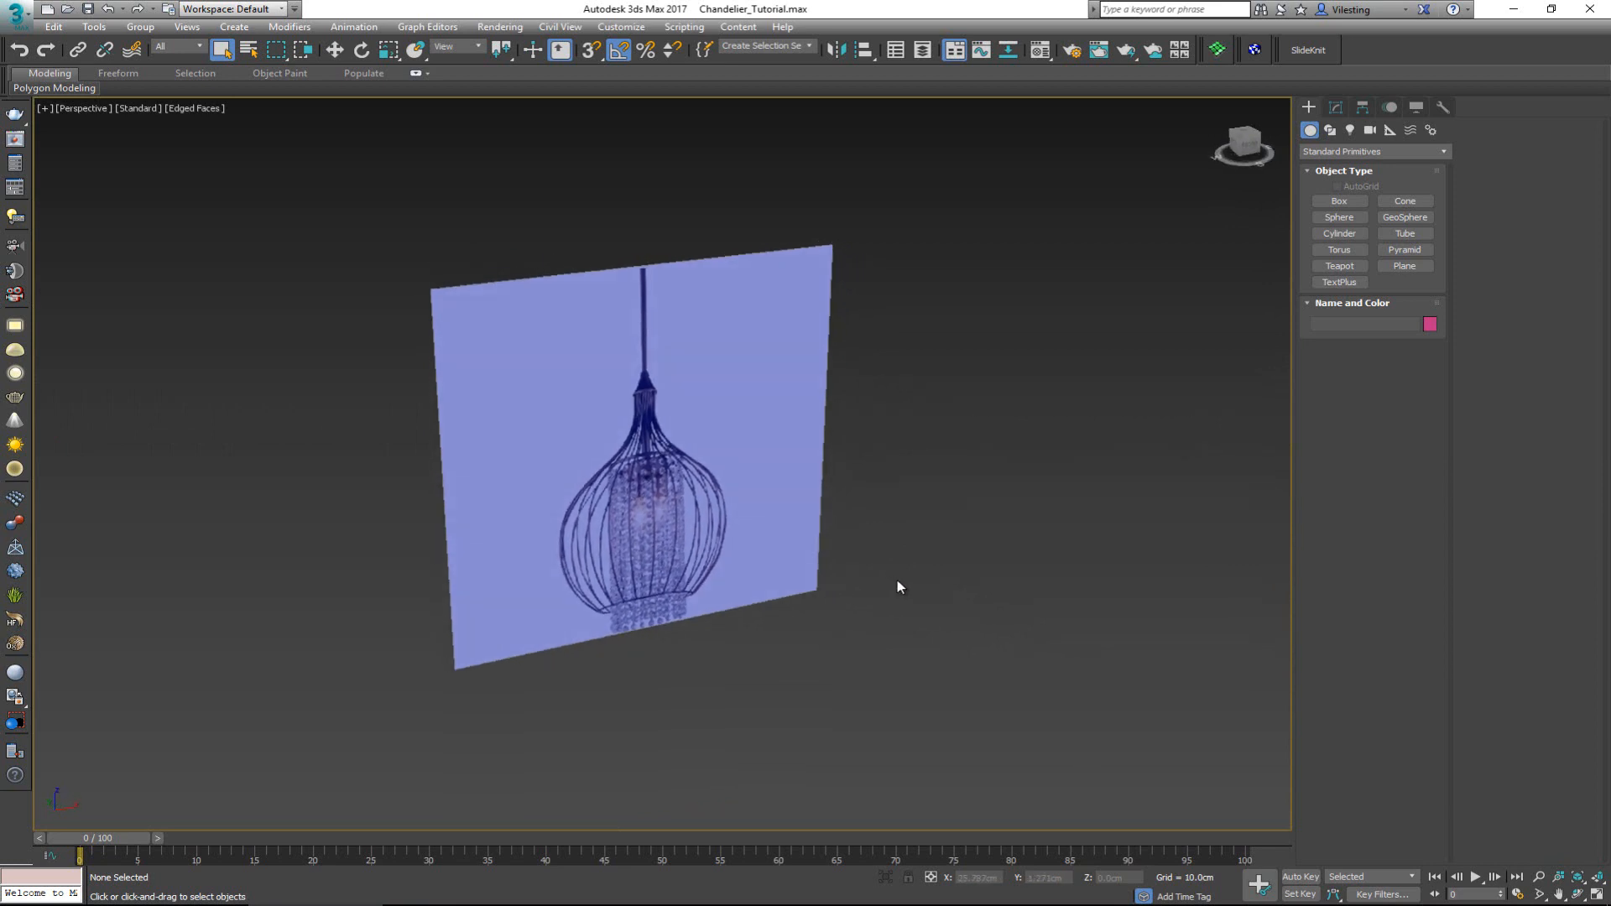
- Show the chandelier reference in a maximized, shaded Front view with the grid hidden
key(alt+w)
click(807, 304)
key(alt+w)
key(F3)
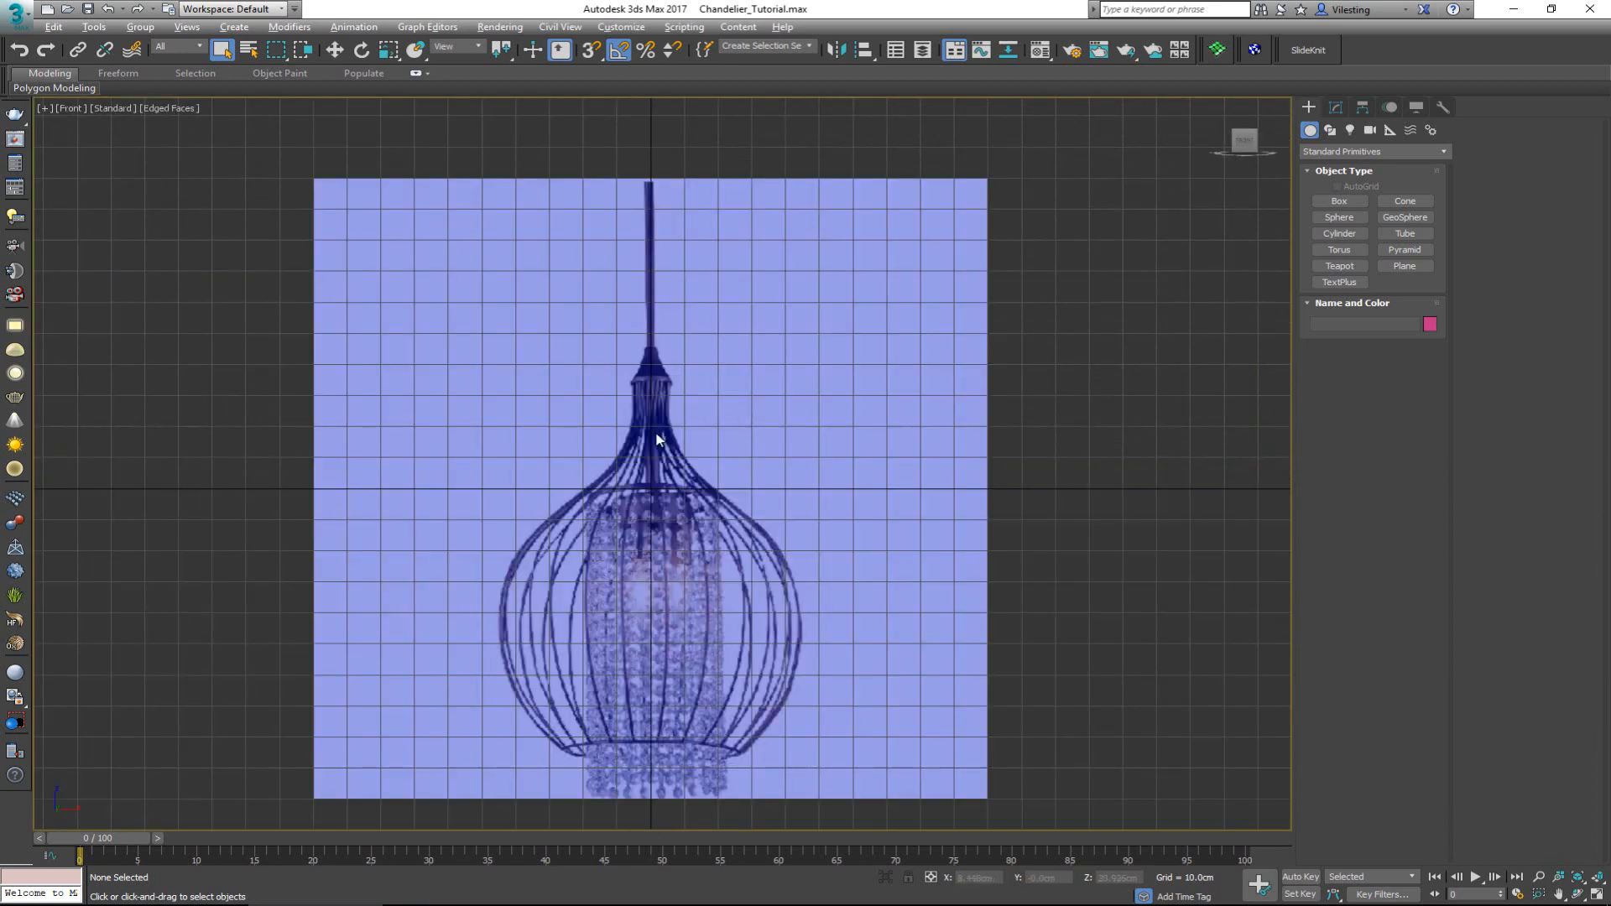
key(g)
middle_drag(634, 460, 635, 407)
scroll(637, 453, down, 2)
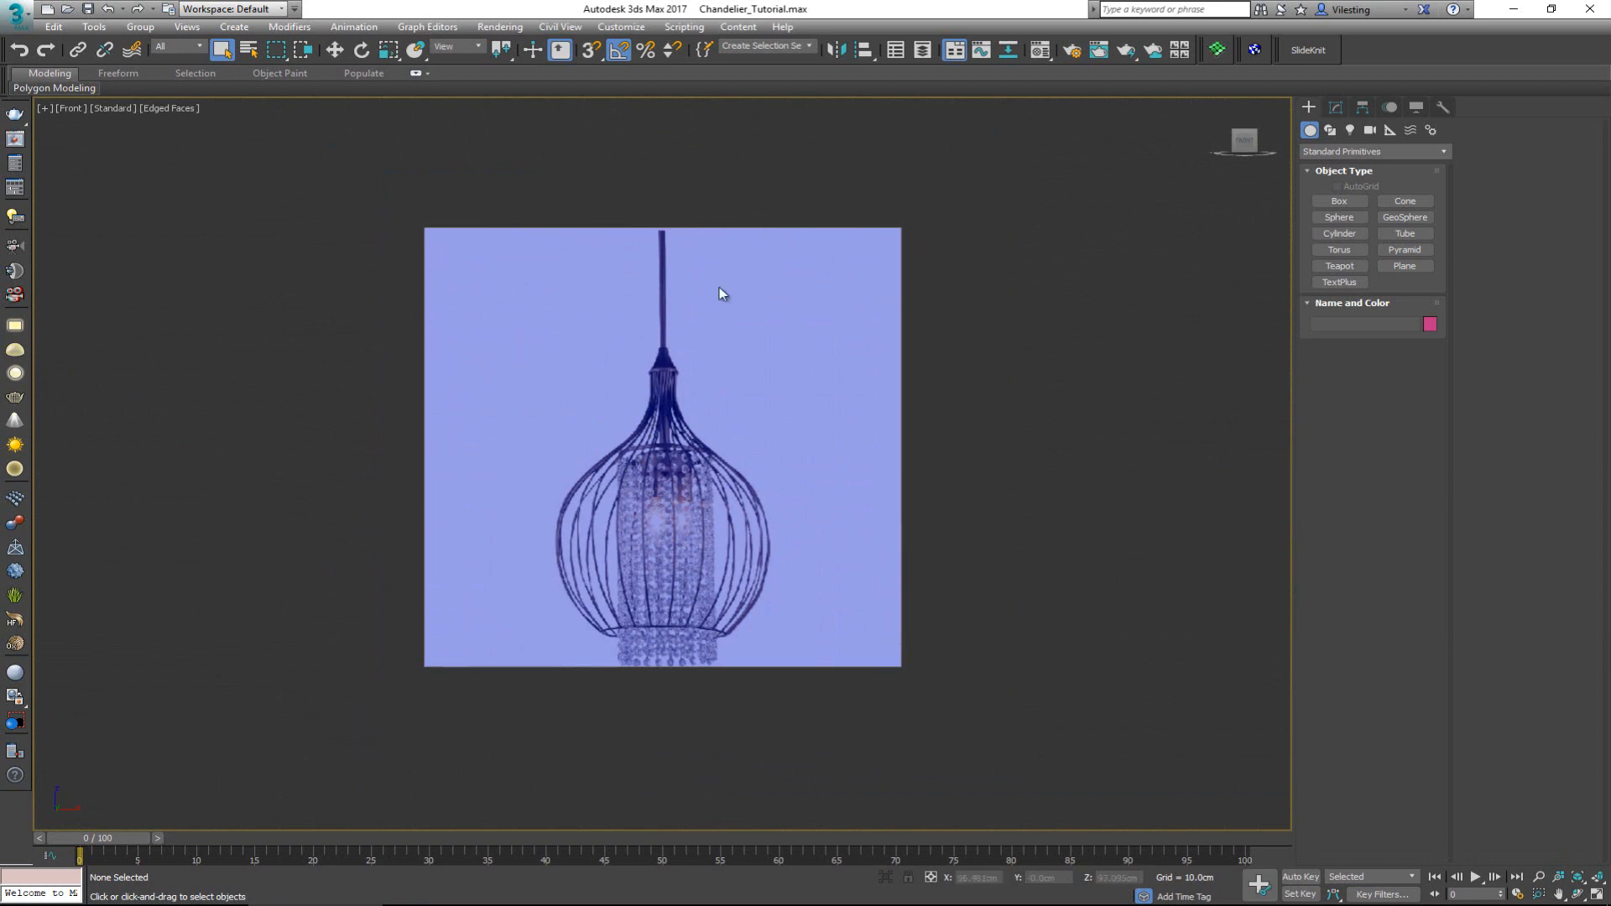
- Examine the chandelier reference closely, including its neck, curved cage wires, upper and lower rings, and hanging crystal strands
middle_drag(710, 386, 690, 431)
scroll(687, 430, up, 3)
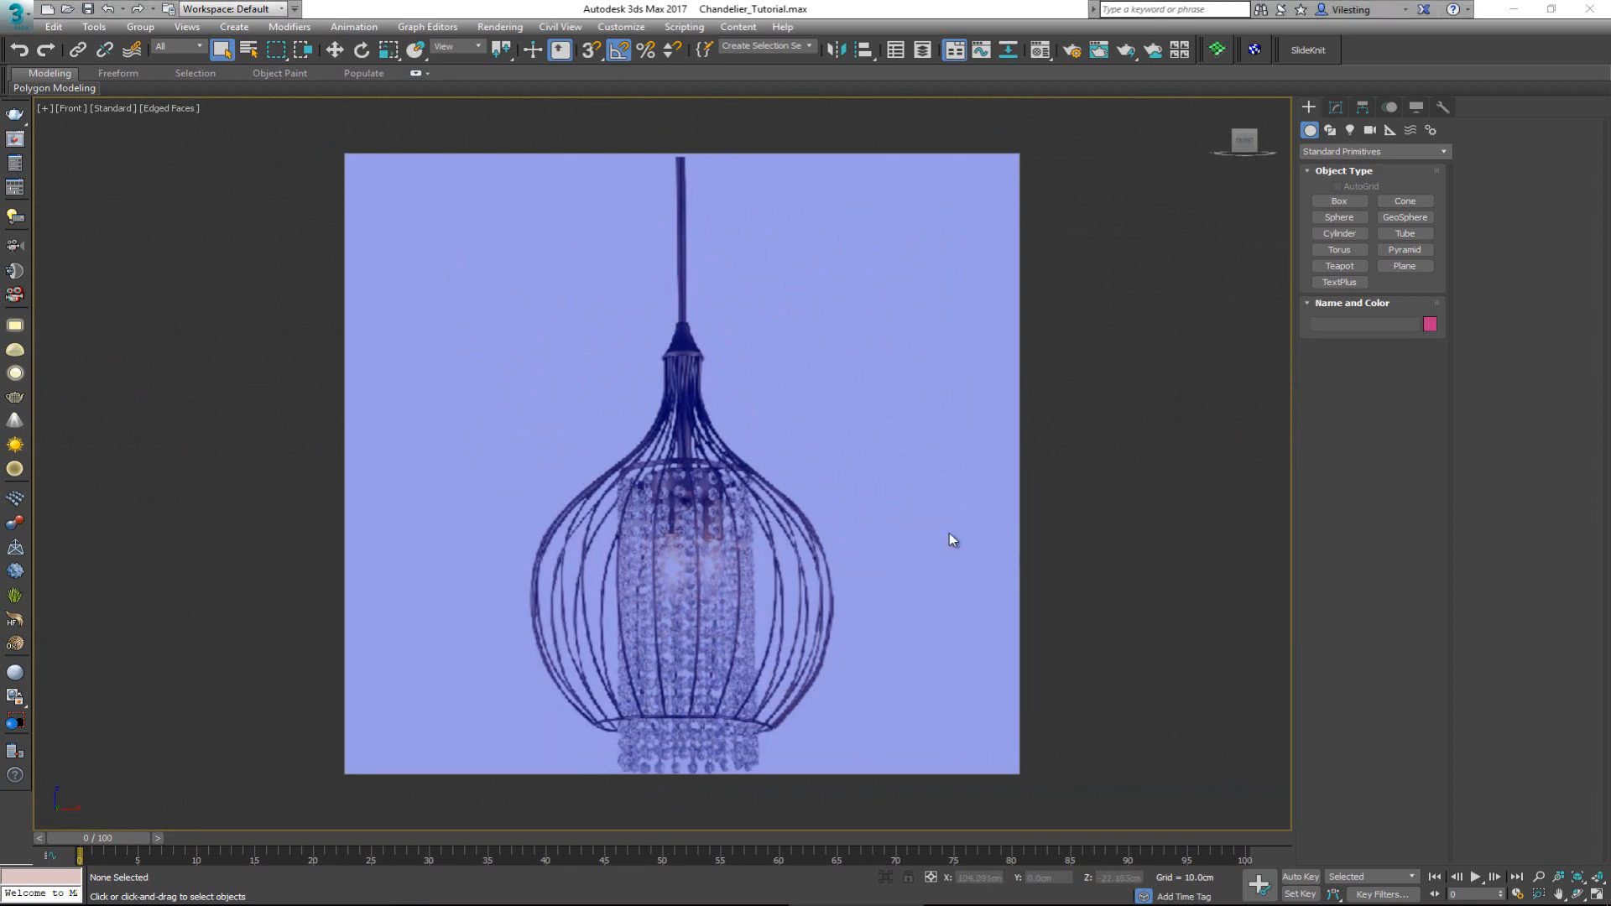
scroll(681, 494, up, 5)
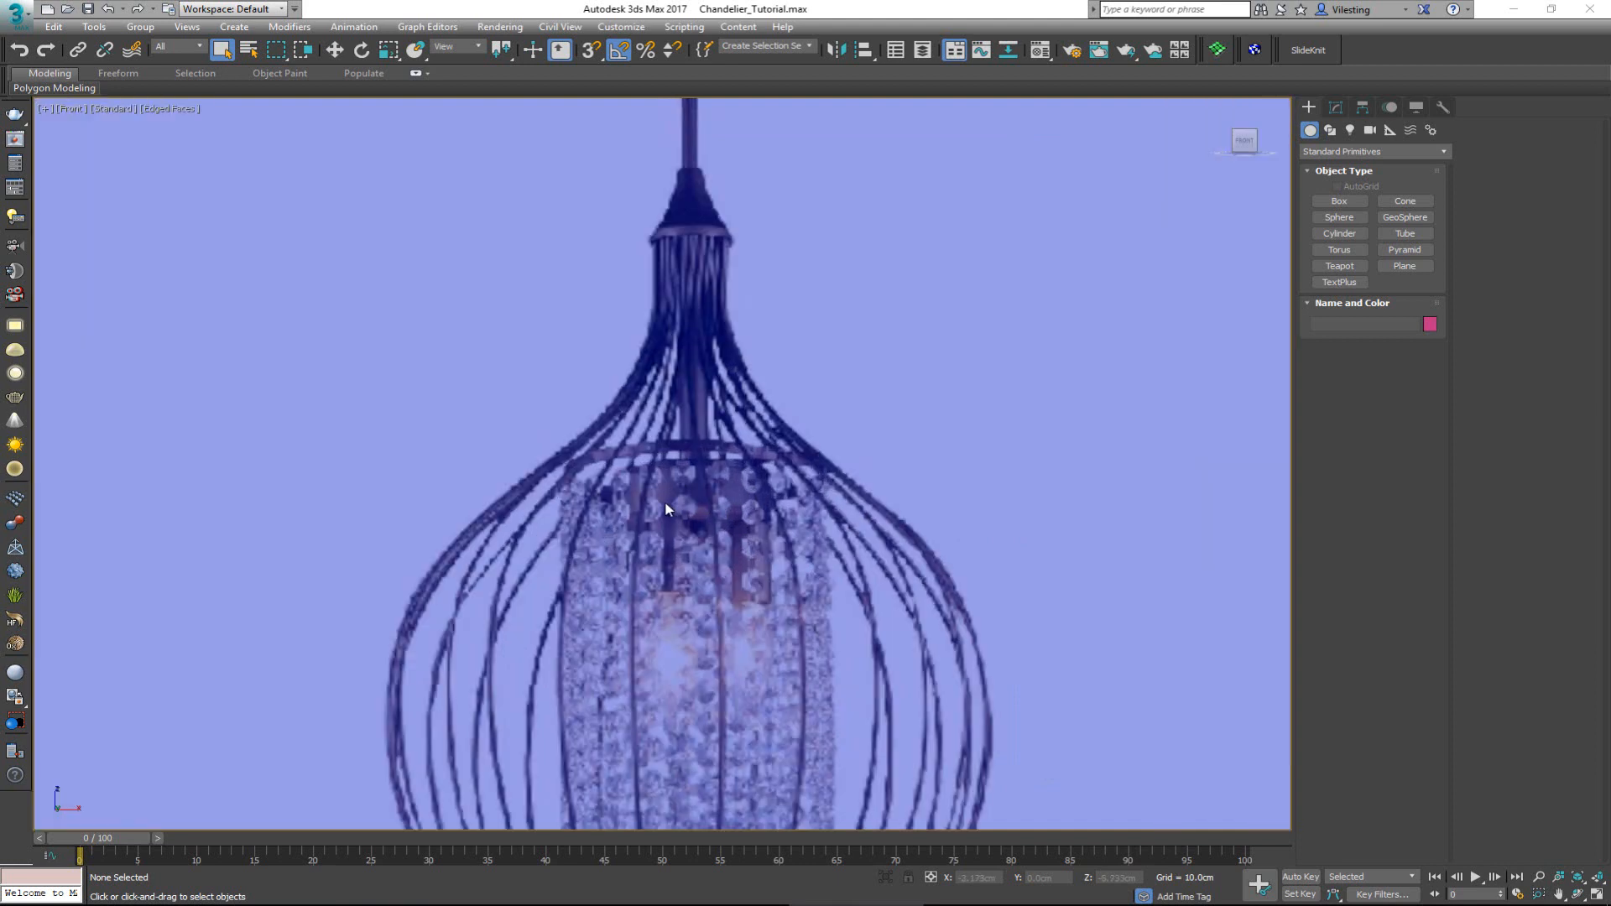
scroll(663, 484, down, 5)
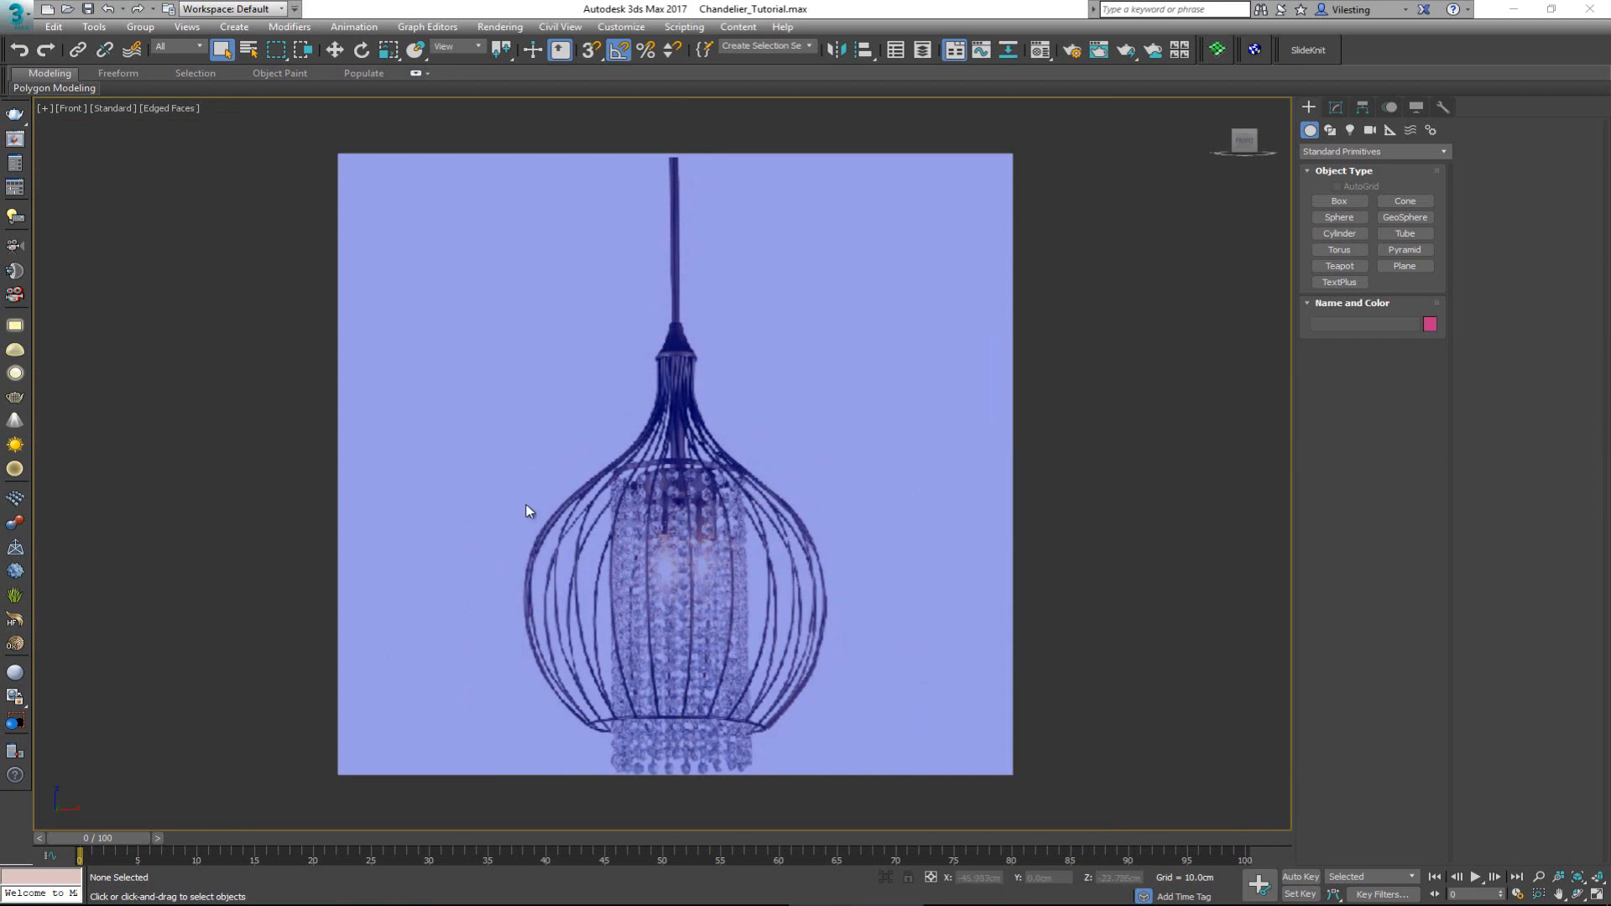
scroll(720, 666, up, 5)
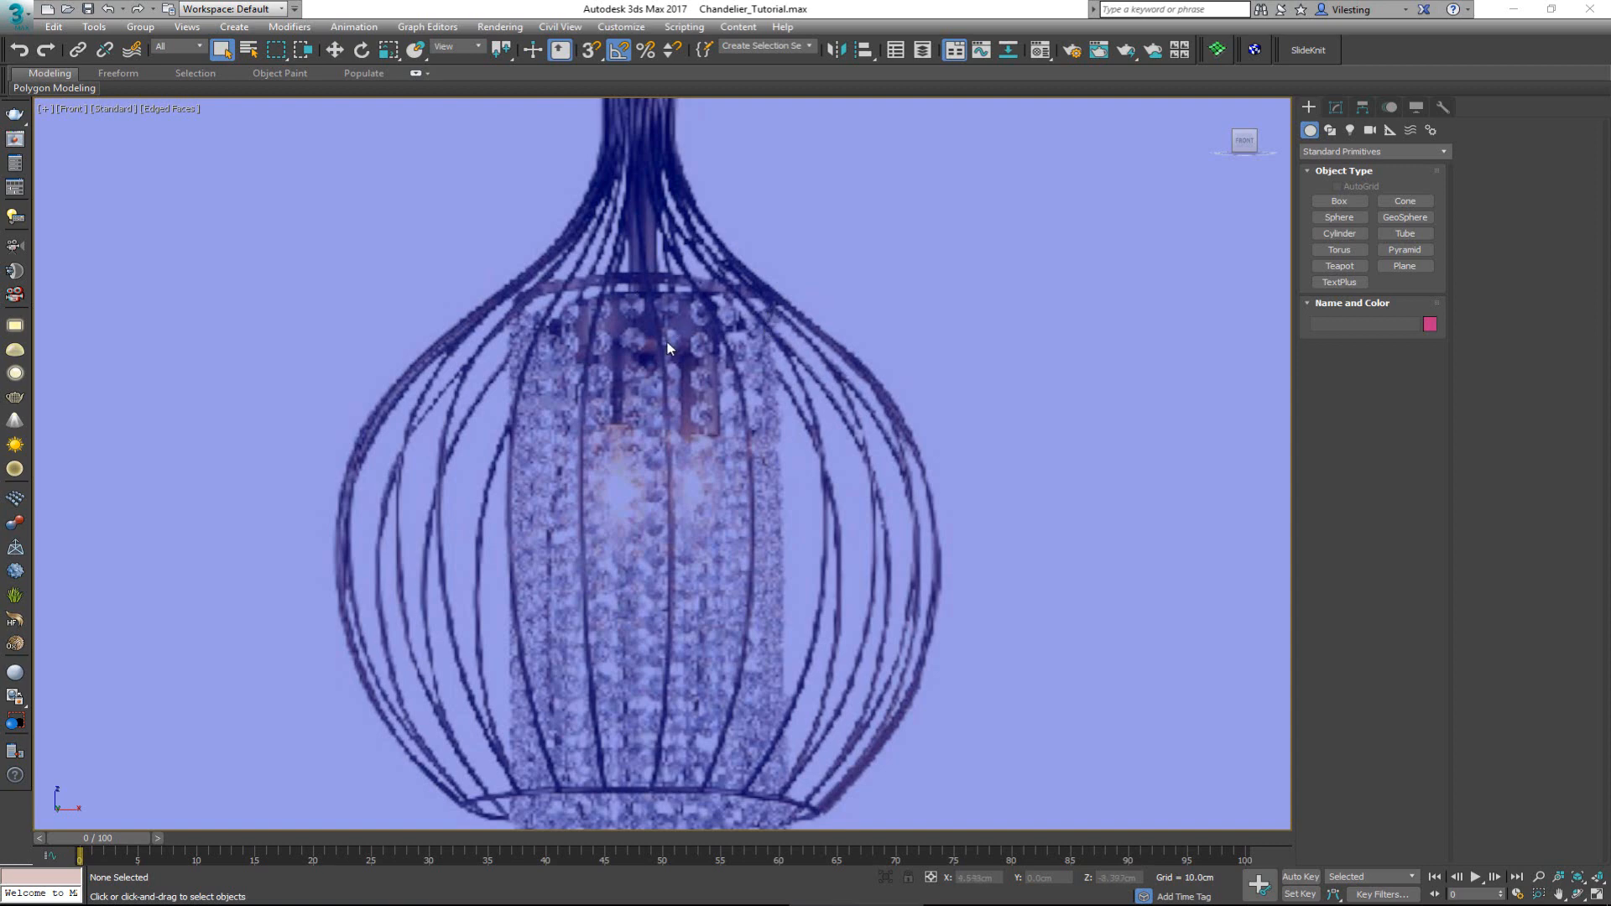
scroll(721, 222, down, 4)
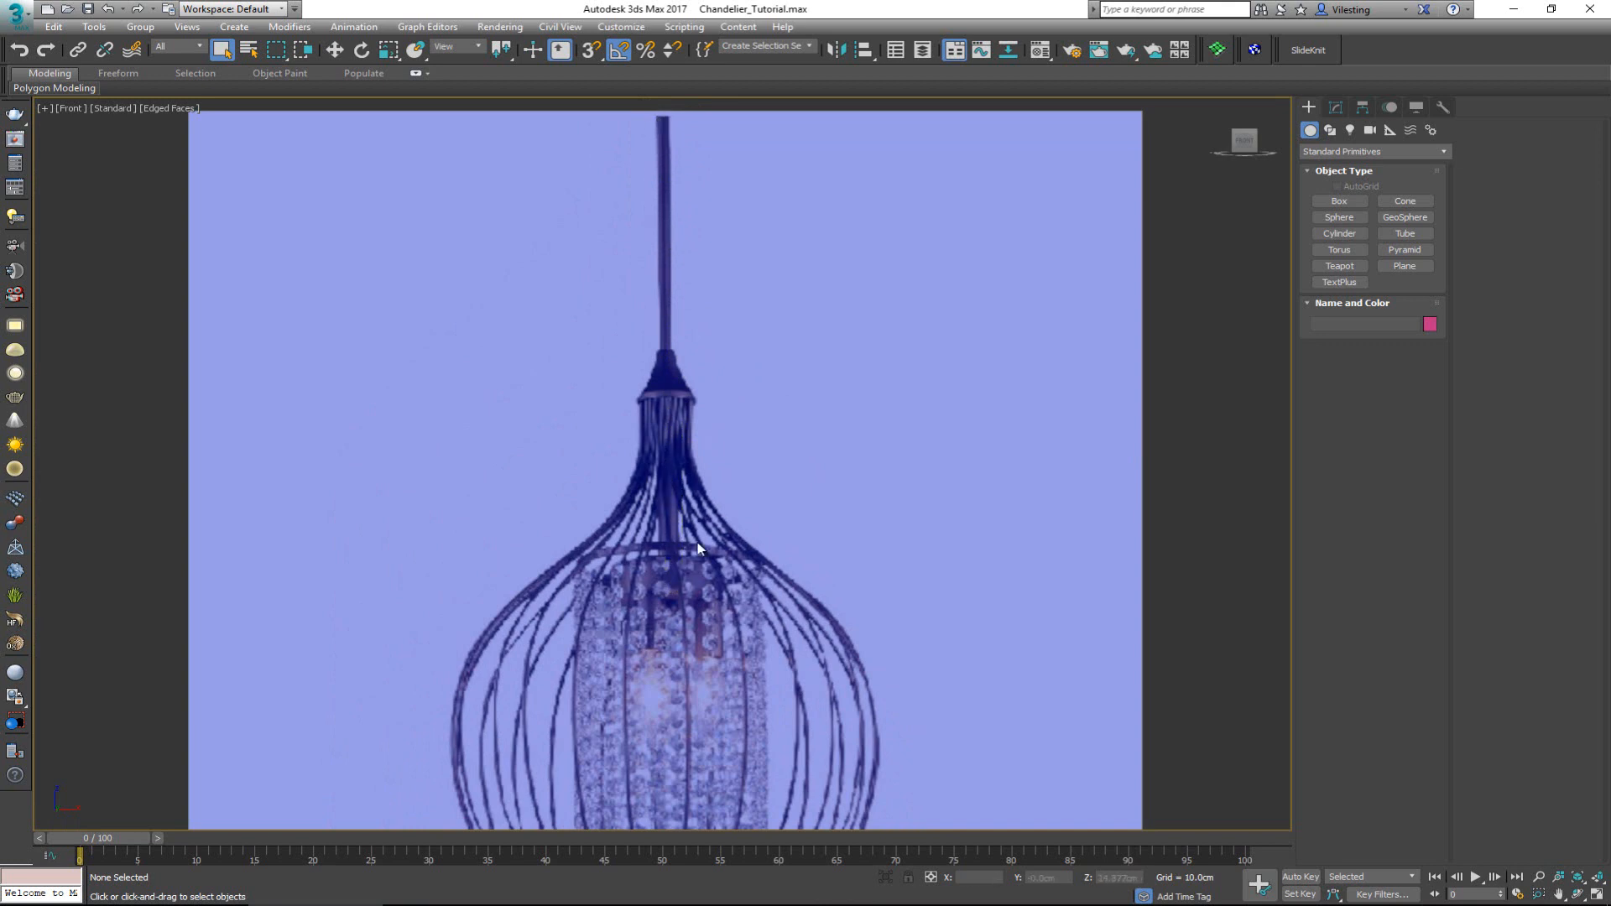
middle_drag(697, 548, 684, 326)
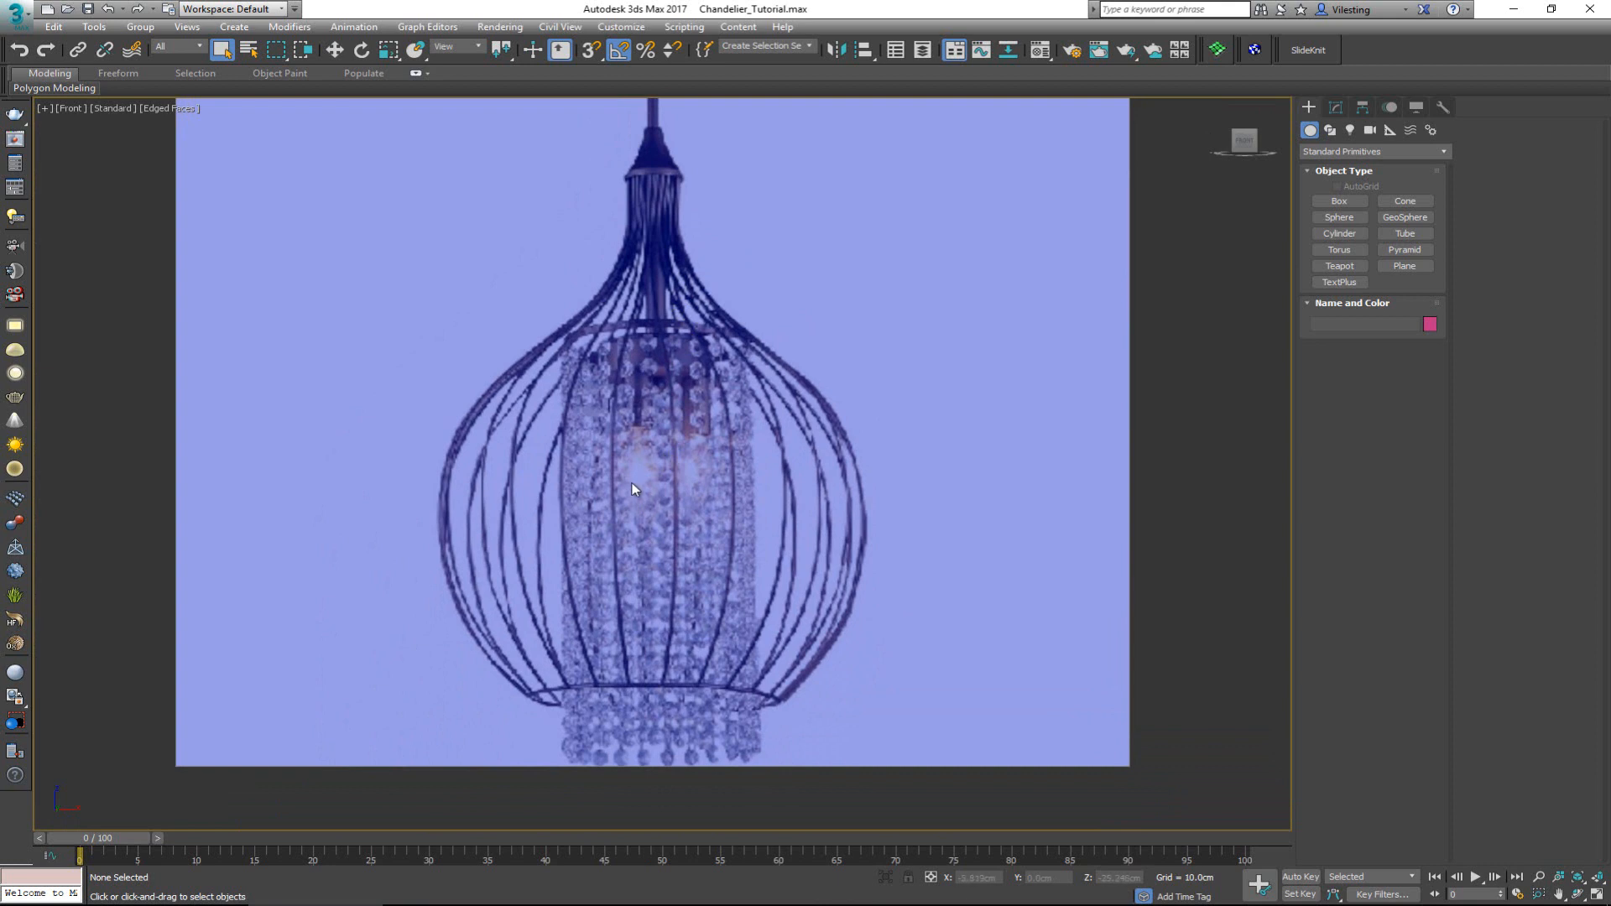
middle_drag(652, 453, 643, 304)
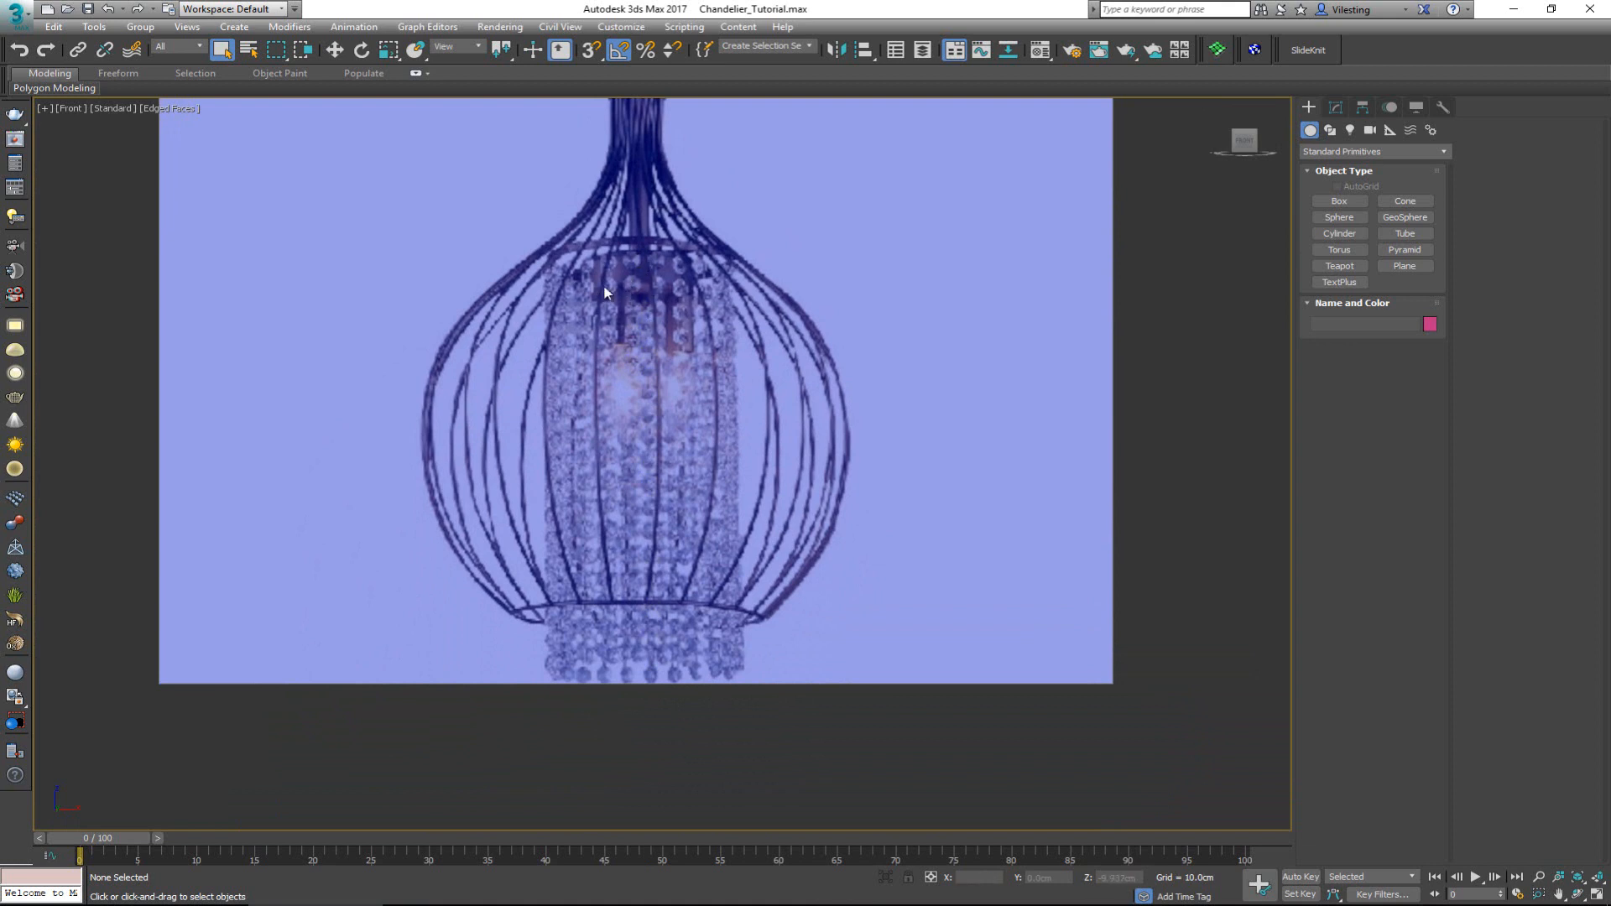
scroll(624, 247, up, 4)
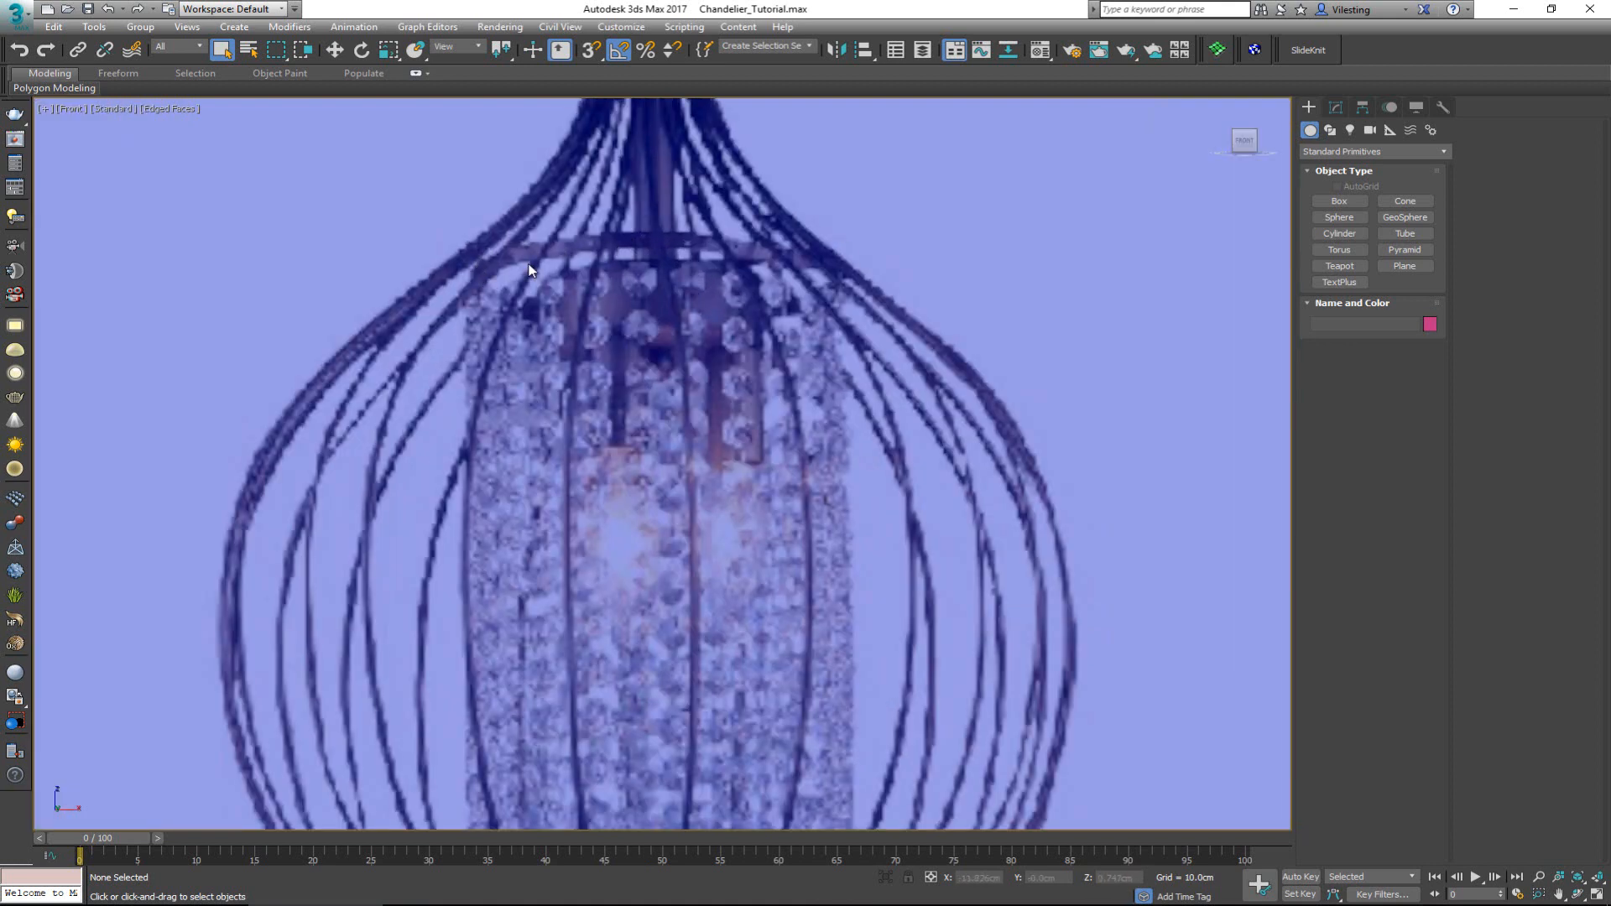
middle_drag(724, 334, 705, 261)
scroll(705, 262, down, 2)
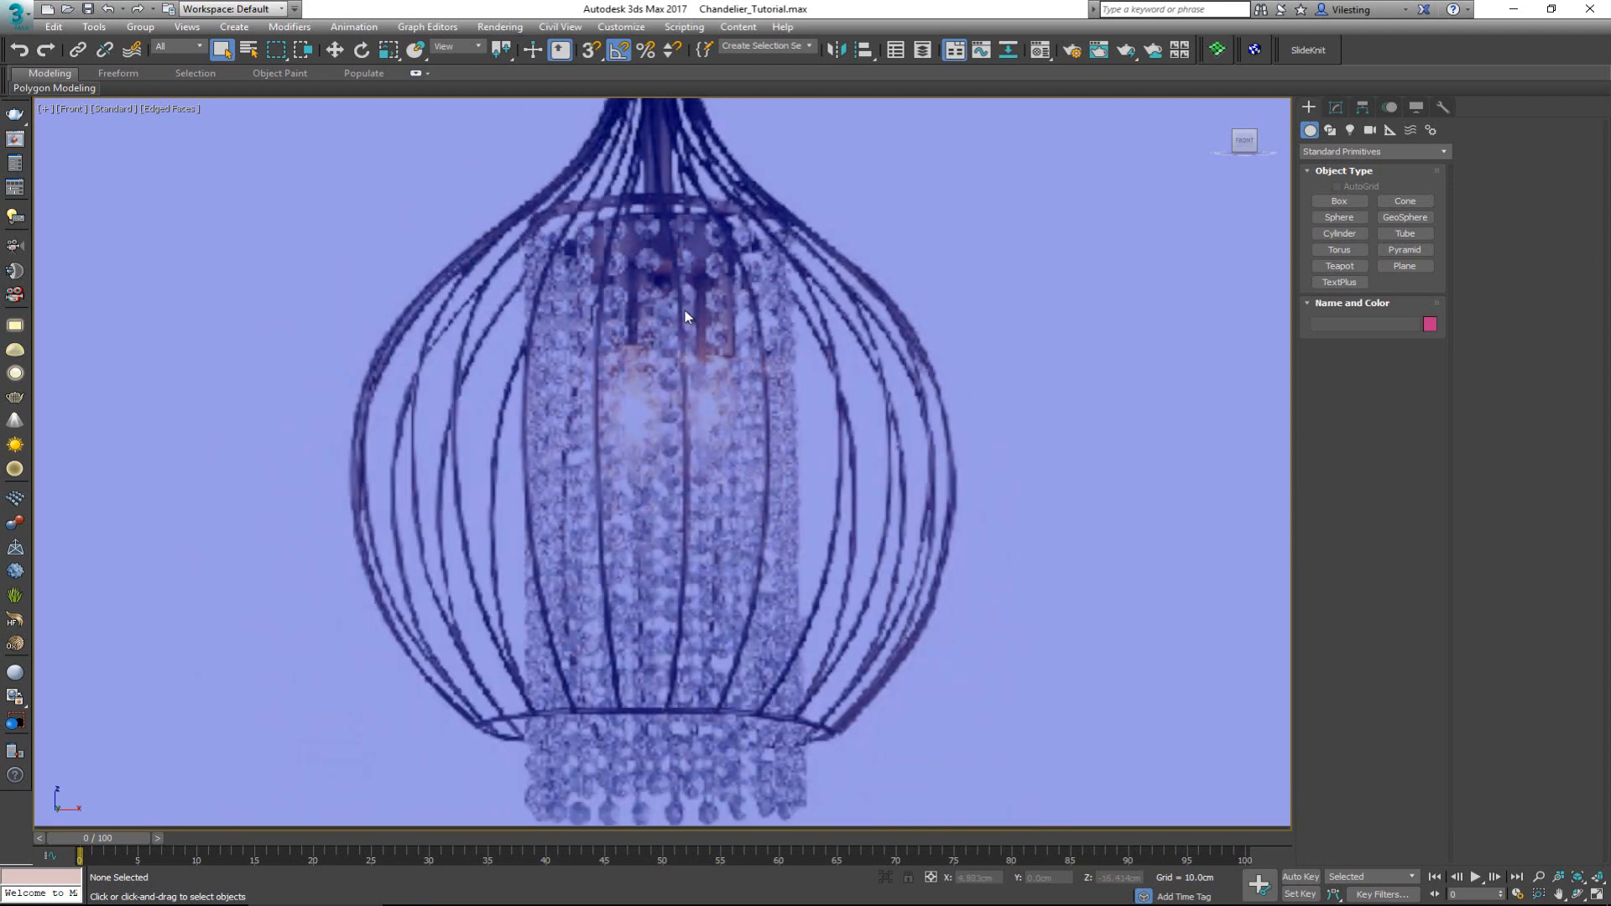
middle_drag(687, 319, 687, 372)
scroll(688, 372, down, 2)
middle_drag(676, 278, 676, 366)
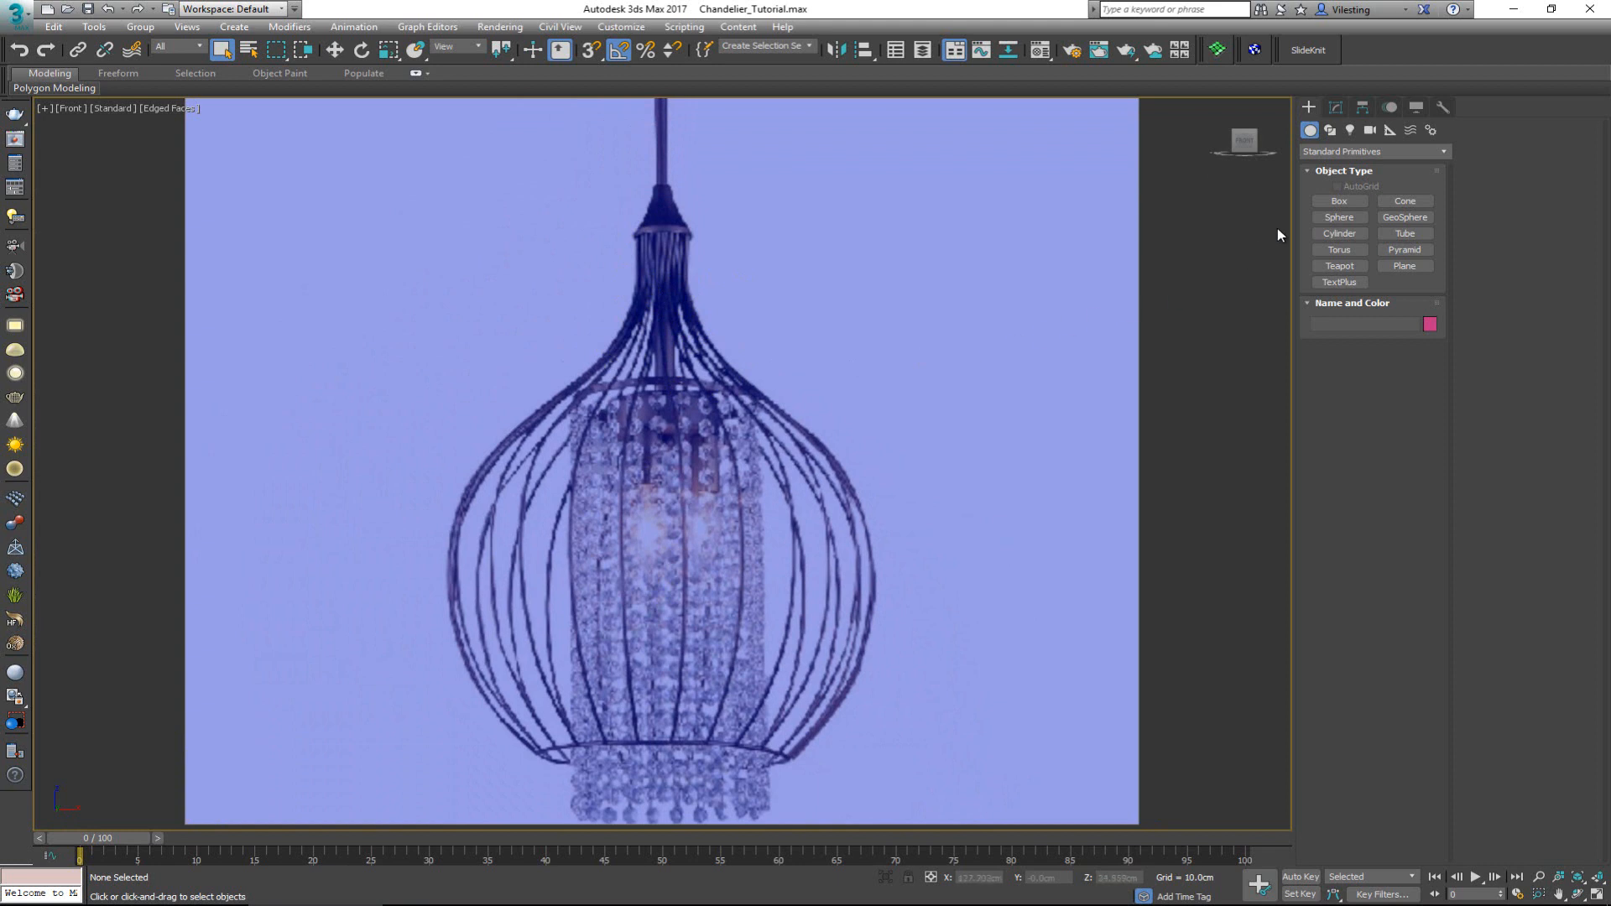
- Create a sphere of about 45 cm radius over the chandelier's cage and rotate it so its poles point up and down
click(1339, 217)
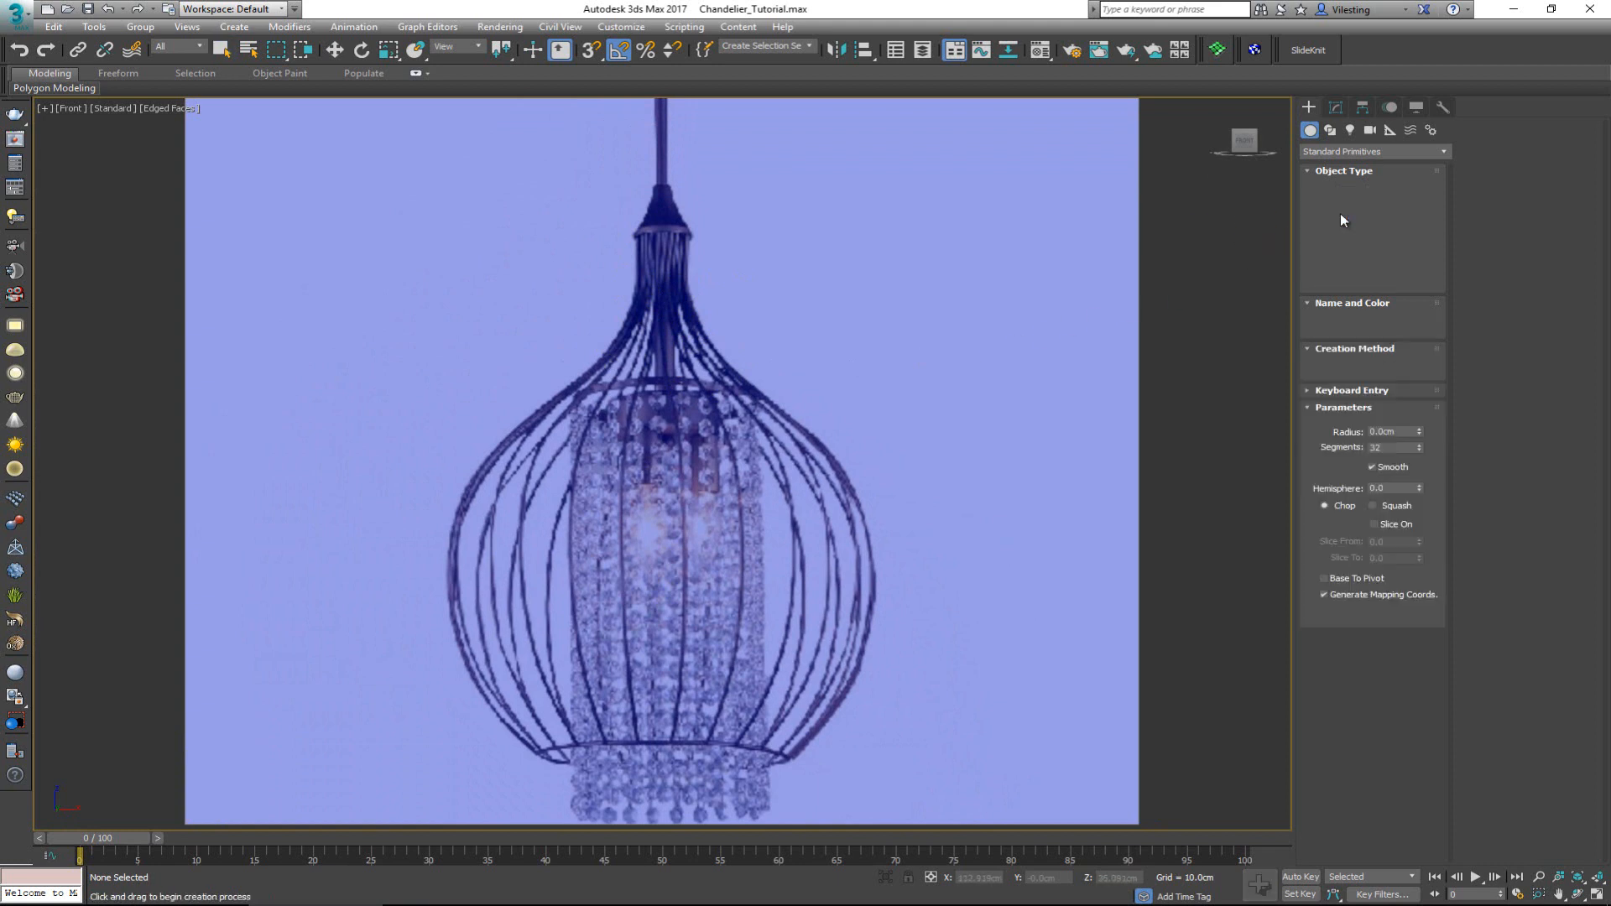
drag(659, 554, 679, 359)
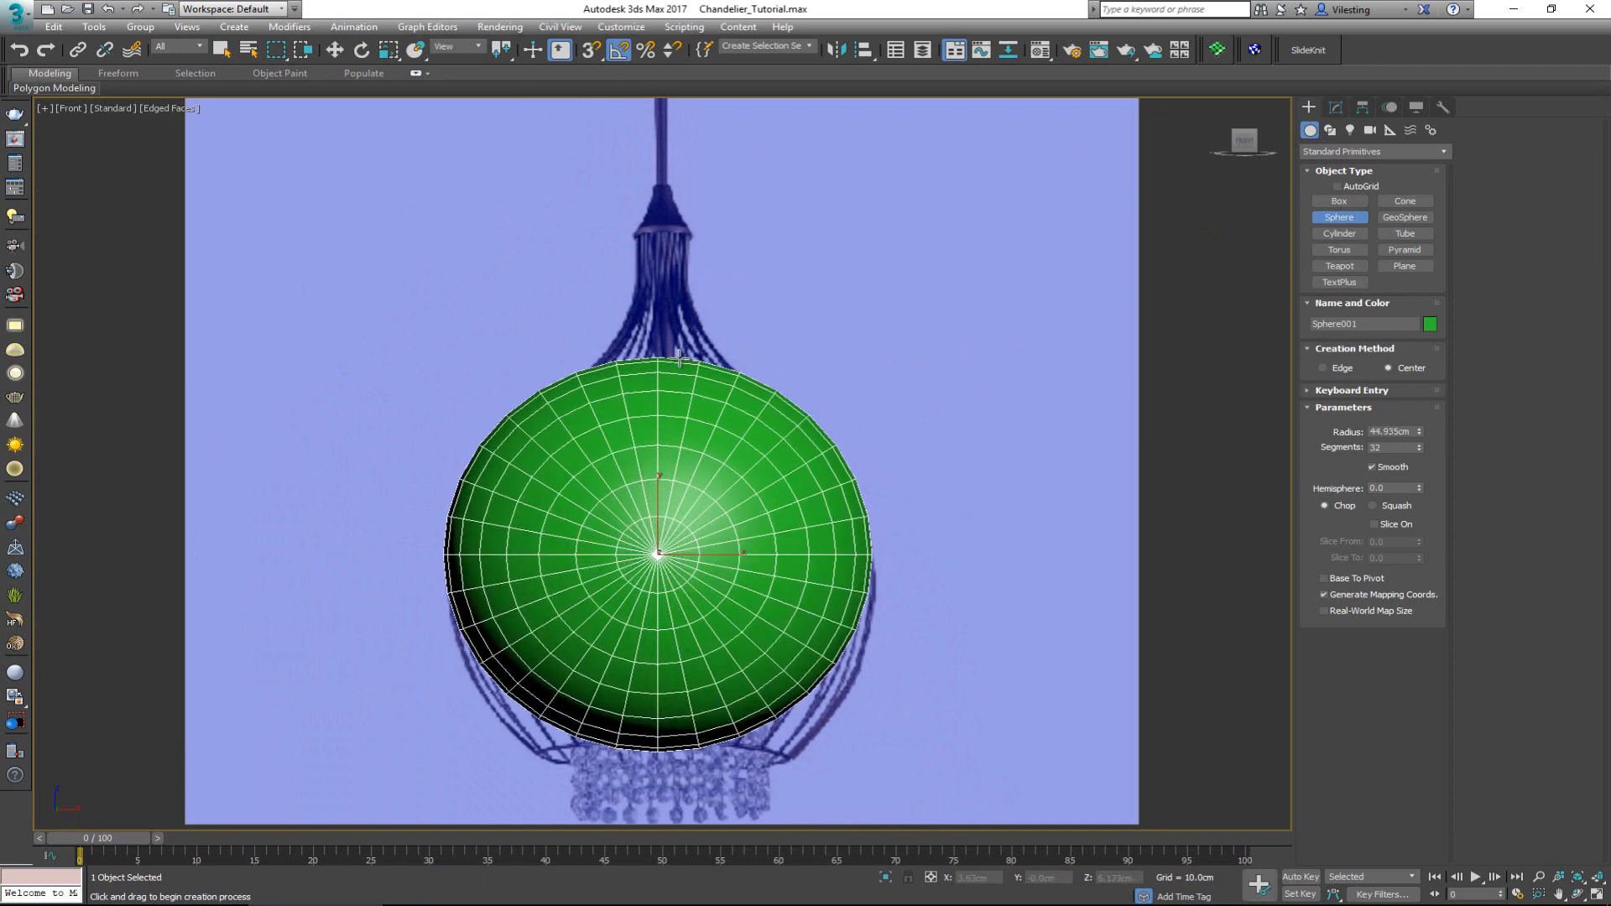
key(e)
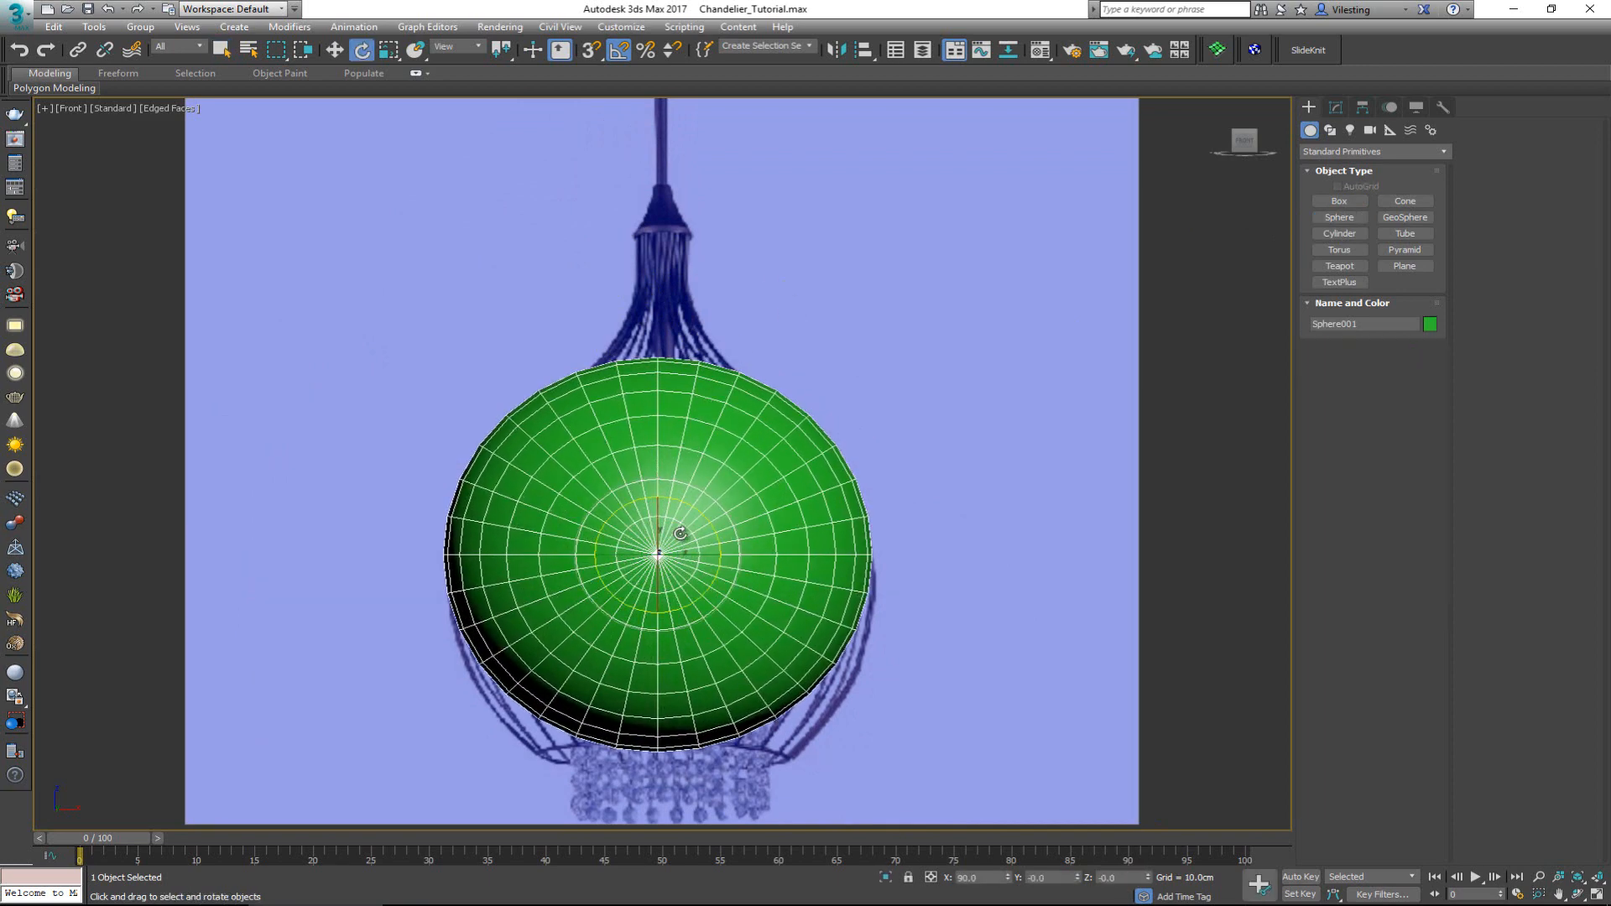
drag(657, 589, 661, 522)
- Move the sphere down and slightly sideways to line up with the cage, making it see-through for alignment
key(w)
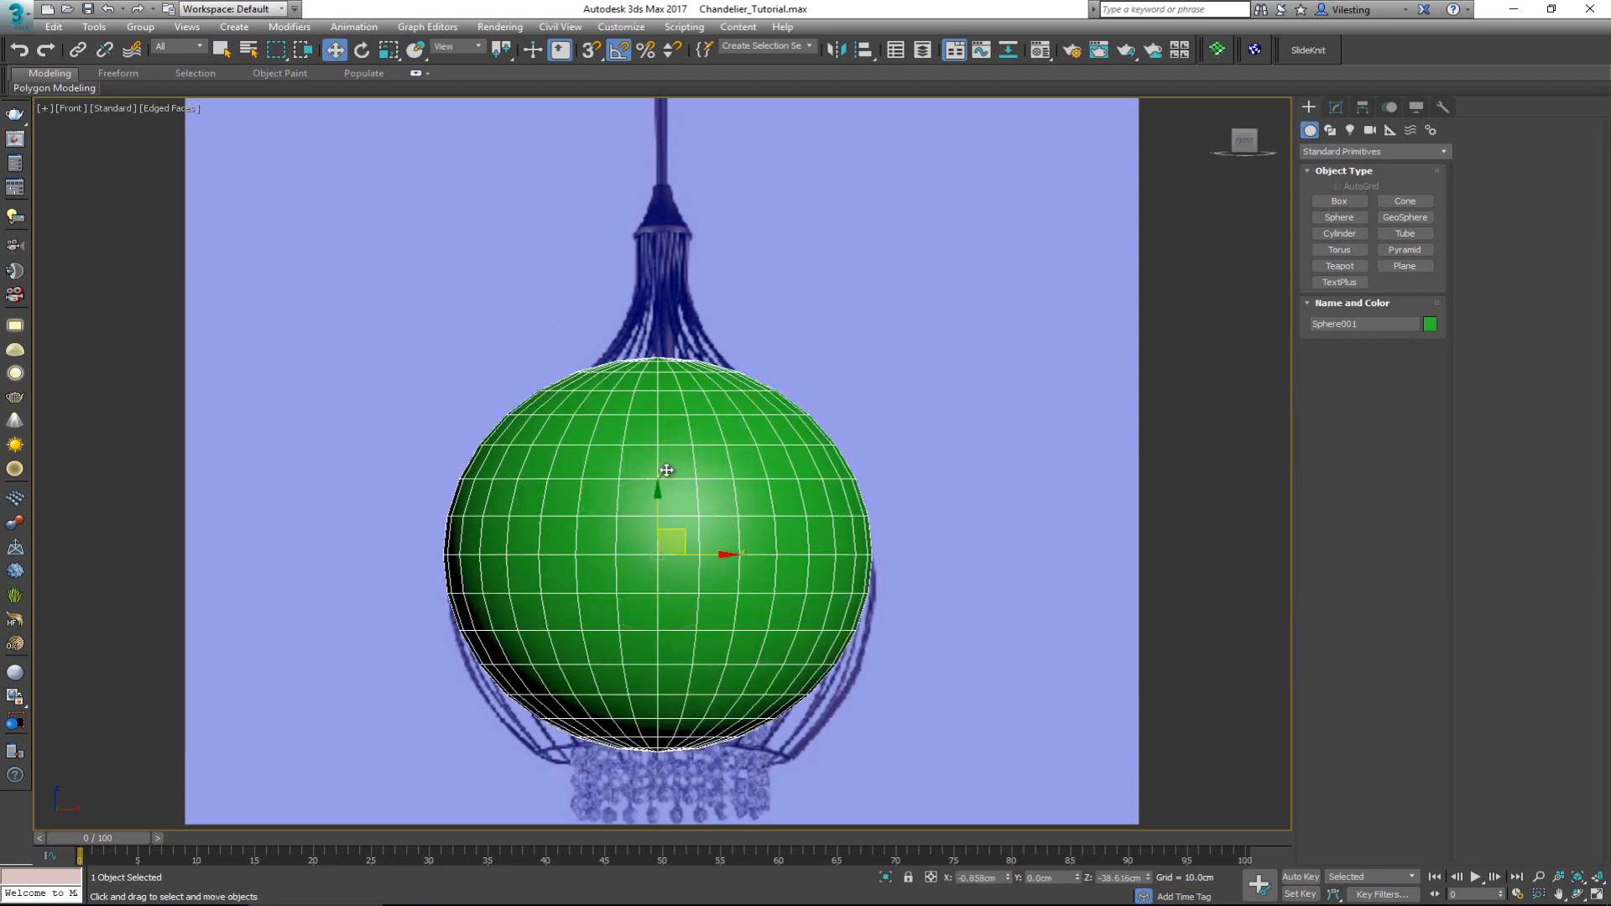
drag(654, 504, 653, 532)
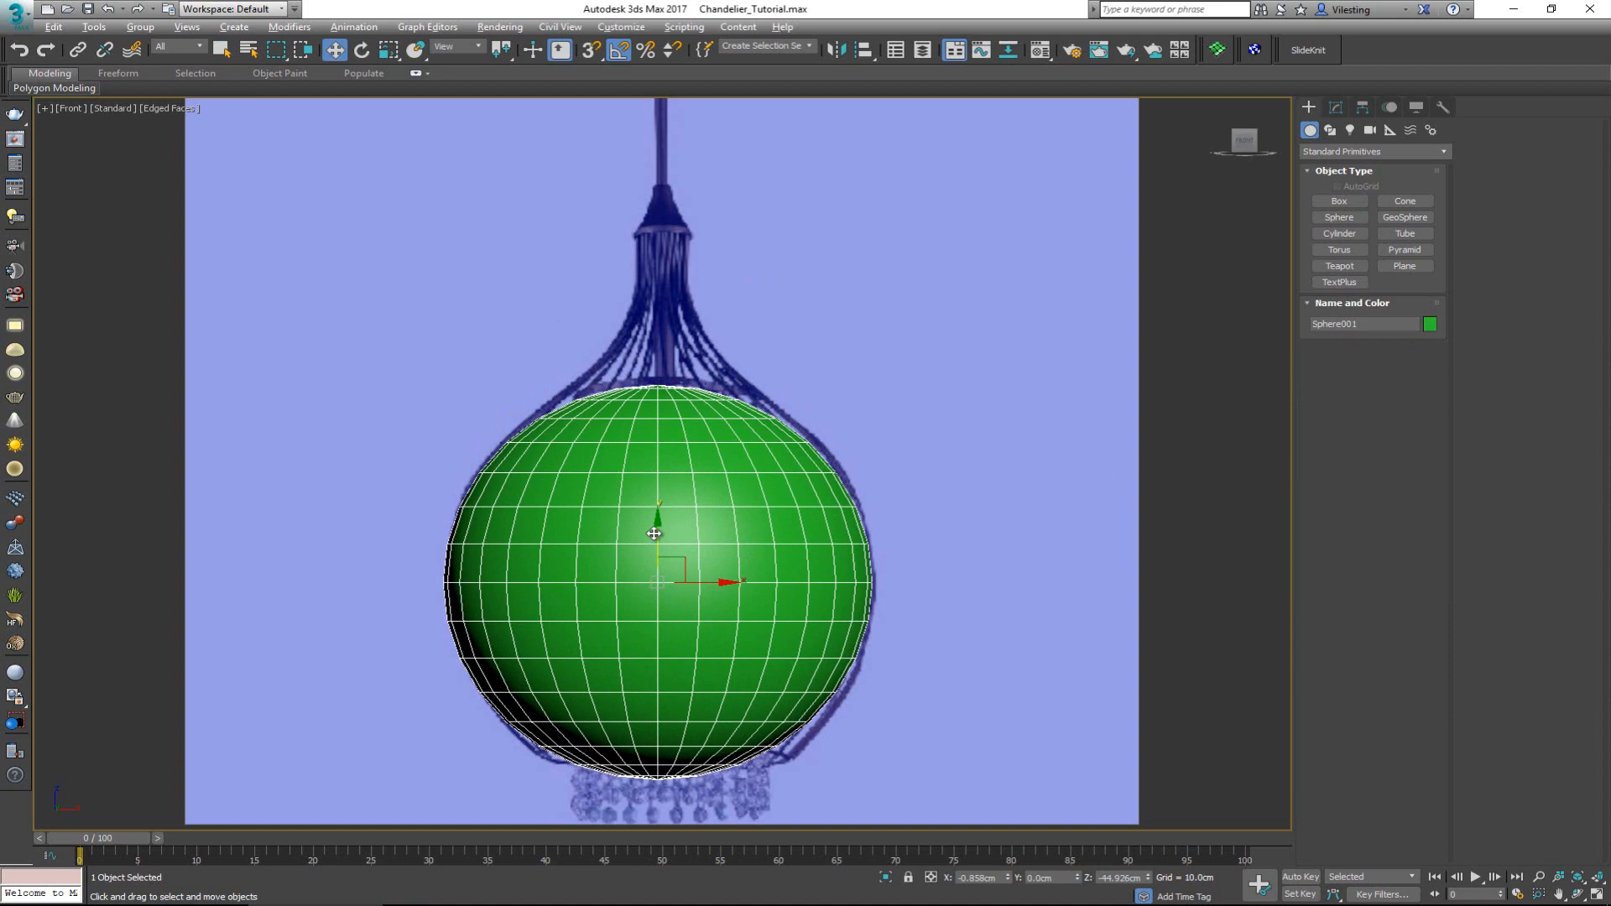
key(alt+x)
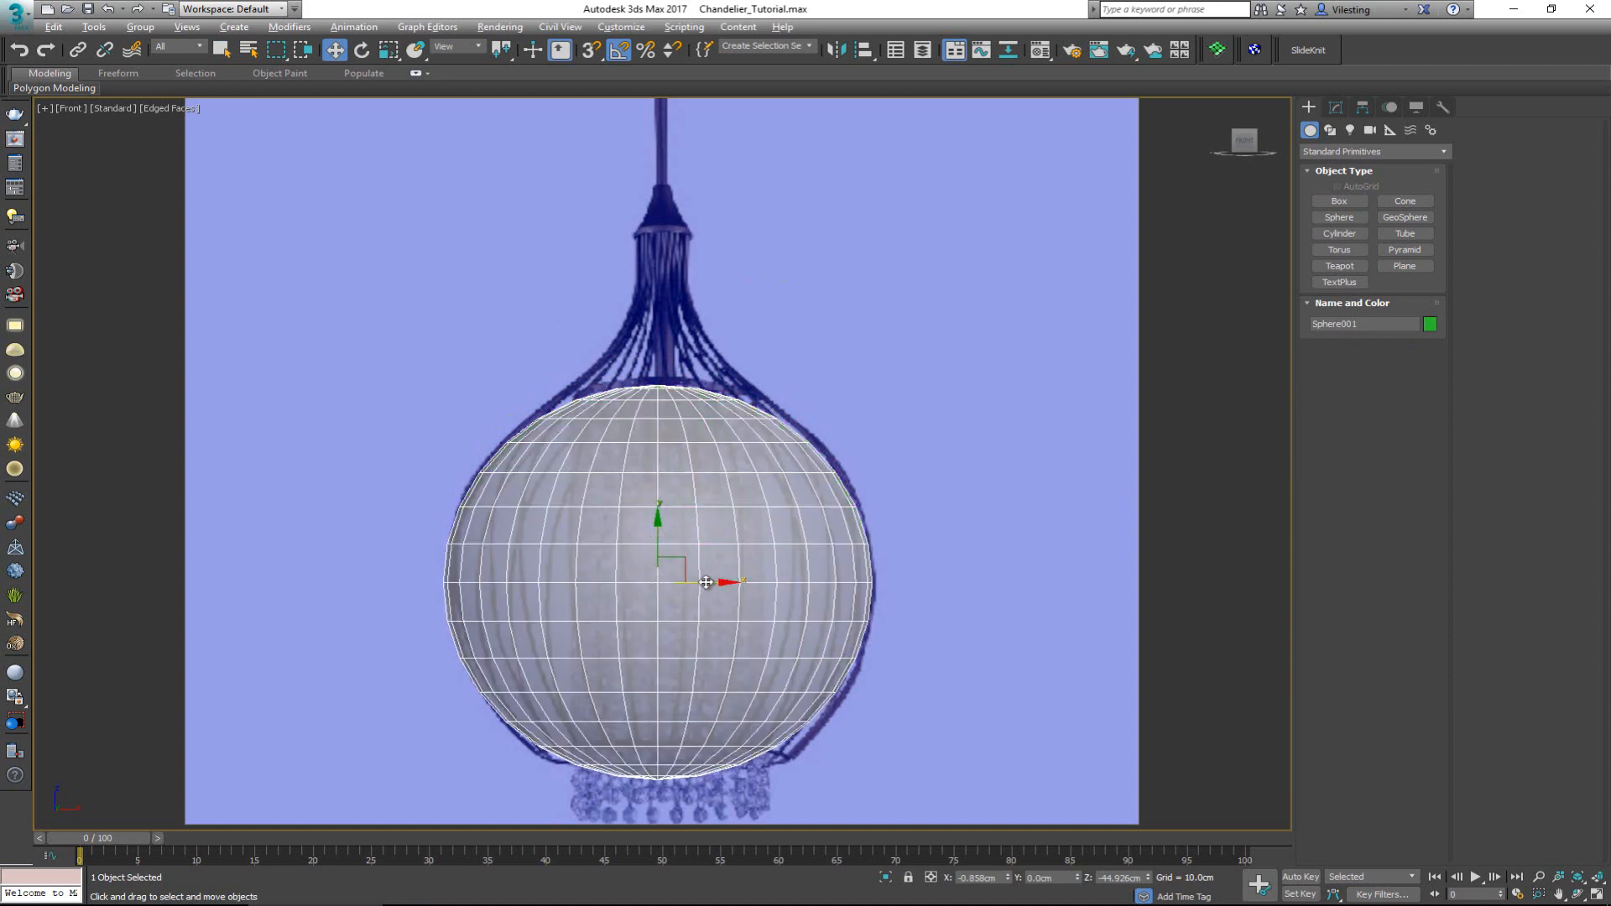
drag(706, 582, 710, 582)
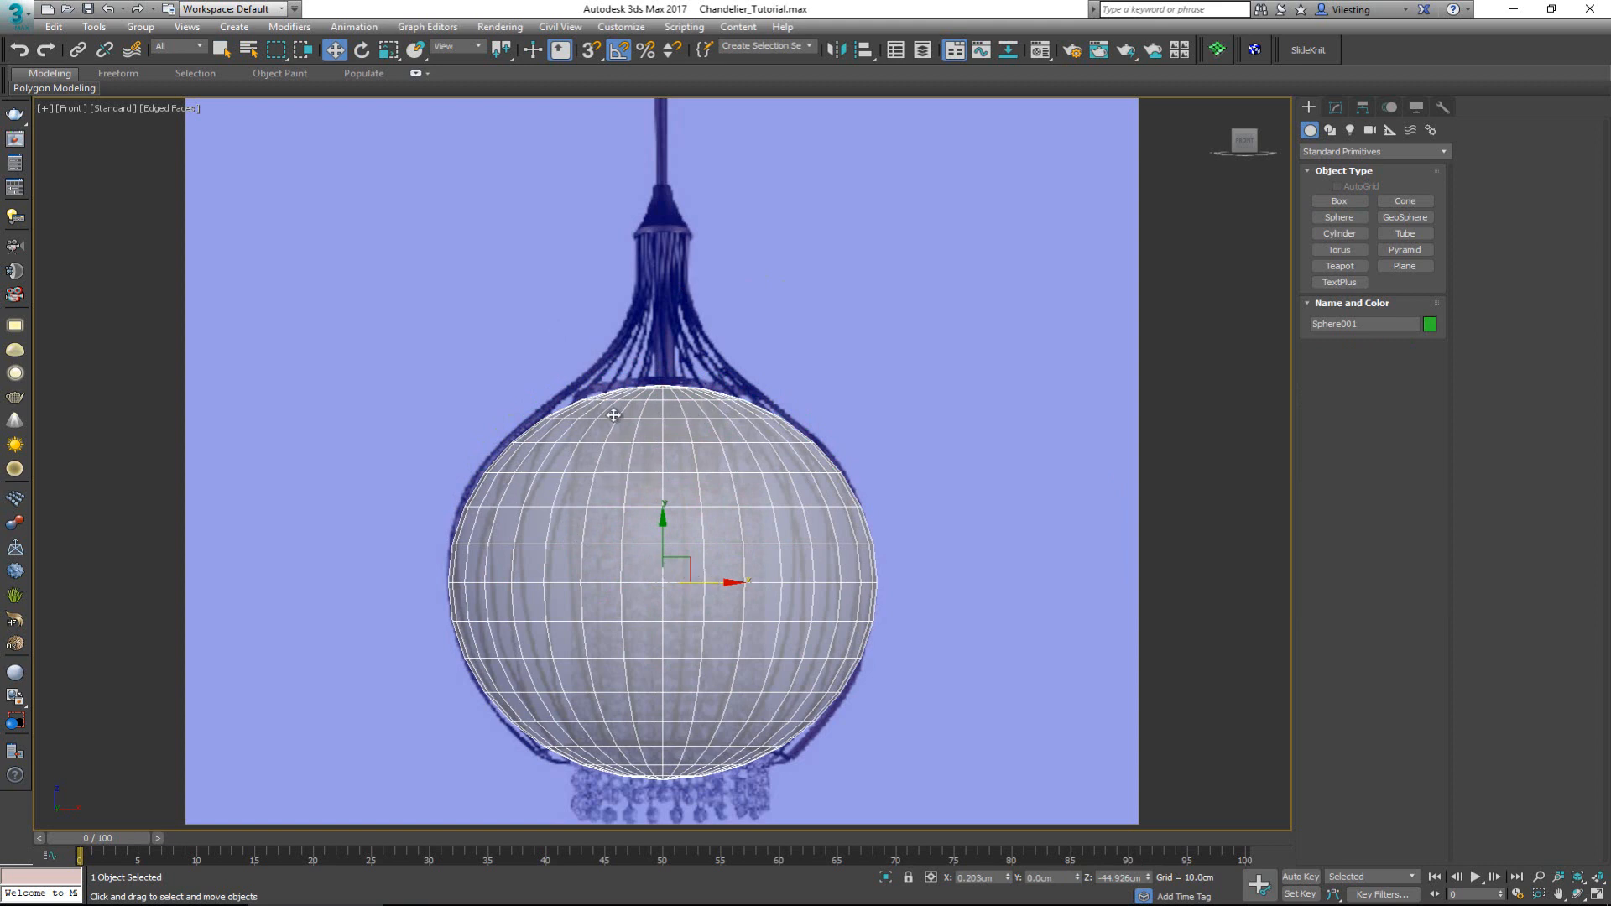
- Compare the sphere's outline and segments with the chandelier reference in the Front and Perspective views, with the sphere's parameters shown
scroll(620, 404, up, 4)
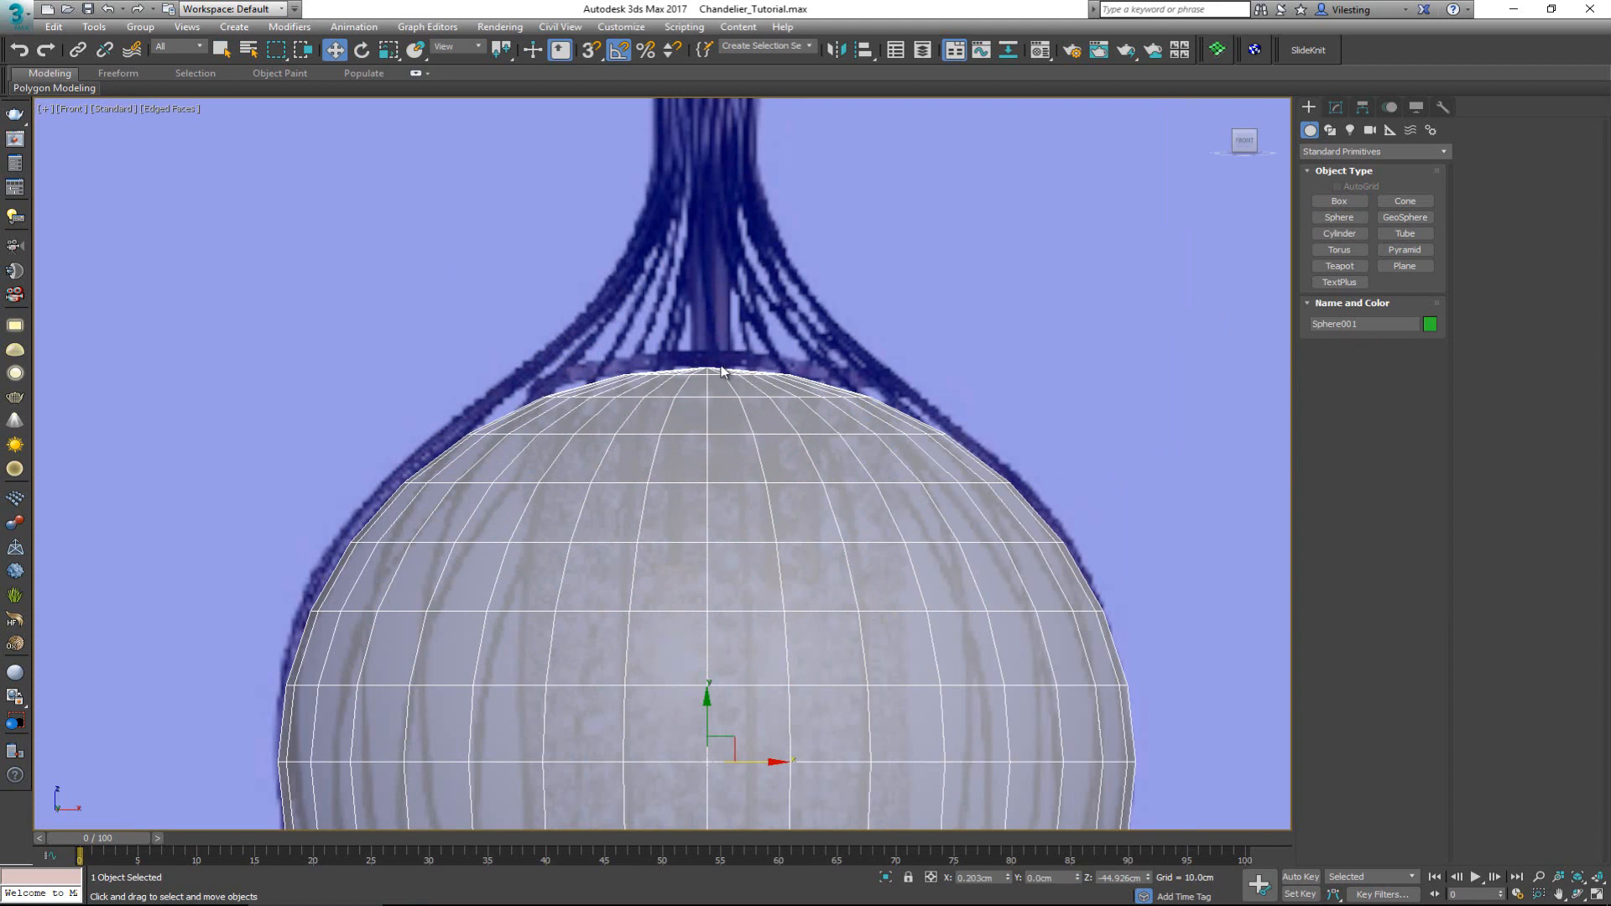
click(1336, 108)
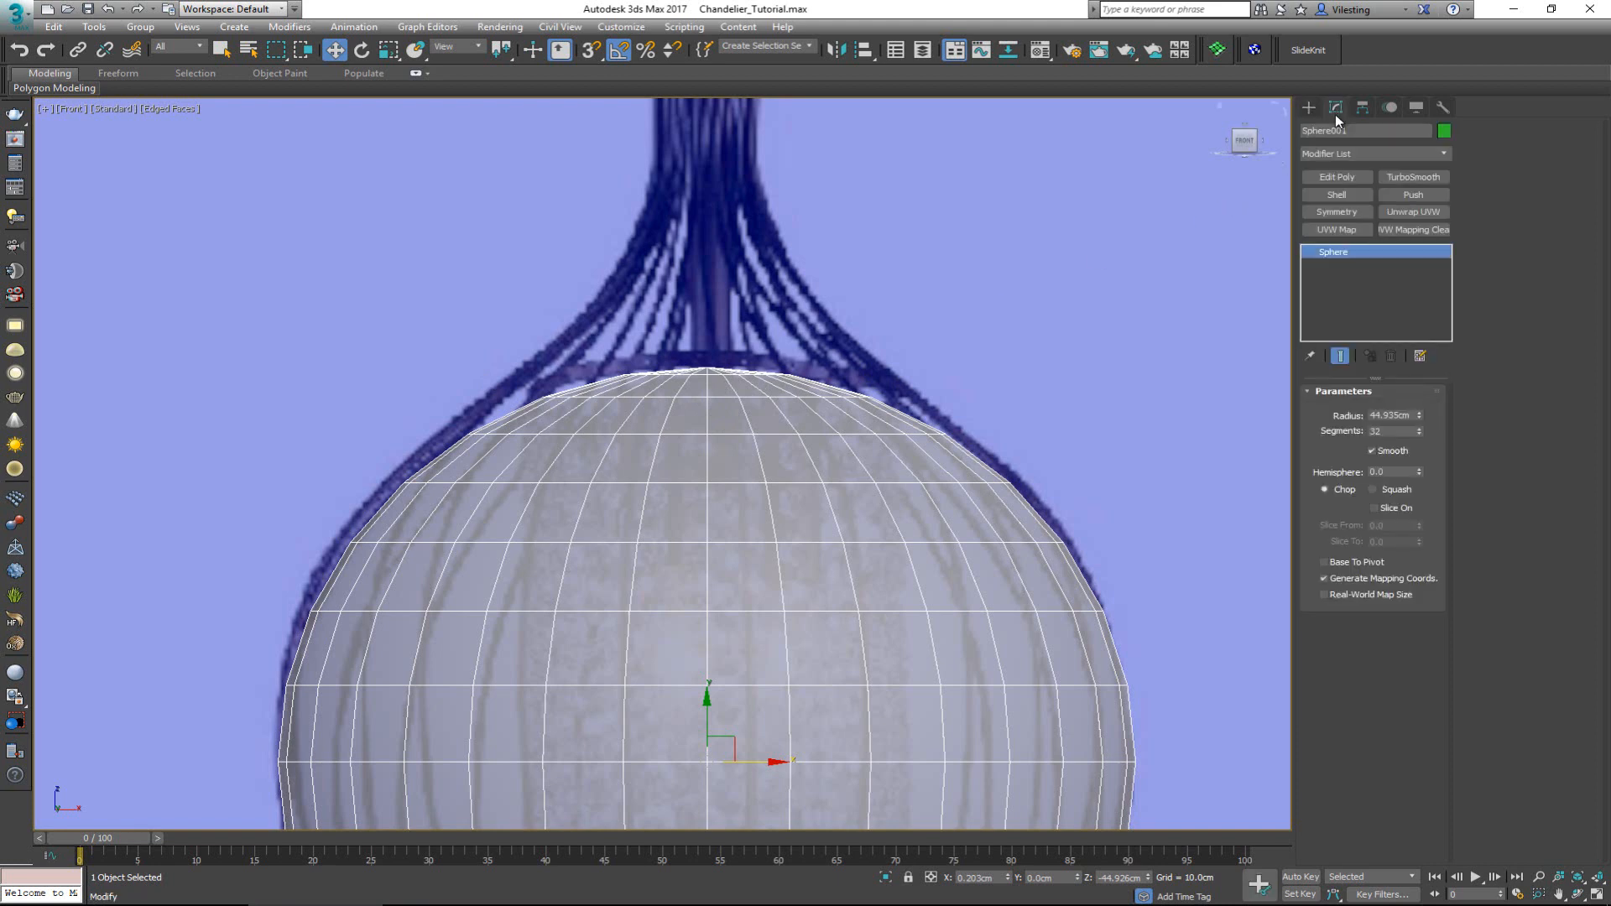
key(z)
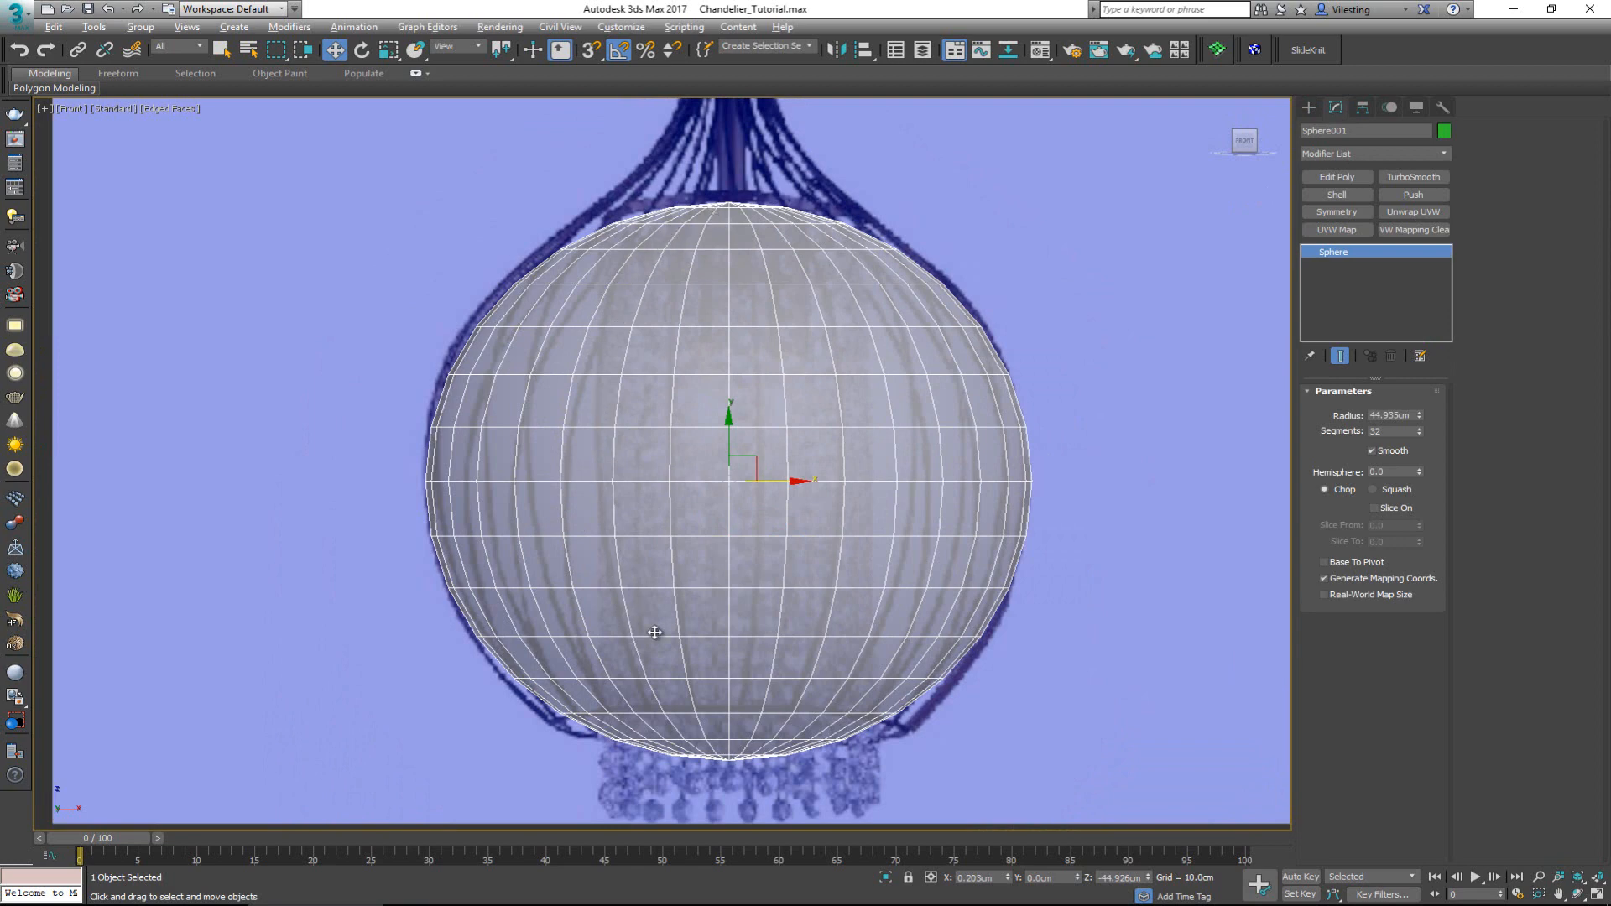
key(alt+w)
key(alt+w)
key(z)
key(alt+x)
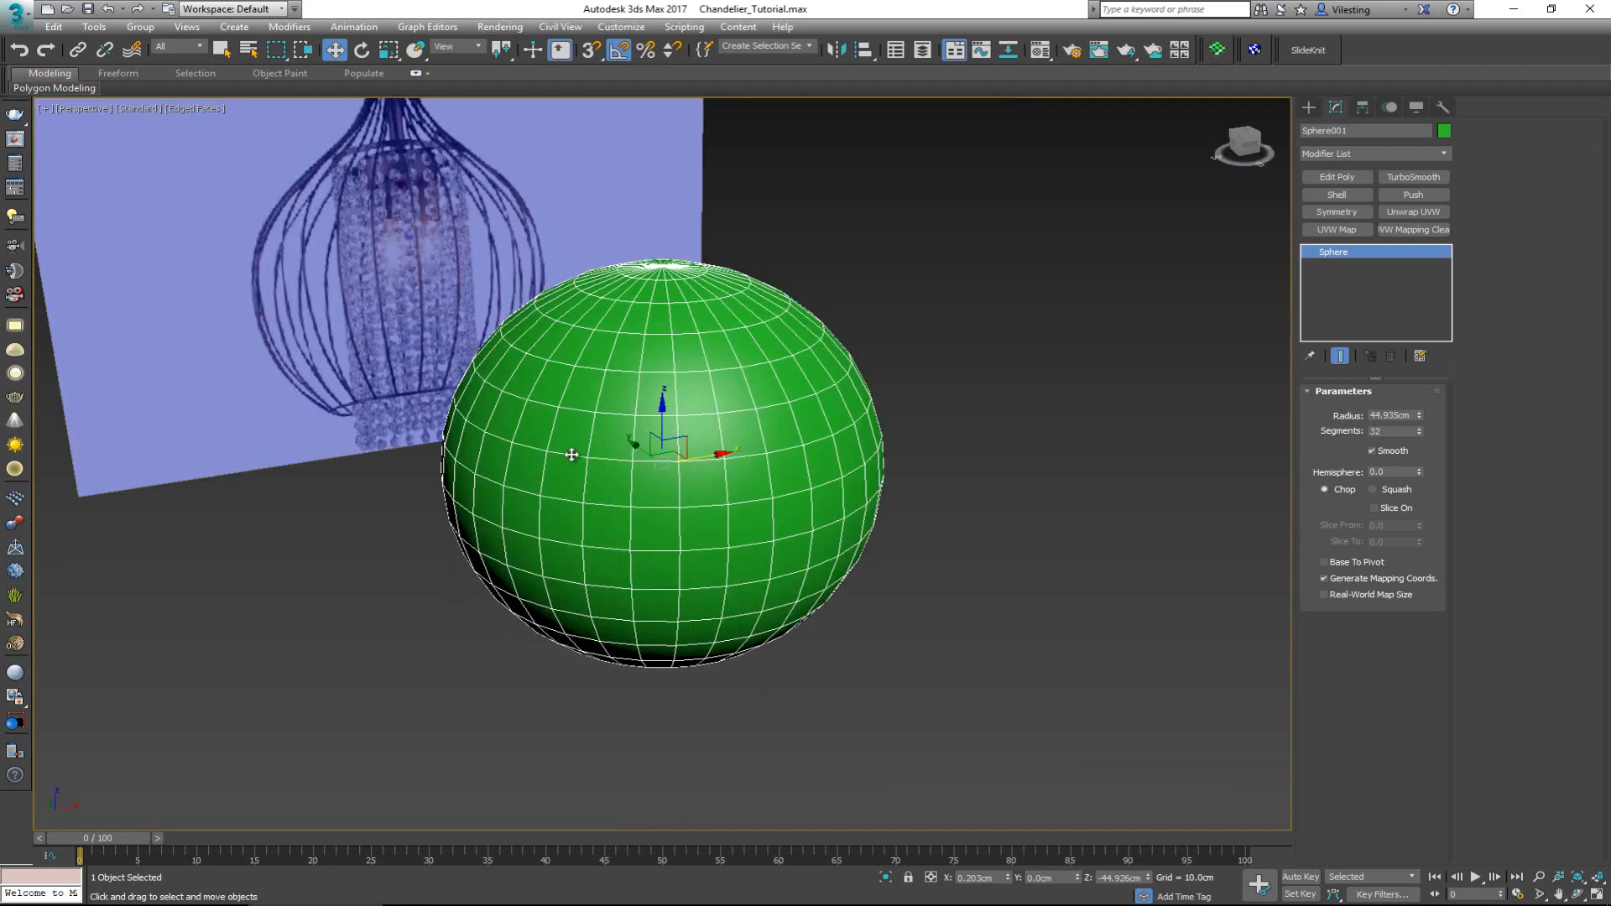
middle_drag(576, 456, 681, 555)
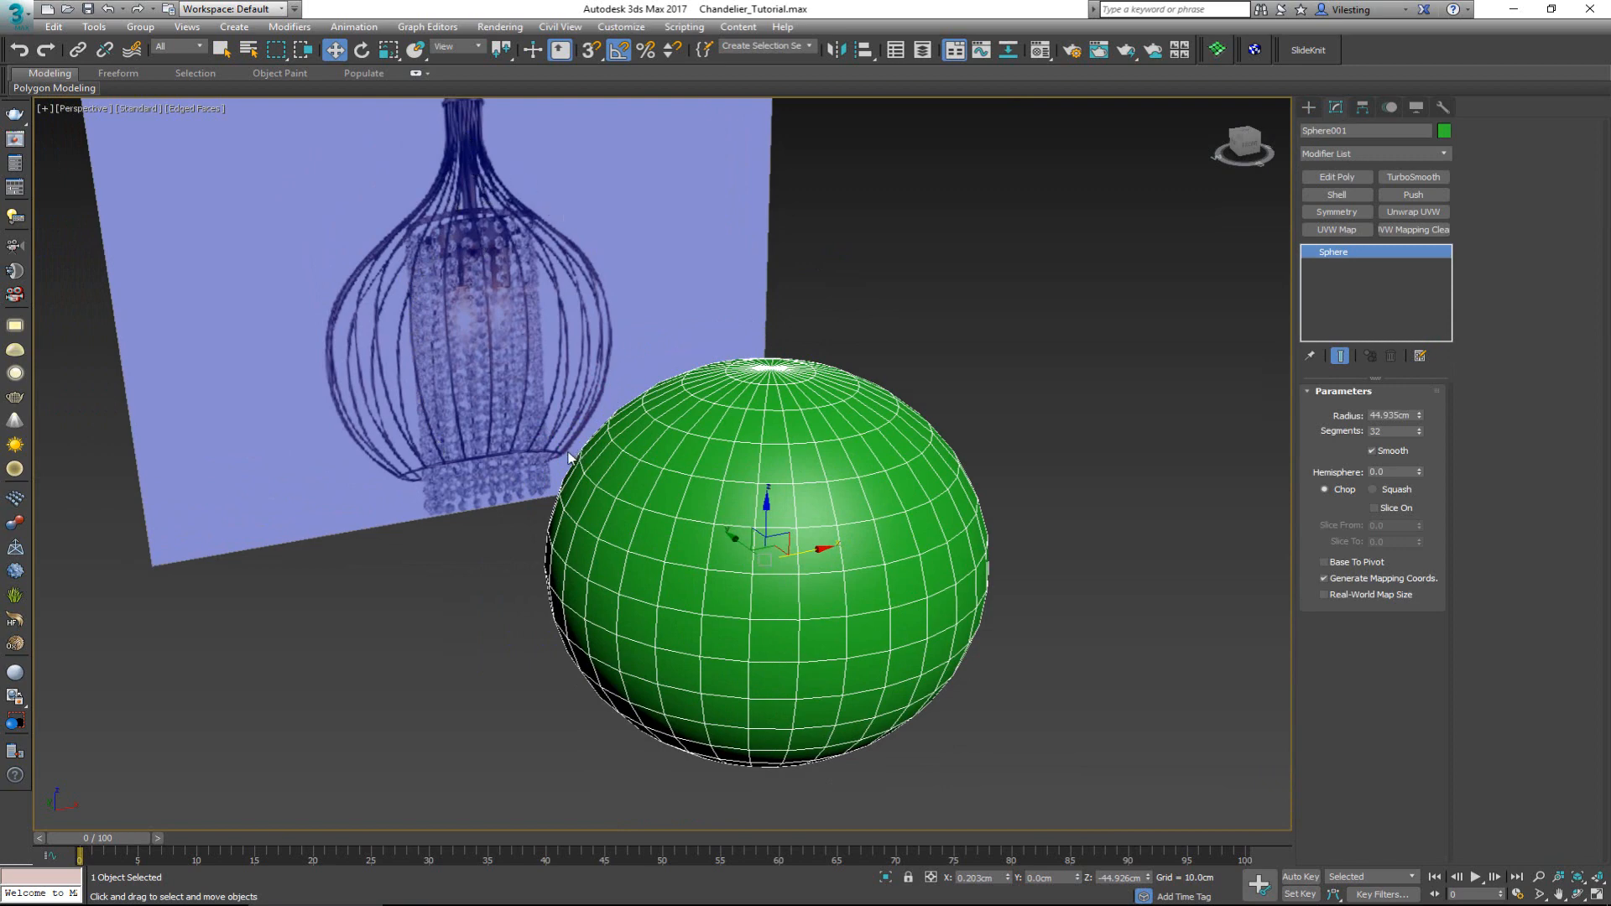
mouse_move(532, 310)
middle_down()
mouse_move(550, 364)
mouse_move(531, 342)
middle_up()
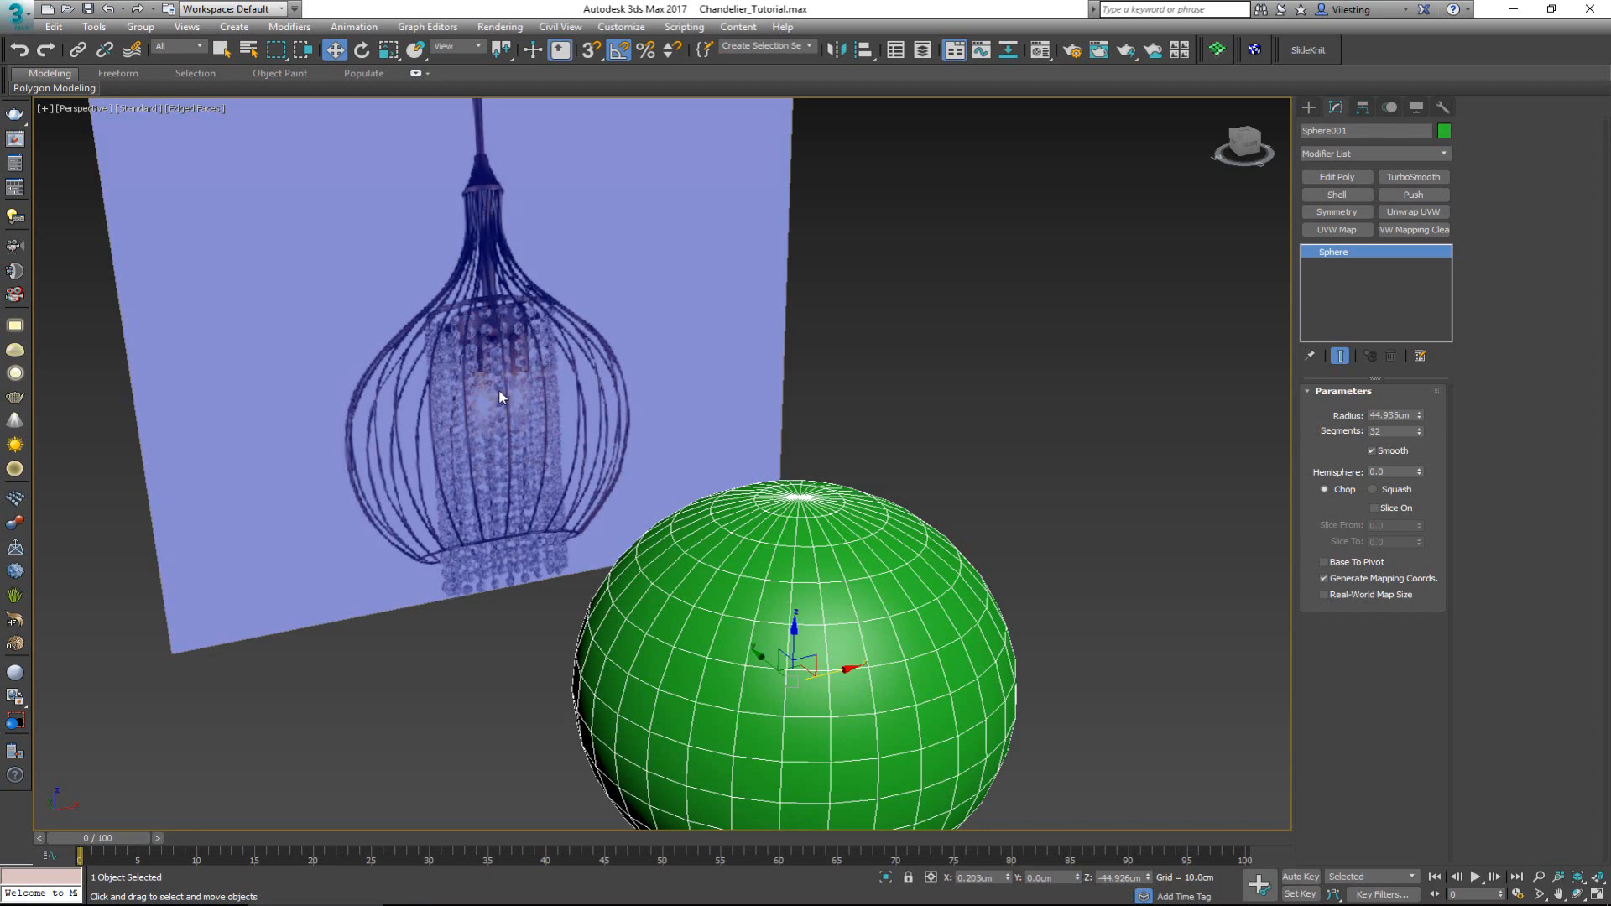
- Return to the Front view with the sphere see-through and examine how the wires taper into the neck above it
key(alt+w)
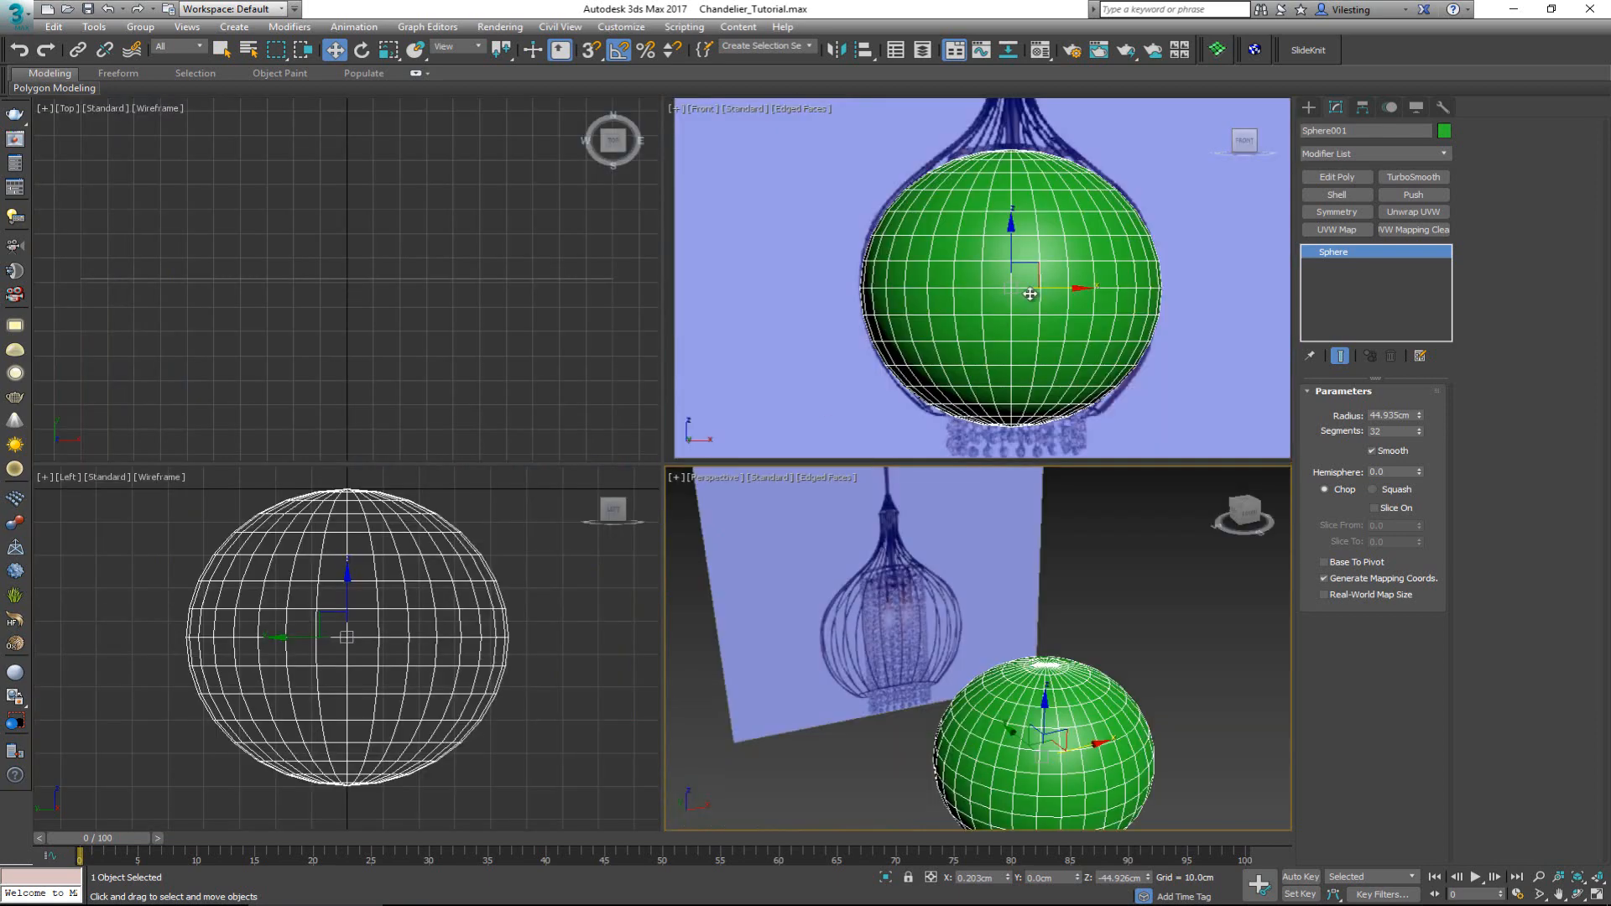
click(1032, 297)
key(alt+w)
key(alt+x)
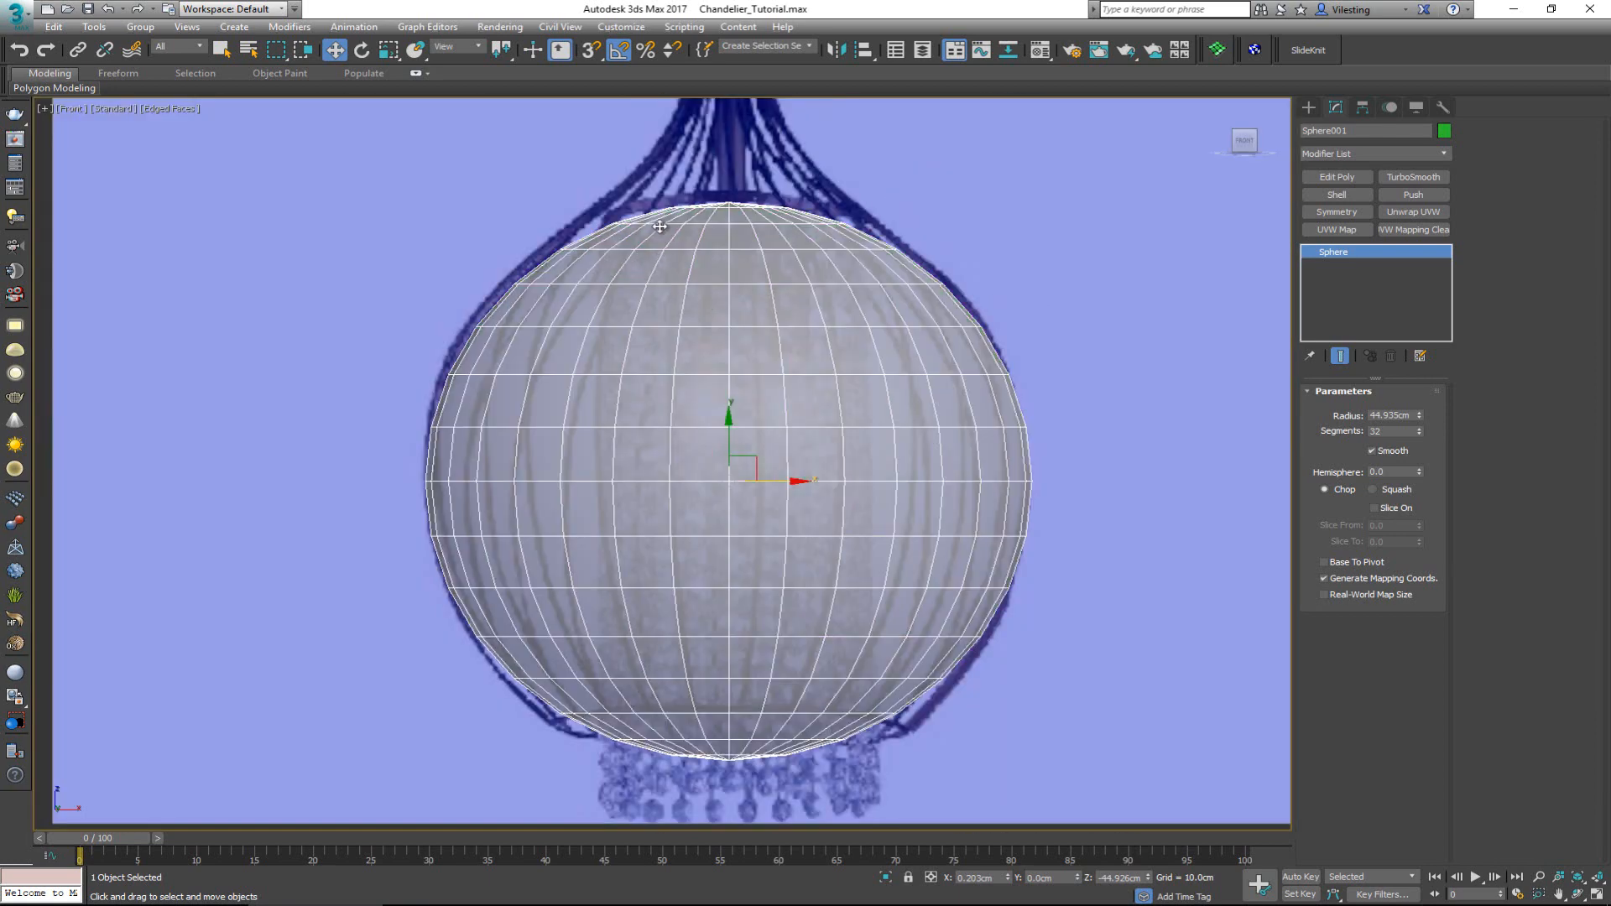
middle_drag(663, 227, 670, 360)
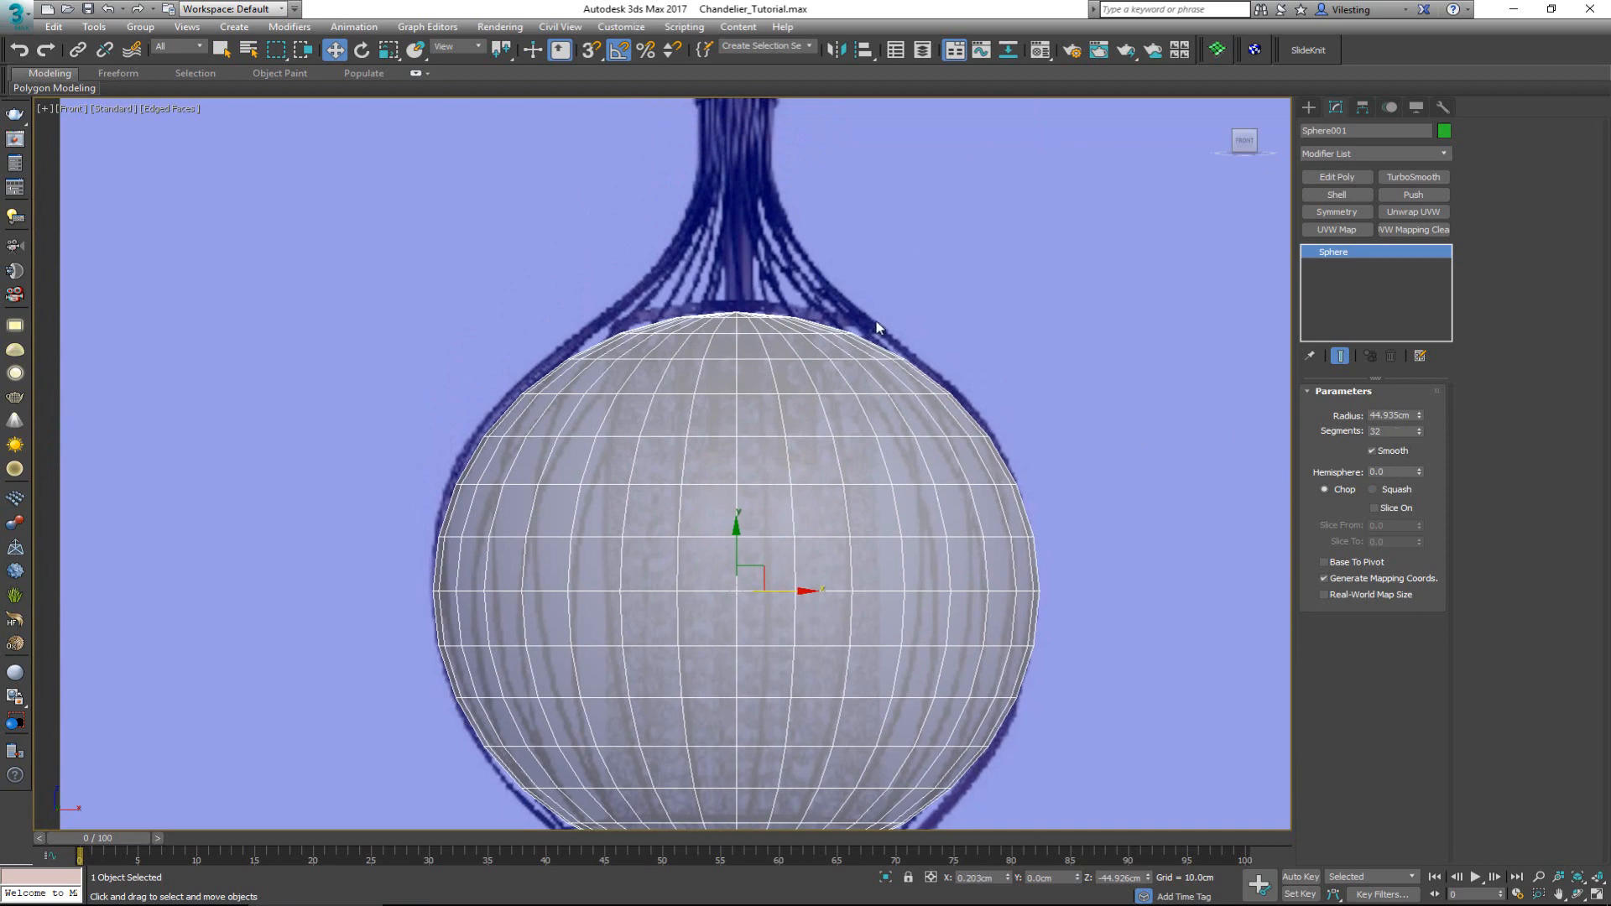
middle_drag(768, 178, 764, 329)
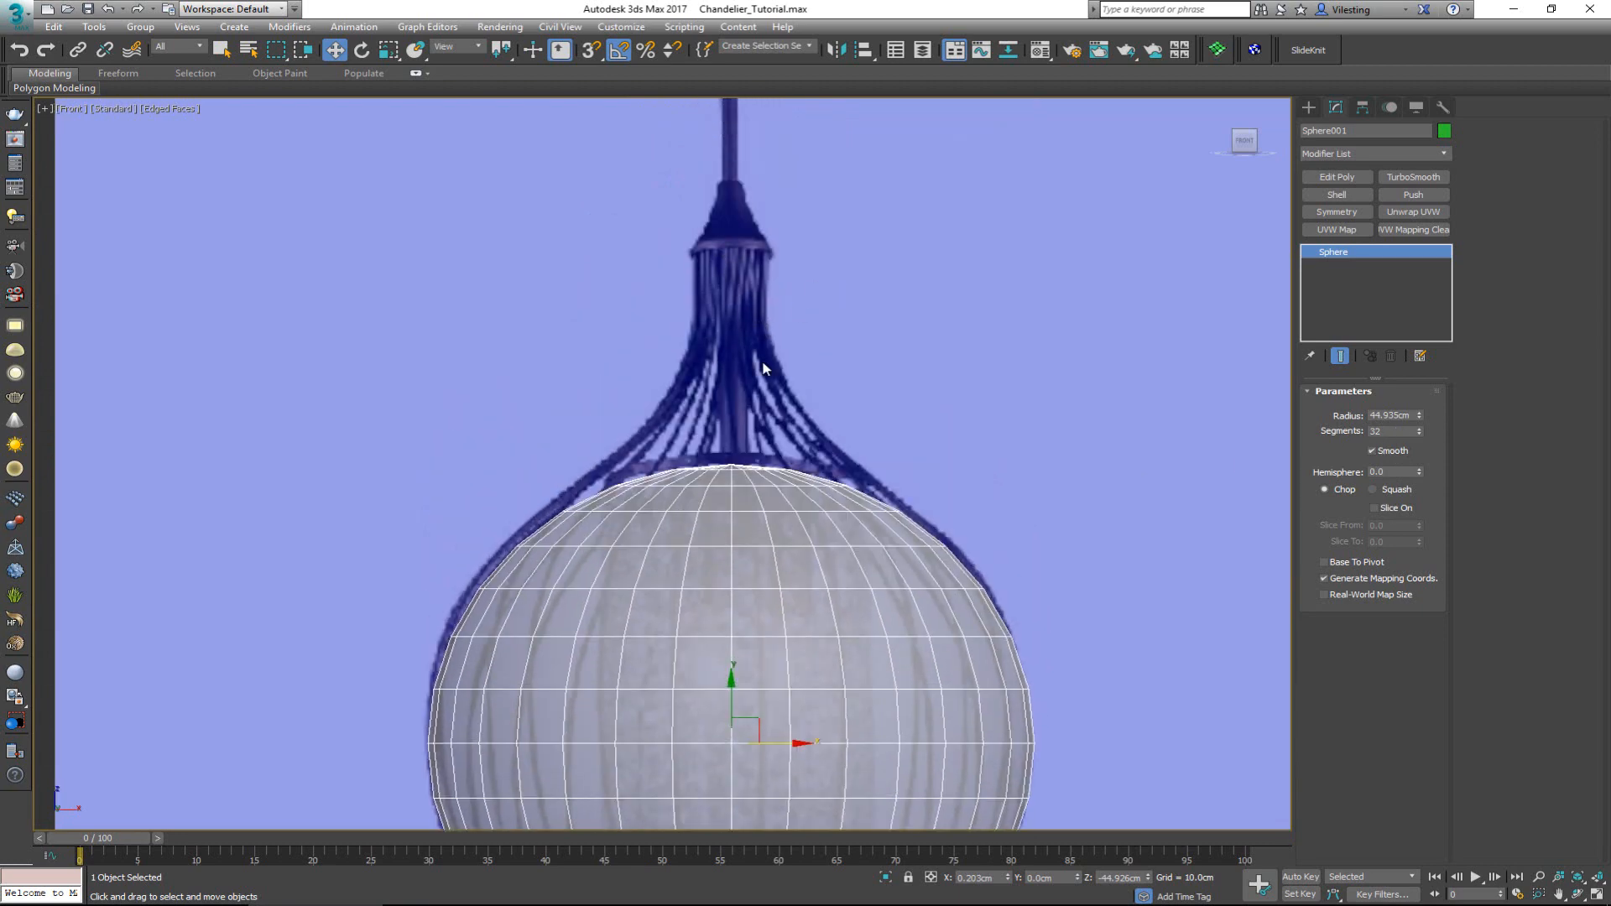
middle_drag(1071, 374, 1077, 207)
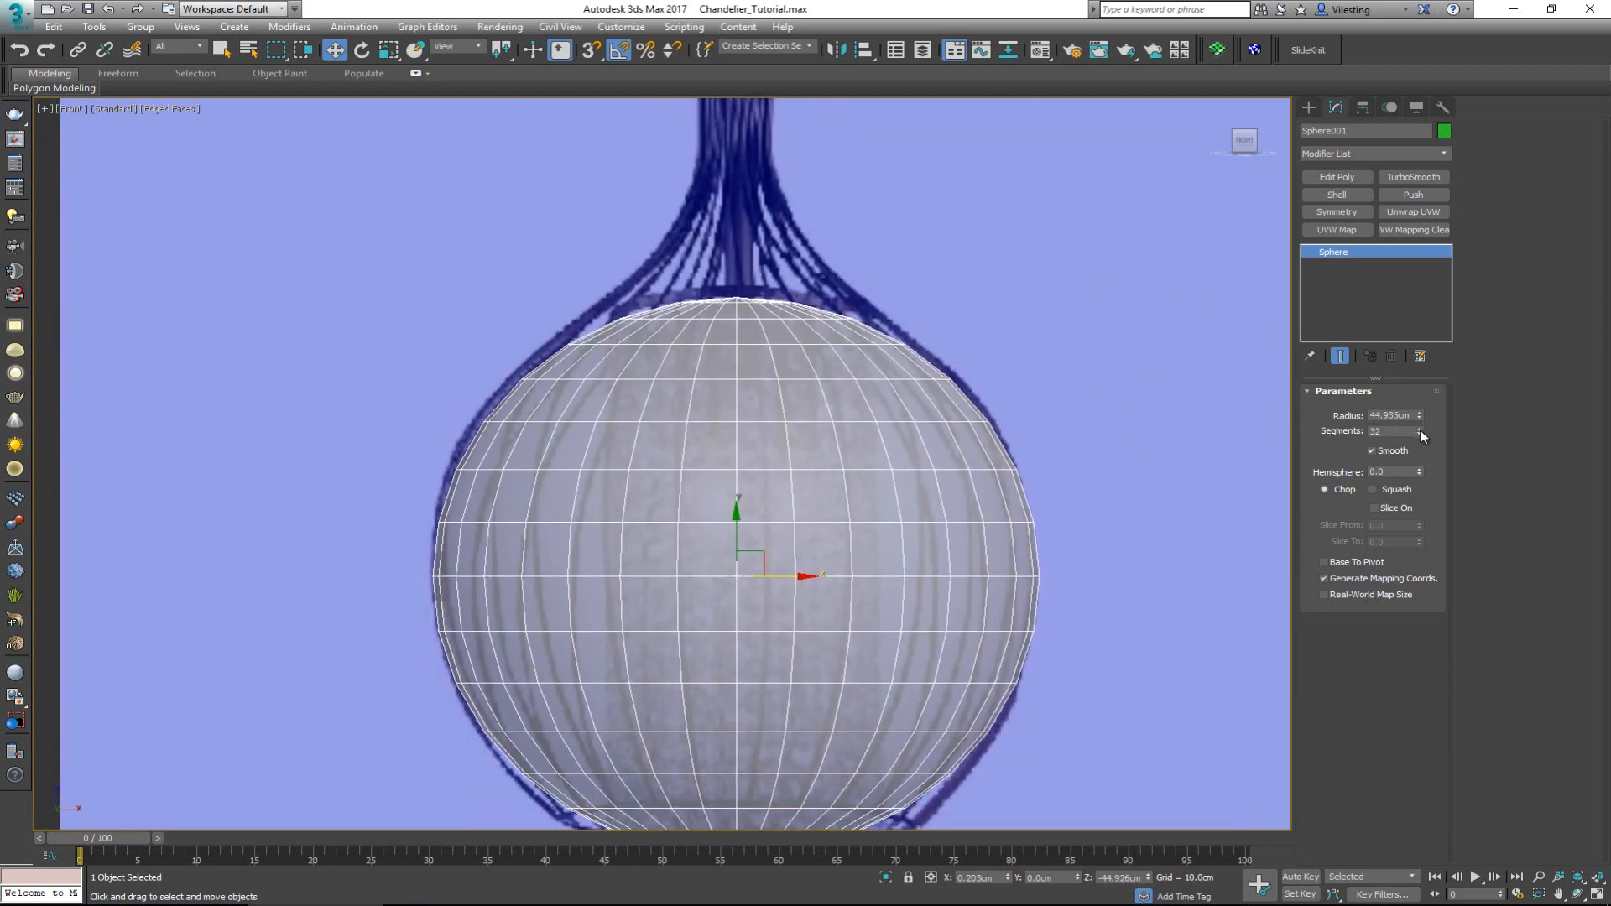
- Add an Edit Poly modifier to the sphere
right_drag(1334, 431, 1163, 436)
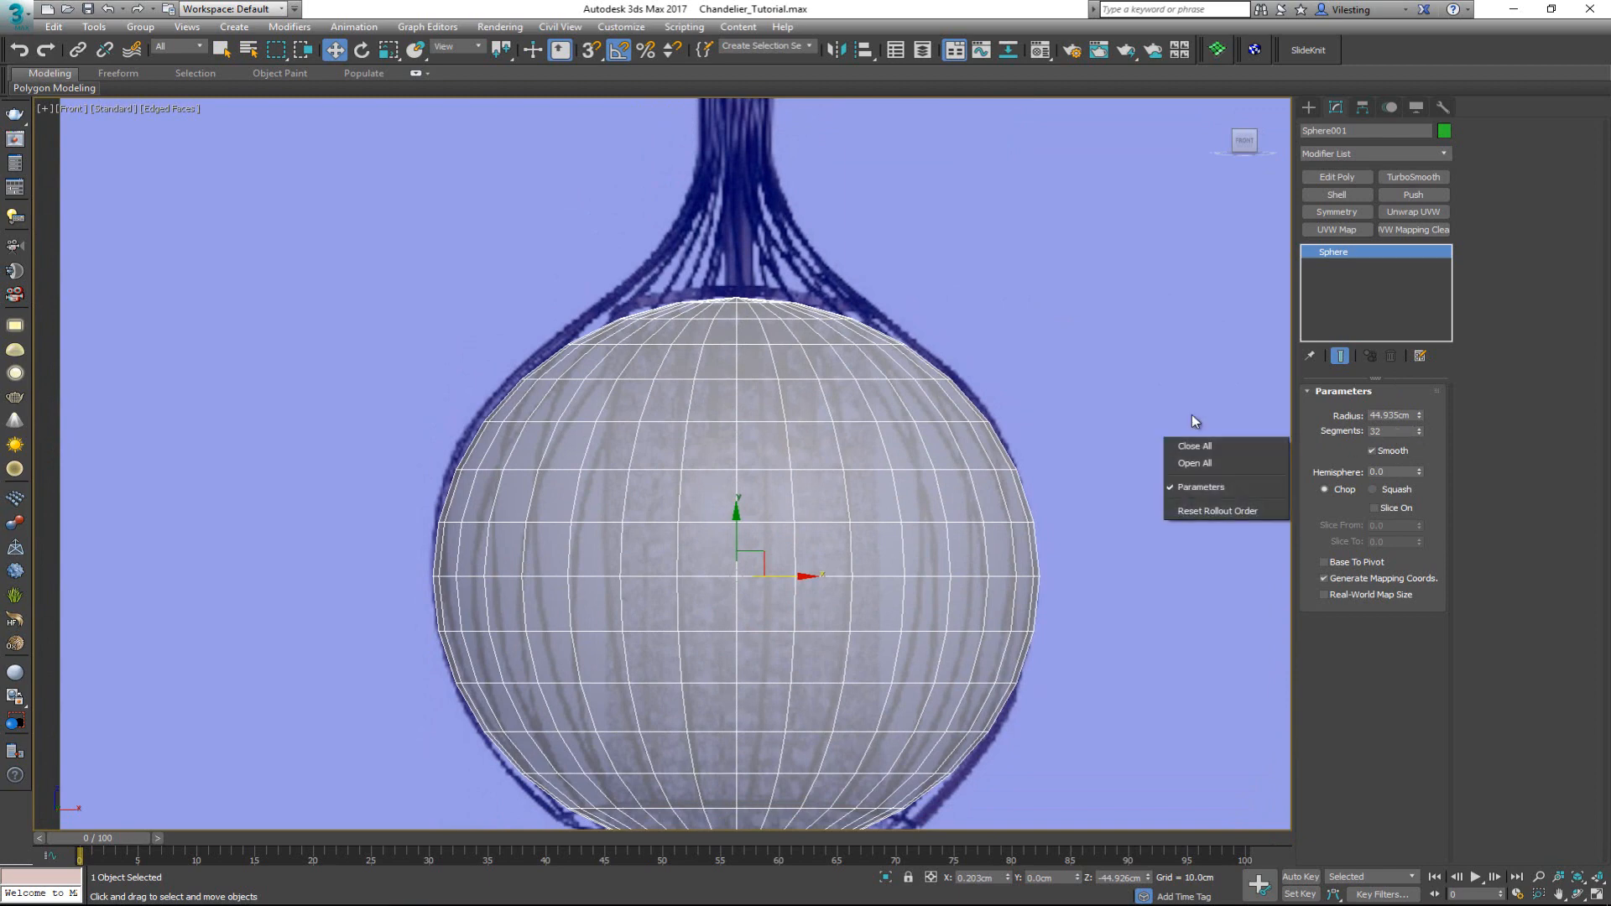
click(1351, 181)
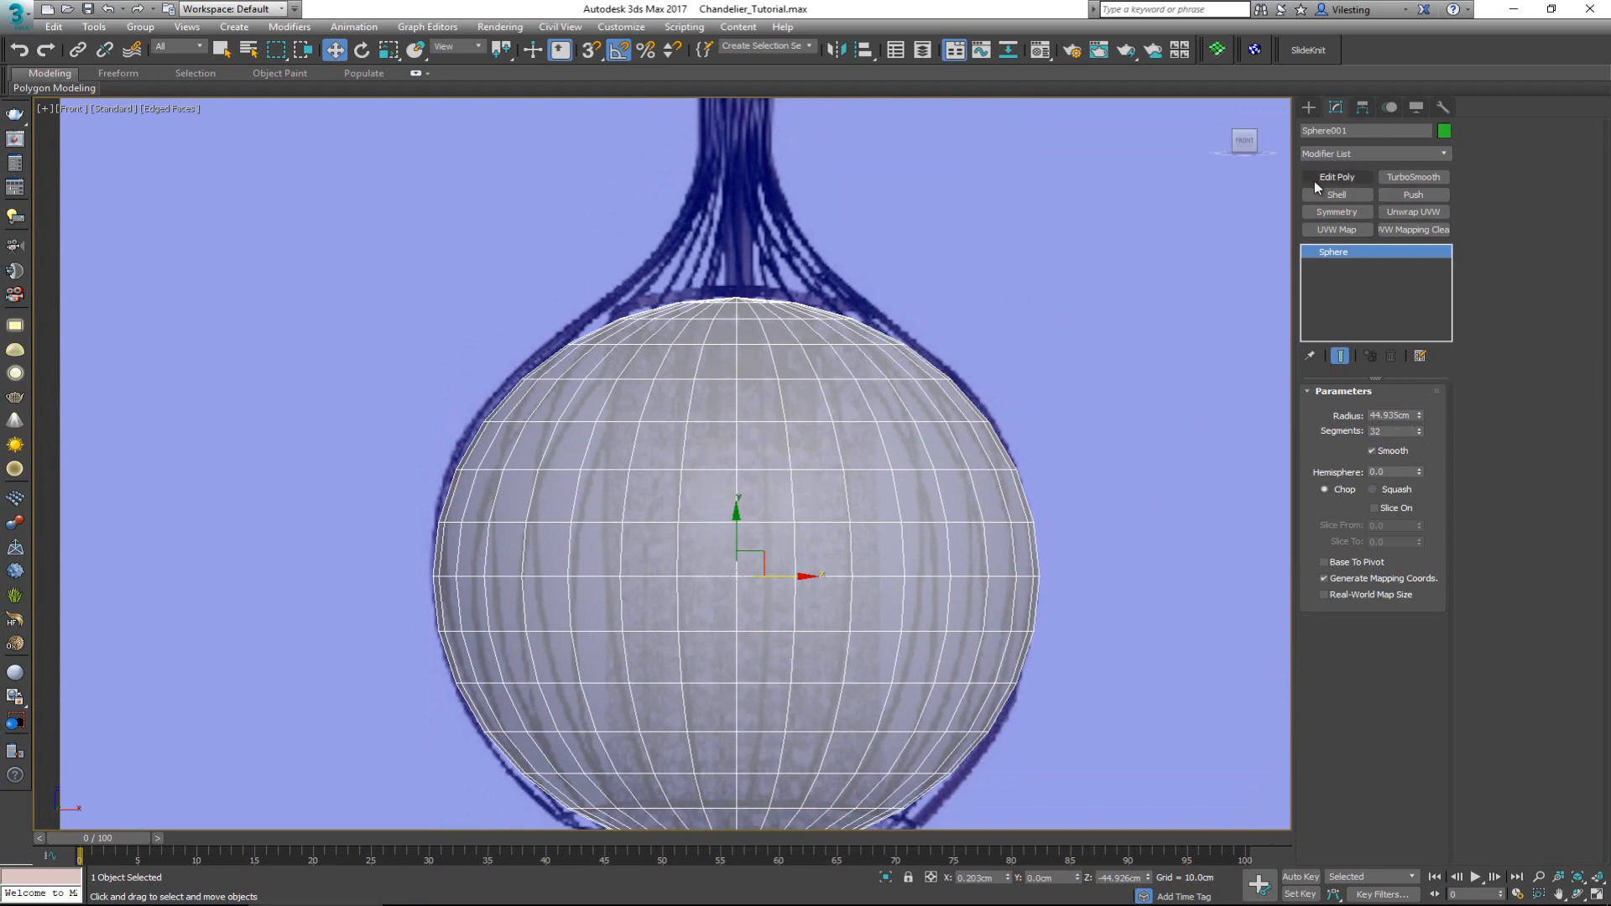
click(1324, 182)
middle_drag(927, 373, 911, 250)
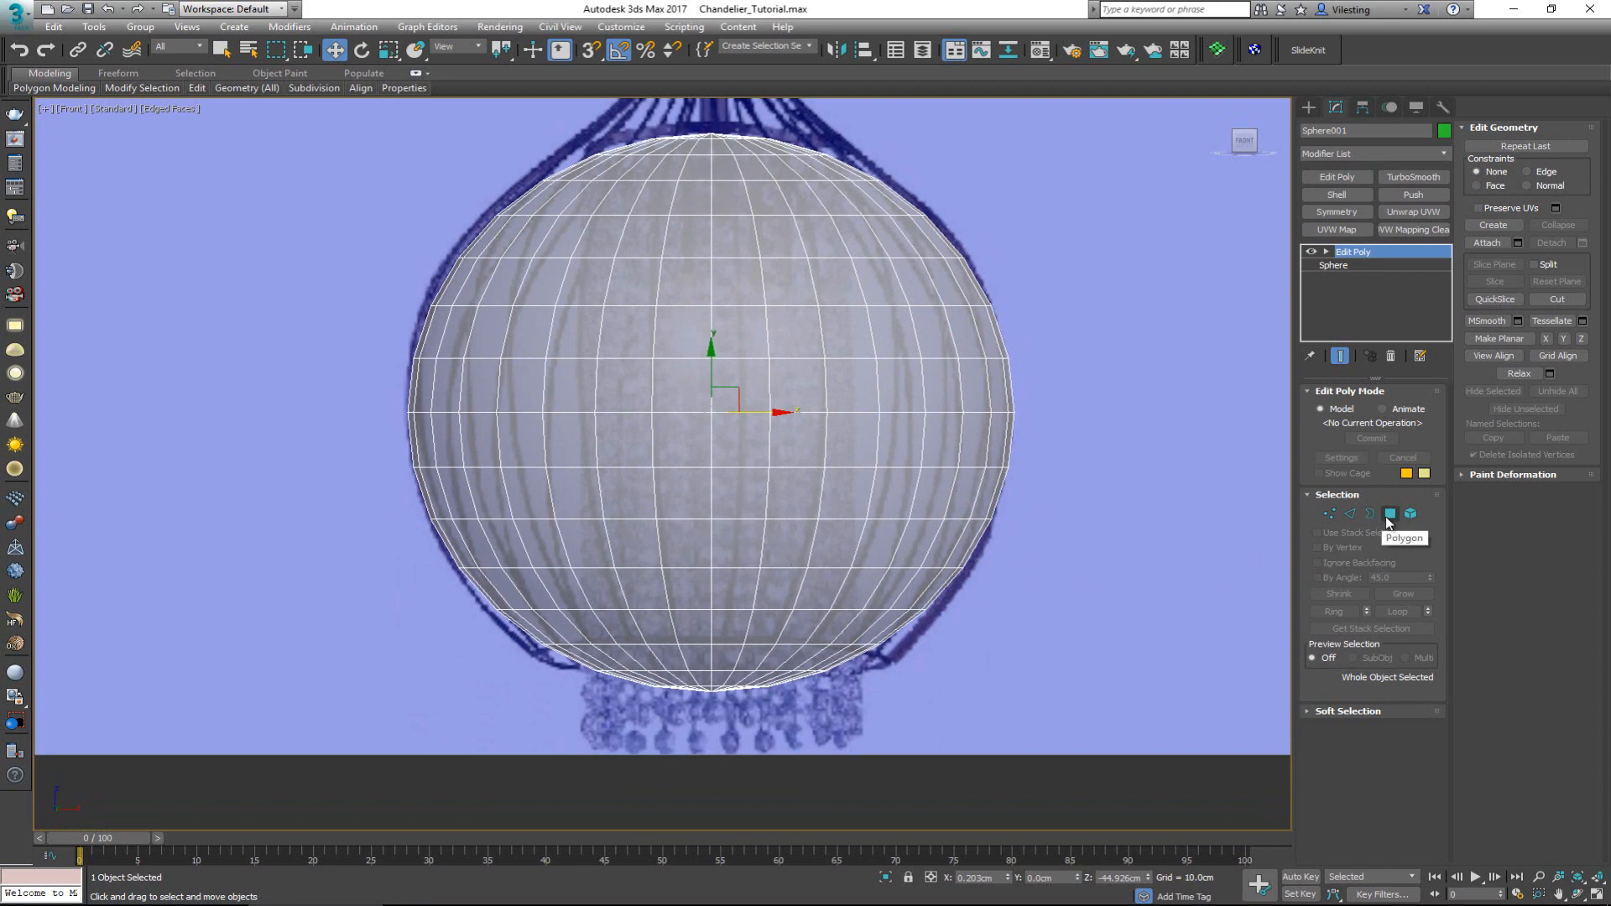
- Delete the bottom three rows of polygons from the sphere to open it at the cage's lower ring
click(1390, 514)
drag(475, 761, 471, 761)
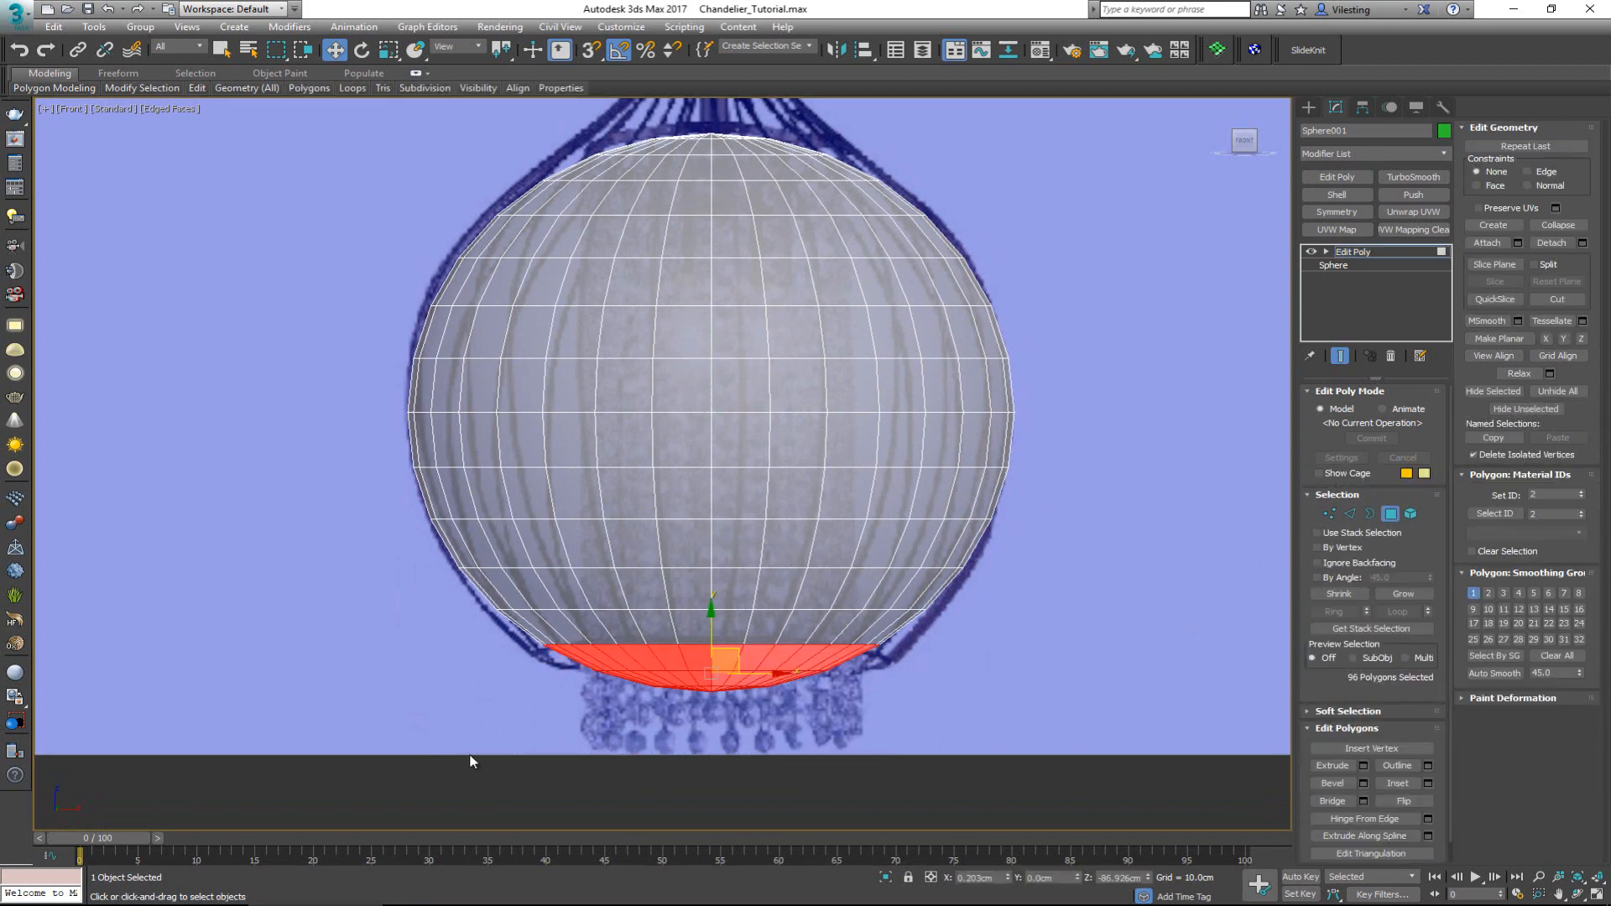
key(Delete)
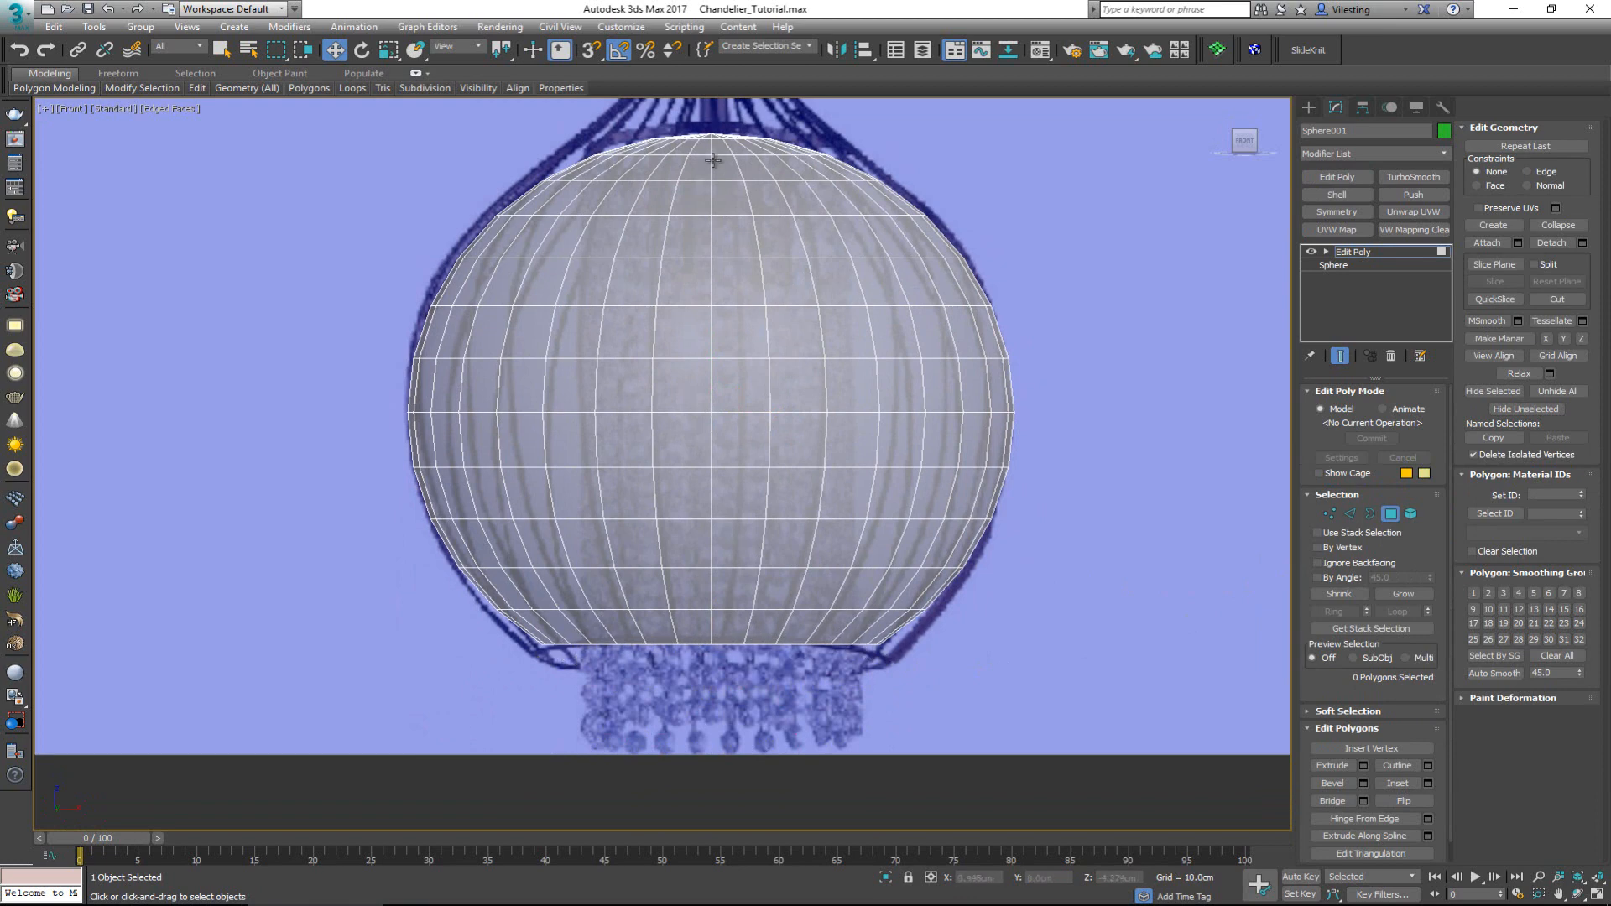
- Delete the top four rows of polygons from the sphere to open it beneath the reference neck
middle_drag(715, 160, 708, 465)
scroll(708, 465, up, 2)
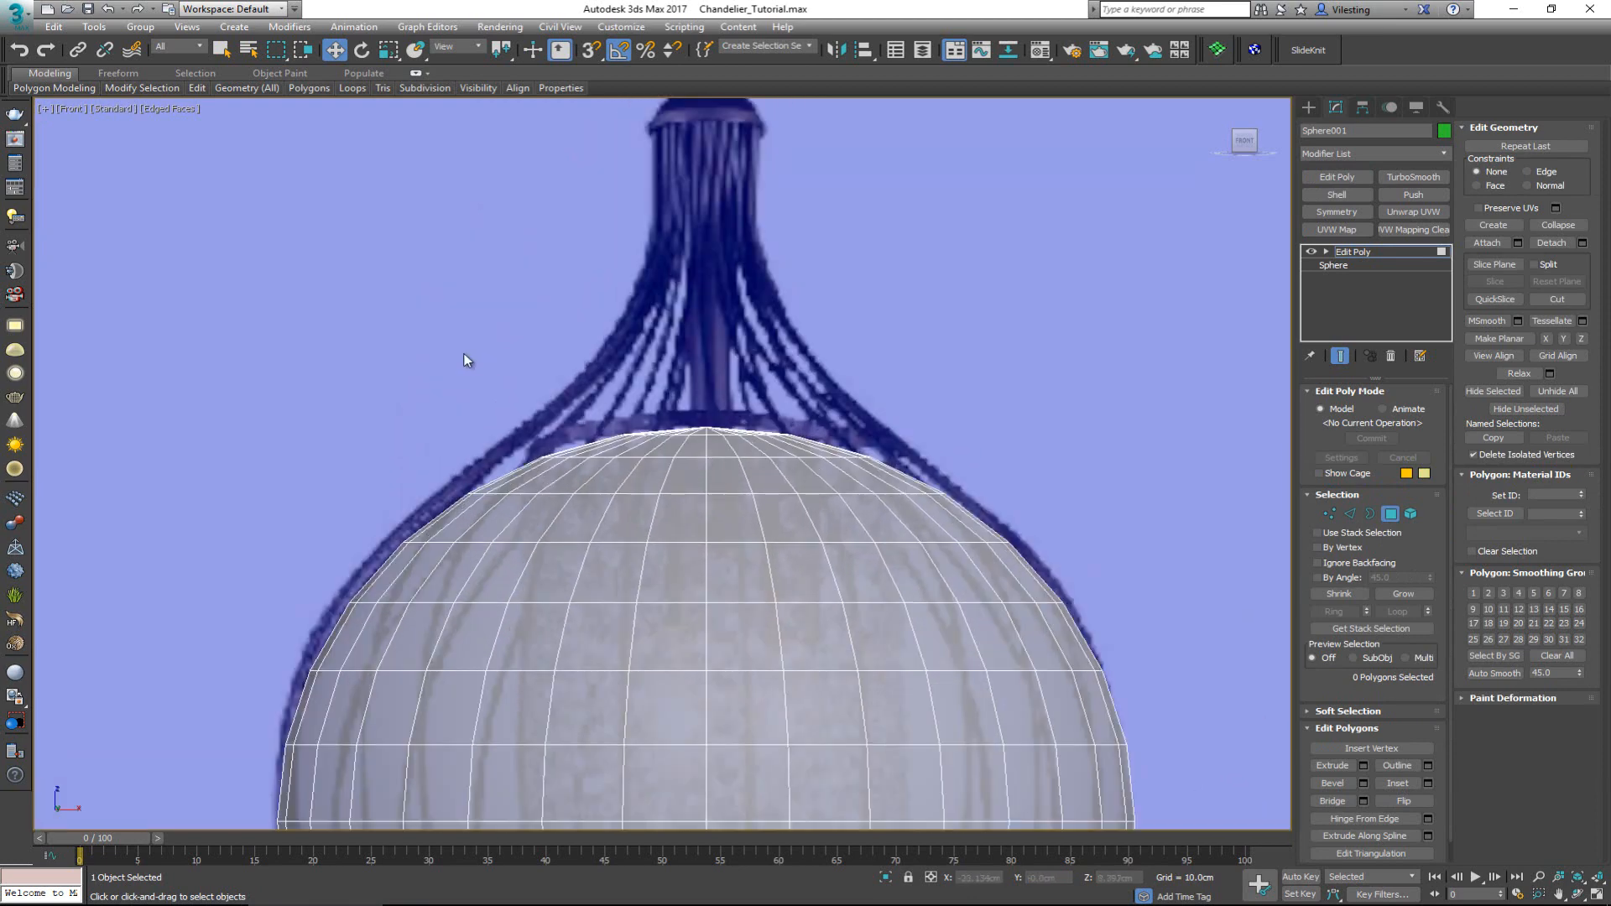
drag(404, 333, 830, 424)
drag(1073, 473, 1091, 481)
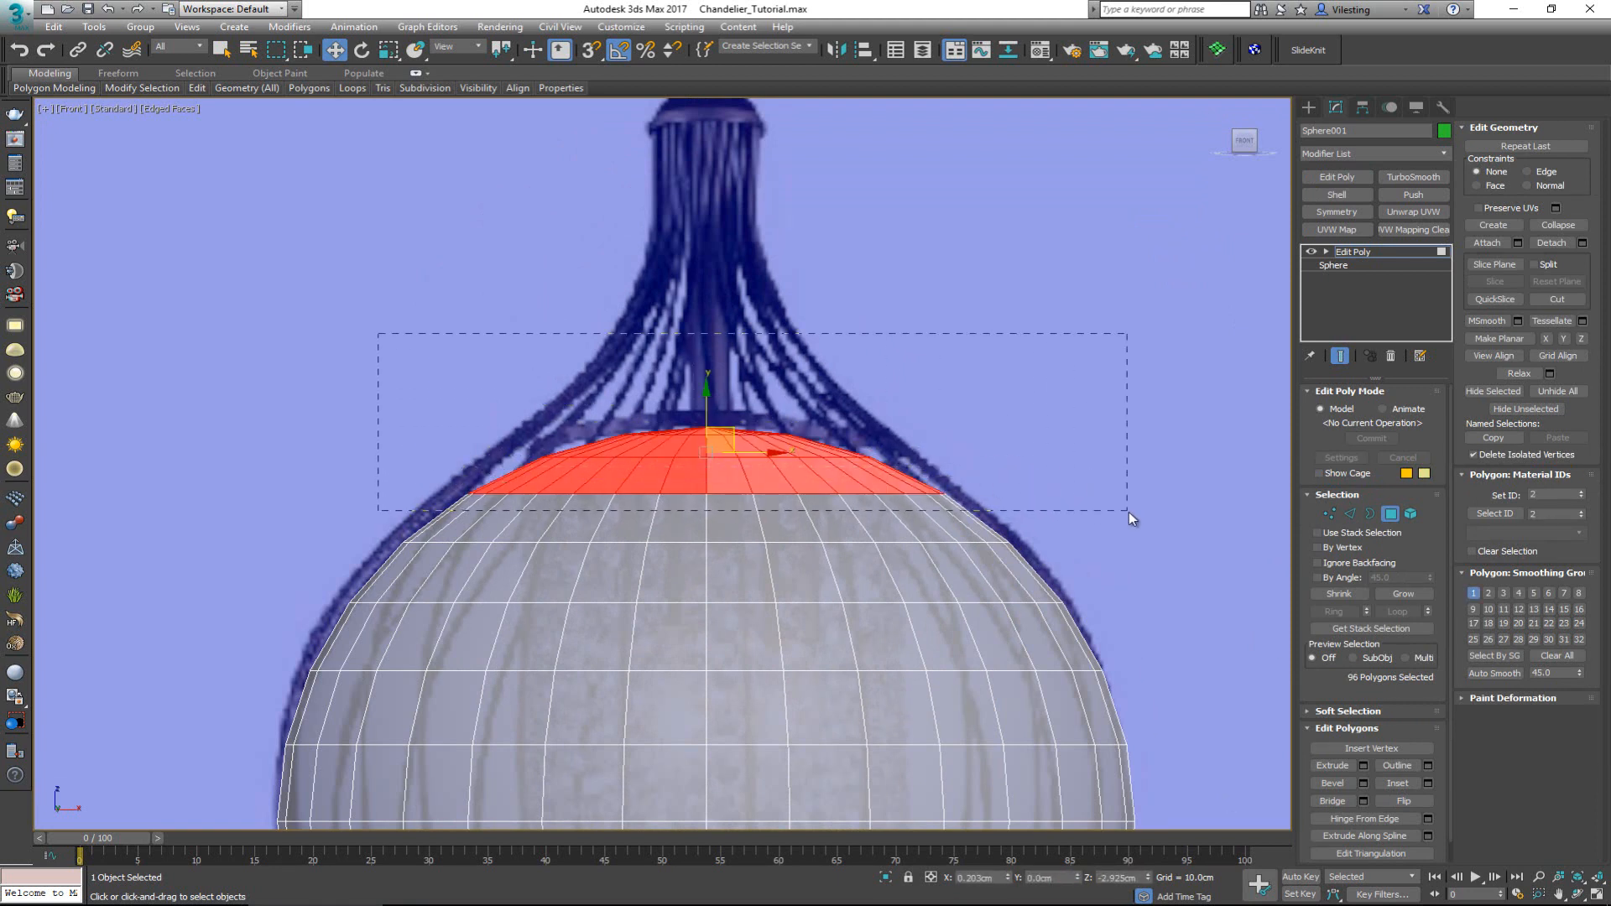
drag(1129, 514, 1140, 515)
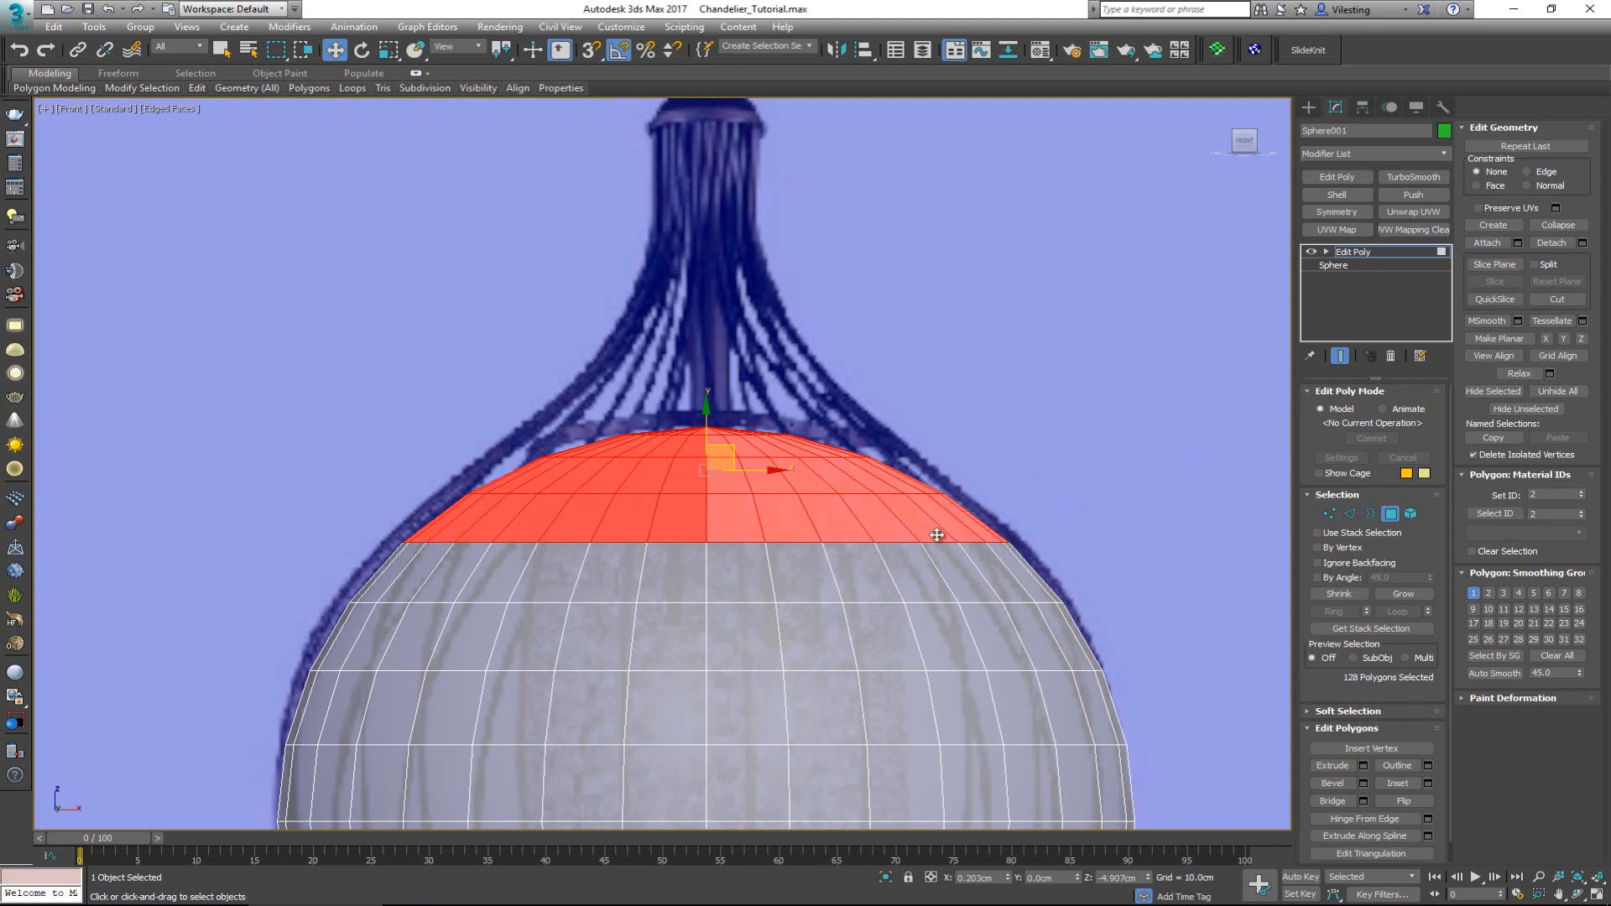
scroll(799, 537, down, 3)
key(Delete)
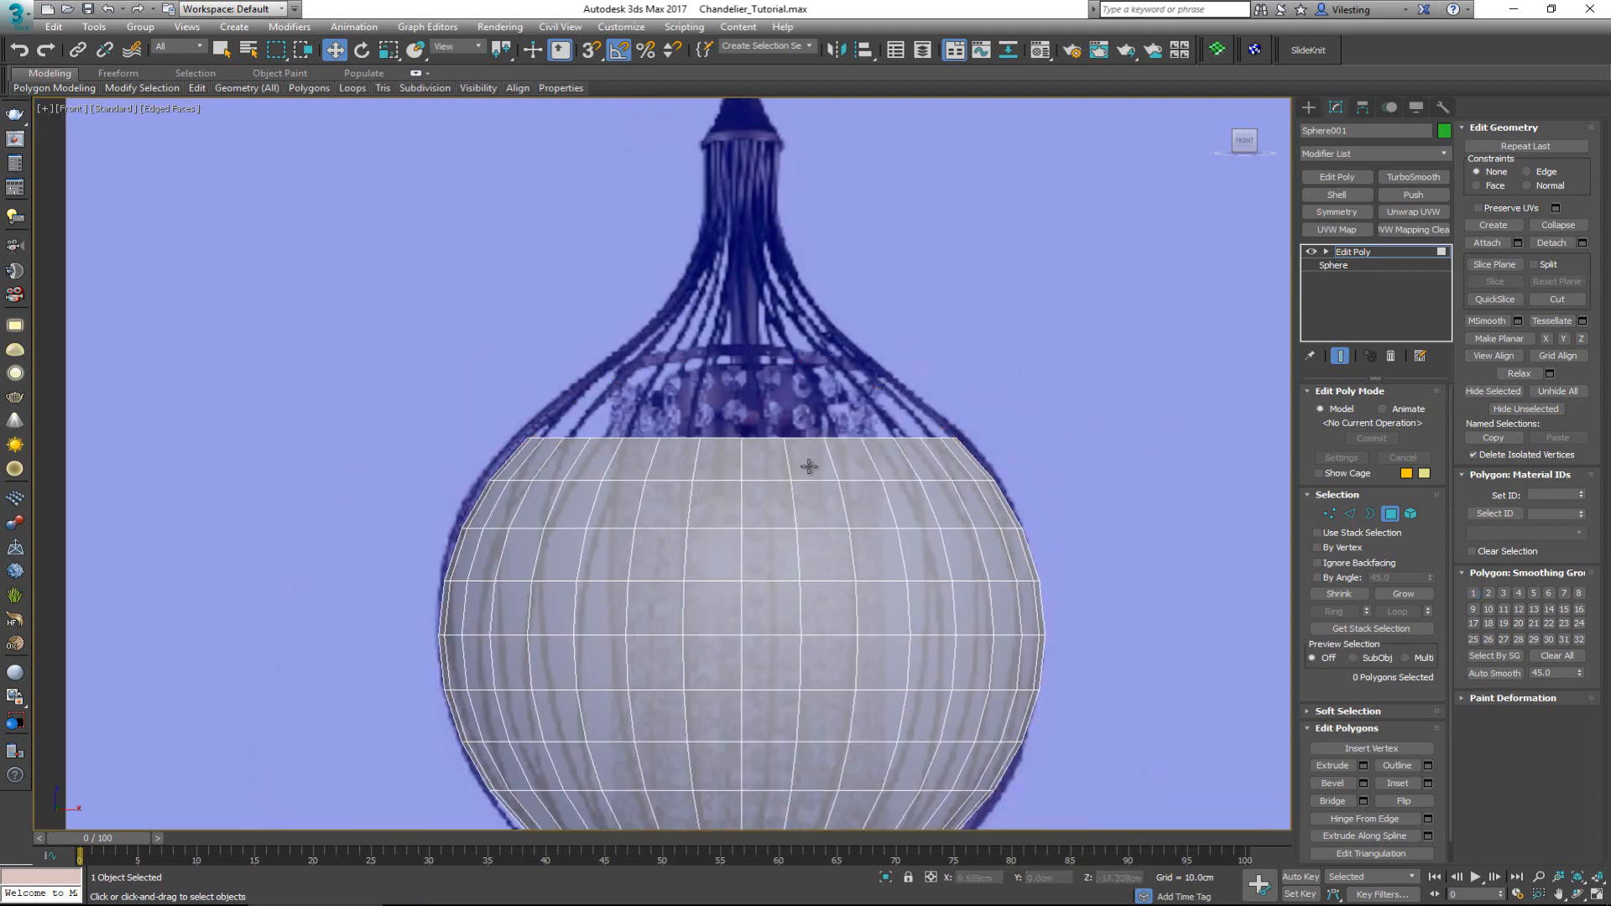
- Scale the third ring of vertices below the open top outward to meet the reference cage outline
scroll(809, 466, up, 2)
key(2)
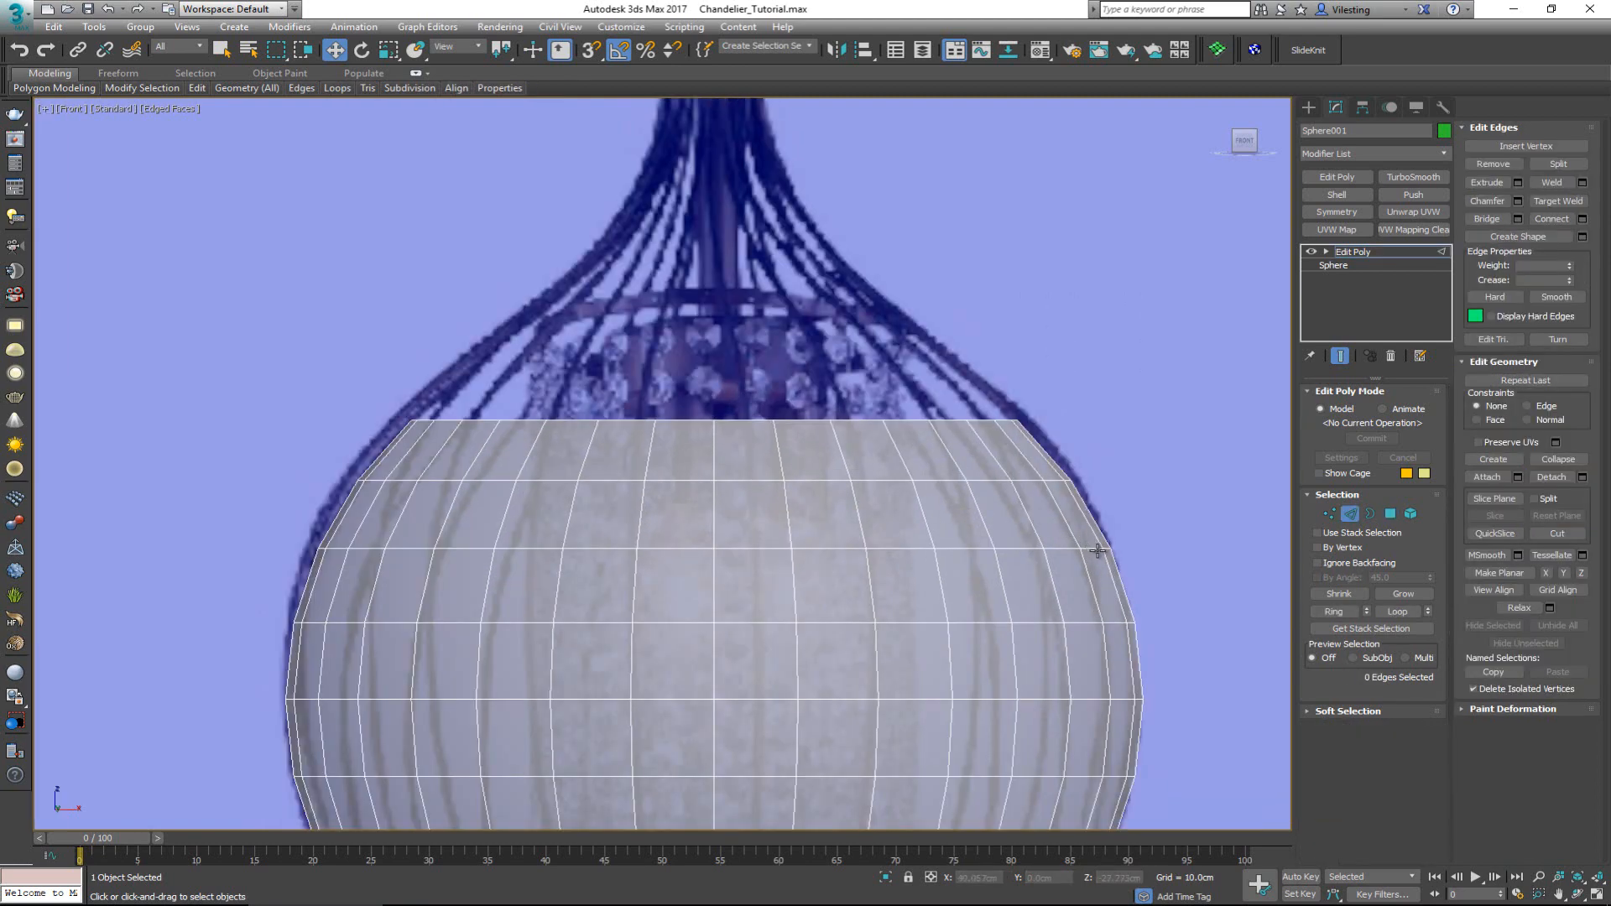
key(1)
drag(1177, 537, 370, 559)
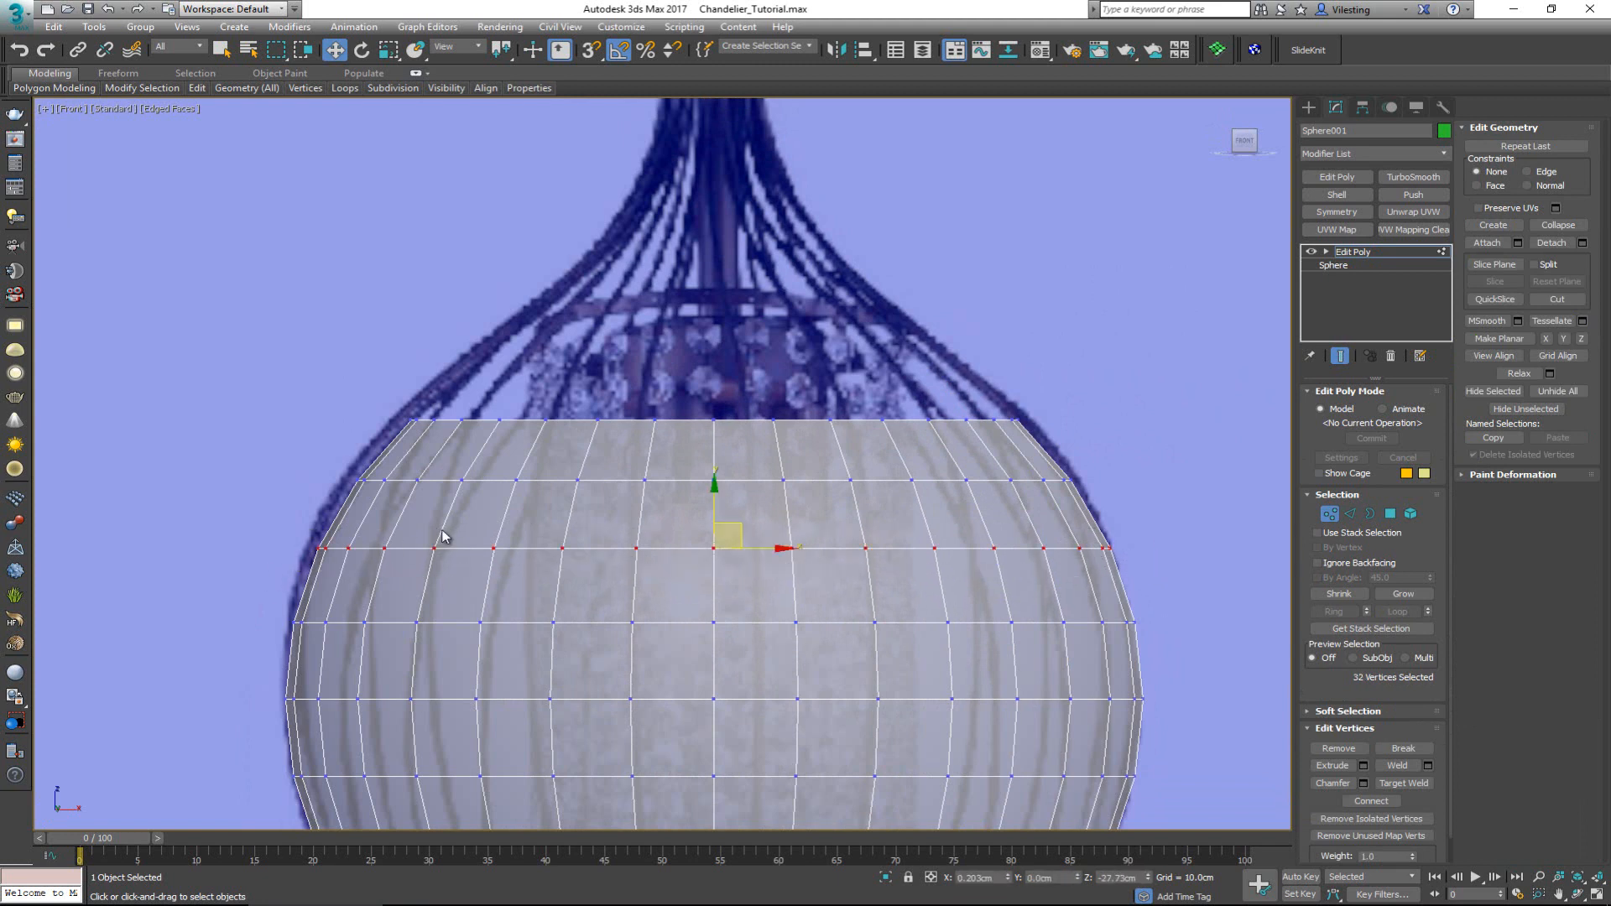
key(r)
drag(725, 541, 725, 539)
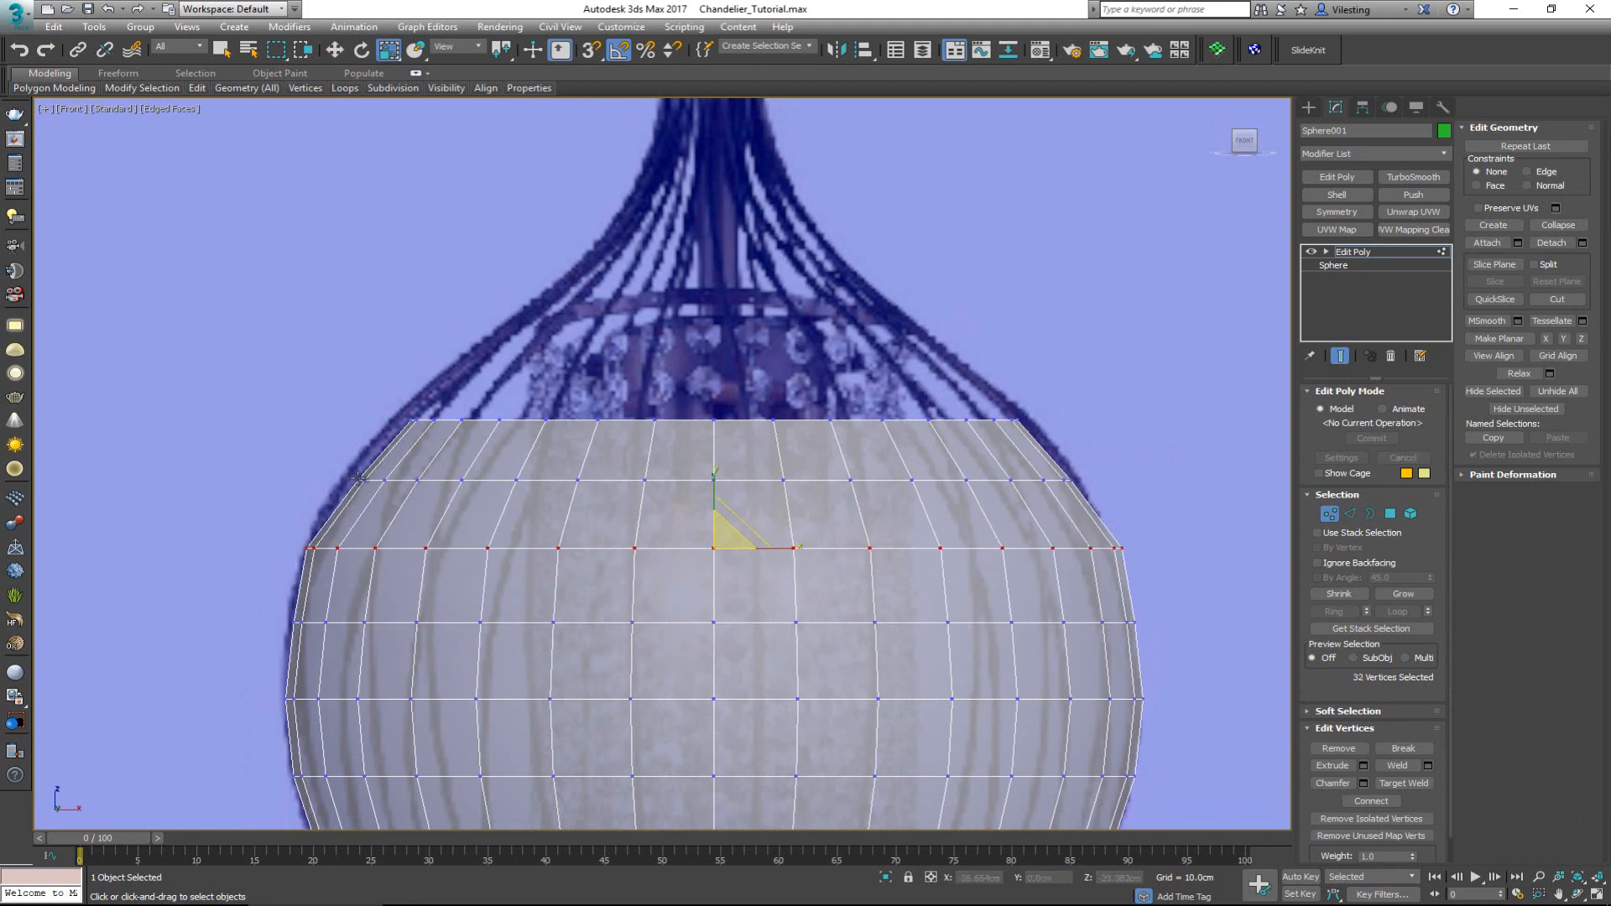
- Widen the second vertex ring and the open top ring to follow the outer wires in the reference
drag(324, 462, 1165, 517)
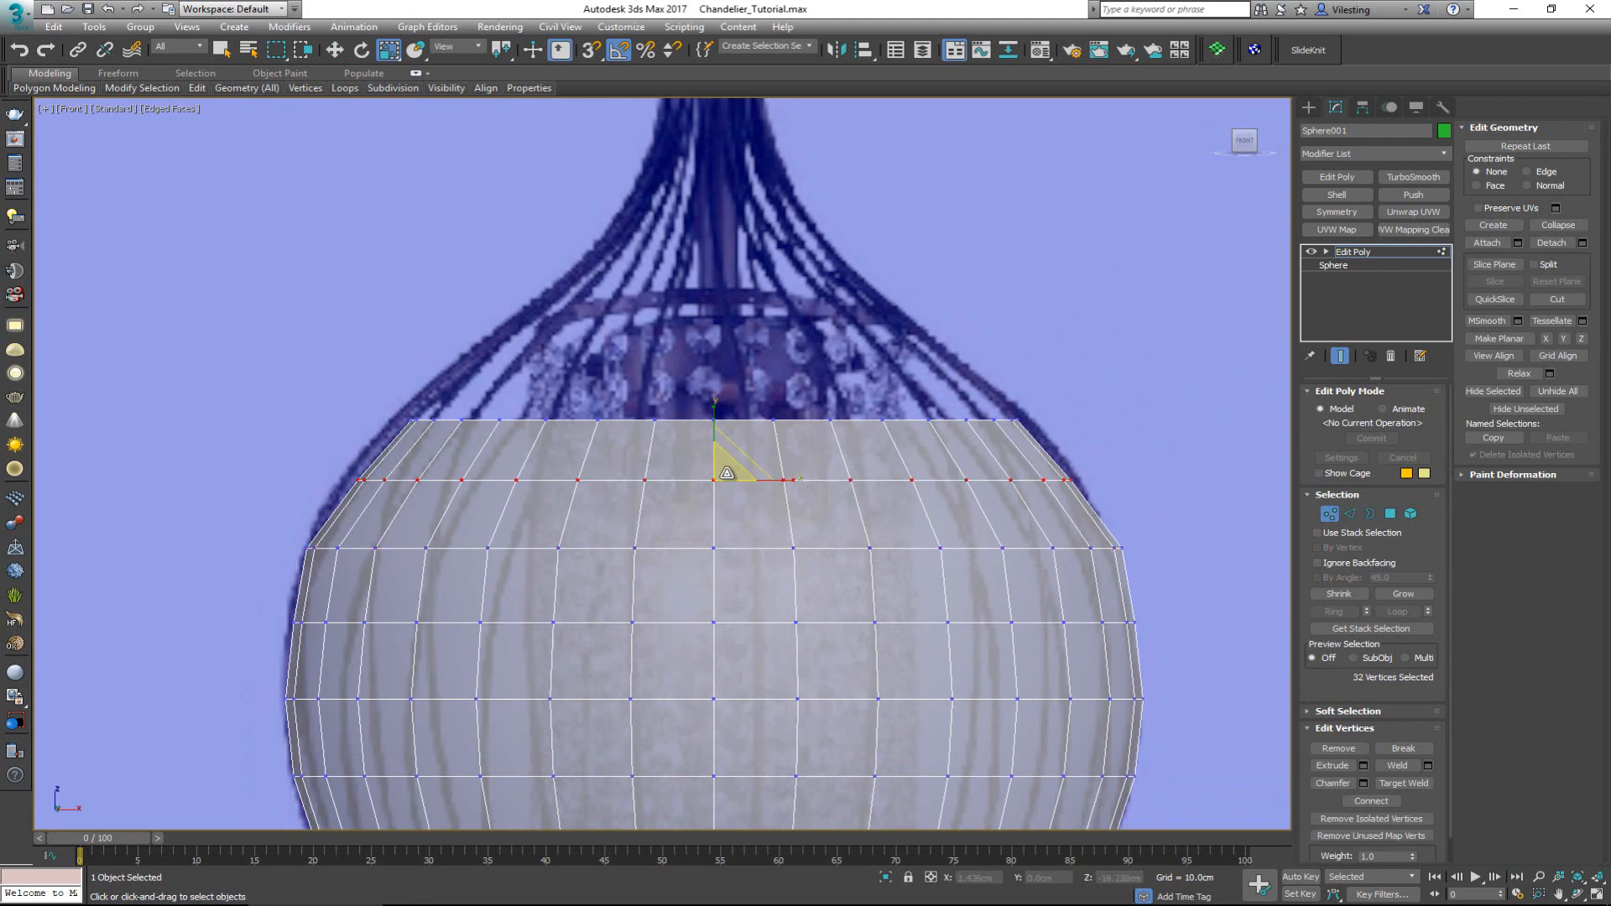
drag(732, 466, 732, 470)
drag(403, 346, 1143, 444)
drag(727, 417, 732, 409)
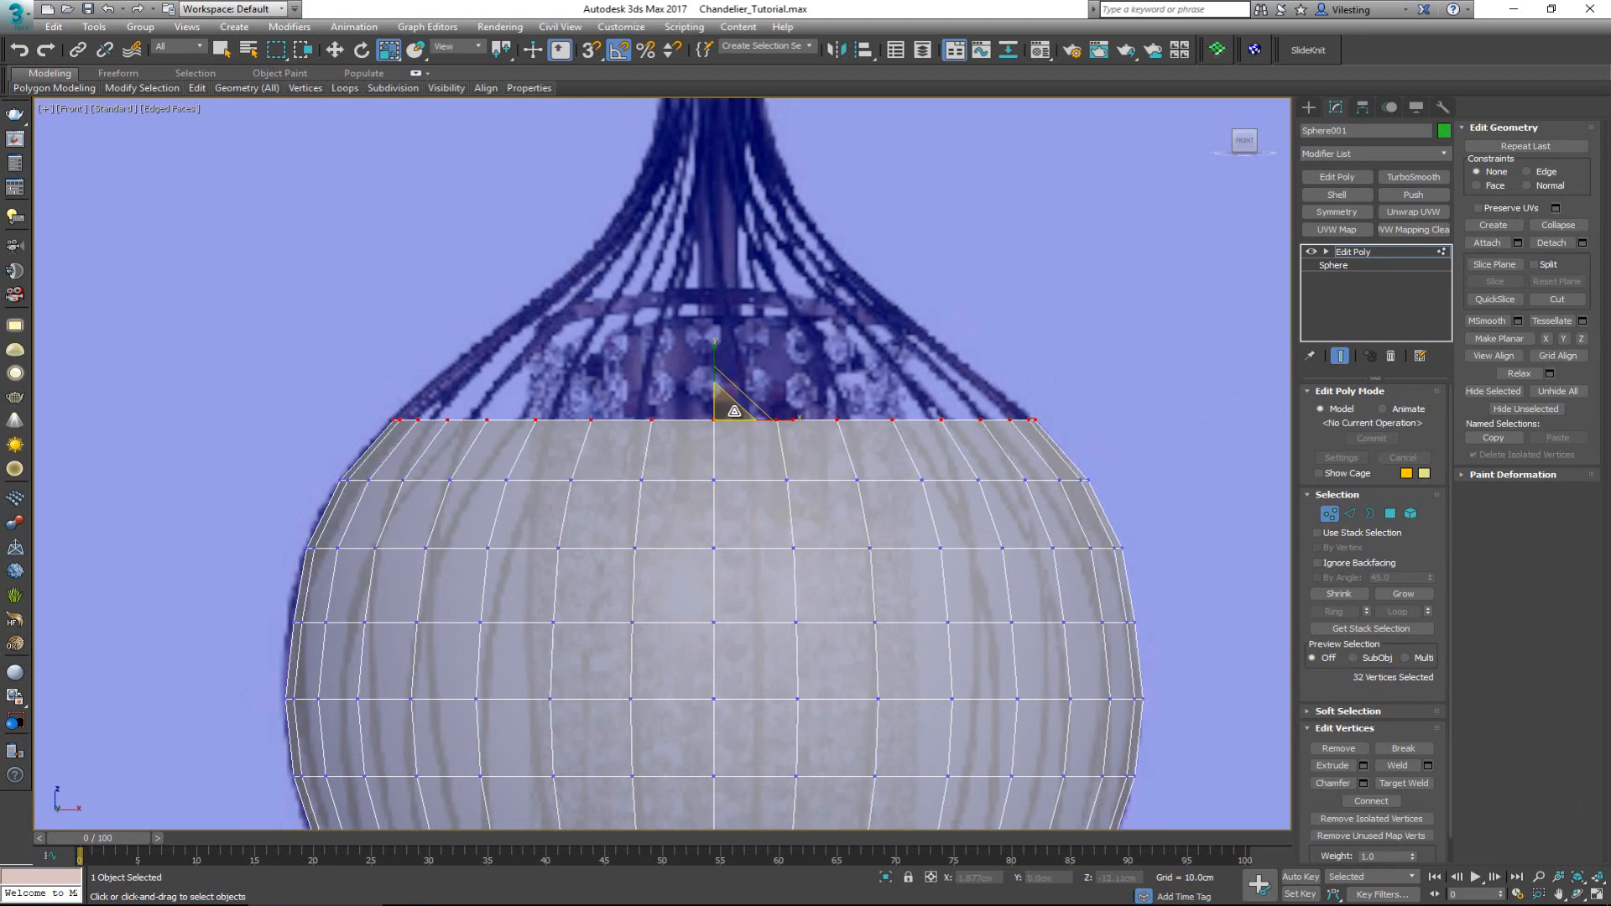
- Extend the open top border upward with new polygons to the neck's base and scale it in to the neck's width
key(3)
key(w)
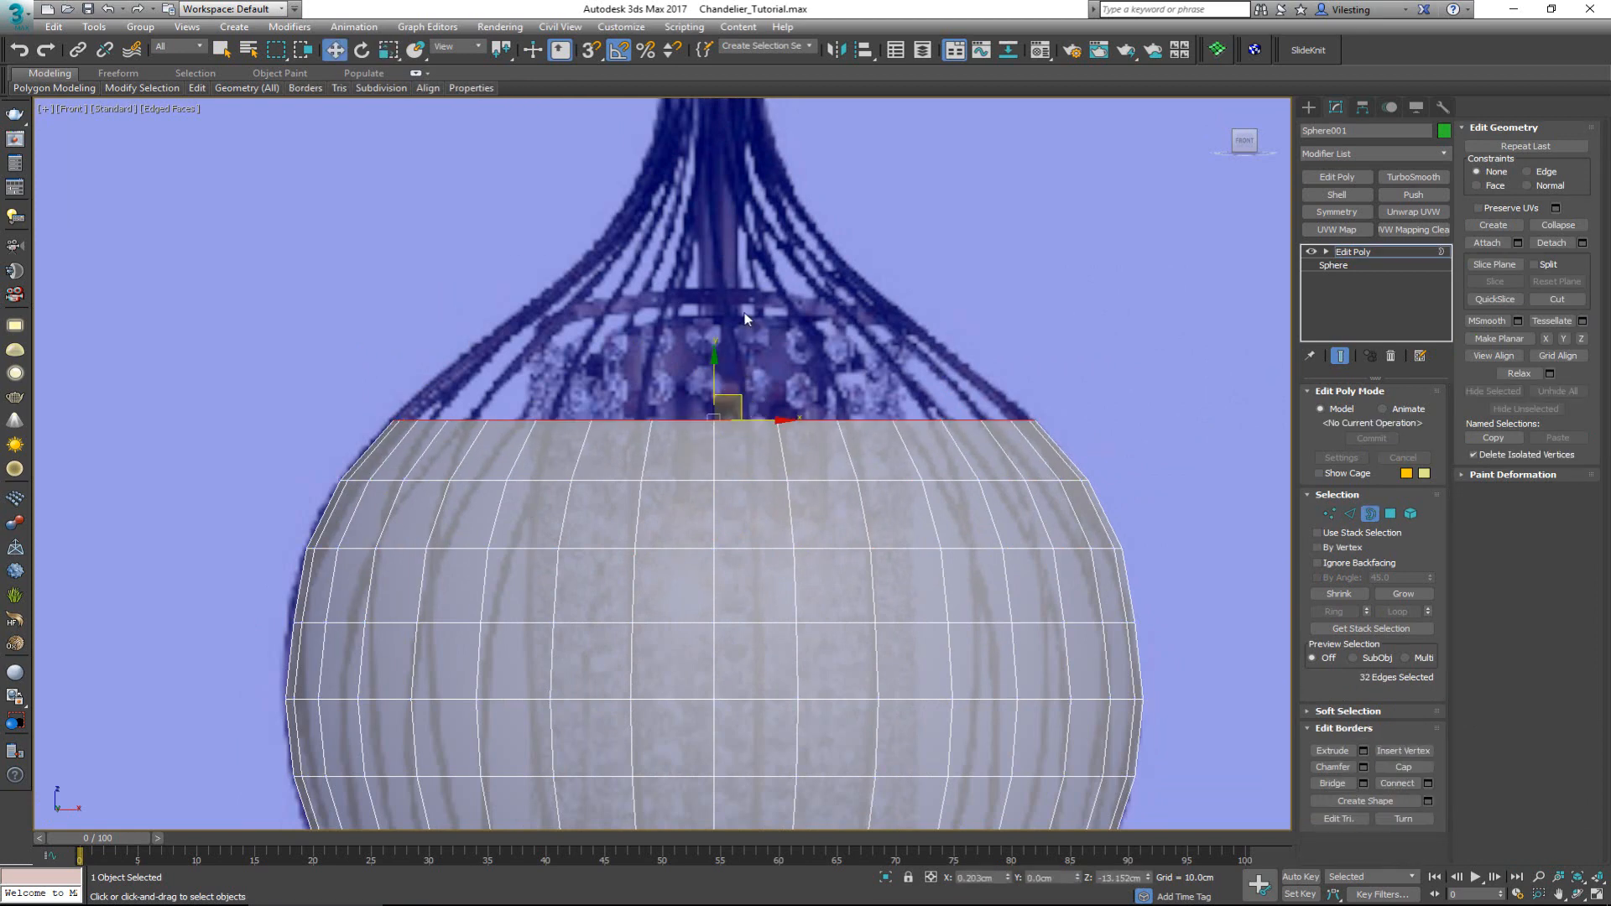
scroll(737, 481, down, 3)
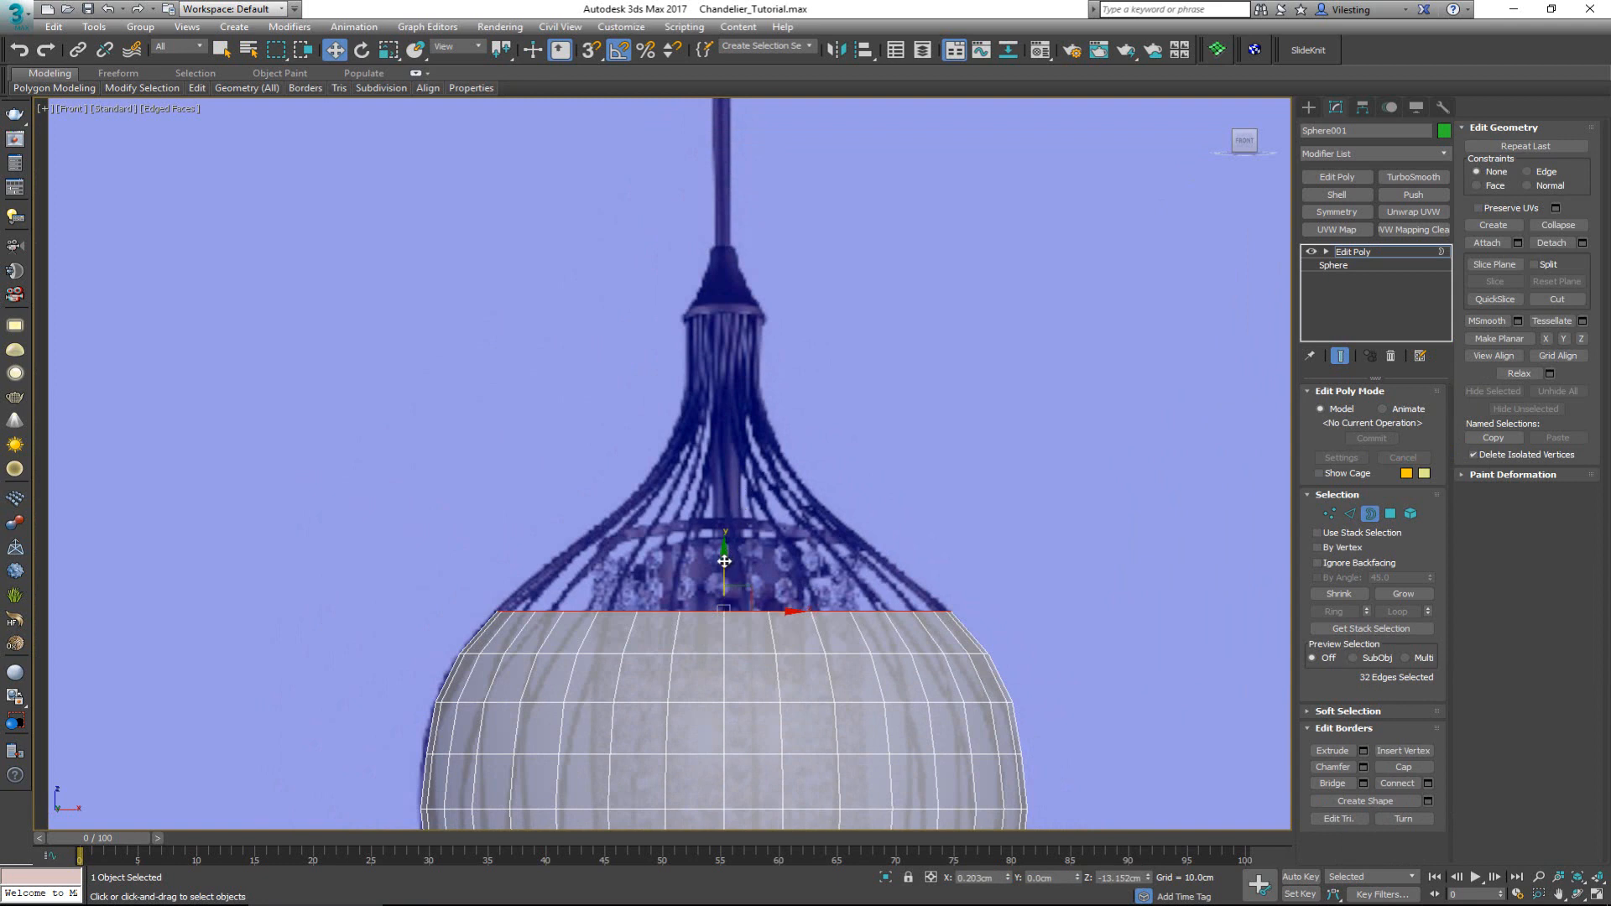
shift+drag(725, 556, 735, 356)
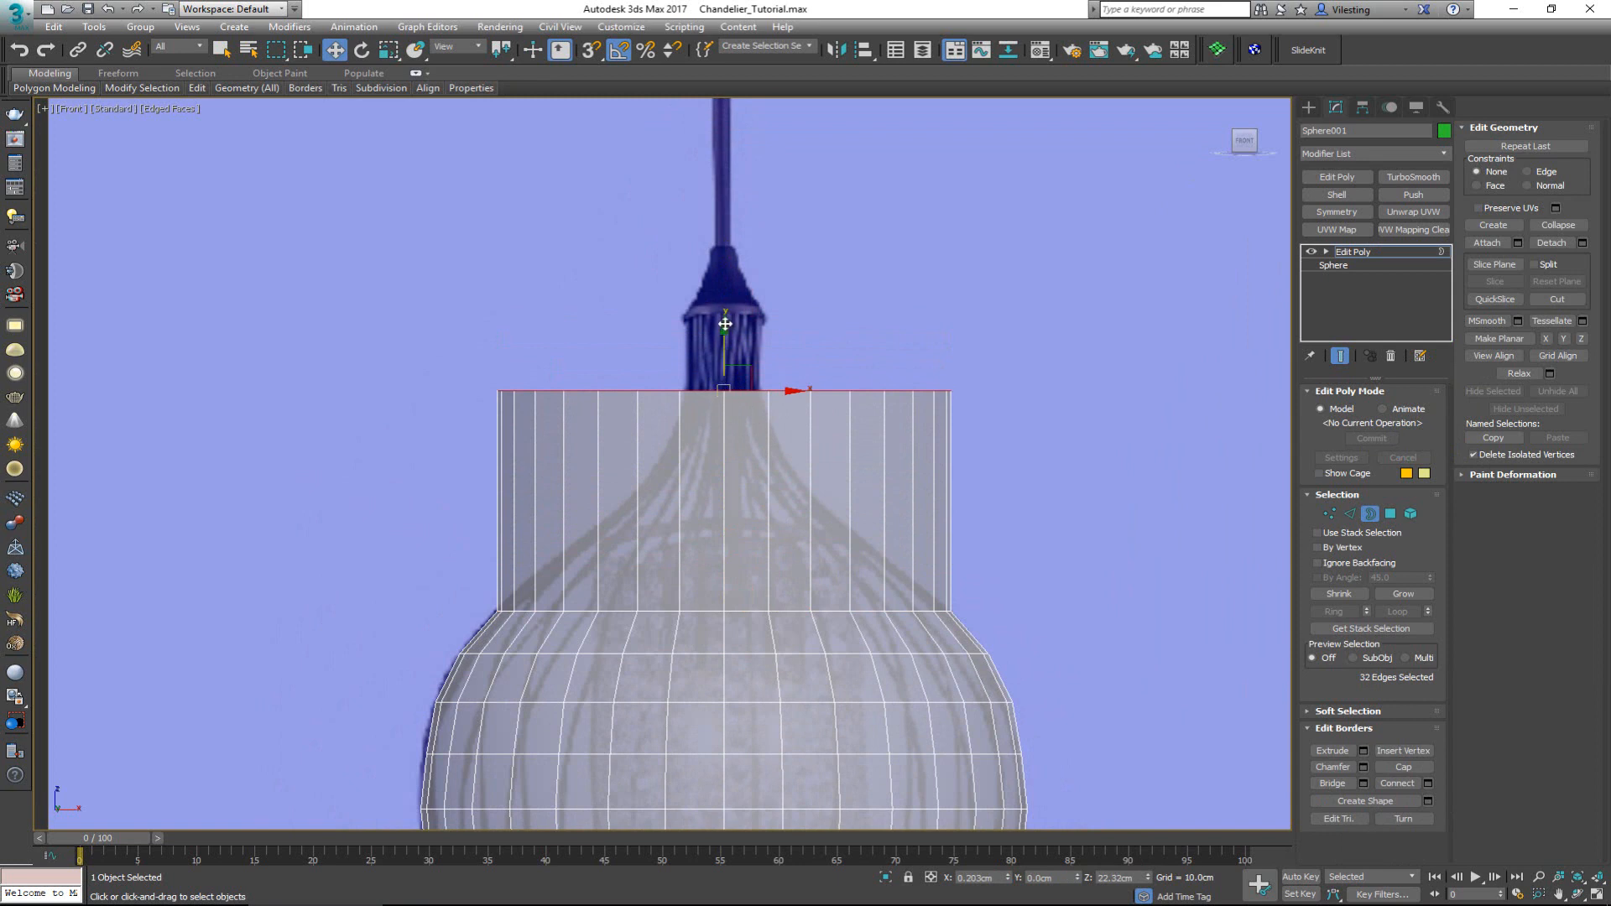
key(r)
drag(737, 370, 734, 750)
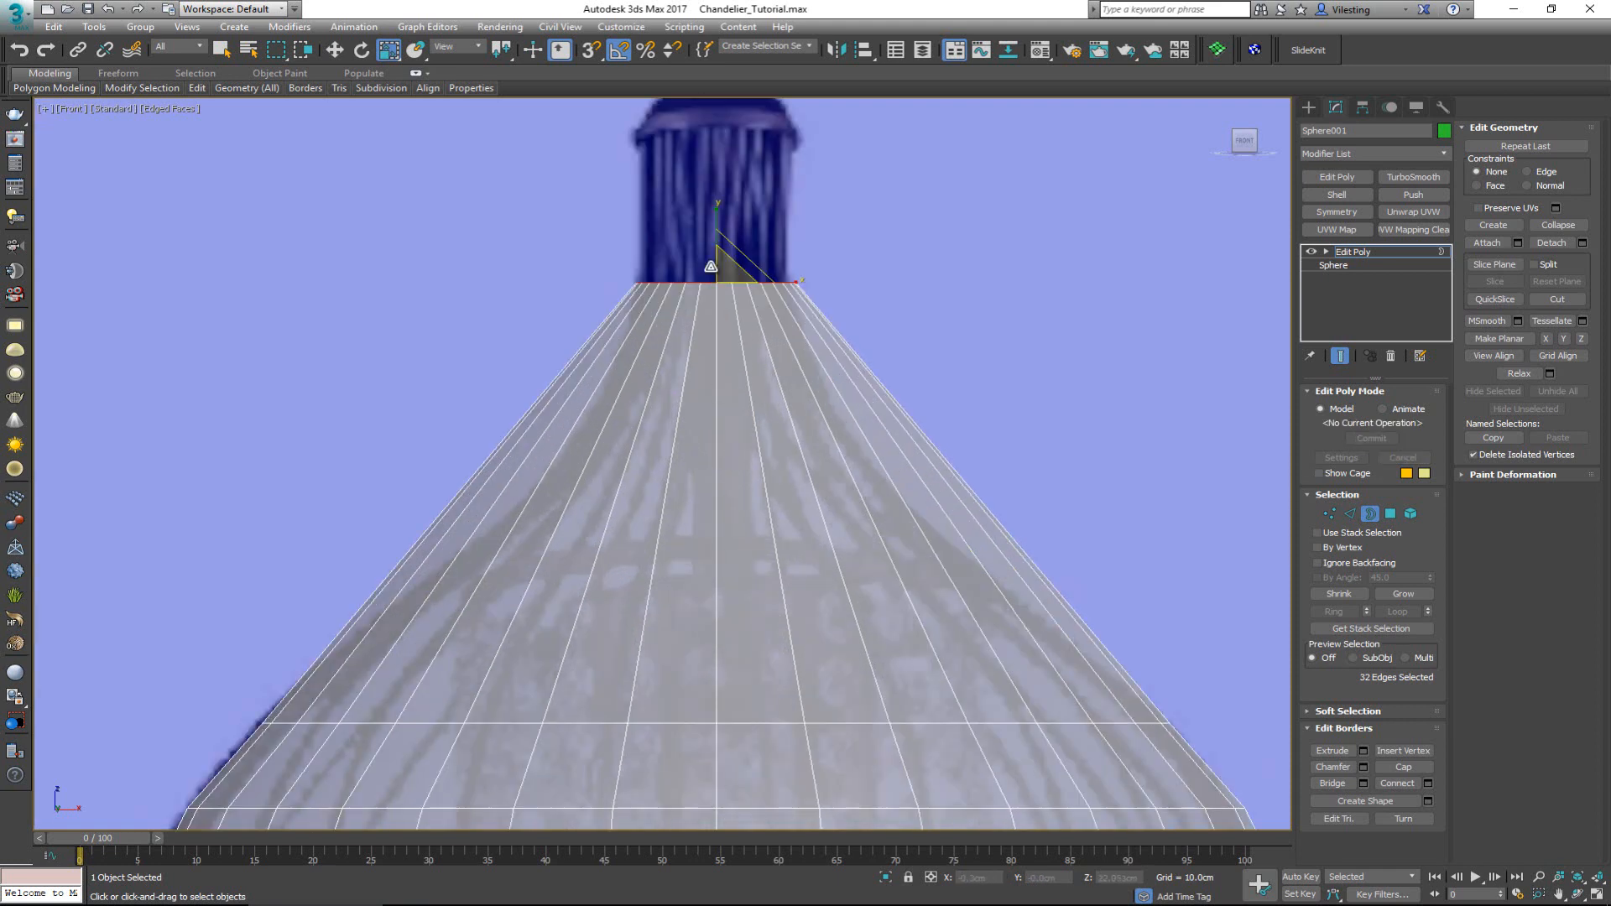
click(923, 258)
- Insert a Swift Loop edge loop halfway up the cone and scale it inward to the reference wire curve
key(2)
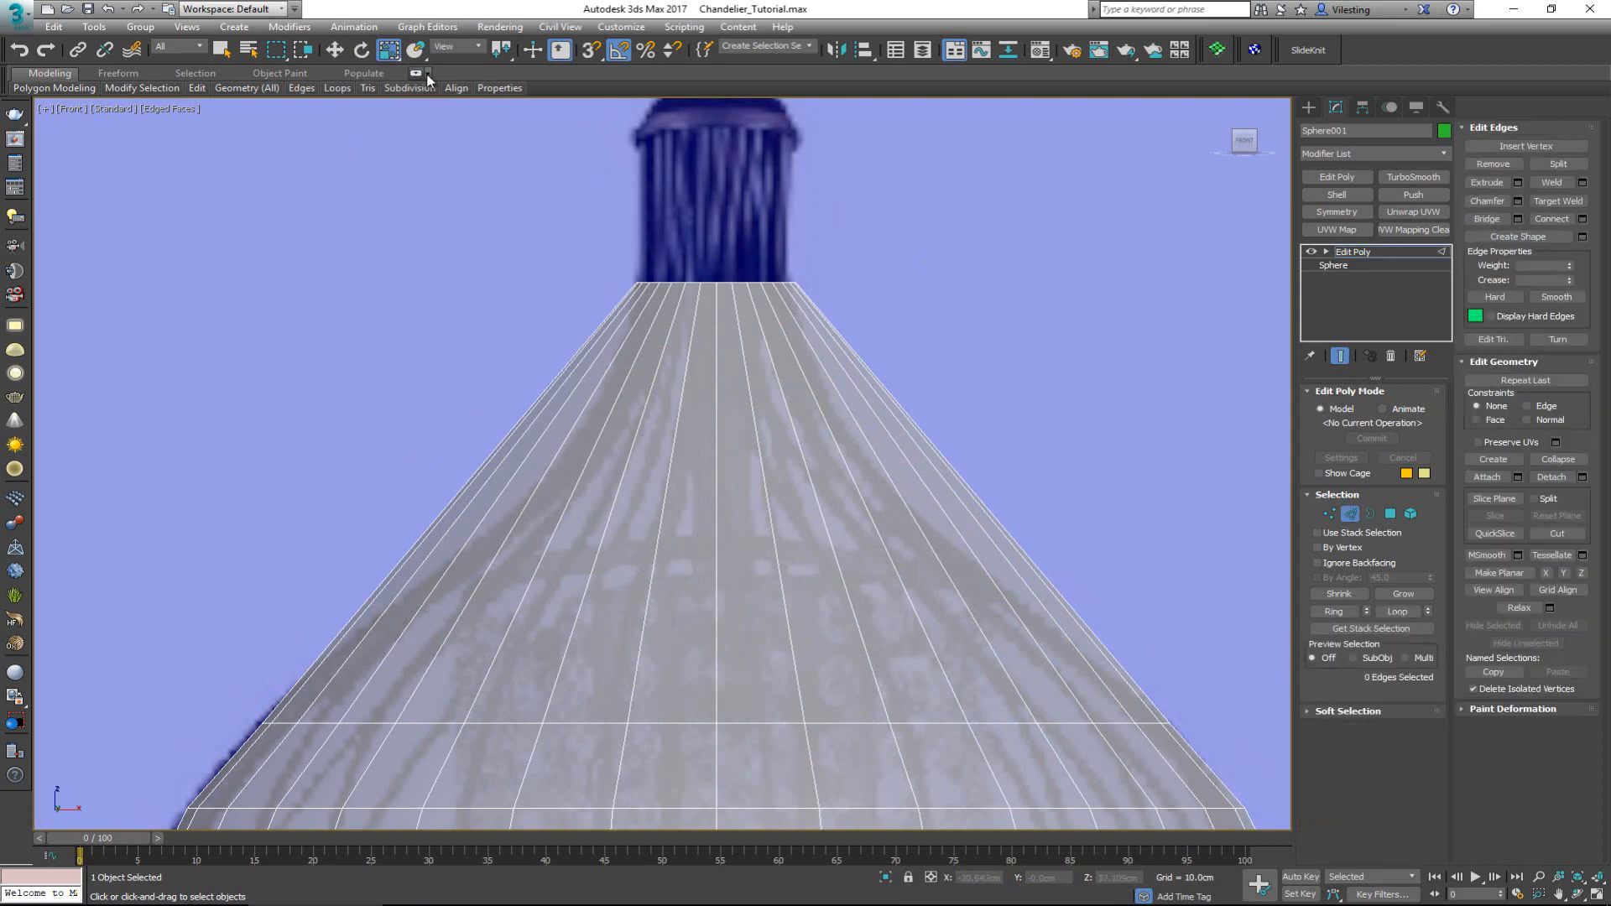
click(428, 79)
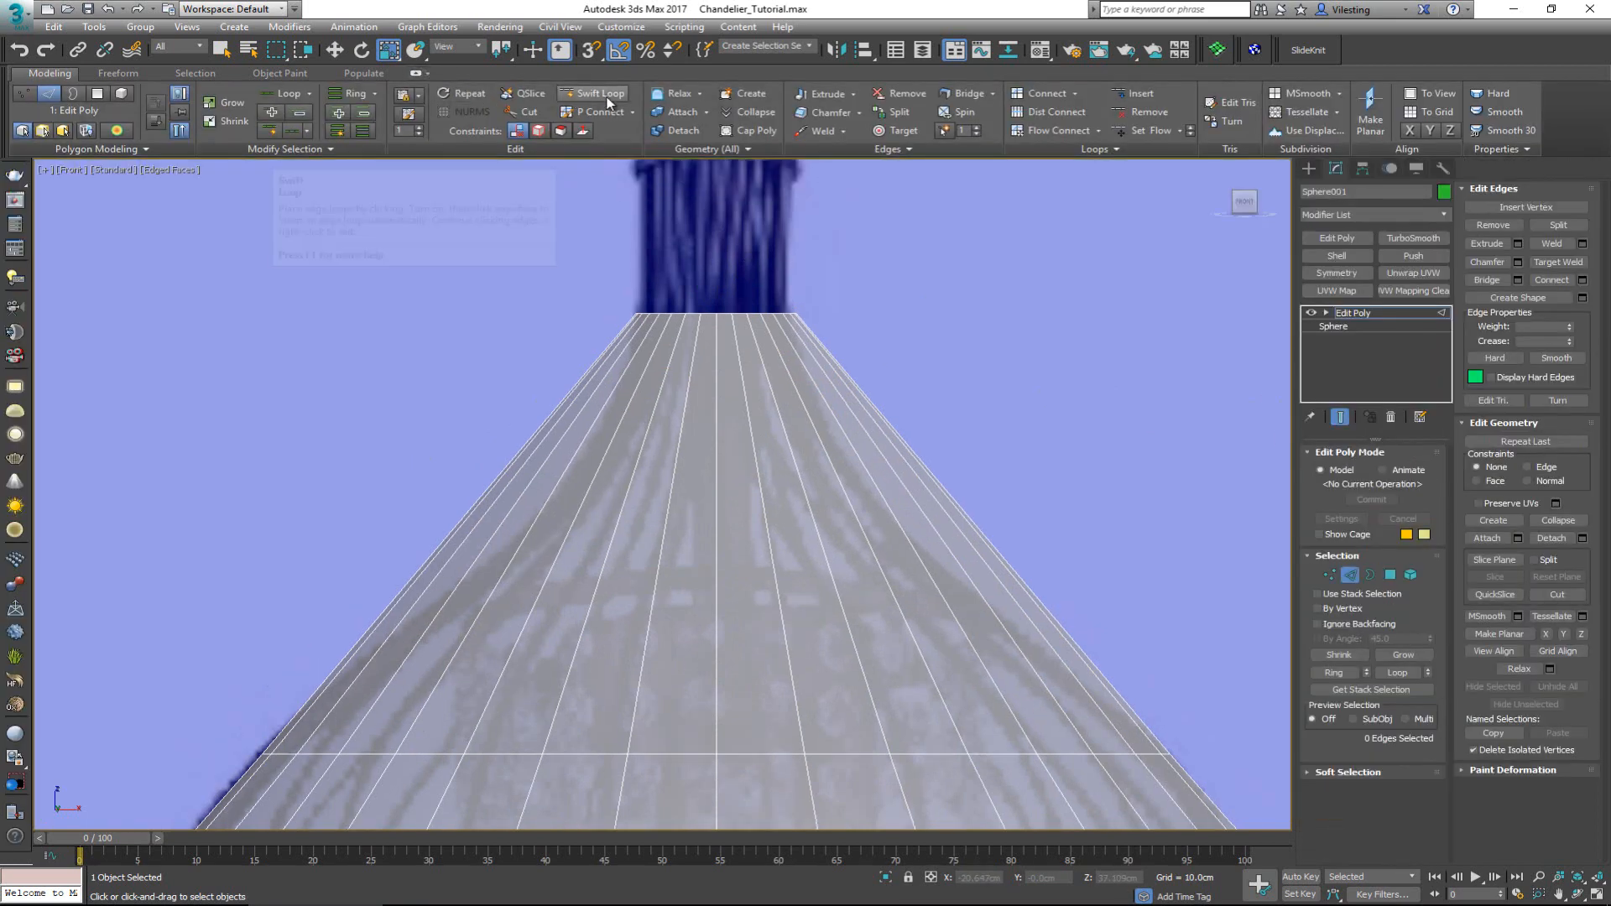
click(604, 94)
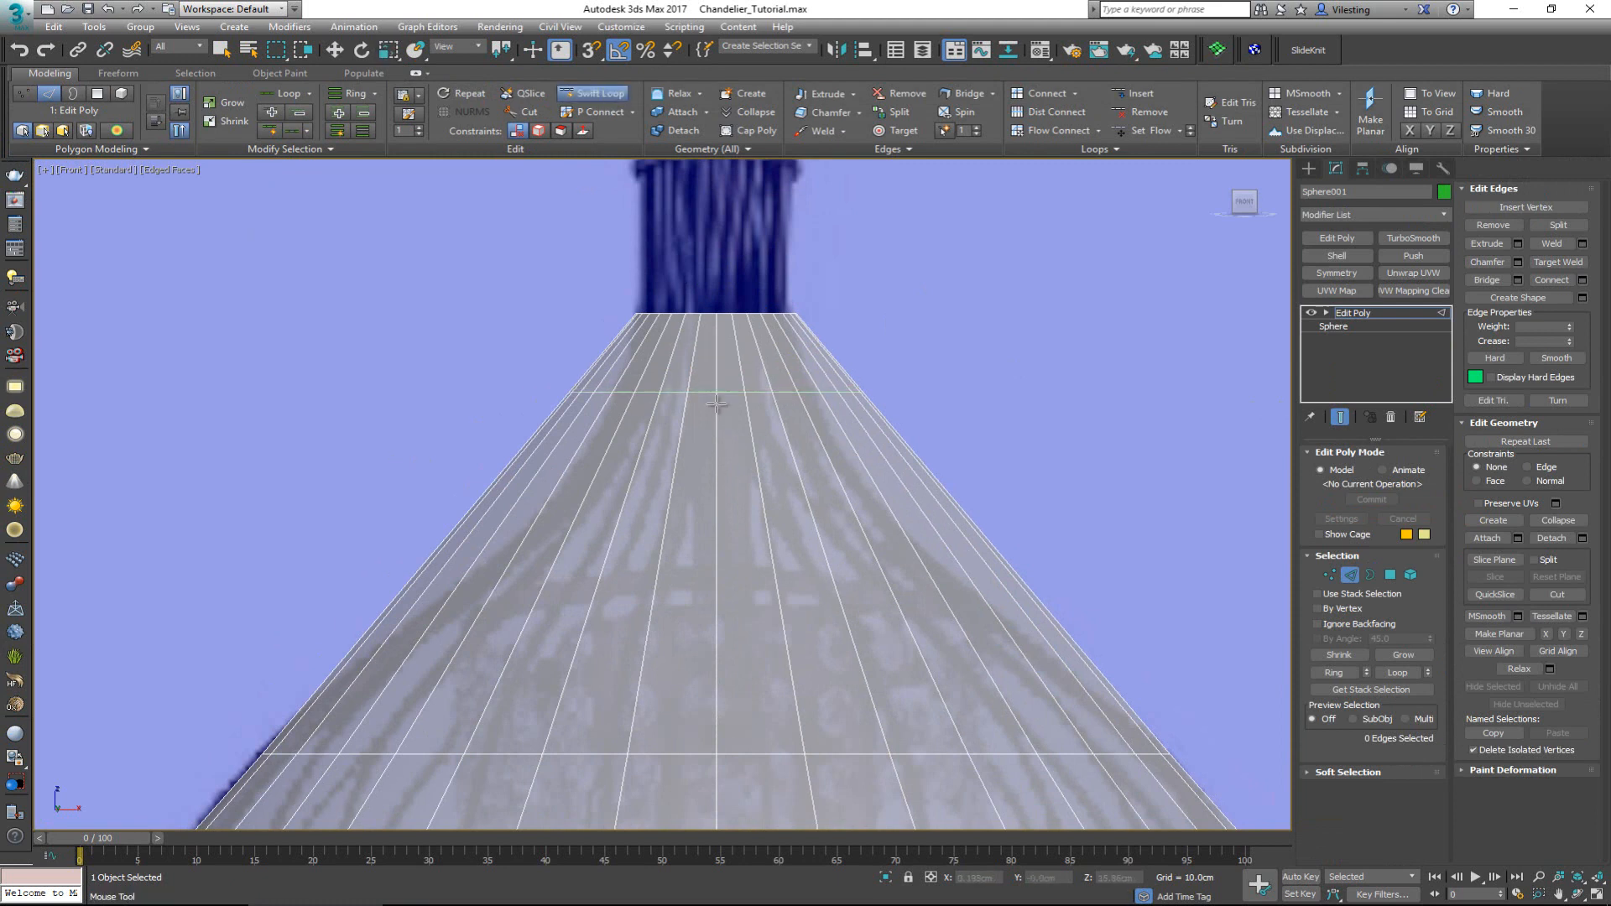
scroll(709, 546, down, 2)
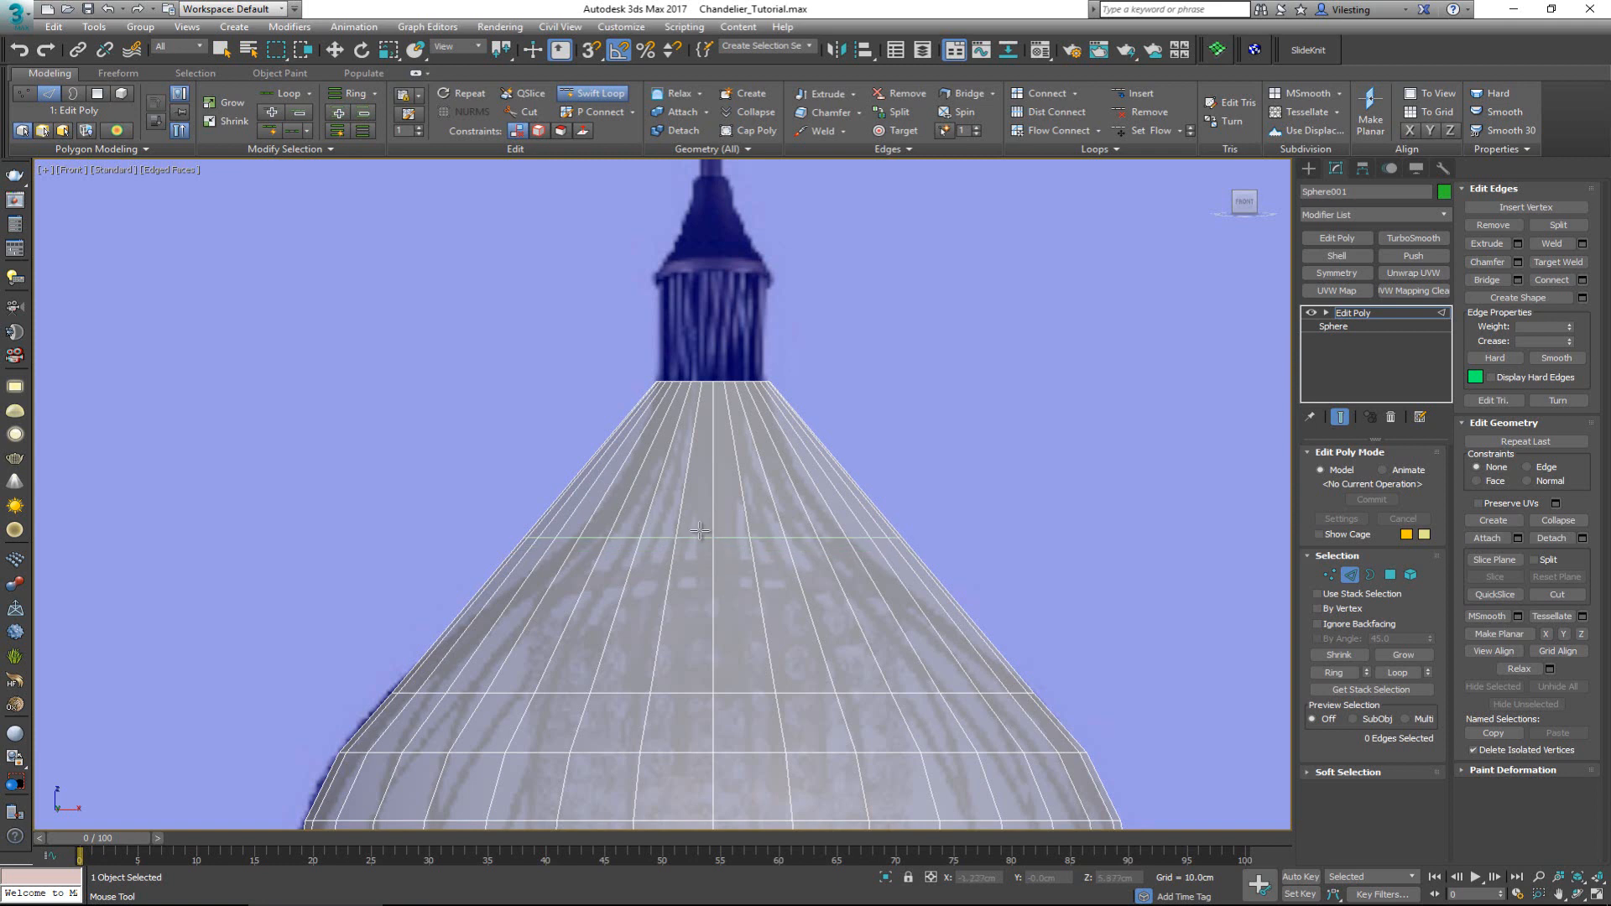
click(698, 534)
right_click(734, 554)
key(r)
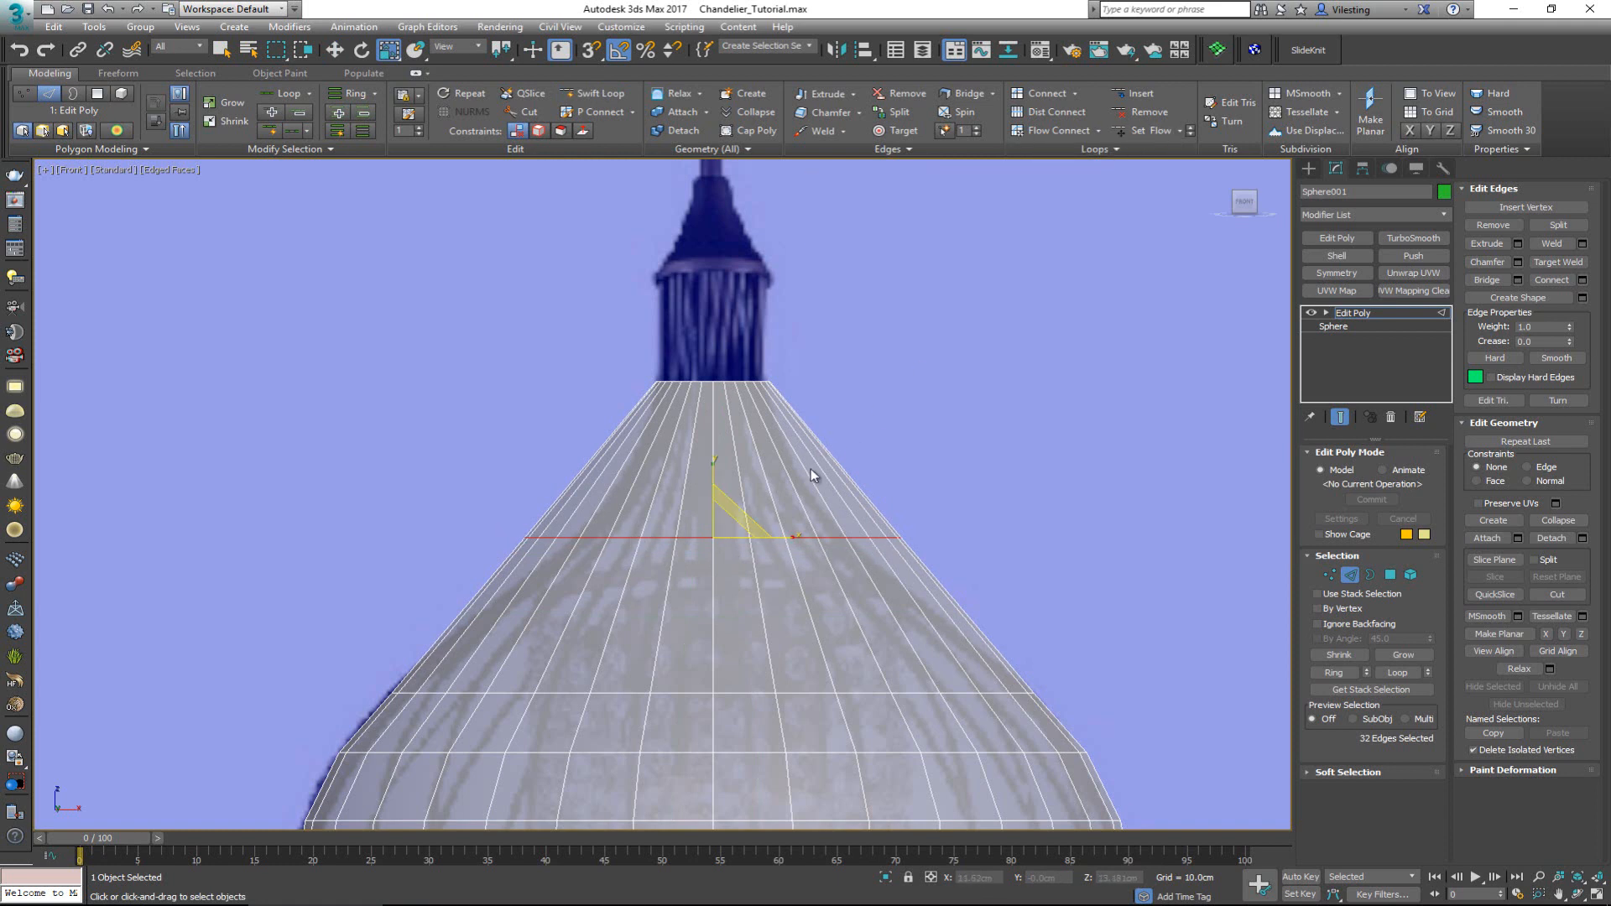
drag(720, 531, 722, 577)
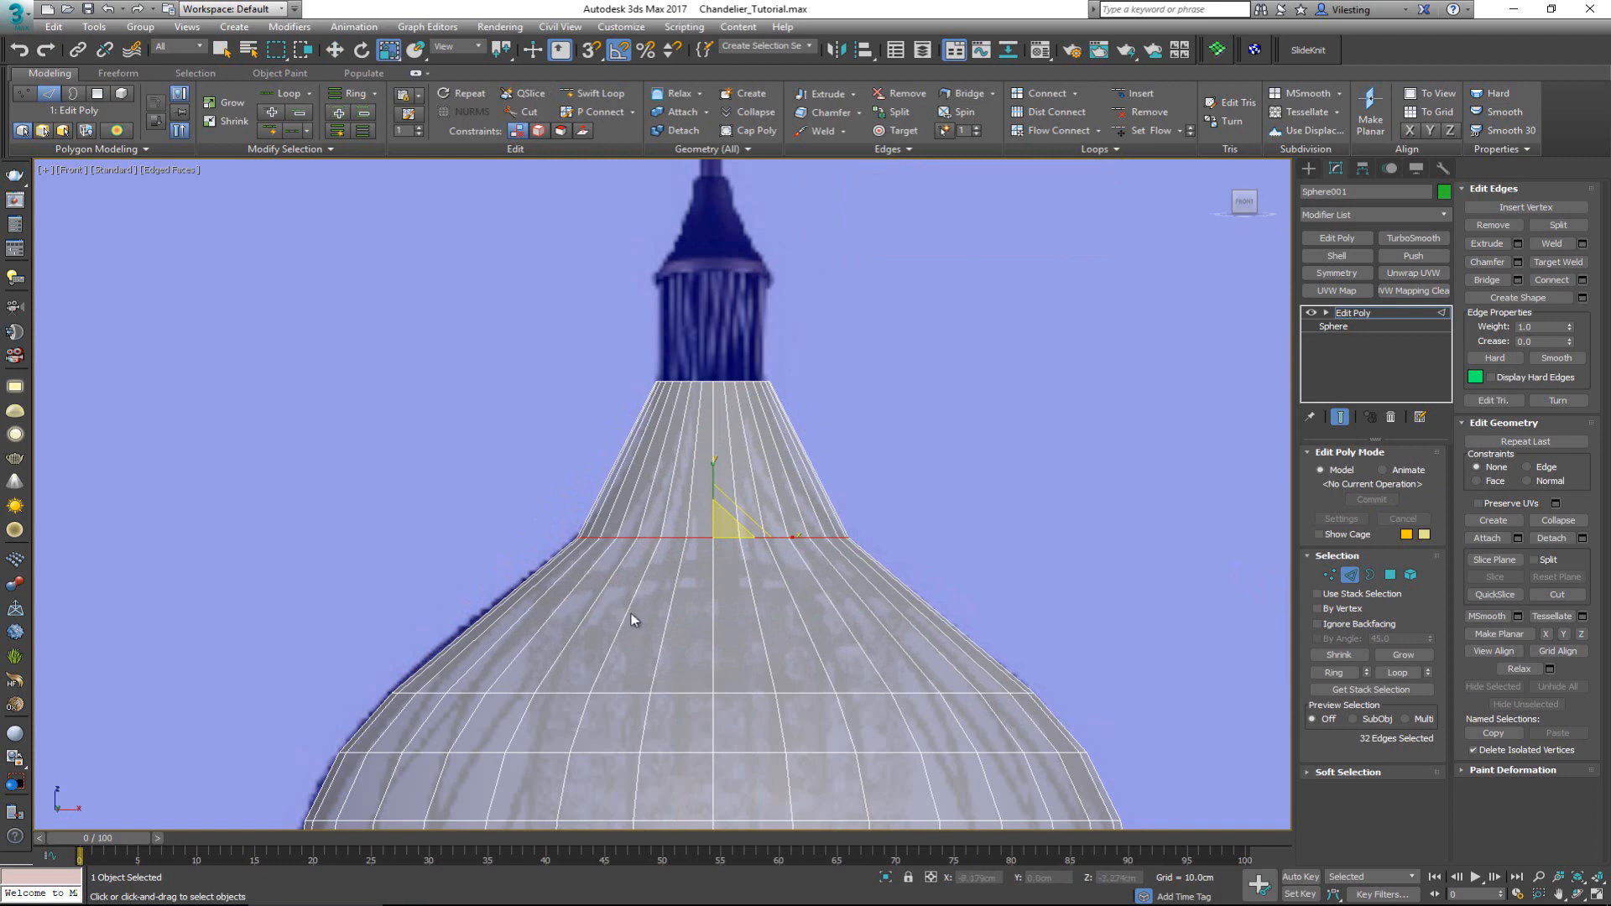
- Add two more Swift Loop edge loops, one midway below and one midway above the cone's middle loop
key(alt+s)
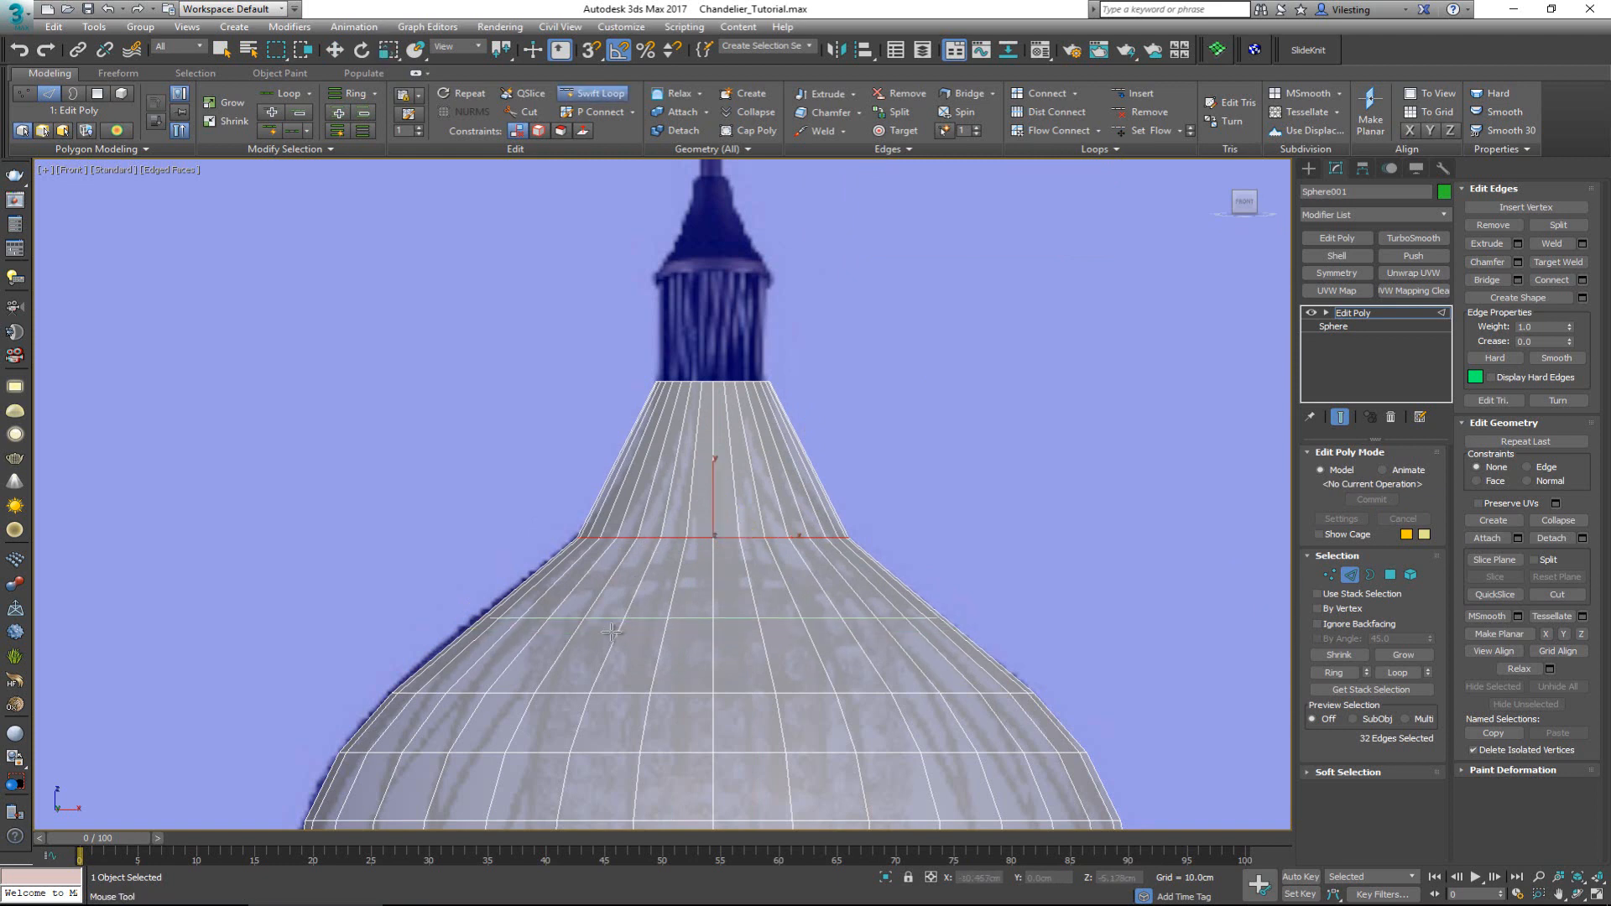
click(611, 625)
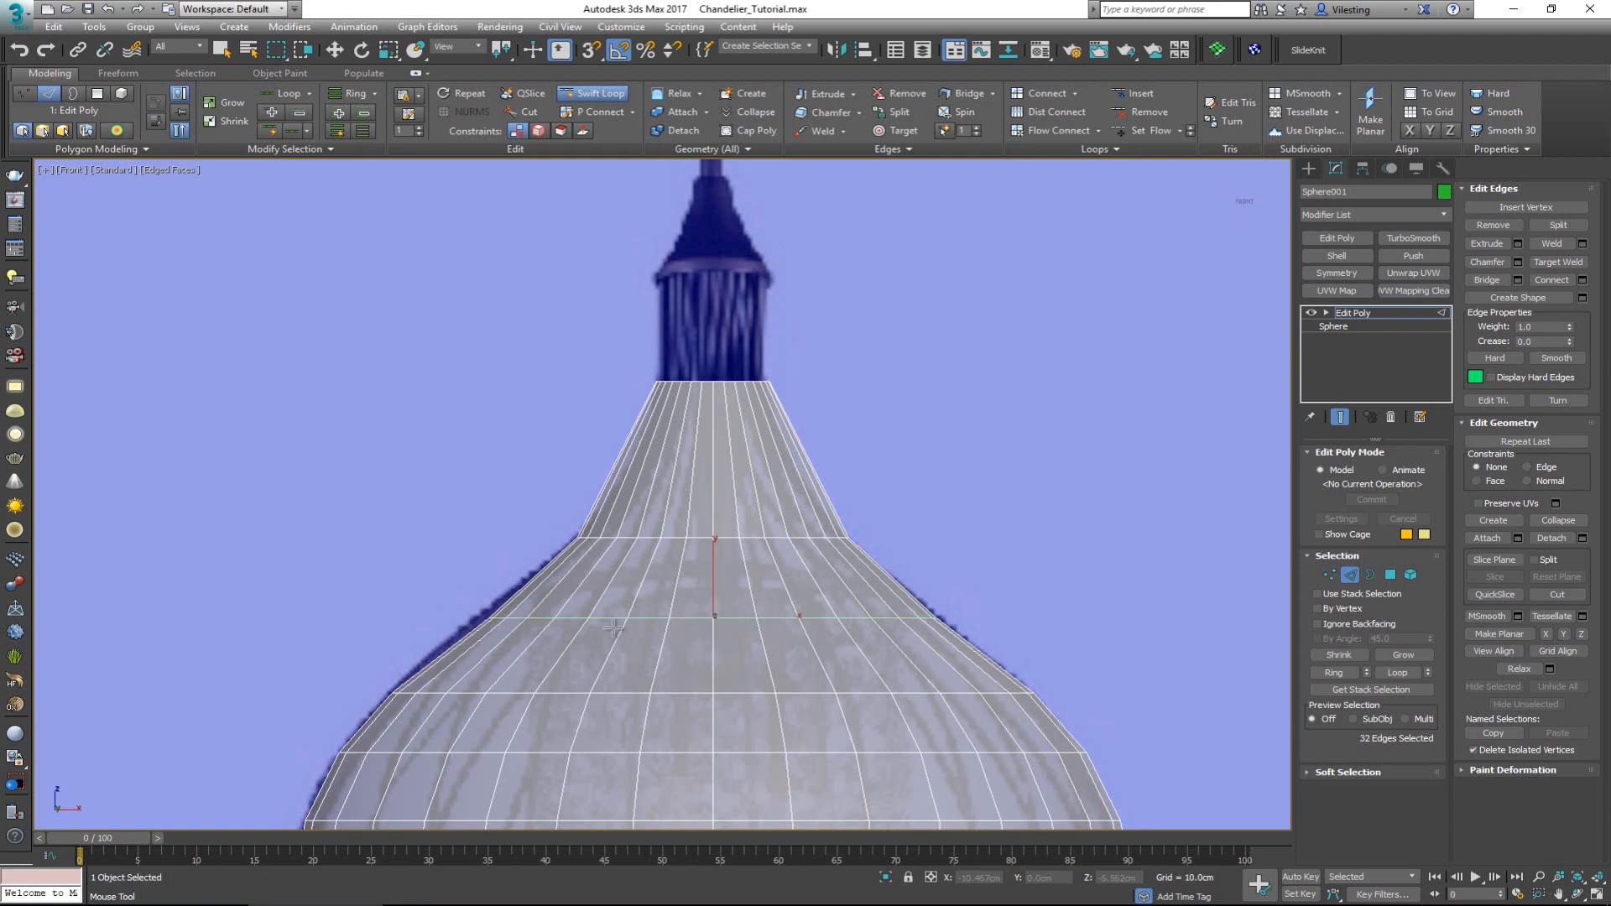
click(658, 466)
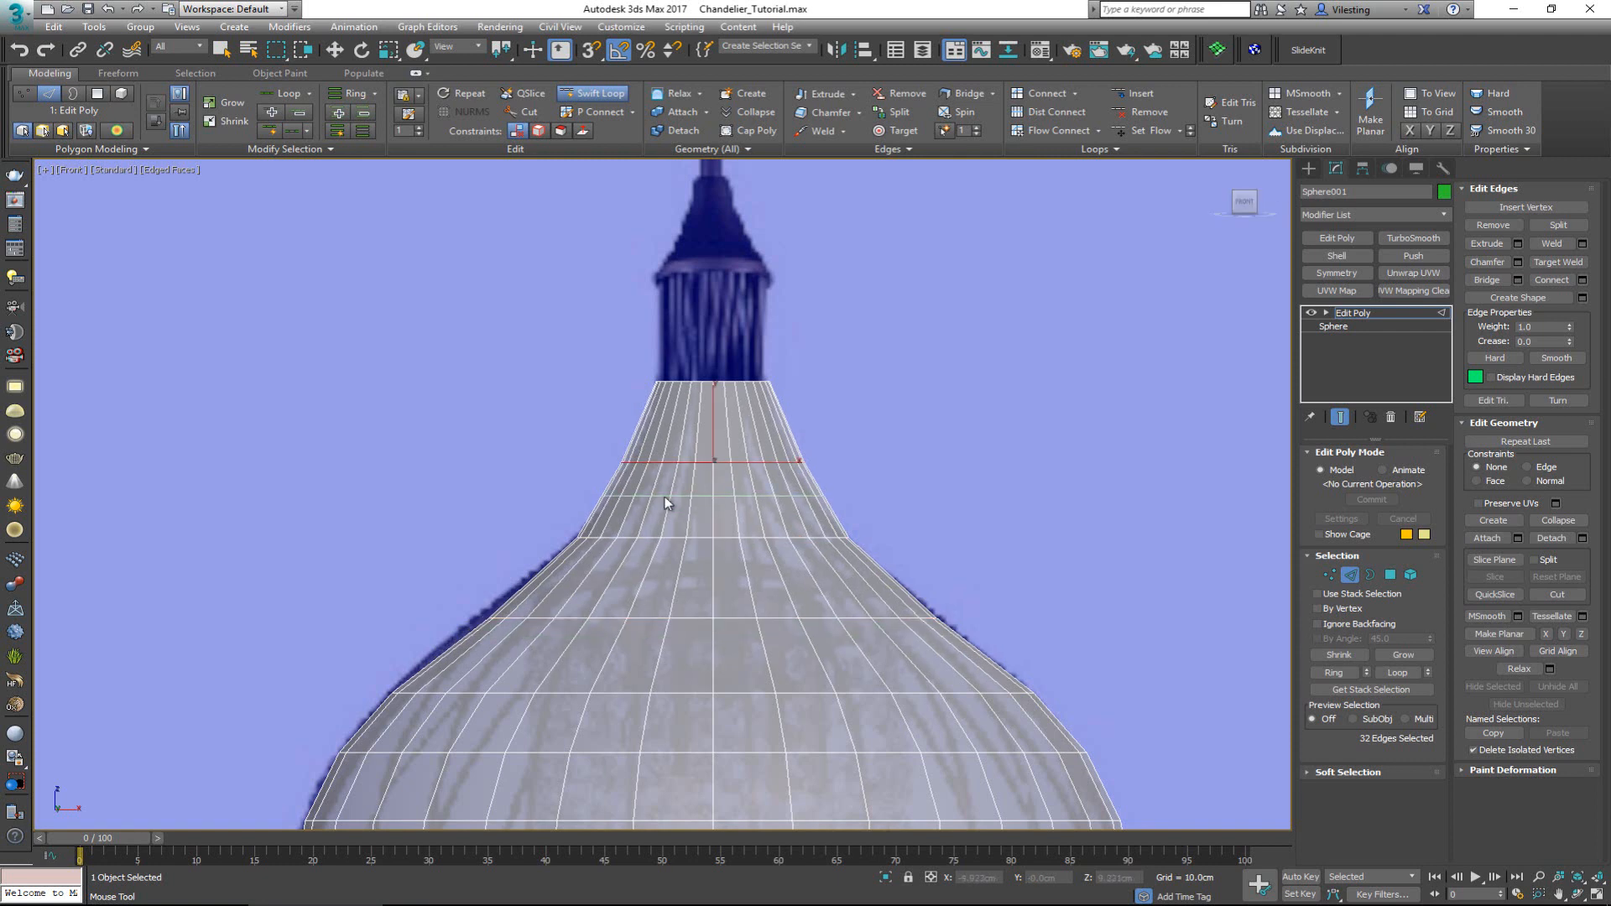
key(w)
key(2)
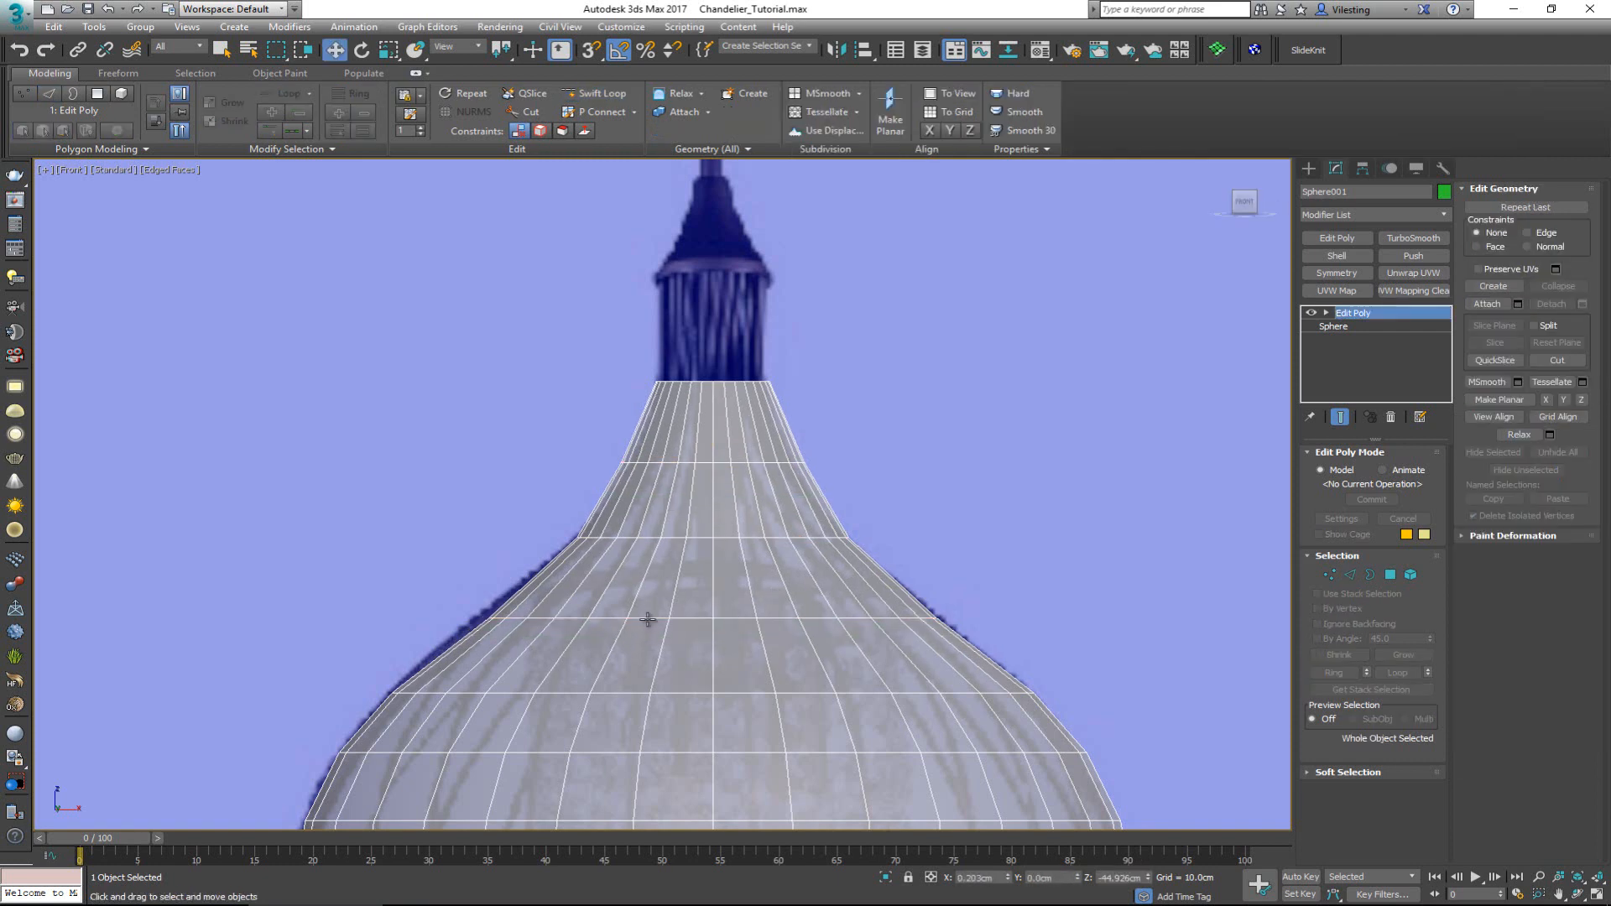
- Scale the new lower loop slightly outward and the new upper loop inward to match the reference silhouette
key(2)
double_click(647, 619)
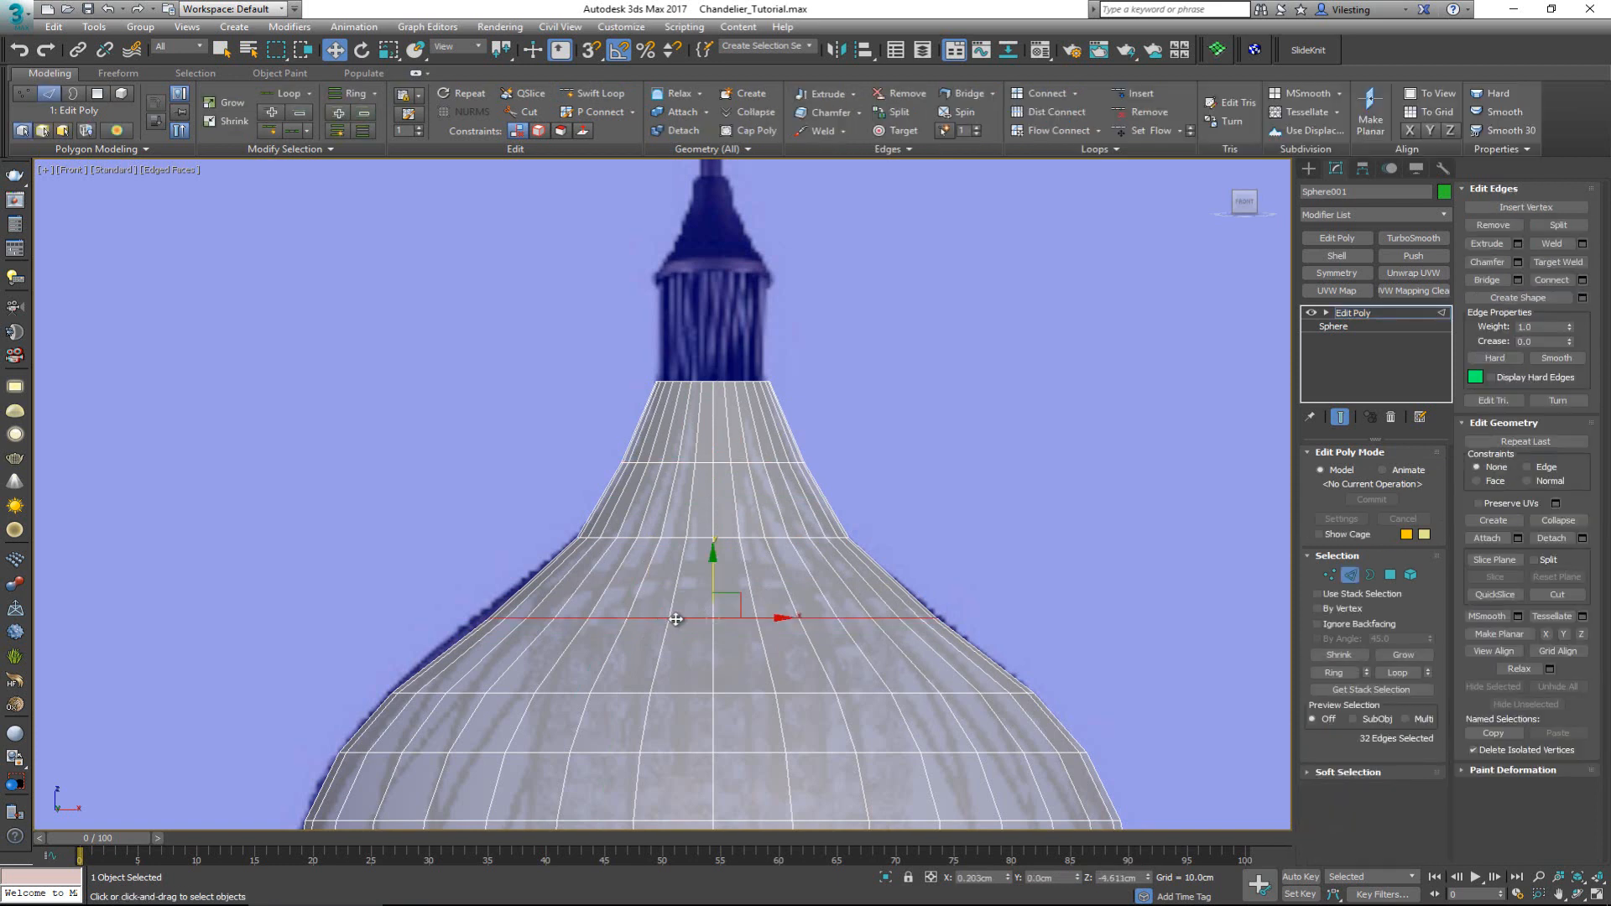
key(r)
drag(725, 617, 725, 612)
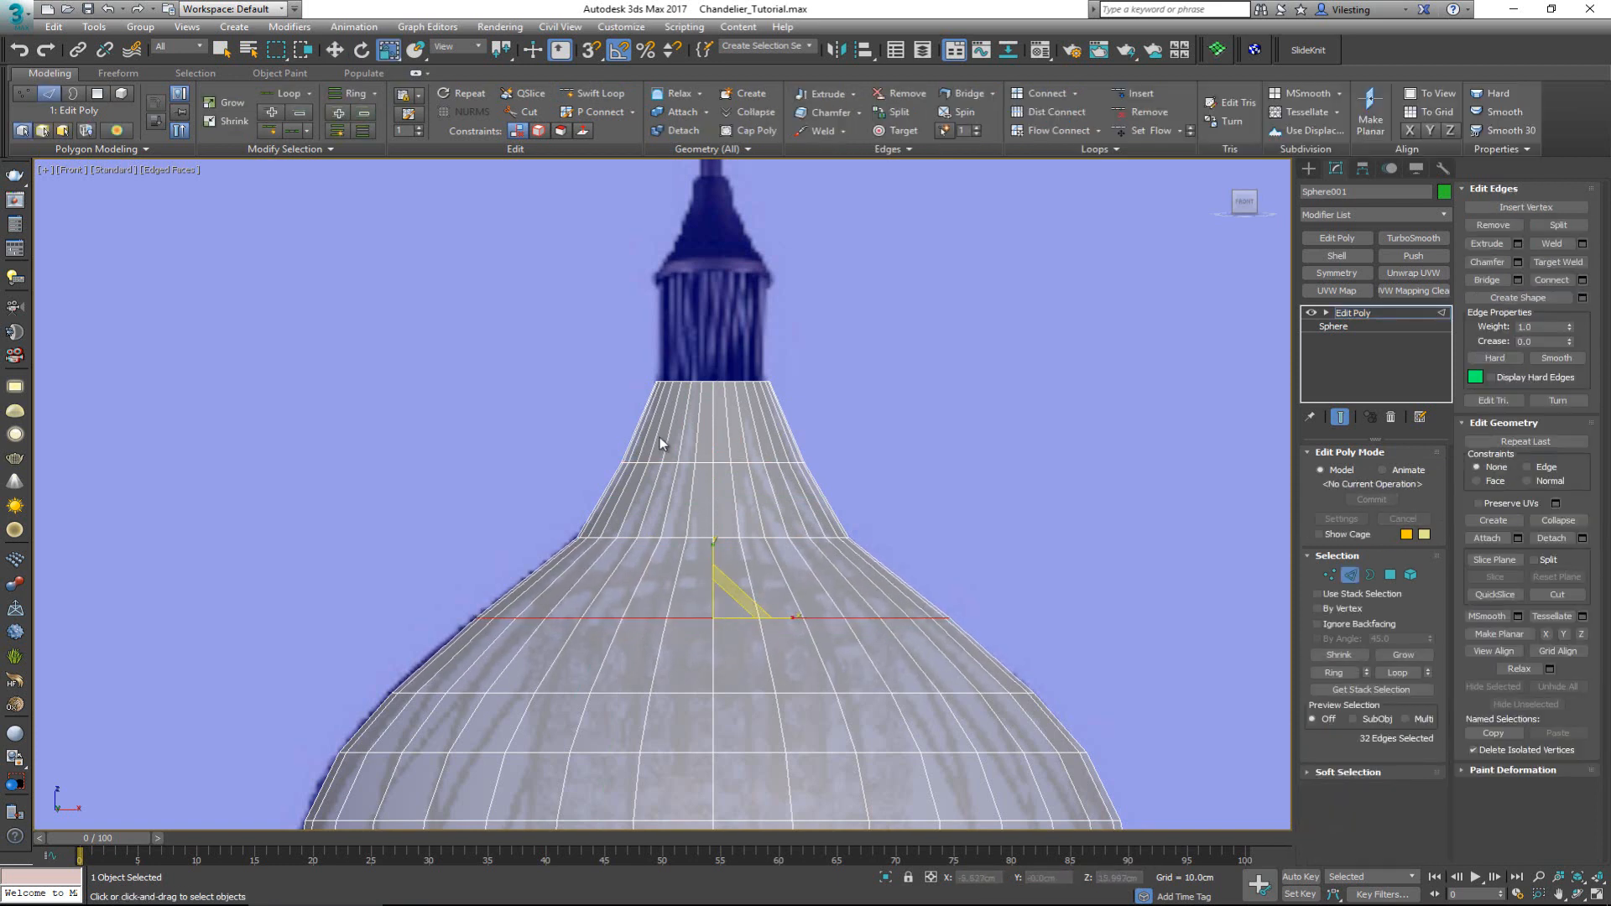
double_click(686, 461)
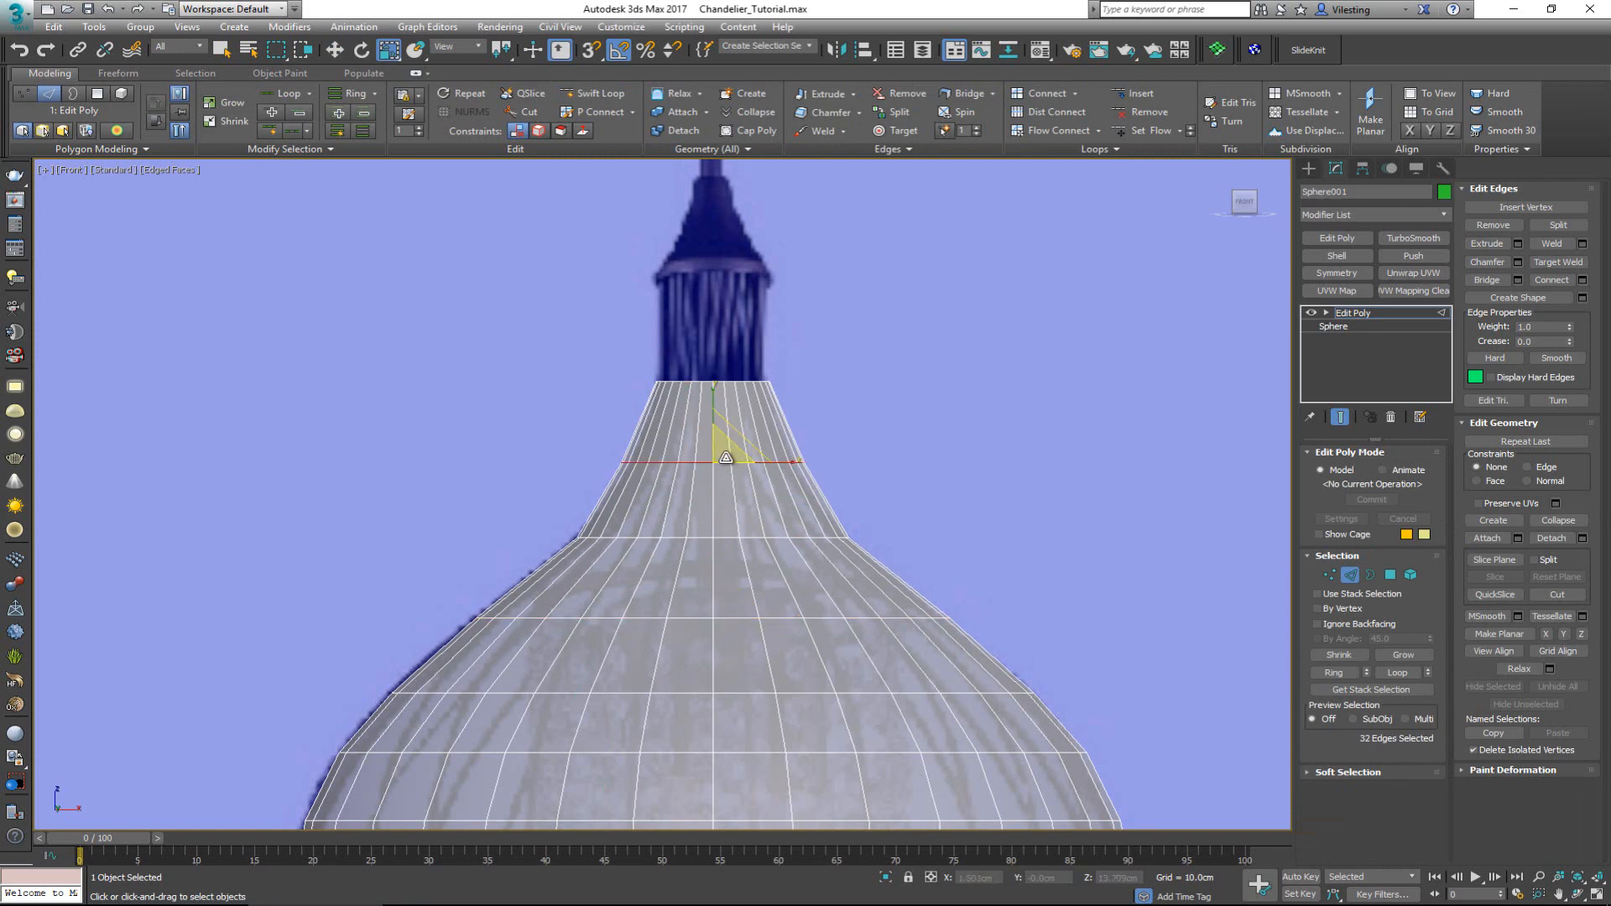
drag(726, 457, 722, 460)
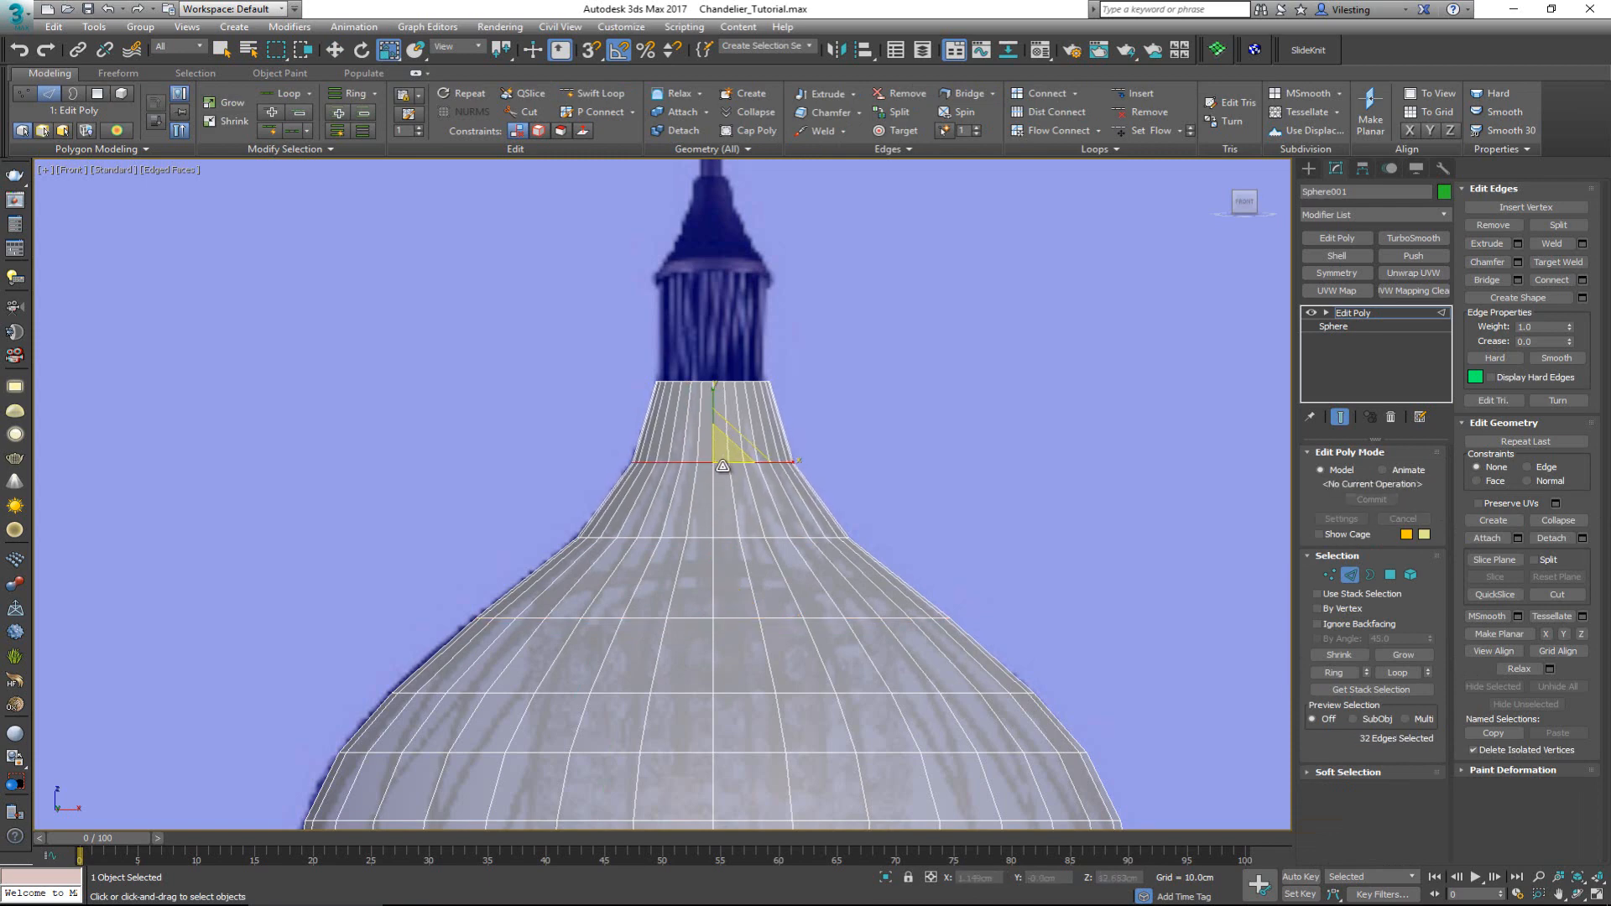
scroll(676, 396, down, 5)
scroll(678, 420, up, 3)
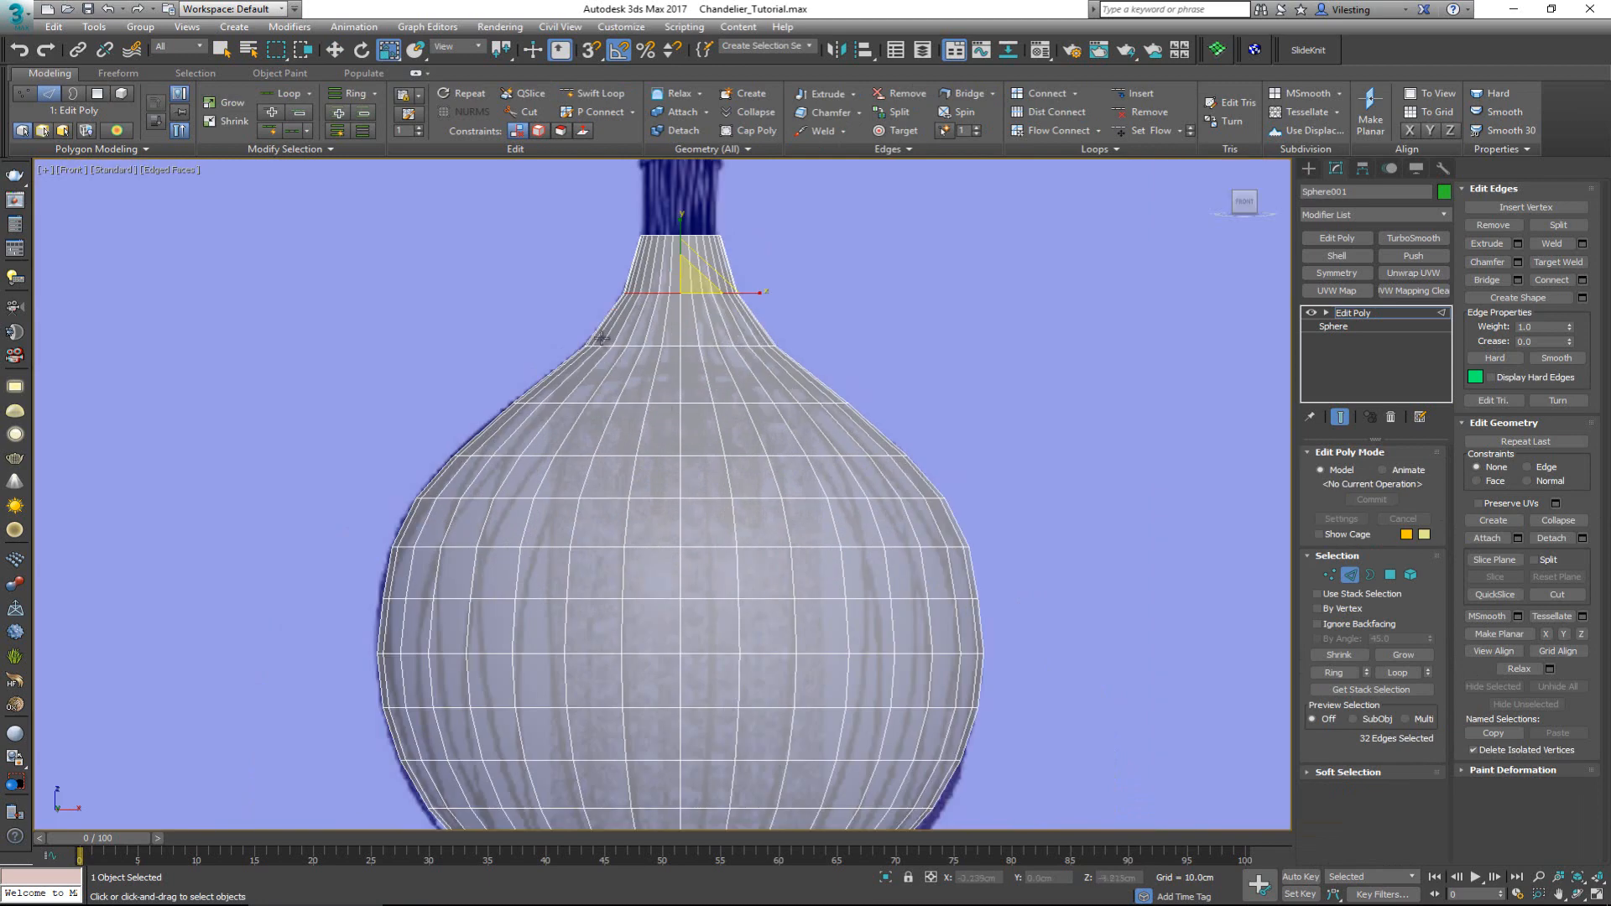
scroll(600, 453, up, 3)
middle_drag(678, 617, 677, 488)
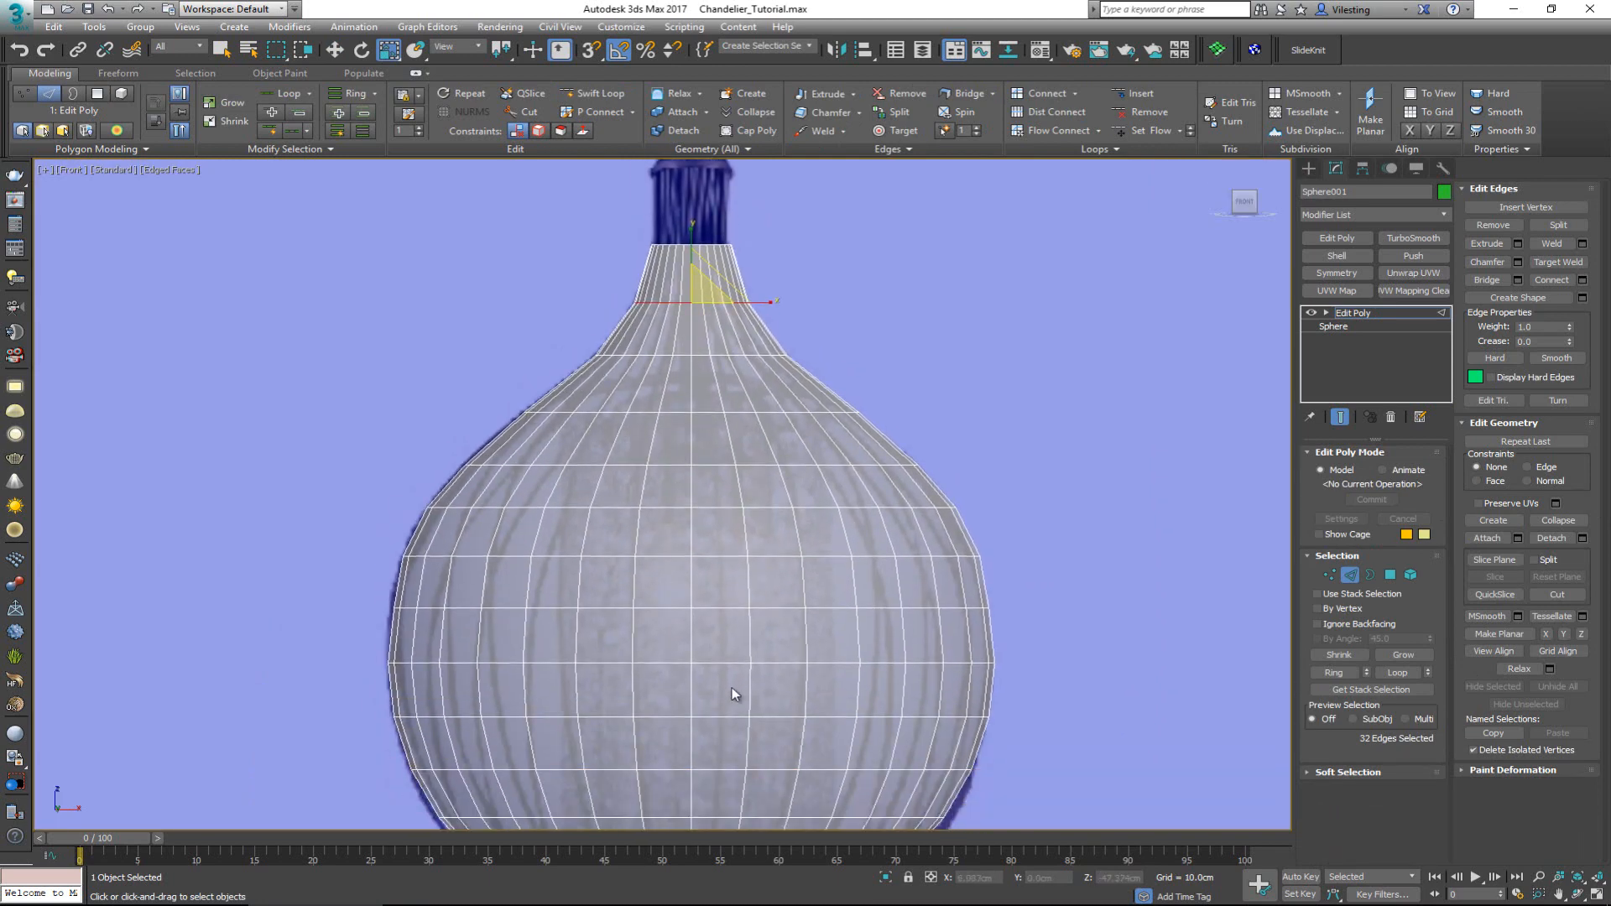
click(1004, 376)
- Insert four Swift Loop edge loops, one midway in each polygon row between the neck opening and the sphere's shoulder
scroll(735, 352, up, 4)
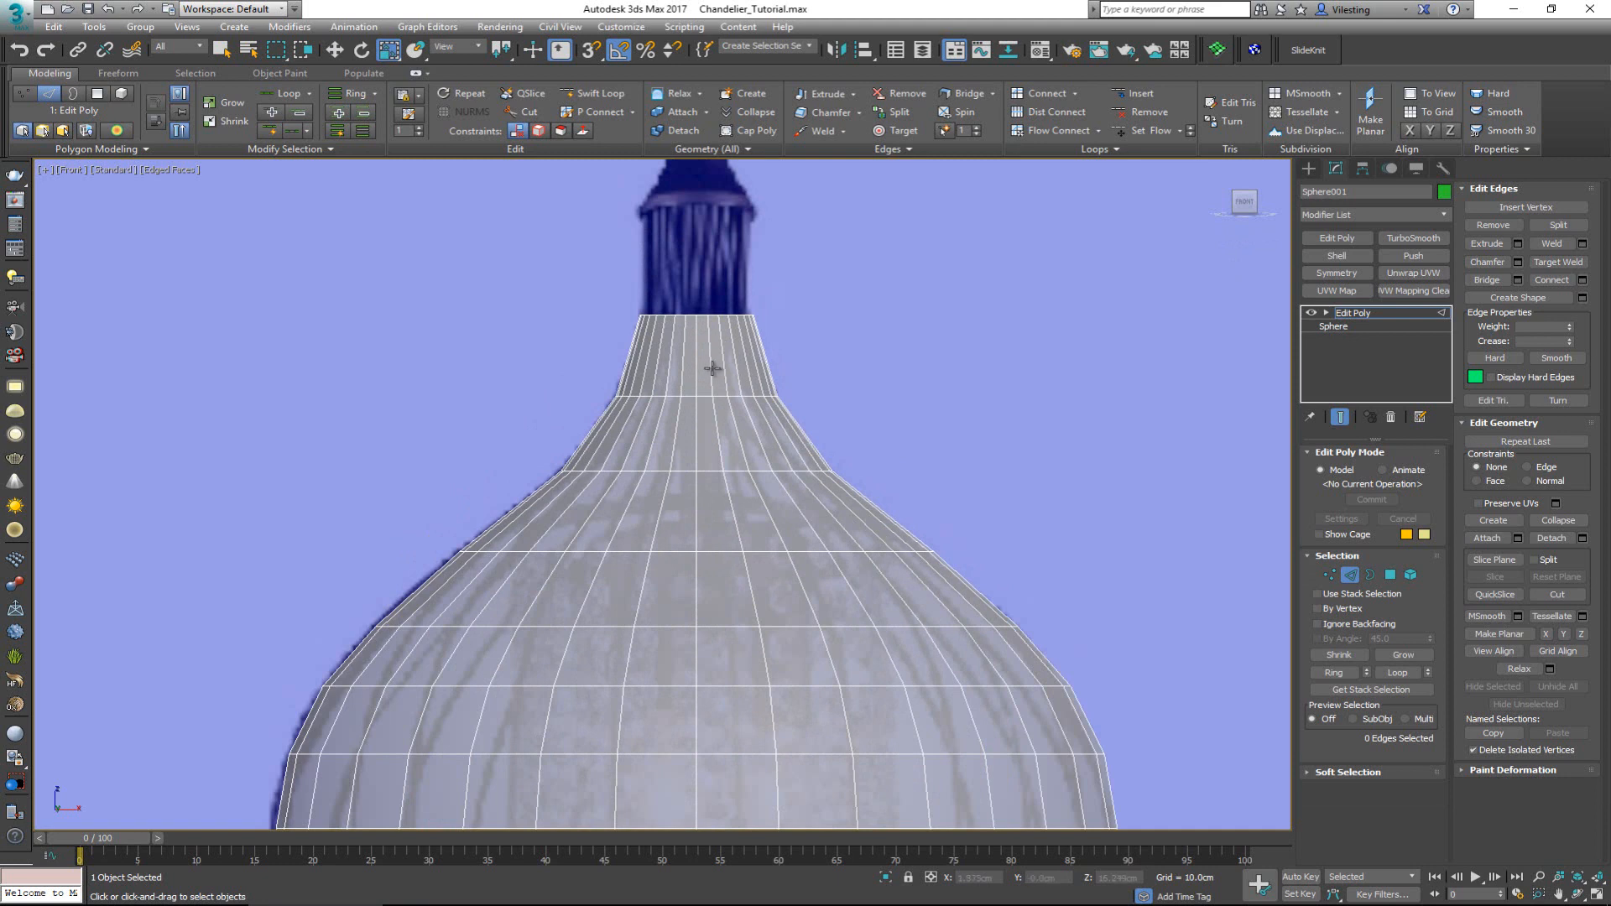
key(shift+alt+w)
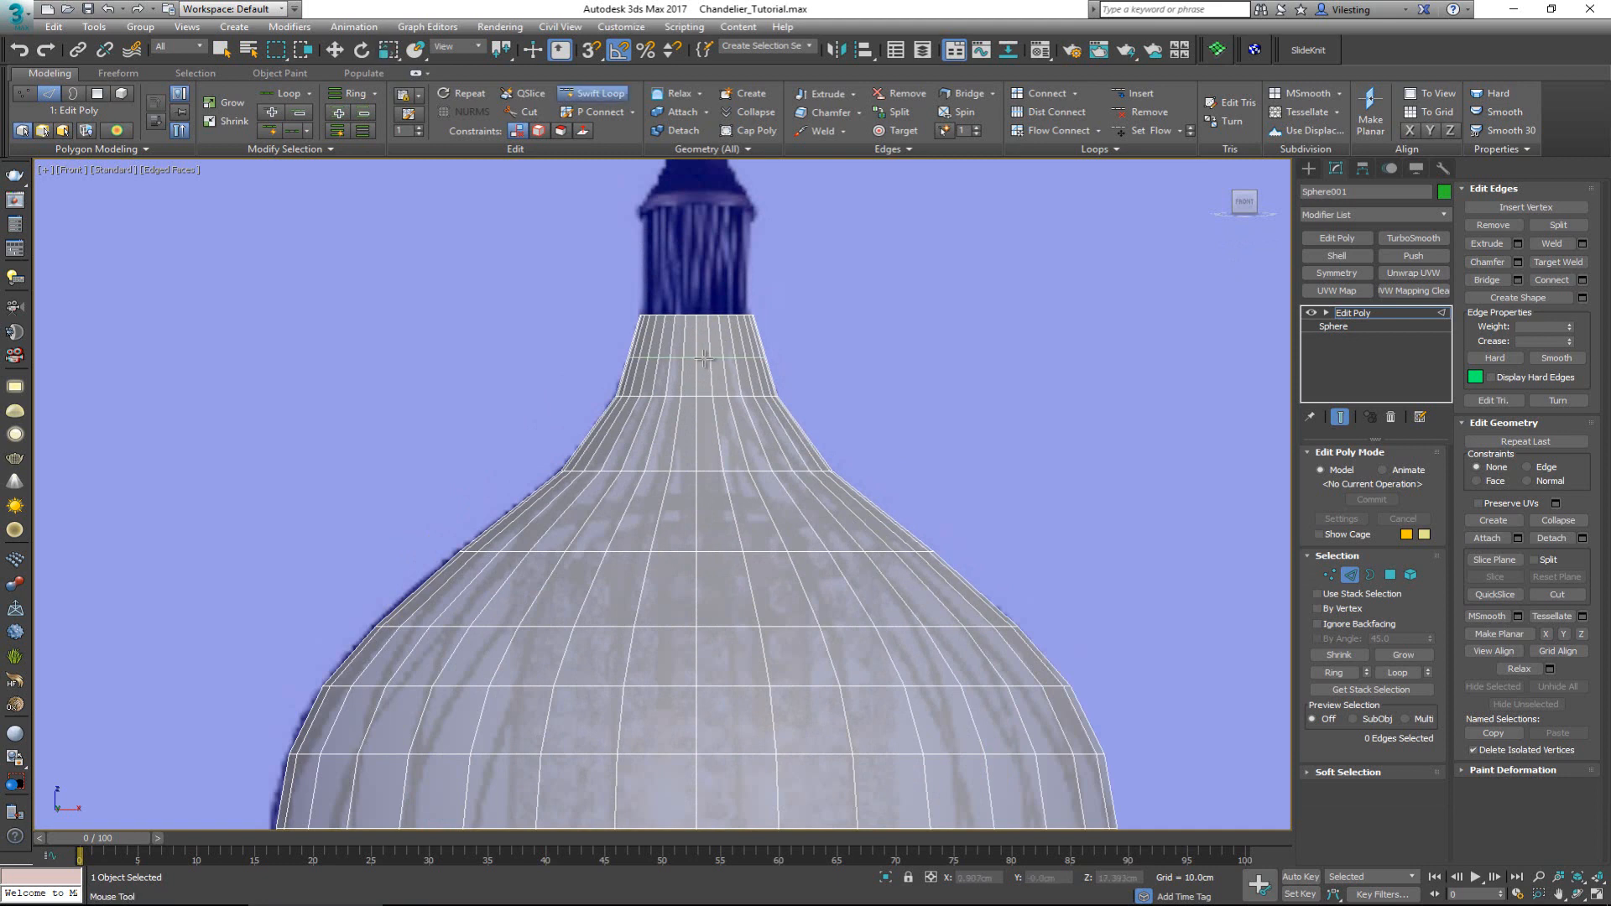
click(705, 357)
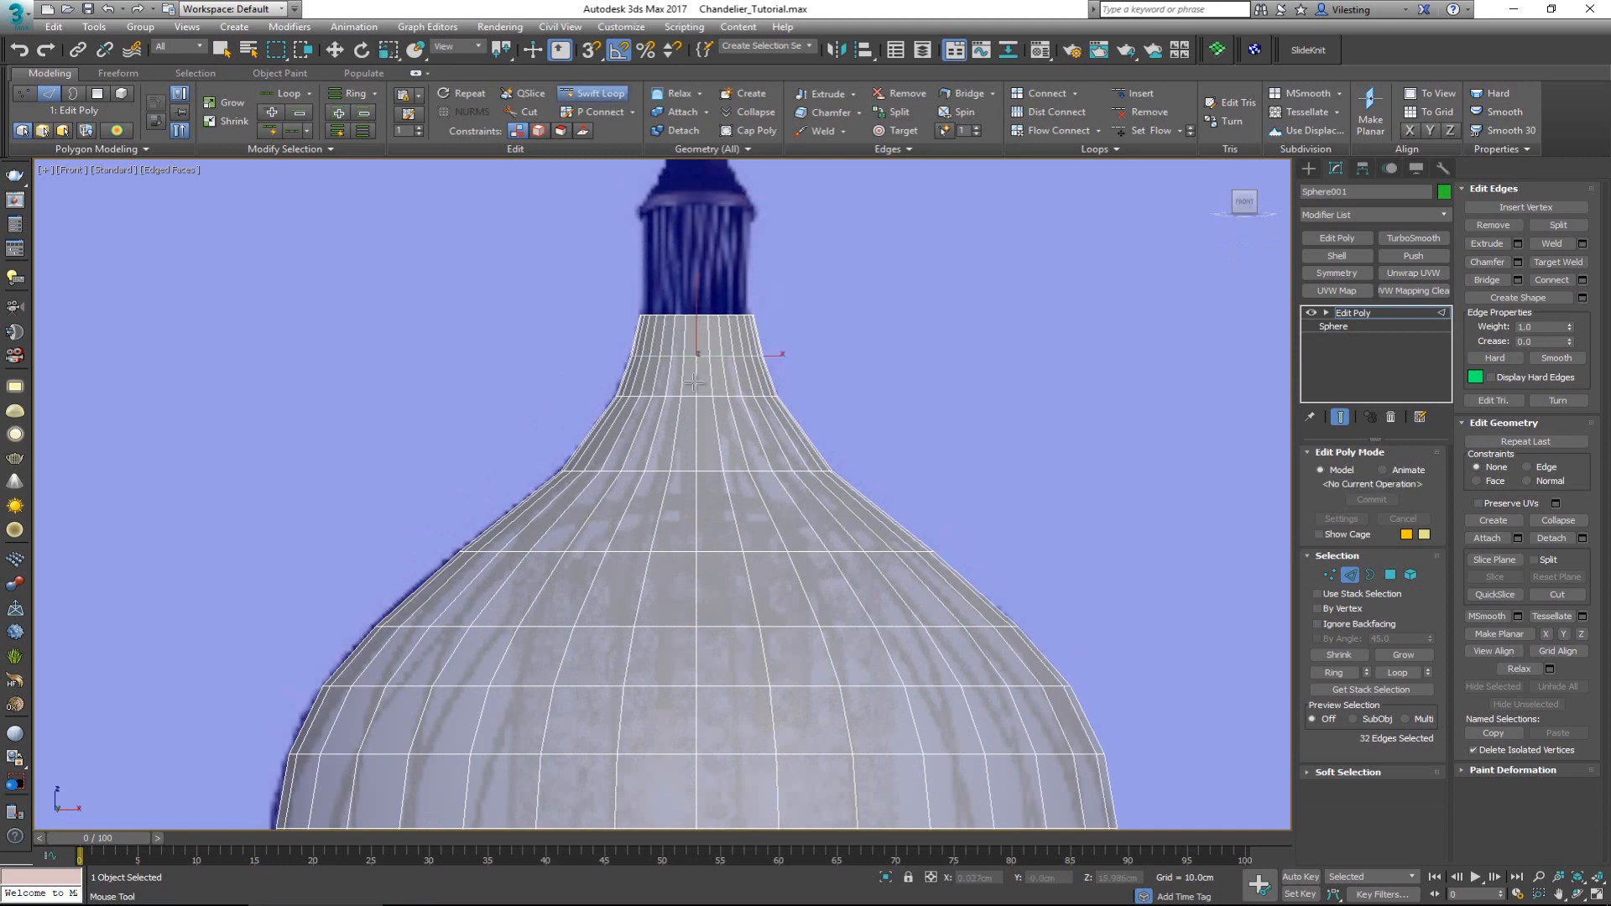
click(696, 435)
click(713, 587)
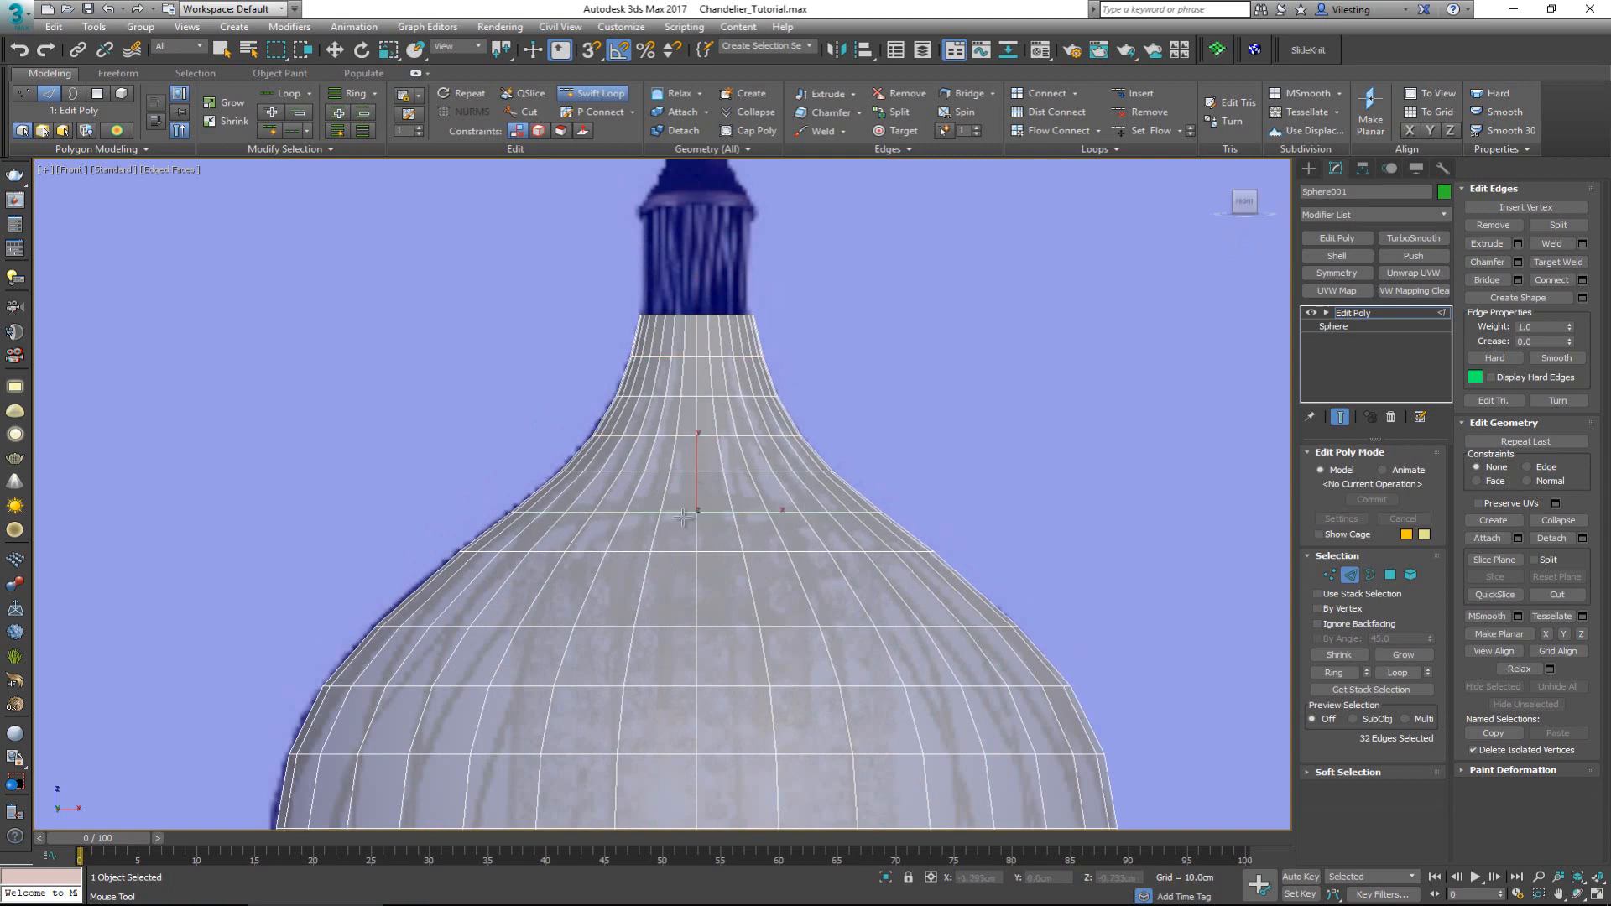
right_click(733, 619)
click(733, 614)
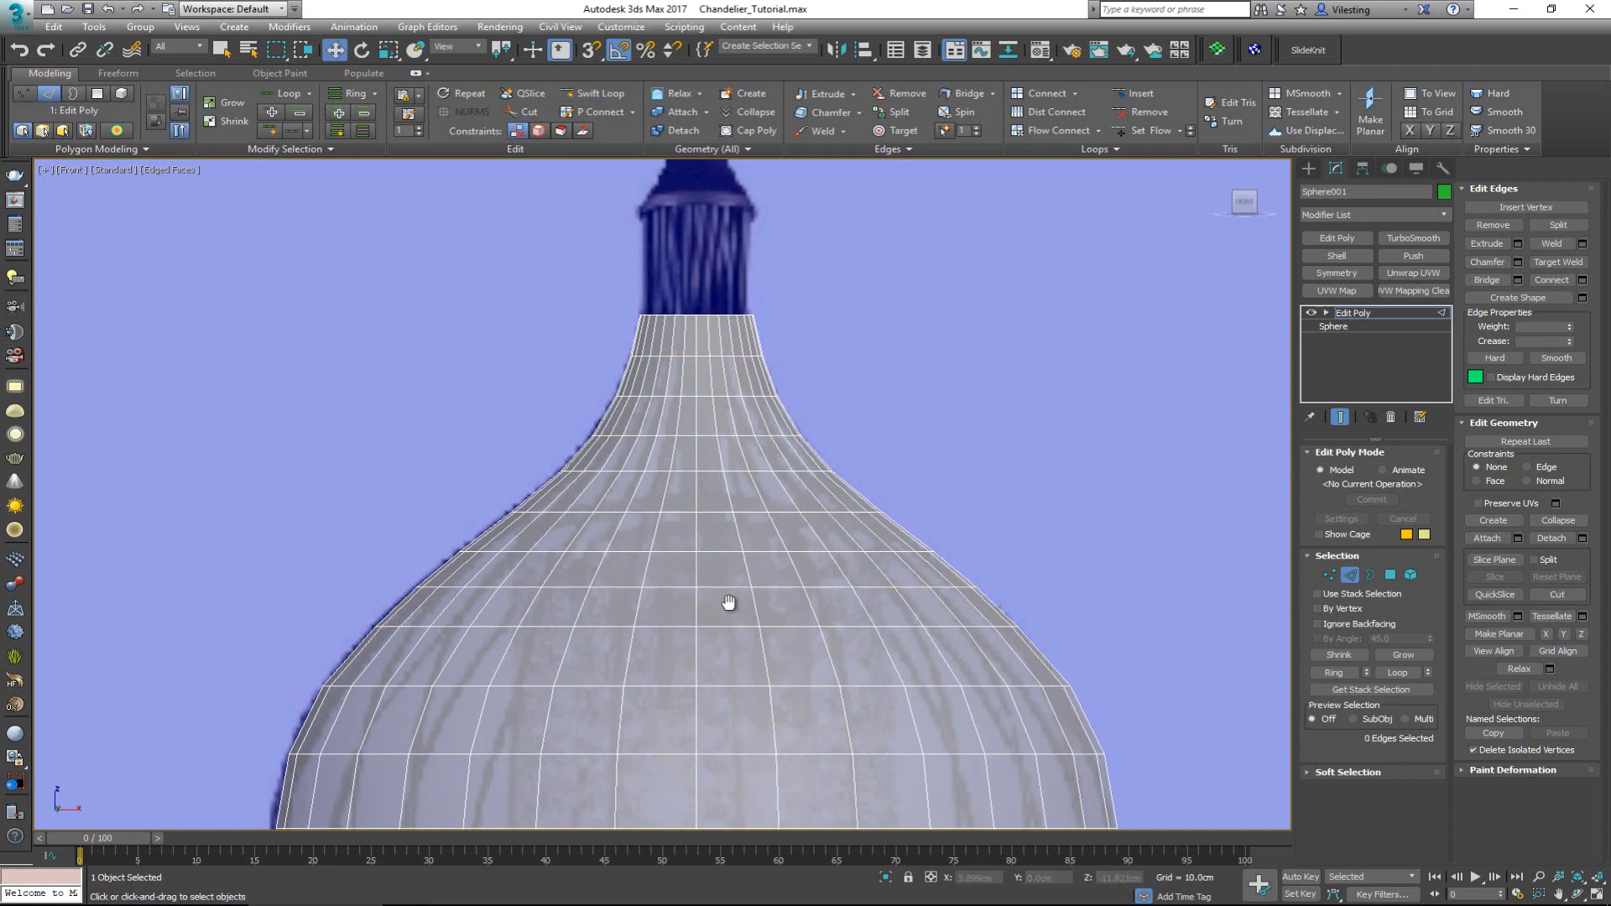
scroll(723, 476, down, 3)
middle_drag(738, 667, 733, 474)
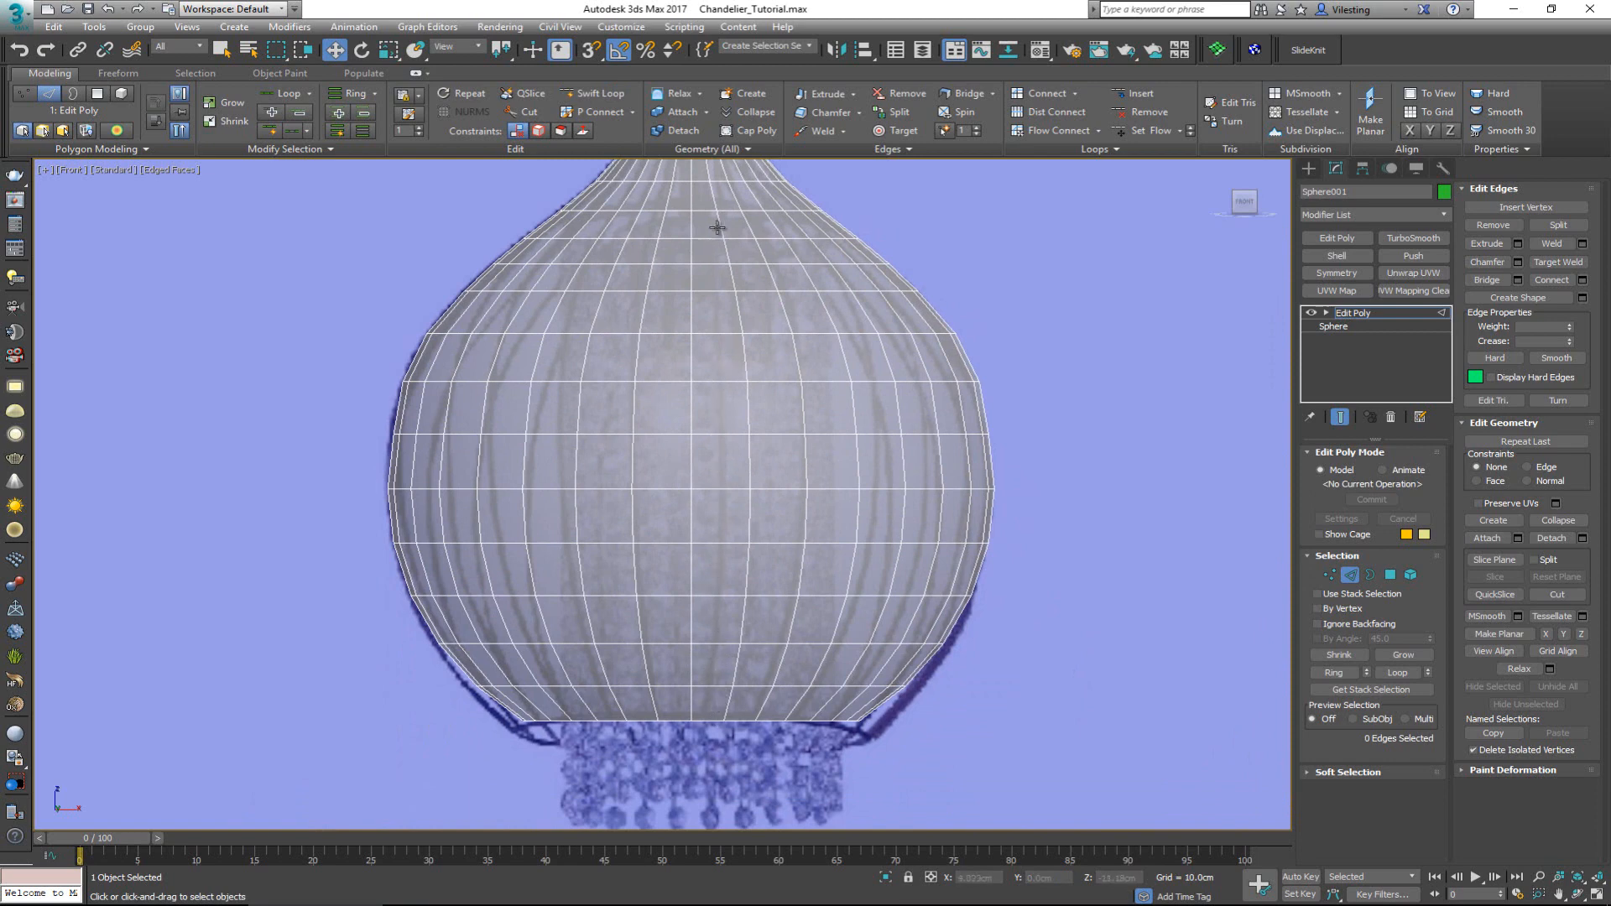
- Extend the neck's open border straight up about 12.6 cm to the collar in the reference image
middle_drag(718, 227, 716, 460)
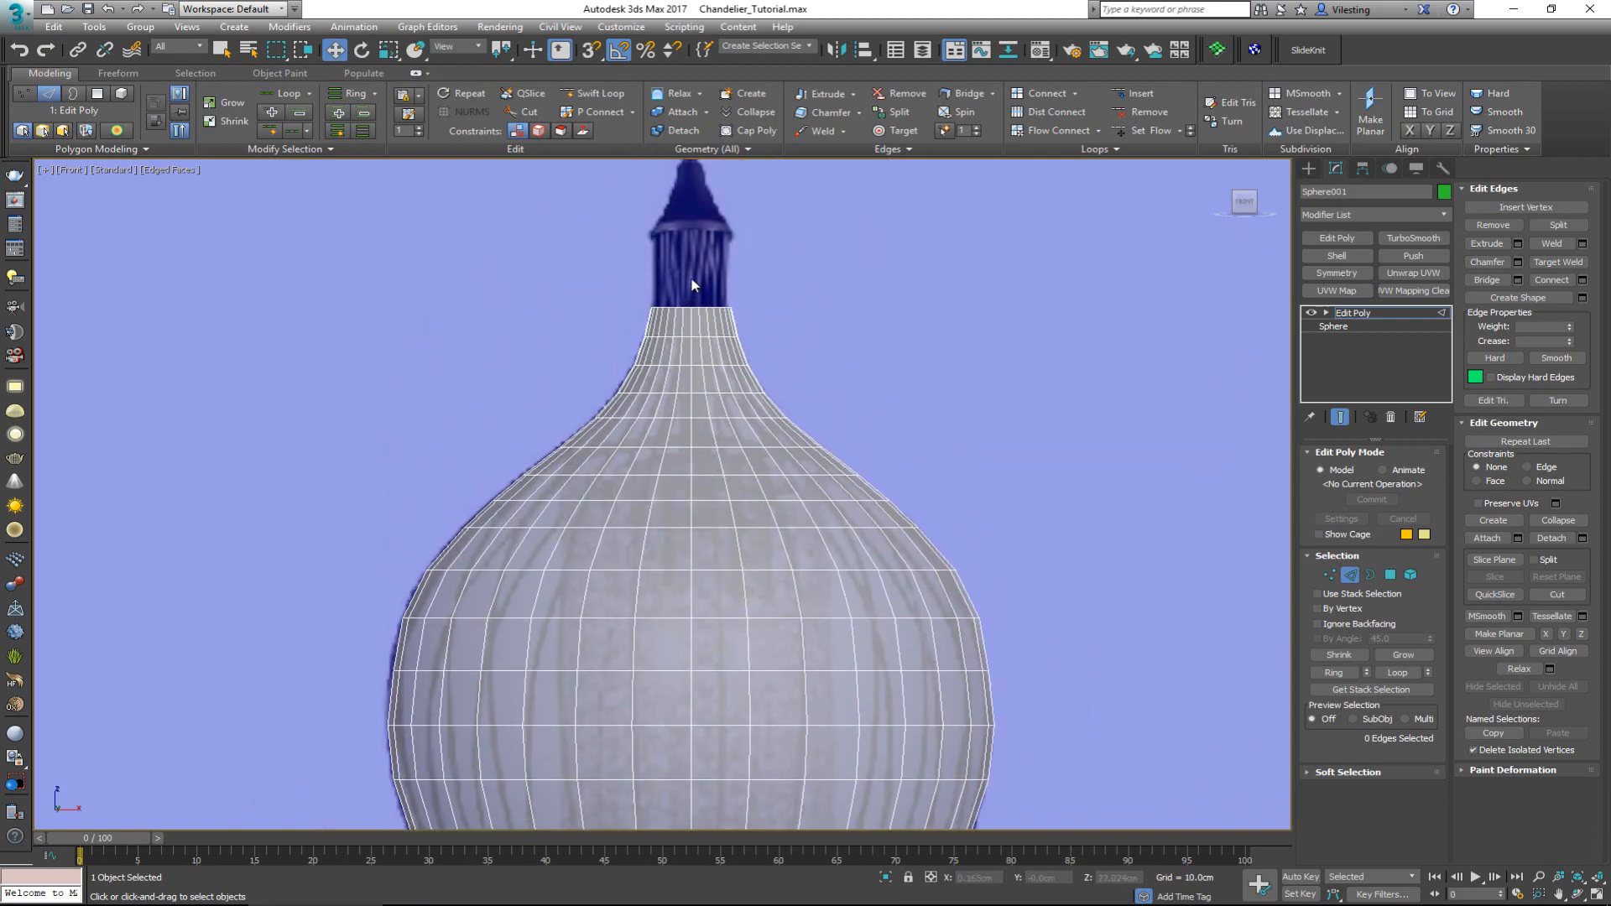
scroll(693, 285, up, 2)
key(3)
click(689, 358)
scroll(692, 470, up, 2)
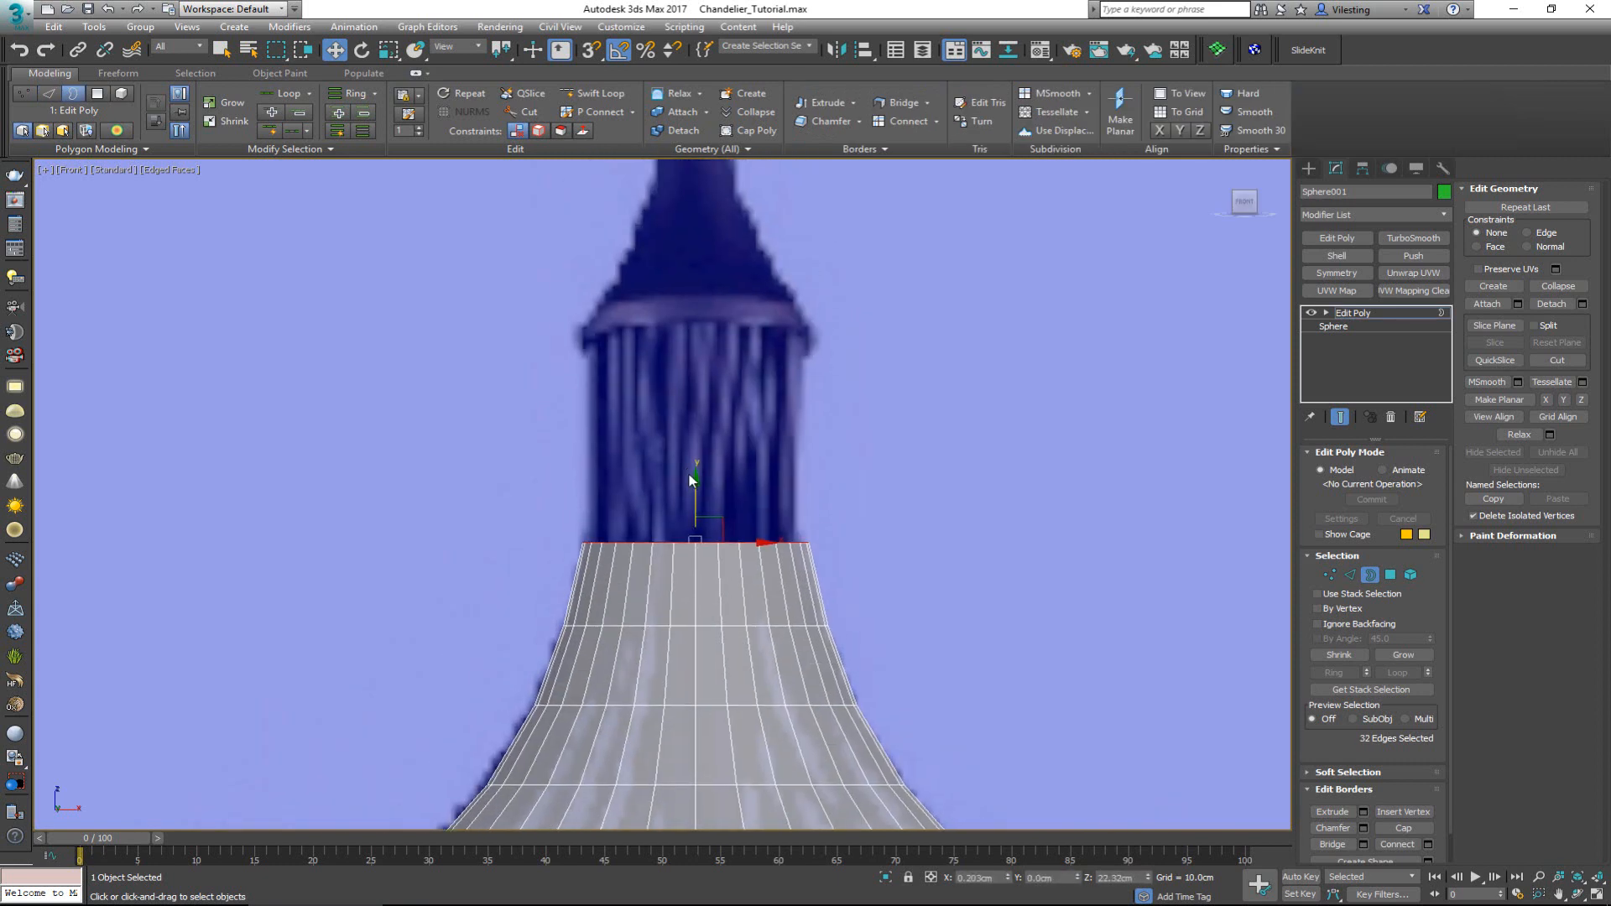
shift+drag(684, 493, 685, 278)
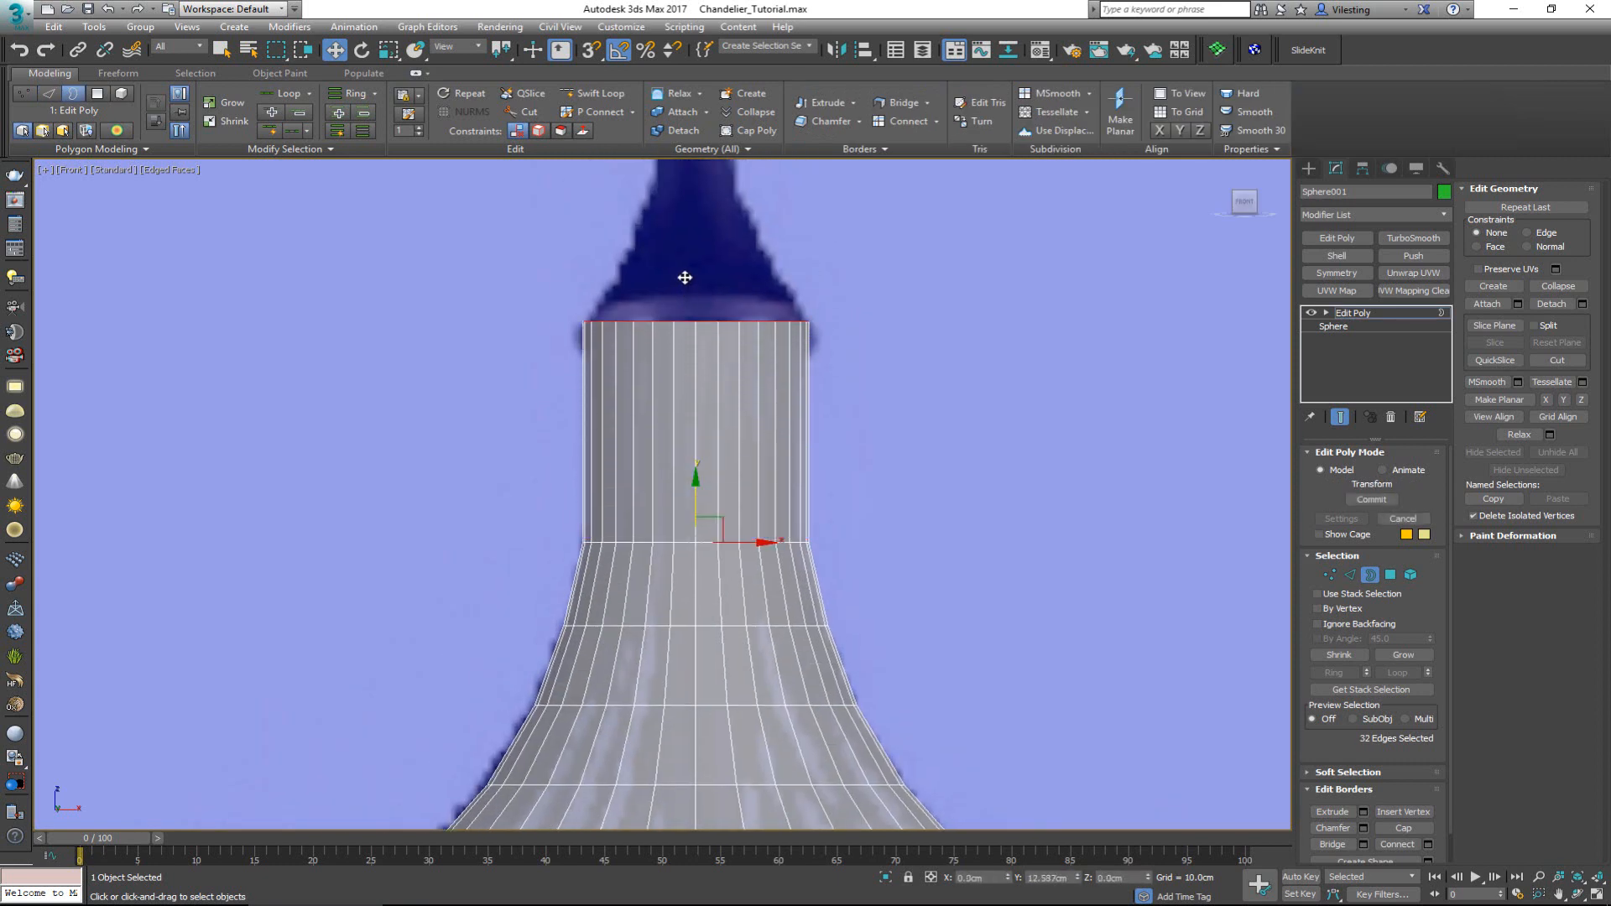
click(1371, 575)
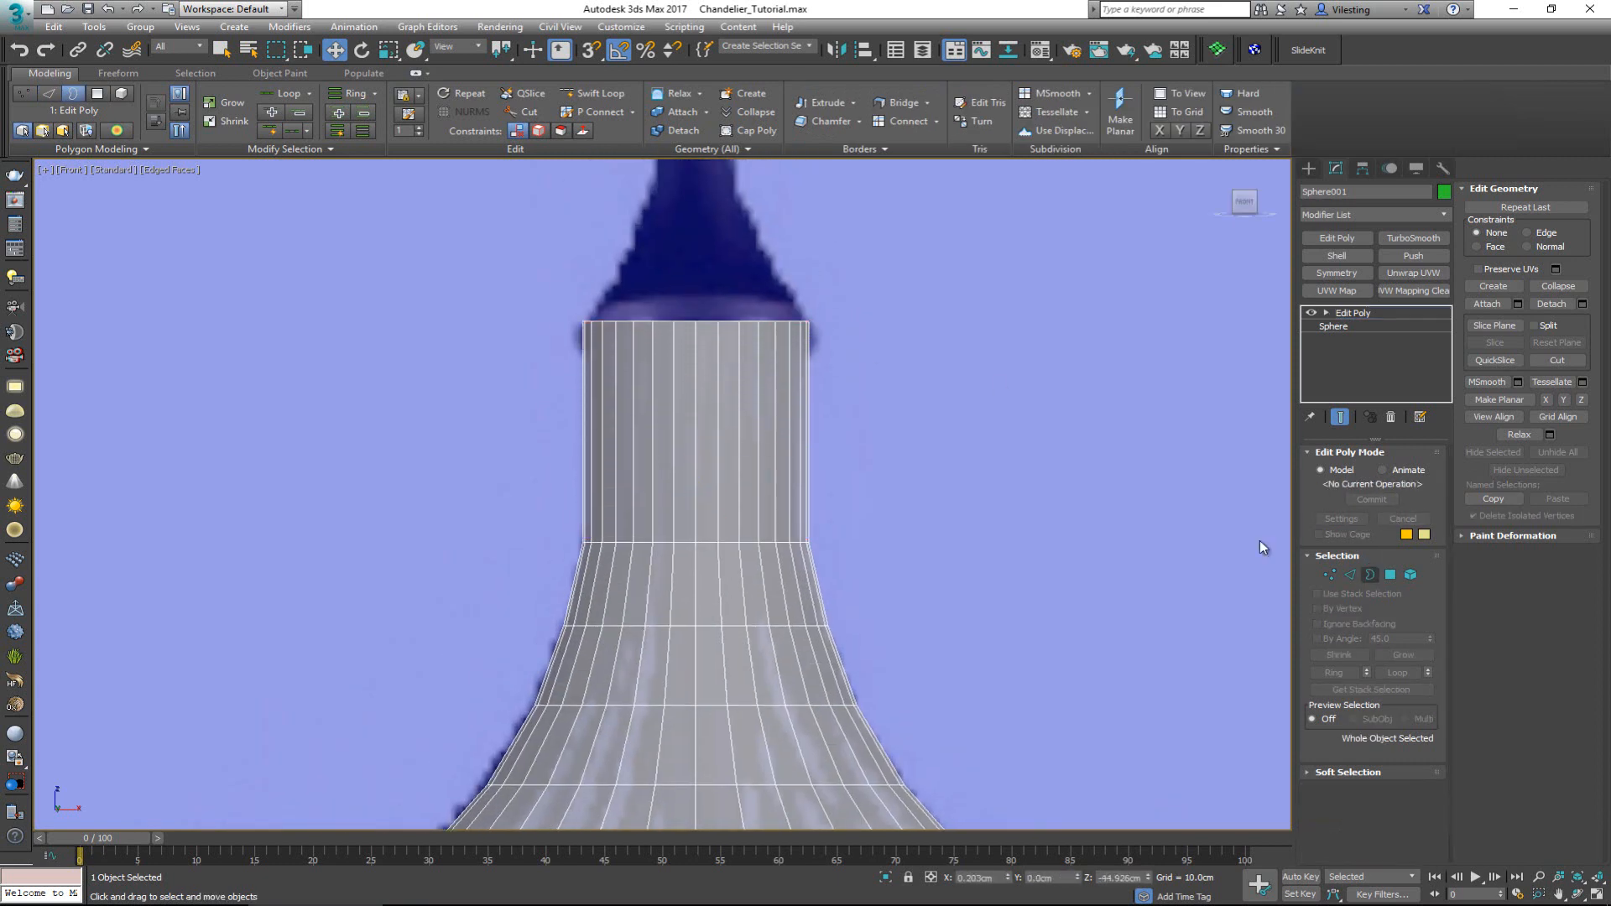
- Select all vertical edges around the body and neck in the perspective view by expanding one edge with Ring and Loop
scroll(705, 399, down, 4)
key(alt+w)
right_click(905, 642)
key(alt+w)
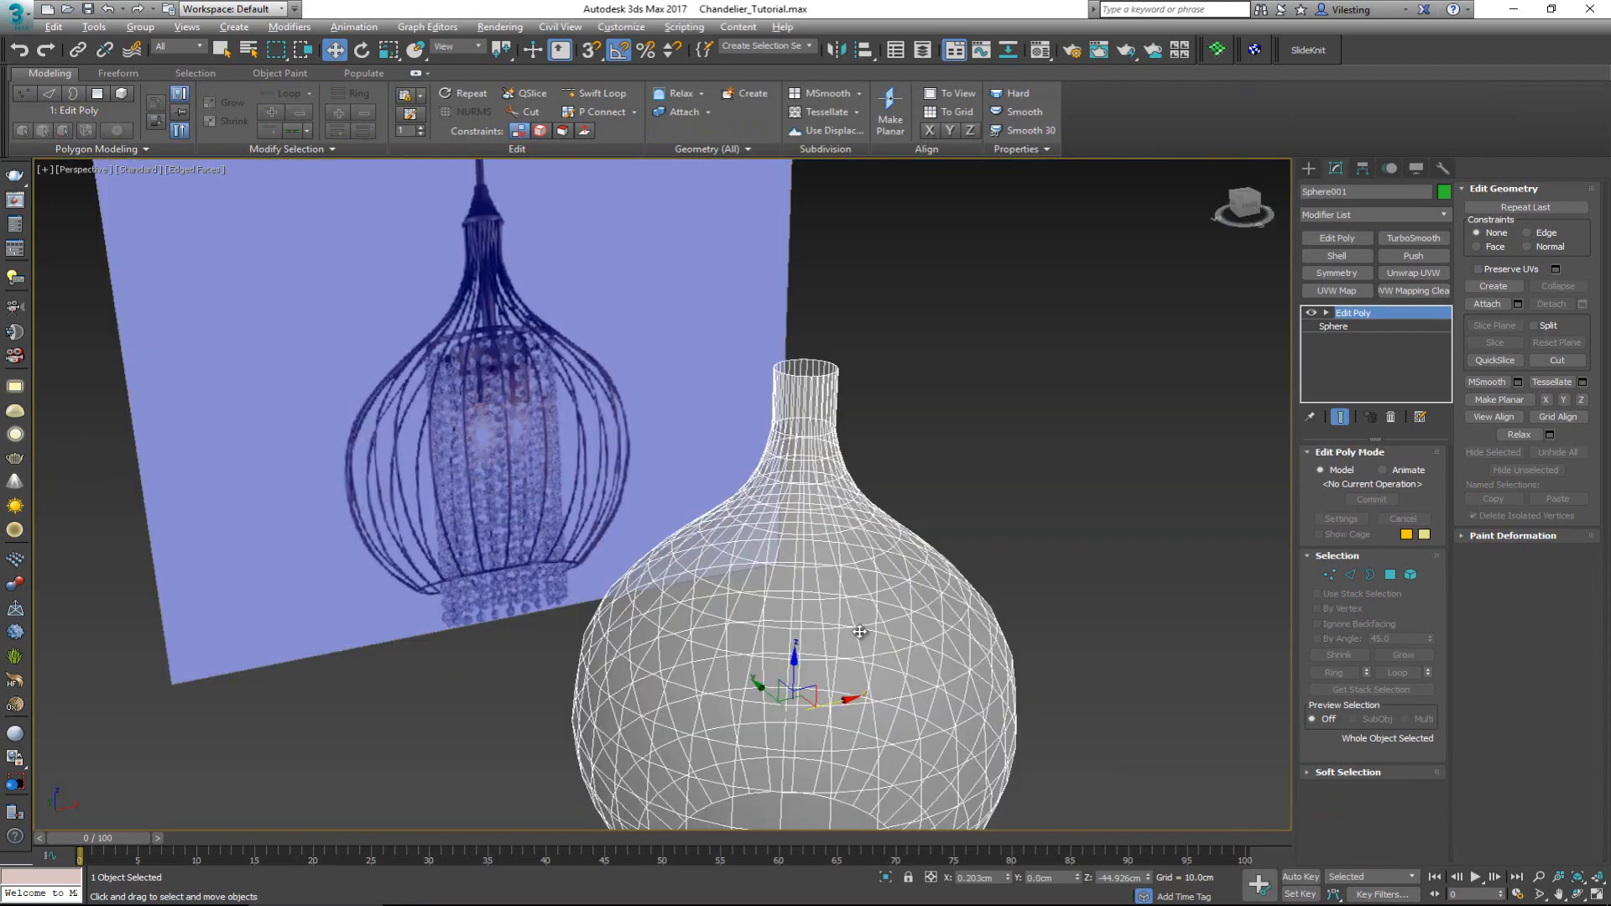
mouse_move(730, 576)
alt+middle_down()
mouse_move(626, 478)
mouse_move(701, 407)
mouse_move(715, 521)
alt+middle_up()
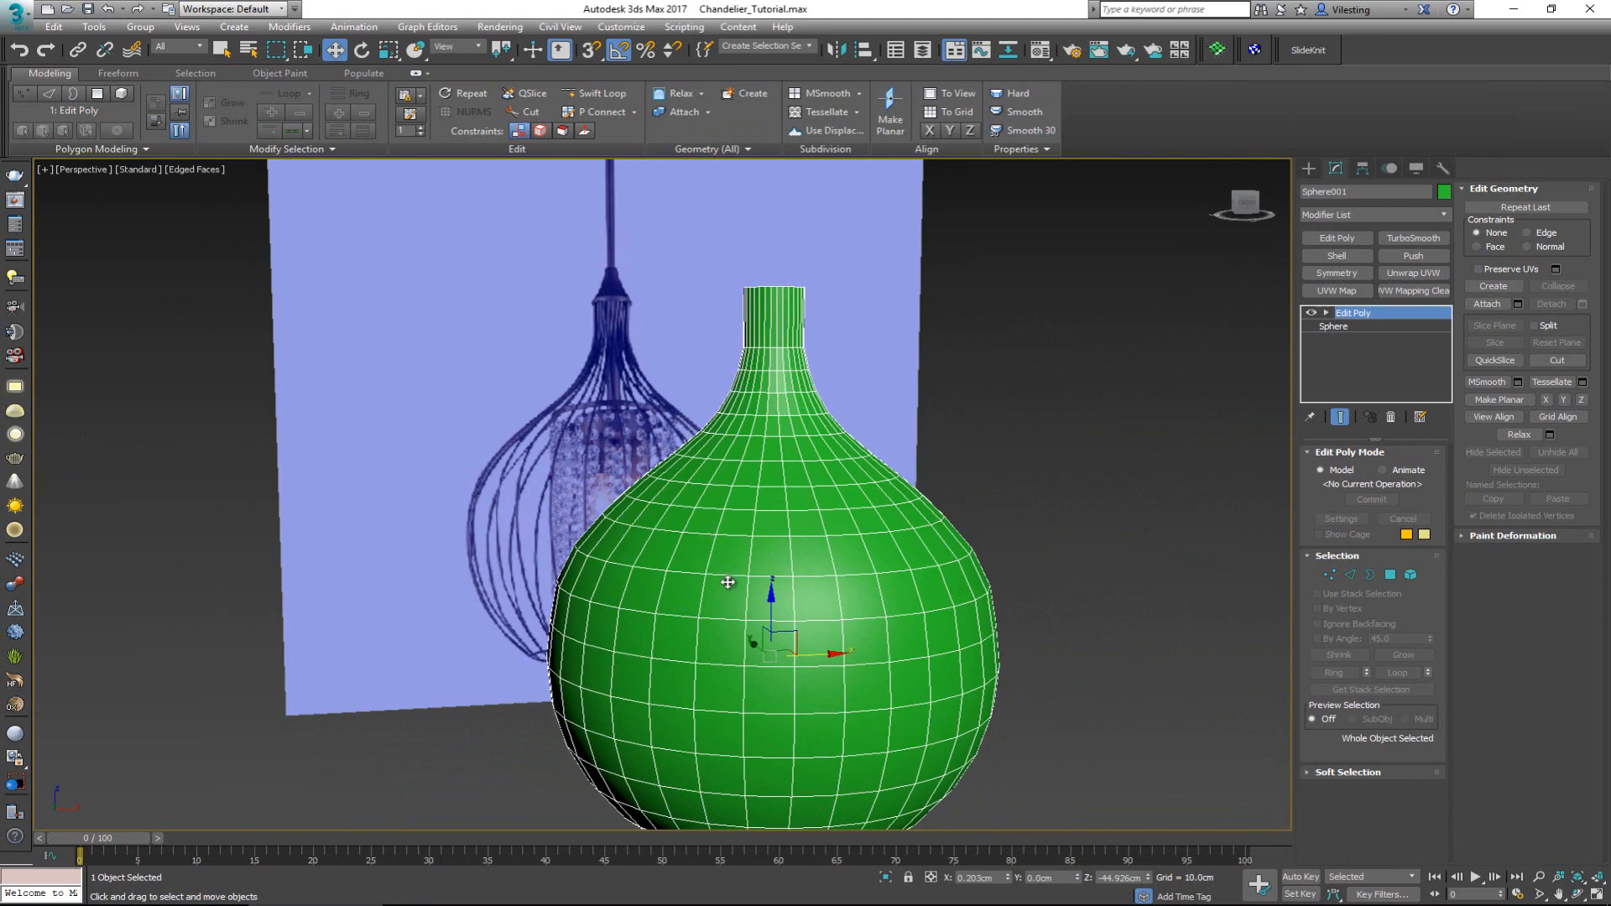
alt+middle_drag(727, 582, 737, 511)
key(2)
click(786, 551)
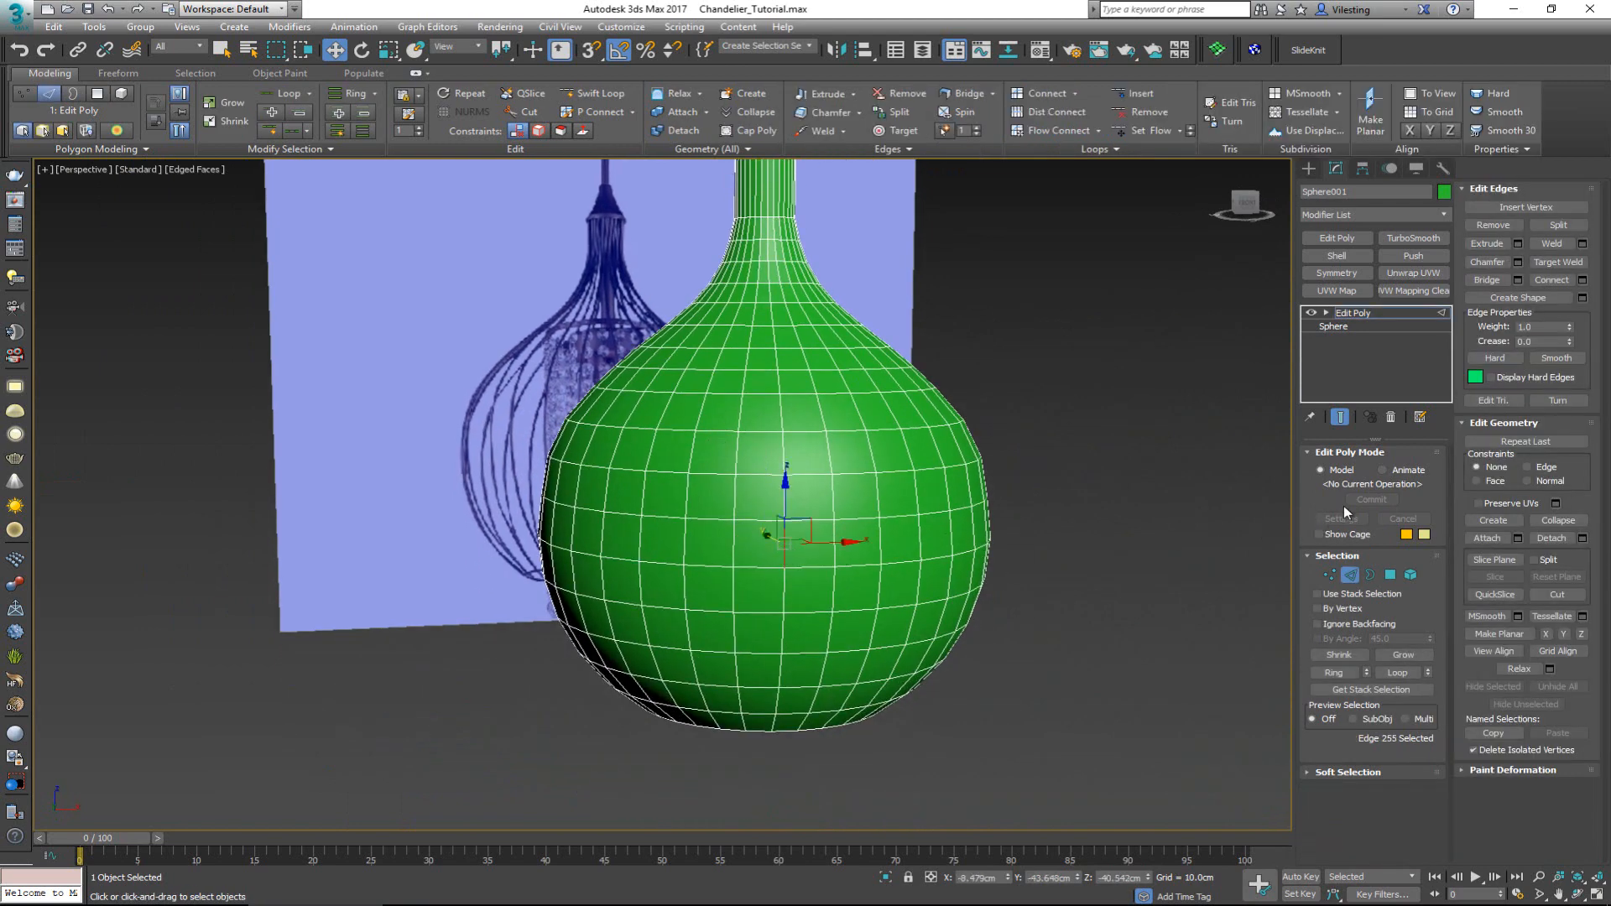
click(1343, 672)
click(1400, 677)
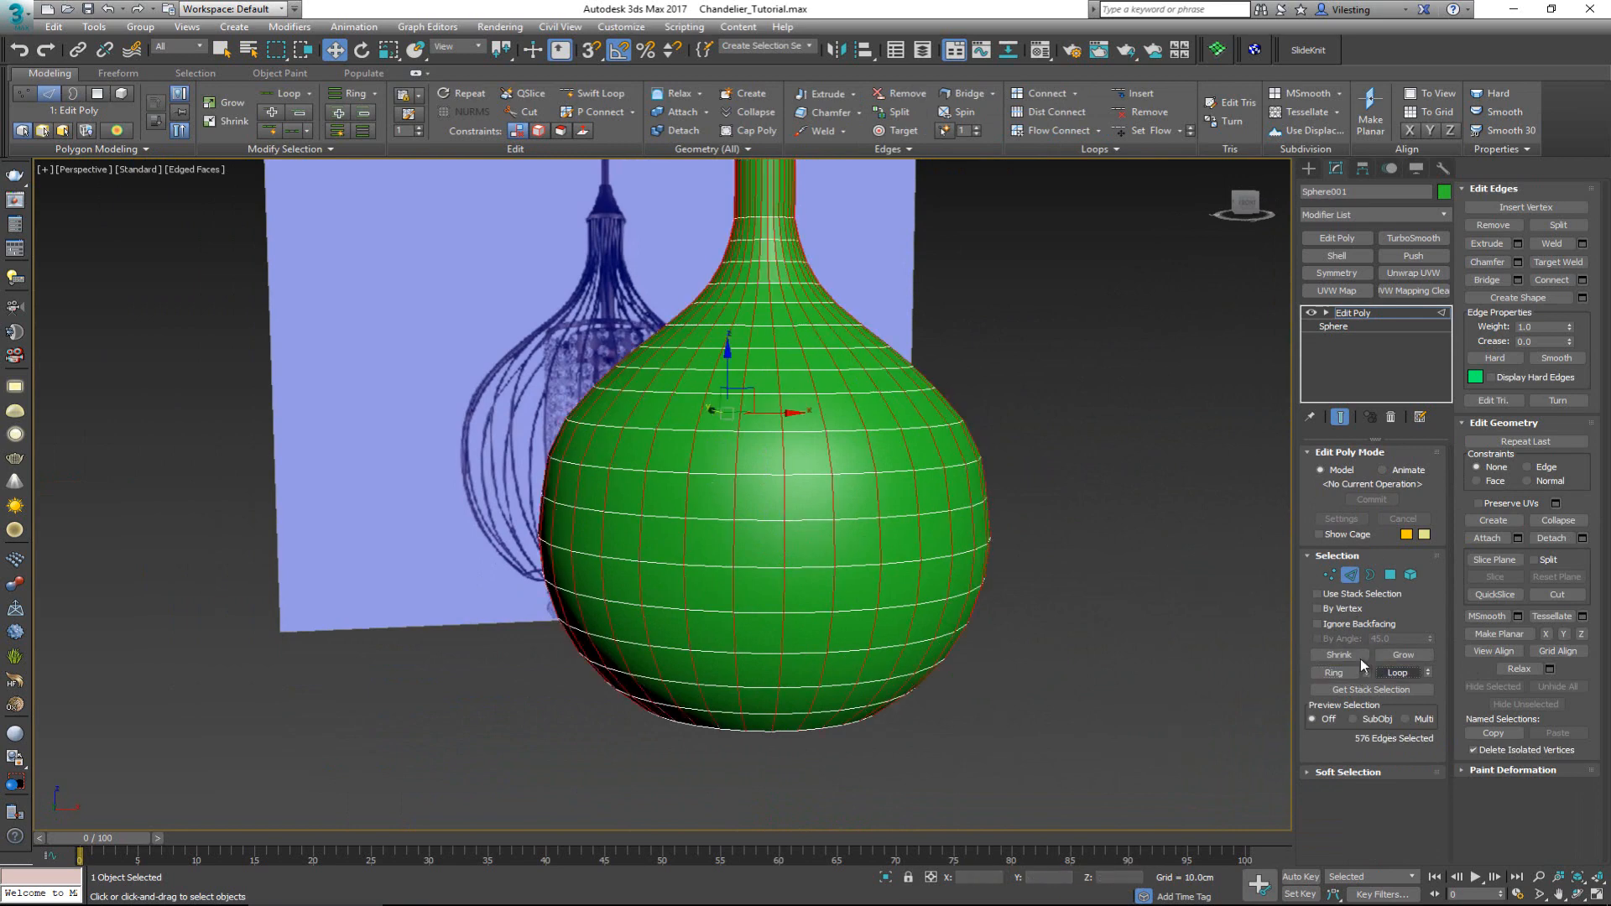
- Create a smooth shape named Bars_01 from the selected vertical edges
middle_drag(694, 280, 723, 539)
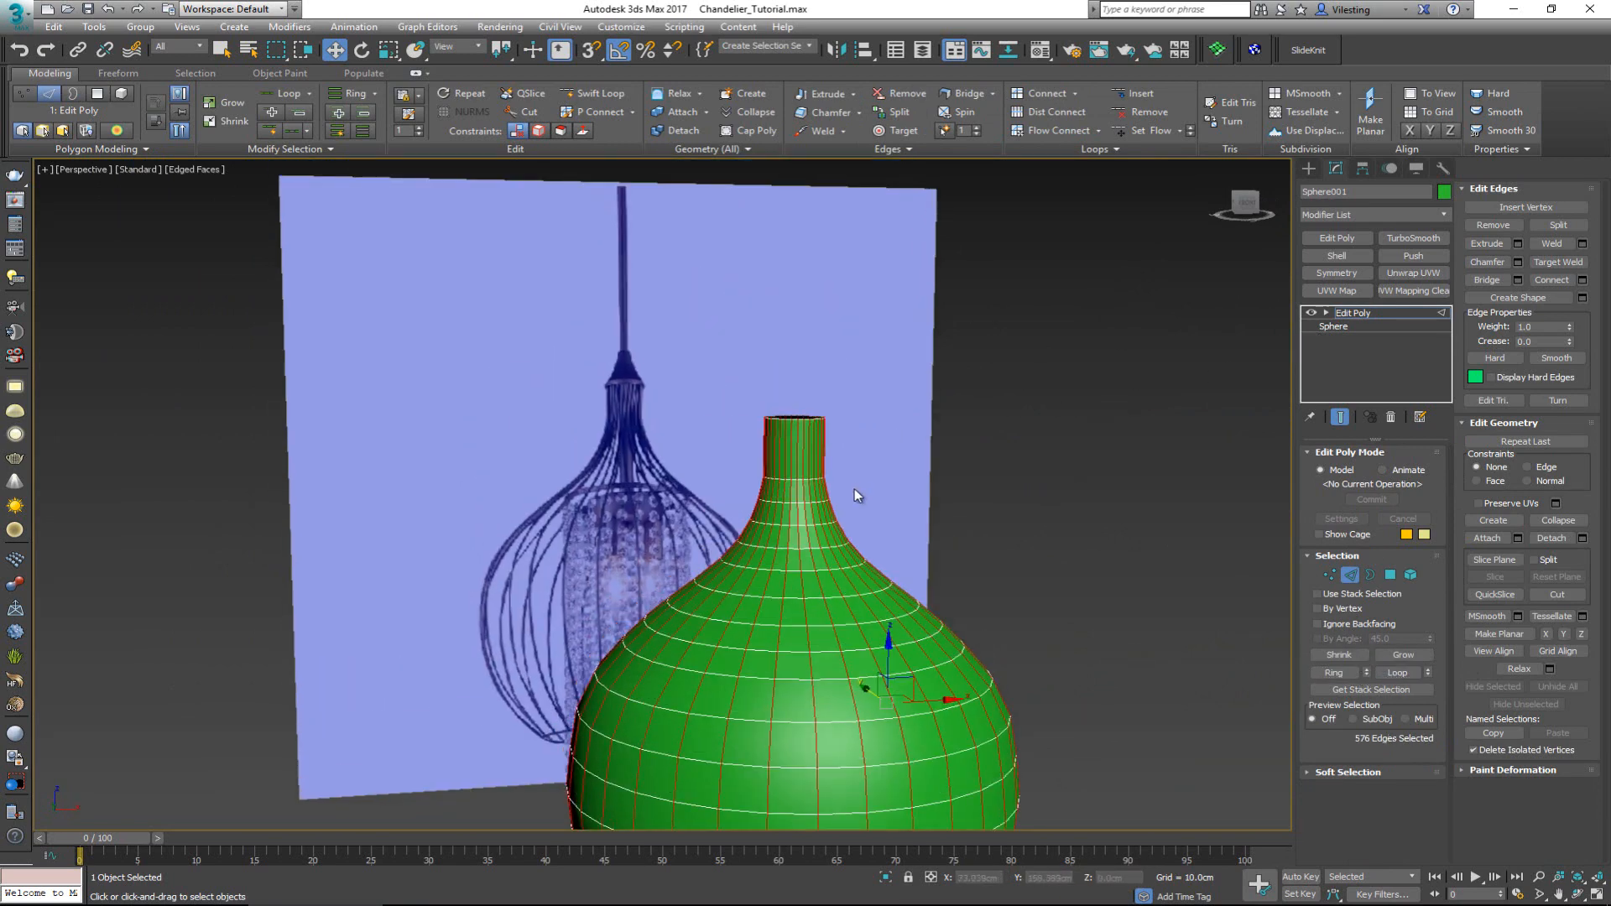
alt+middle_drag(854, 491, 807, 290)
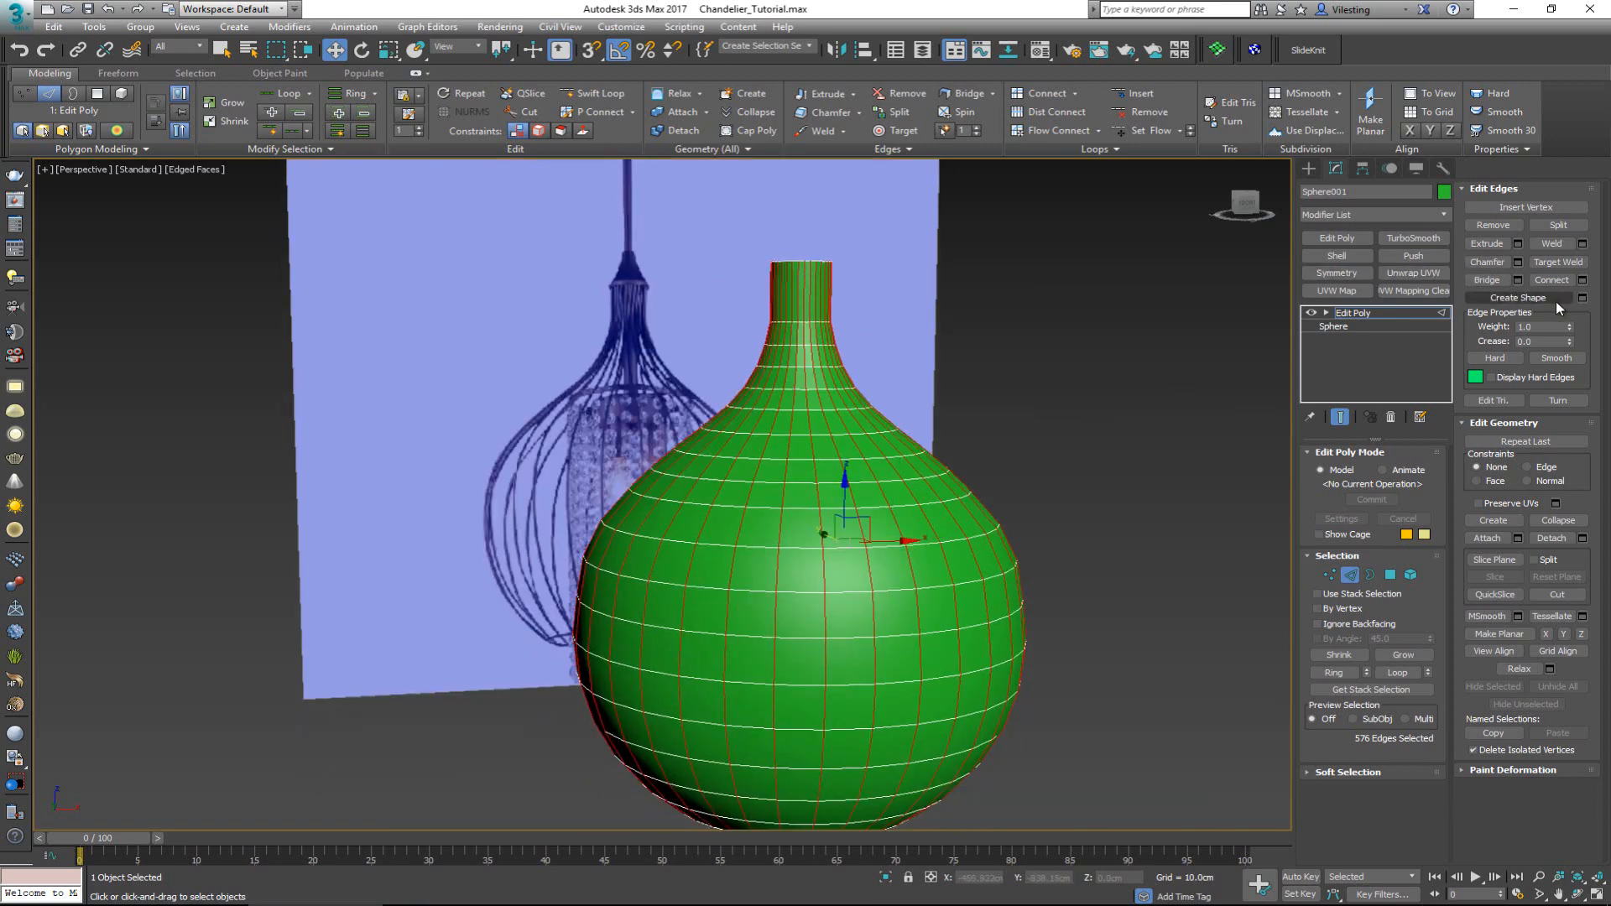
click(1582, 300)
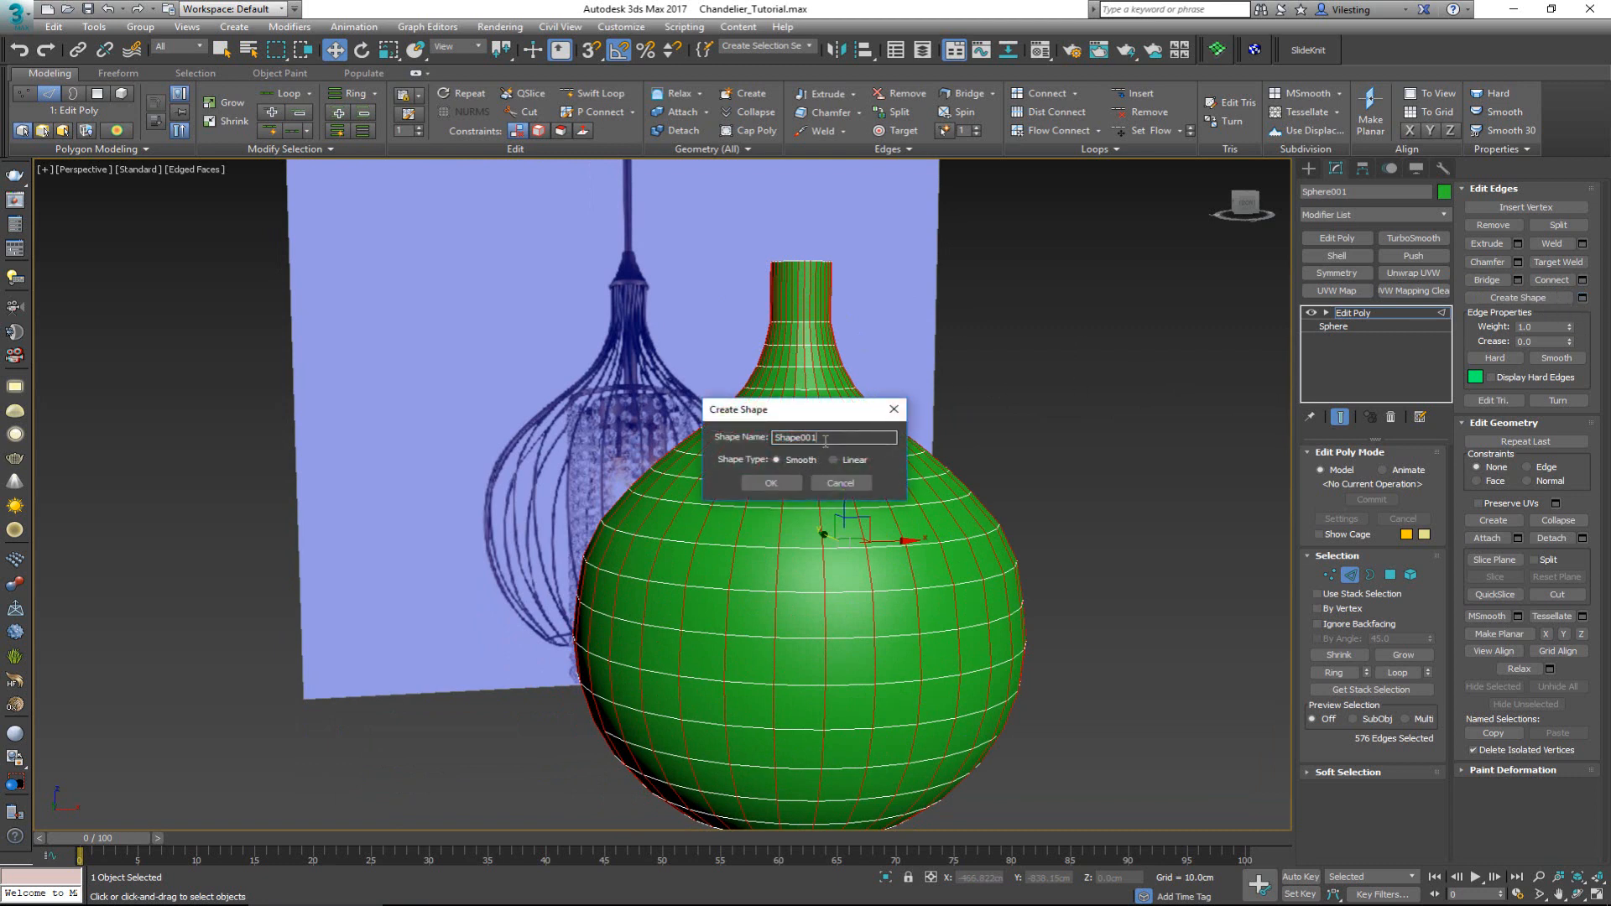
drag(824, 438, 726, 439)
text(Bars_)
click(782, 486)
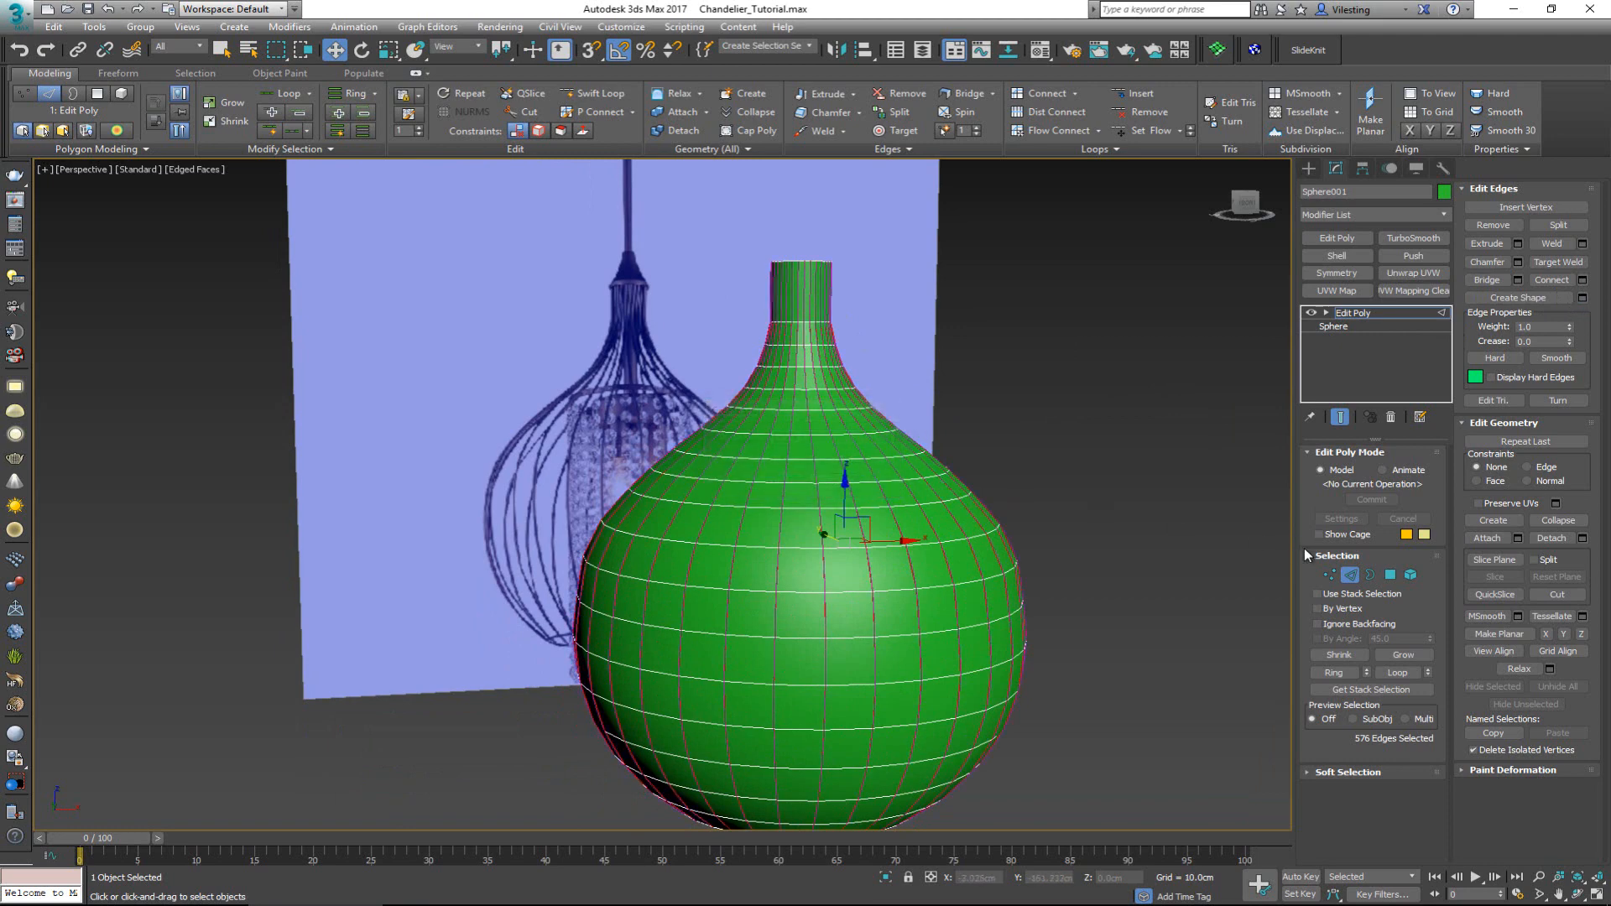
click(1351, 575)
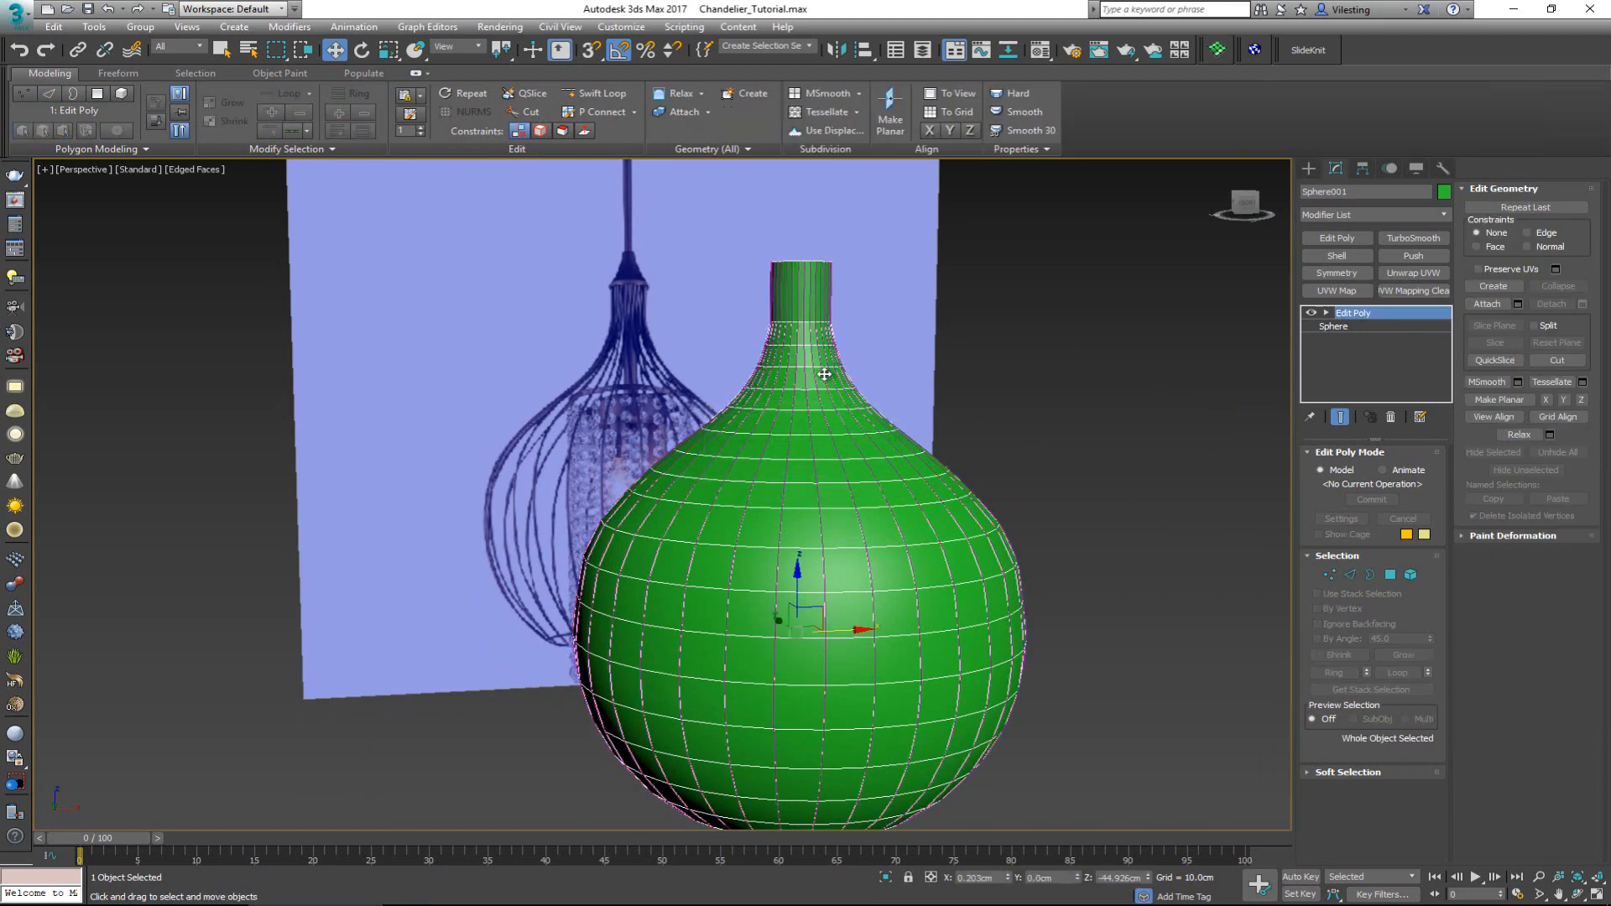
- Select the border of the body's bottom opening and create a separate smooth shape from it with the default name
middle_drag(818, 374, 978, 568)
key(3)
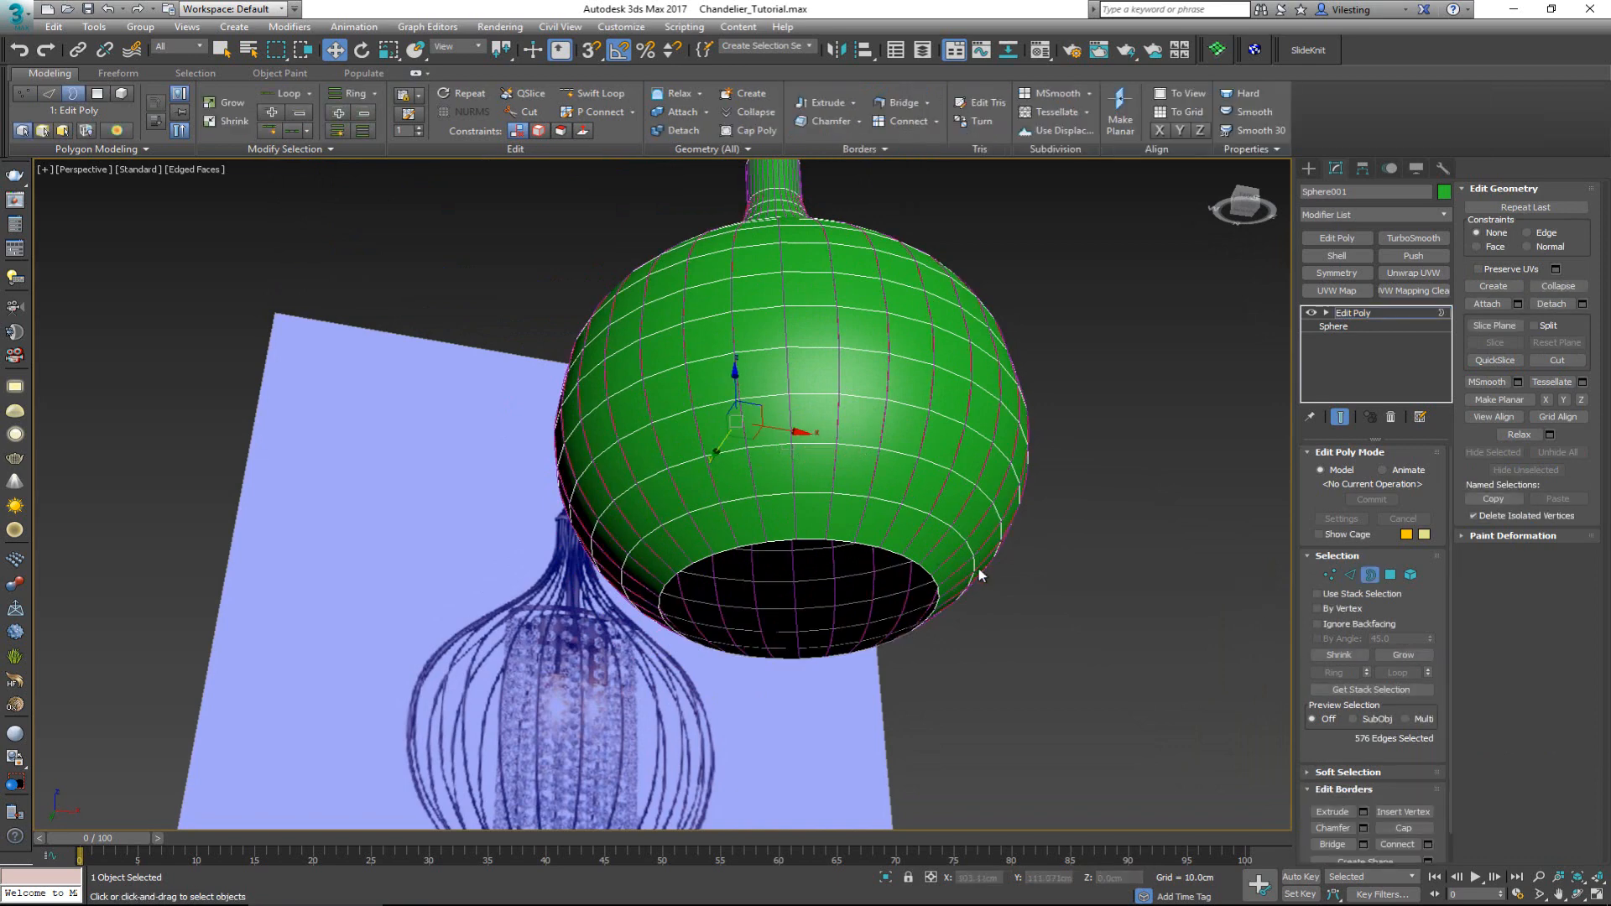
click(914, 574)
scroll(836, 536, up, 5)
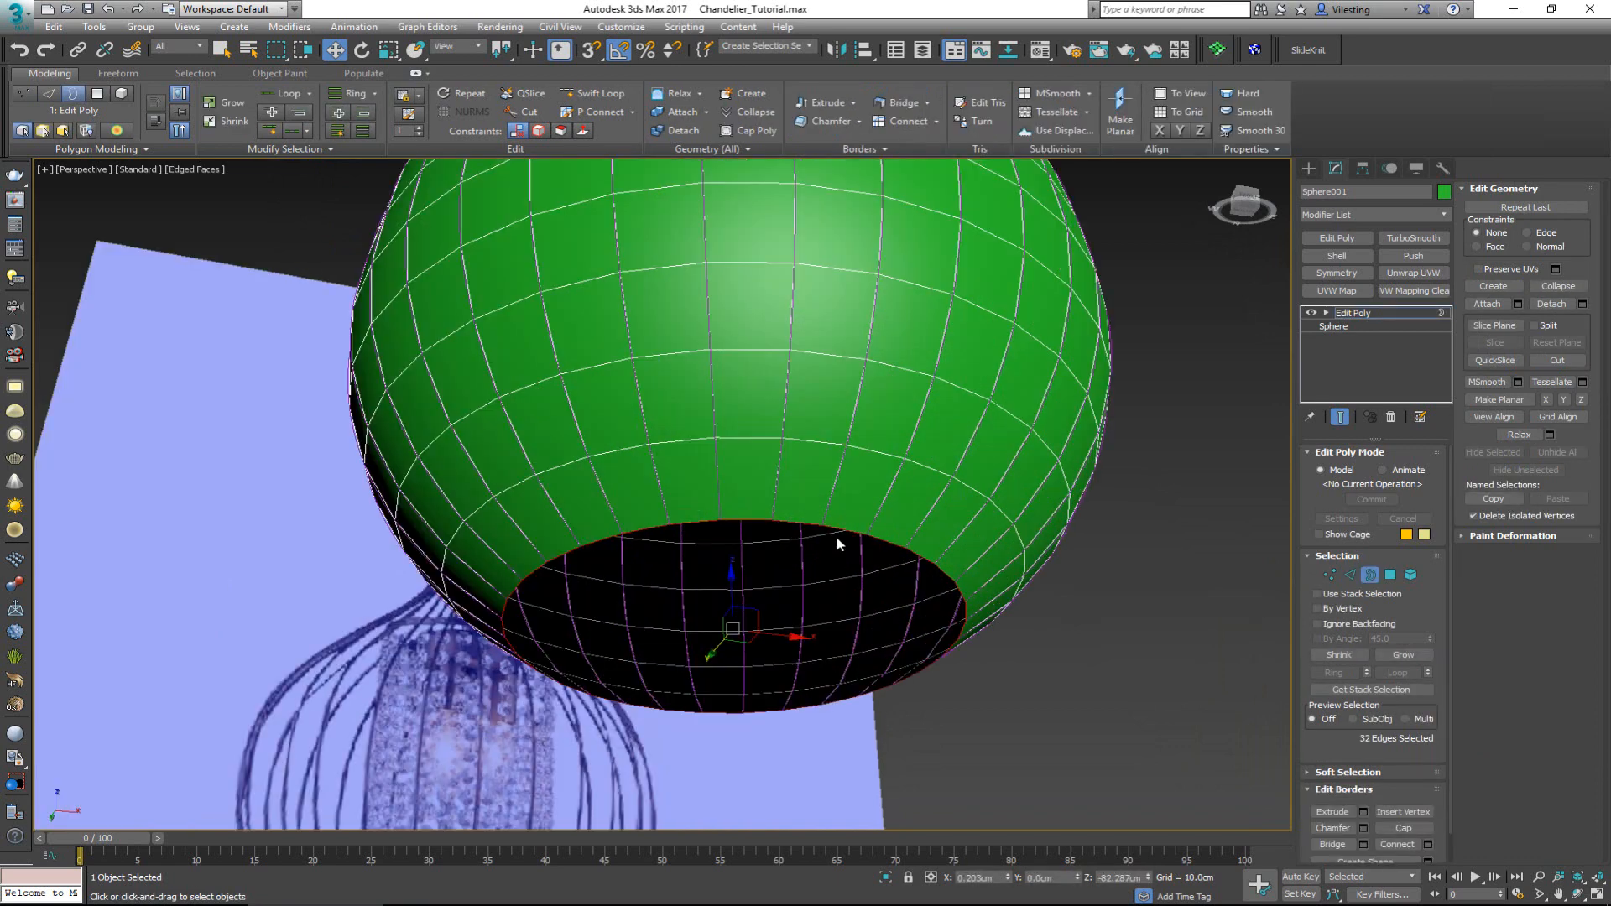
scroll(825, 526, down, 7)
scroll(823, 539, up, 2)
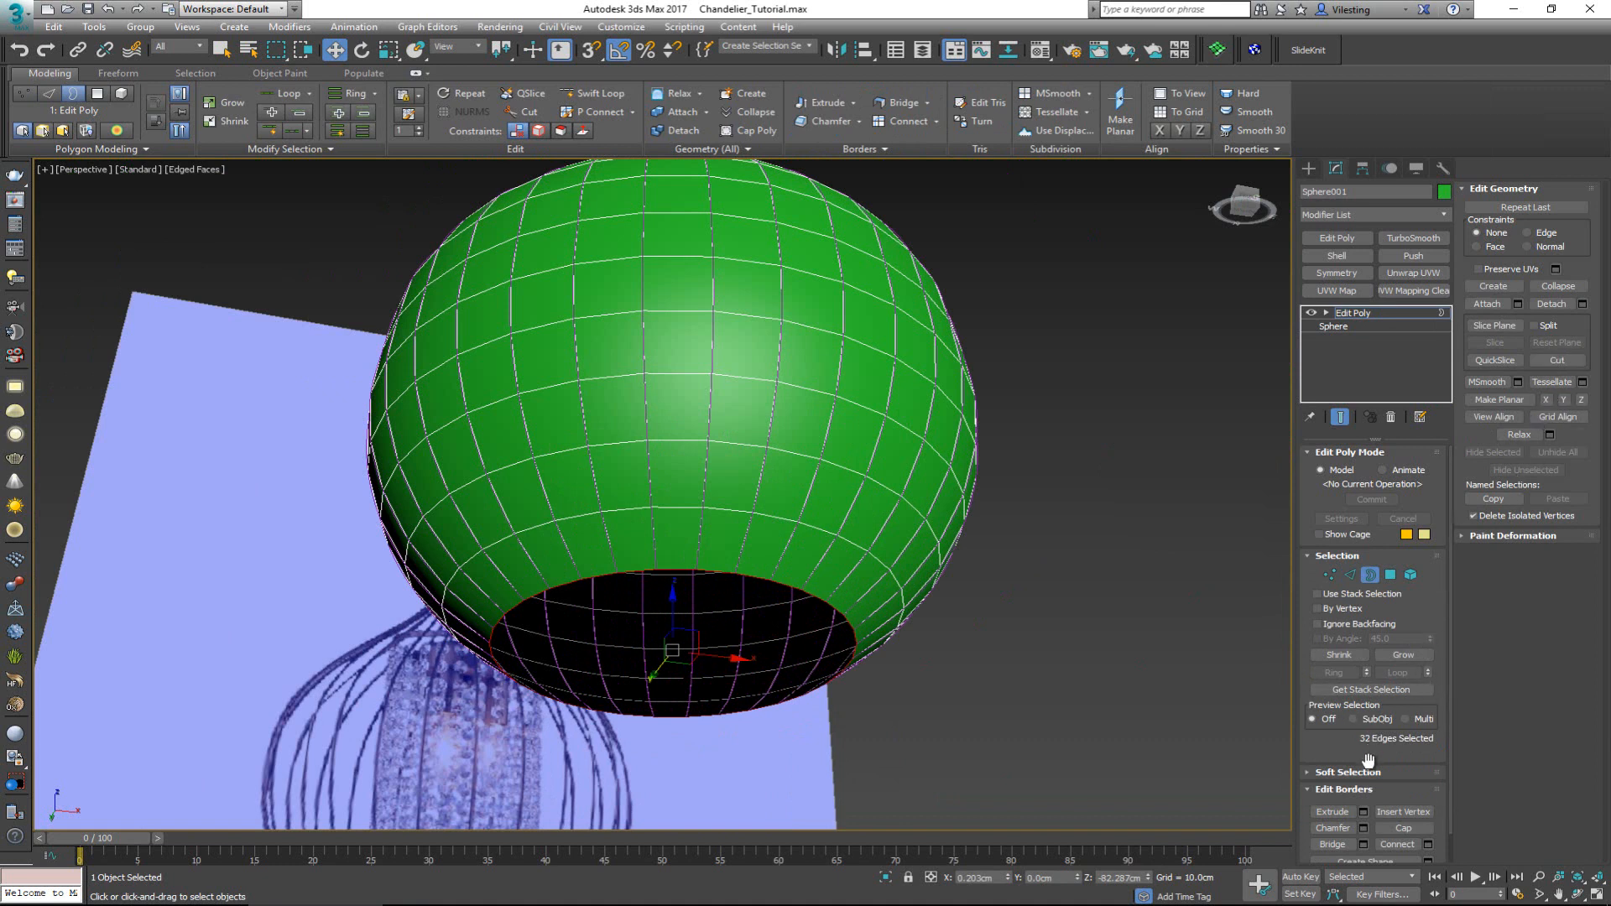
scroll(1422, 802, down, 1)
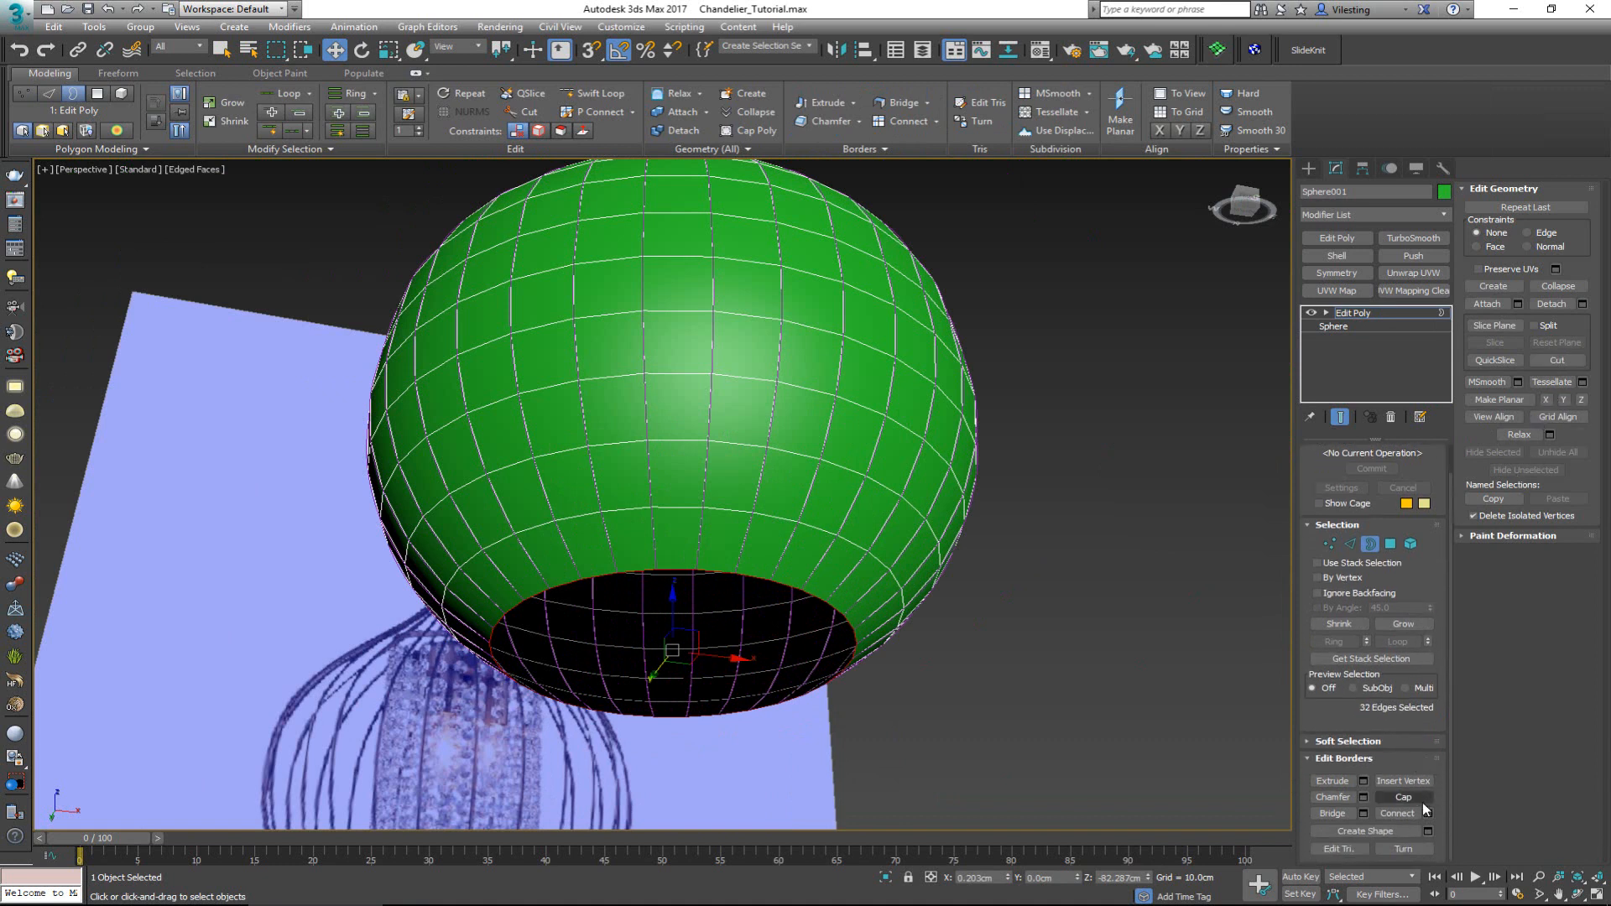
click(1431, 831)
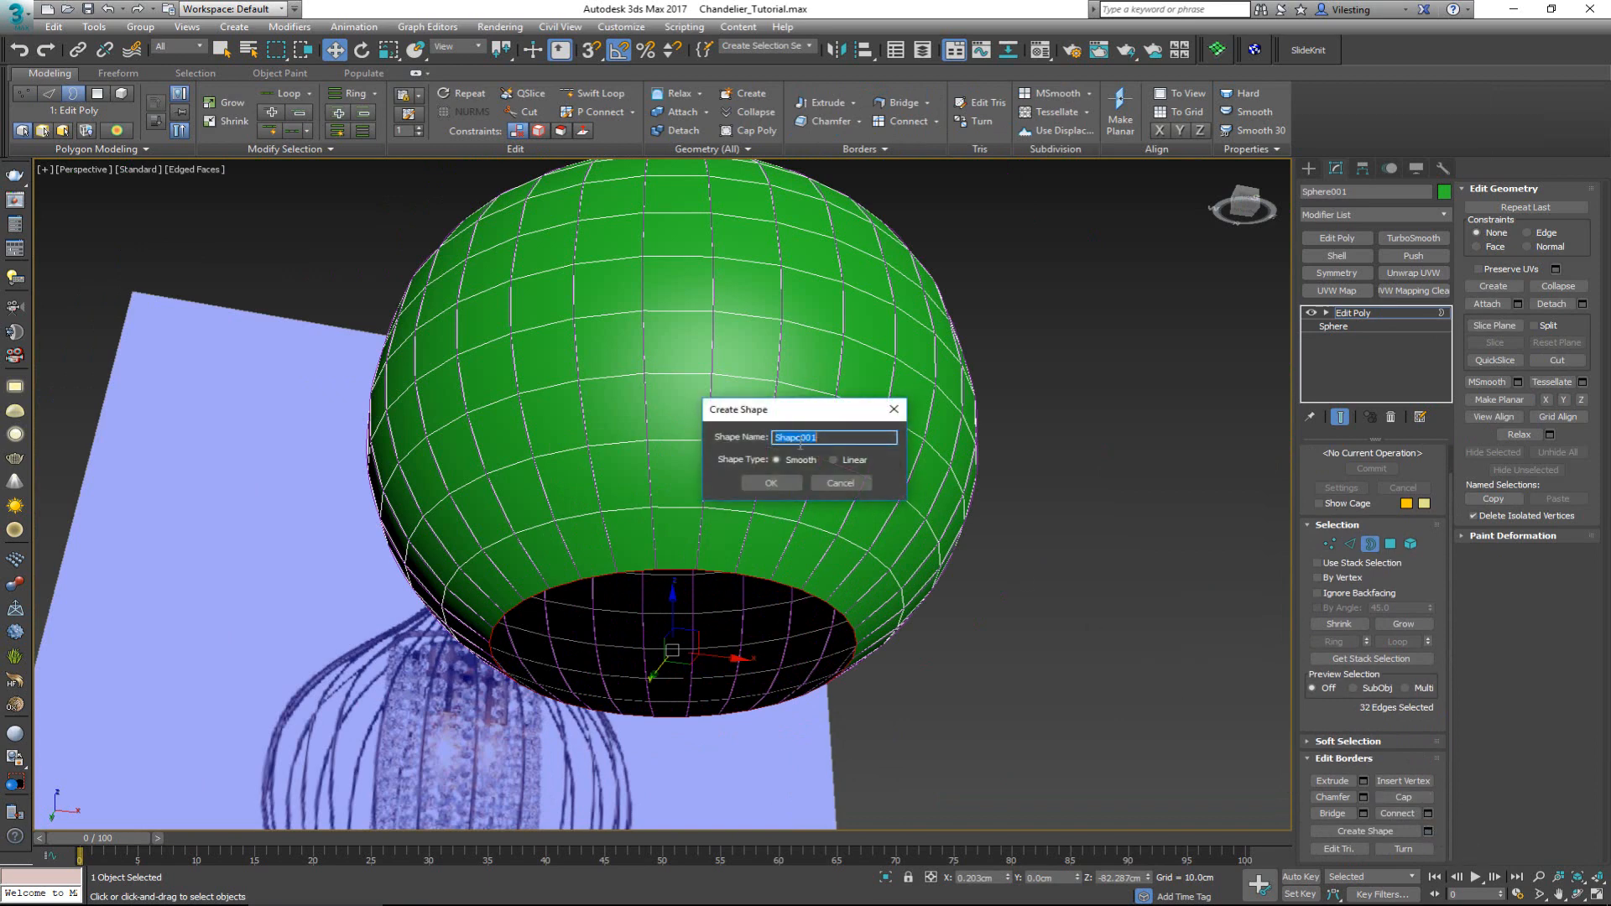
click(771, 483)
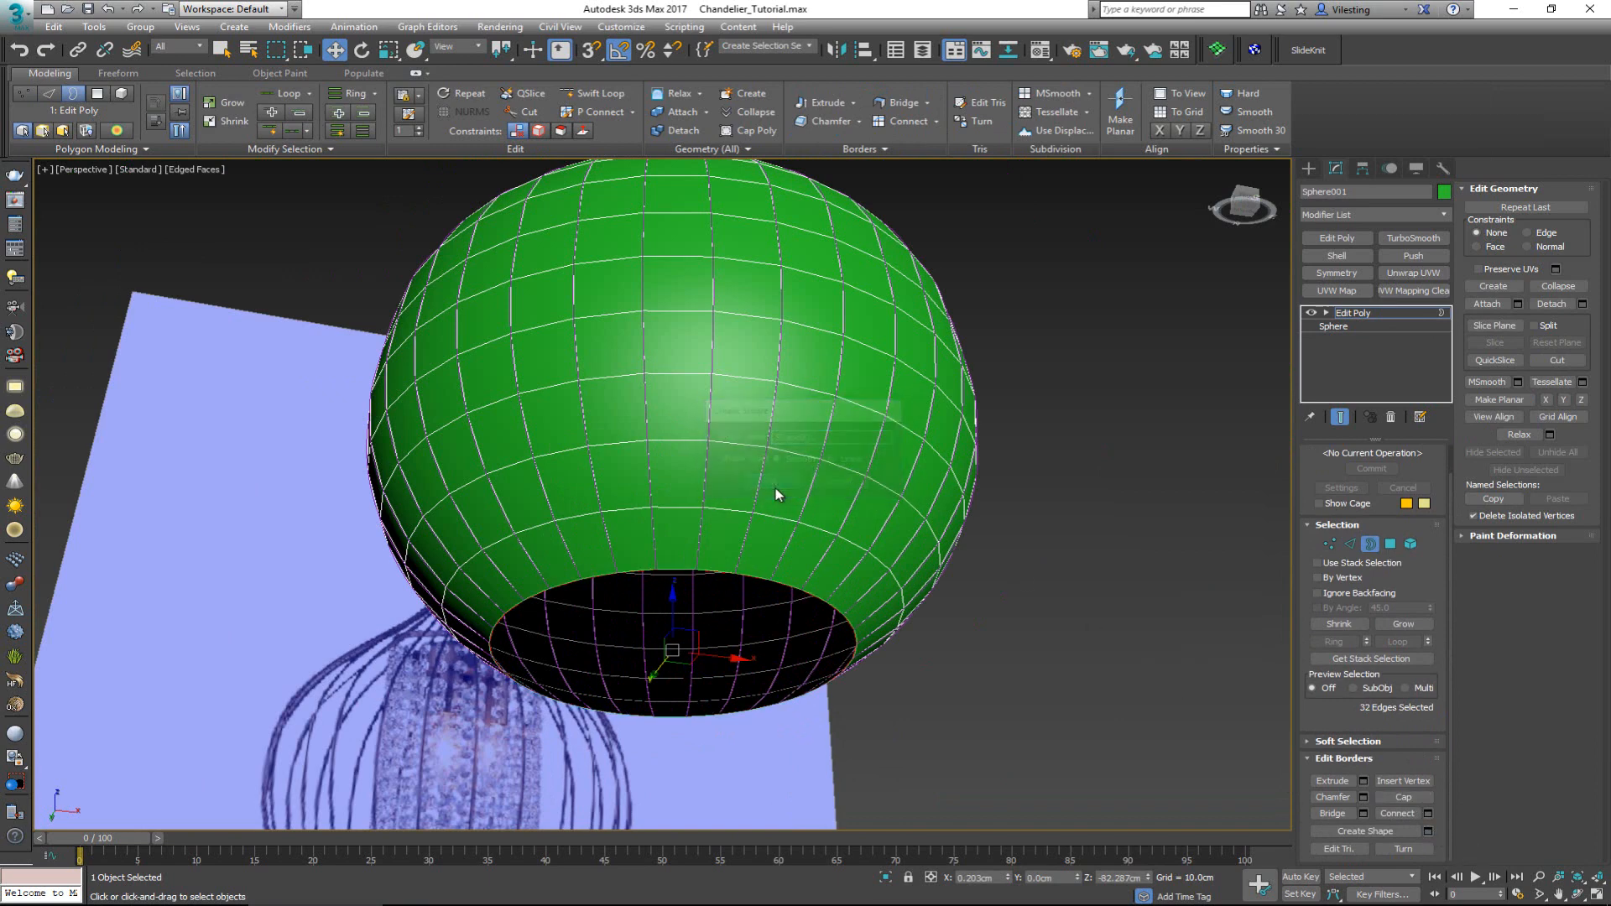
click(1371, 545)
click(1121, 574)
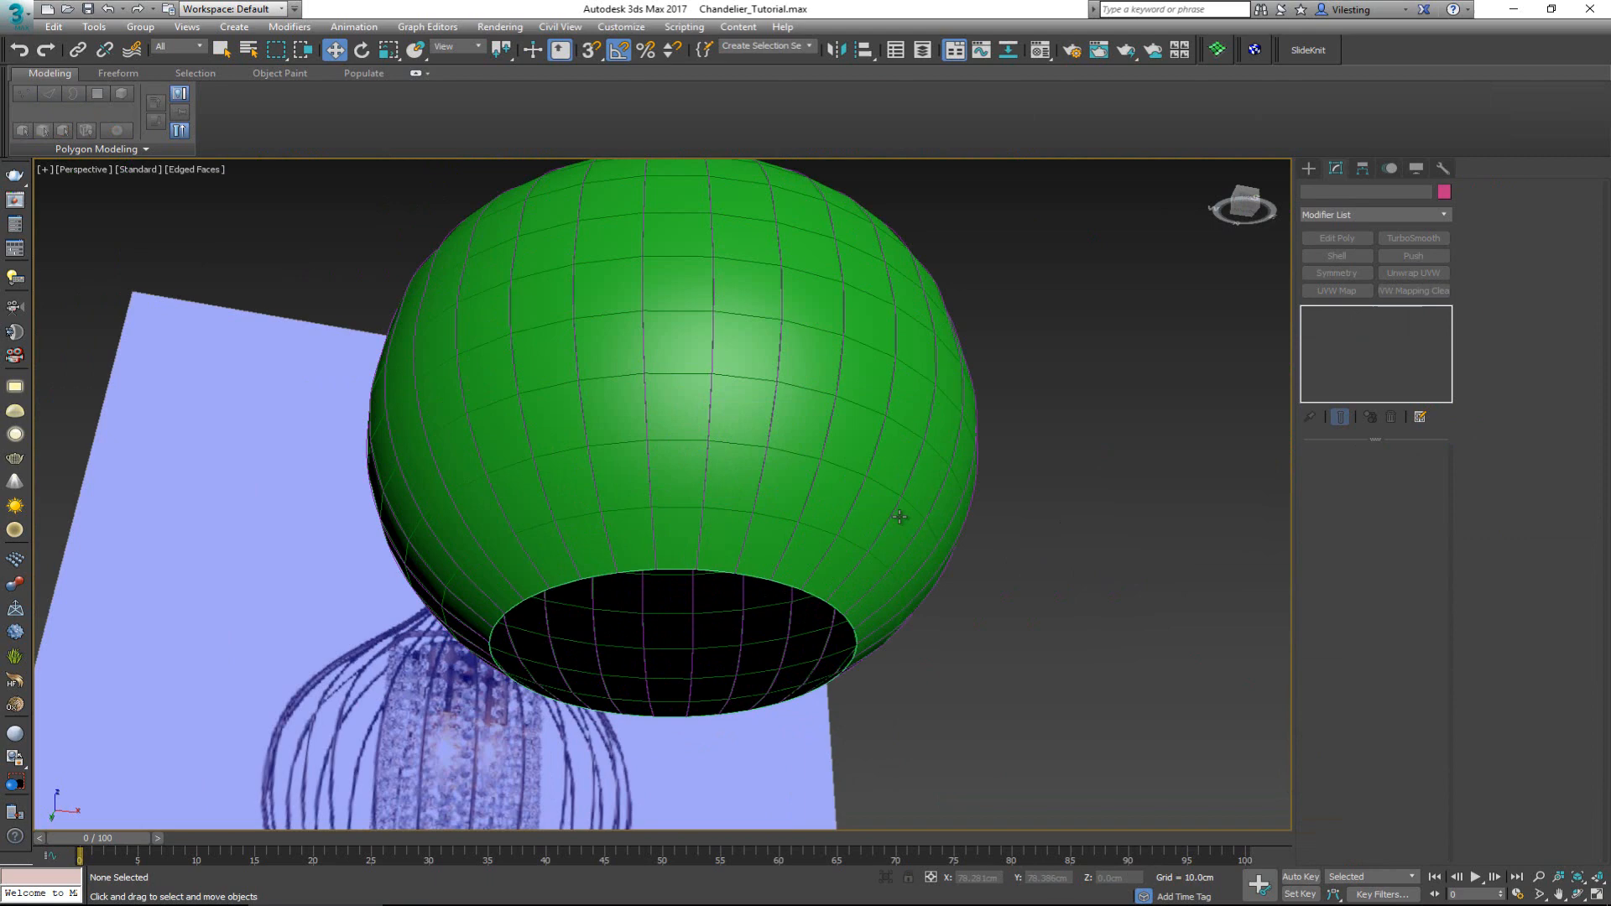
- Hide the reshaped sphere so only the extracted splines remain with the reference plane
click(837, 496)
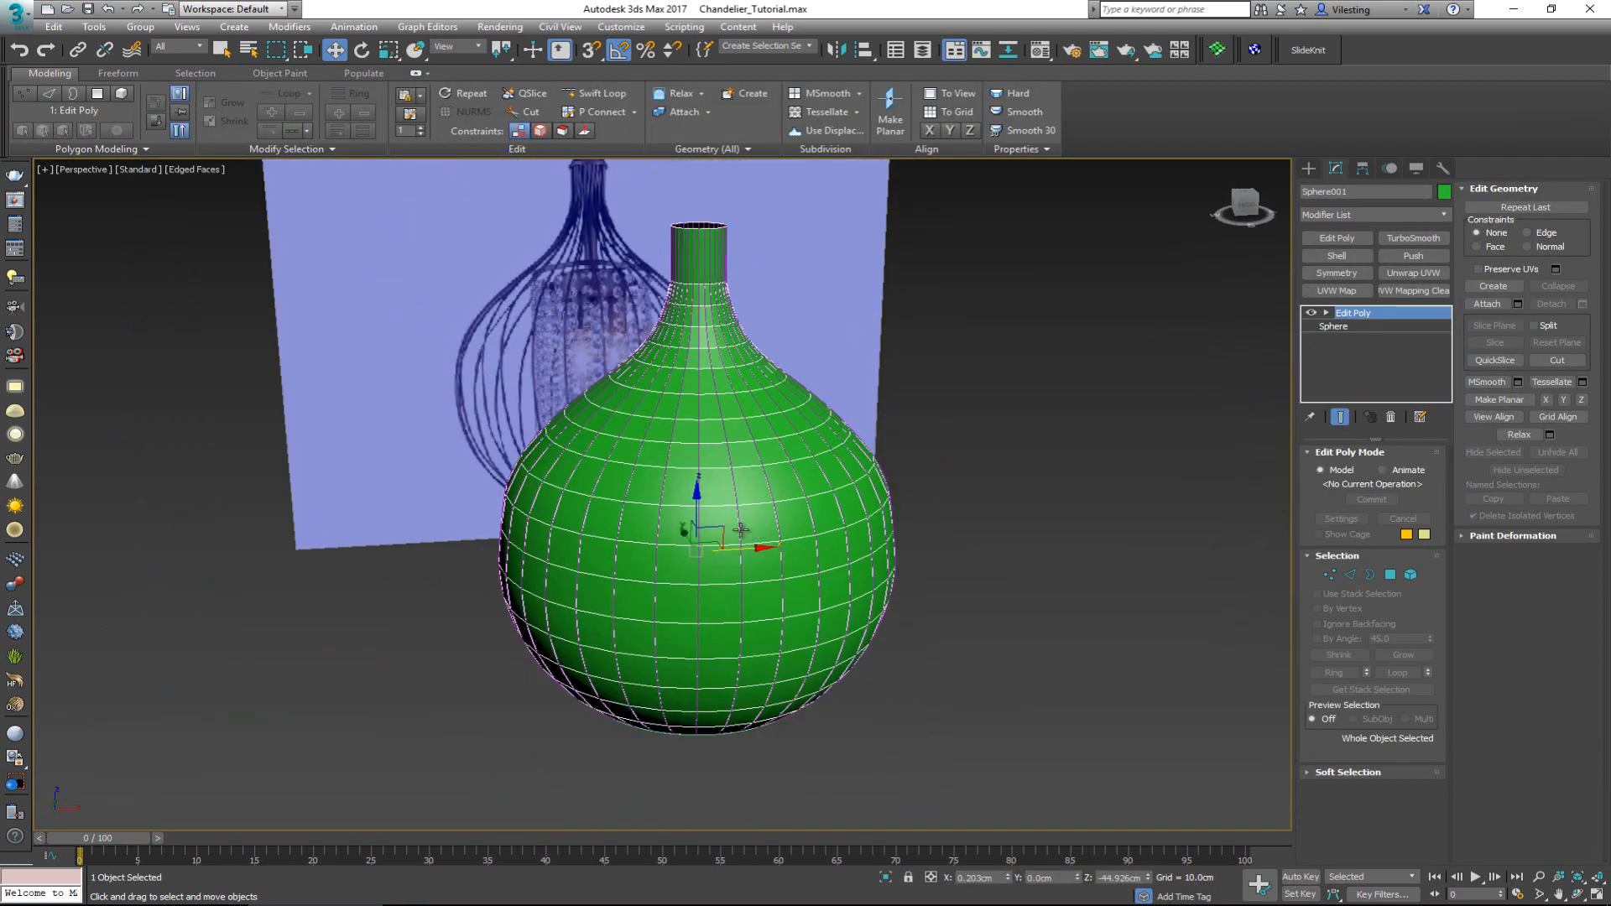
right_click(772, 501)
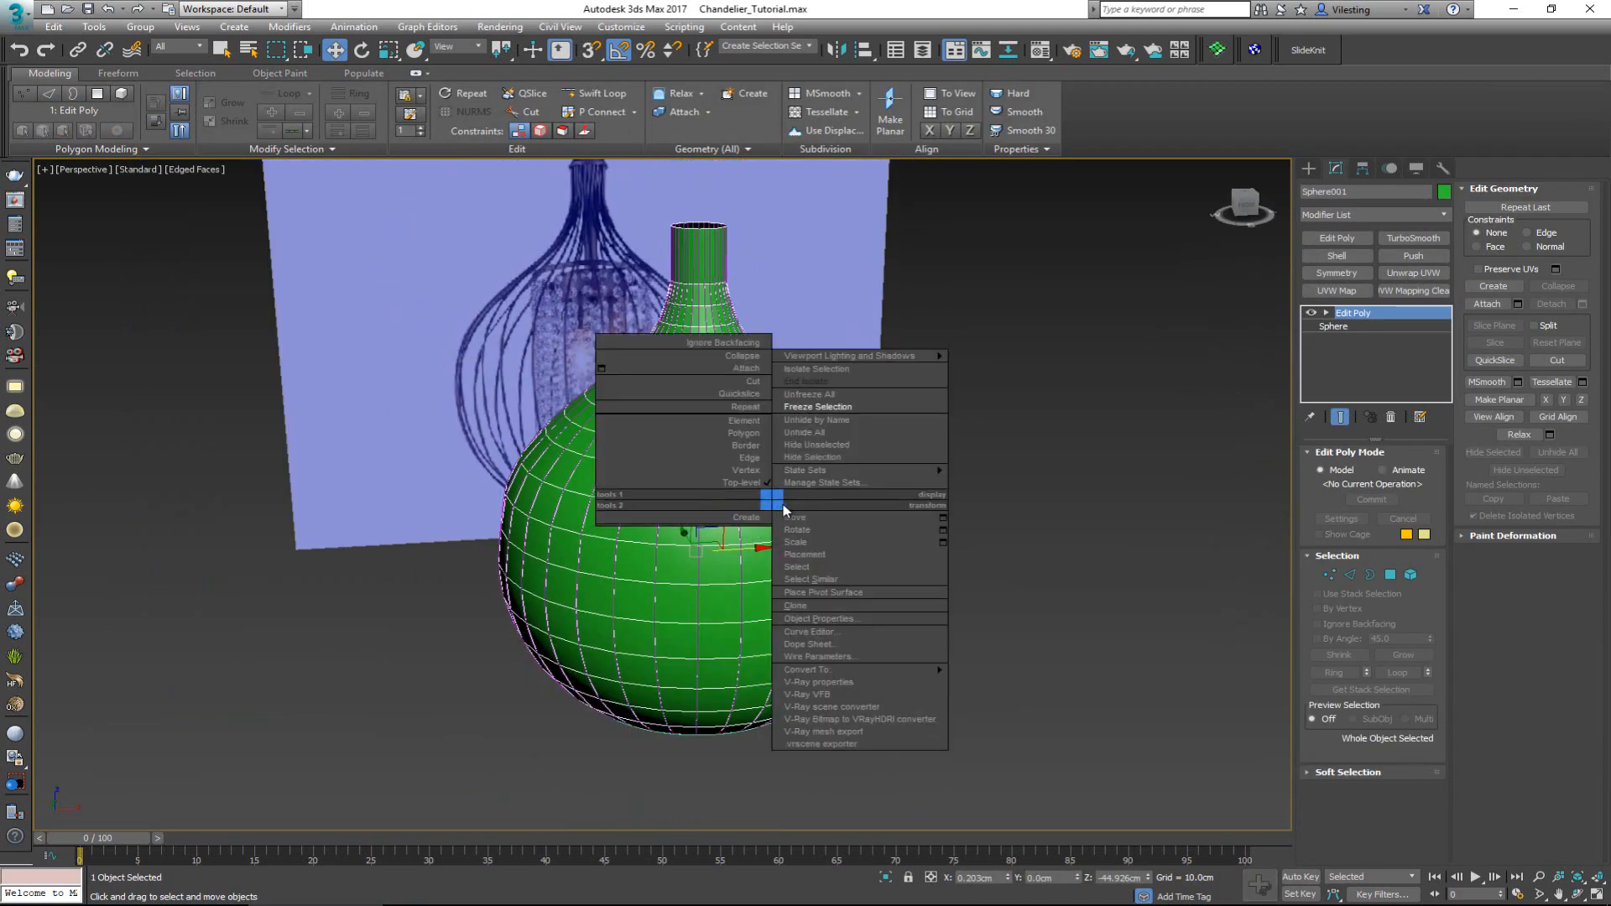
click(820, 457)
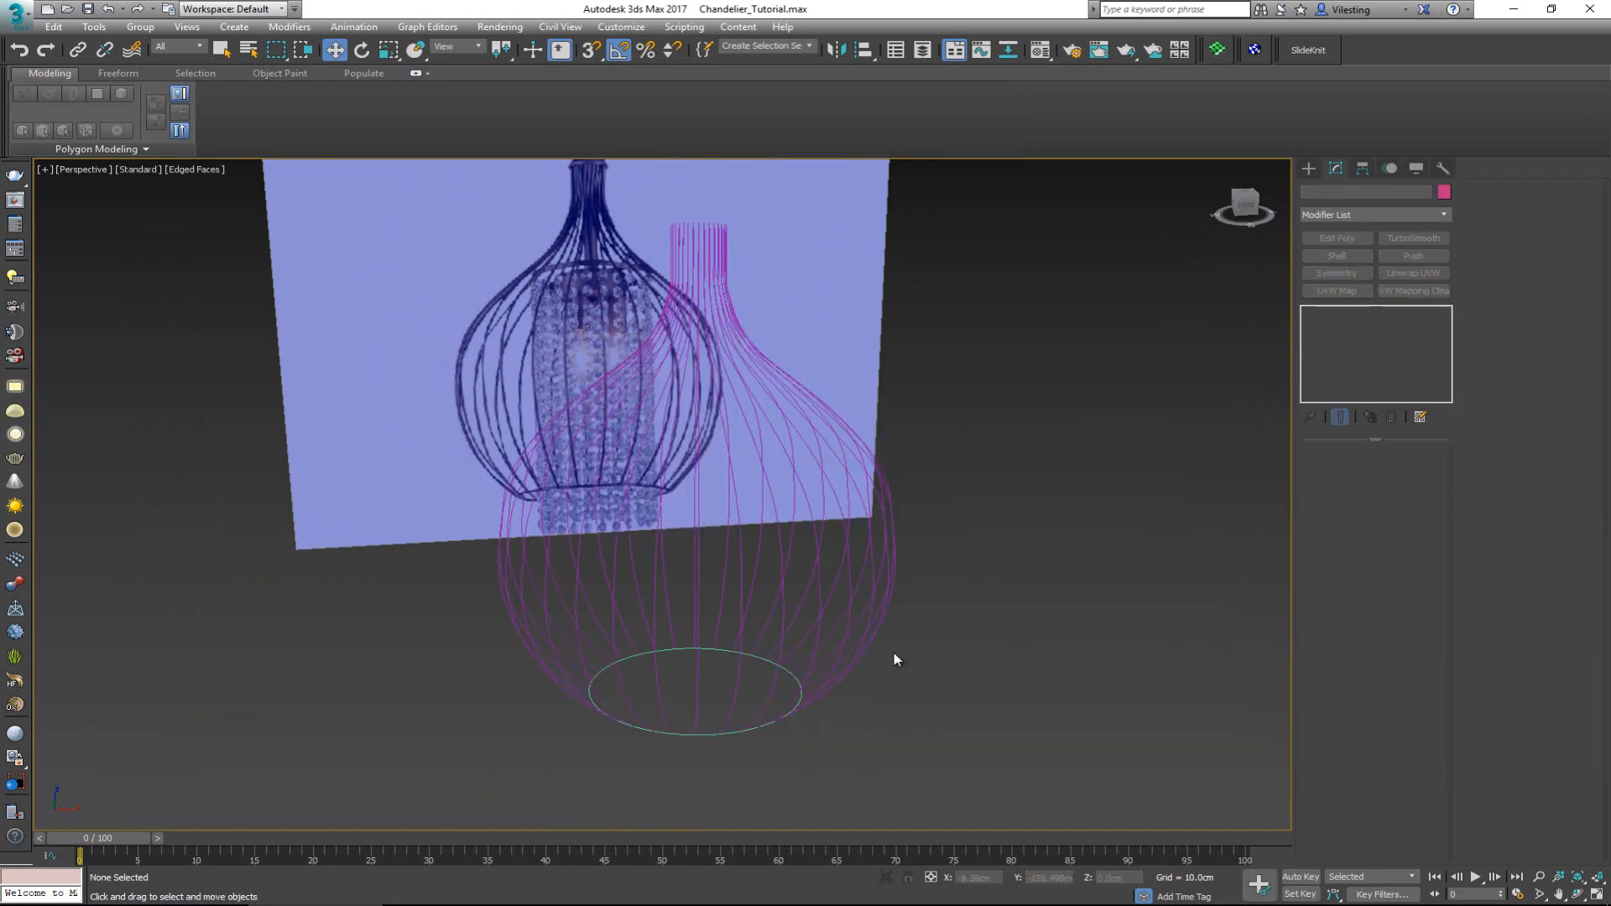
- Compare the Bars_01 splines with the reference chandelier in the perspective and front views
mouse_move(895, 659)
alt+middle_down()
mouse_move(787, 601)
mouse_move(863, 582)
mouse_move(912, 644)
alt+middle_up()
drag(983, 545, 893, 569)
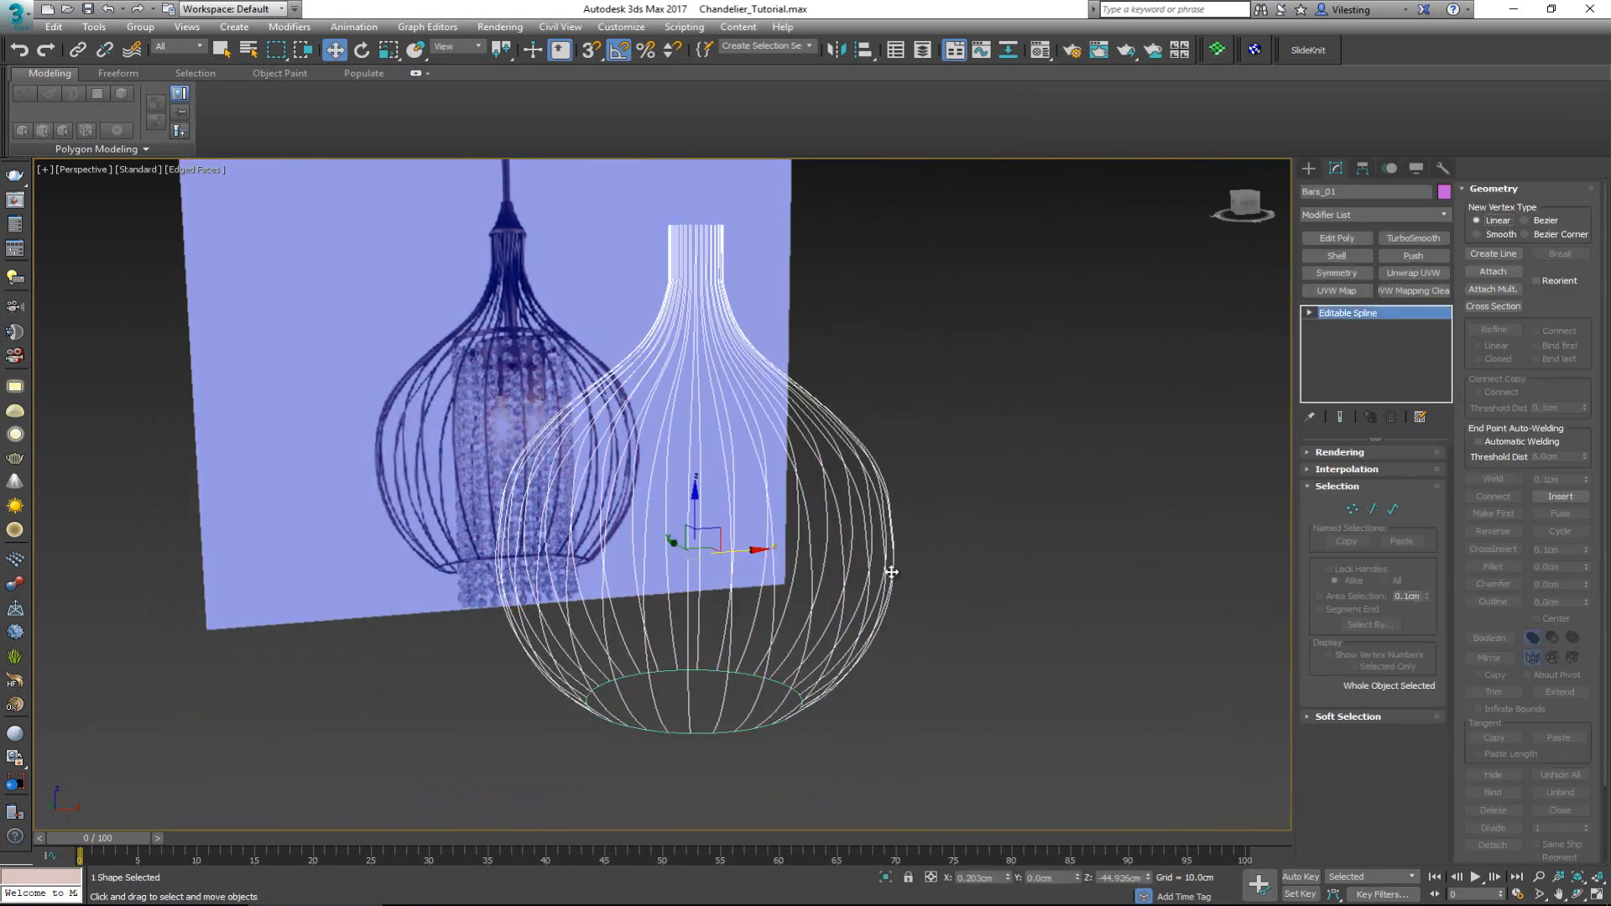
alt+middle_drag(894, 615, 874, 602)
scroll(819, 558, up, 3)
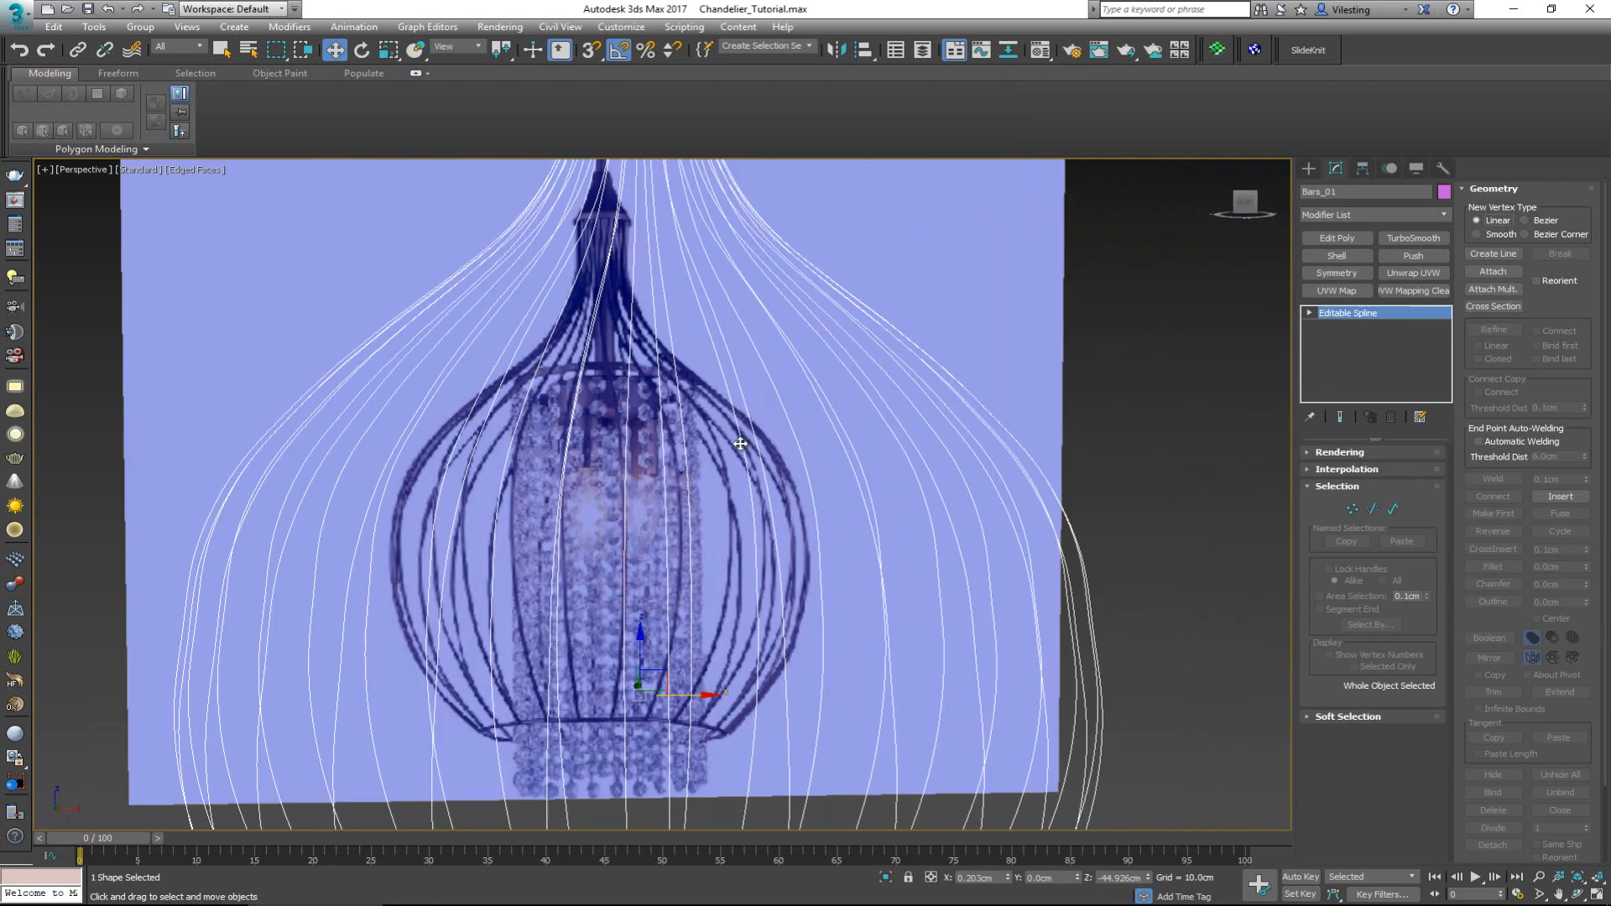
scroll(797, 579, down, 3)
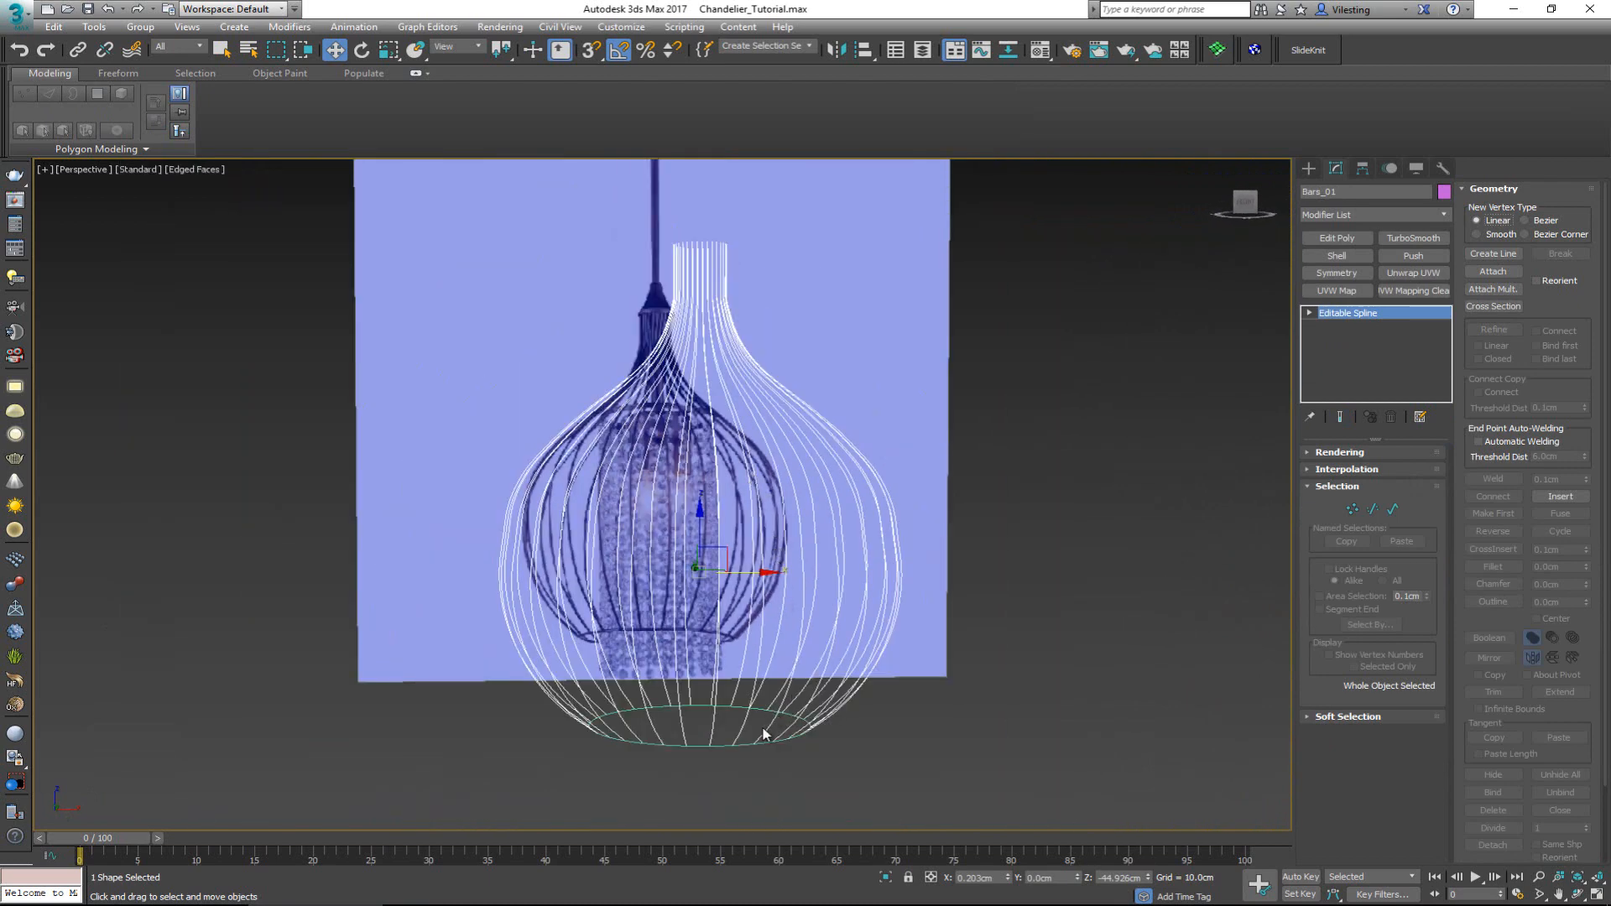
key(alt+w)
scroll(931, 403, down, 3)
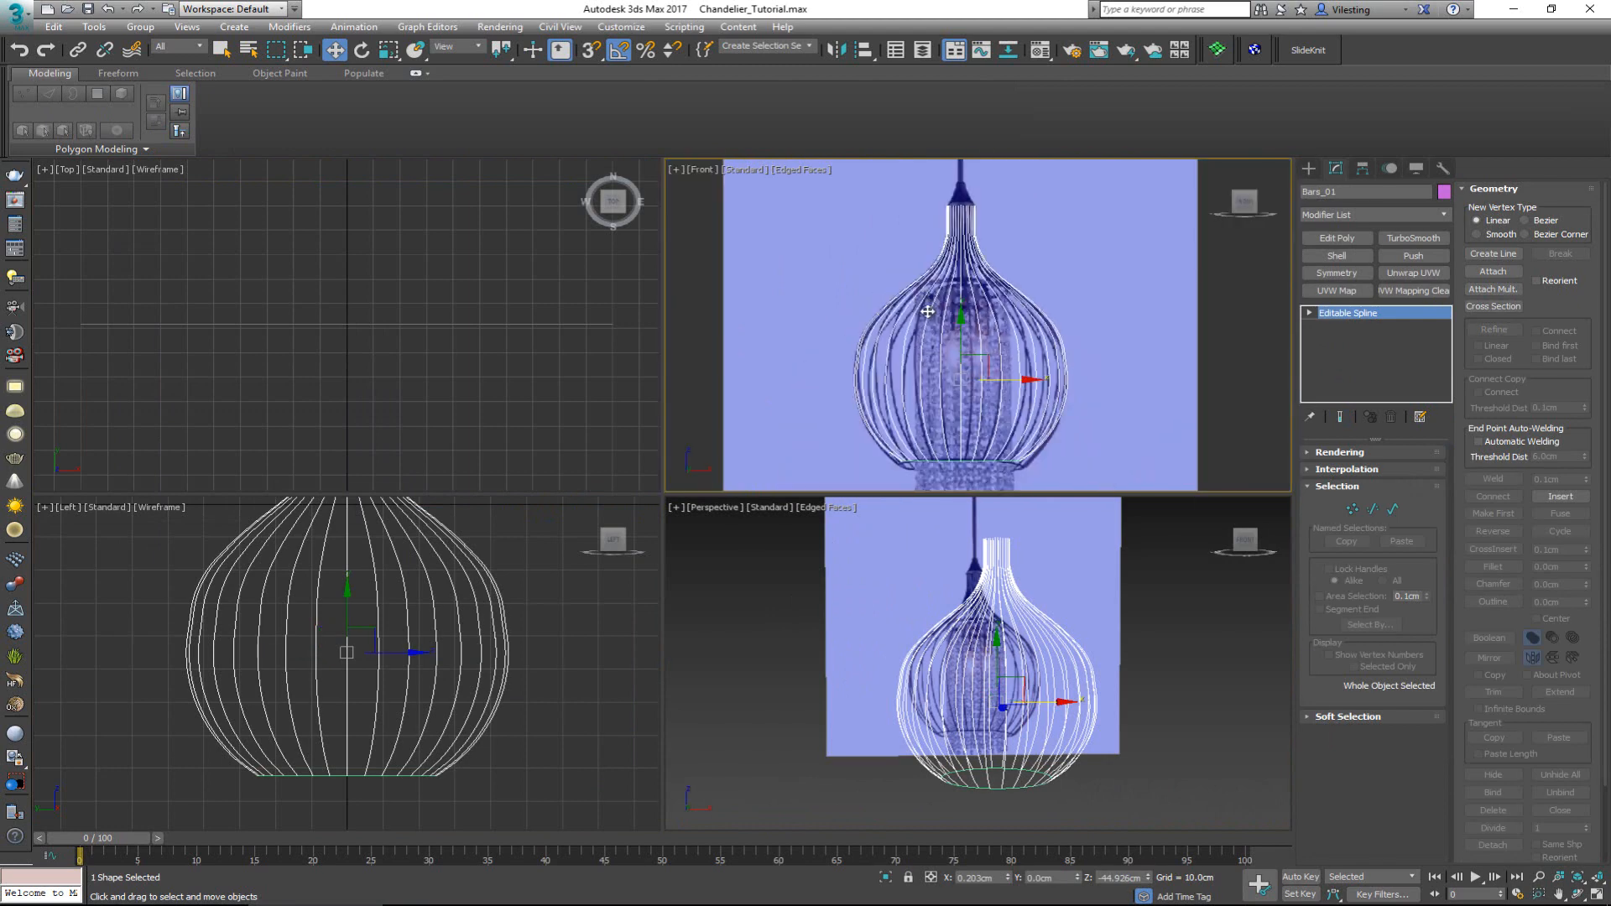
key(alt+w)
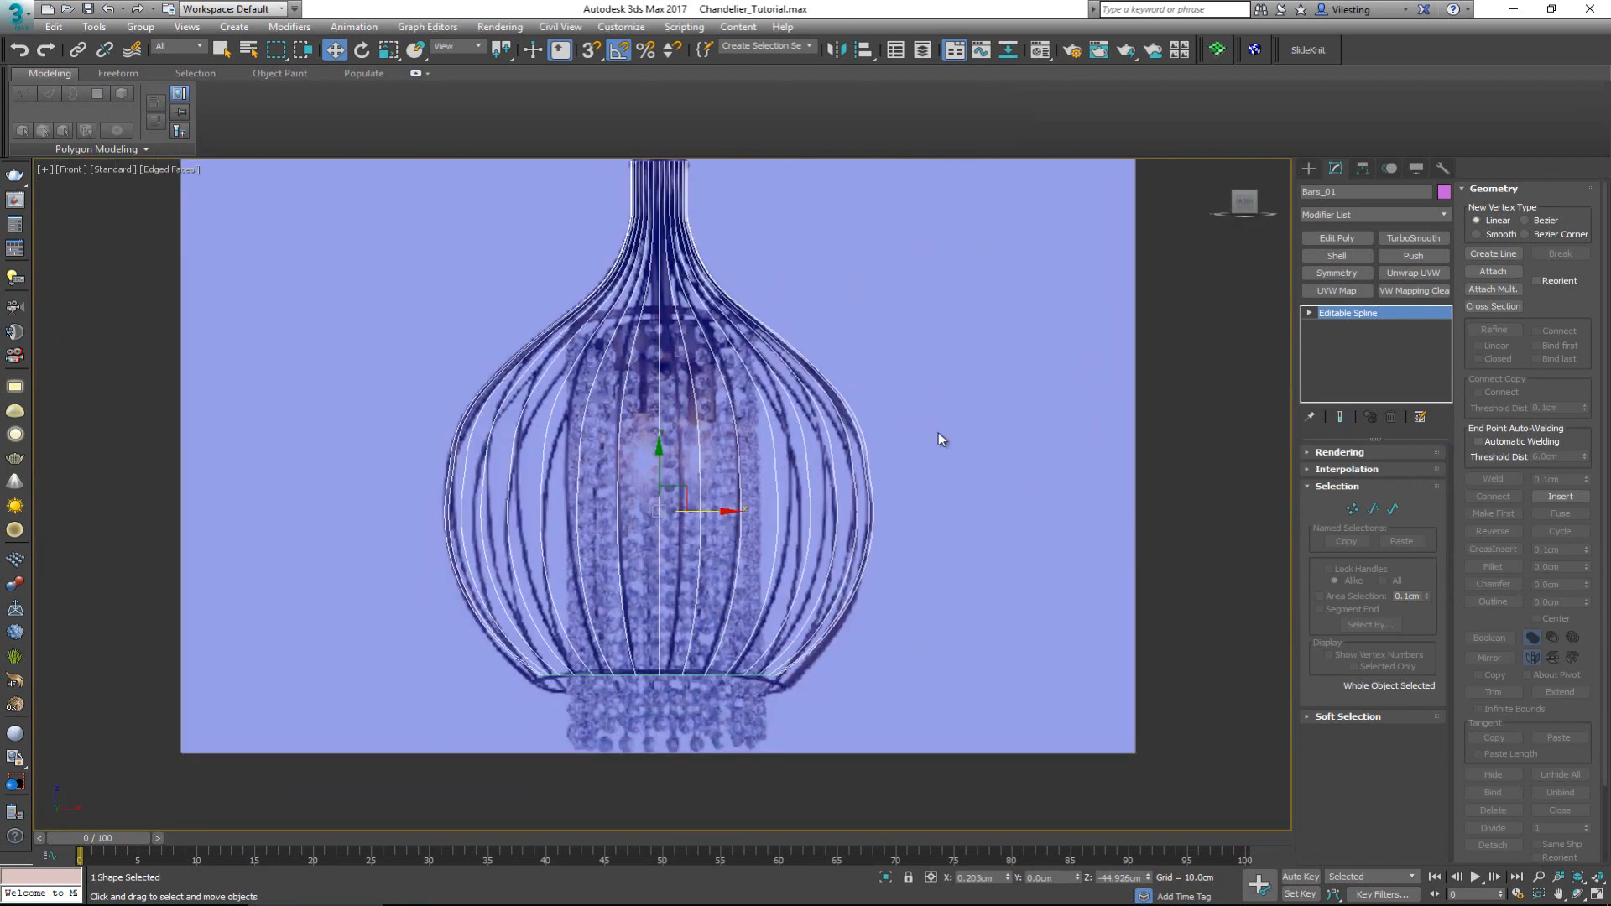
- Enable the Bars_01 splines in the renderer and viewport with a radial thickness of 1.0 cm
click(938, 431)
click(663, 479)
click(1357, 454)
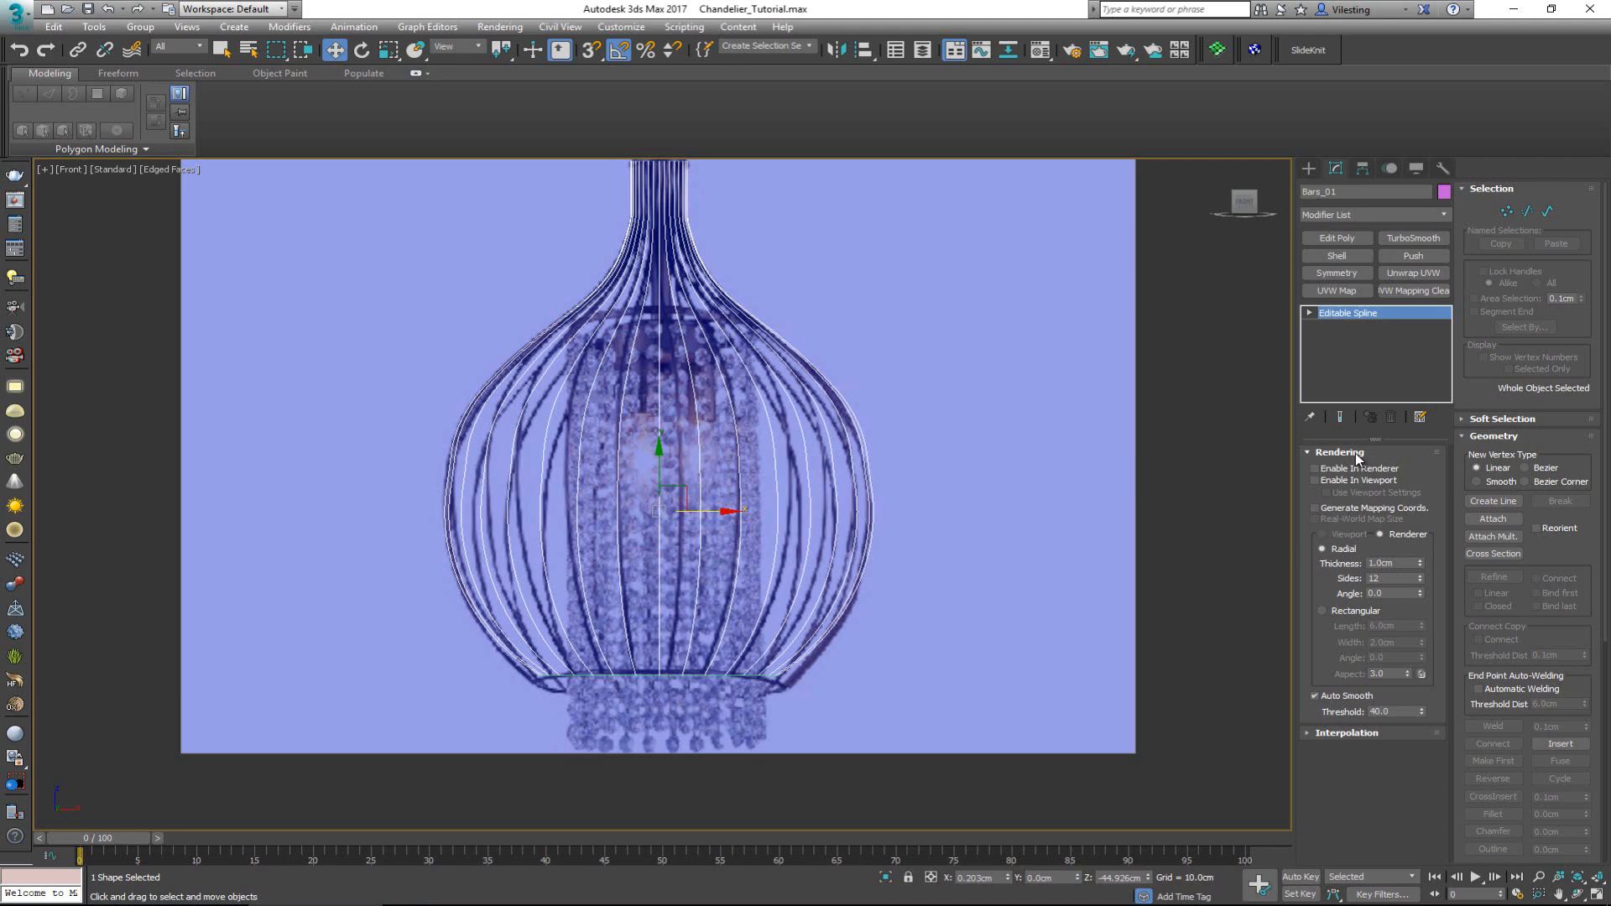
click(1351, 469)
click(1350, 480)
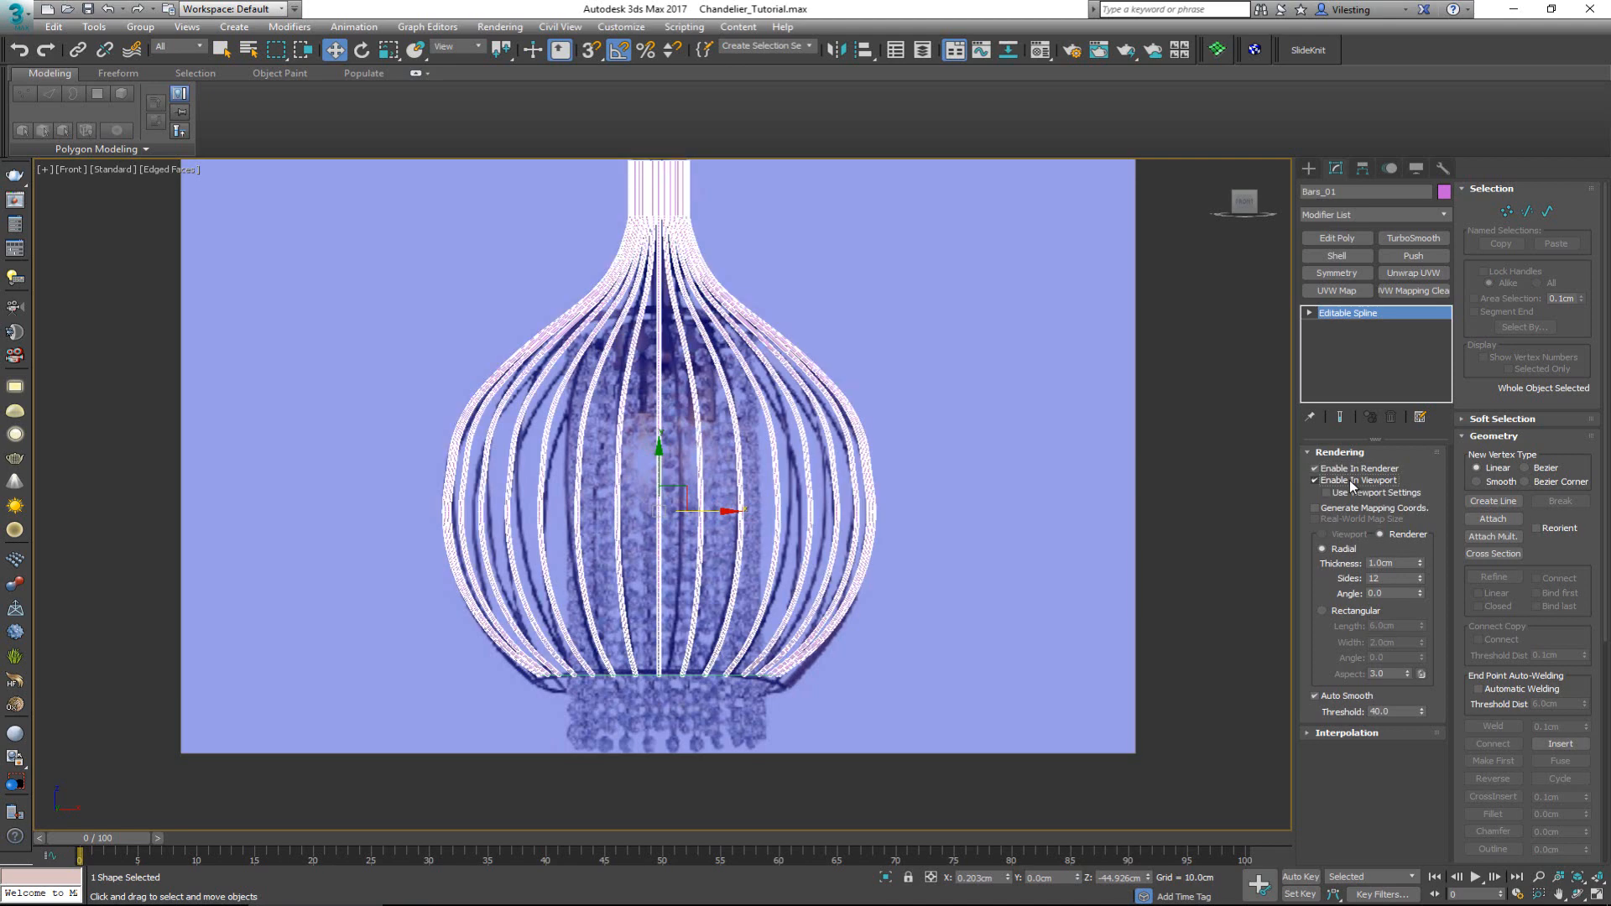
scroll(615, 468, up, 6)
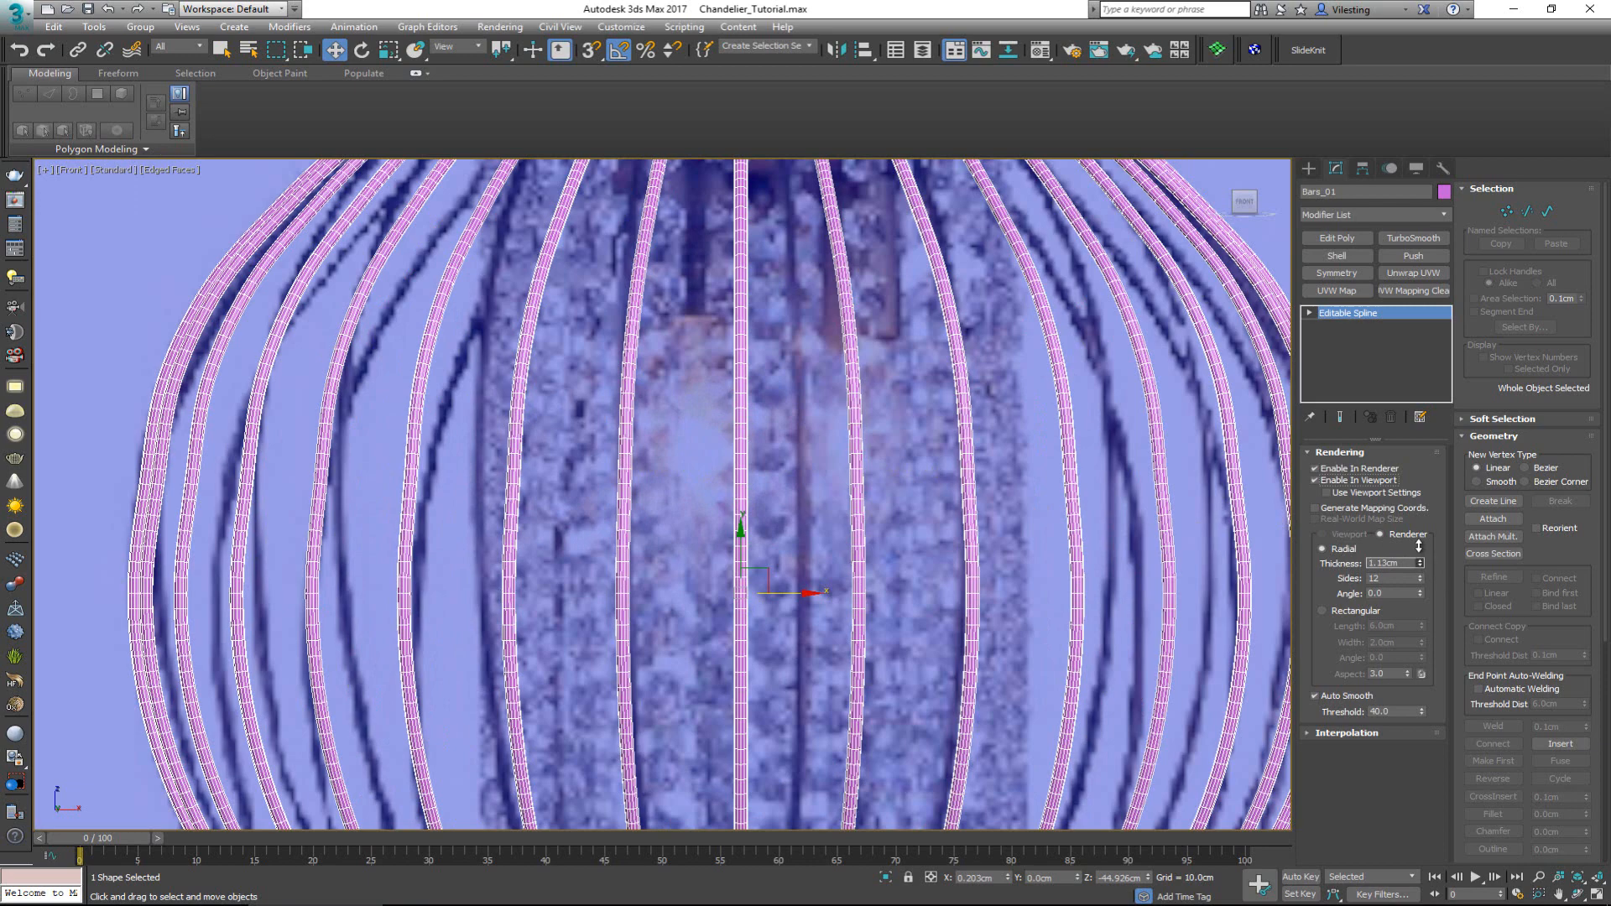
mouse_move(1418, 547)
mouse_down()
mouse_move(1414, 508)
mouse_move(1414, 534)
mouse_up()
- Deselect the bars and turn off edged faces in the maximized perspective view
scroll(777, 406, down, 4)
key(alt+w)
middle_click(960, 685)
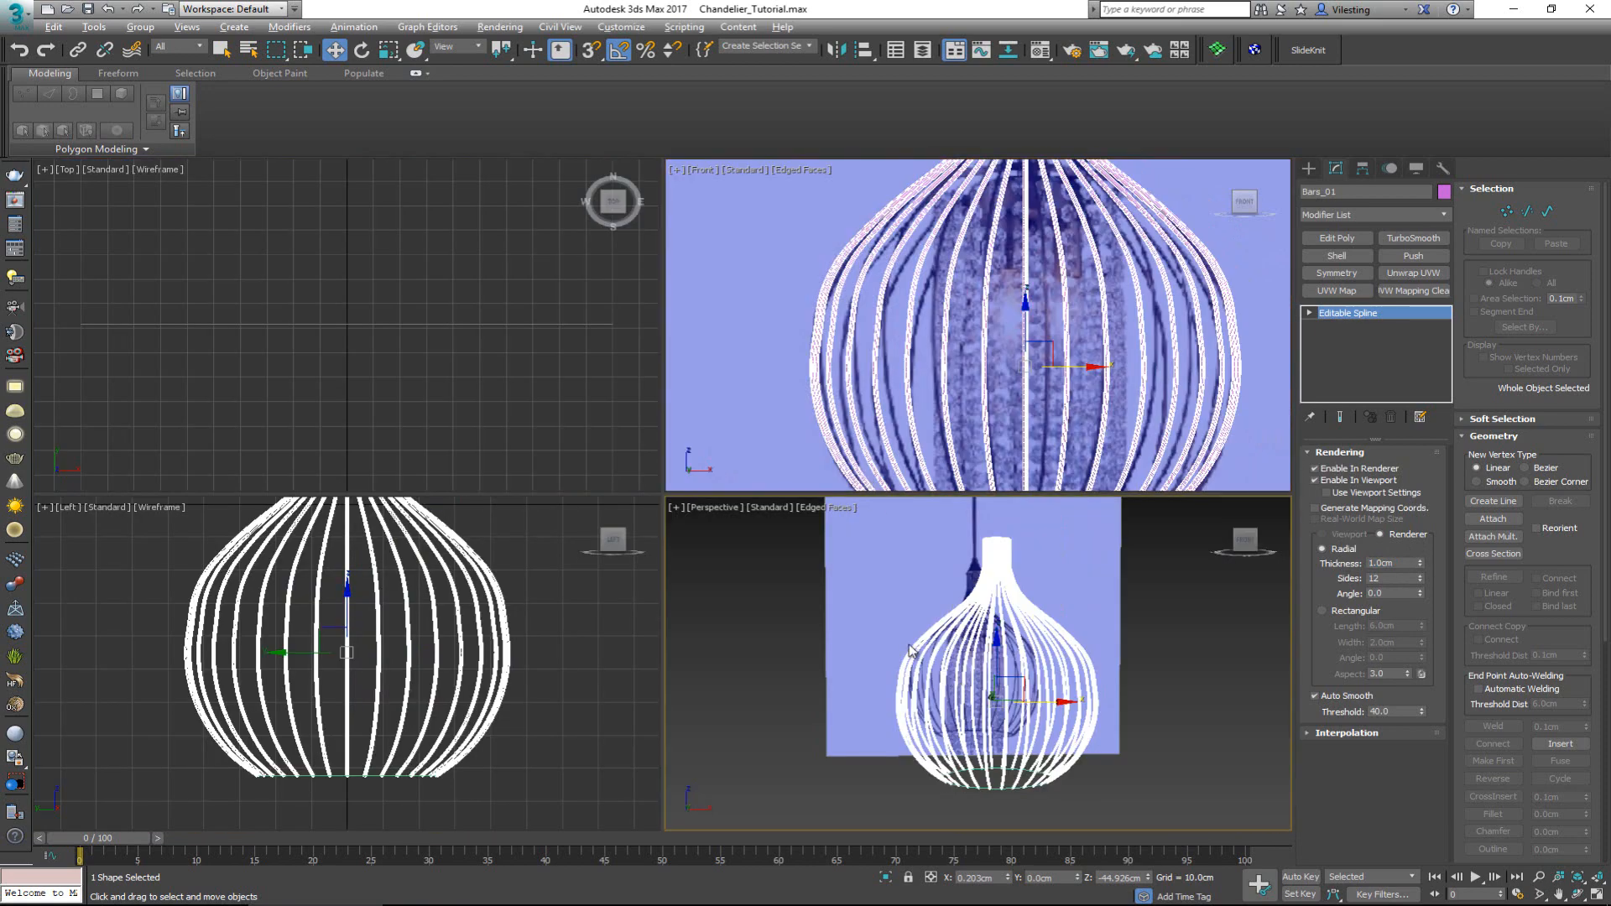
key(alt+w)
alt+middle_drag(747, 537, 822, 555)
click(1050, 502)
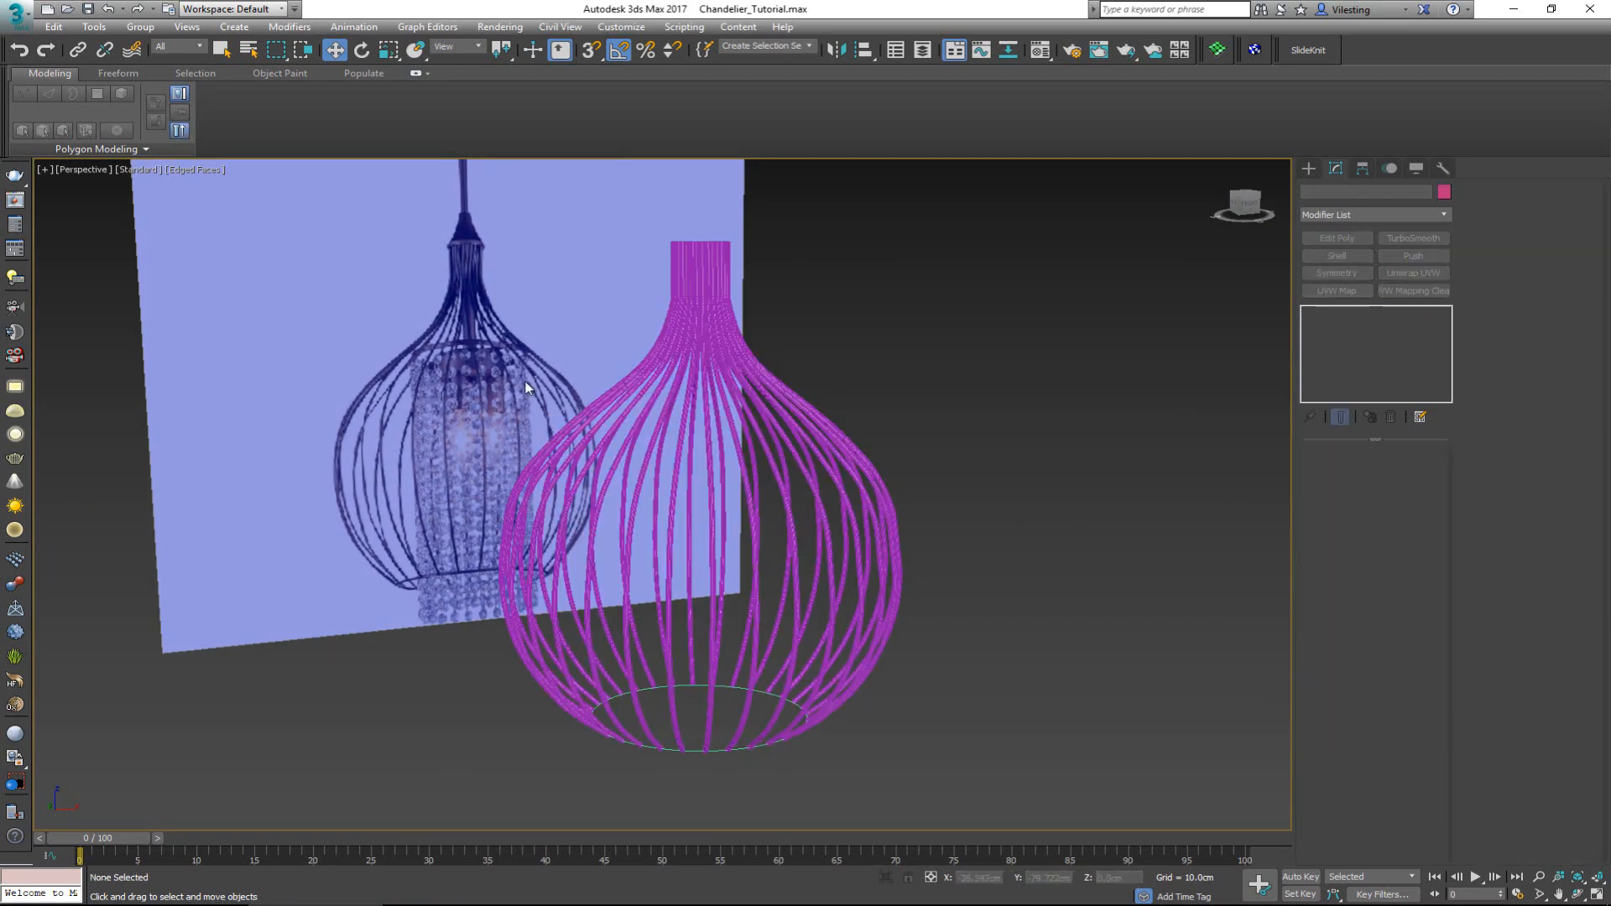
key(F4)
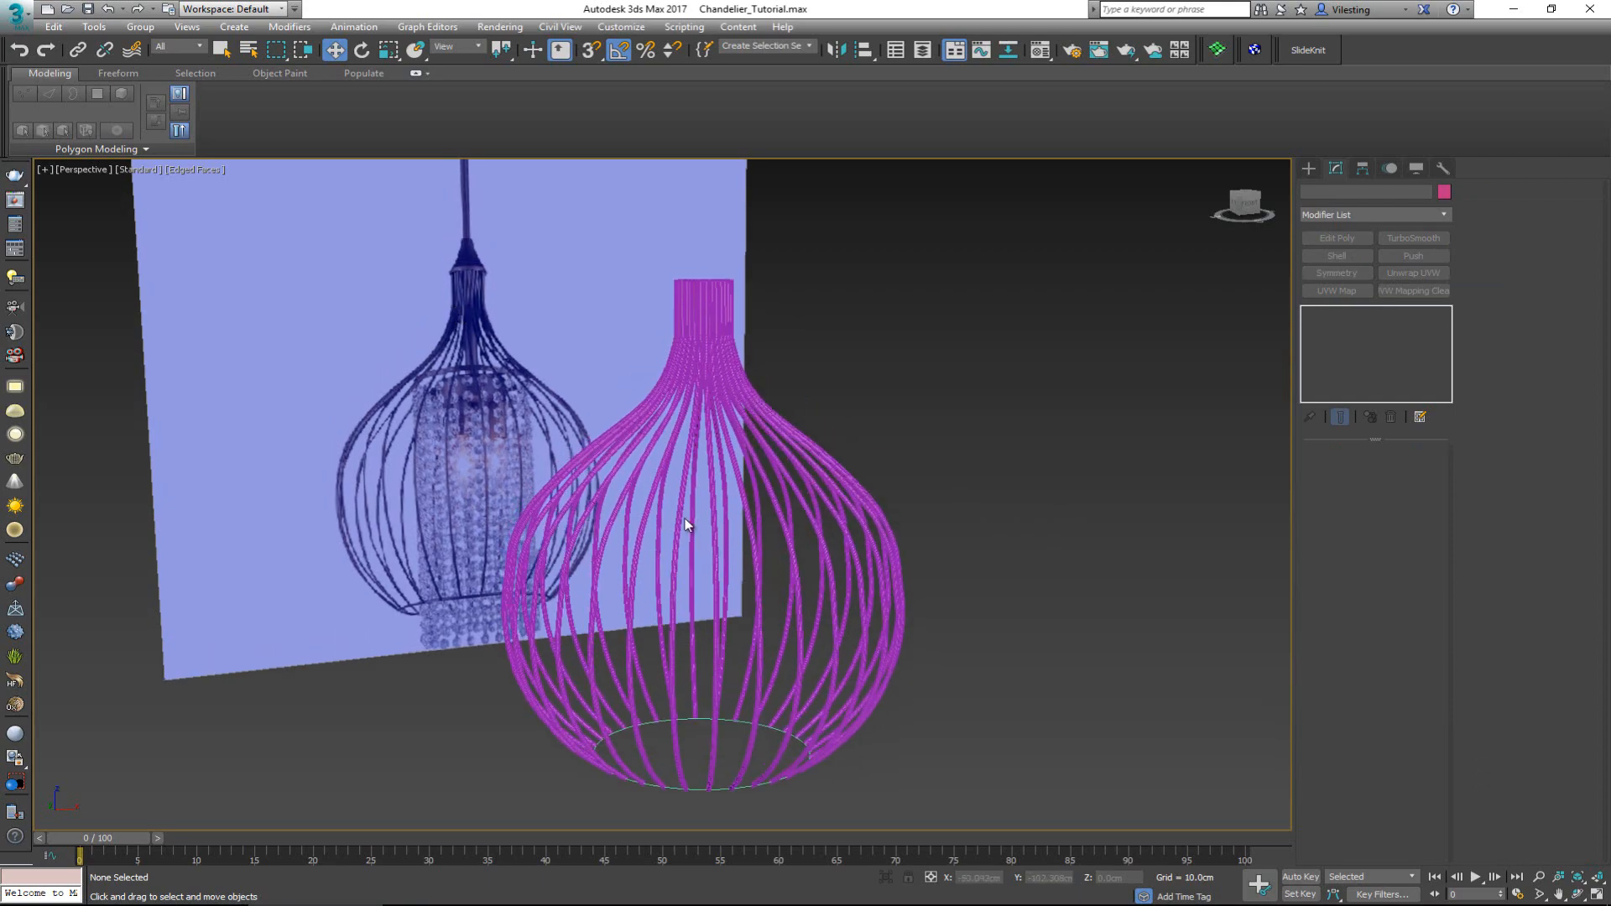
- Enable the cage's bottom ring spline in the renderer and viewport
scroll(685, 520, up, 5)
scroll(683, 565, down, 3)
alt+middle_drag(678, 435, 674, 481)
click(692, 757)
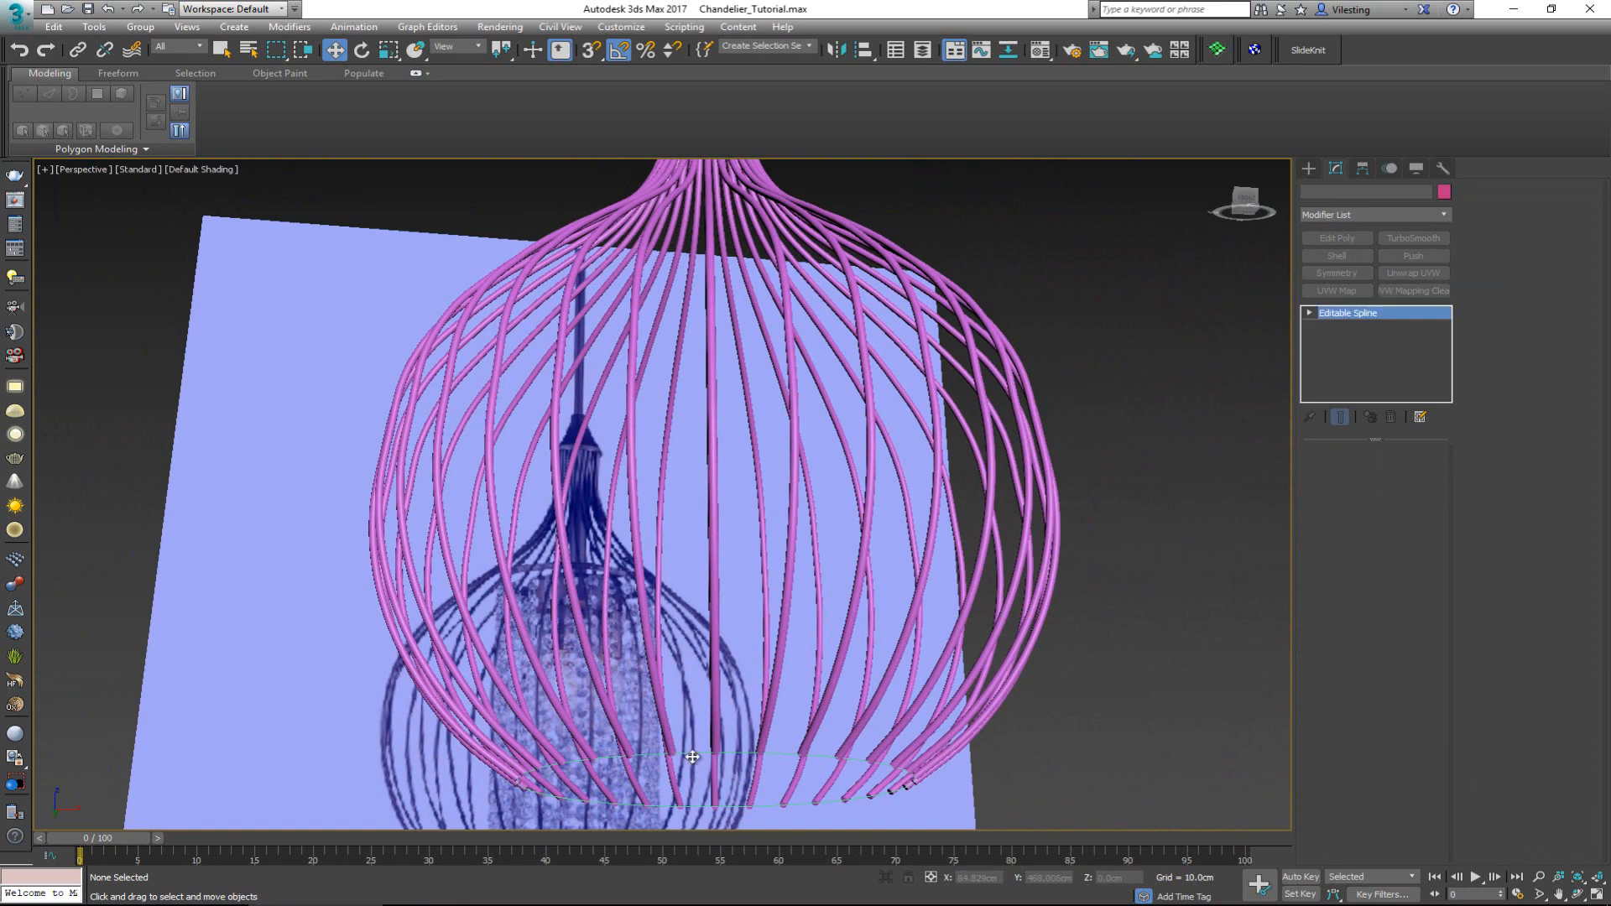
click(1361, 482)
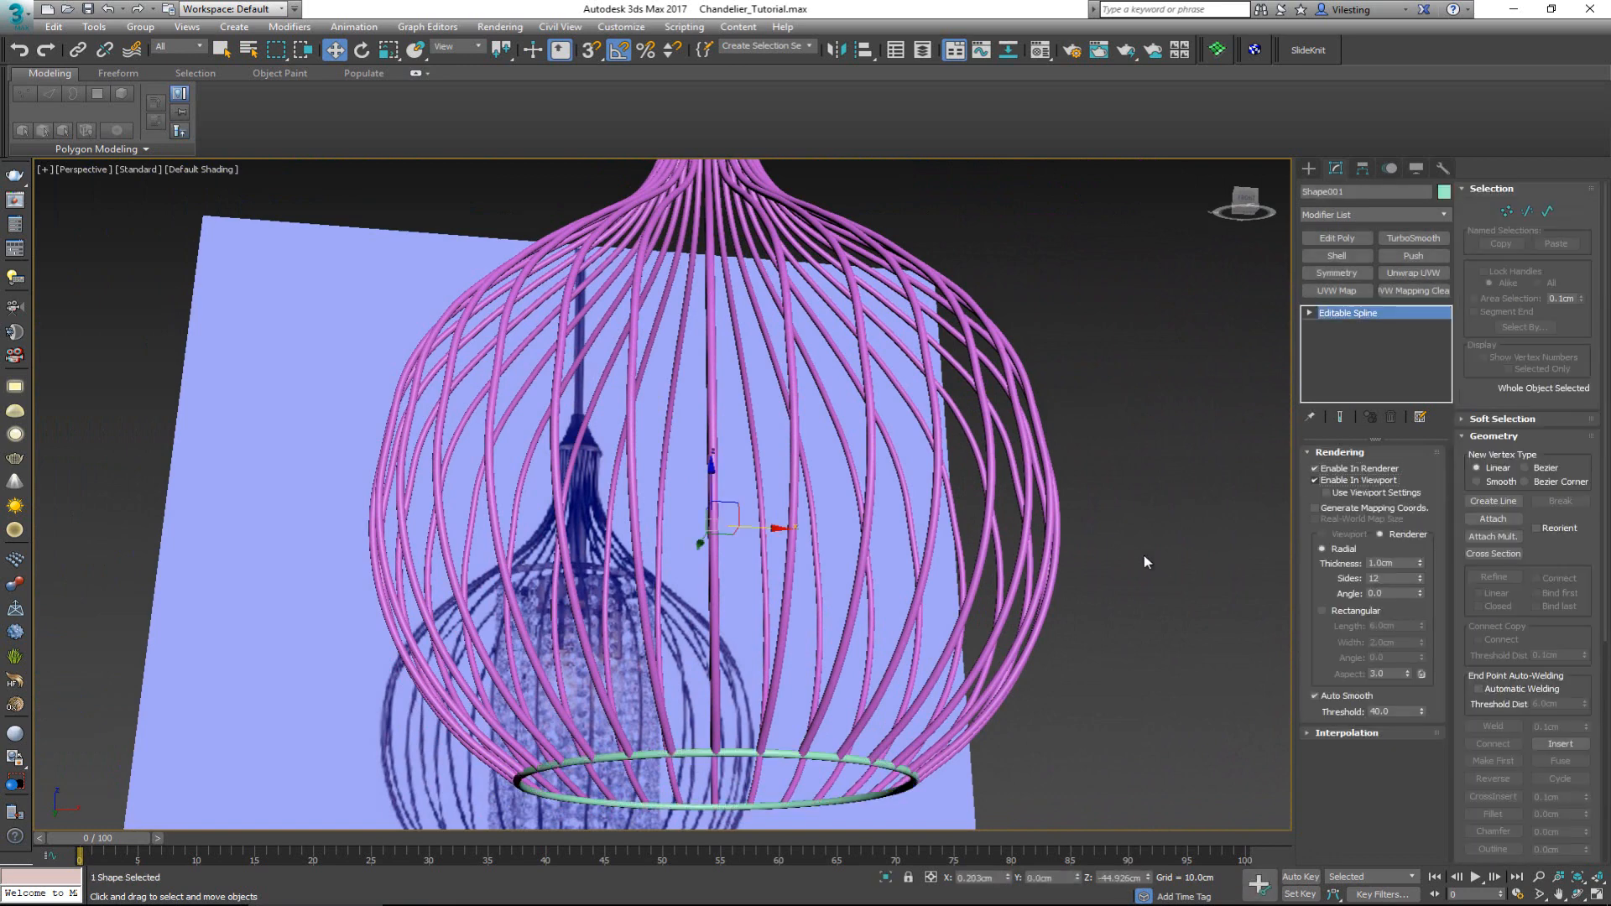
- Set the bottom ring's radial thickness to 1.3 cm
scroll(755, 570, up, 8)
scroll(731, 654, up, 10)
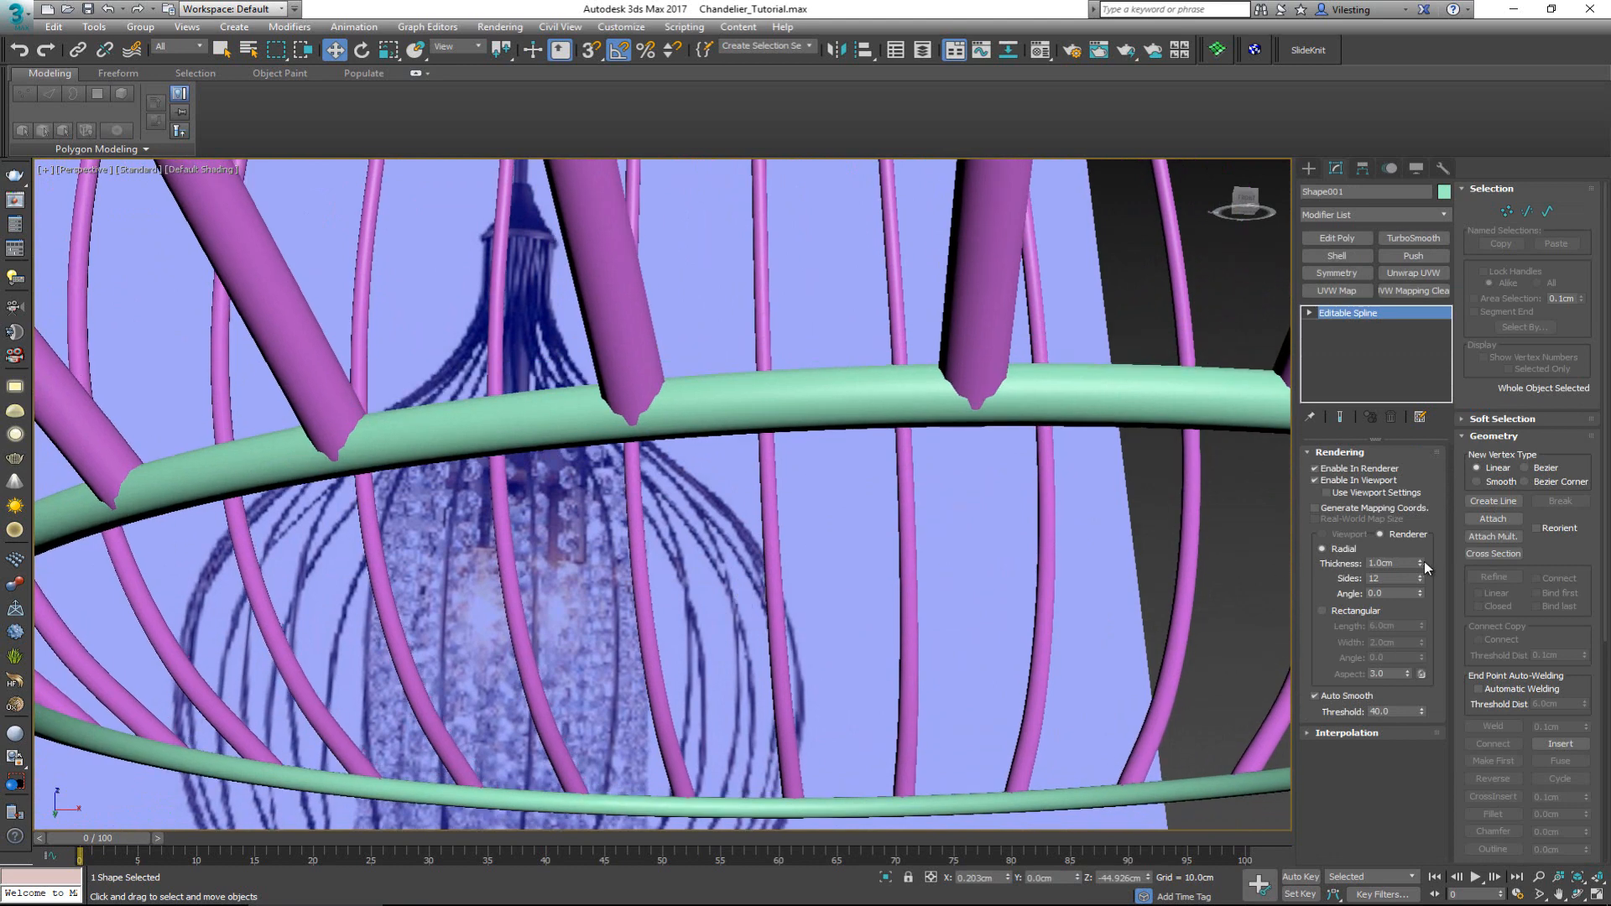
drag(1418, 560, 1418, 559)
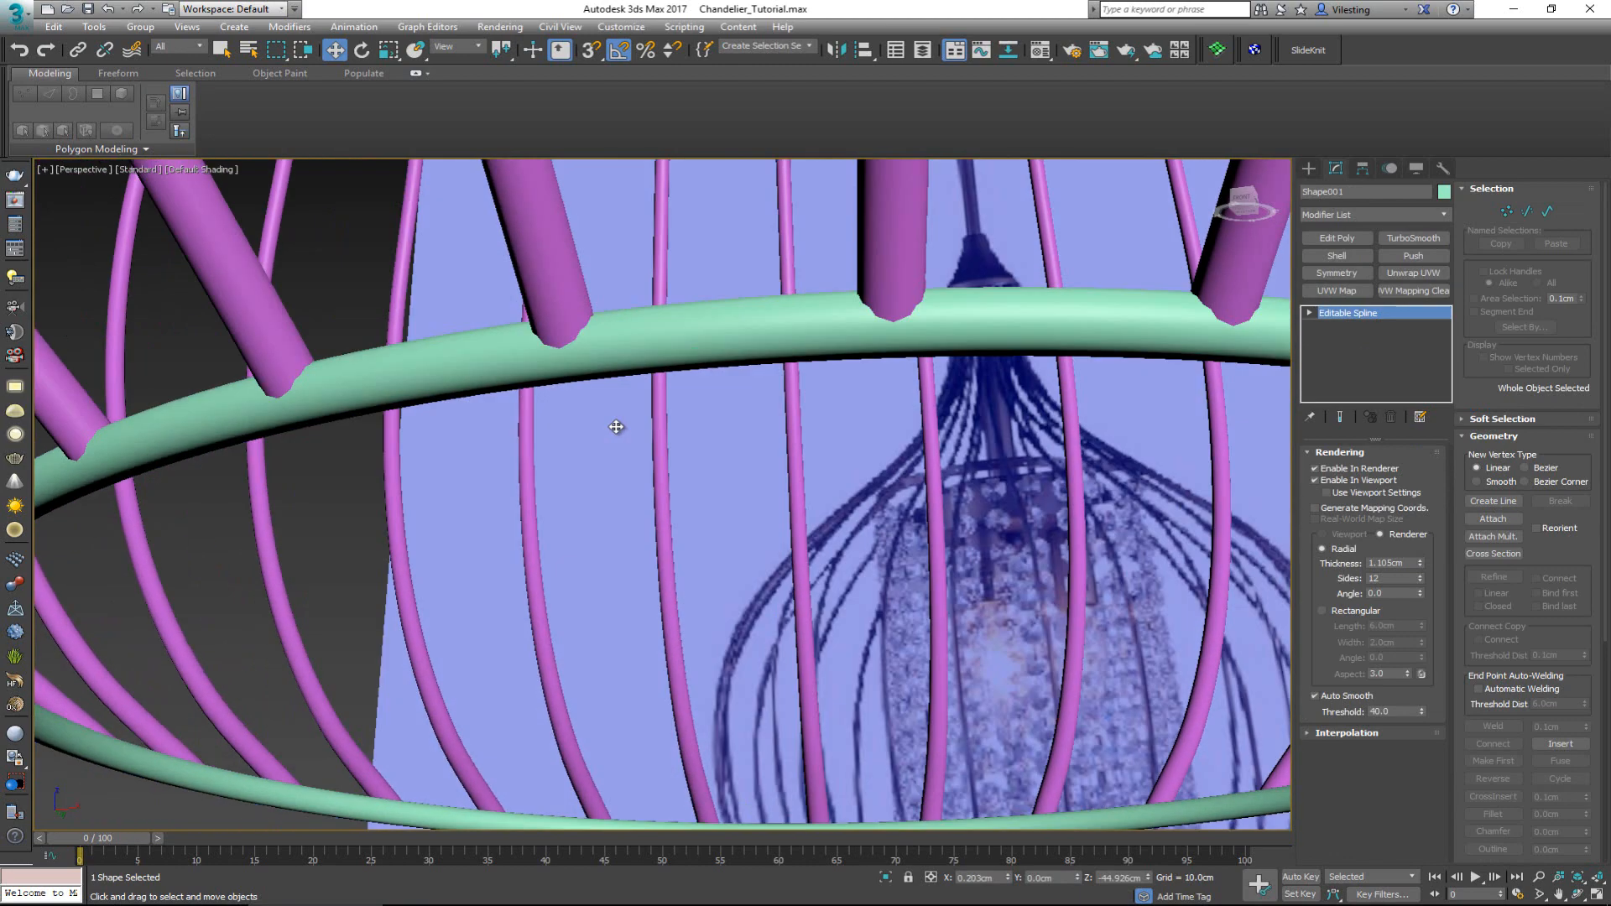
alt+middle_drag(616, 427, 498, 454)
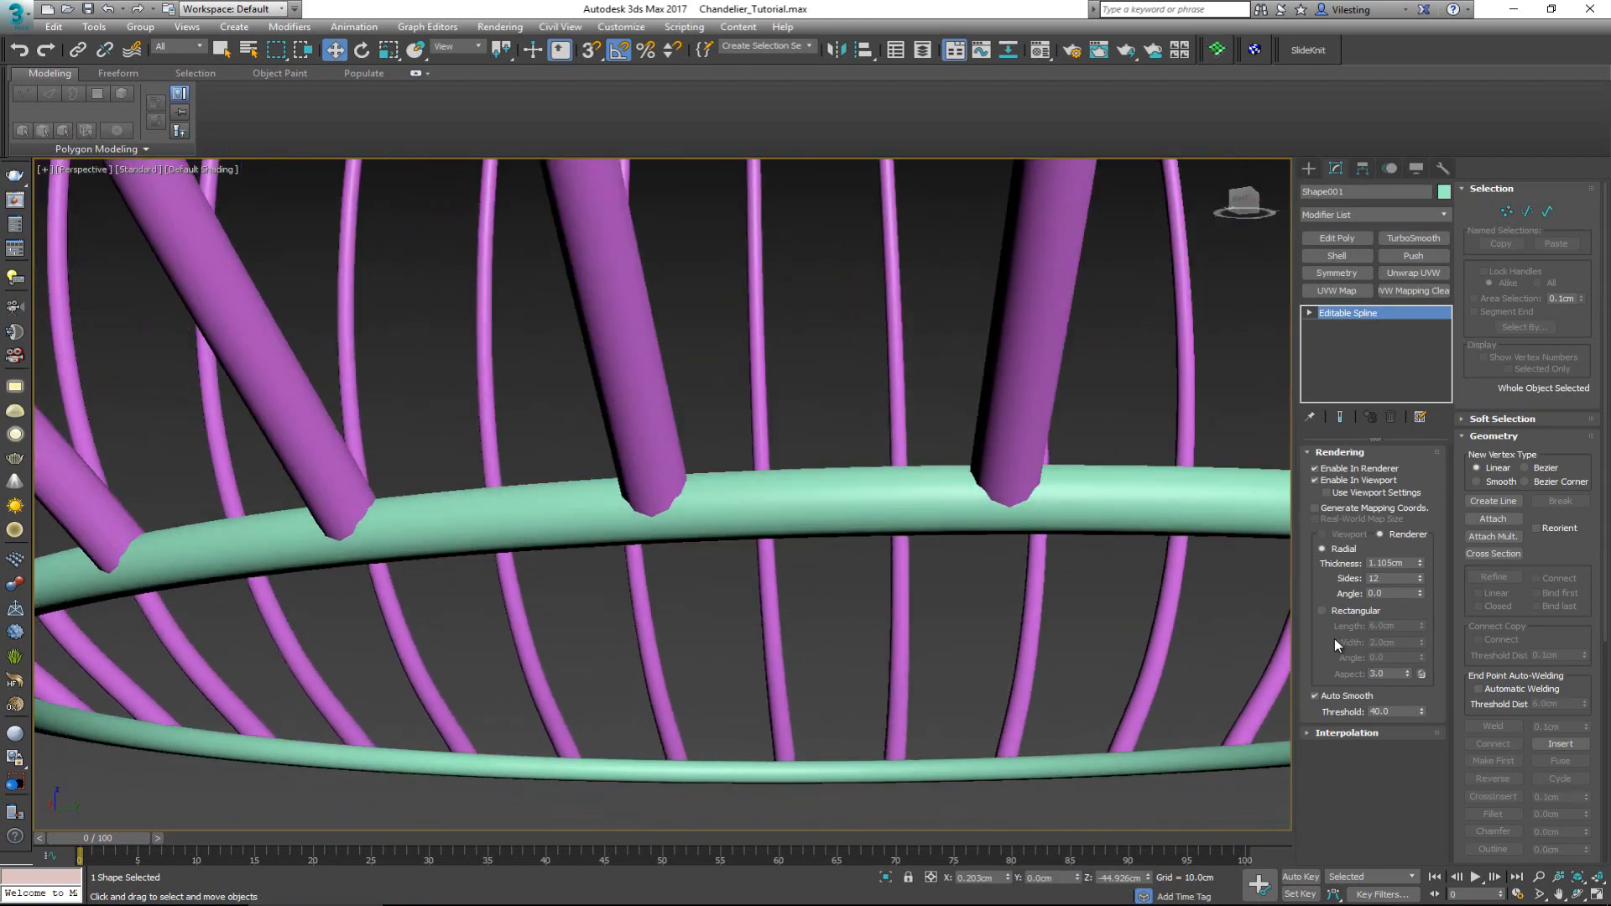
double_click(1397, 563)
text(.3)
key(Return)
scroll(568, 514, down, 10)
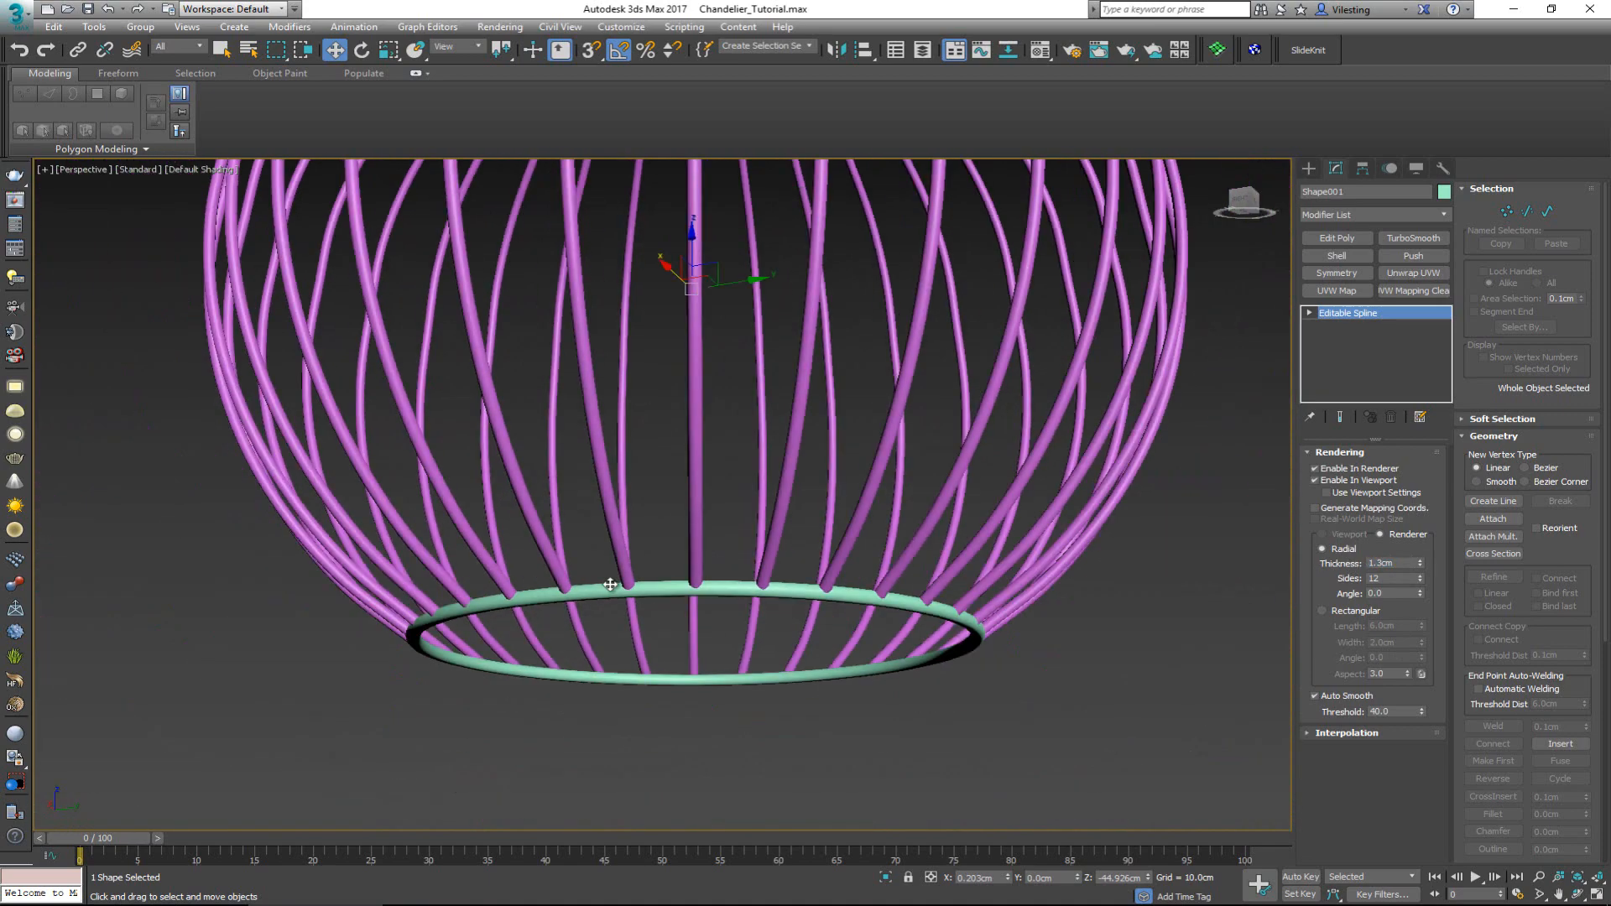
- Select the Bars_01 splines and examine their vertices and fit around the bottom ring
alt+middle_drag(699, 491, 1054, 568)
click(873, 489)
click(928, 475)
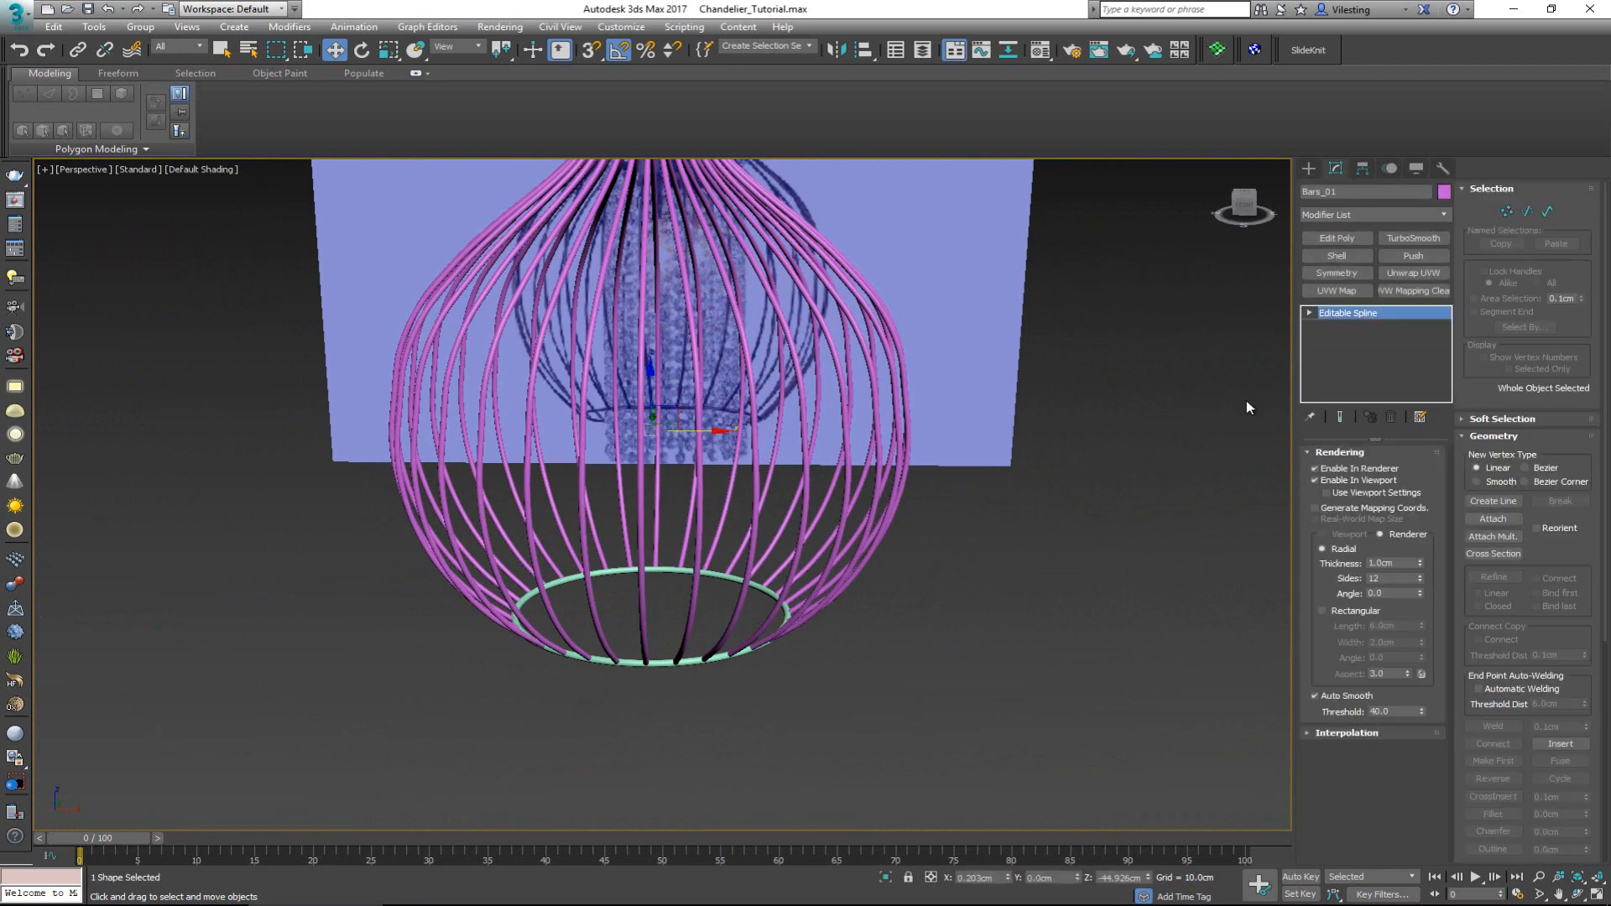
alt+middle_drag(888, 476, 891, 464)
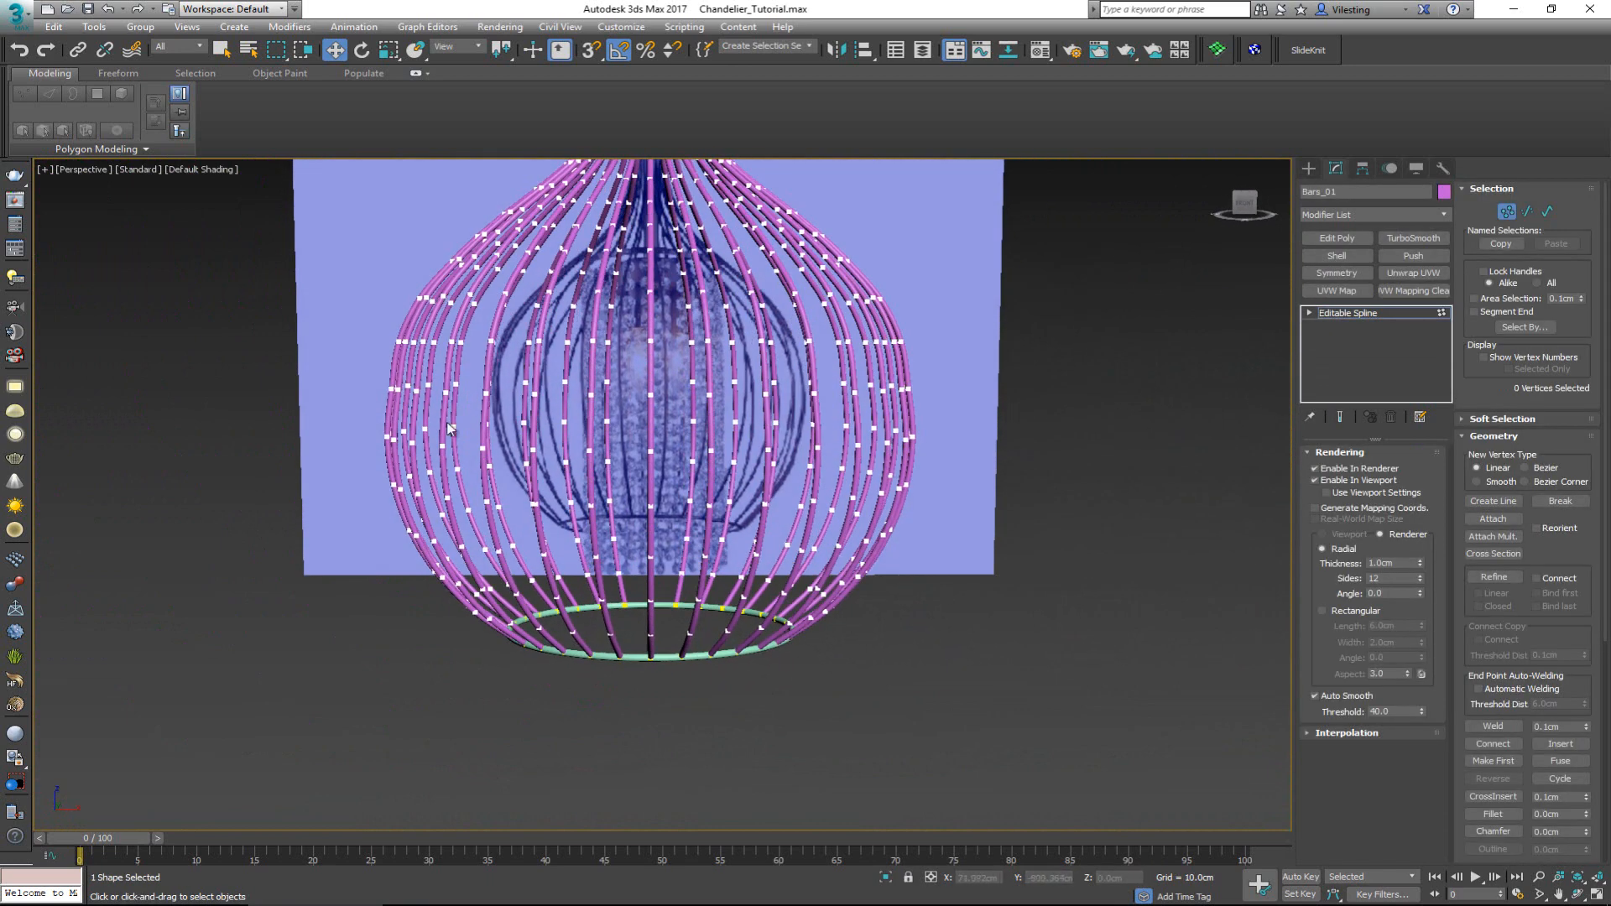
alt+middle_drag(448, 429, 488, 419)
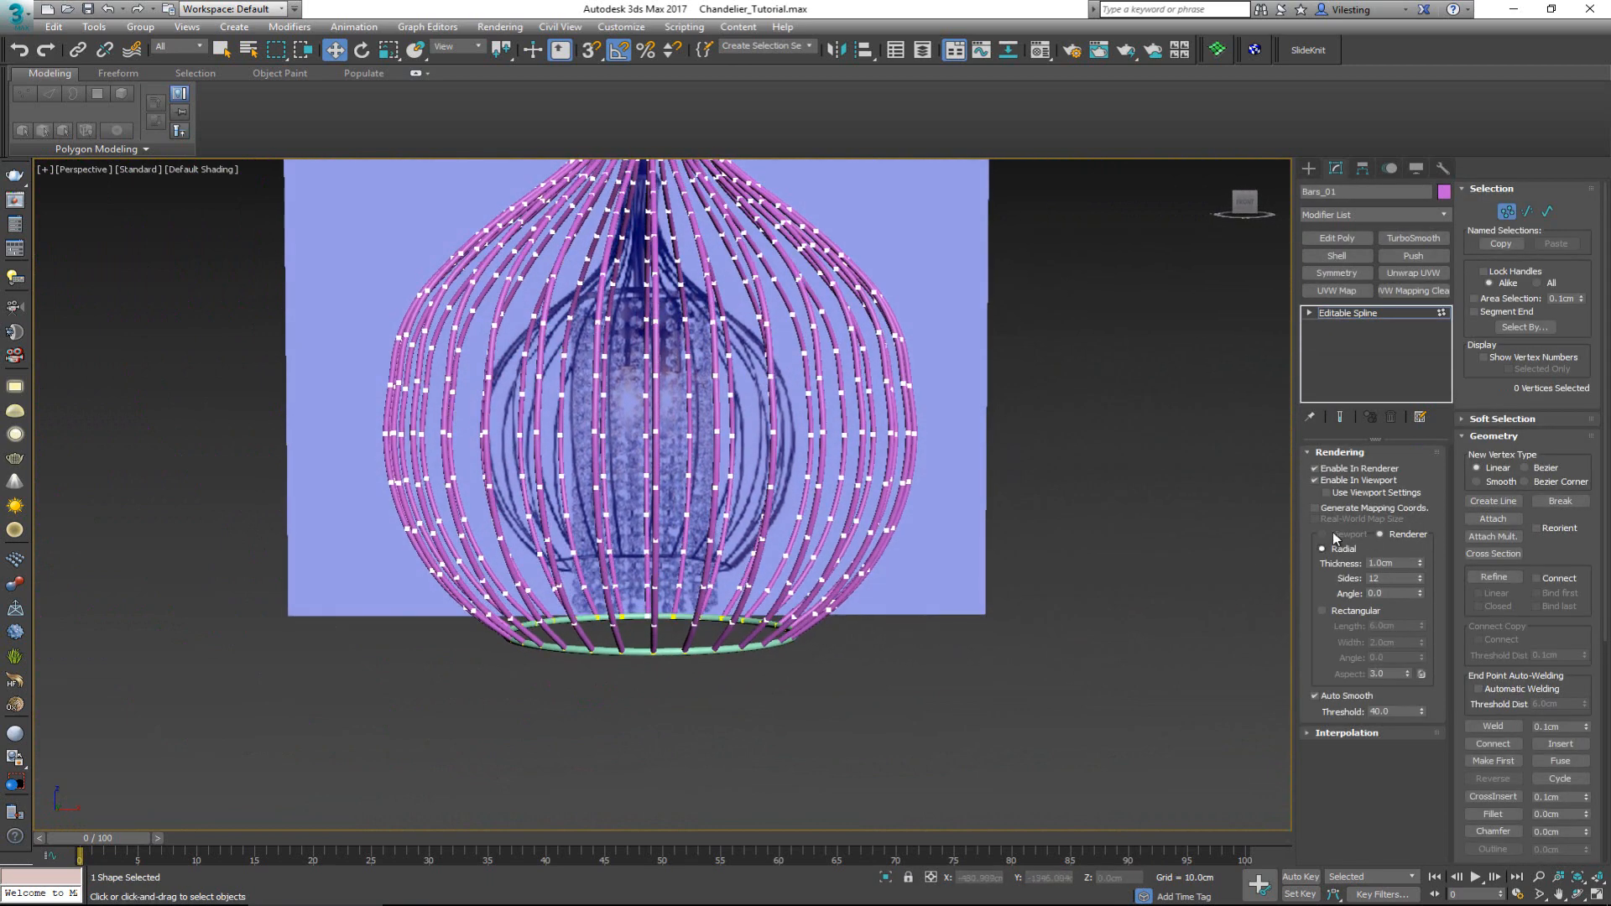
middle_drag(1026, 463, 1054, 551)
key(1)
scroll(997, 546, down, 3)
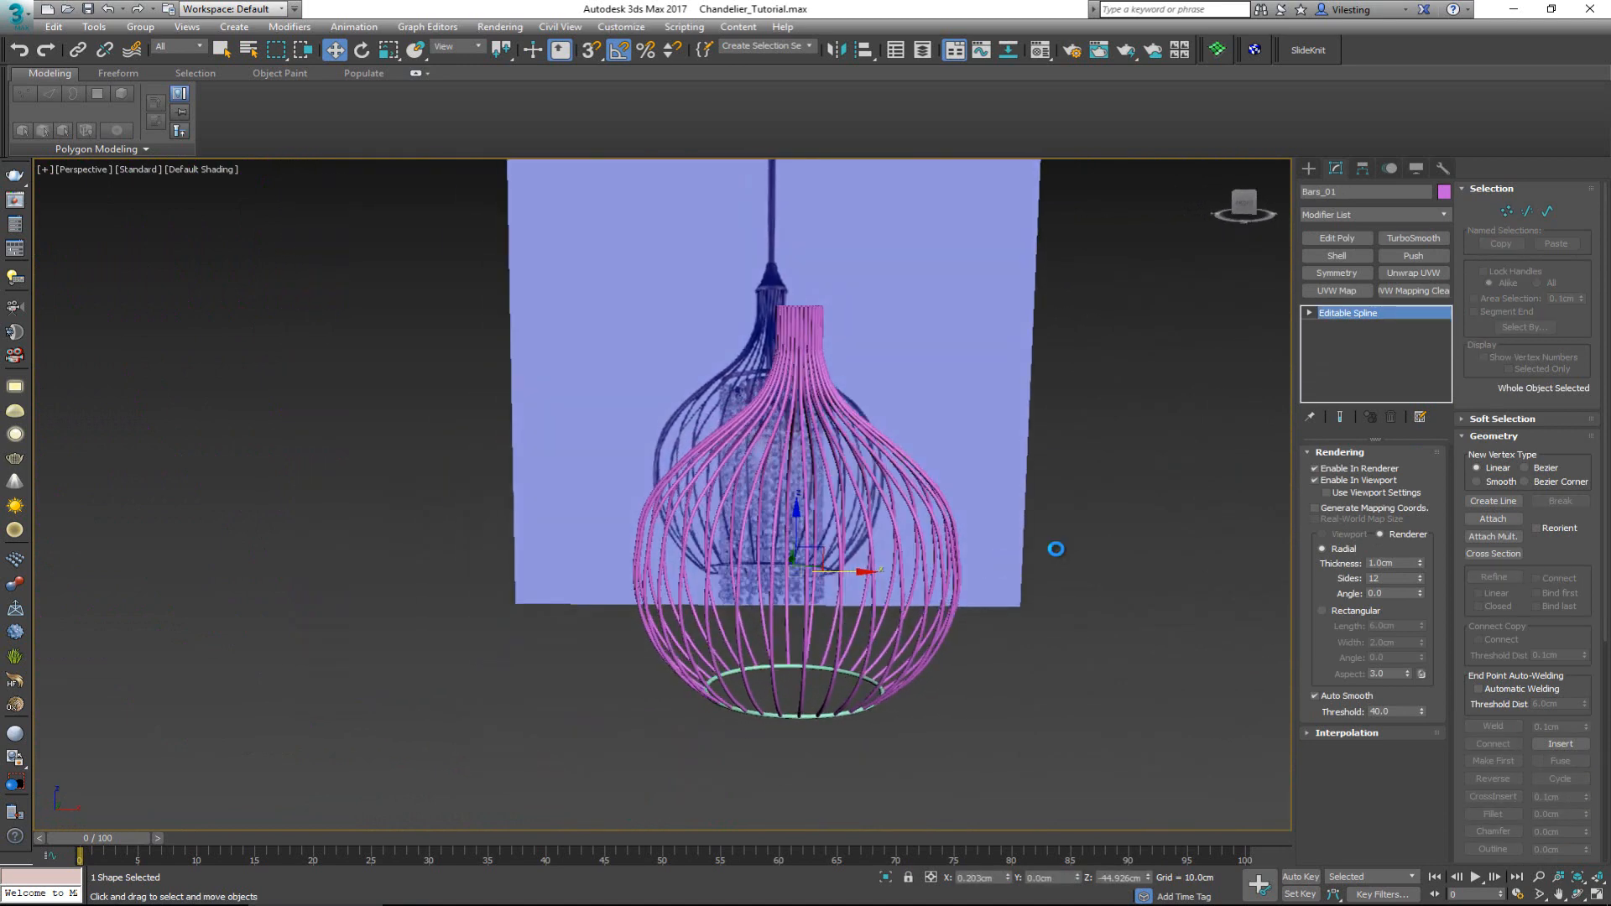
- Deselect the splines and compare the cage's neck, cap area and outline with the reference image in the maximized front view
key(alt+w)
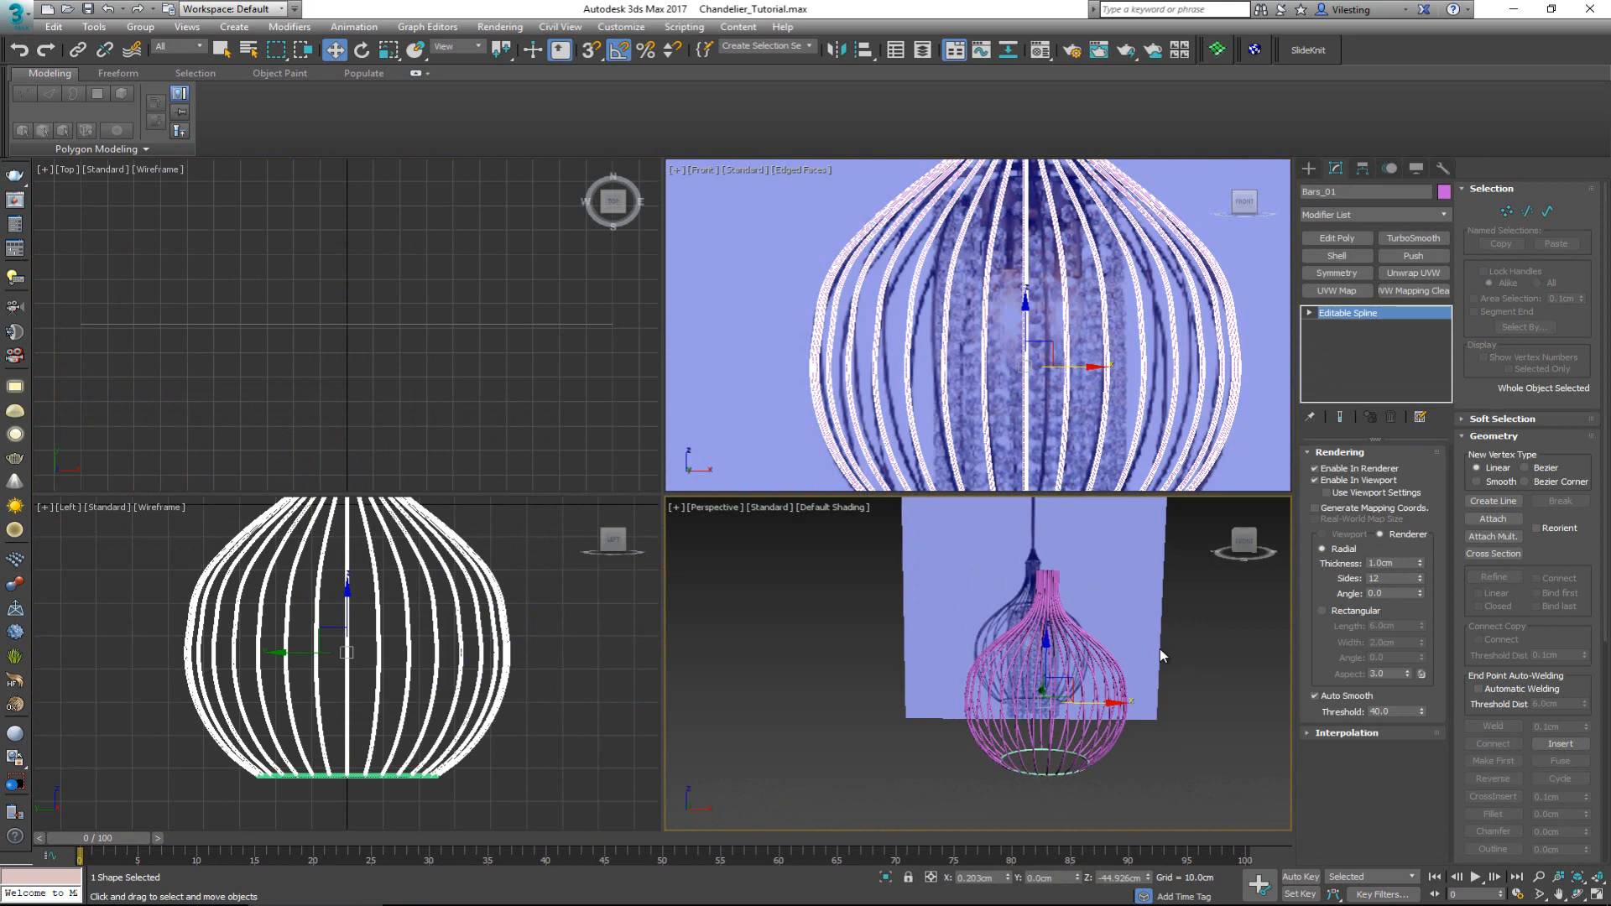
click(1160, 648)
alt+middle_drag(957, 631, 978, 525)
scroll(966, 353, down, 2)
middle_drag(1004, 257, 990, 402)
scroll(997, 277, up, 6)
scroll(989, 402, down, 2)
key(alt+w)
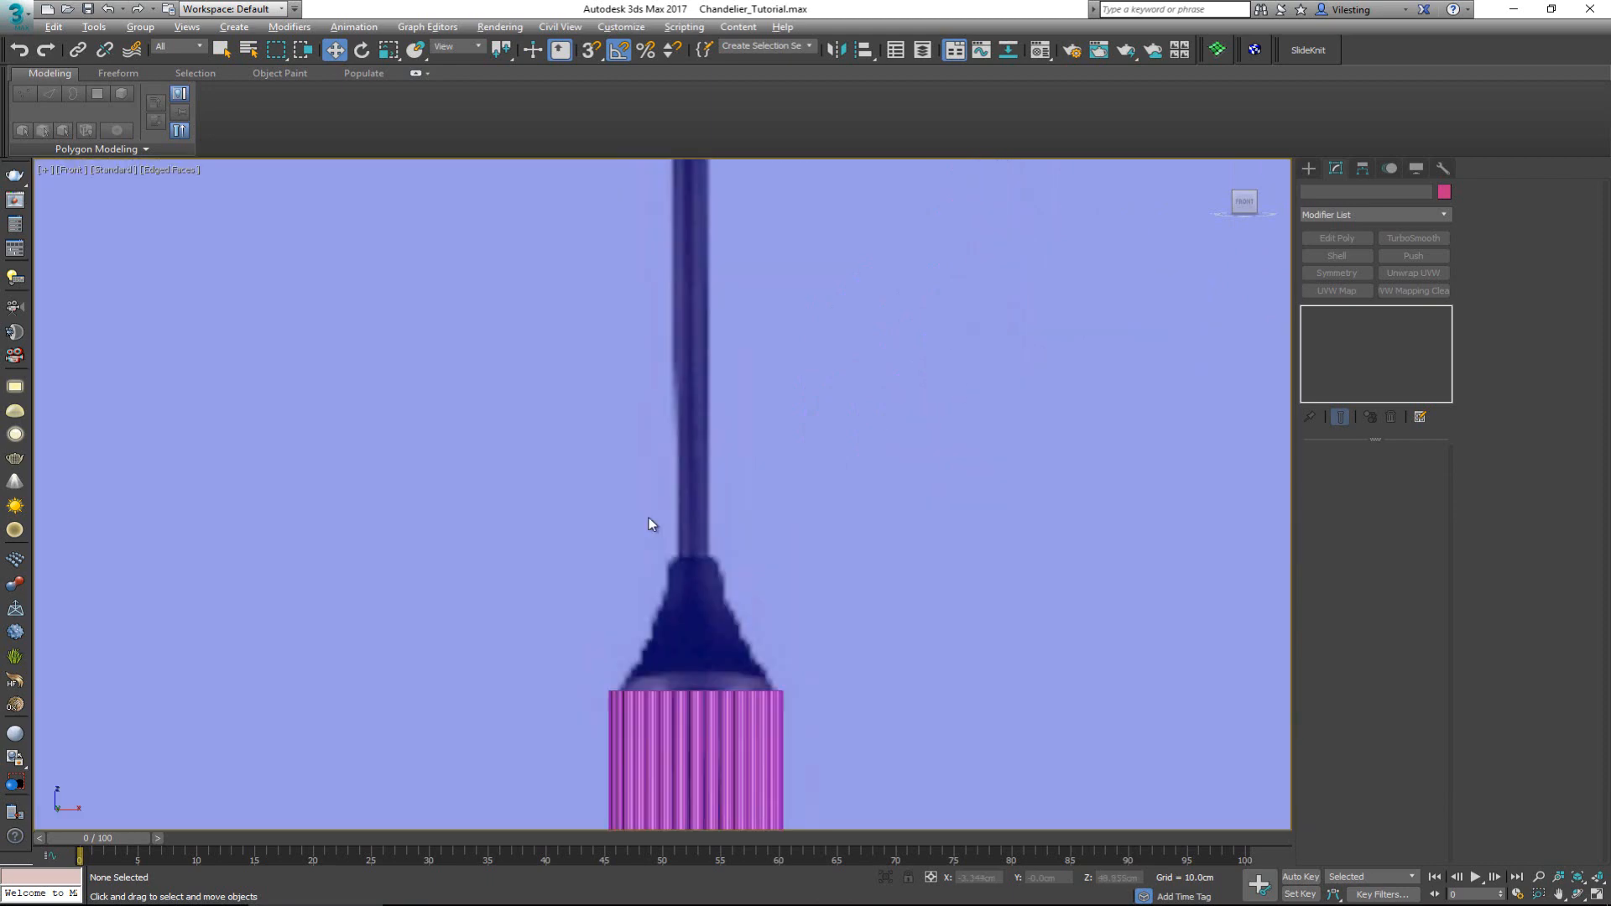
middle_drag(651, 528, 648, 463)
scroll(656, 622, down, 3)
scroll(639, 535, up, 5)
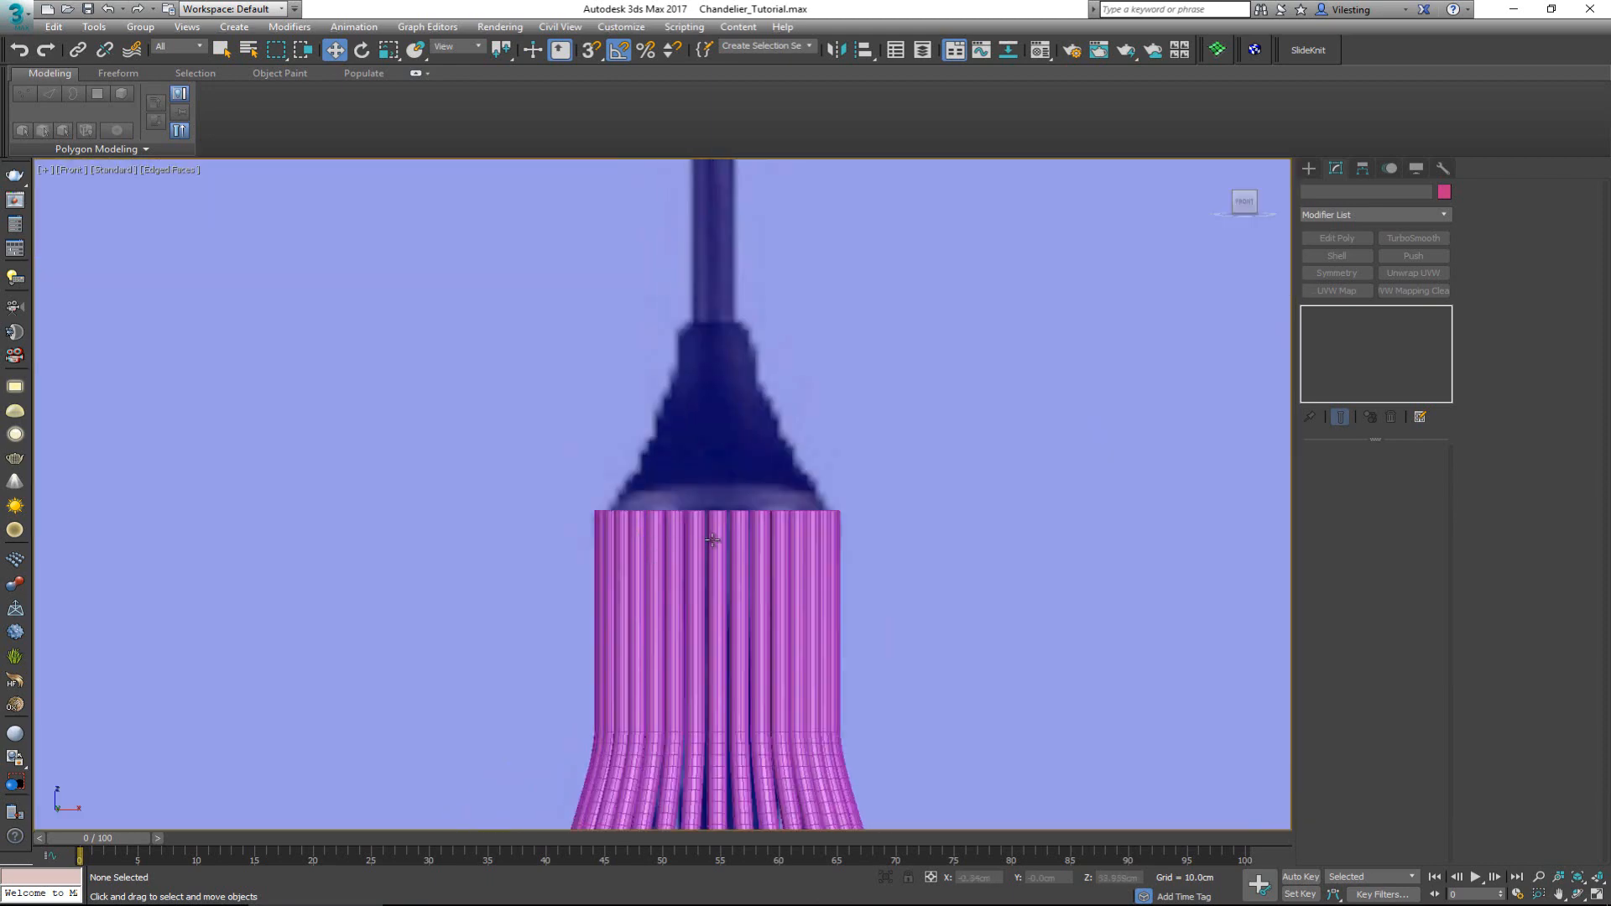
middle_drag(714, 539, 715, 345)
scroll(714, 345, down, 3)
middle_drag(817, 555, 800, 384)
scroll(800, 381, down, 1)
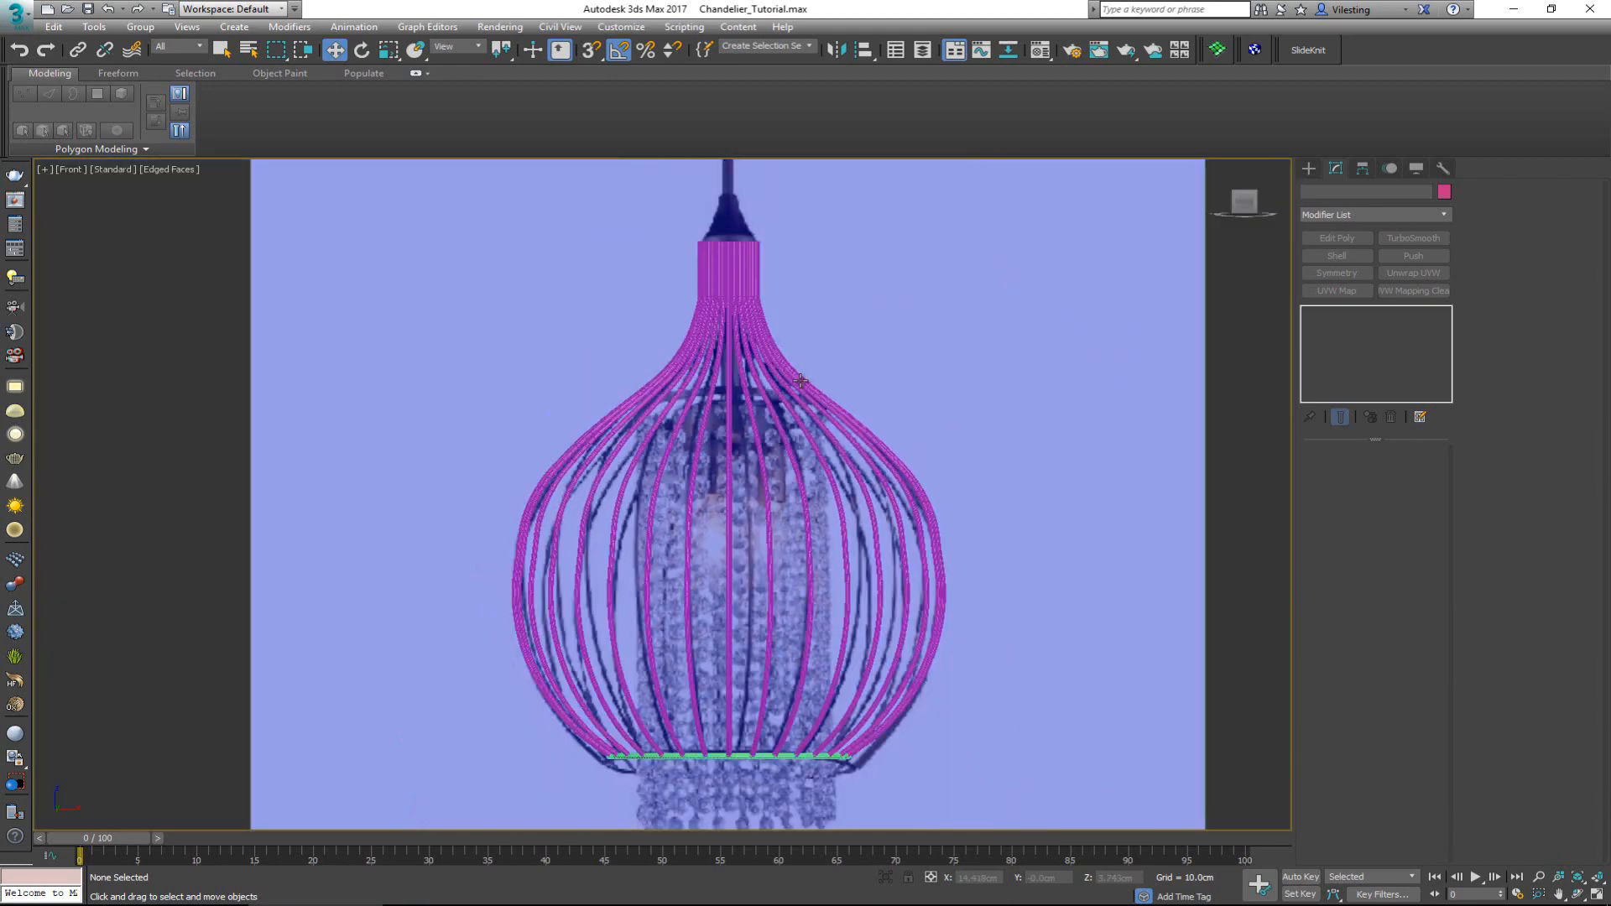
- Collapse the modeling ribbon and put both cage splines on a new layer named Bars
click(829, 738)
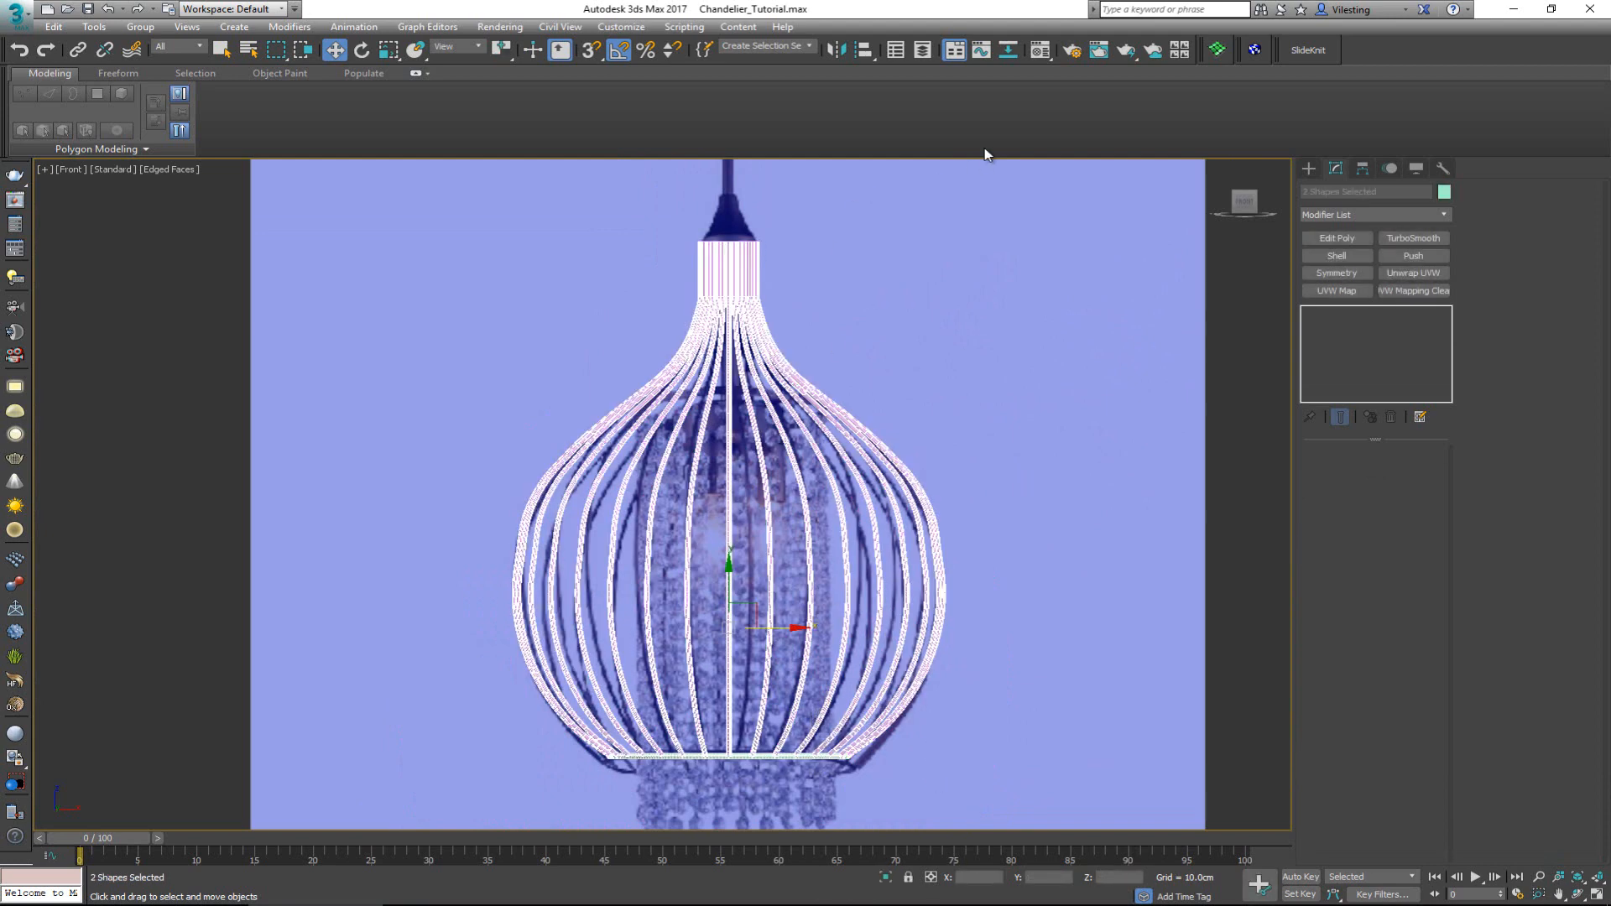
click(417, 74)
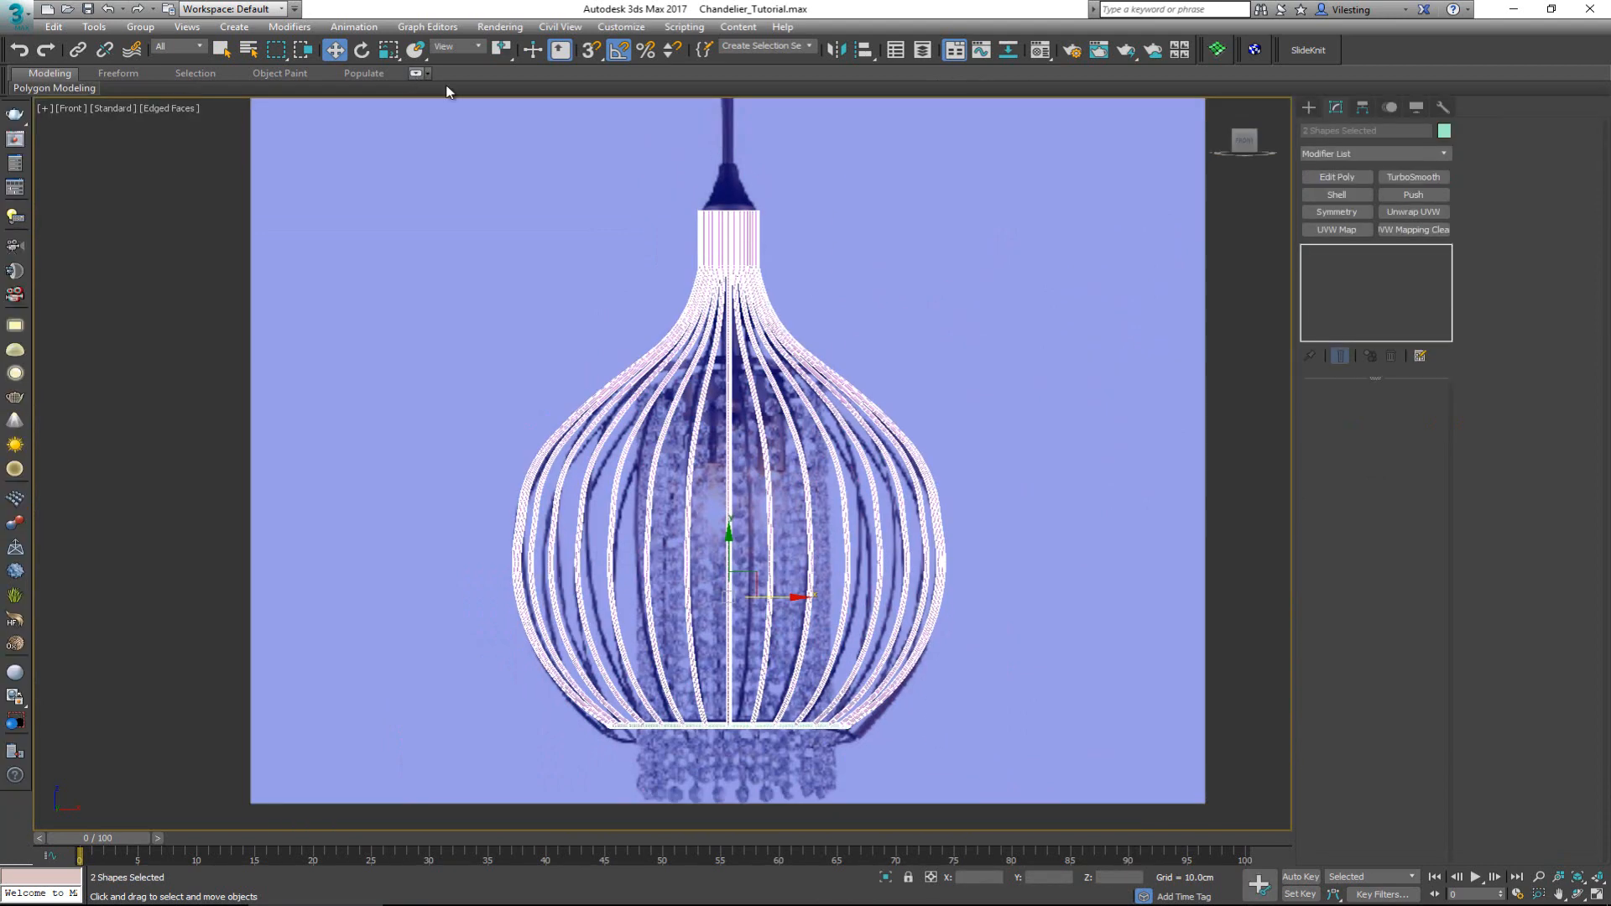
click(932, 53)
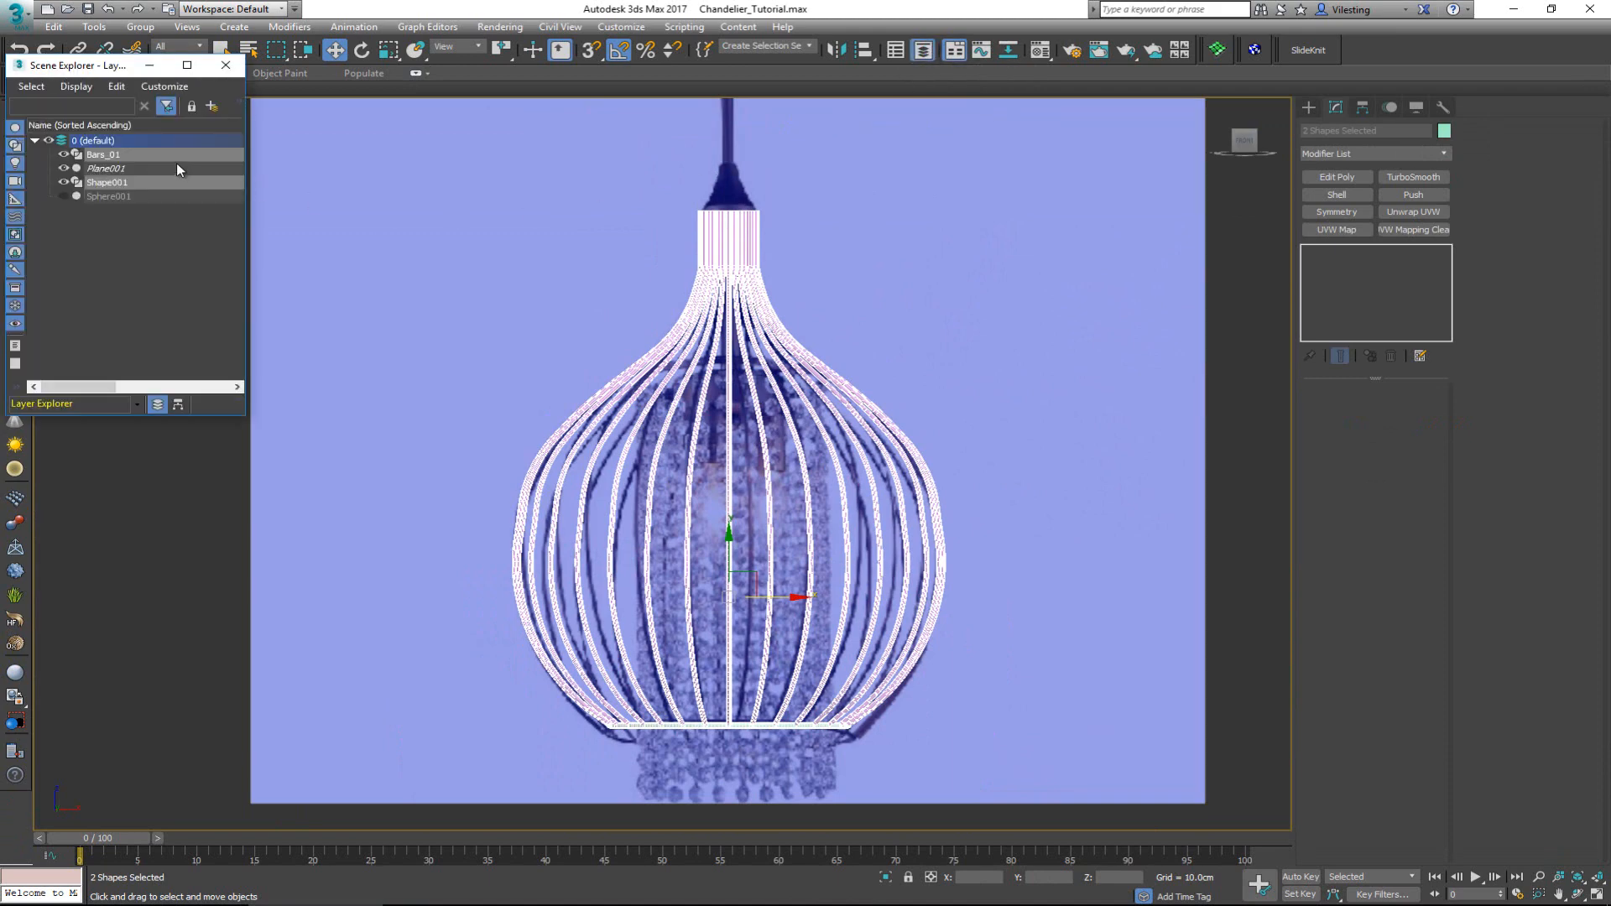
click(210, 107)
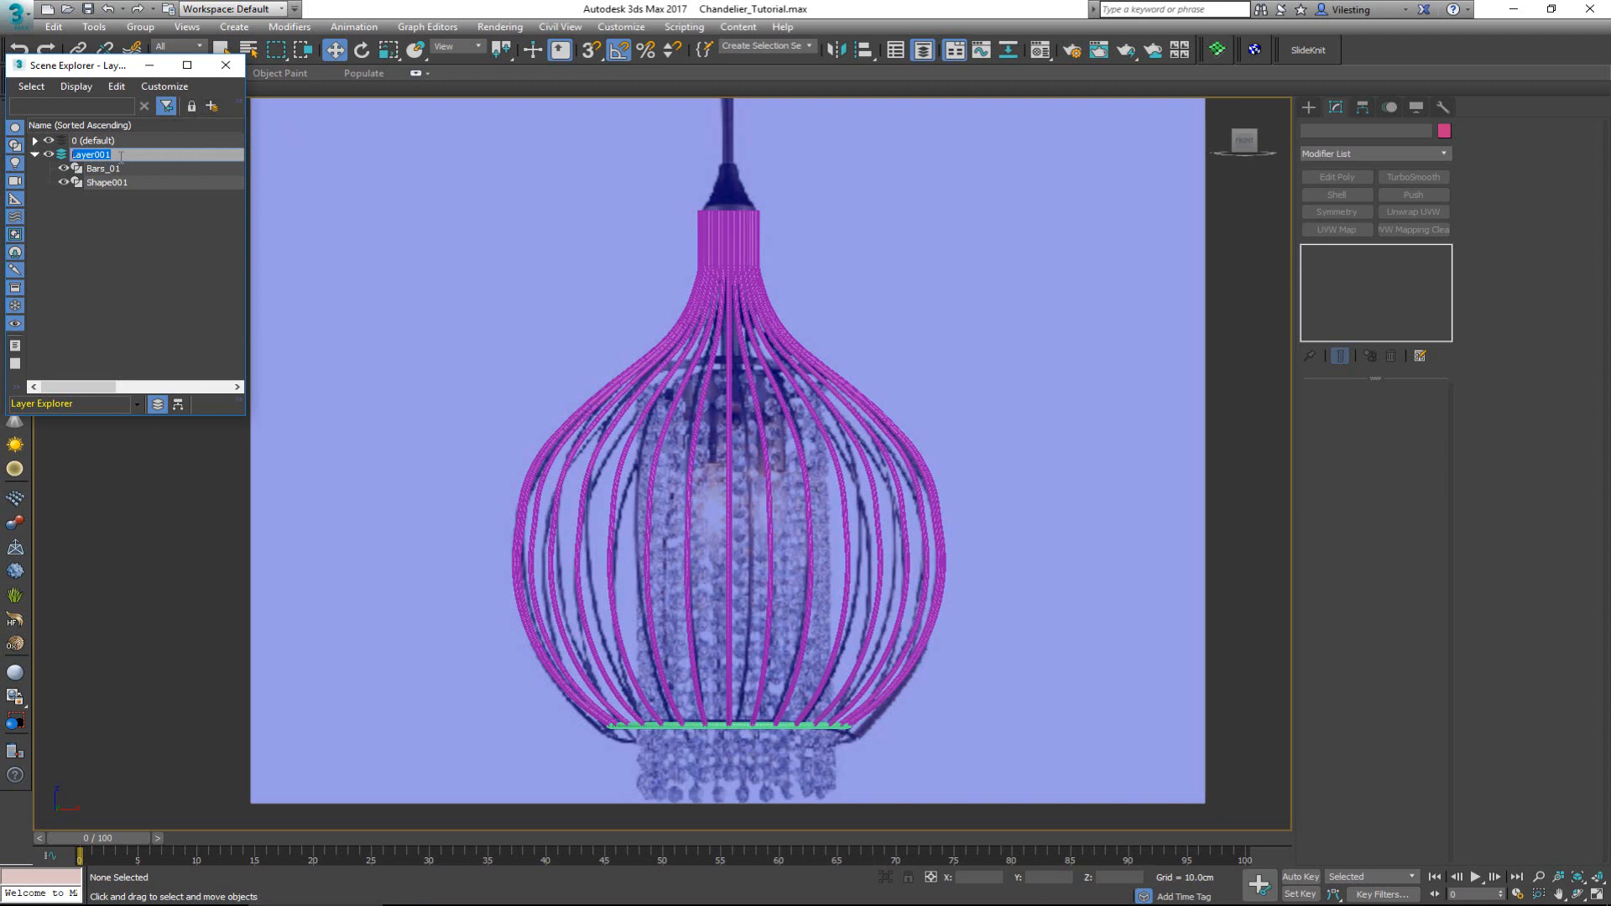
text(Bars)
key(Return)
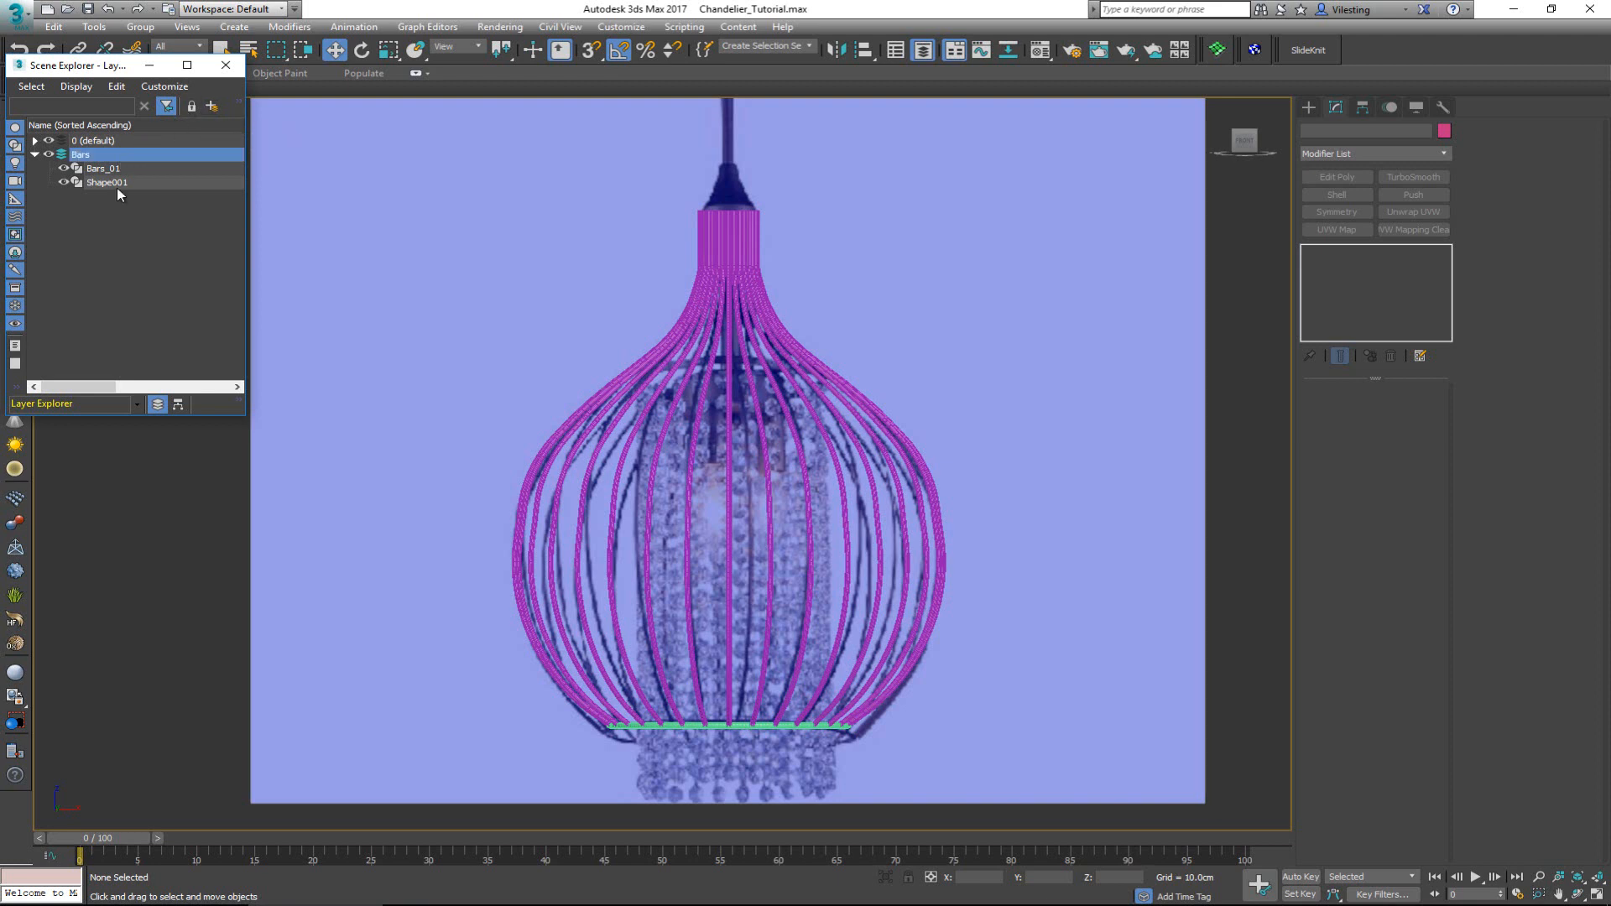
click(225, 64)
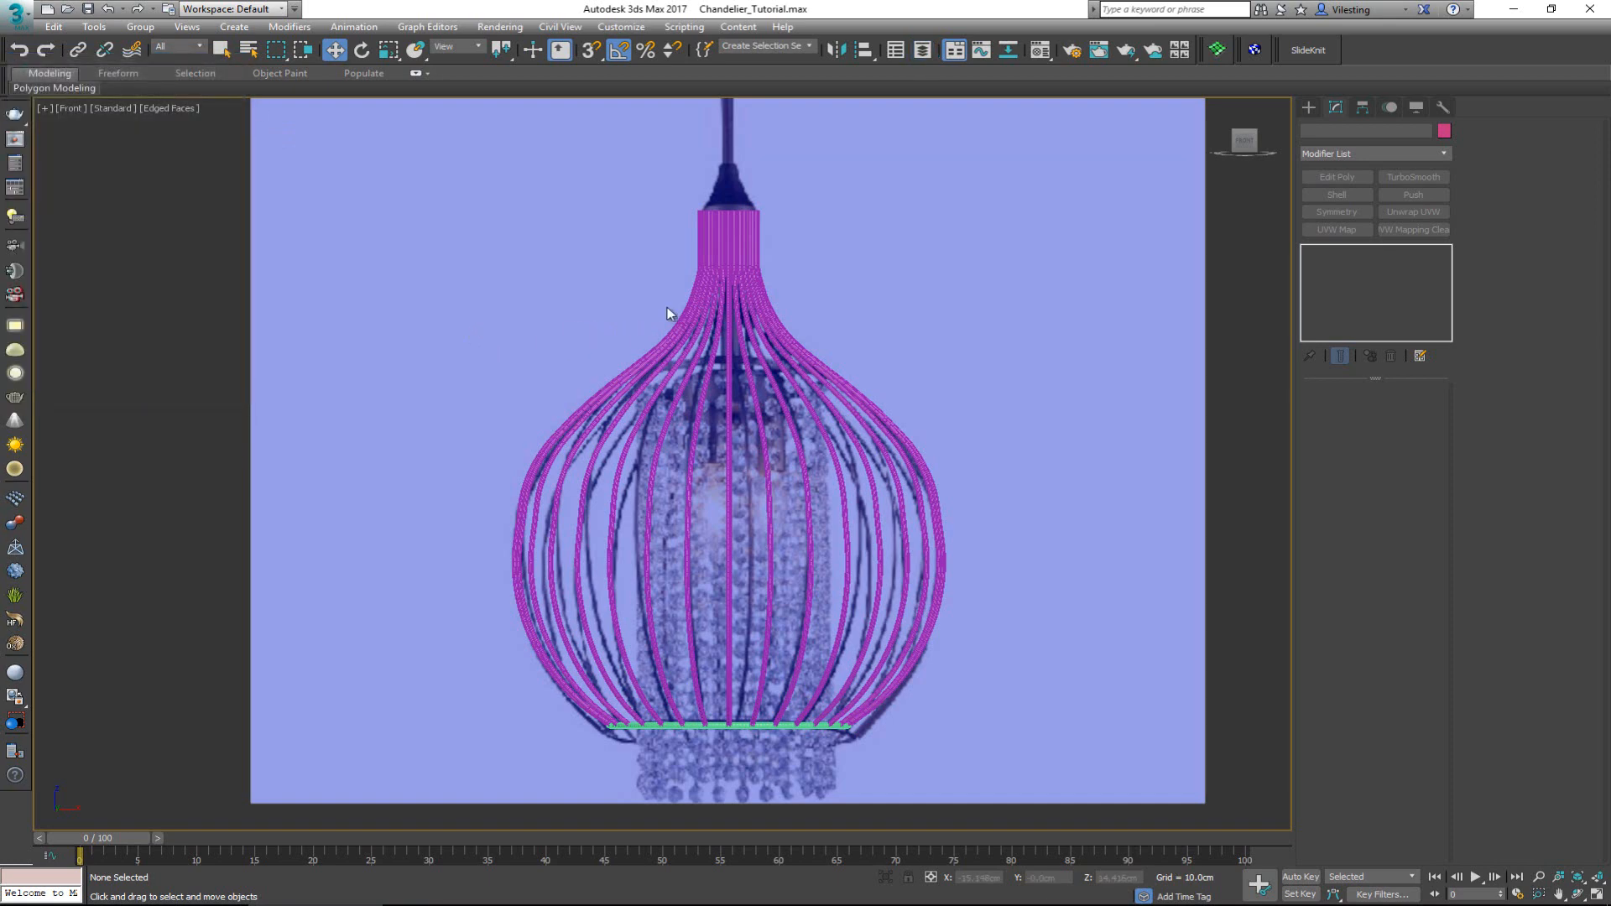
- Hide the Bars layer so the reference chandelier is unobstructed in the front view
click(747, 347)
click(1018, 461)
drag(578, 774, 839, 271)
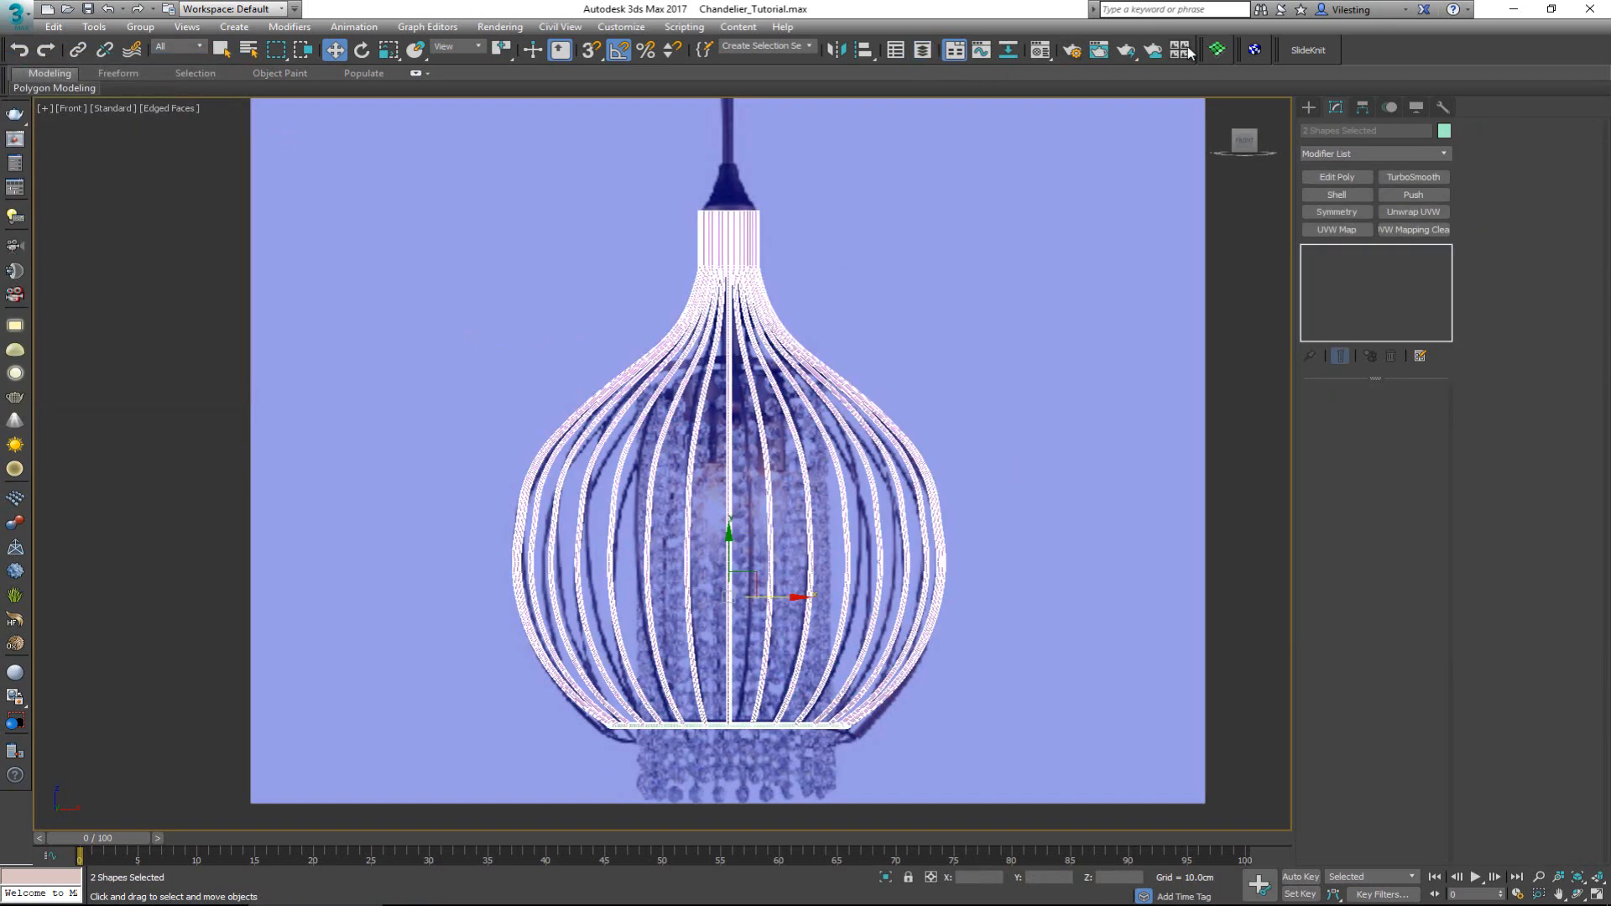
click(922, 49)
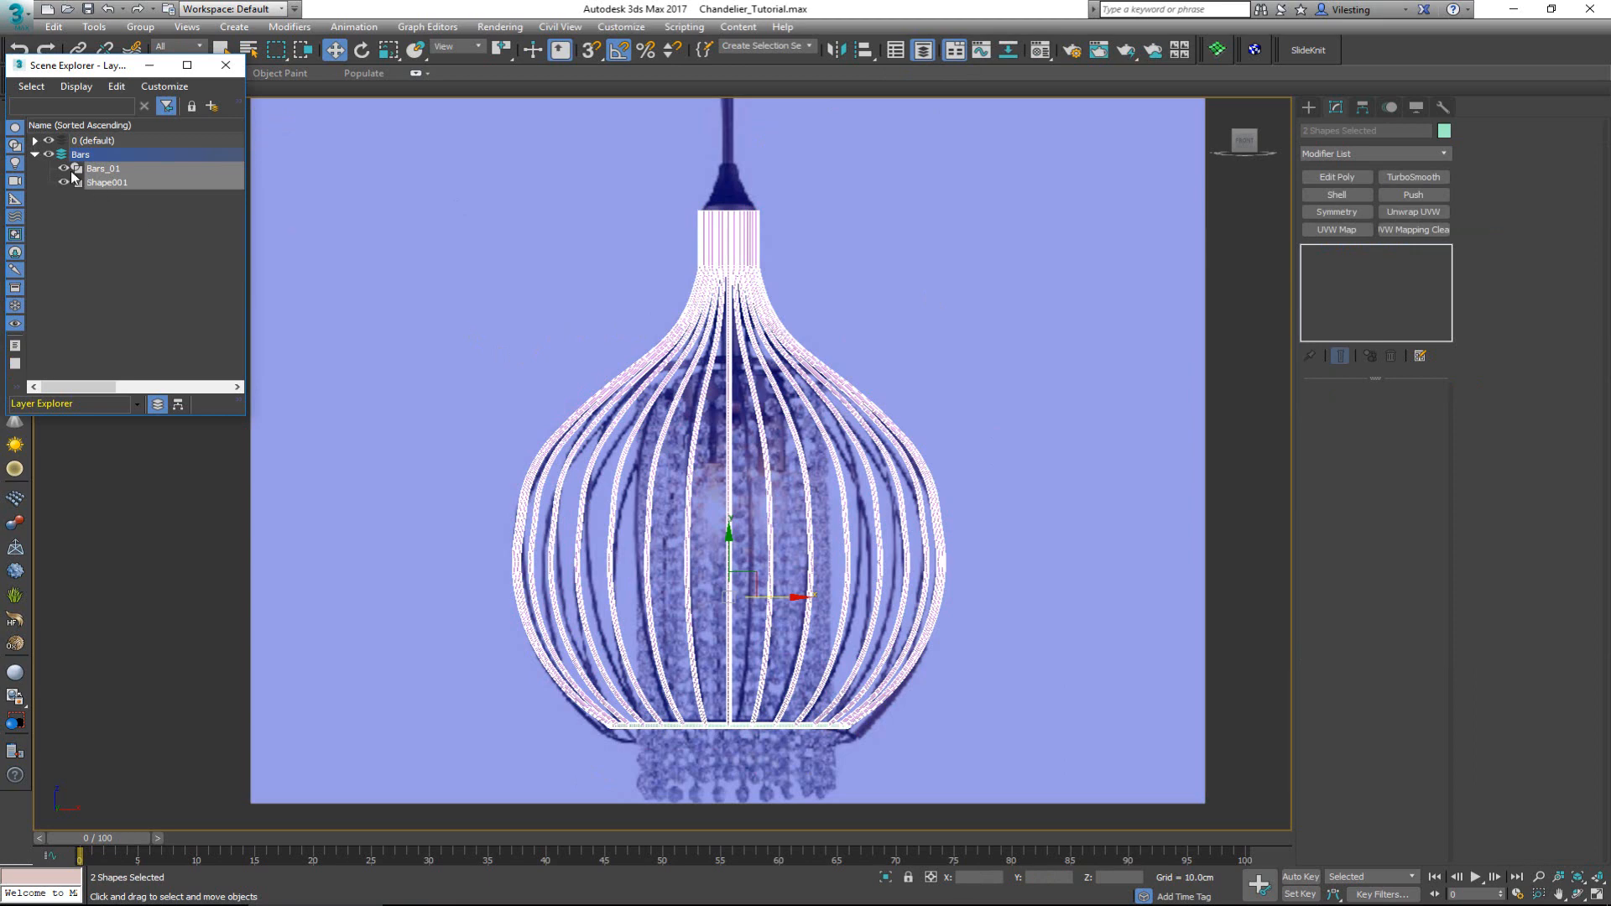
click(49, 155)
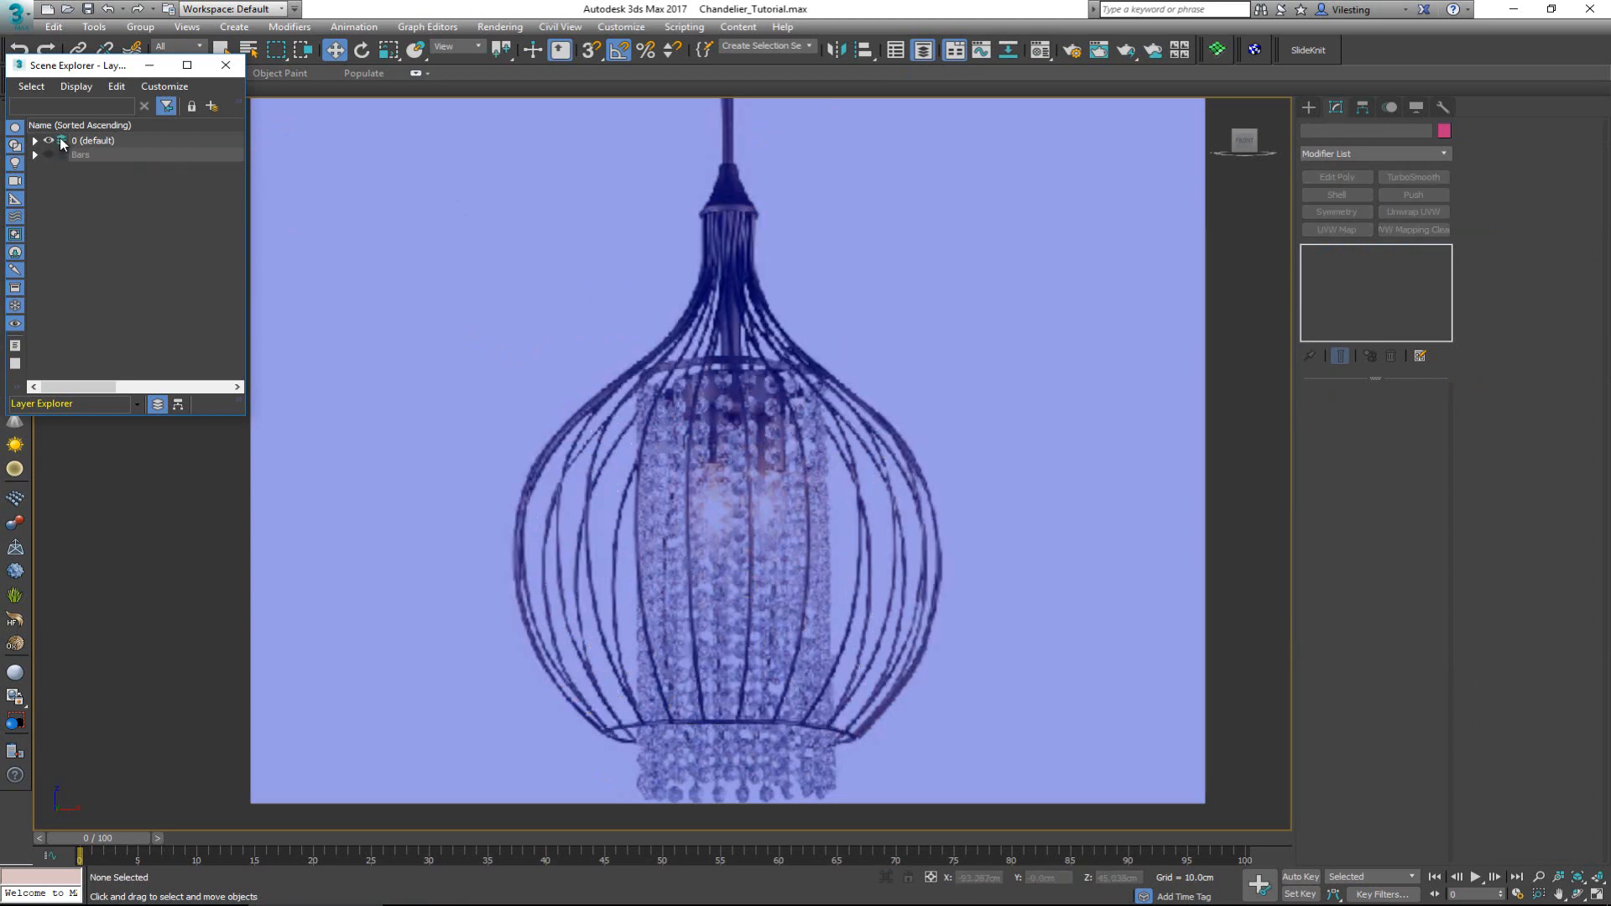
- Start the Line tool near the reference cap and turn off Enable In Renderer and Enable In Viewport for new lines
scroll(753, 221, up, 10)
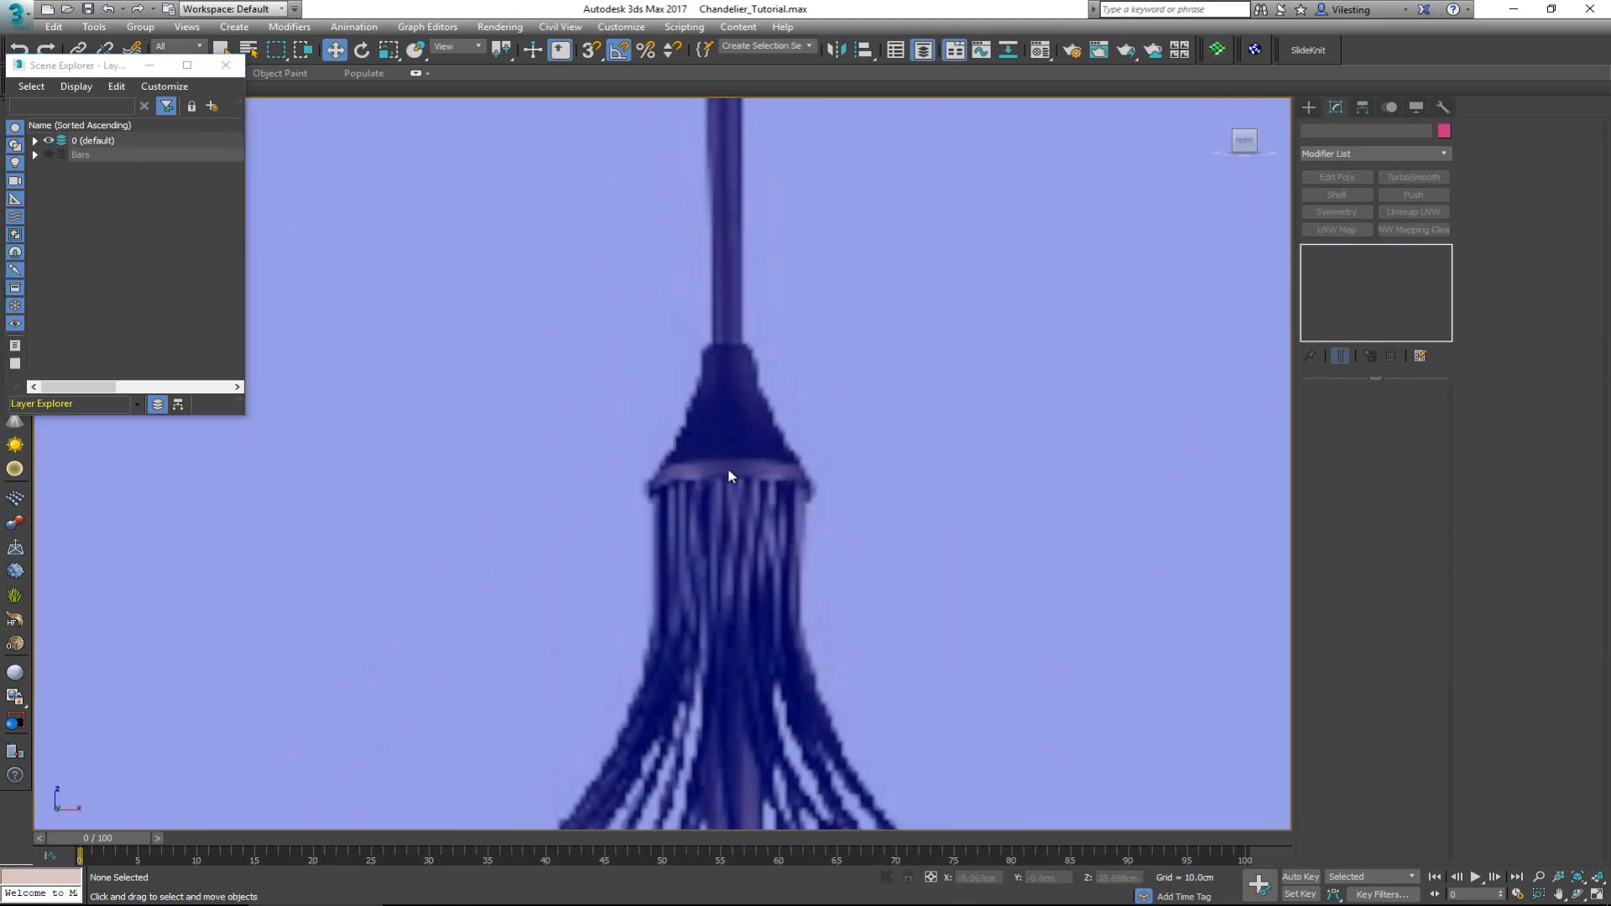
right_click(885, 422)
click(1010, 420)
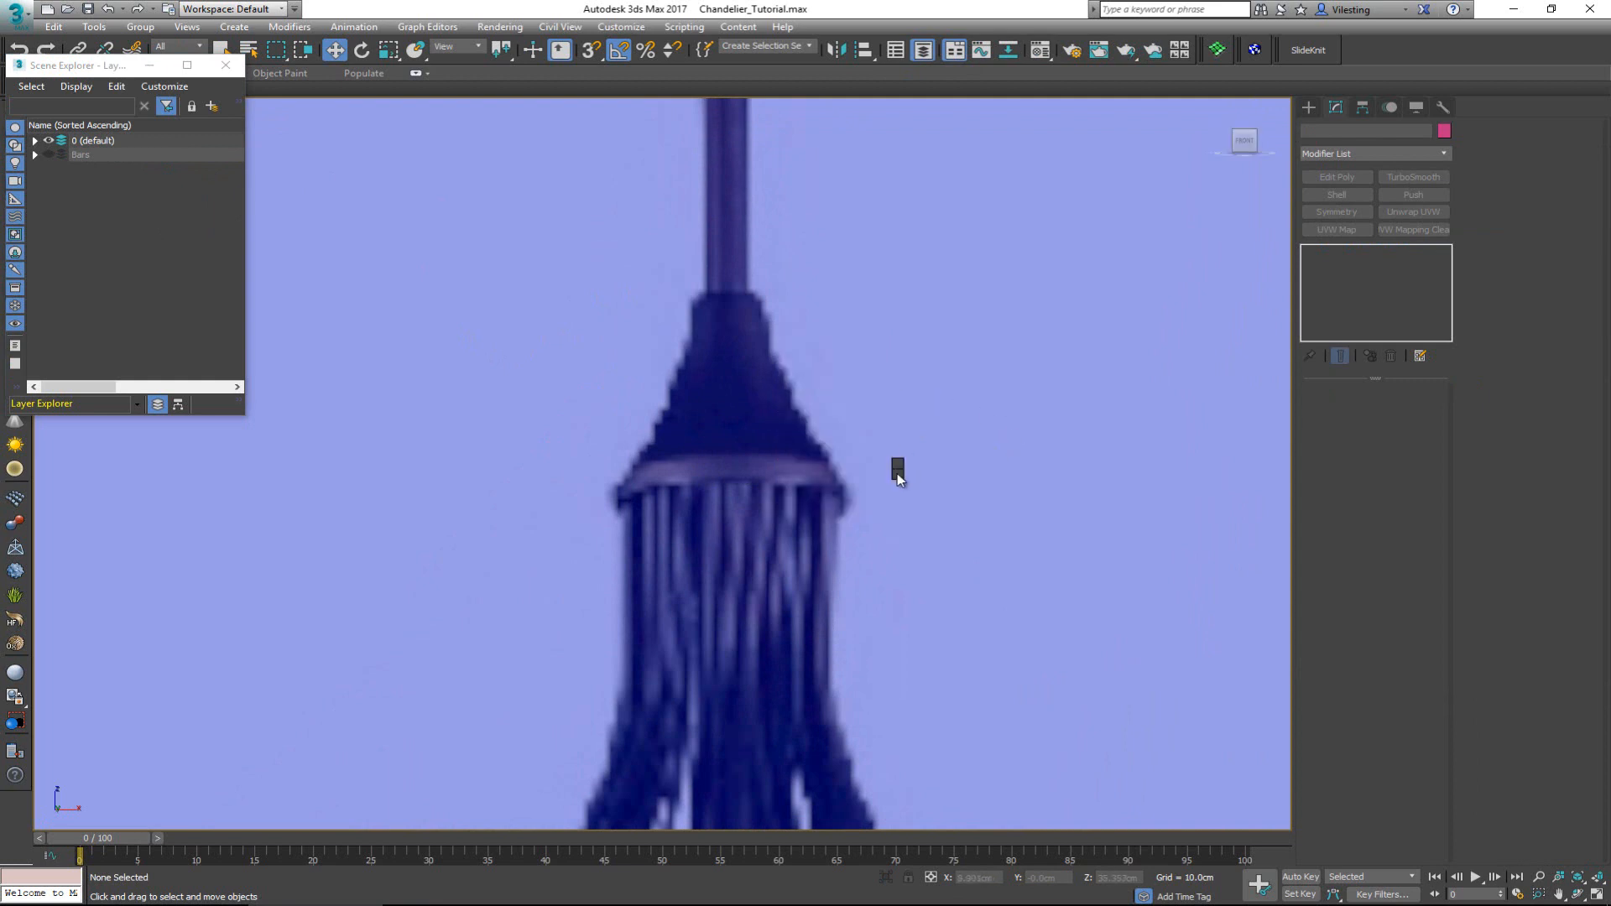
right_click(898, 474)
click(935, 411)
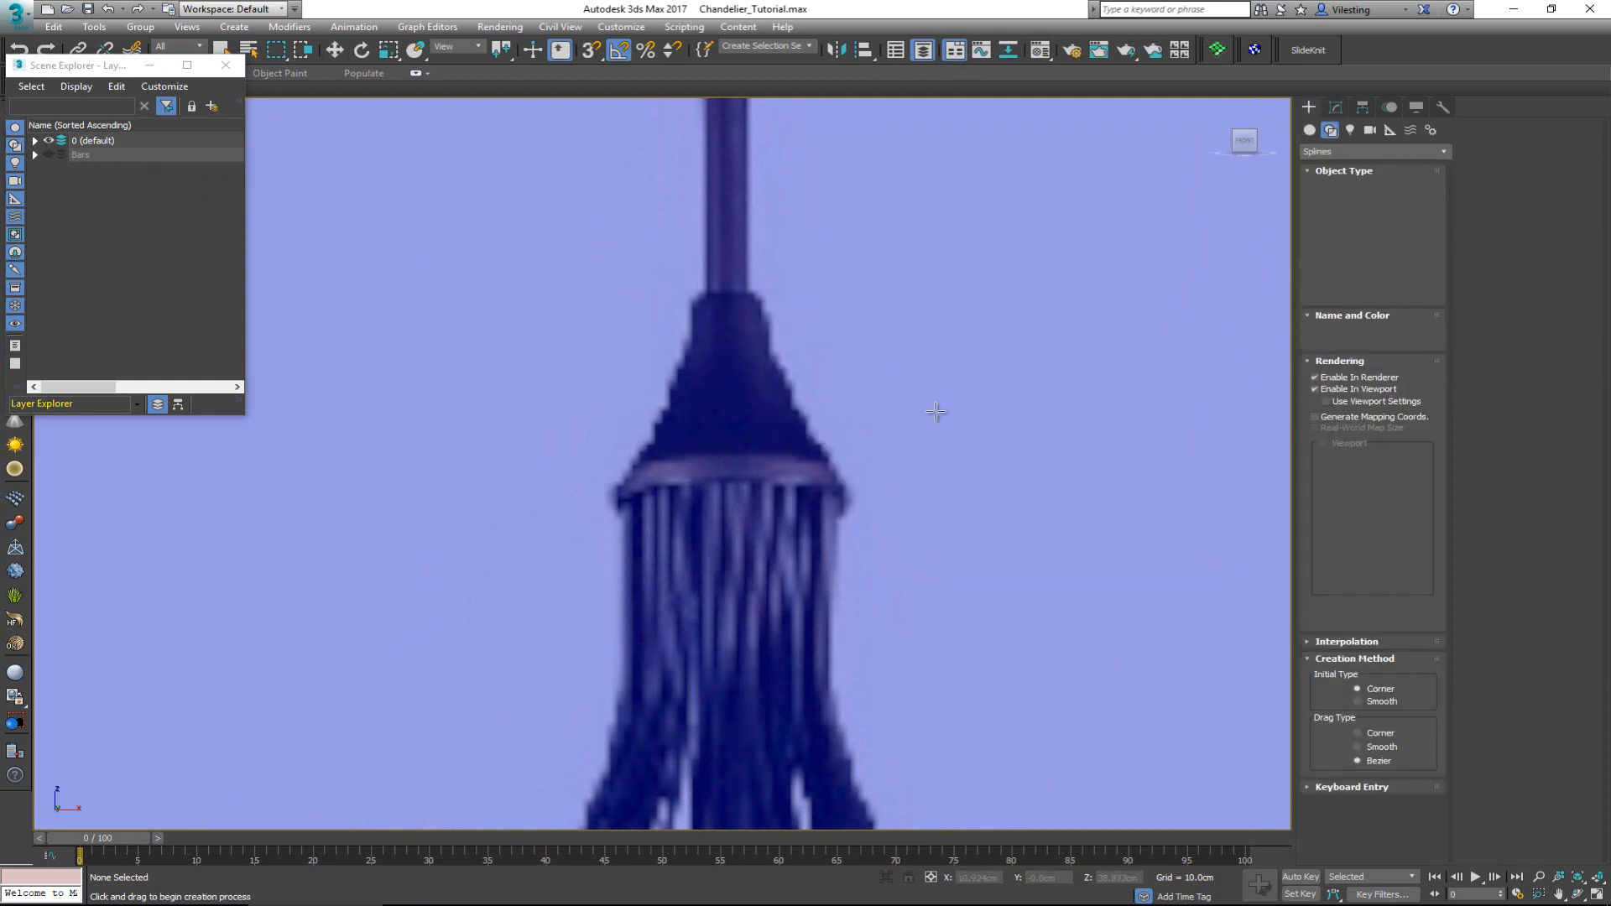
click(740, 499)
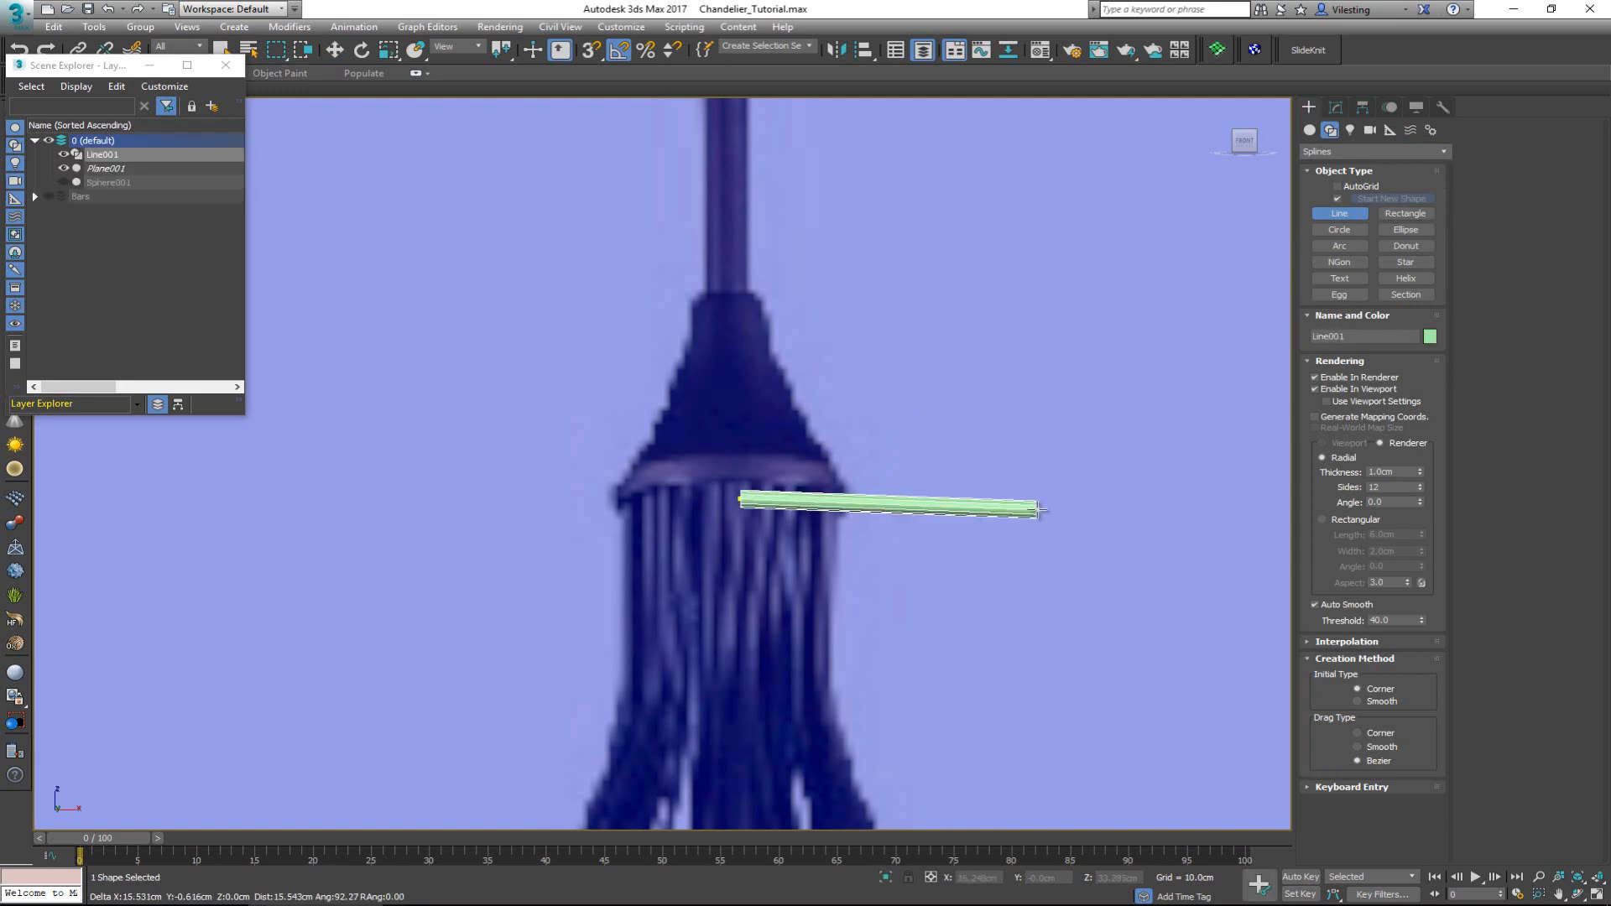
right_click(1040, 507)
click(1342, 378)
click(1344, 390)
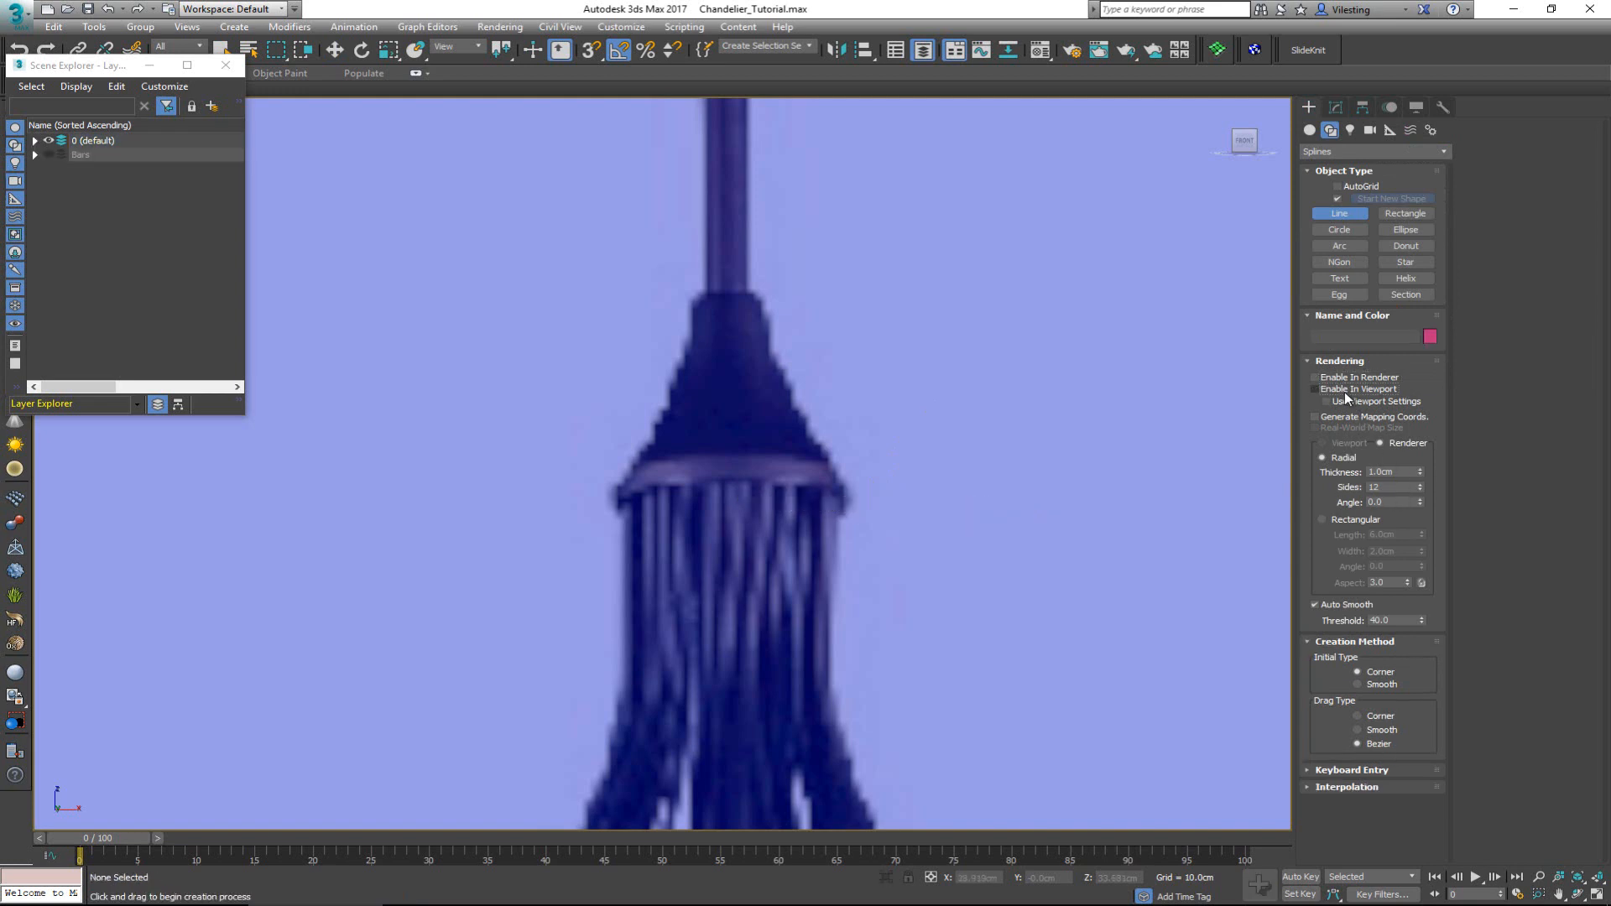
- Draw an open half-profile line along the reference cap, from the center of its base around the right edge to its top center
click(733, 490)
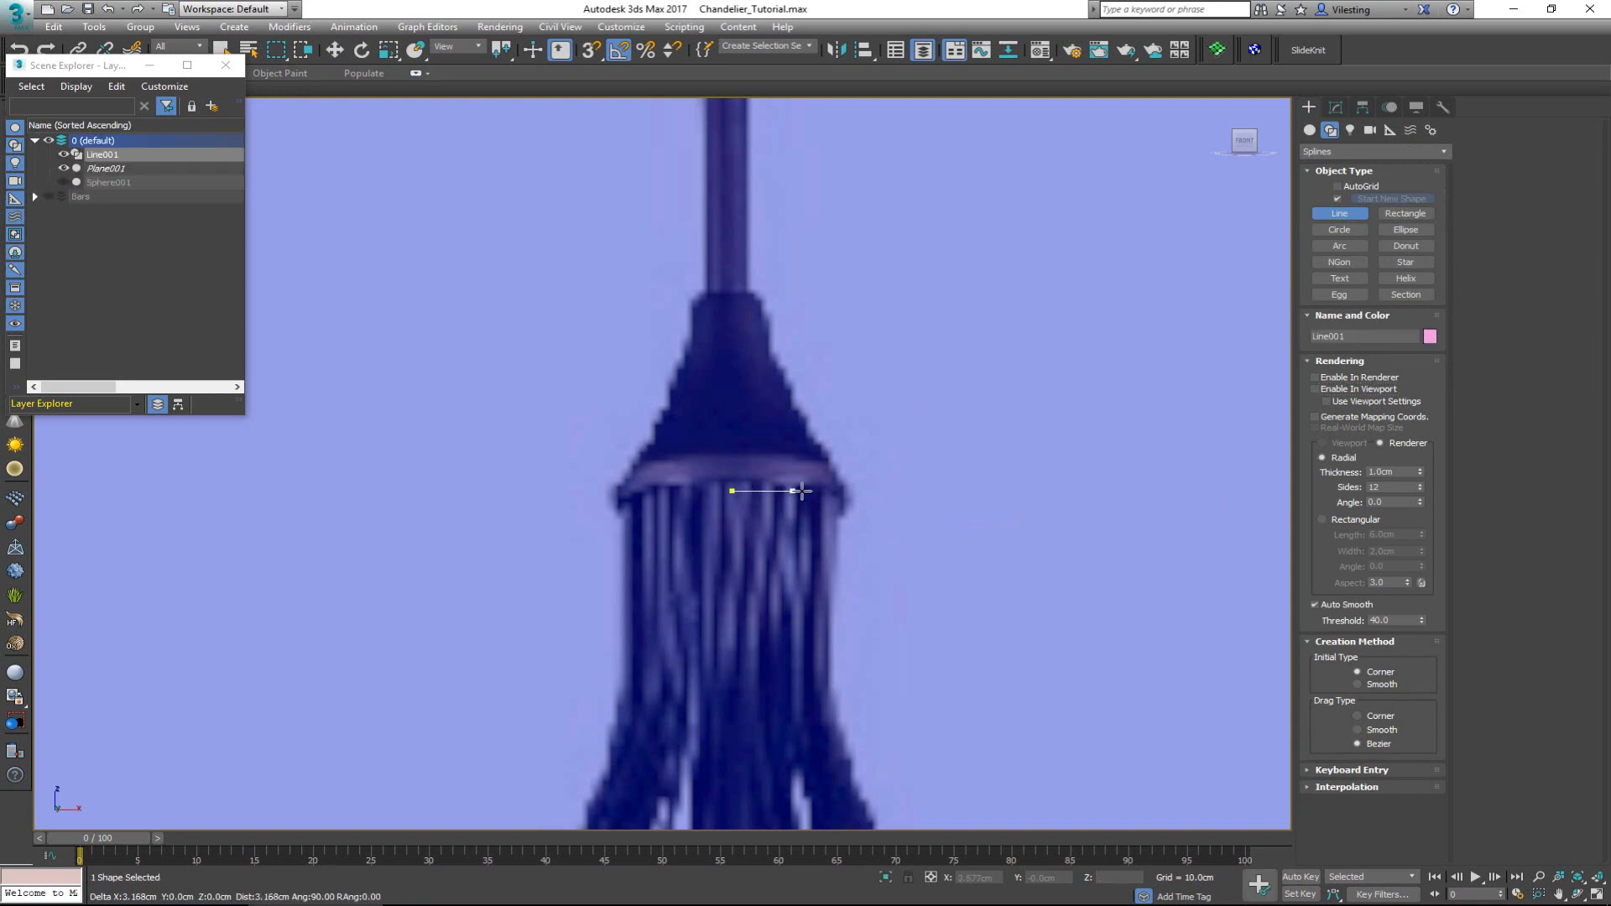
click(841, 465)
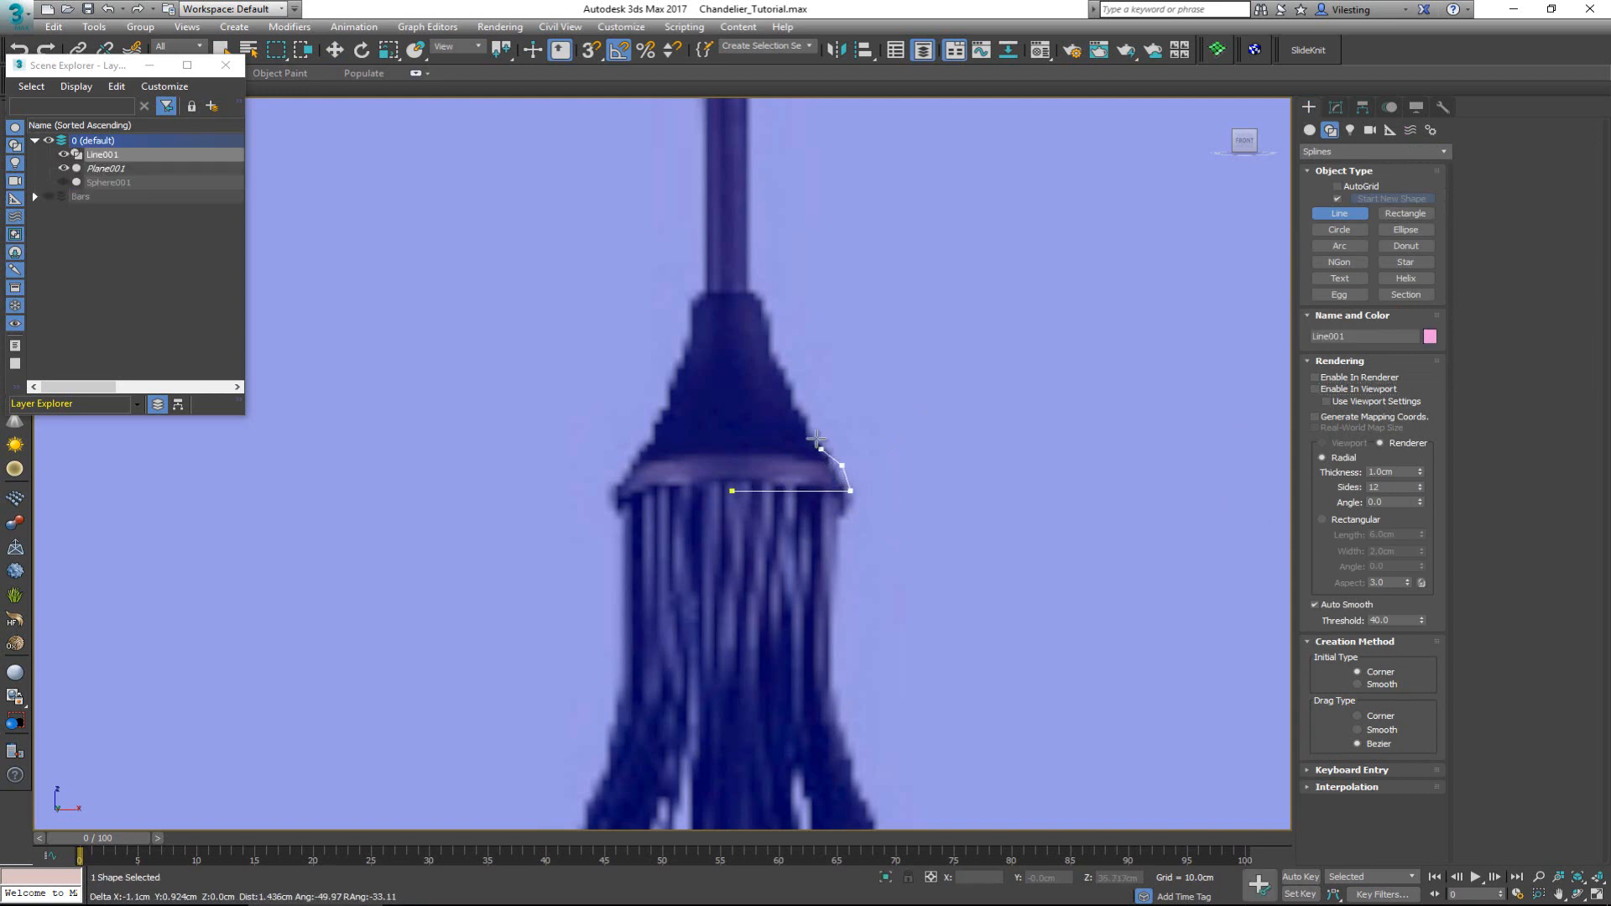
click(771, 347)
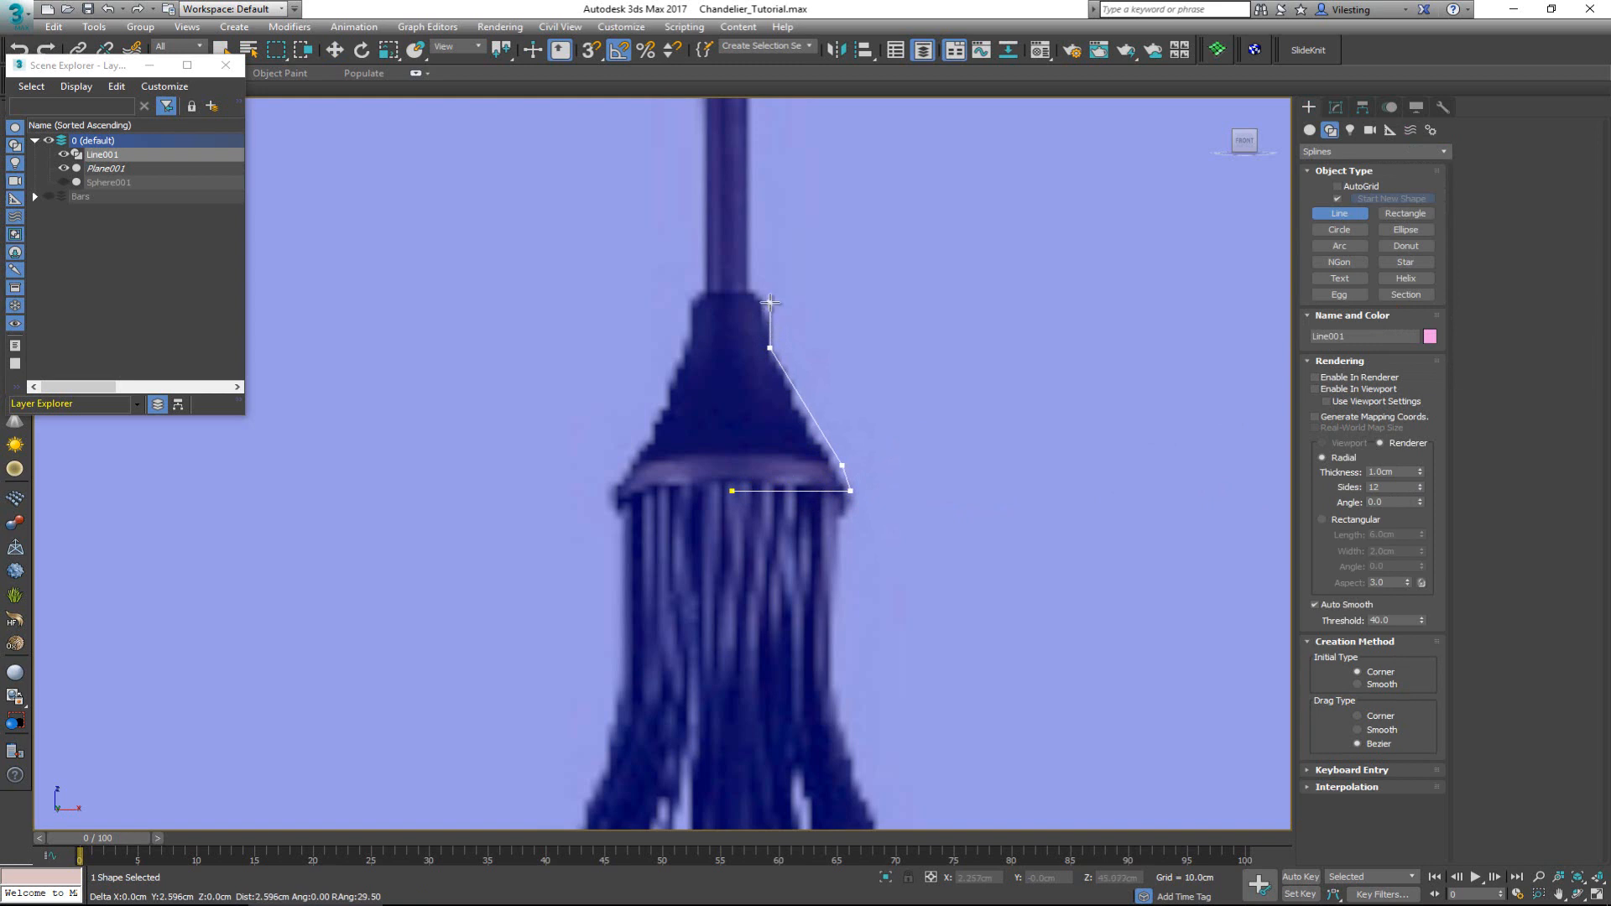
click(771, 301)
click(761, 292)
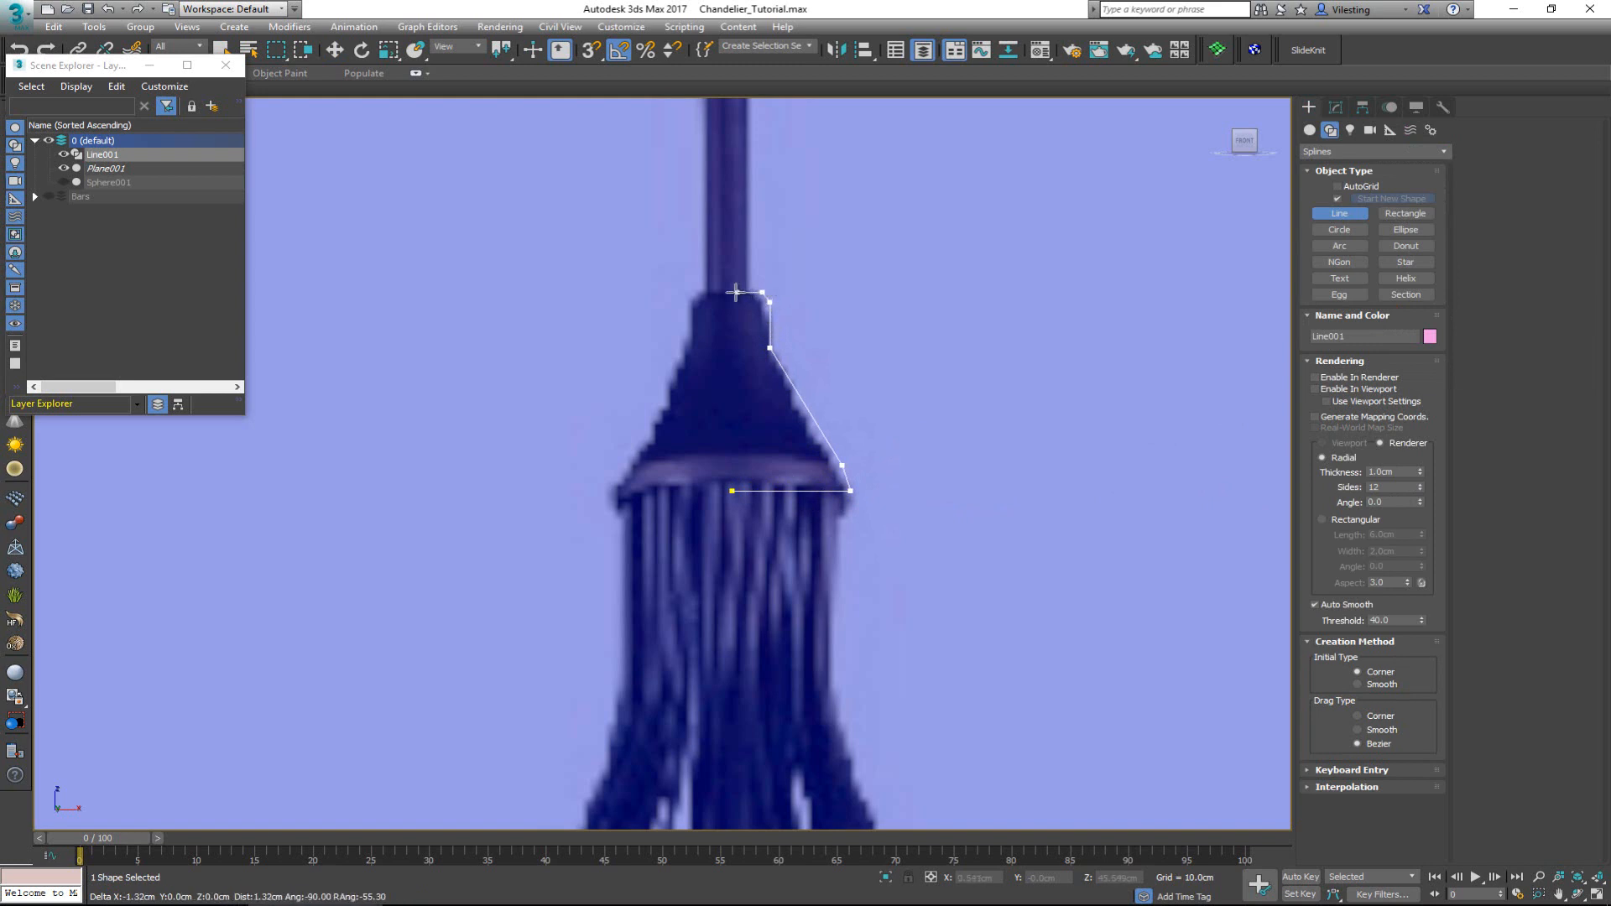
click(731, 292)
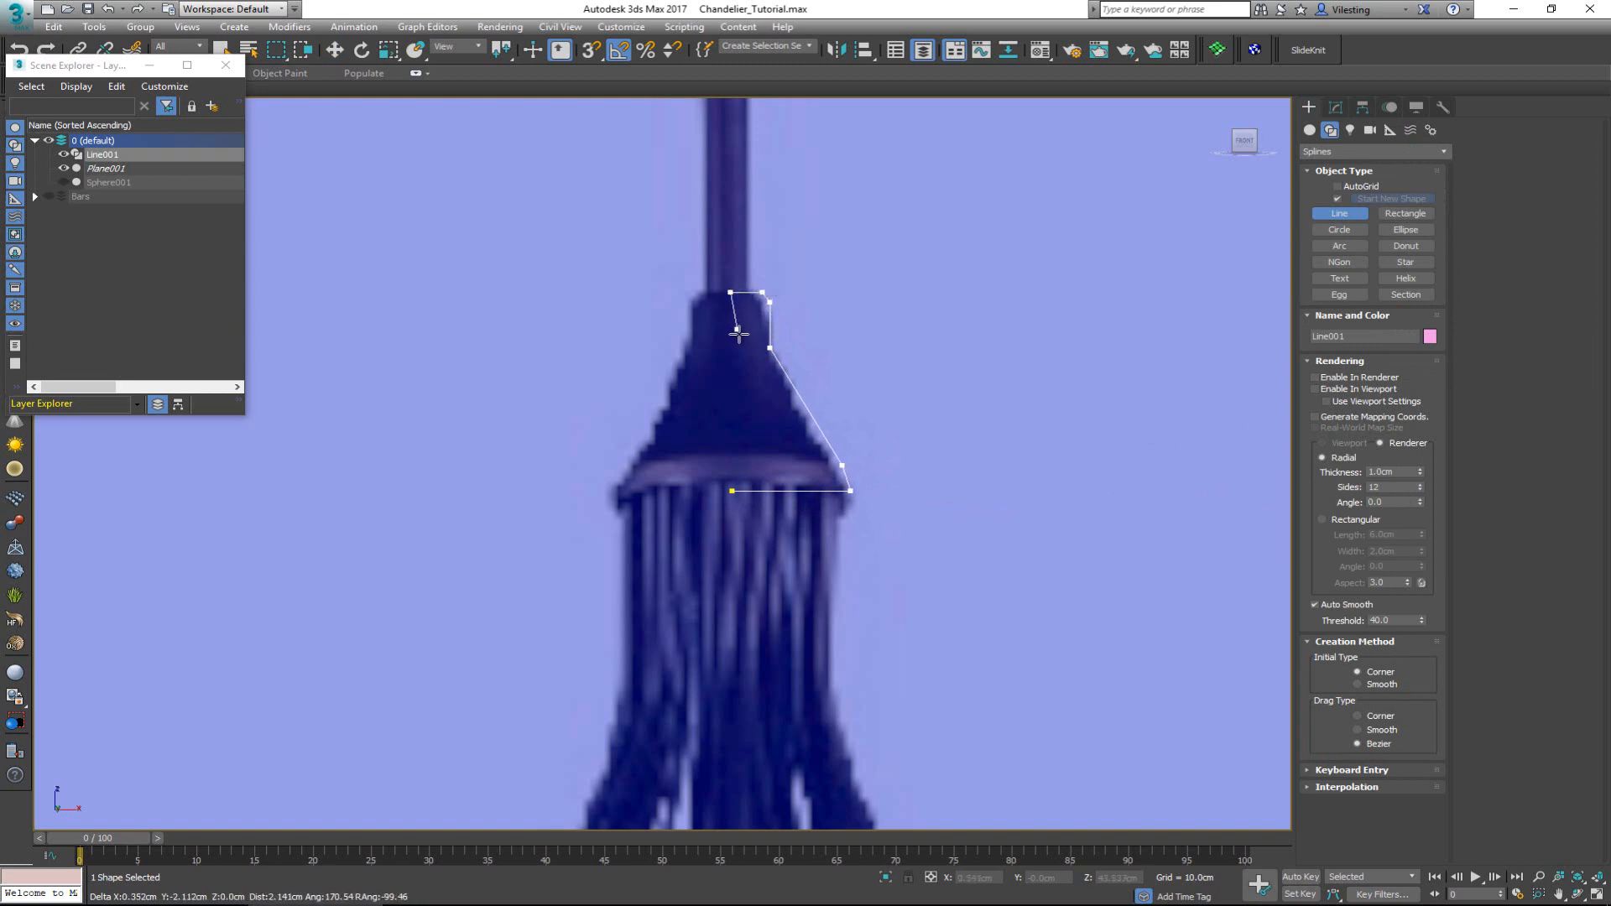
right_click(741, 391)
- Fillet the outer bottom corner vertex of the cap profile by about 0.5 cm
middle_drag(742, 391, 727, 445)
scroll(727, 446, up, 4)
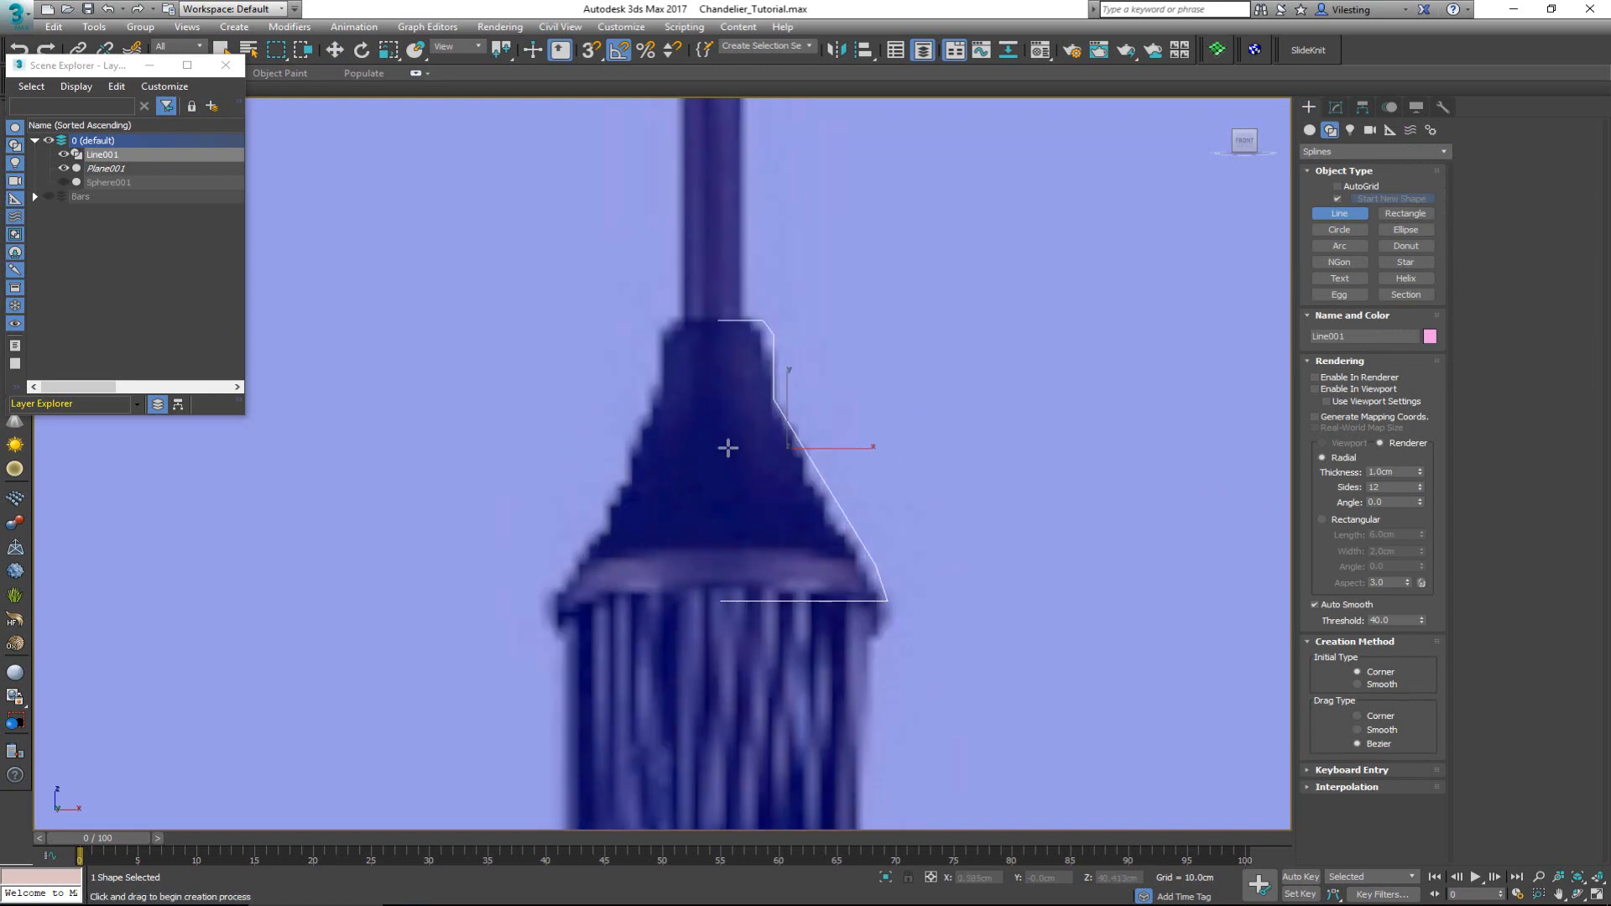
key(1)
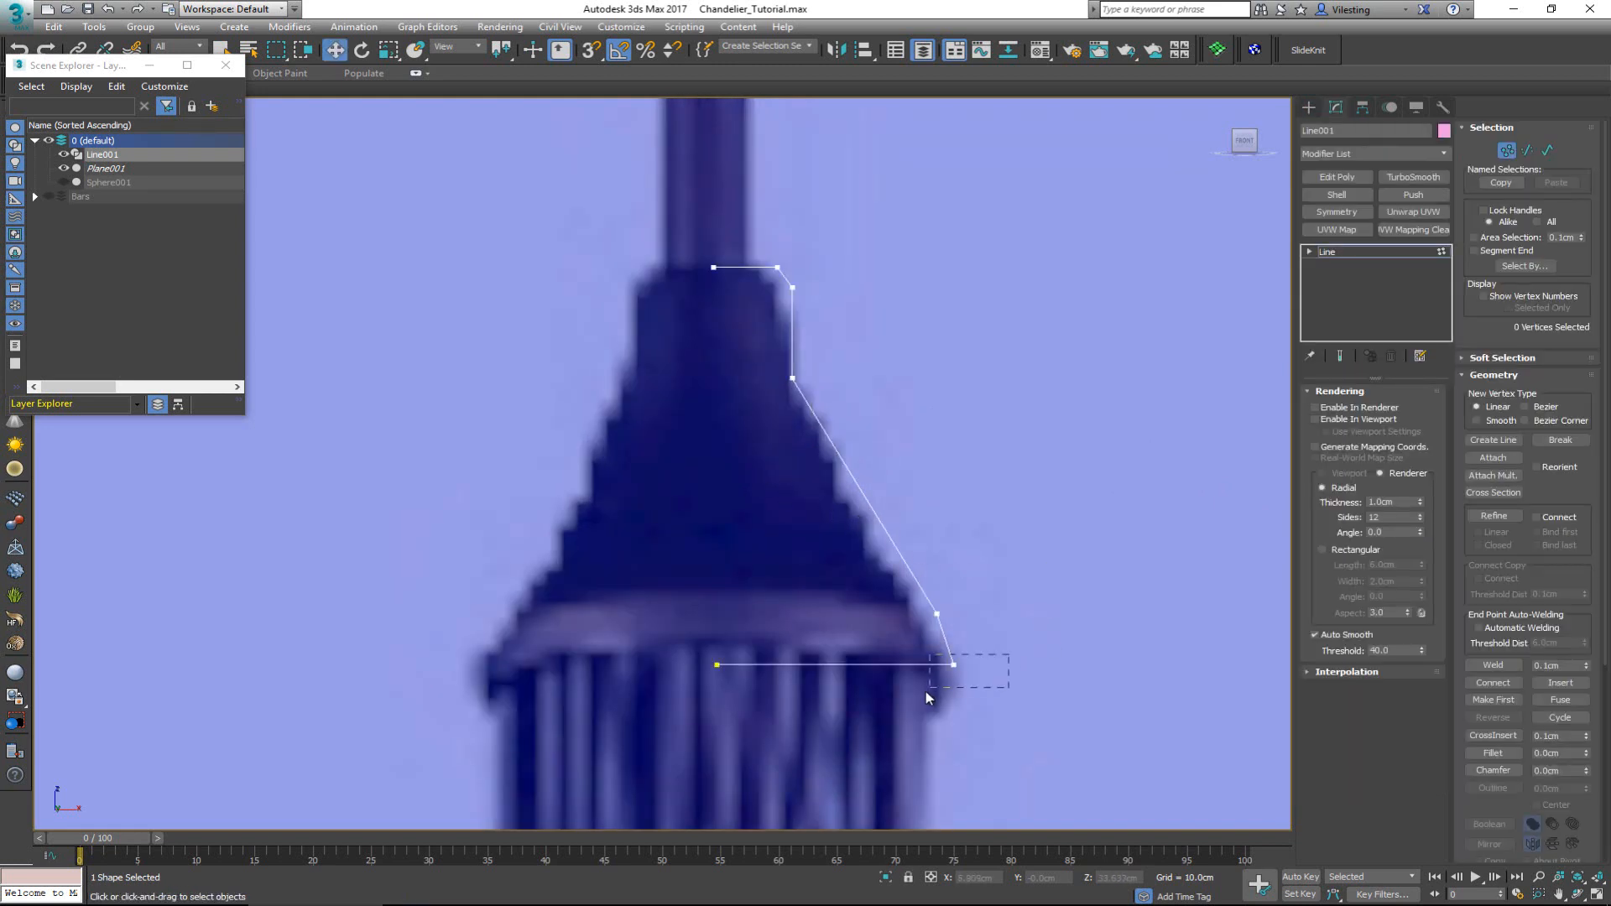
drag(925, 691, 954, 648)
click(1493, 753)
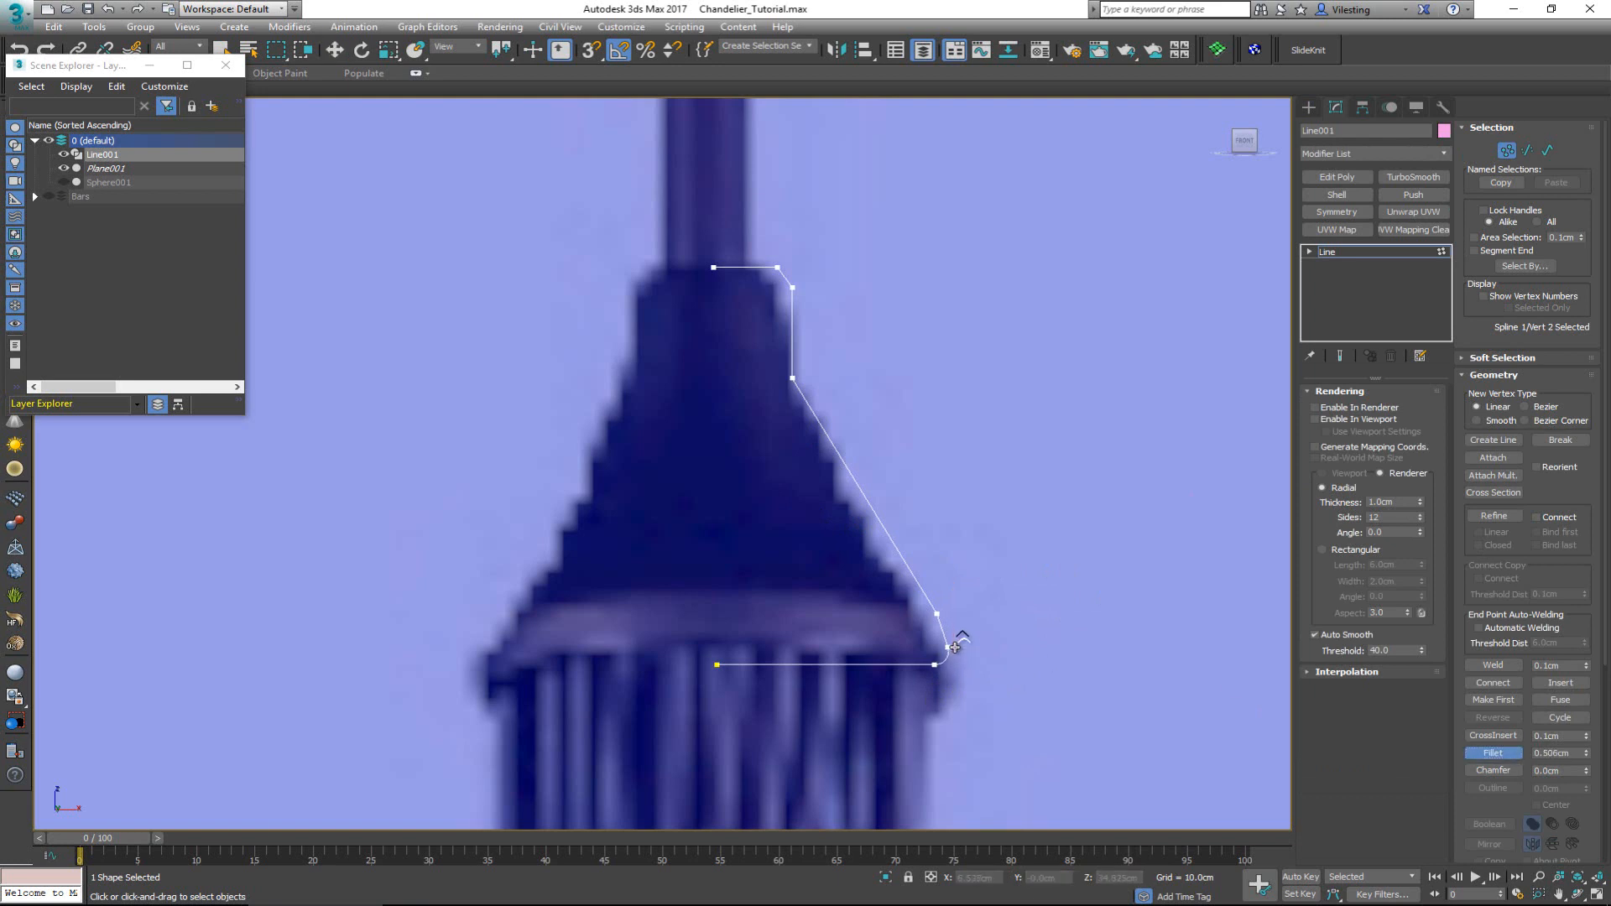
click(1493, 753)
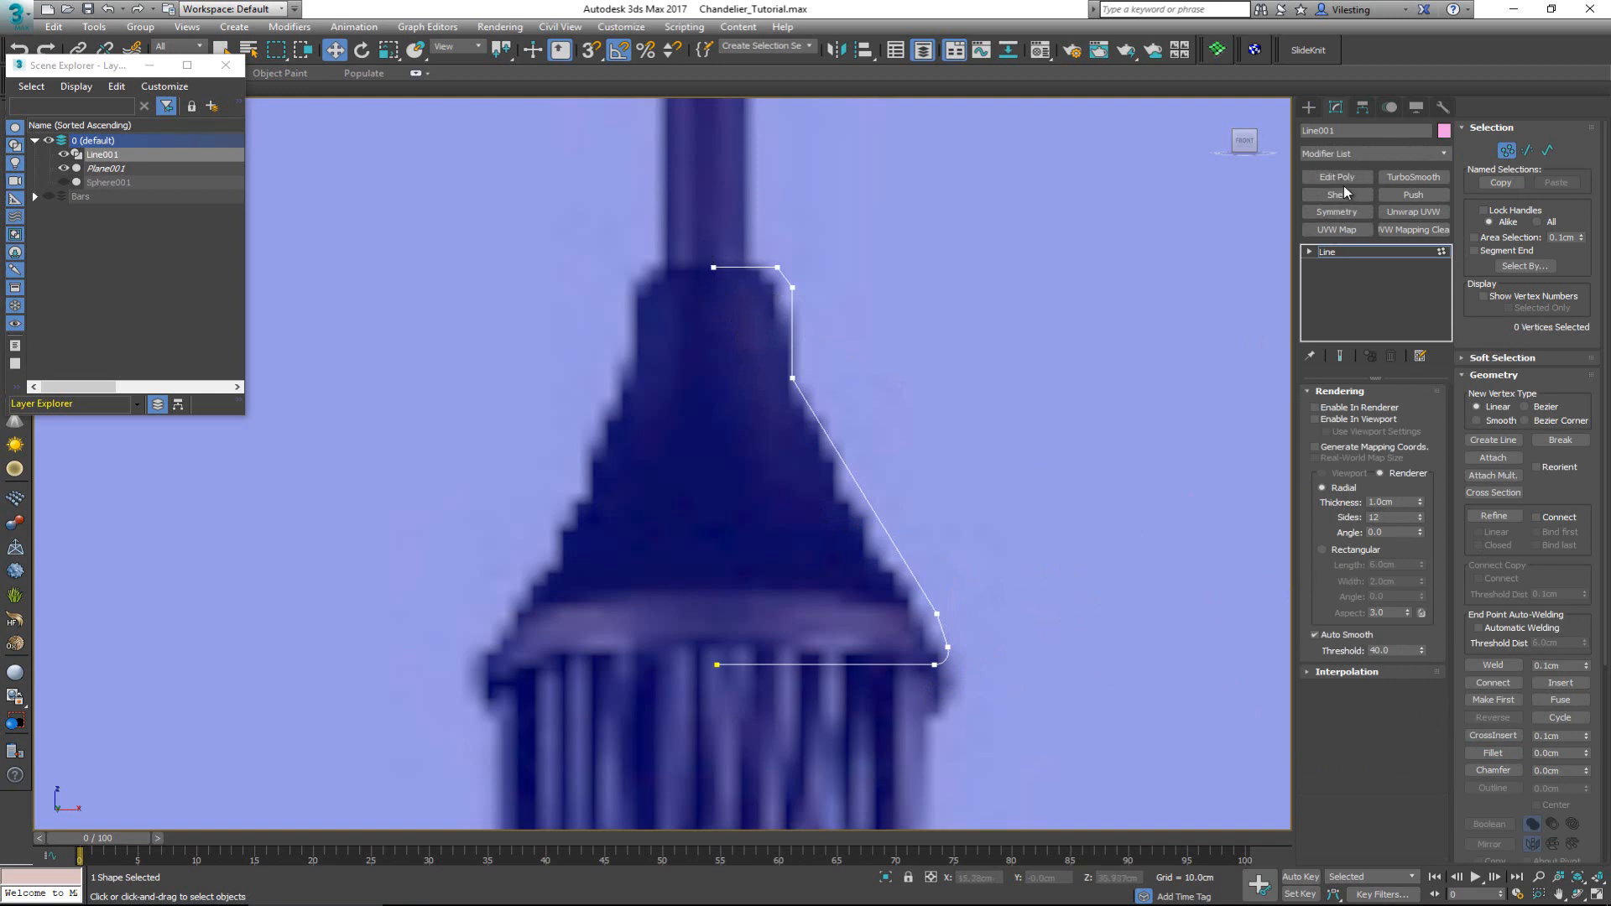
- Apply a Lathe modifier to the cap profile and align its axis to Min
key(1)
click(1345, 154)
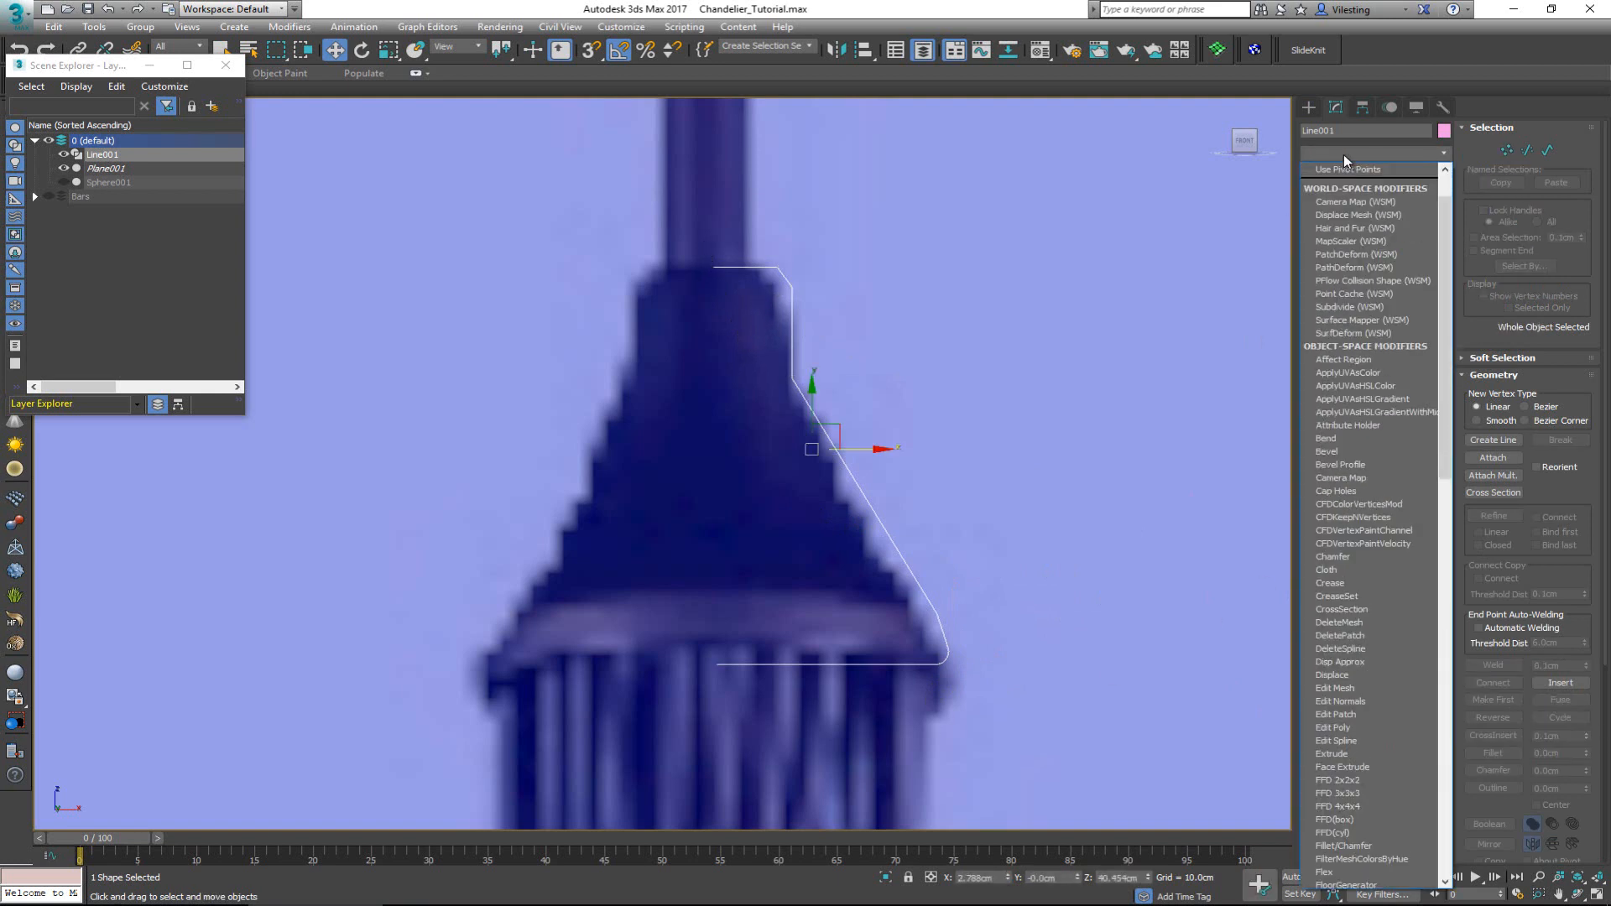
key(l)
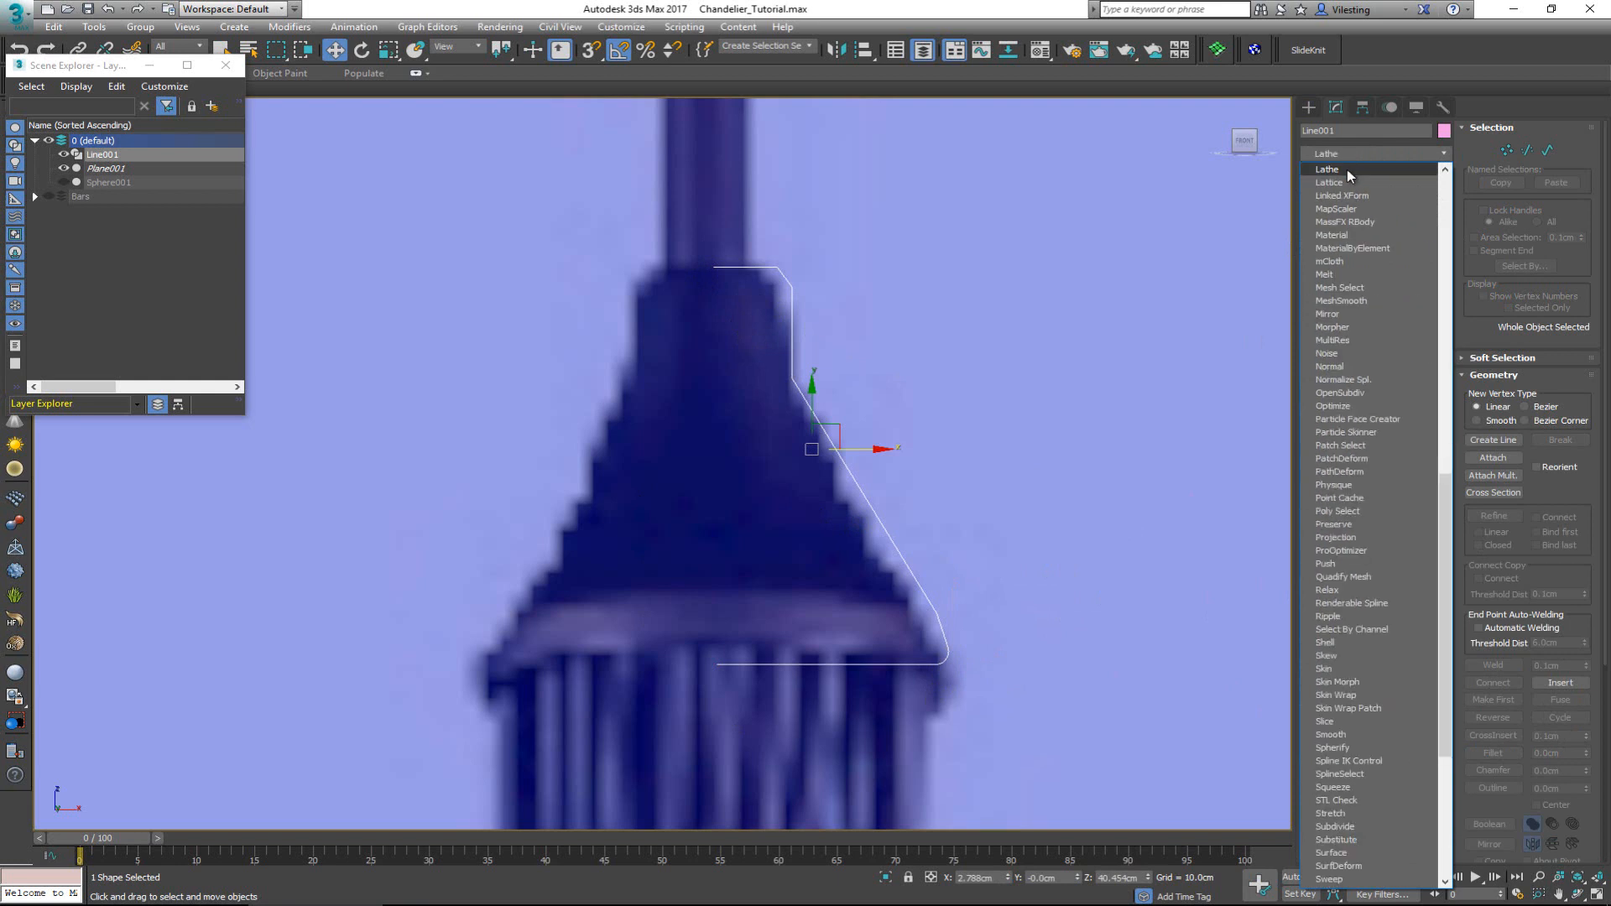
click(1347, 170)
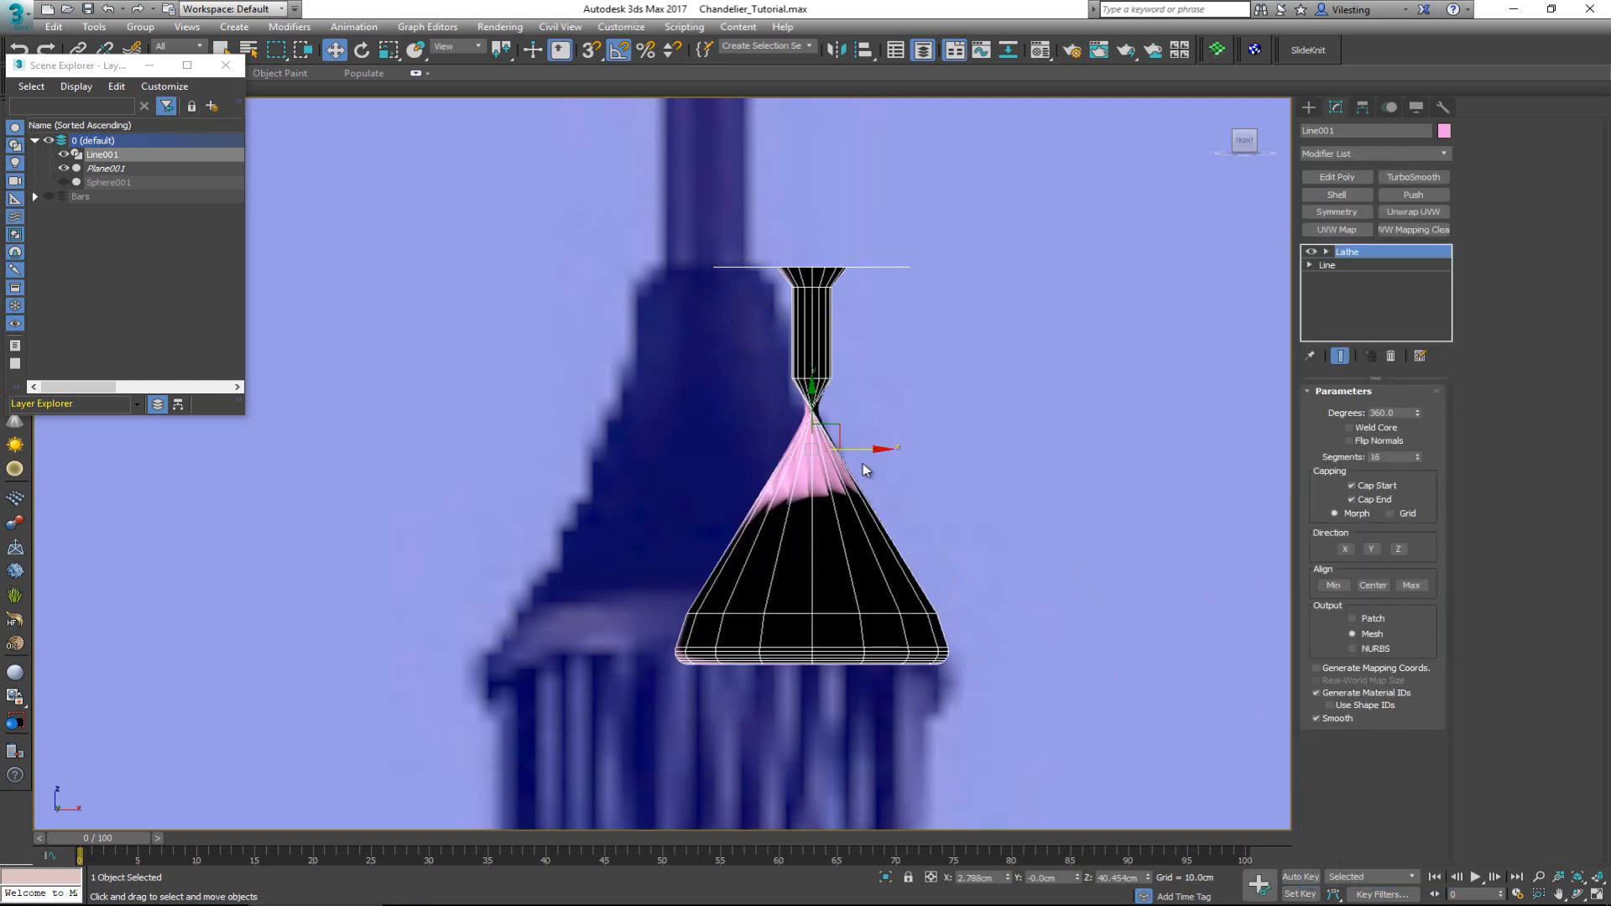
click(1341, 584)
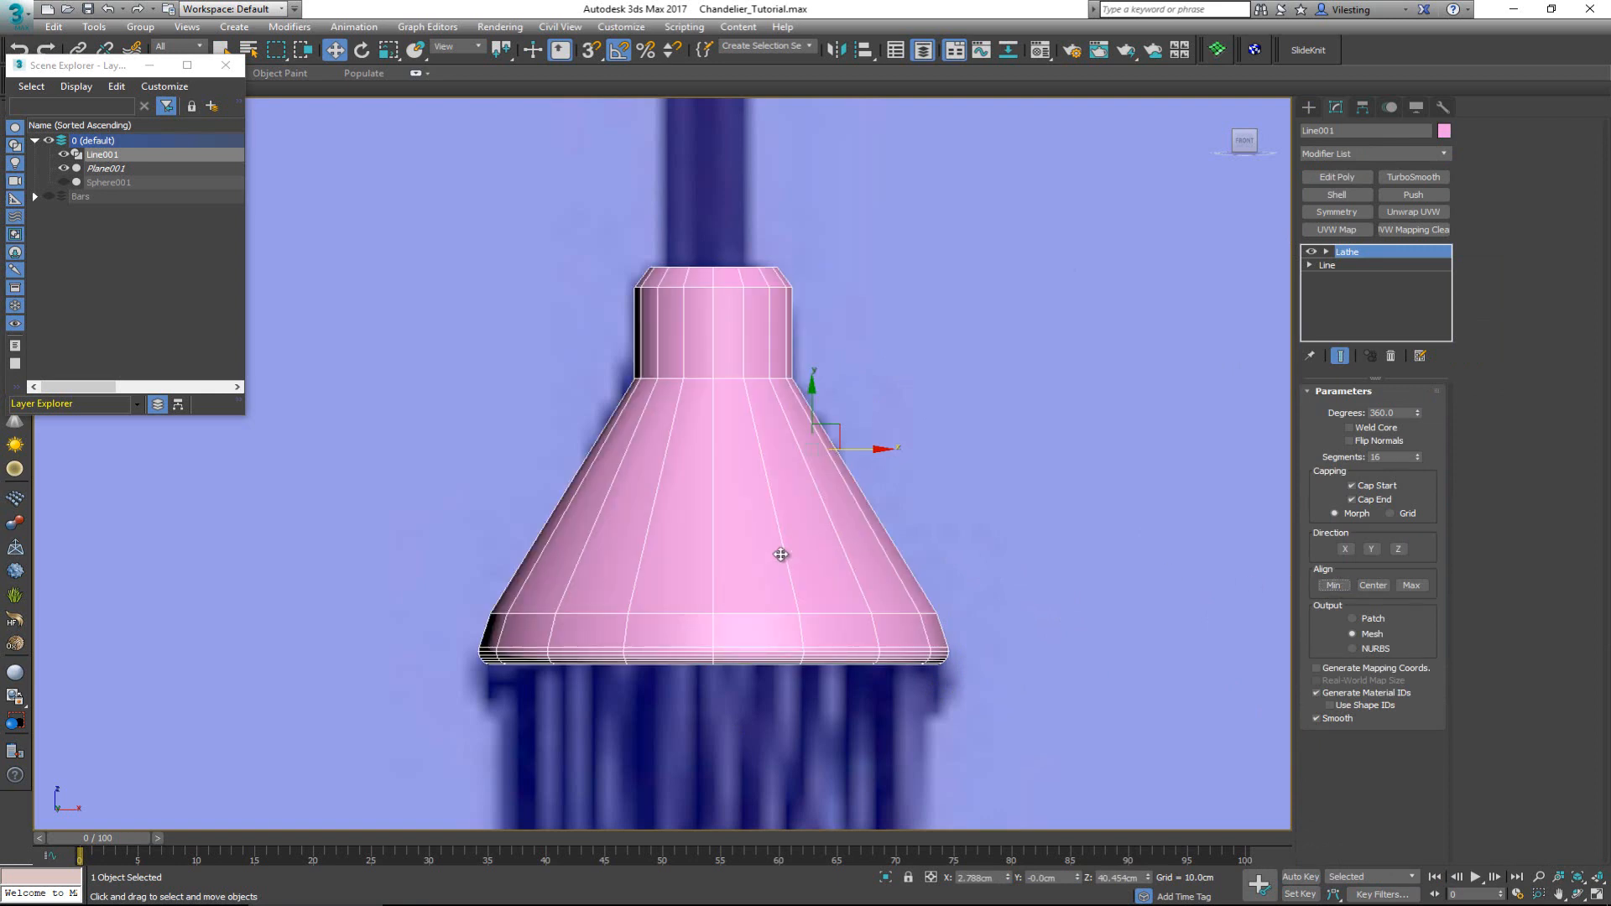
key(F3)
key(F3)
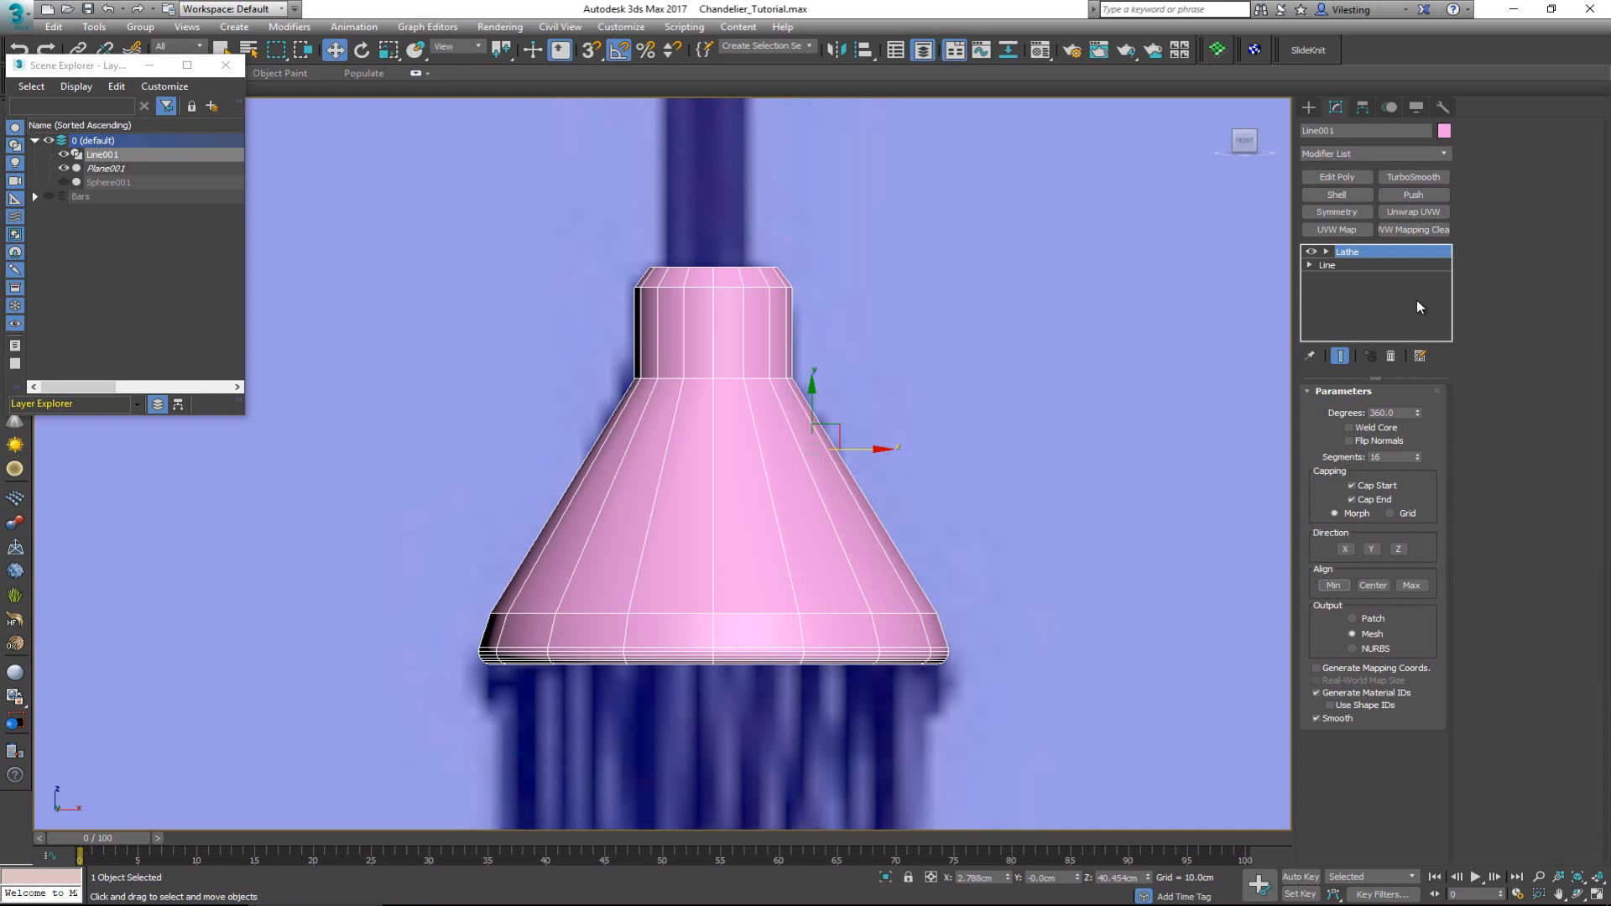
- Snap the profile's top center vertex horizontally in line with its bottom center vertex and return to the Lathe level
click(1328, 265)
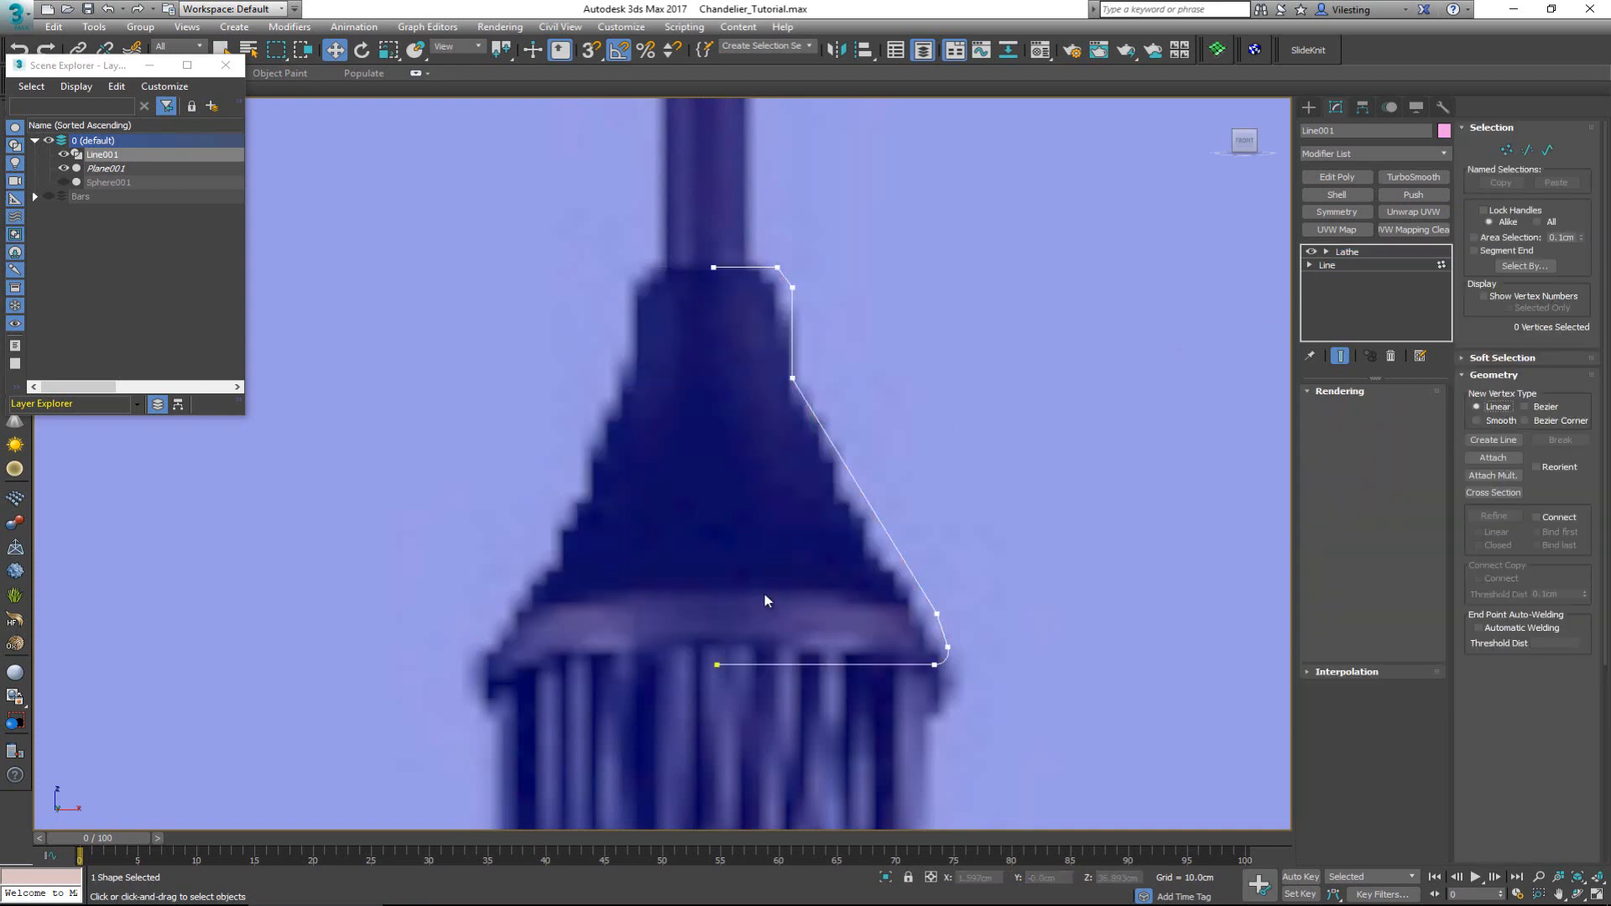
click(718, 675)
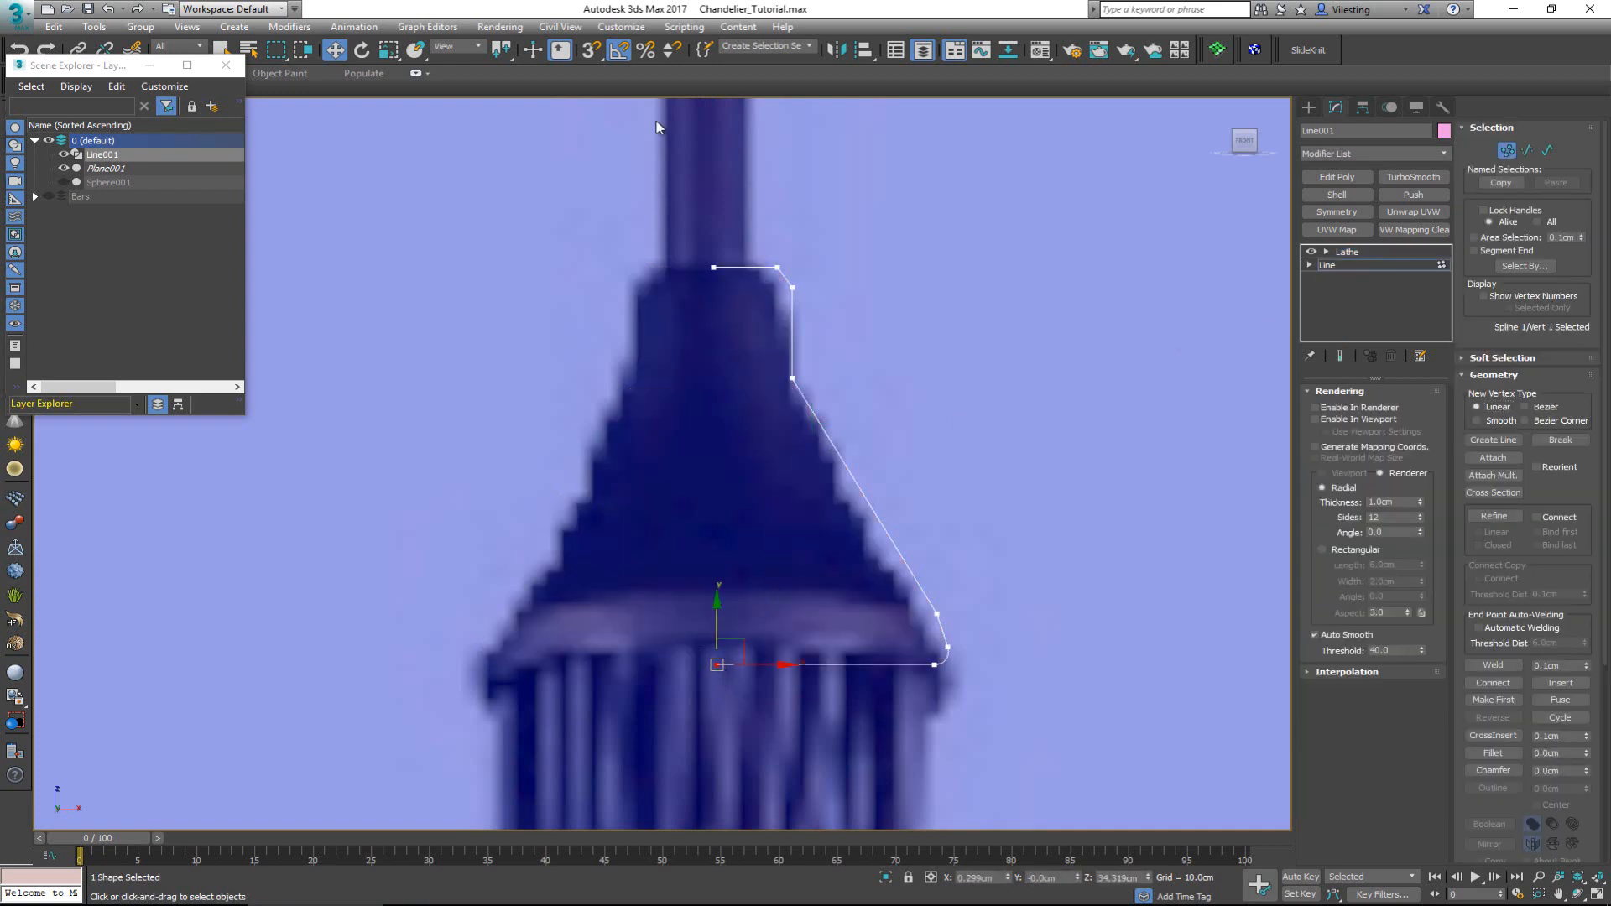
key(s)
drag(740, 306, 720, 667)
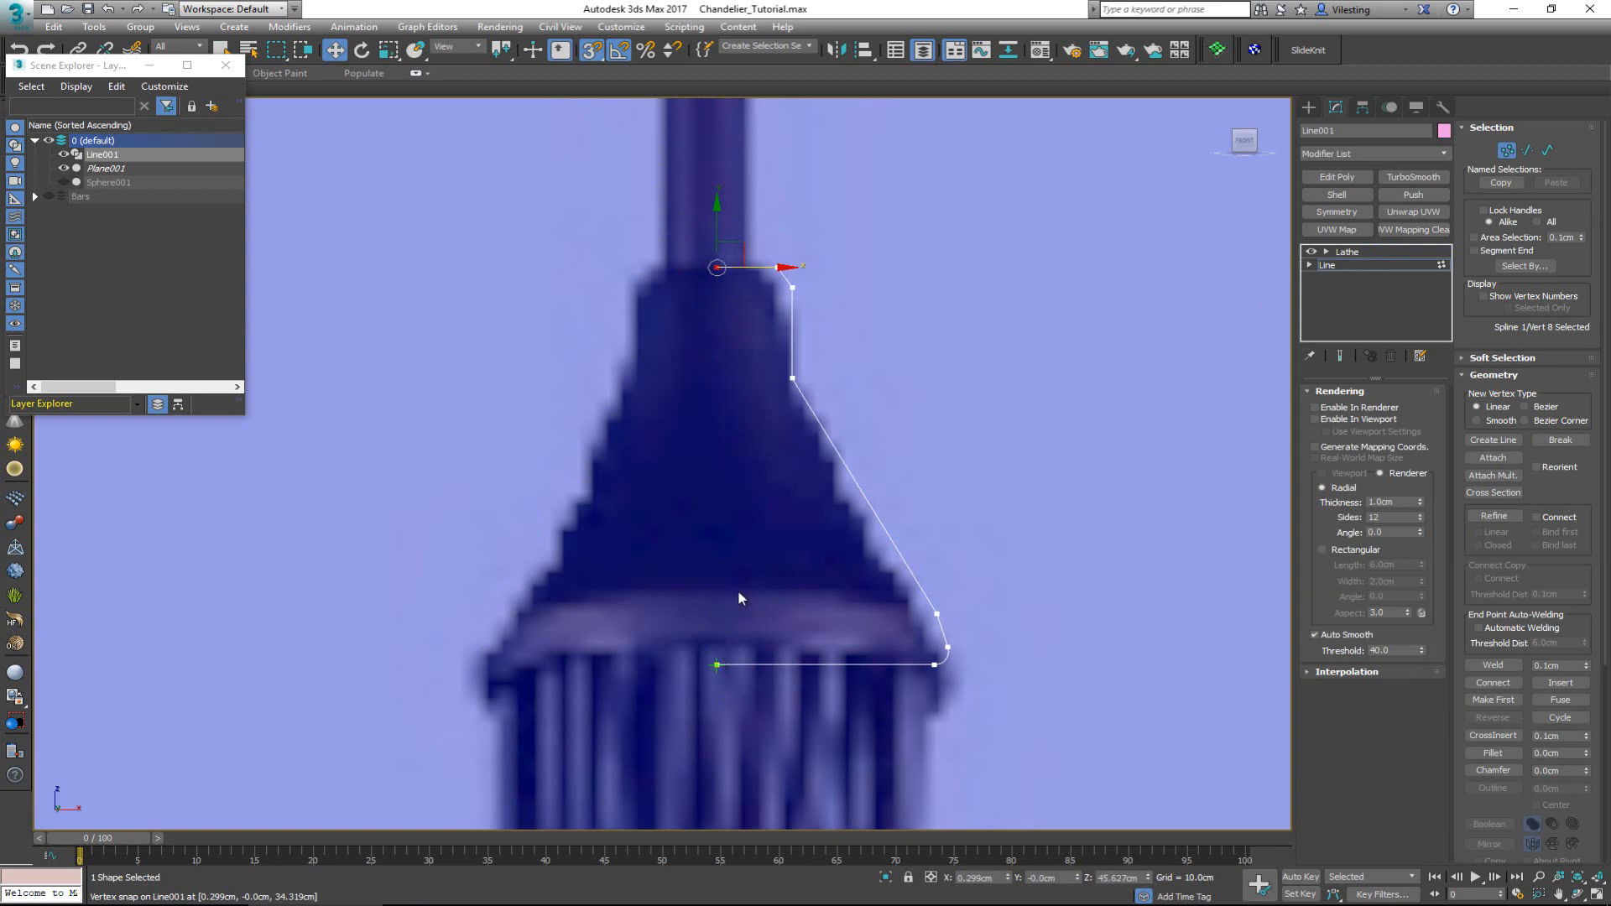
click(1346, 252)
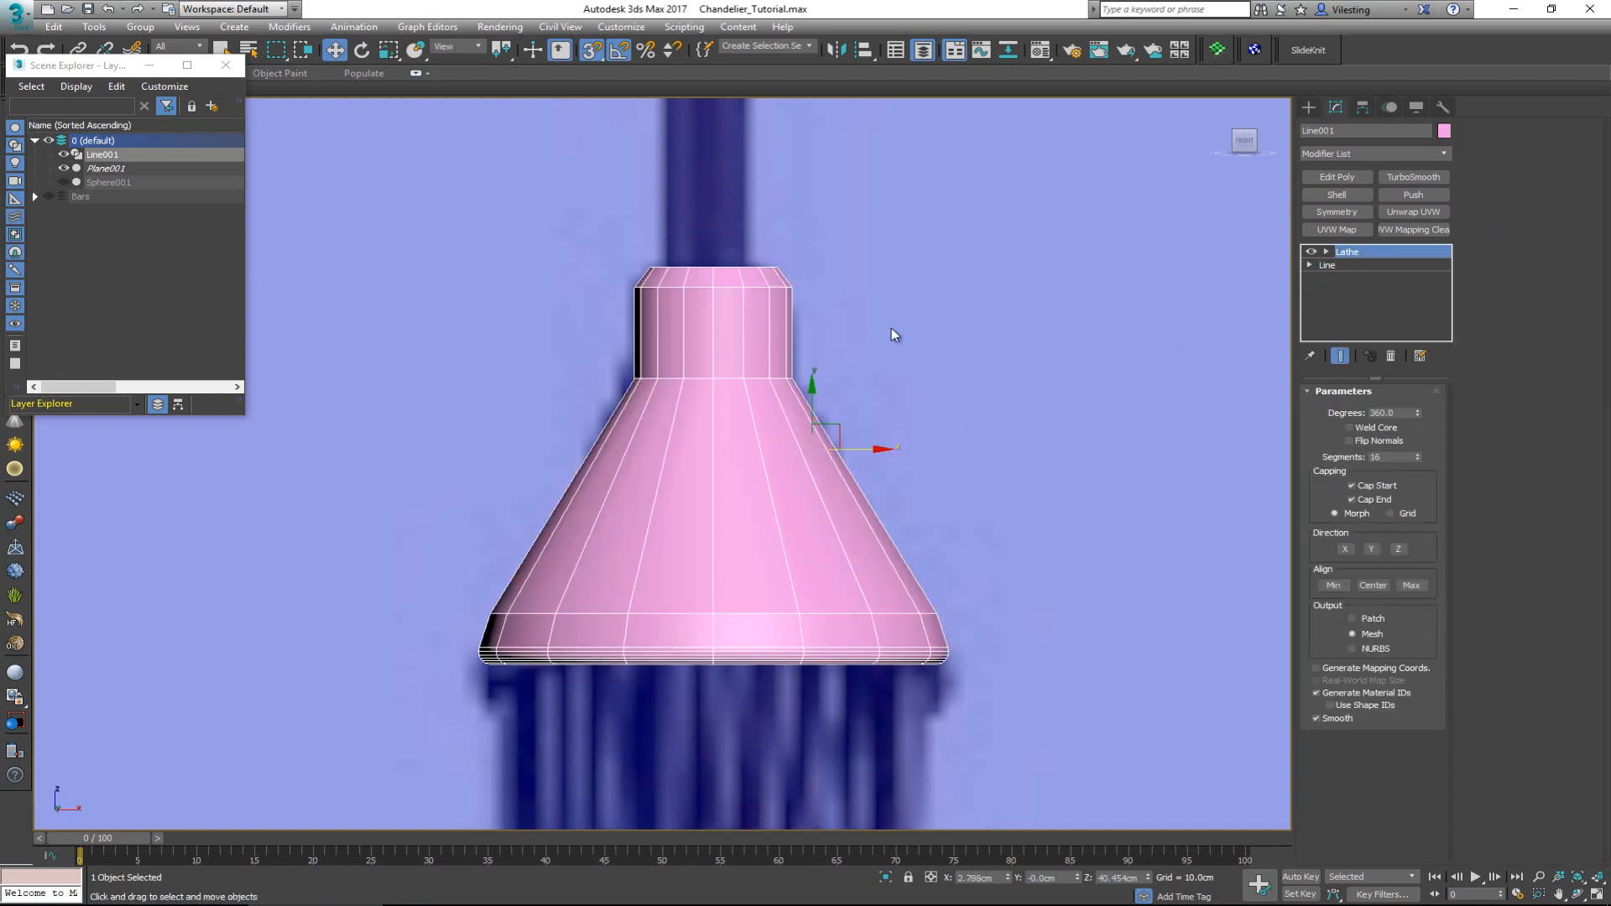
- Frame the lathed cap in the perspective view with edged faces shown
middle_drag(670, 381, 685, 323)
scroll(686, 323, down, 4)
scroll(760, 449, up, 2)
key(alt+w)
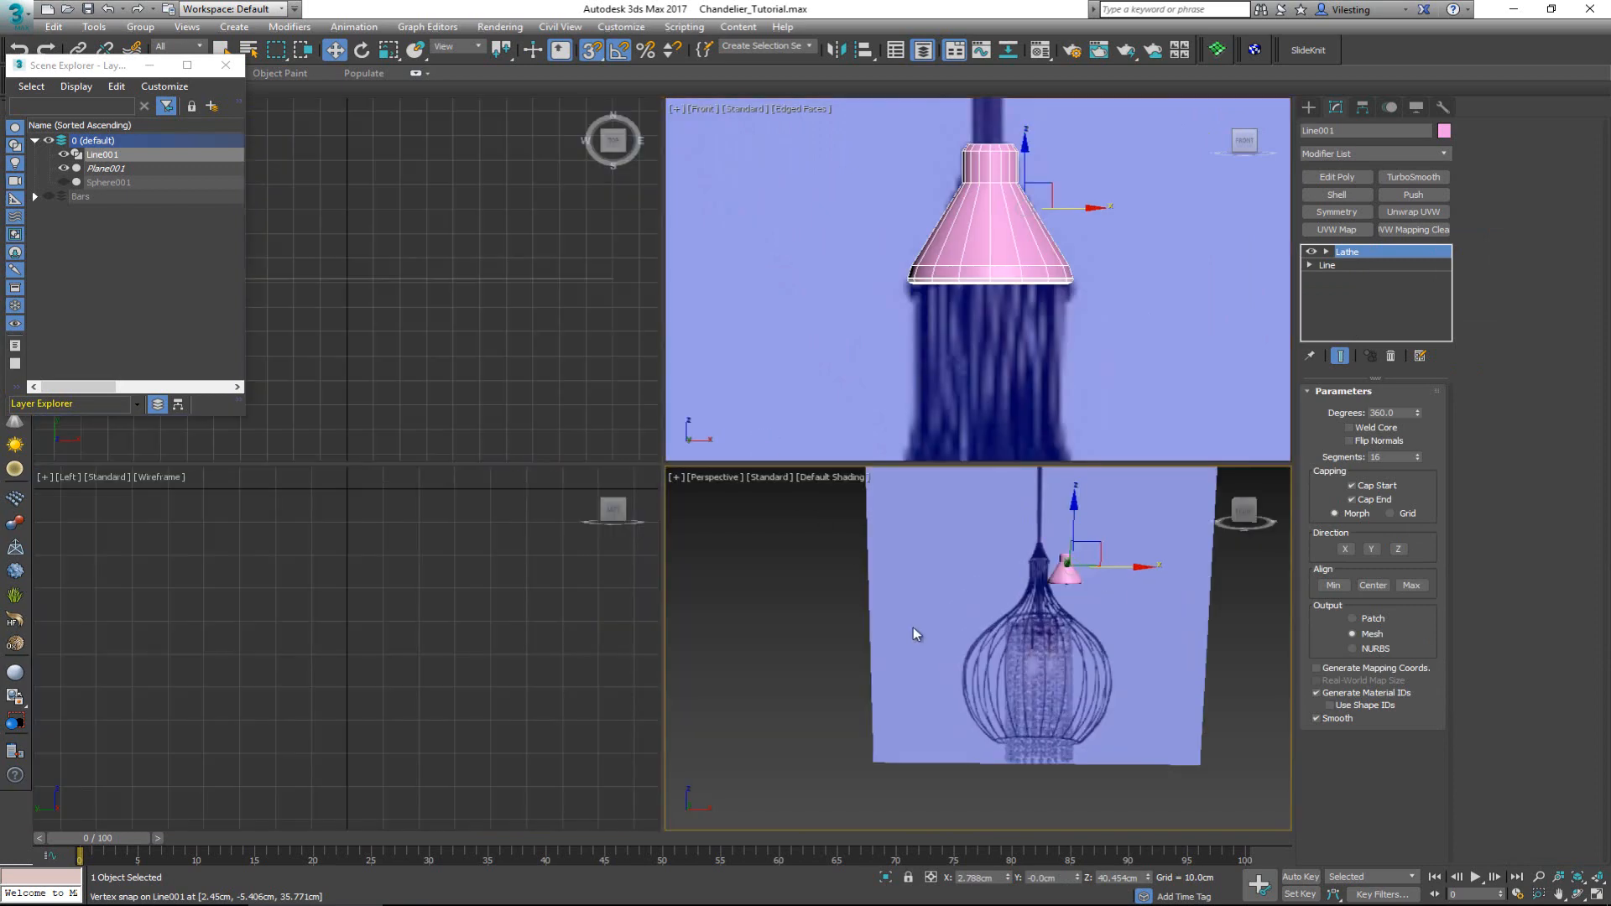
middle_click(913, 627)
key(alt+w)
key(z)
alt+middle_drag(848, 461, 843, 499)
key(F4)
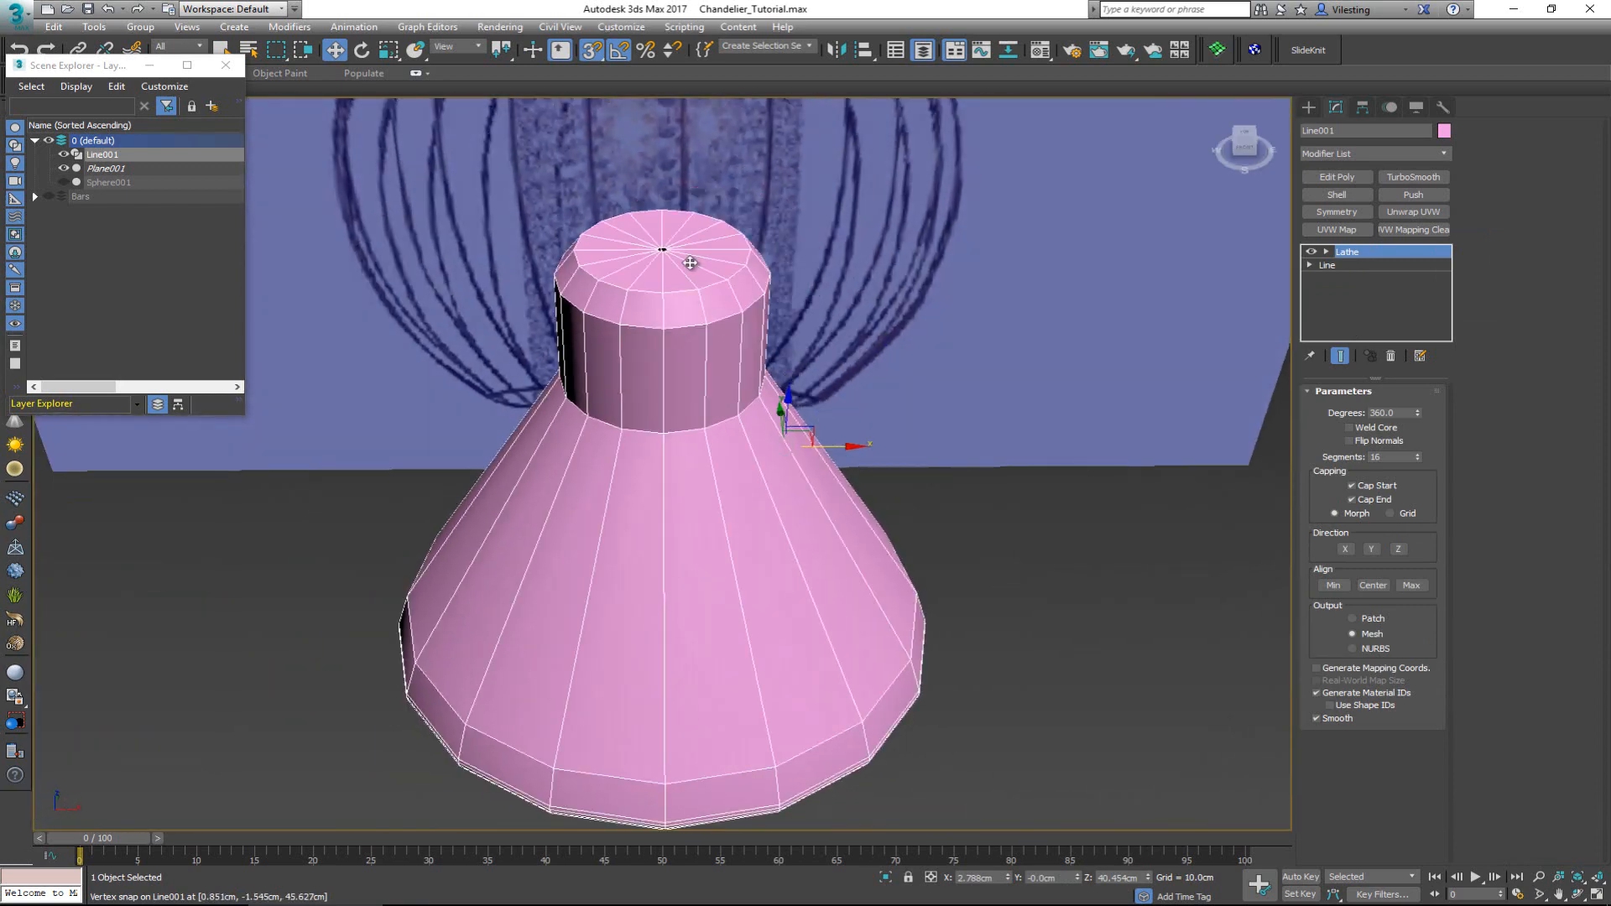
- Enable Weld Core on the Lathe and inspect the center points on the cap's top and underside
scroll(704, 278, up, 3)
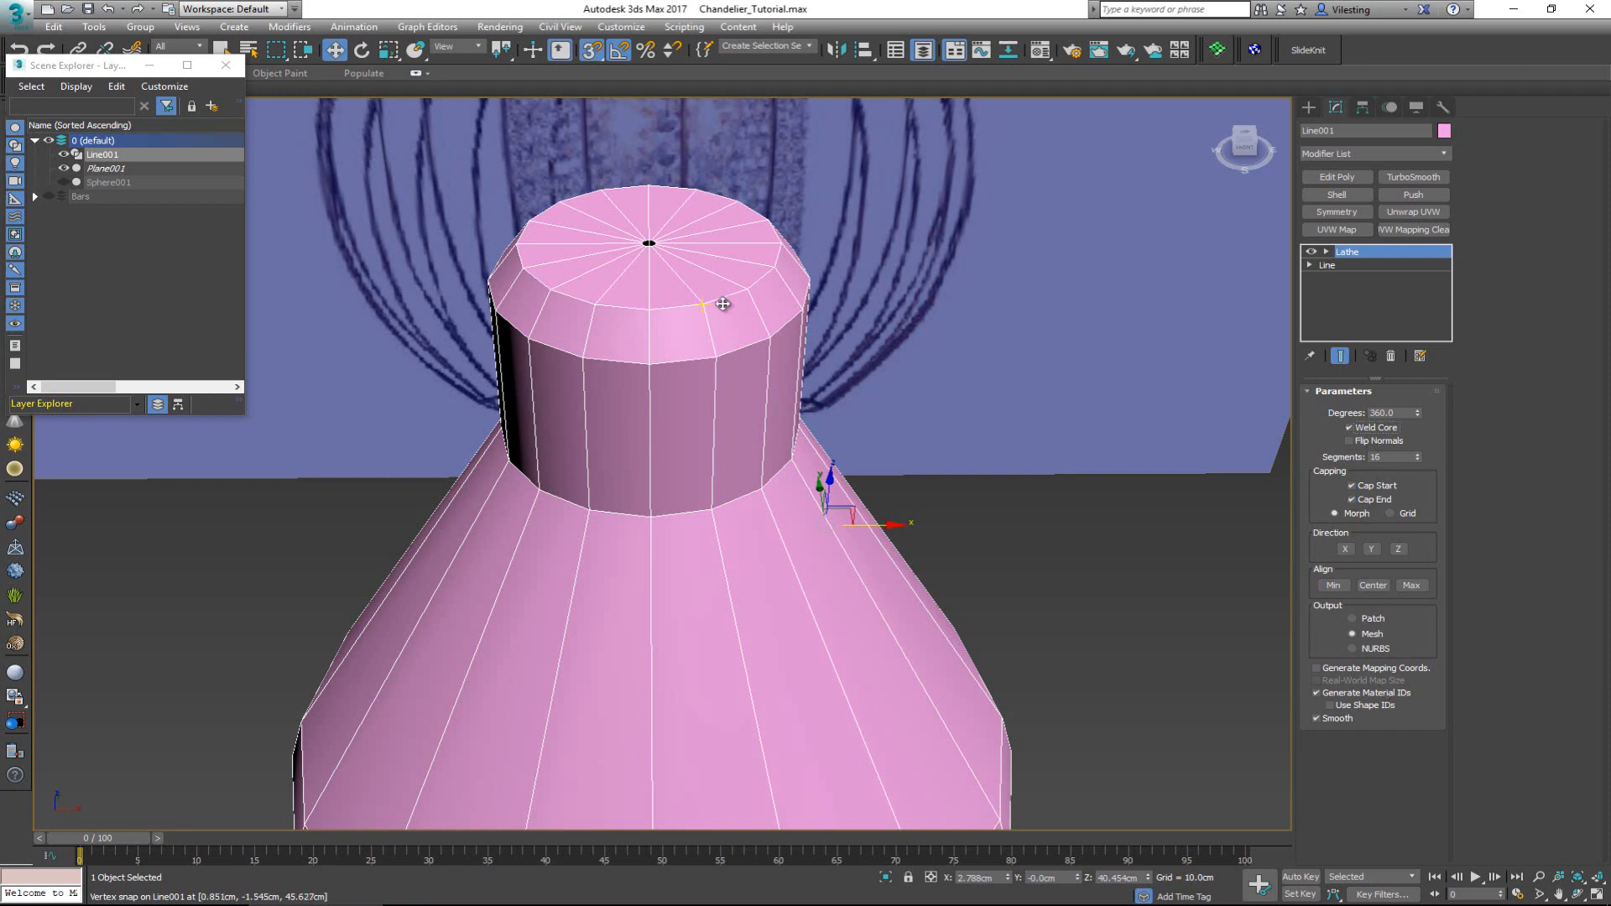
scroll(744, 374, down, 2)
alt+middle_drag(744, 374, 754, 280)
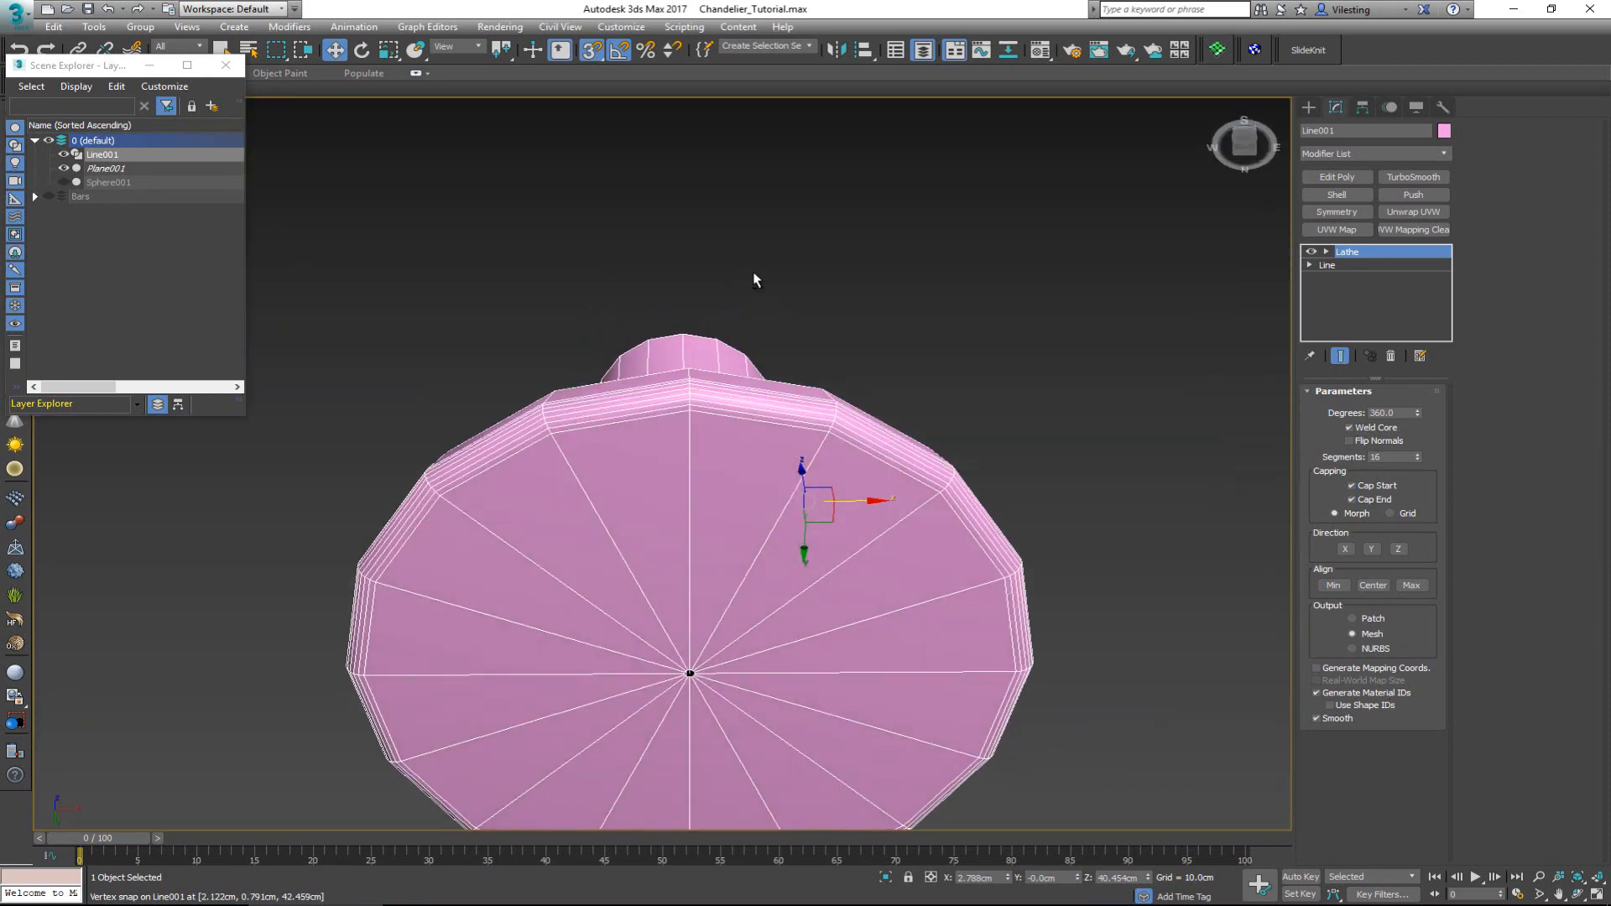
alt+middle_drag(730, 450, 730, 587)
- Select the profile's two center vertices and nudge them along X to close the holes at the lathe axis
click(1340, 264)
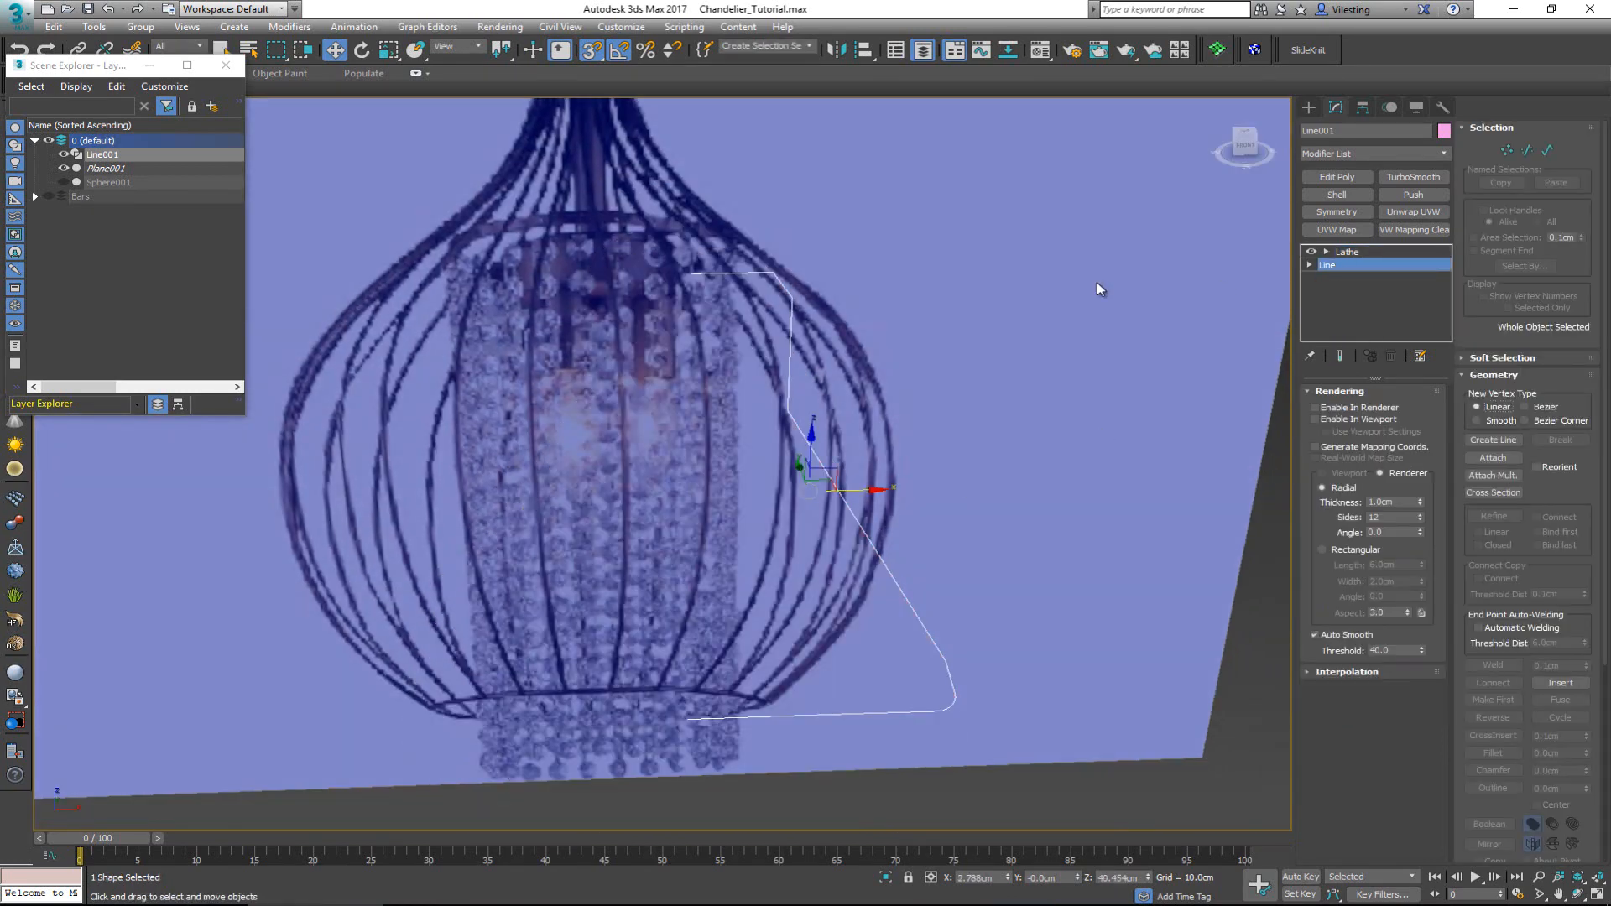
key(s)
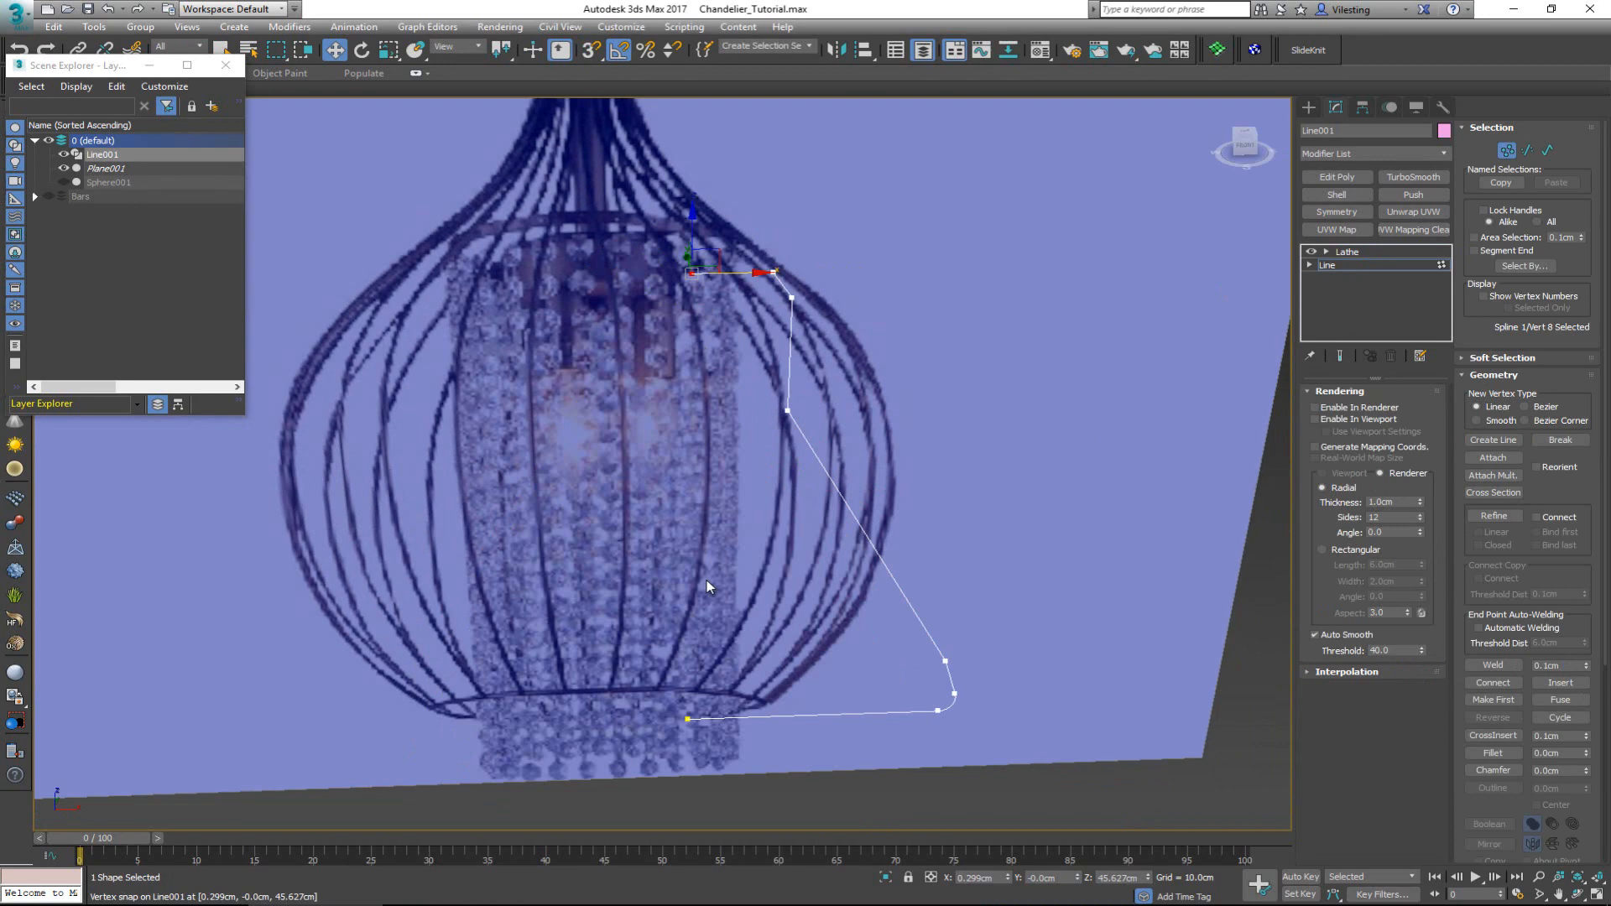
ctrl+click(688, 719)
key(grave)
alt+middle_drag(720, 710, 740, 637)
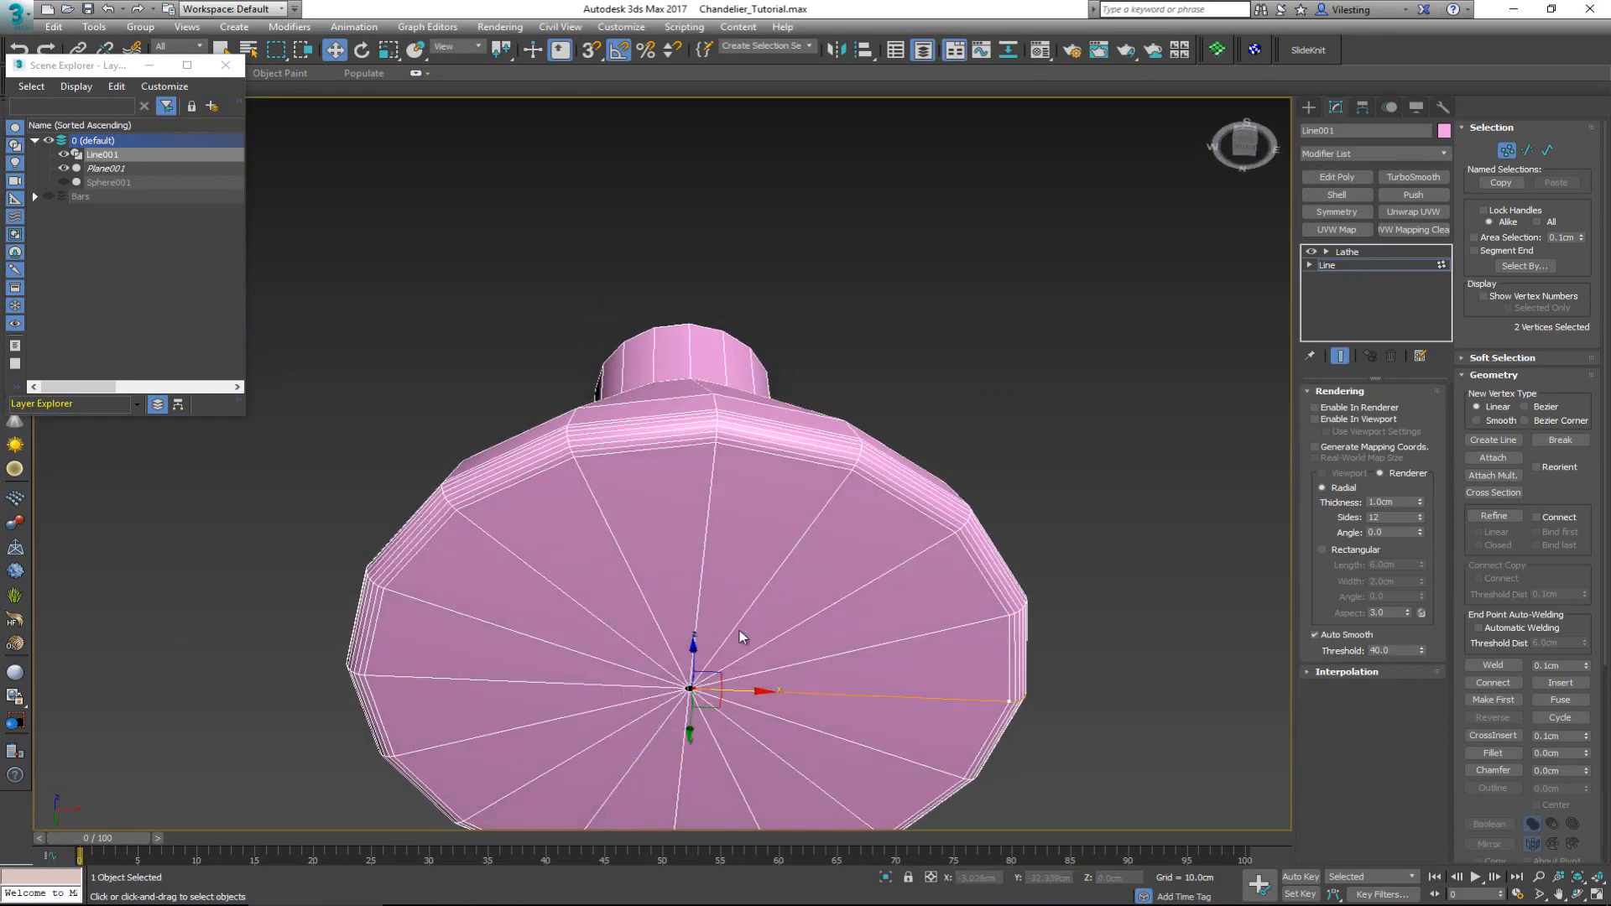
drag(745, 695, 746, 695)
alt+middle_drag(738, 529, 742, 674)
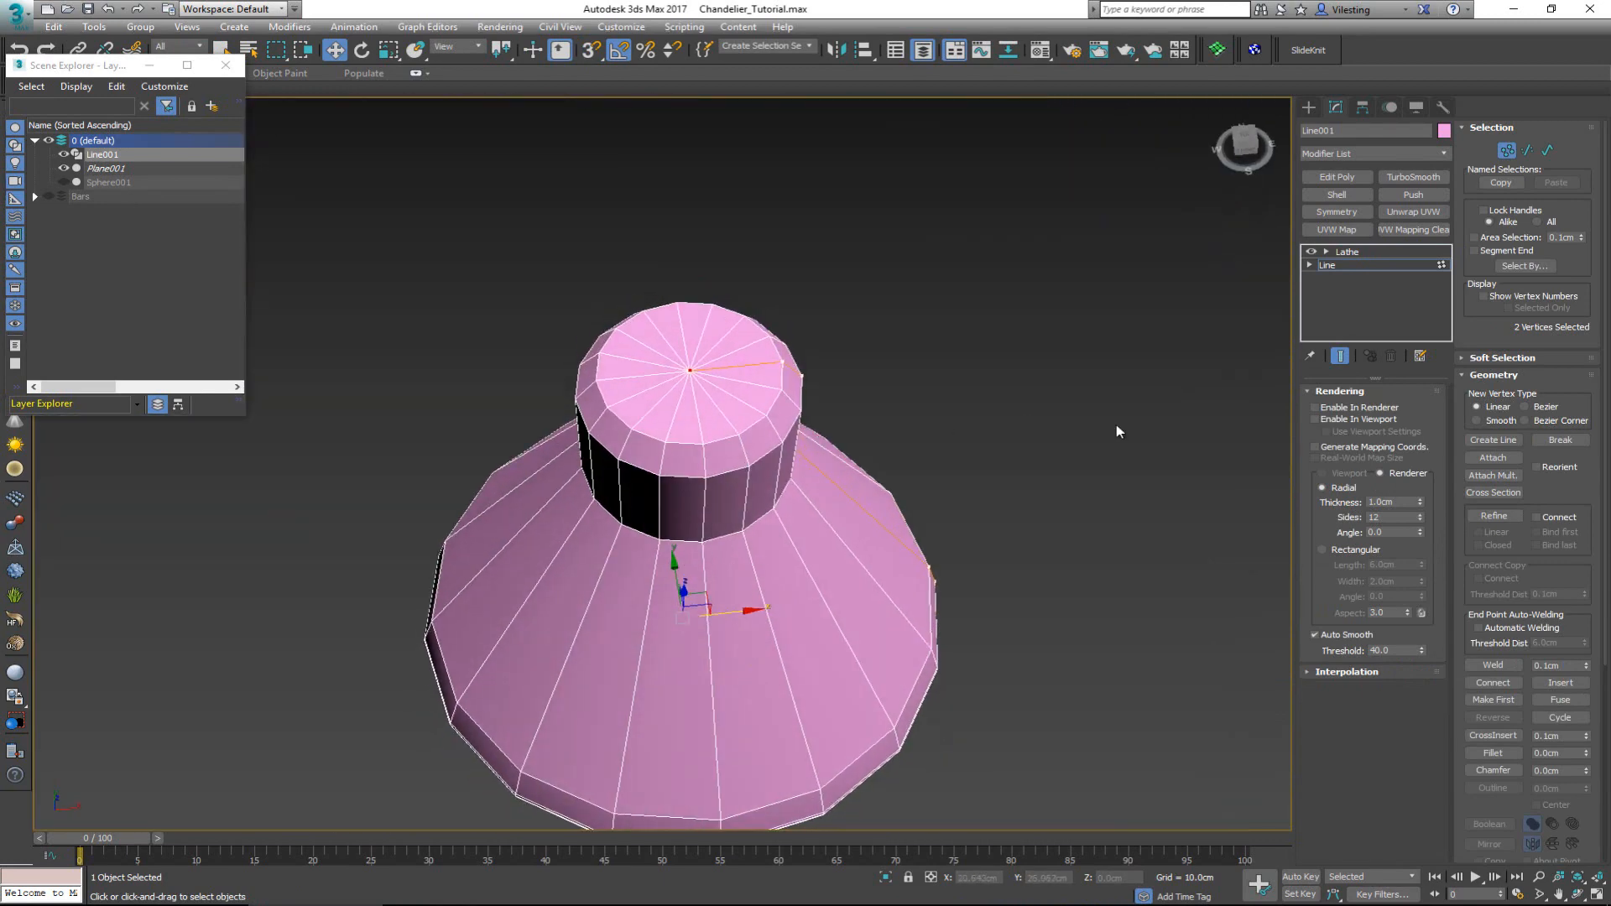
click(1367, 255)
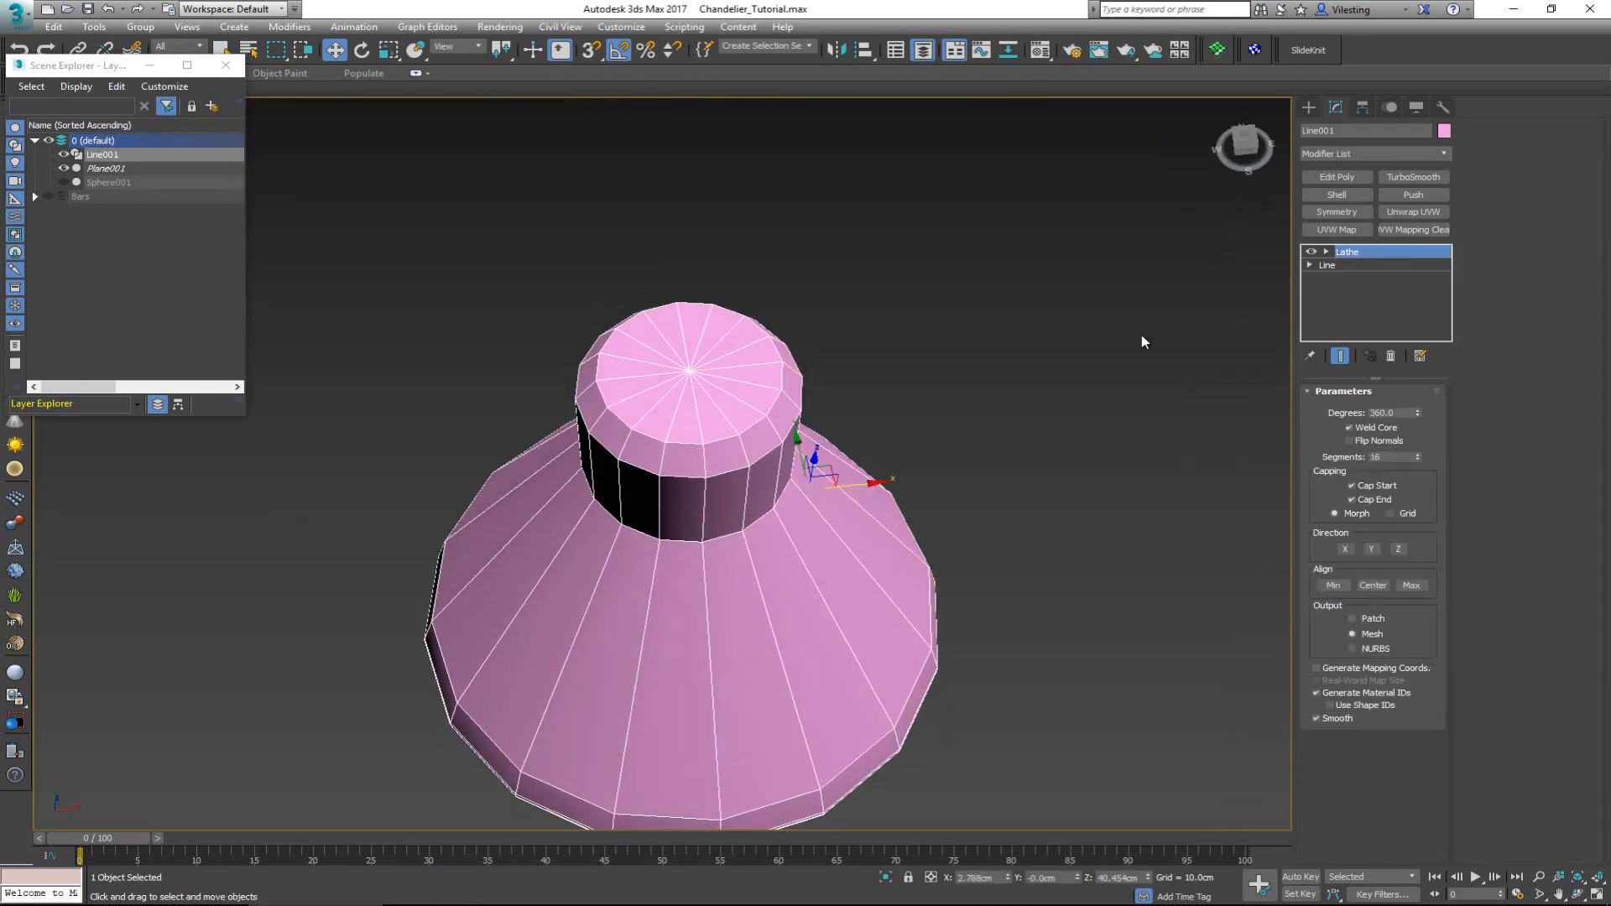
- Test TurboSmooth on the lathed cap and remove the modifier again
click(919, 436)
click(718, 530)
scroll(717, 530, down, 3)
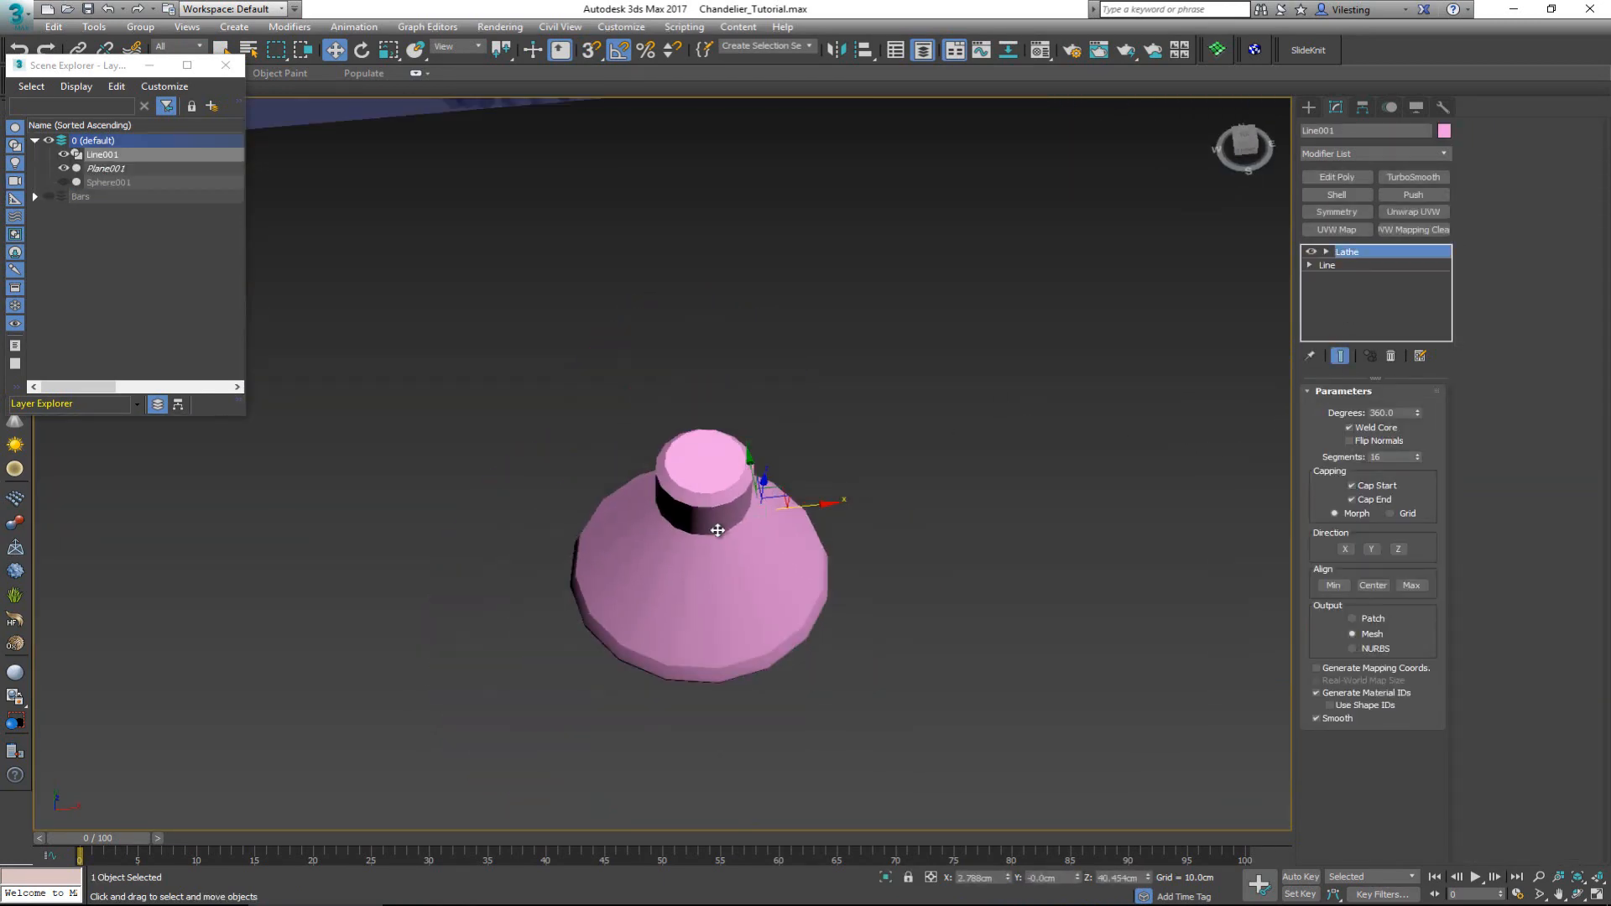
key(F4)
scroll(727, 512, up, 2)
mouse_move(727, 510)
alt+middle_down()
mouse_move(721, 433)
mouse_move(695, 453)
mouse_move(728, 498)
alt+middle_up()
click(1412, 180)
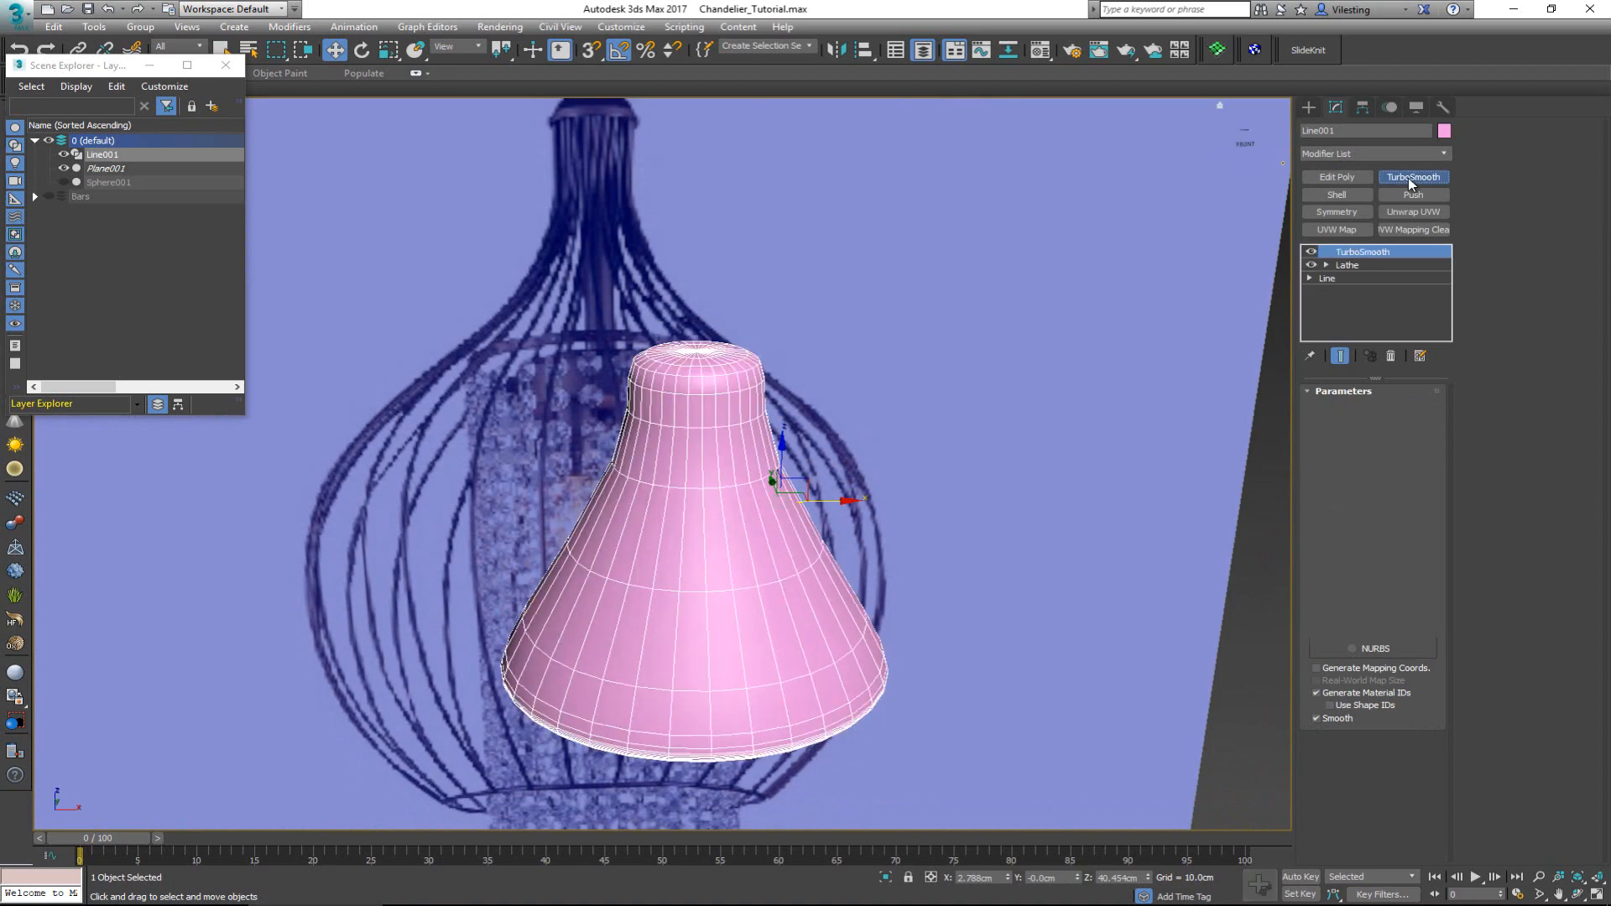
click(1390, 356)
- Zoom in on the cap's neck in the front view and add an Edit Poly modifier at edge level
key(alt+w)
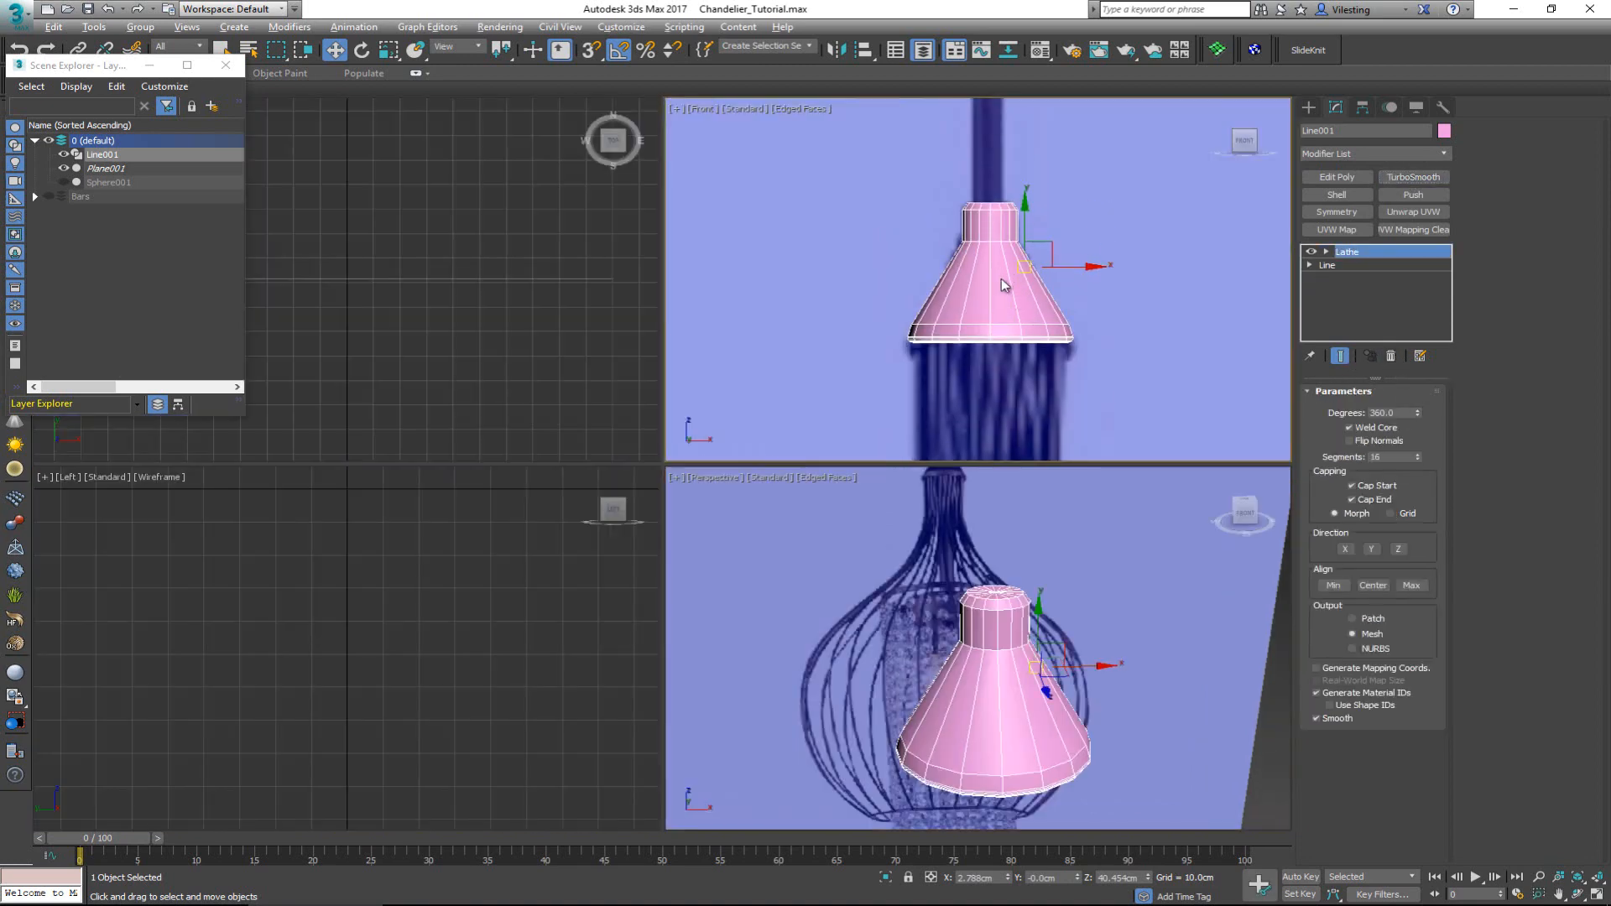
key(alt+w)
scroll(721, 383, up, 5)
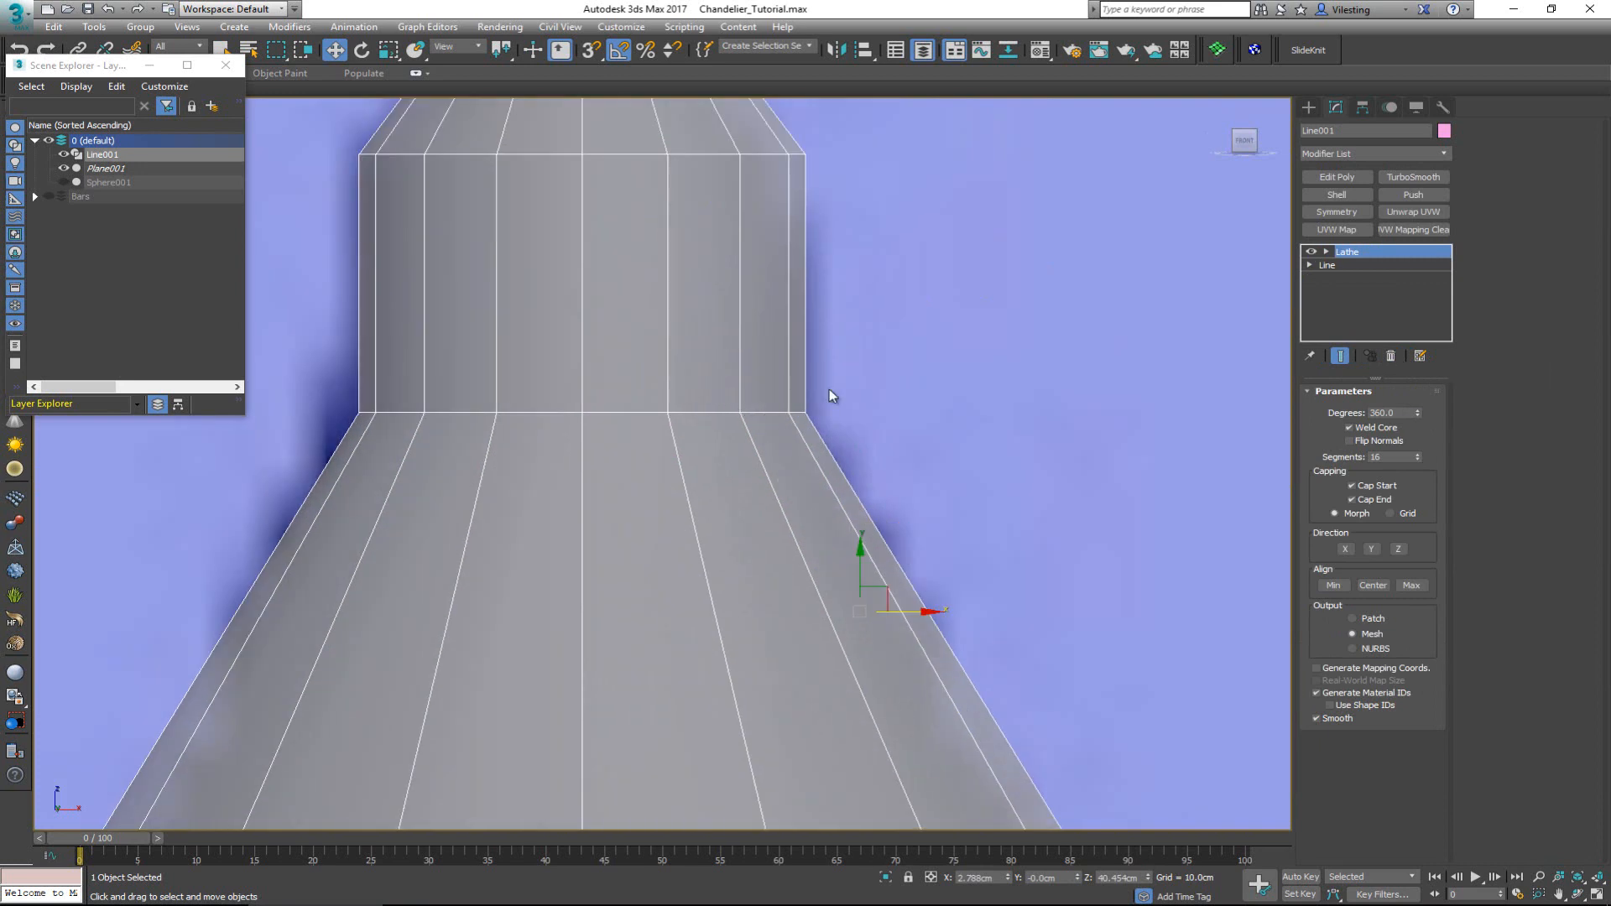
click(1352, 180)
key(2)
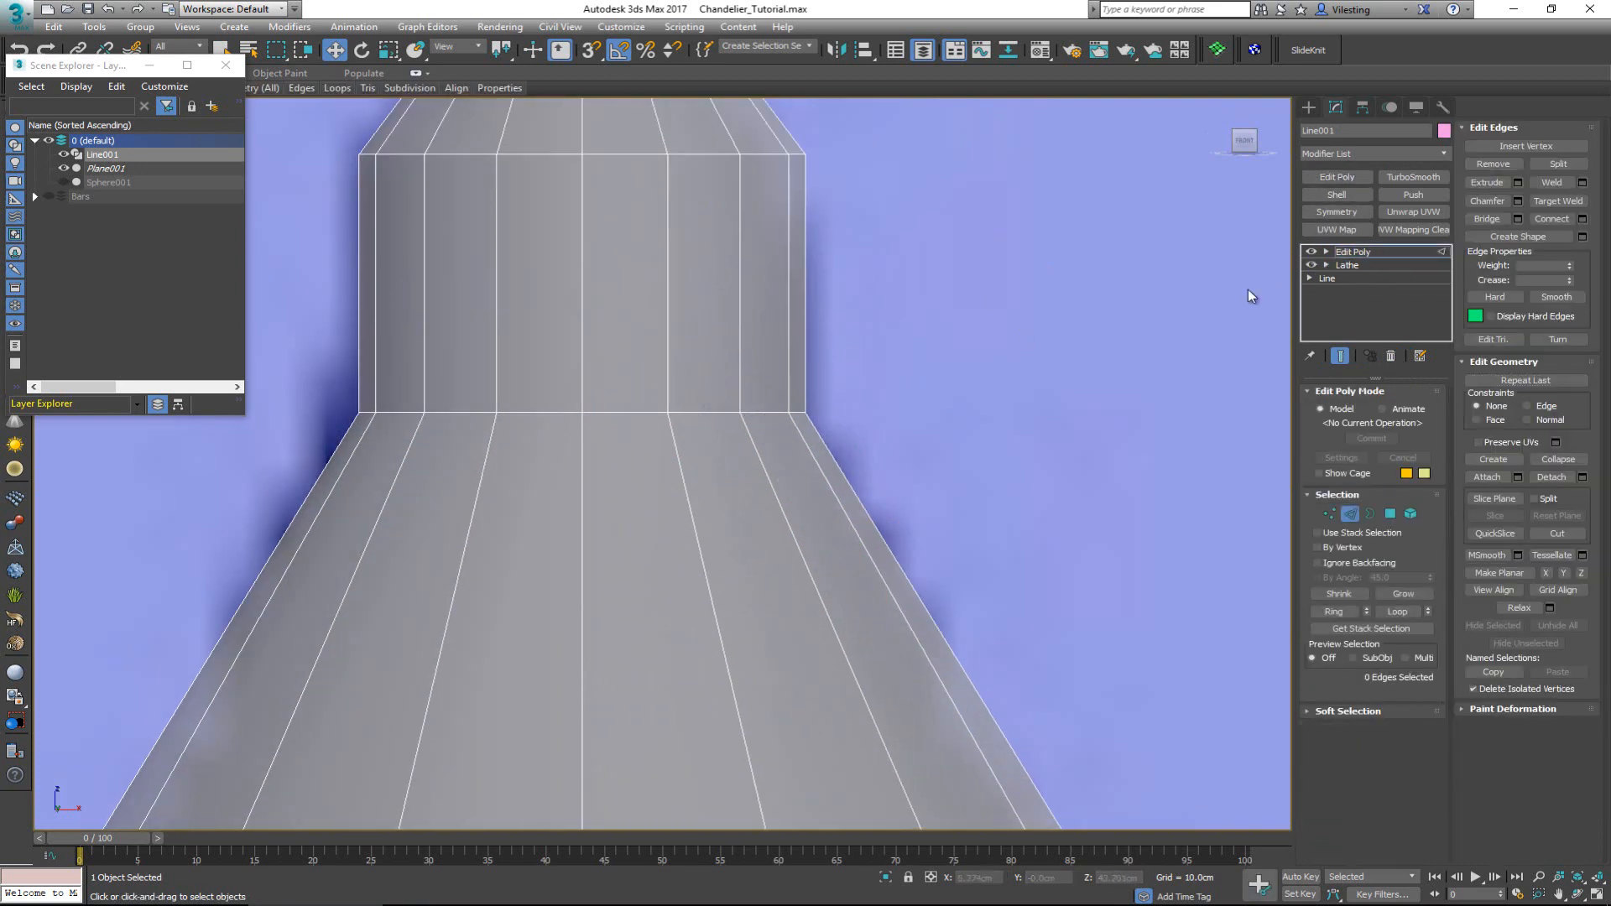
- Chamfer the edge loop where the neck meets the cone by 0.1 cm with 2 segments
double_click(713, 411)
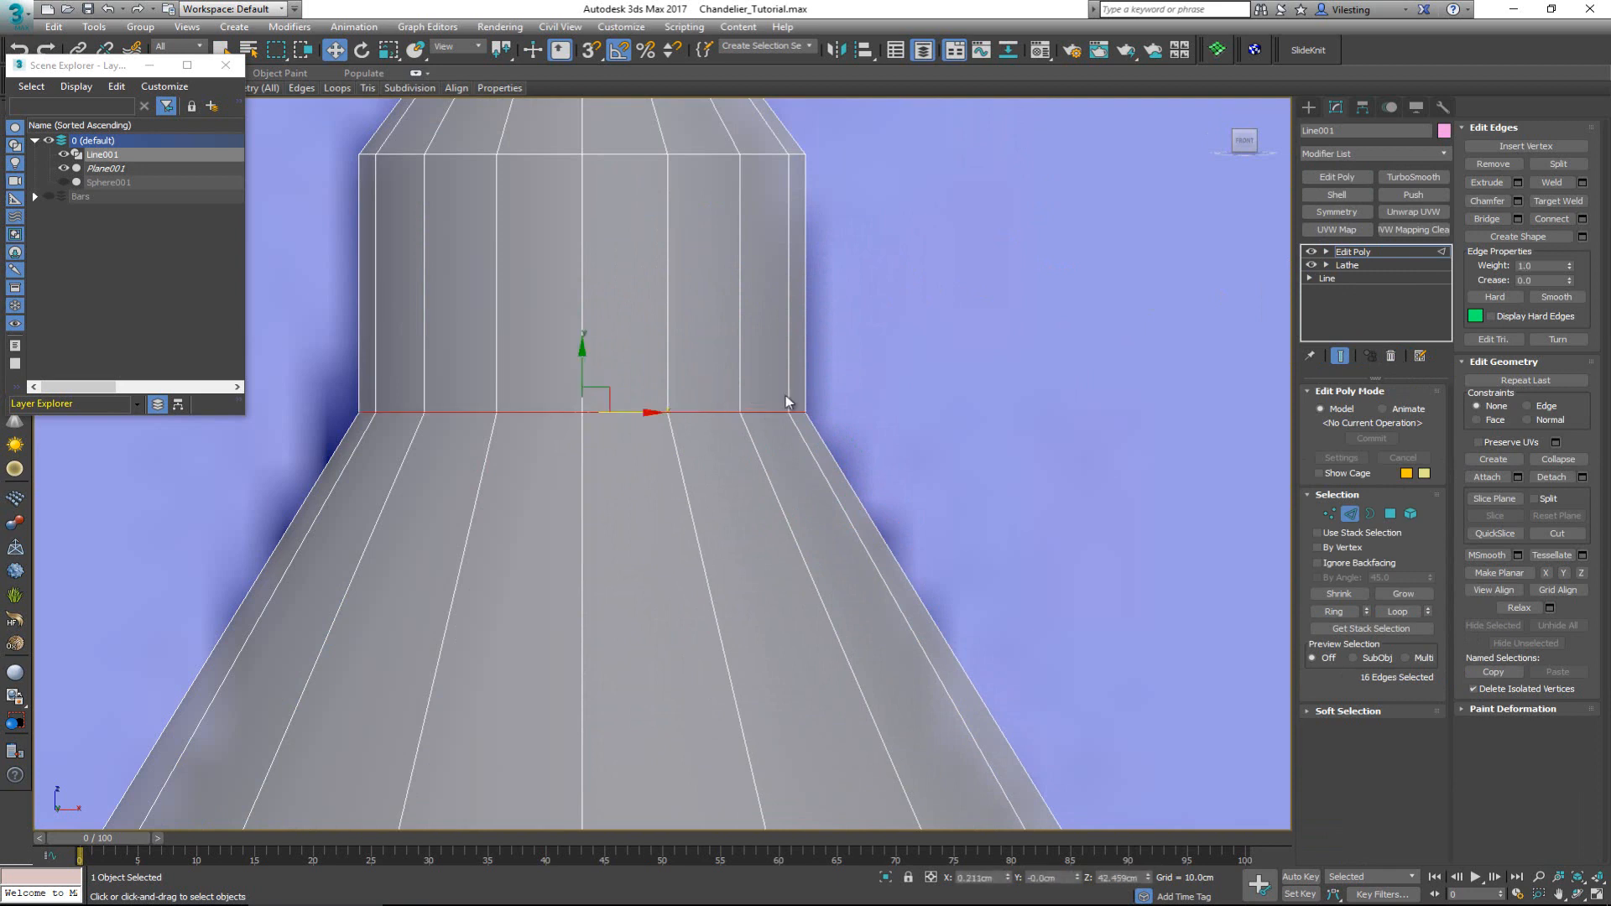
click(1519, 202)
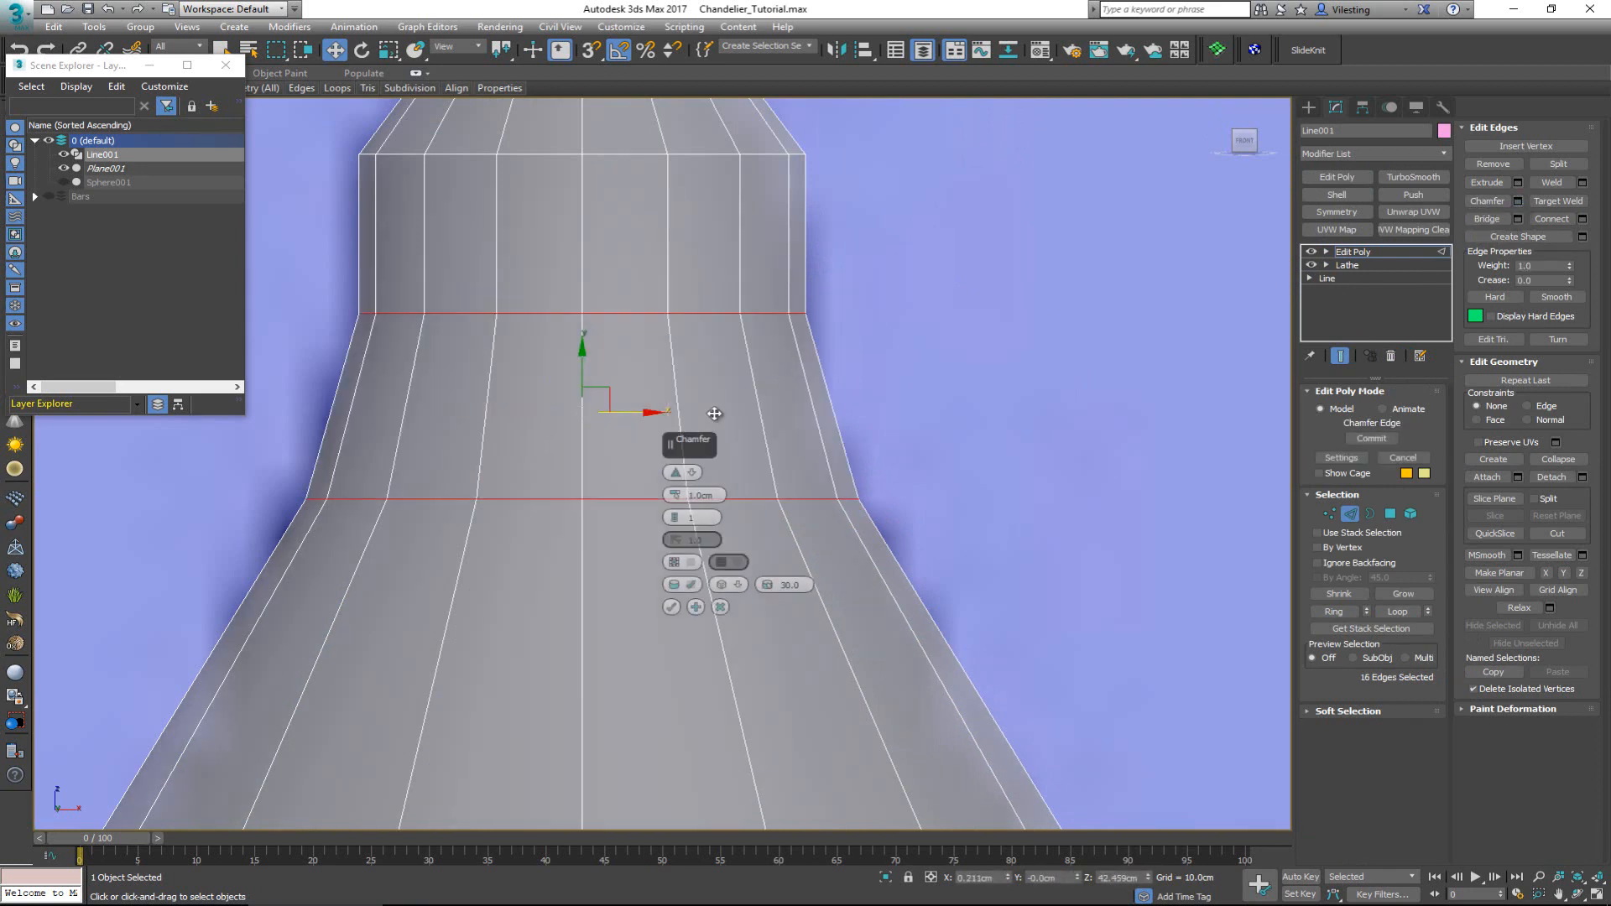
drag(677, 492, 664, 590)
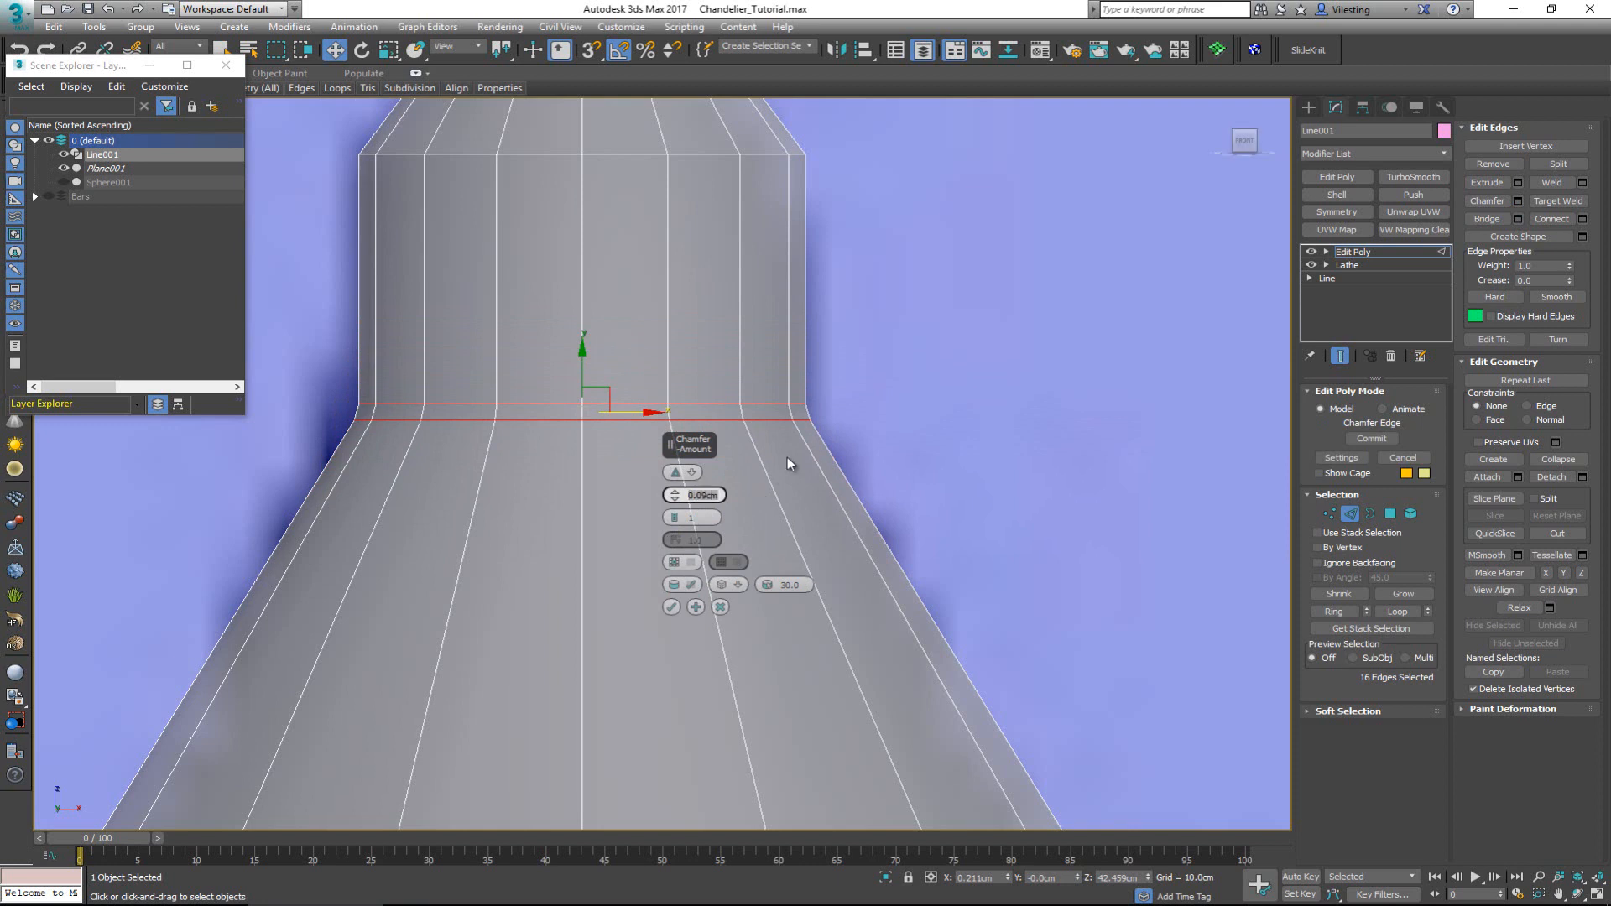
text(0.1)
key(Return)
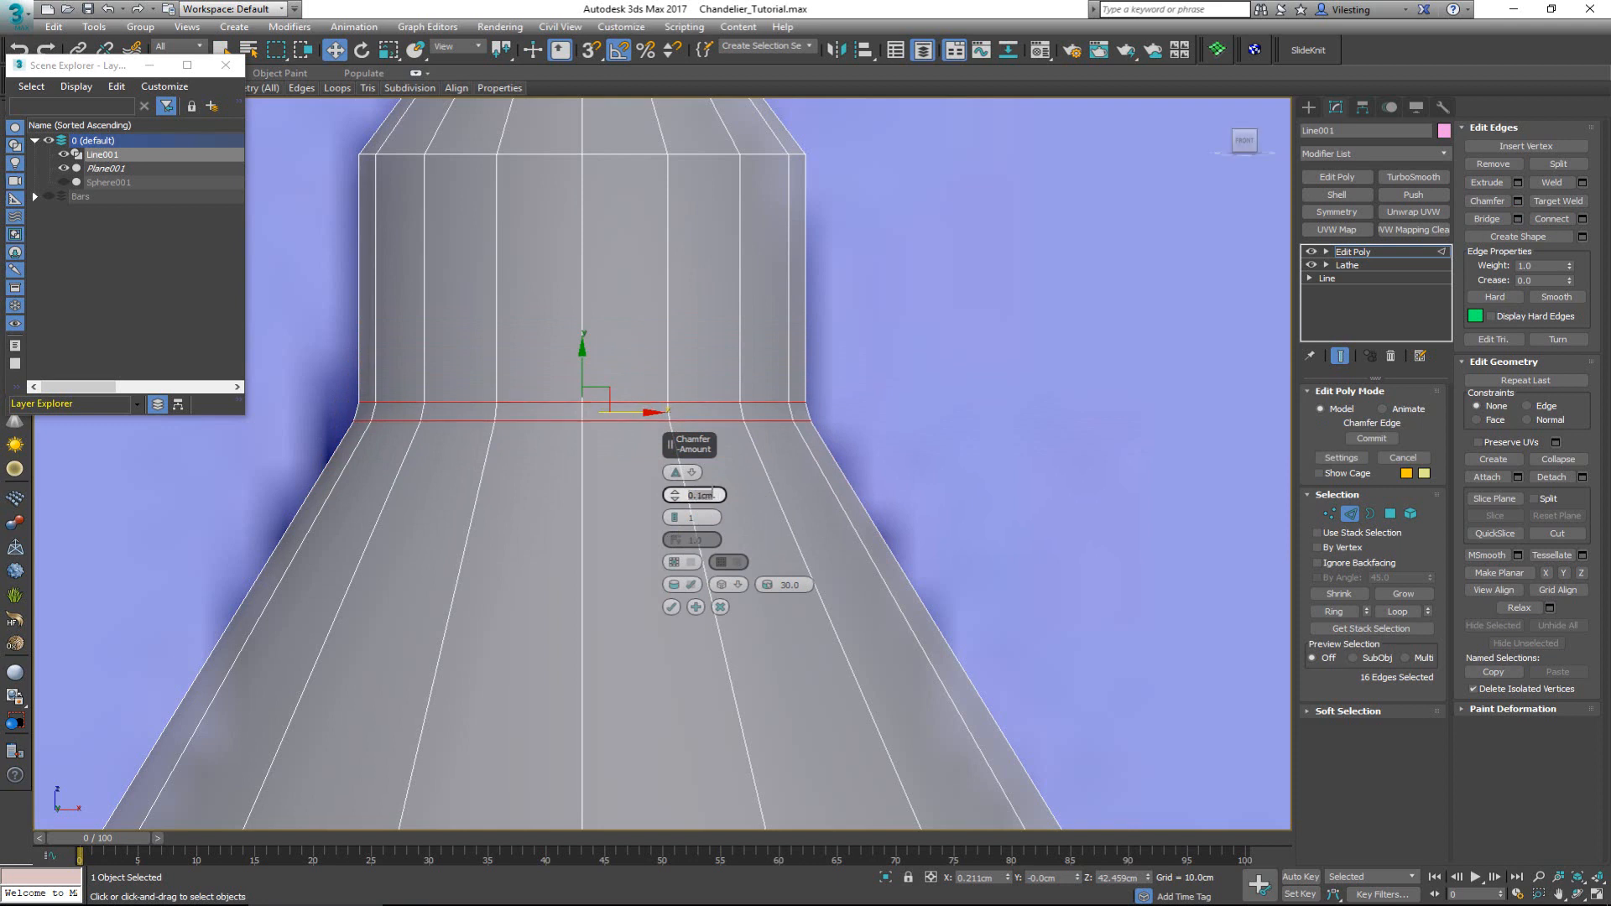
click(675, 516)
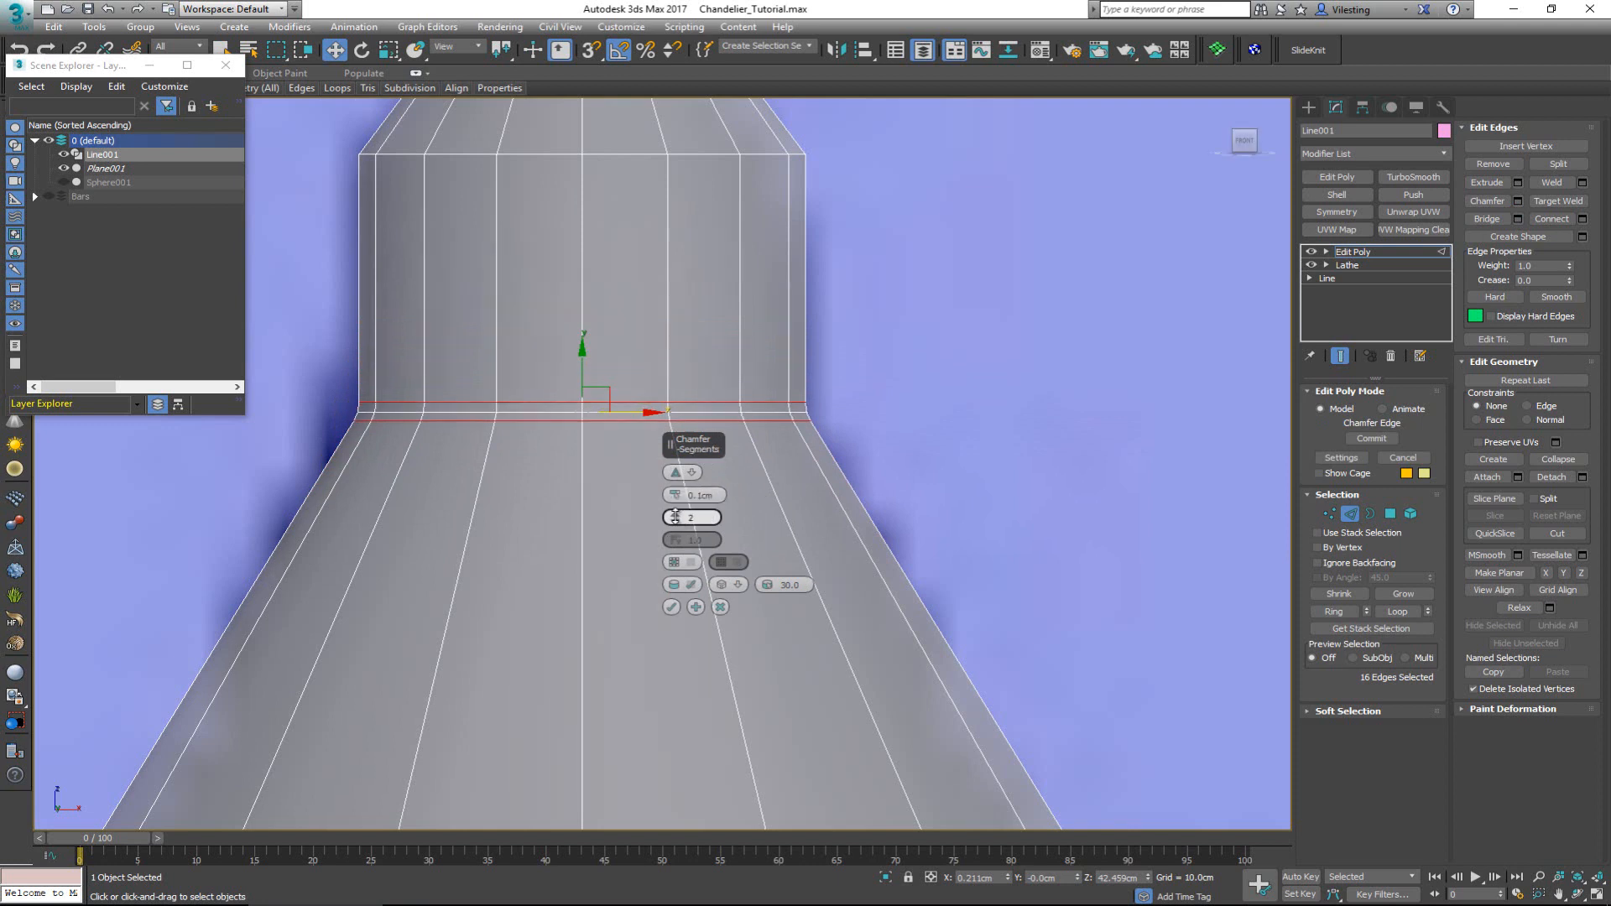
click(671, 607)
- Chamfer the edge loop at the upper shoulder of the cap's neck by 0.1 cm with 2 segments
middle_drag(703, 369, 740, 506)
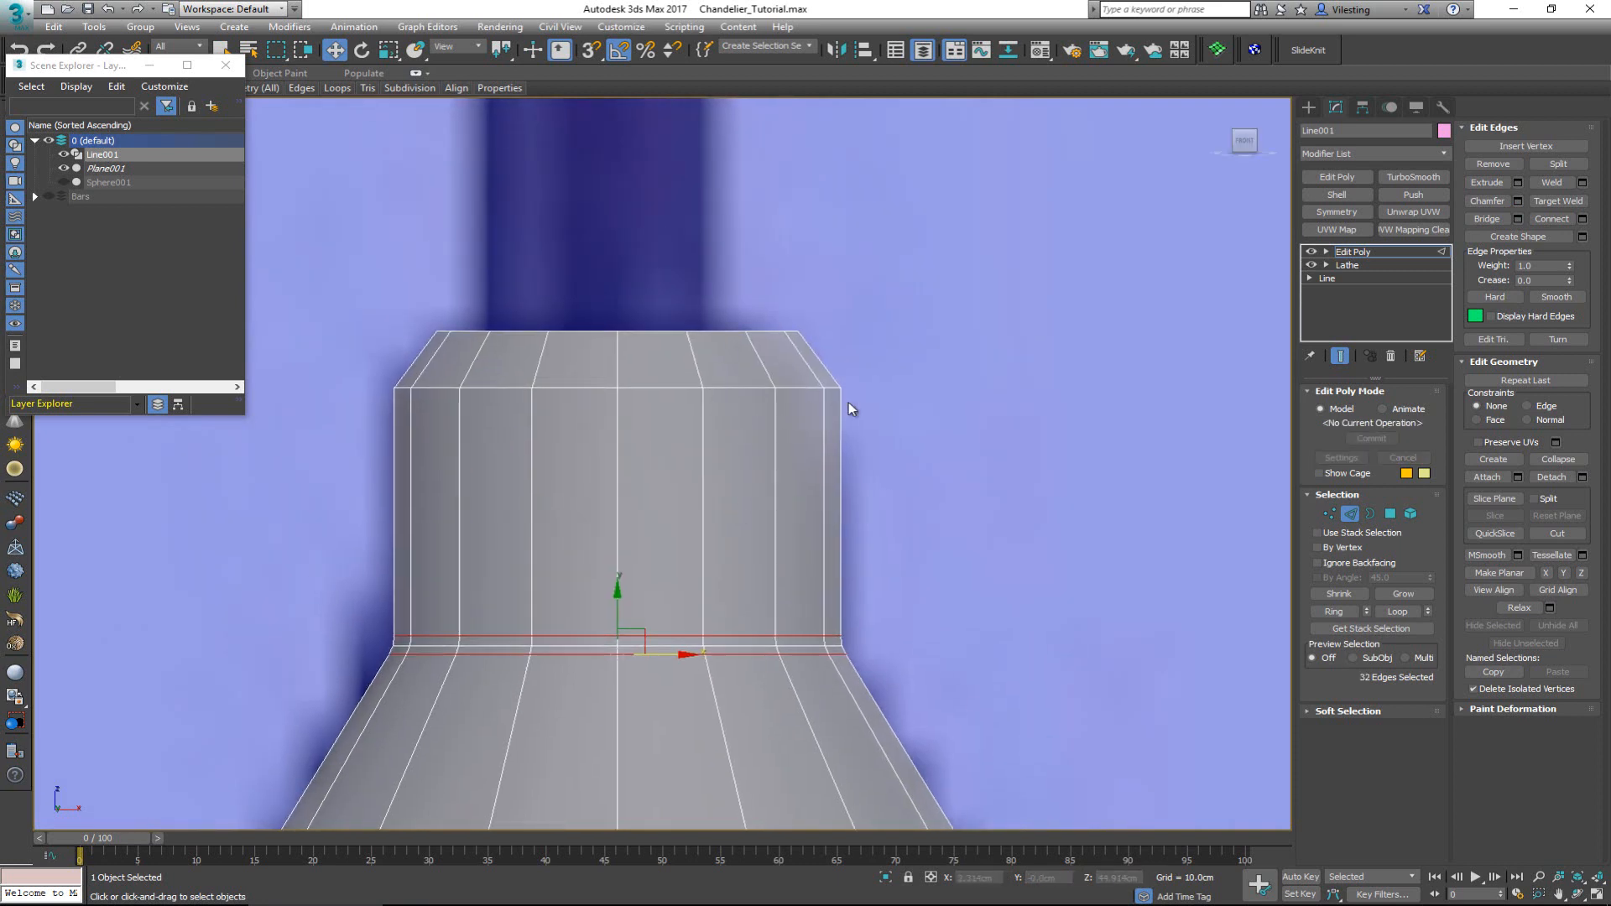
double_click(786, 387)
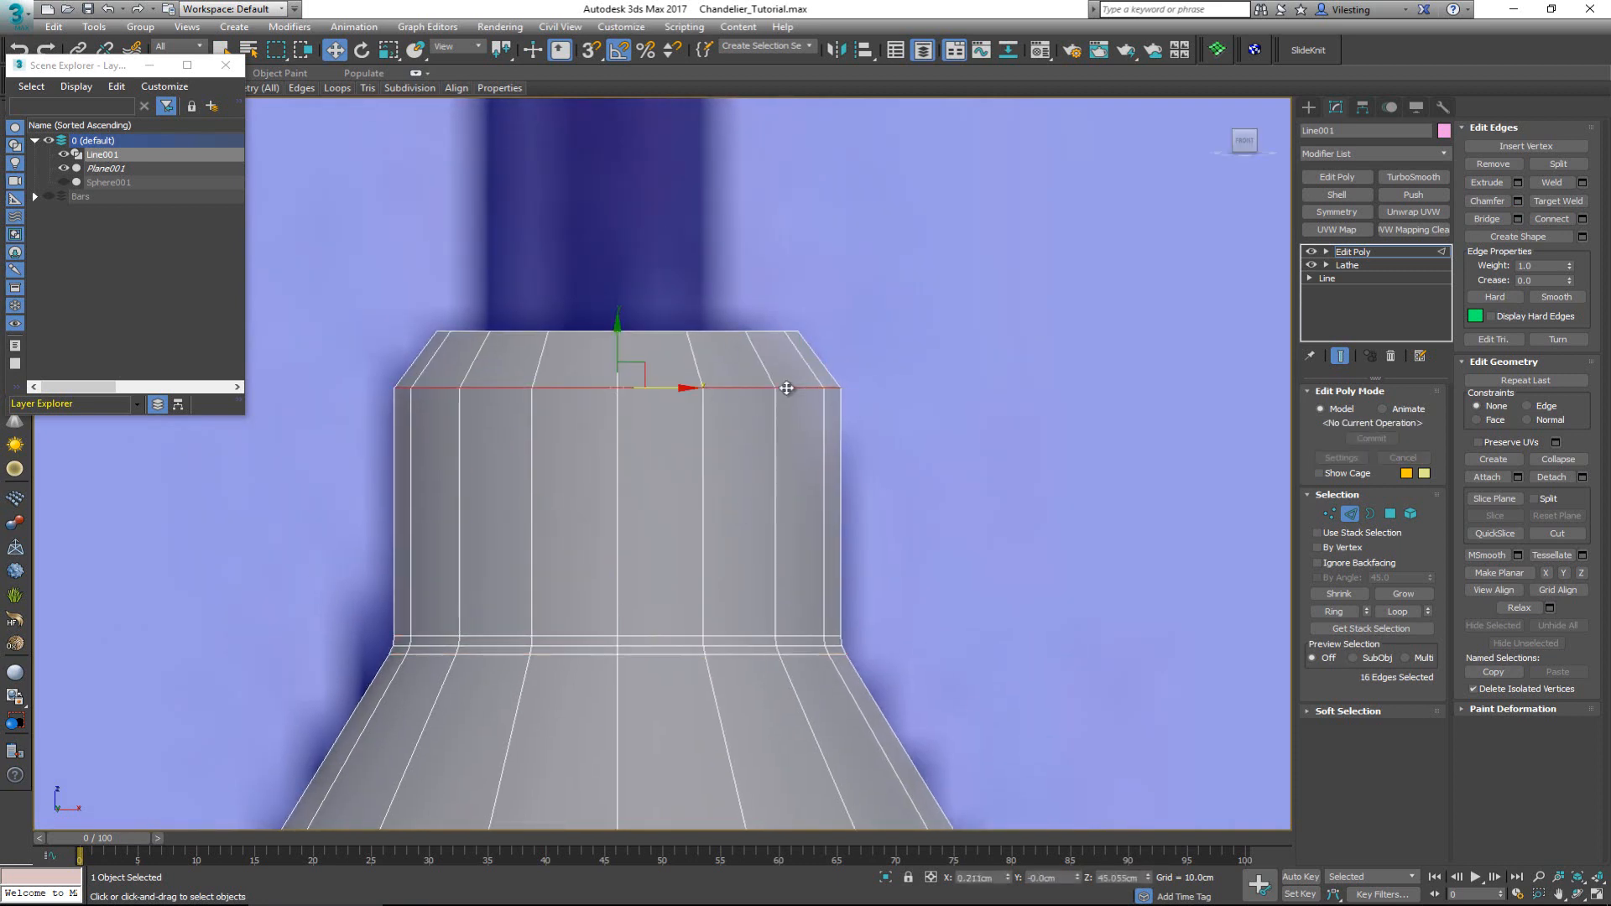
click(1517, 201)
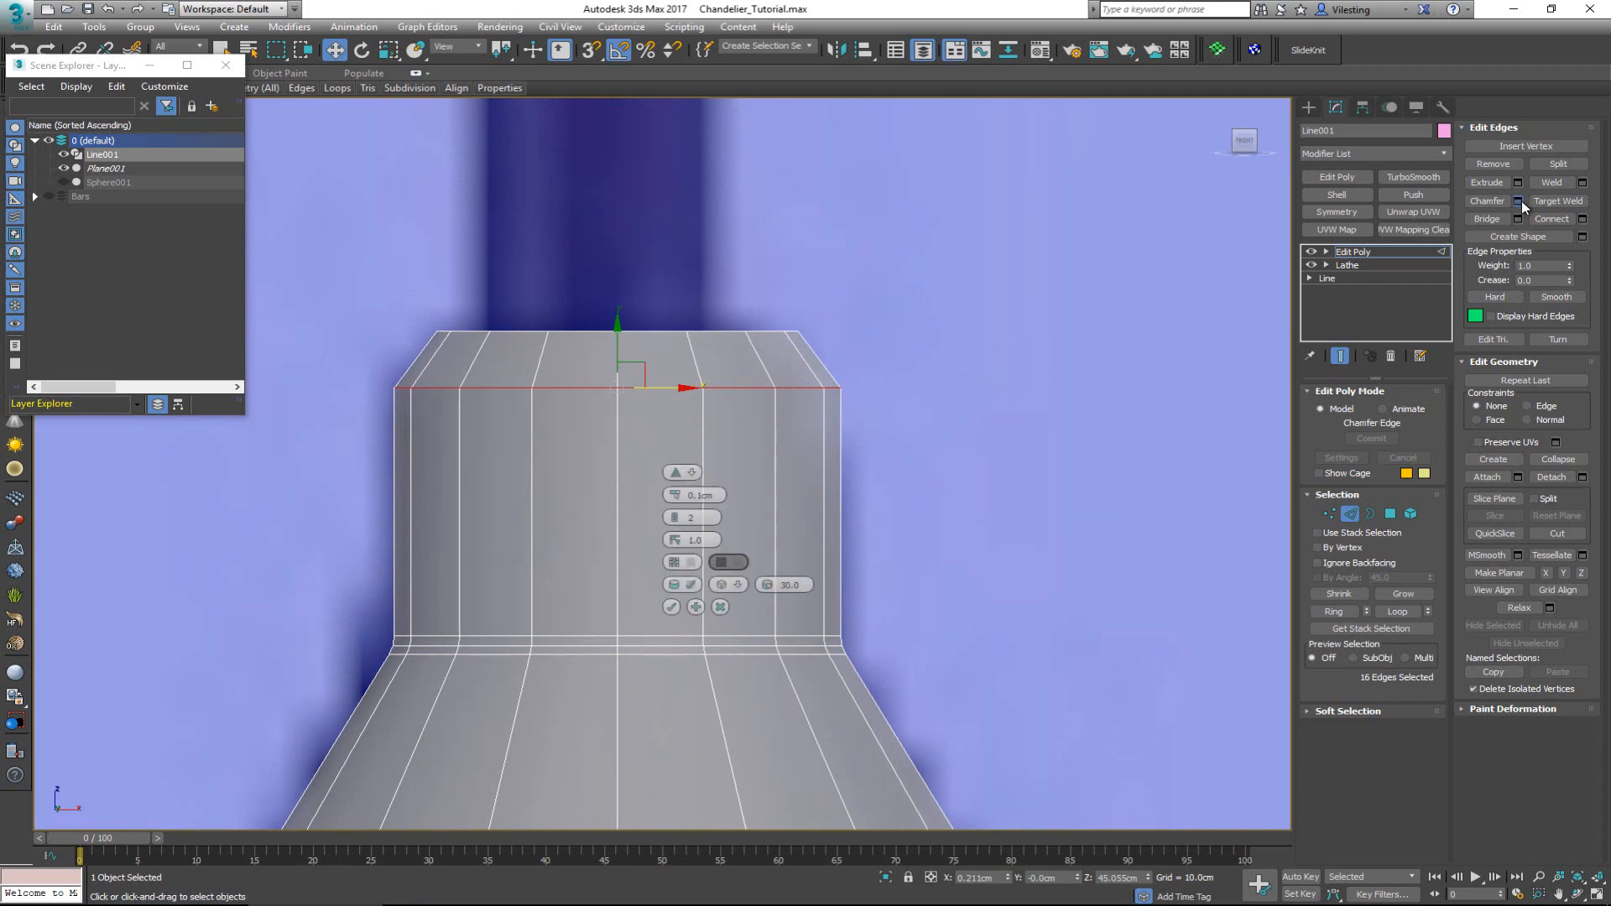
click(671, 606)
- Chamfer the edge loop around the cap's top rim by 0.1 cm with 2 segments
click(660, 332)
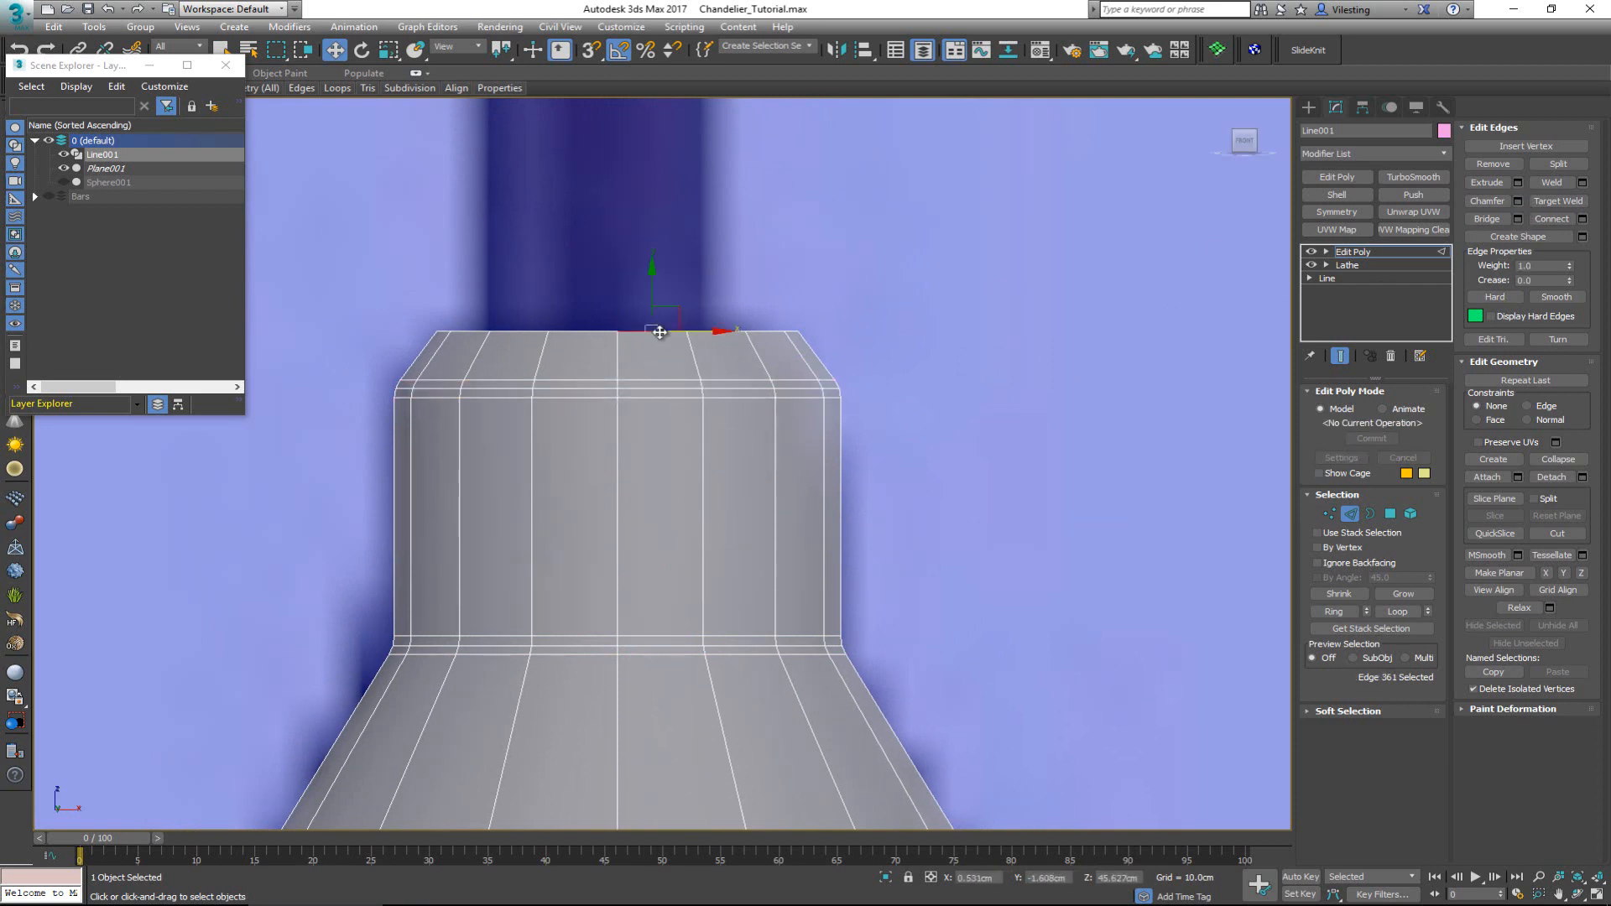
double_click(659, 333)
click(1518, 200)
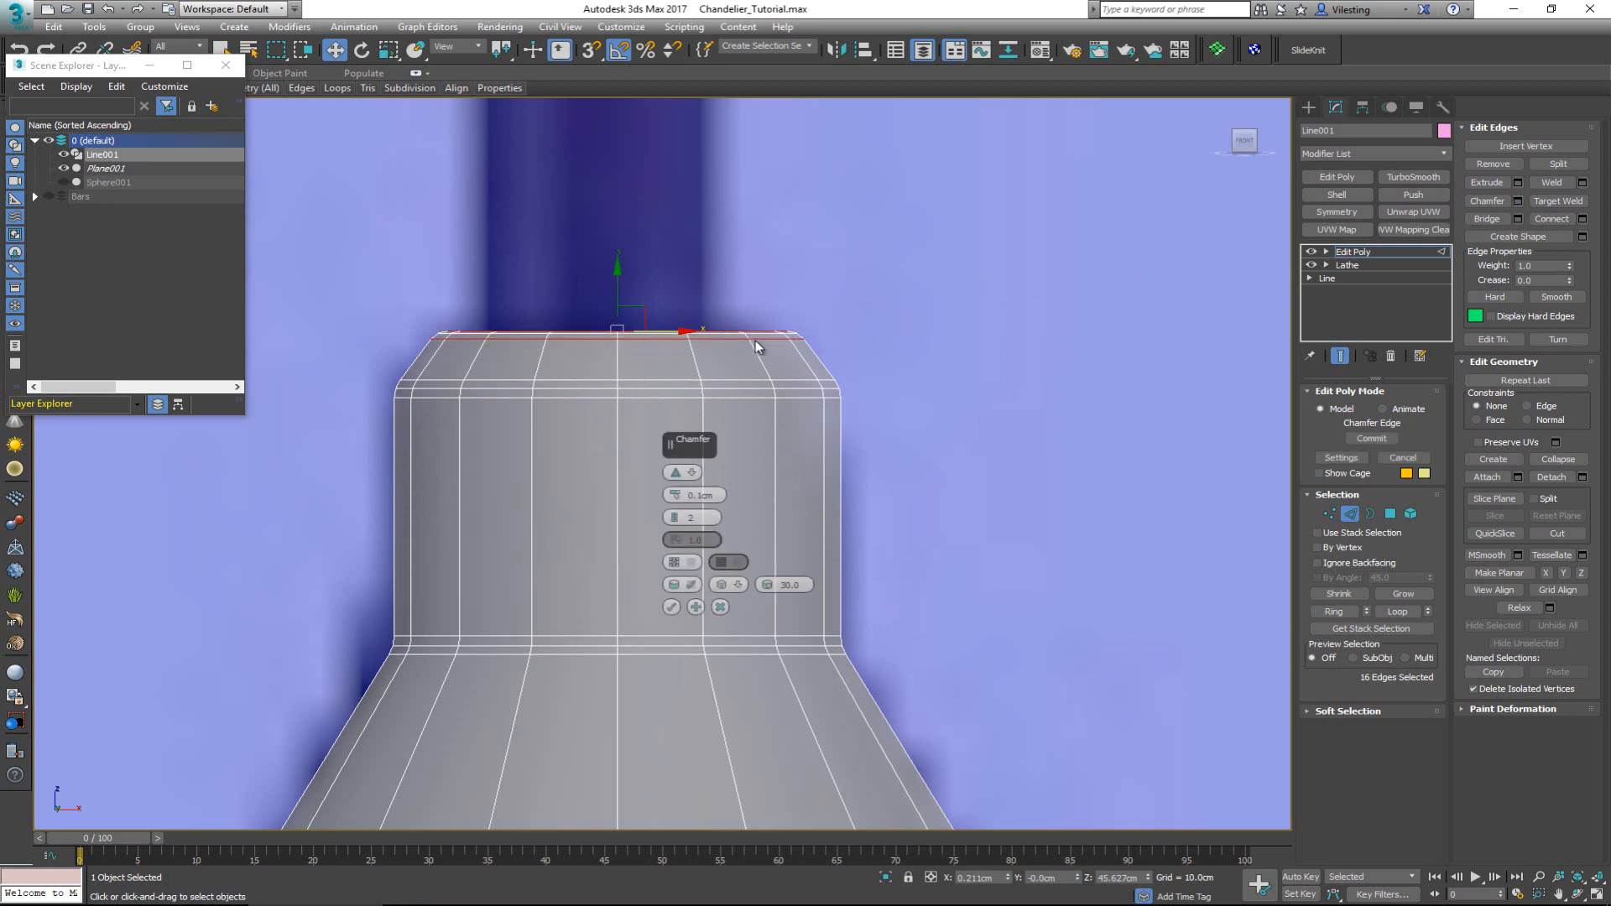
click(671, 606)
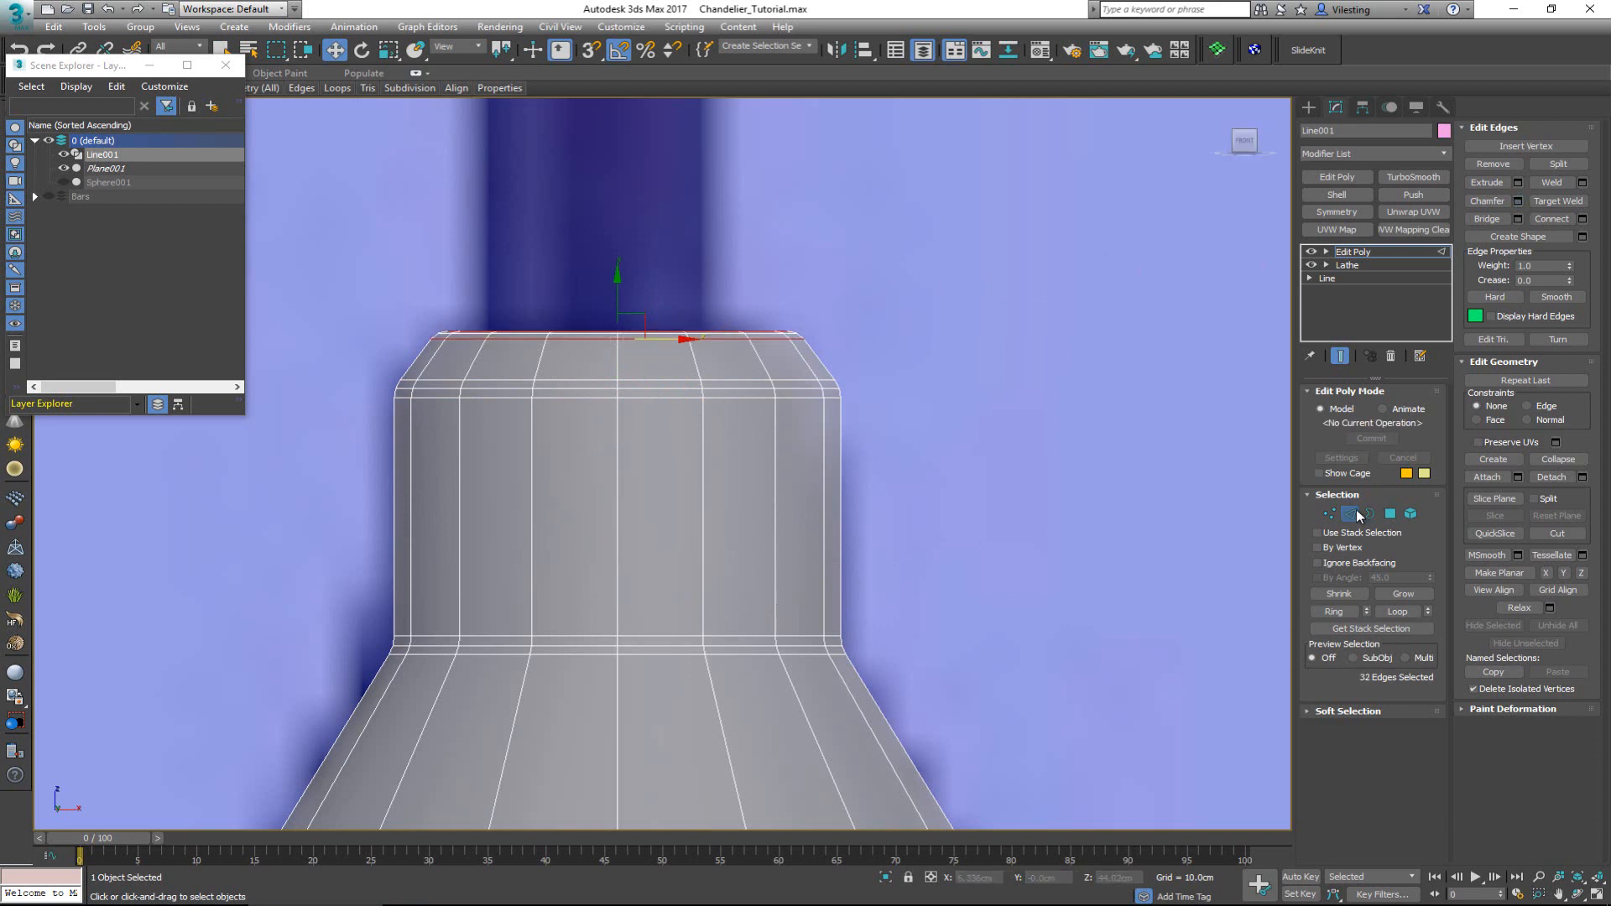
- Leave edge editing, add a TurboSmooth modifier to the chamfered cap and deselect it
click(1352, 252)
click(1429, 178)
click(1020, 331)
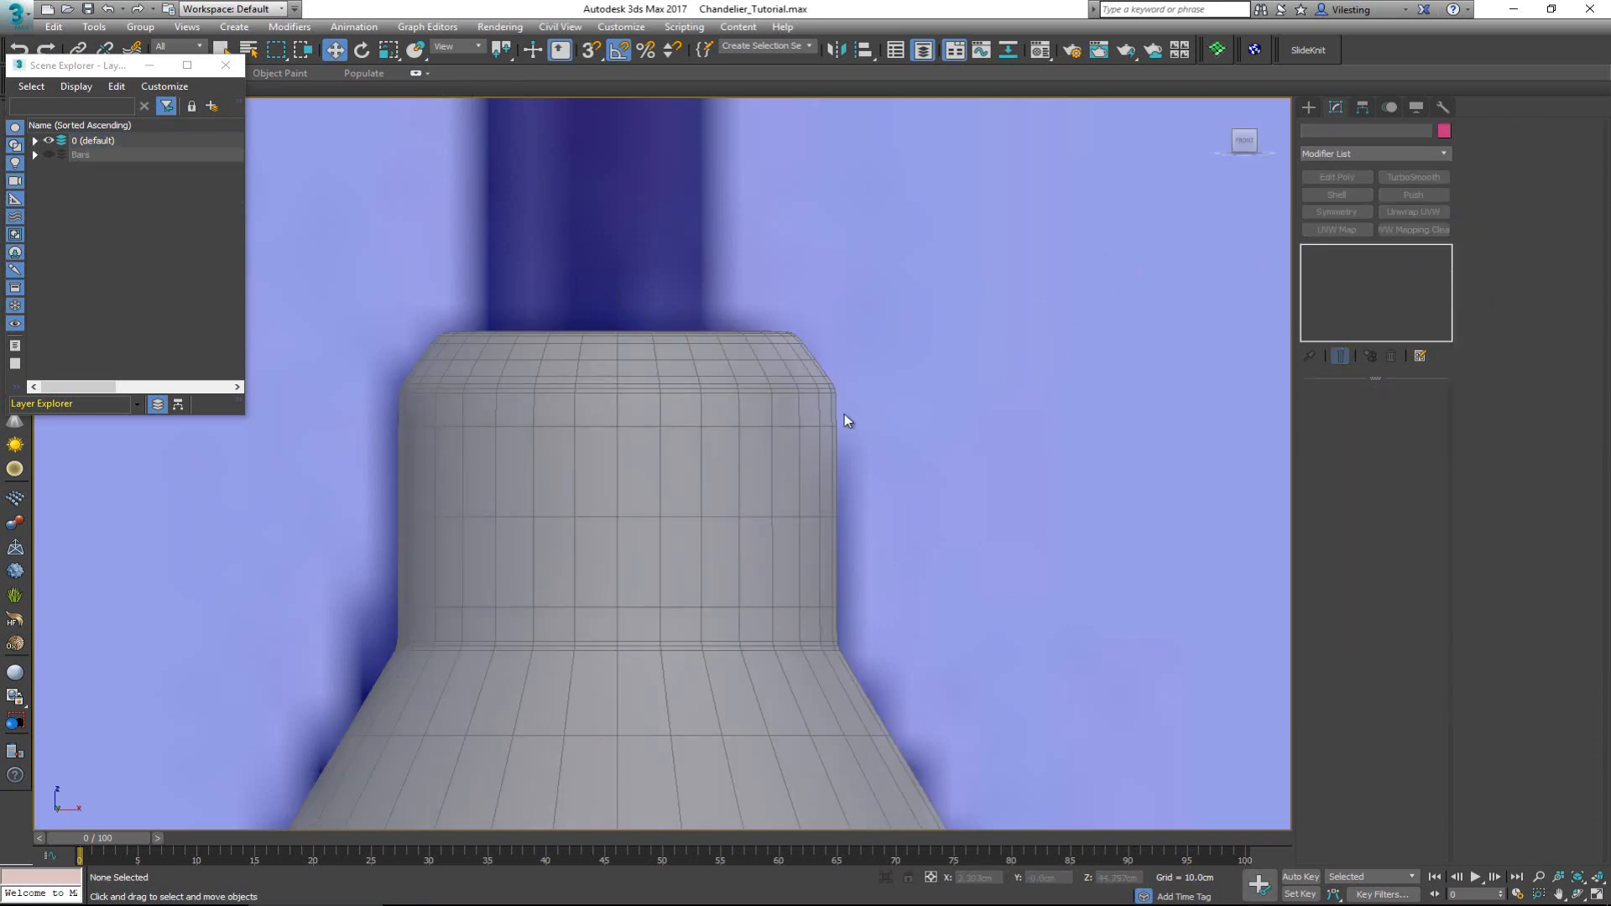
- Turn off see-through display for the whole cap and clear the selection
scroll(819, 288, down, 4)
click(825, 434)
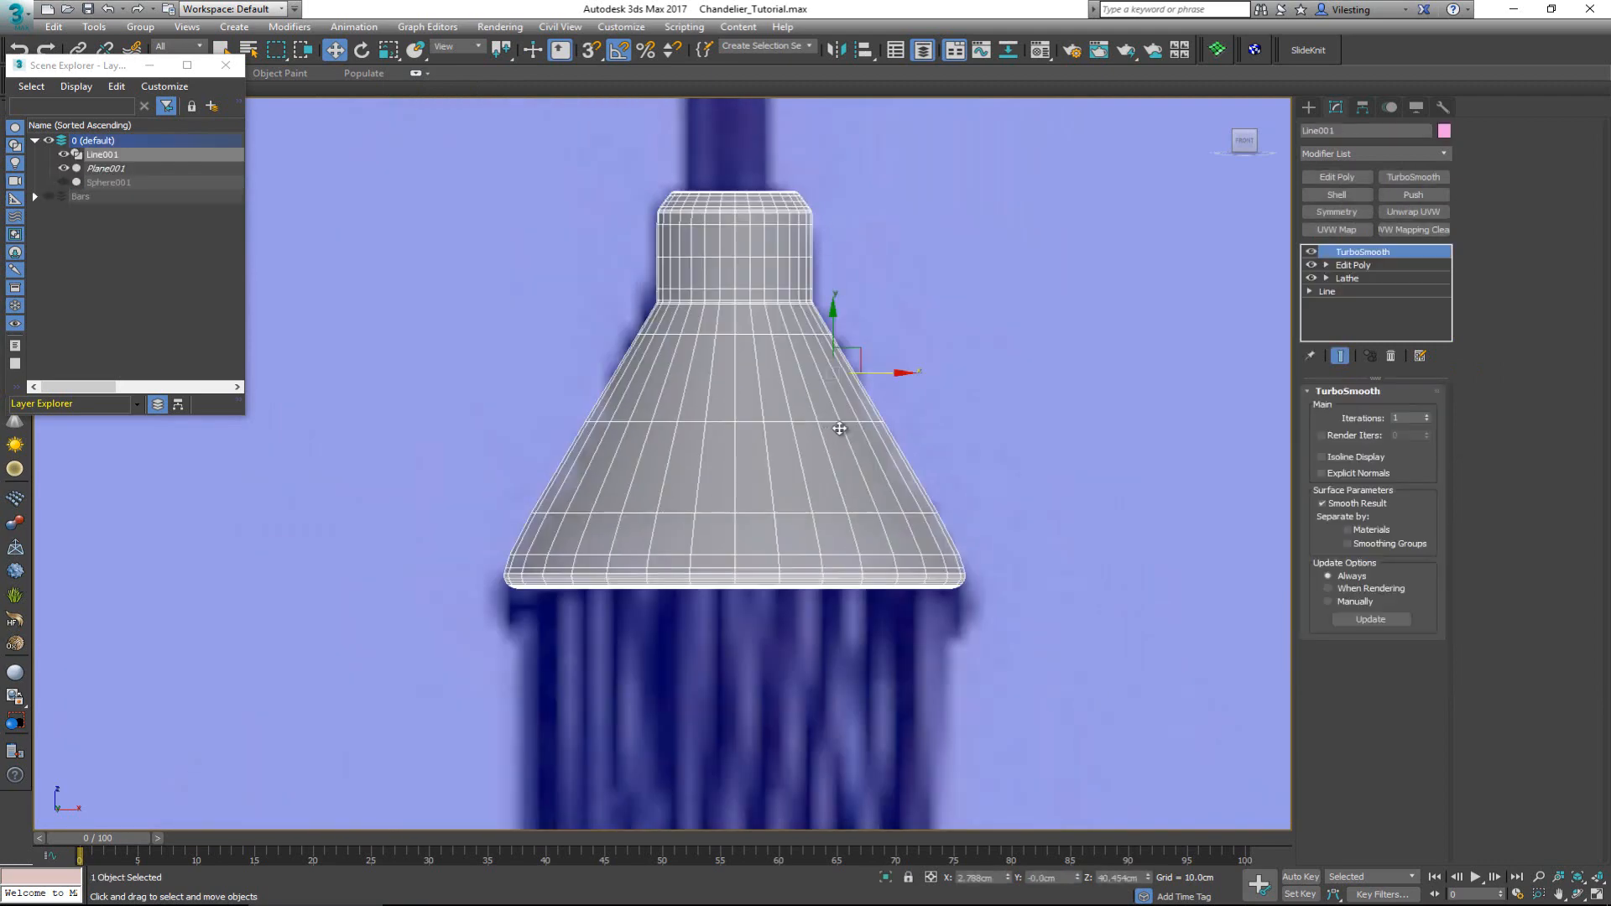
key(alt+x)
key(ctrl+d)
scroll(775, 445, down, 4)
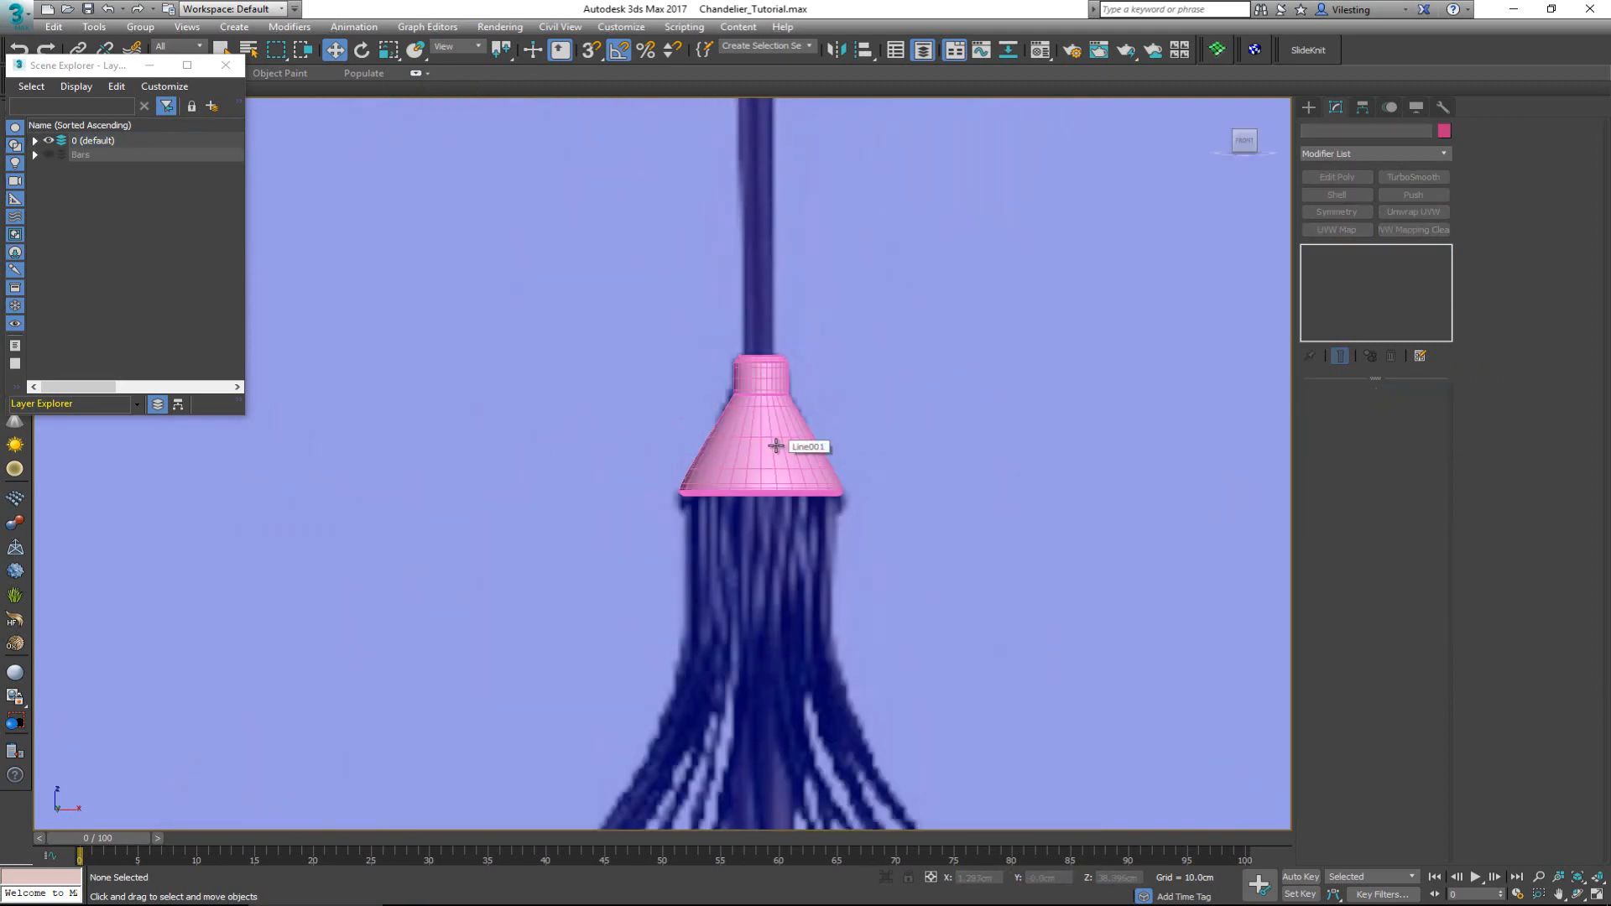
- Close the Scene Explorer and inspect the smoothed cap in the maximized perspective view
key(alt+w)
click(853, 647)
key(alt+w)
alt+middle_drag(753, 439, 749, 477)
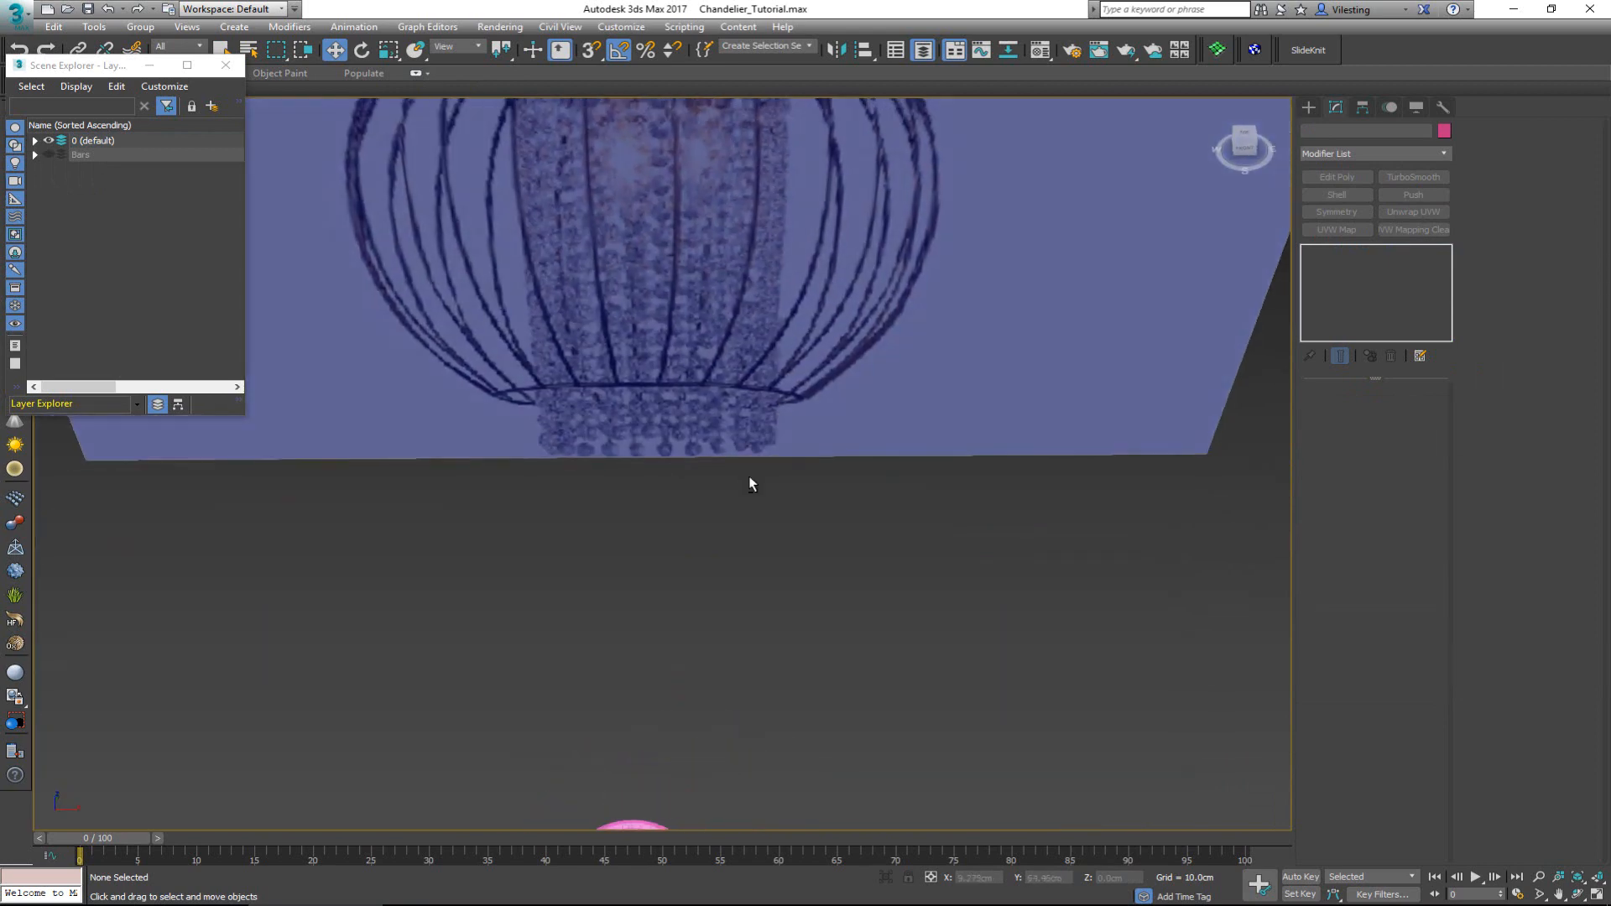
click(225, 65)
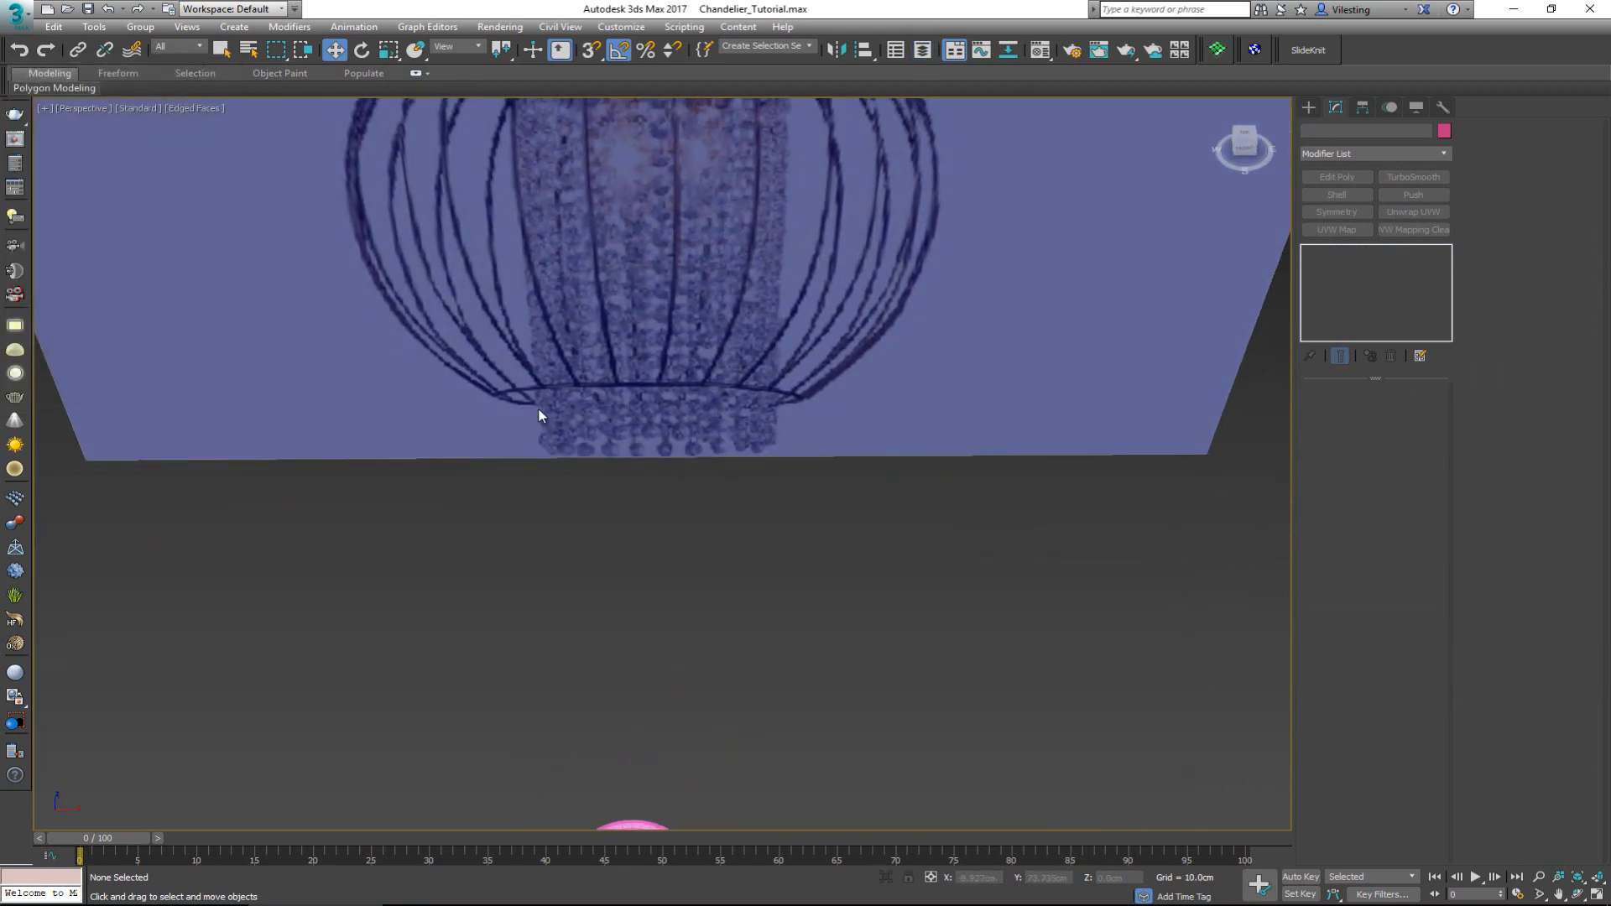
middle_drag(540, 414, 560, 254)
scroll(560, 254, down, 4)
click(581, 345)
key(z)
alt+middle_drag(692, 434, 698, 374)
click(847, 334)
- Draw a straight vertical line in the front view from just above the reference image down to the cage's upper ring
key(alt+w)
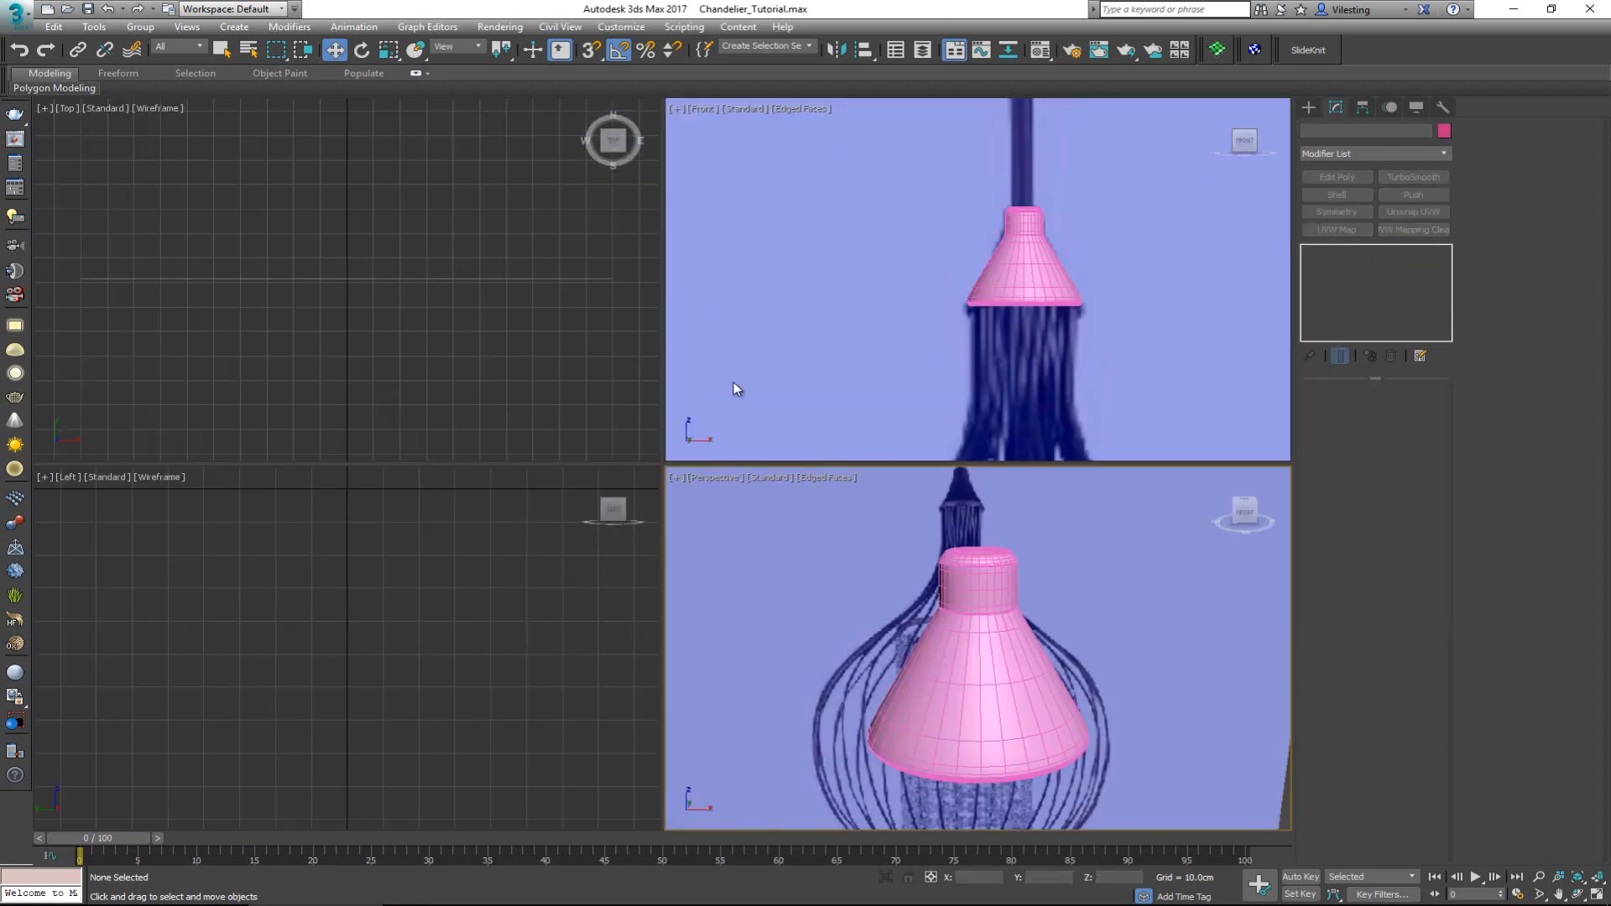
scroll(753, 368, down, 6)
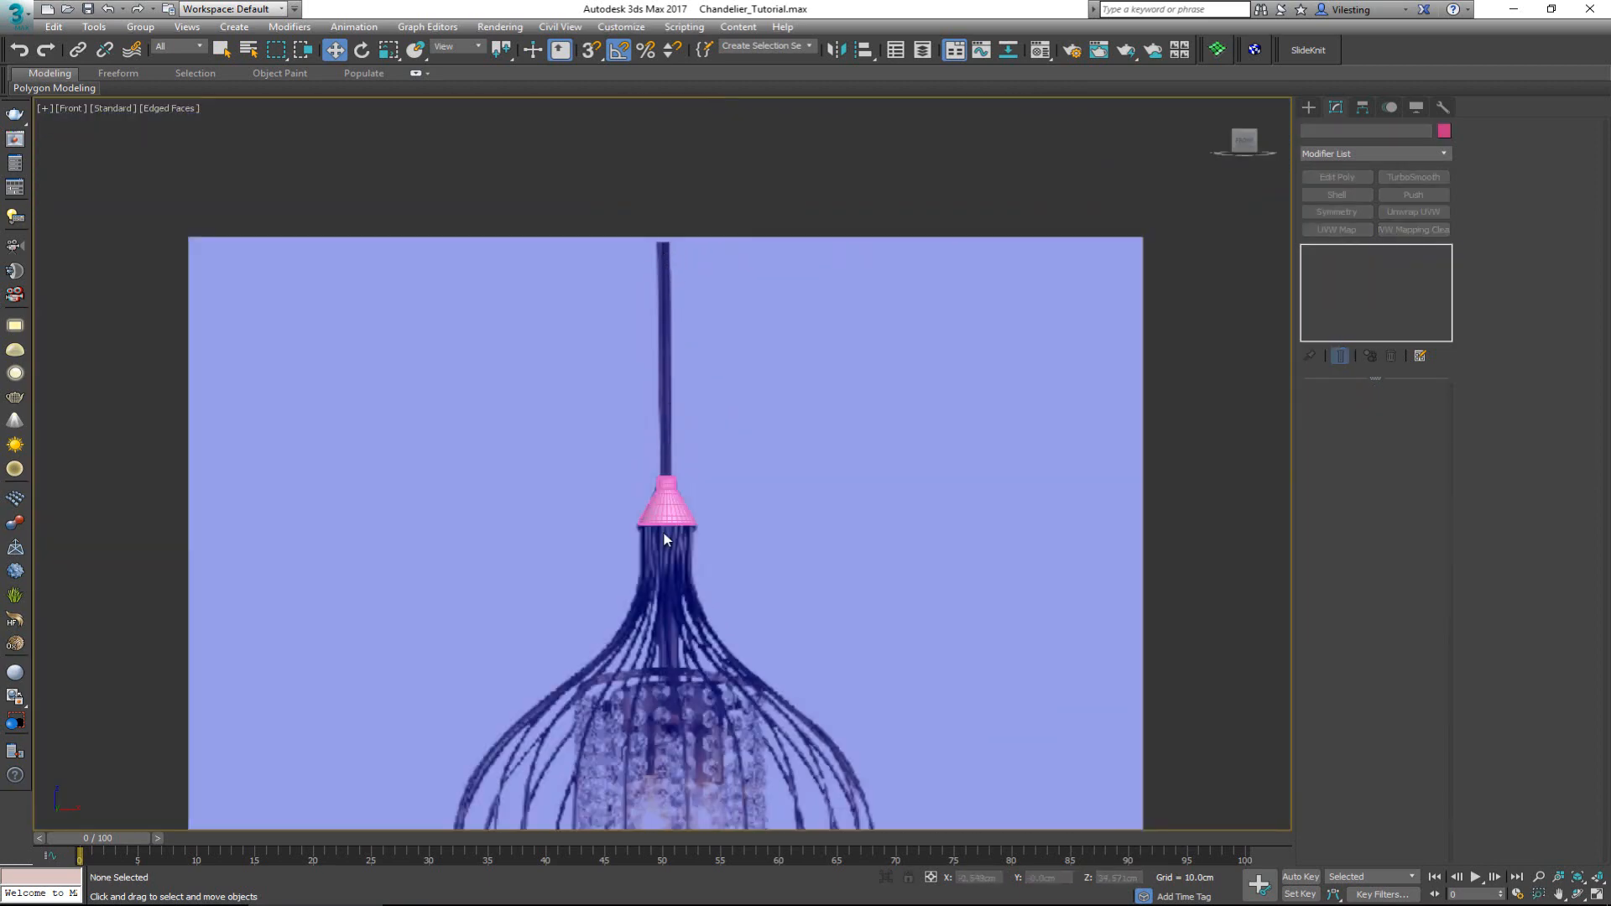
right_click(667, 250)
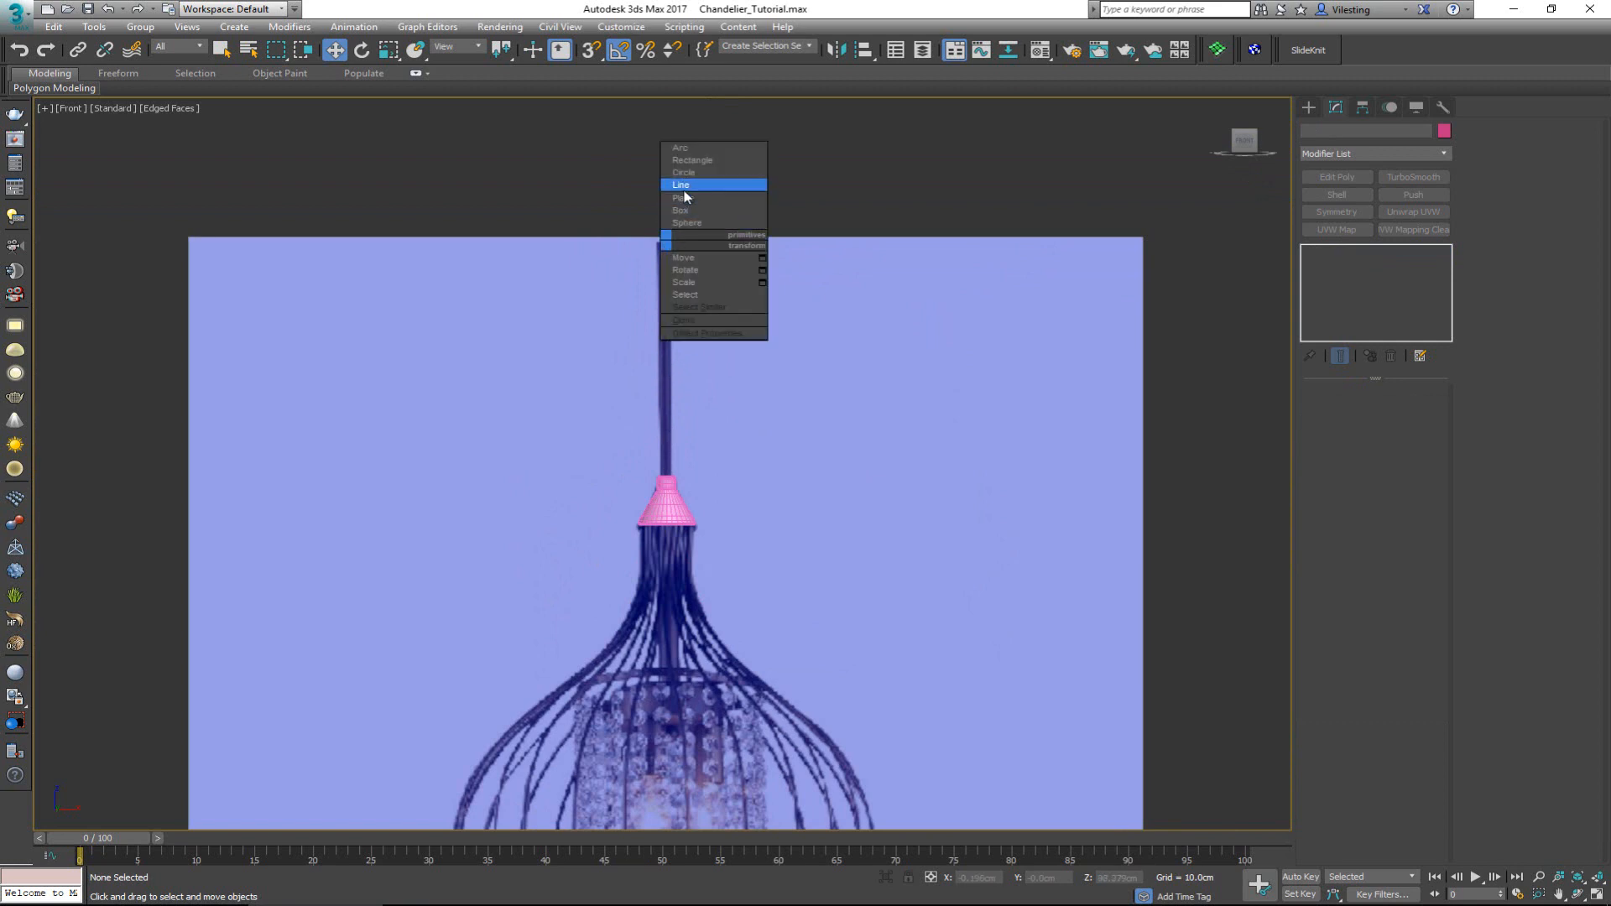
click(688, 182)
click(662, 215)
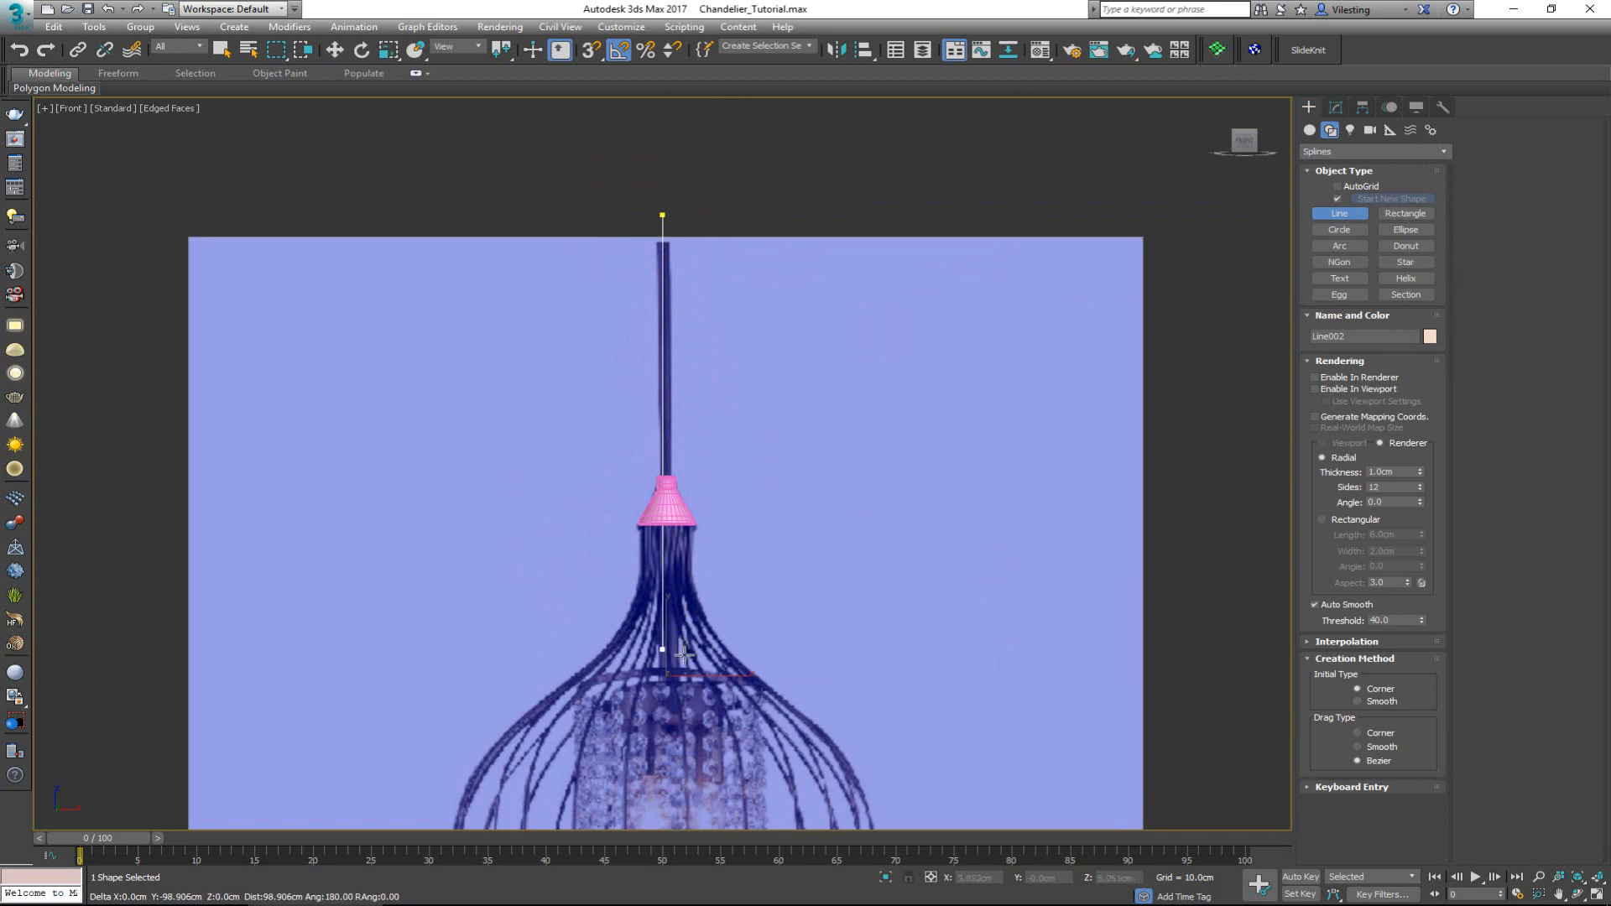
shift+click(682, 682)
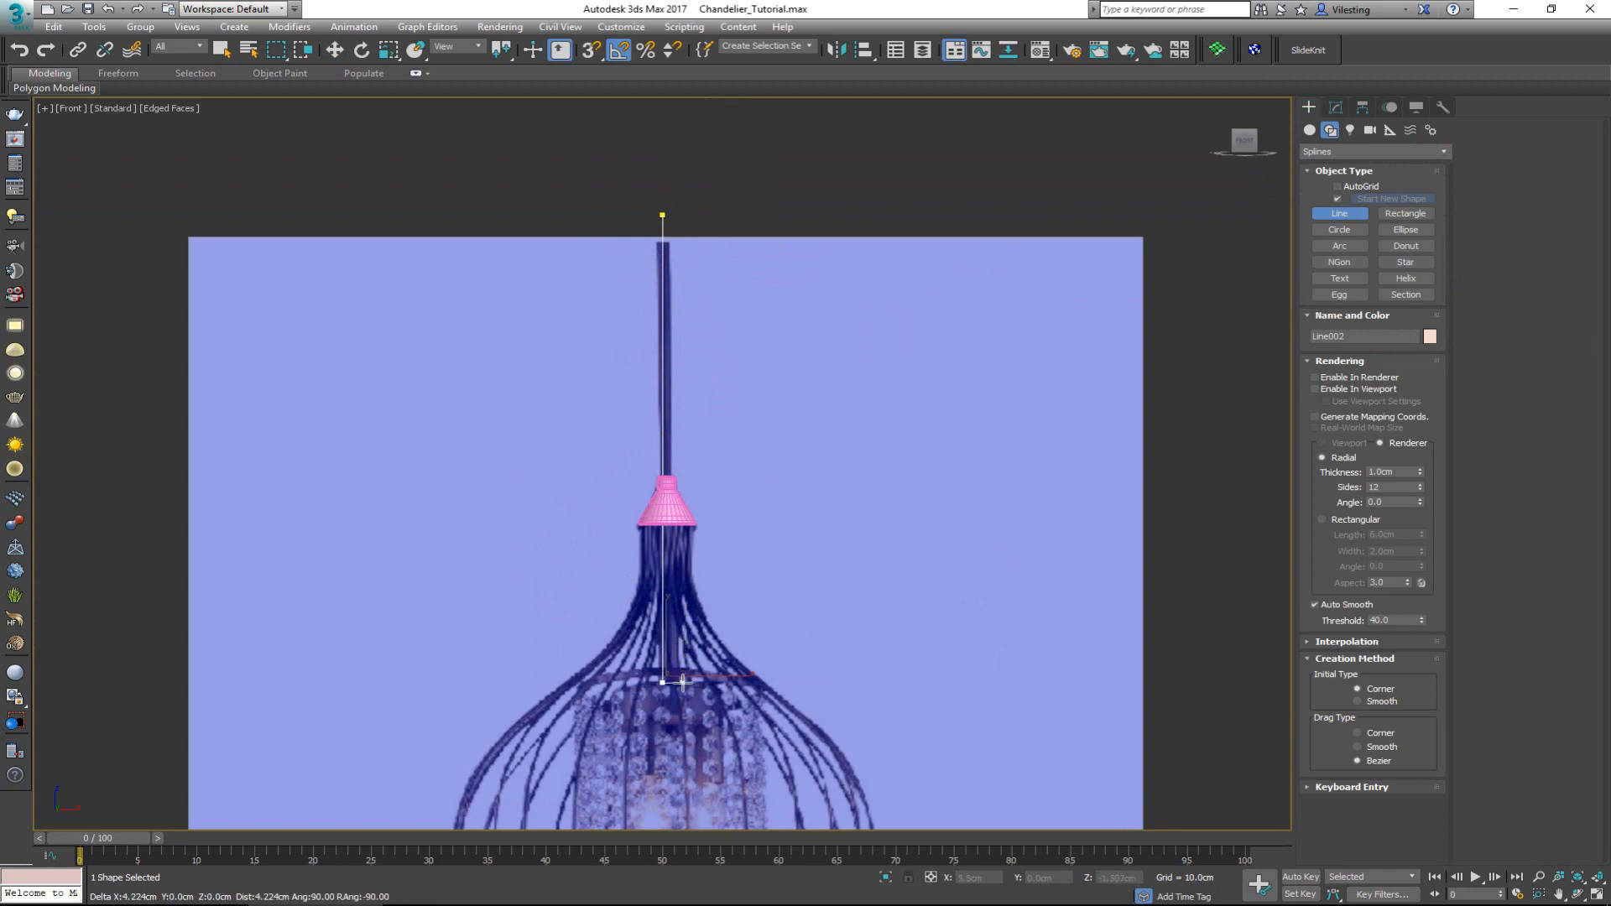
right_click(697, 685)
right_click(711, 631)
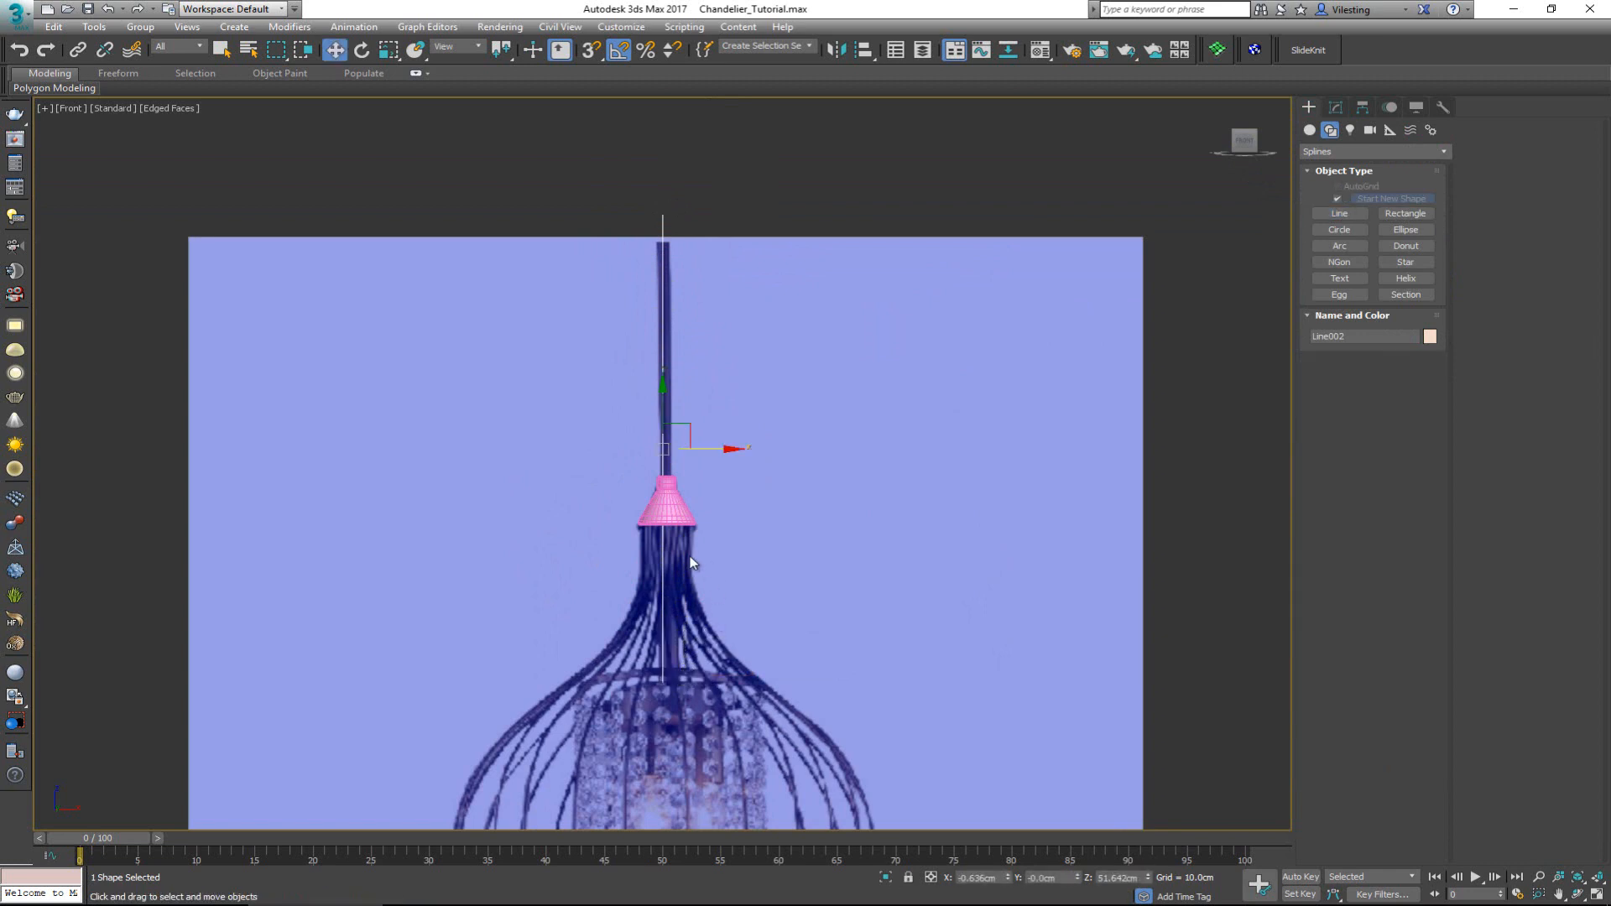
- Align the line to the cap, center to center, on the X, Y and Z positions
scroll(690, 562, up, 4)
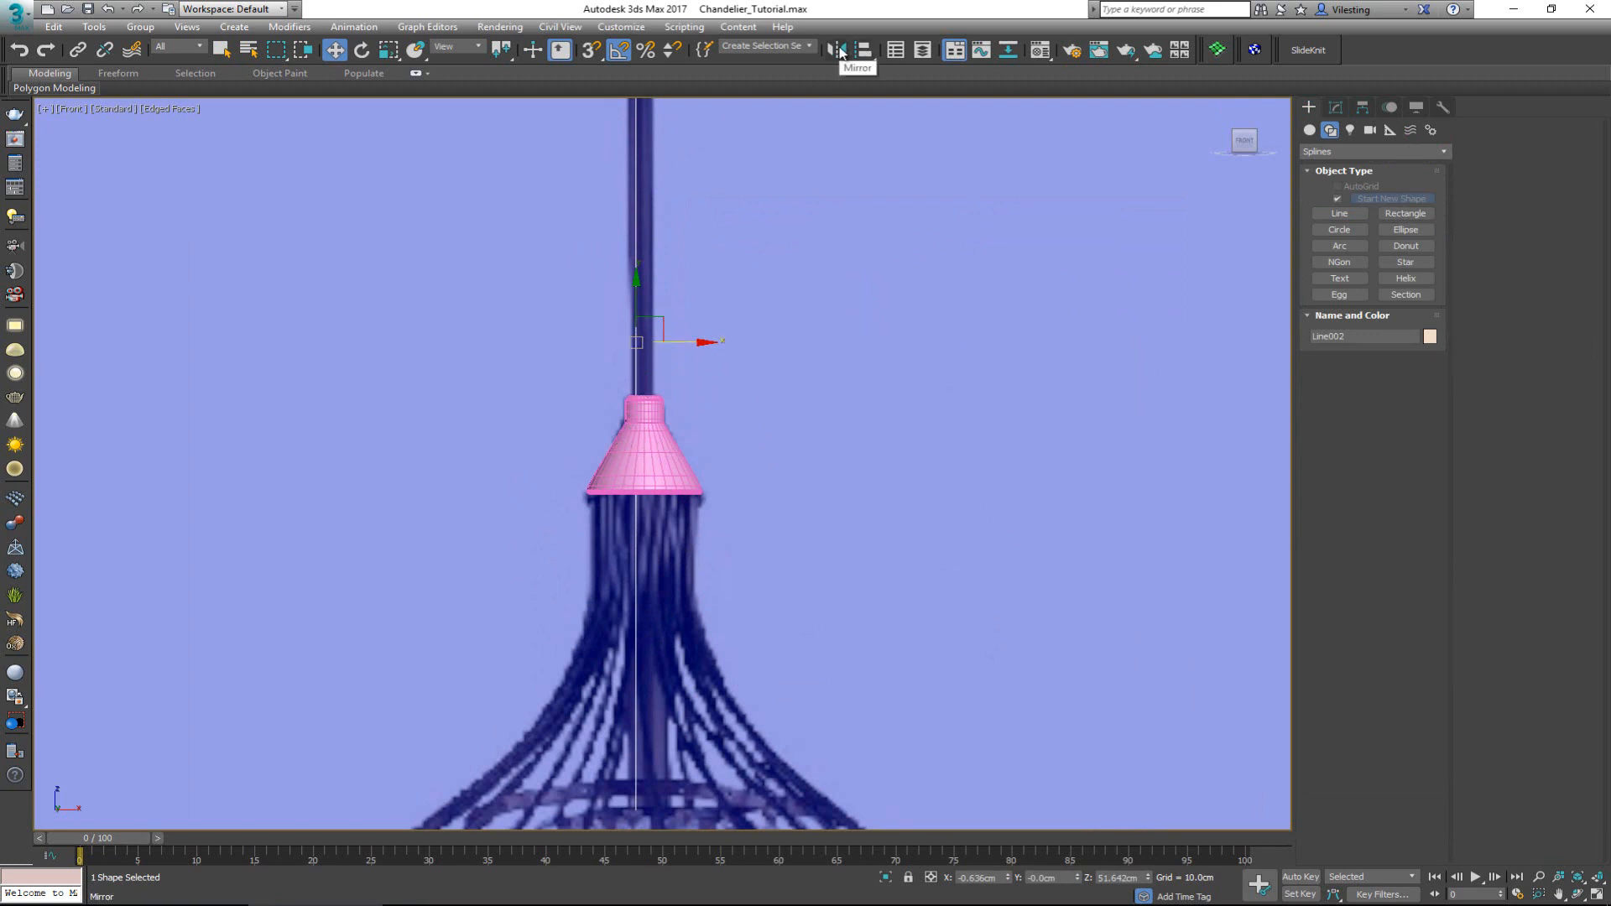
click(864, 52)
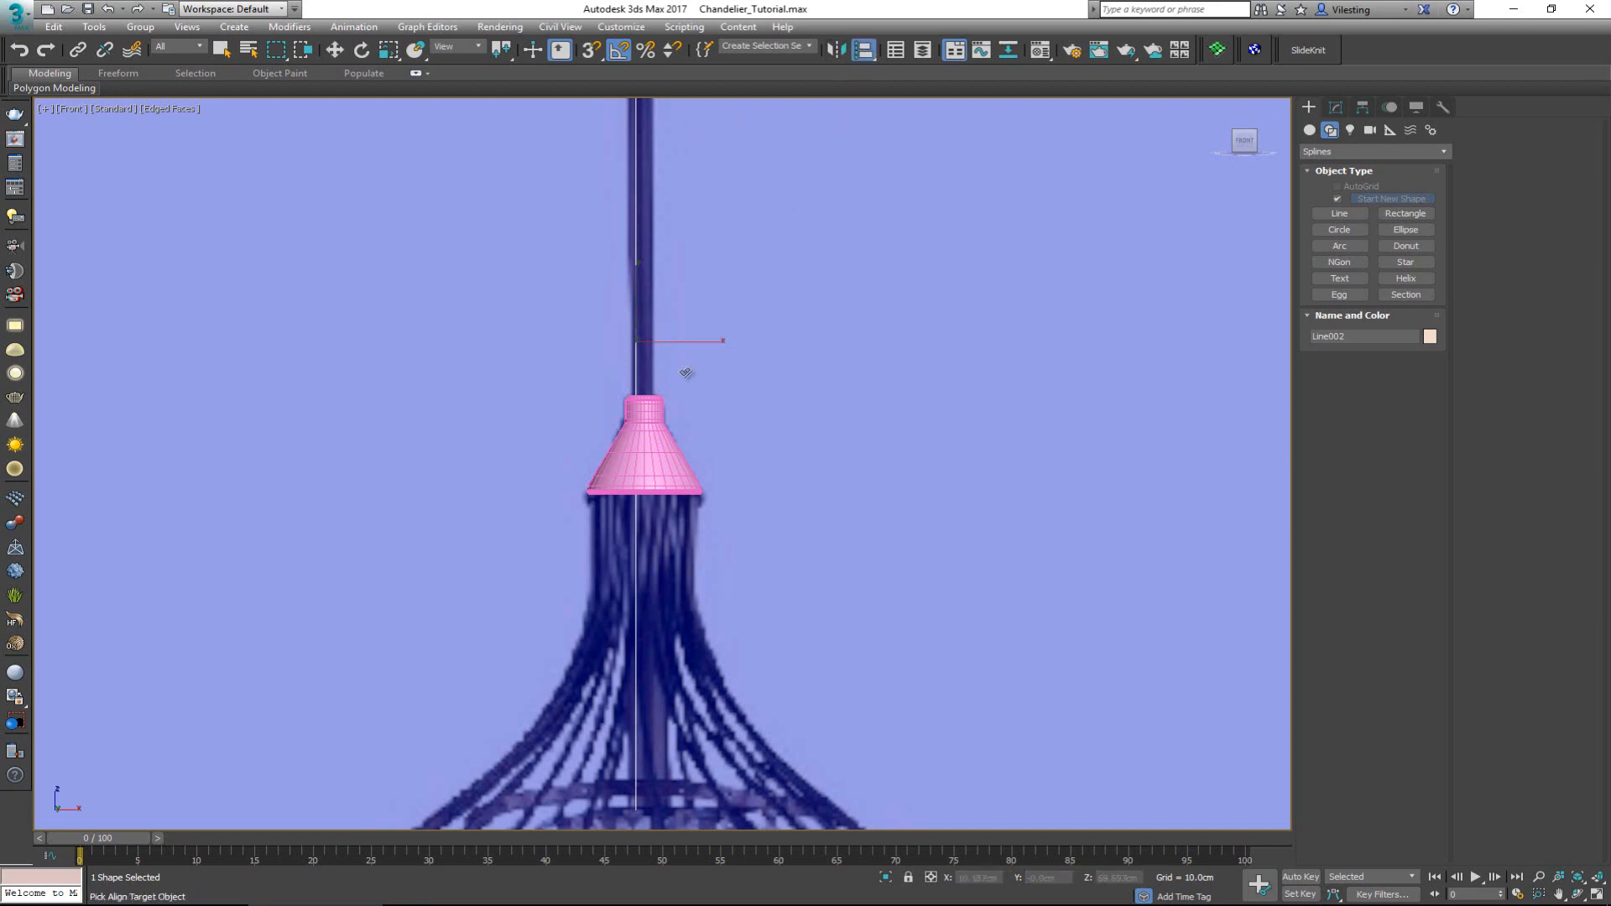
click(668, 473)
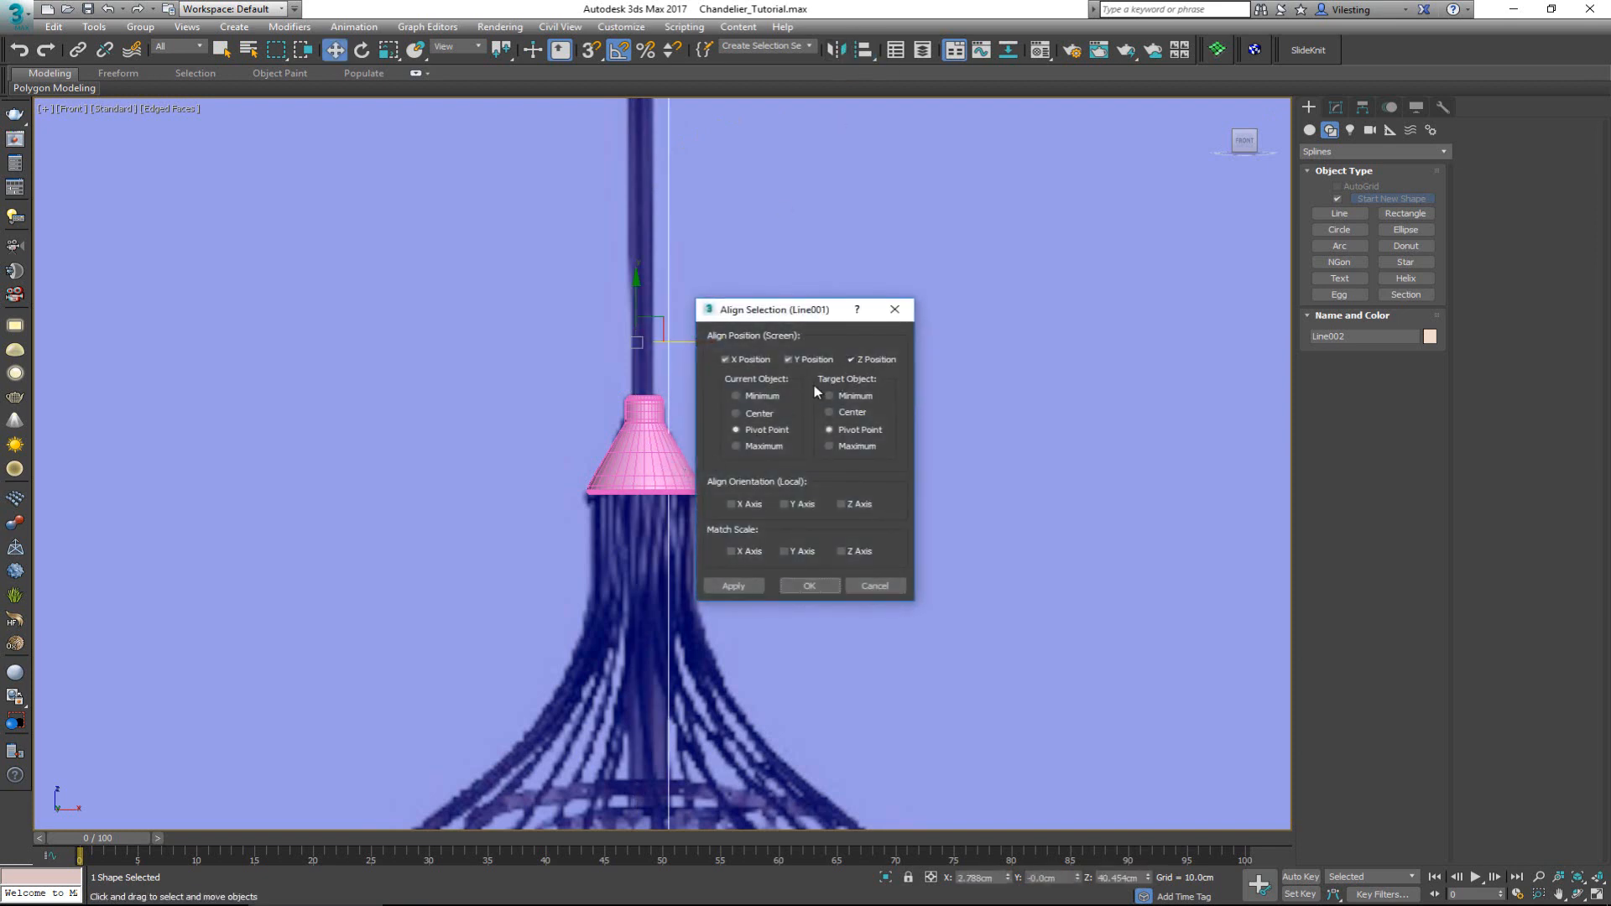
click(756, 412)
click(849, 412)
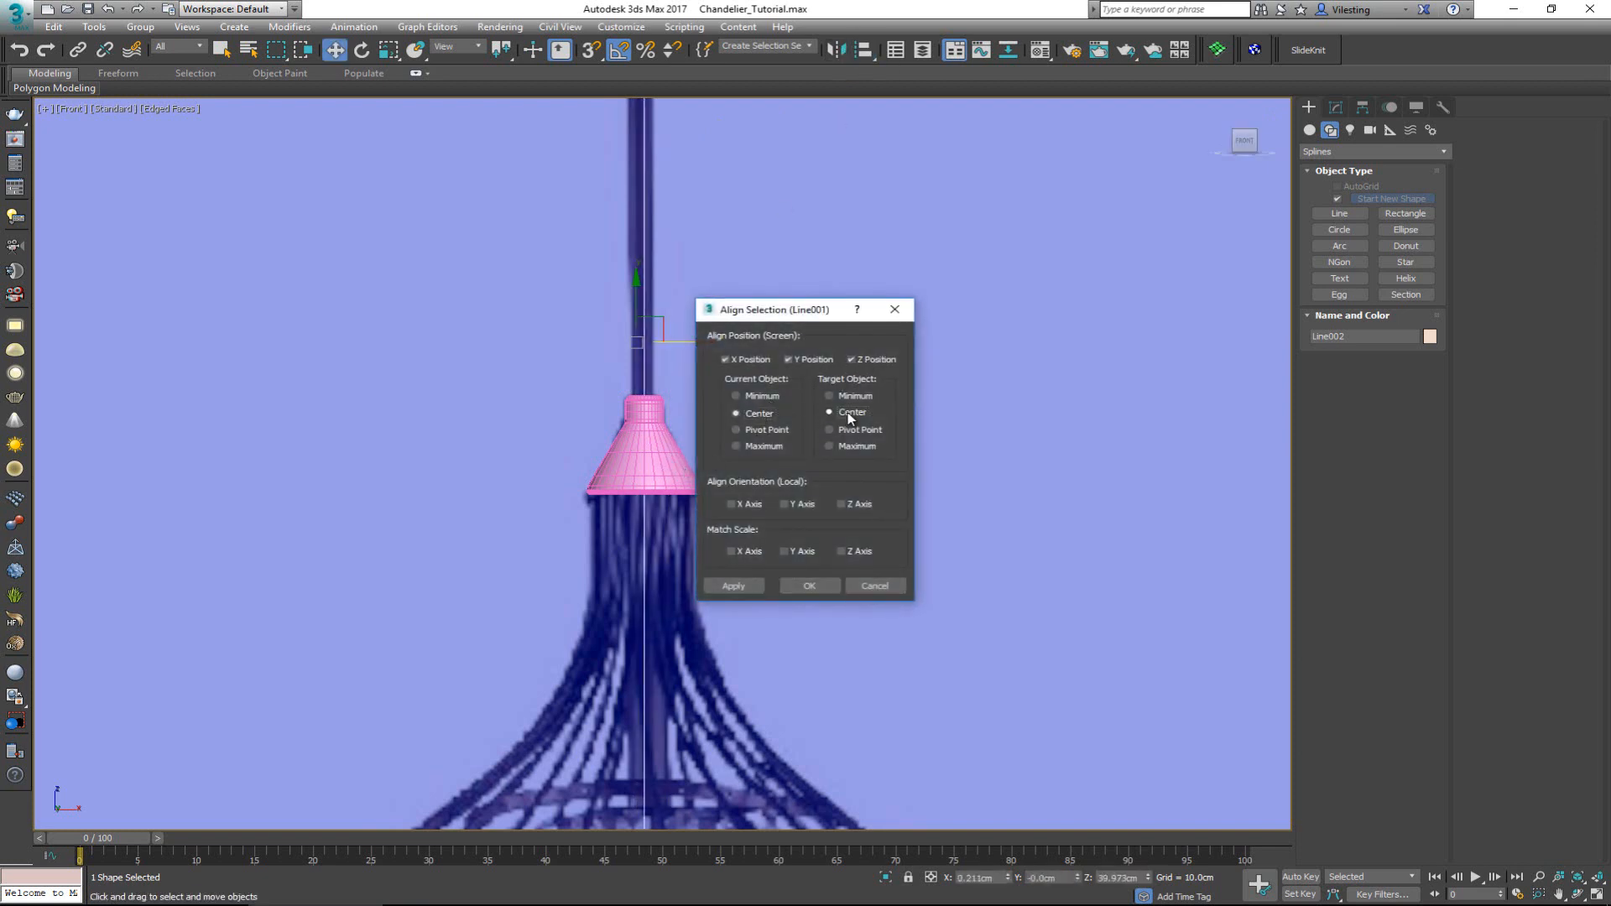
click(827, 585)
- Move the line up along its length to Z about 51.25 cm so it covers the reference cord
scroll(660, 491, down, 3)
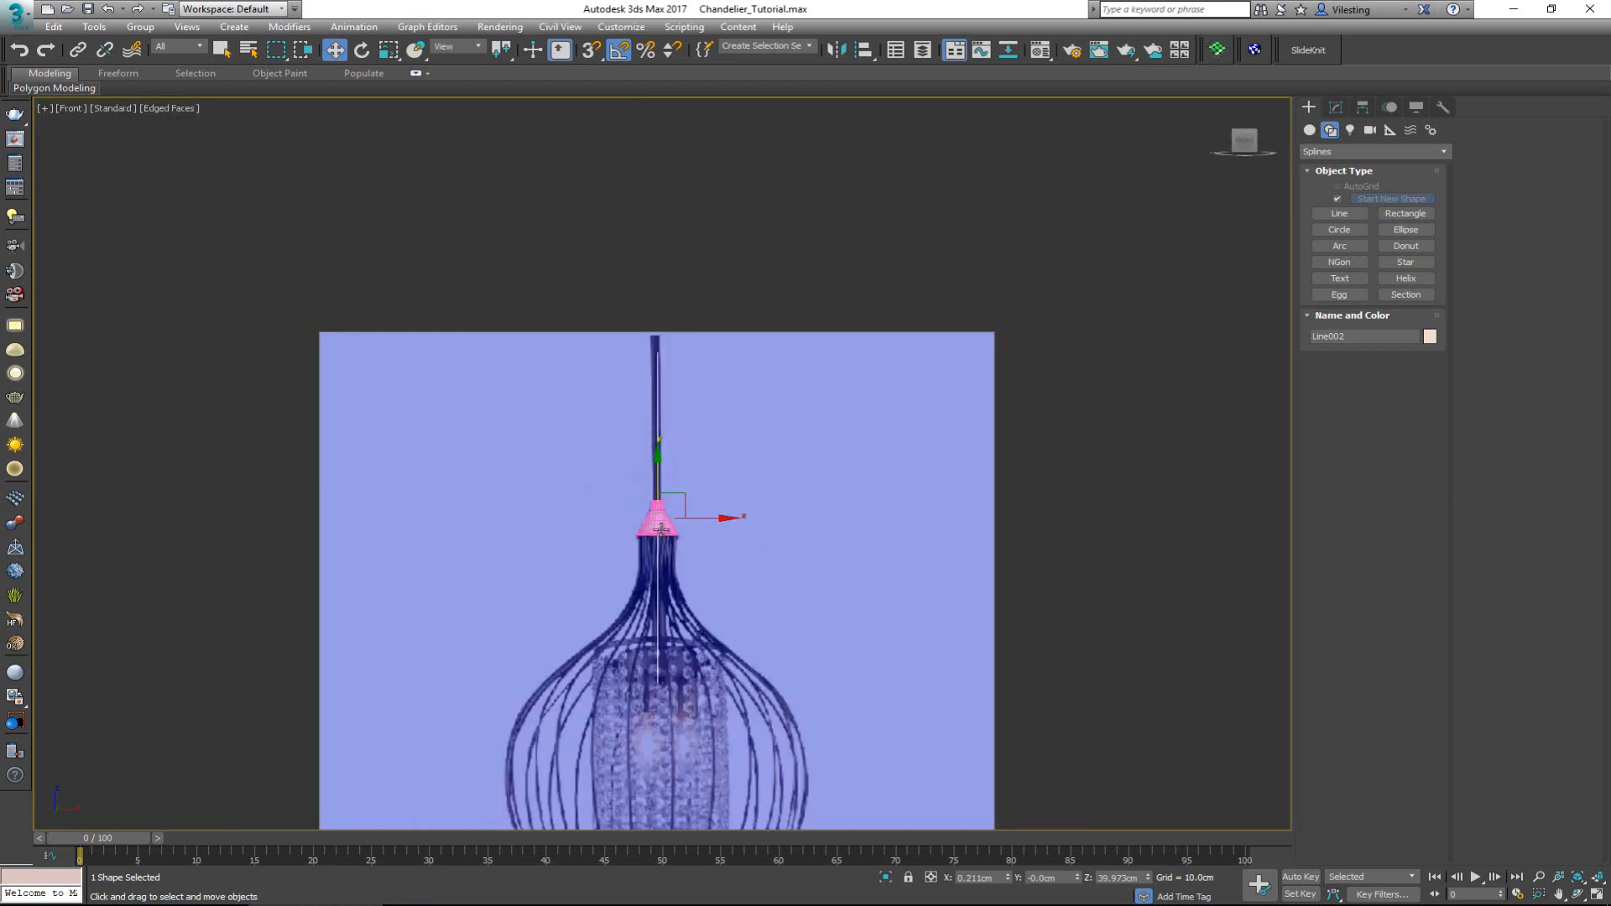
scroll(661, 528, up, 2)
drag(659, 452, 661, 400)
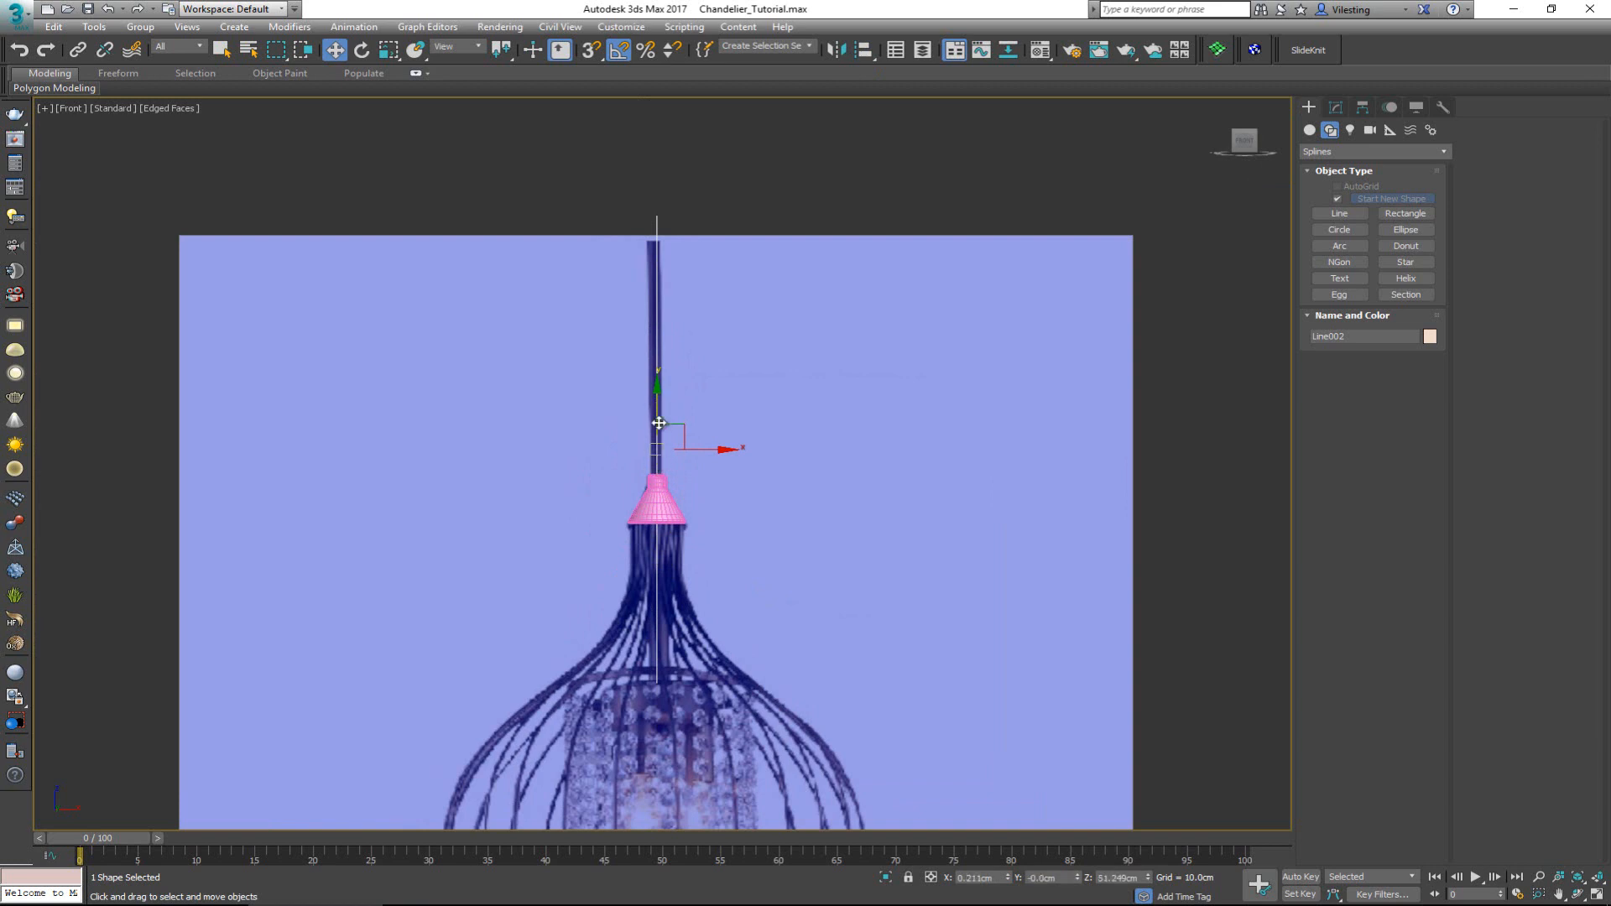
- Enable the line in the renderer and viewport and raise its radial thickness to 2.46 cm
click(1335, 108)
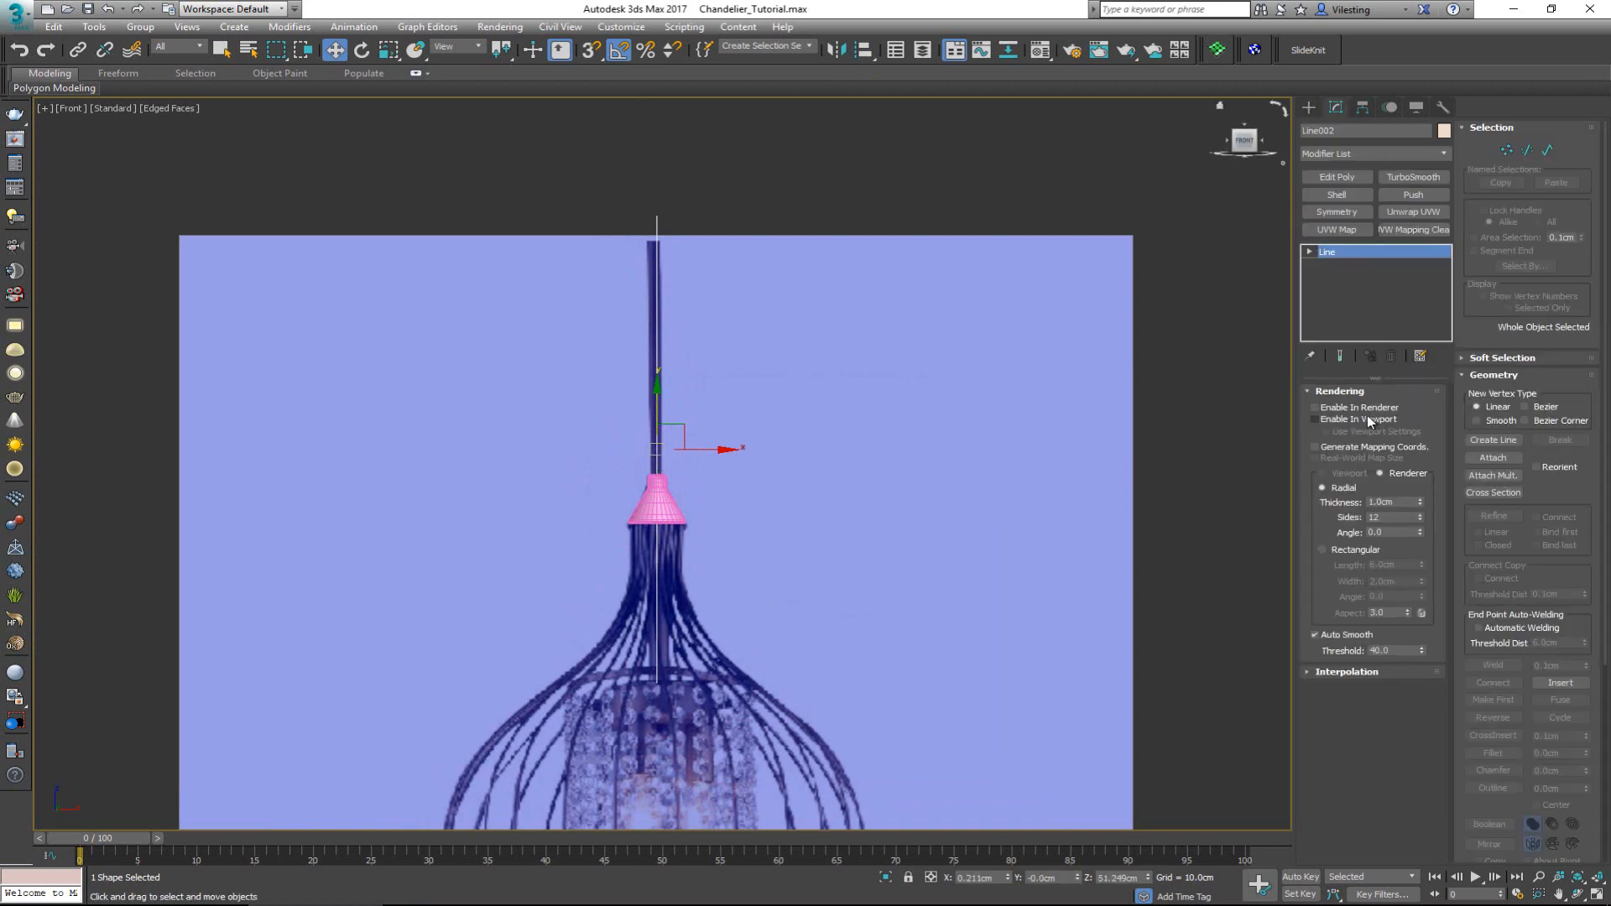
click(1316, 419)
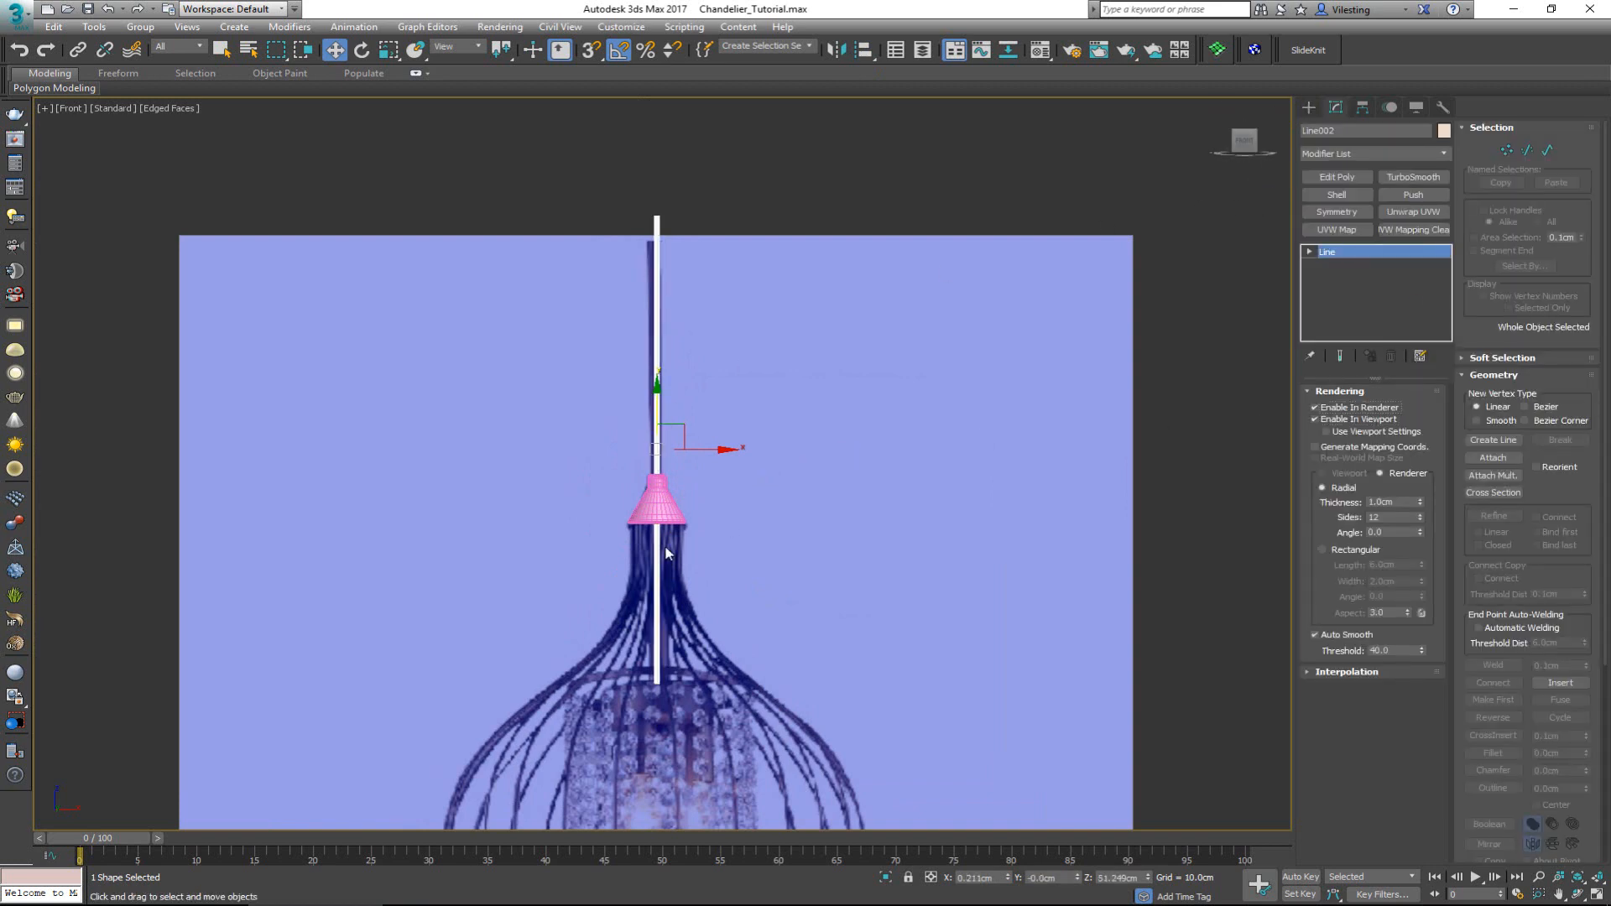
scroll(702, 367, up, 5)
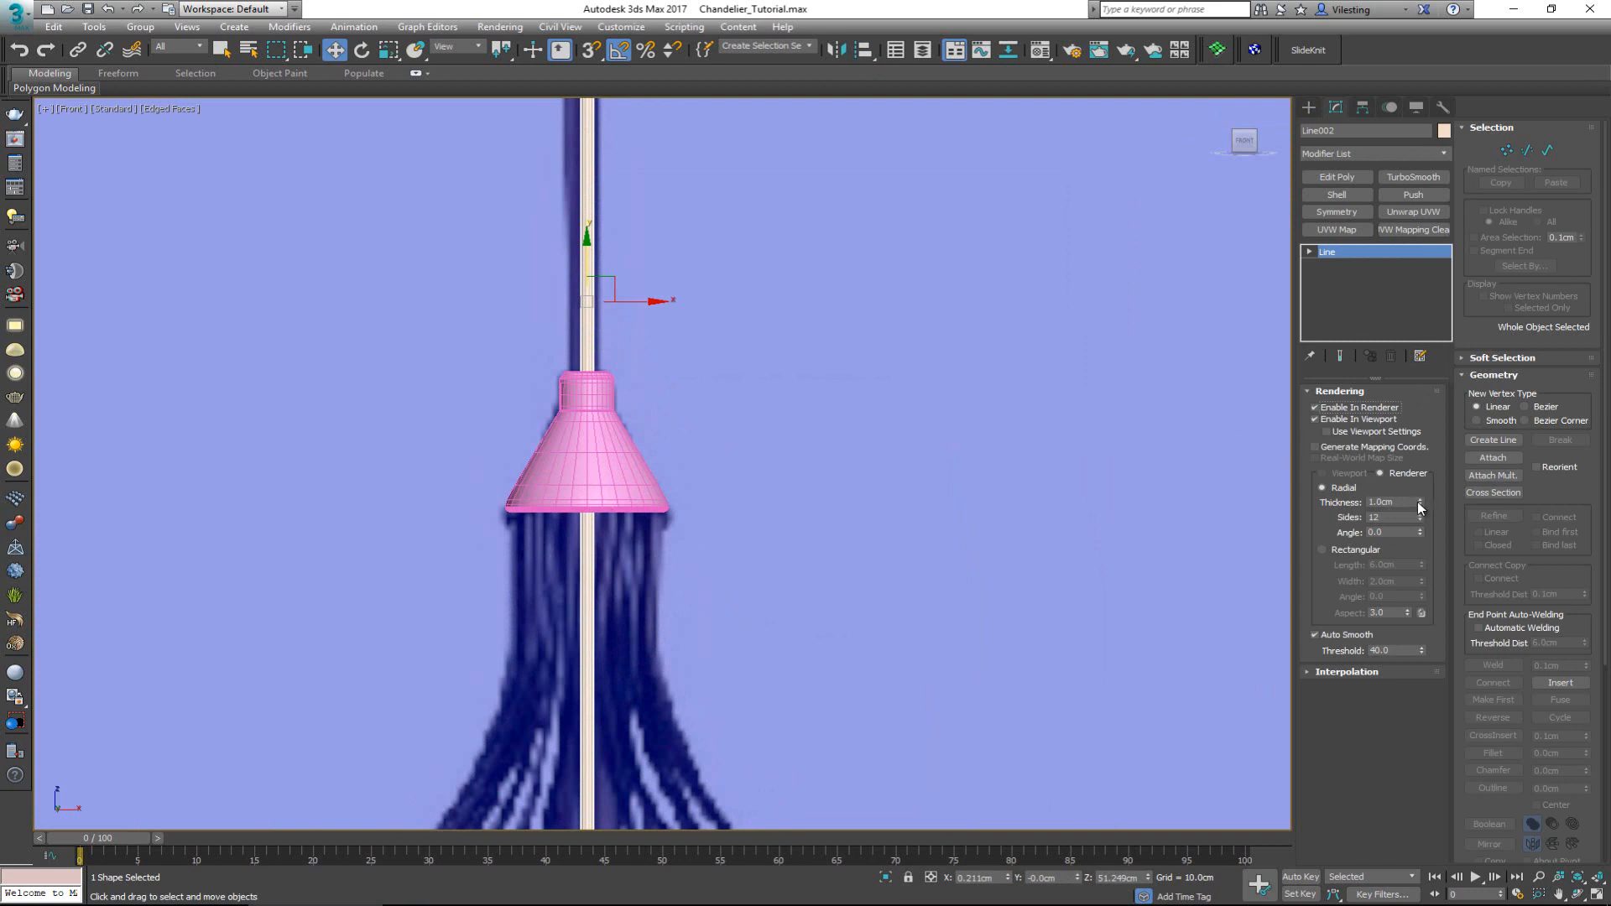
drag(1420, 501, 1403, 390)
- Compare the cord with the cap's neck opening in the perspective view and set its thickness to 2.8 cm
key(alt+w)
right_click(1039, 597)
key(alt+w)
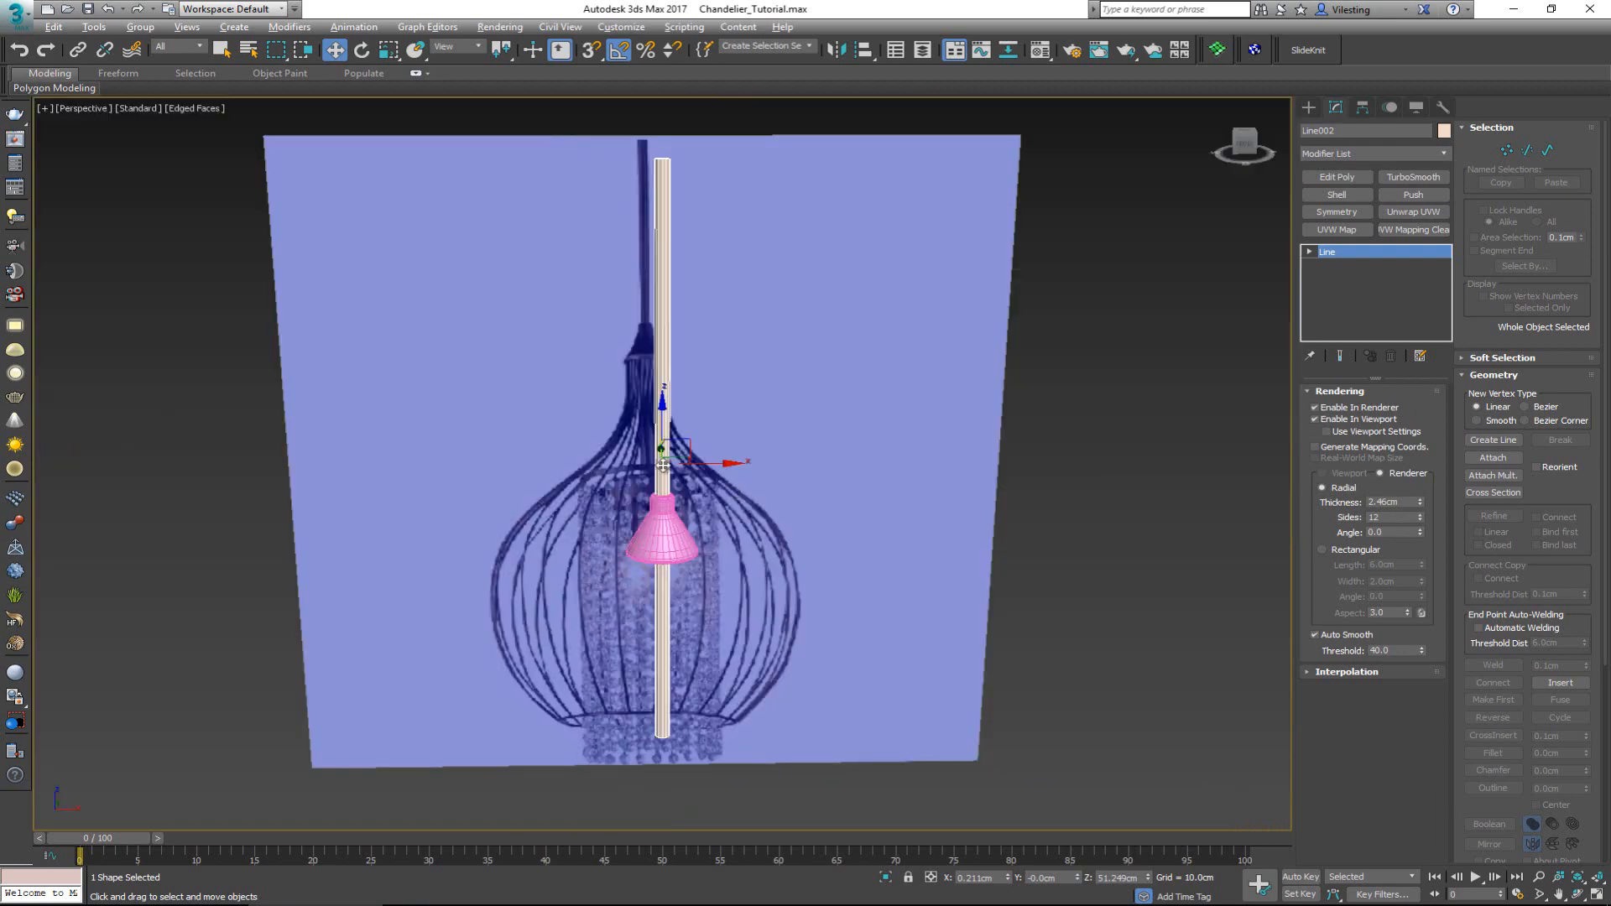
scroll(688, 474, up, 8)
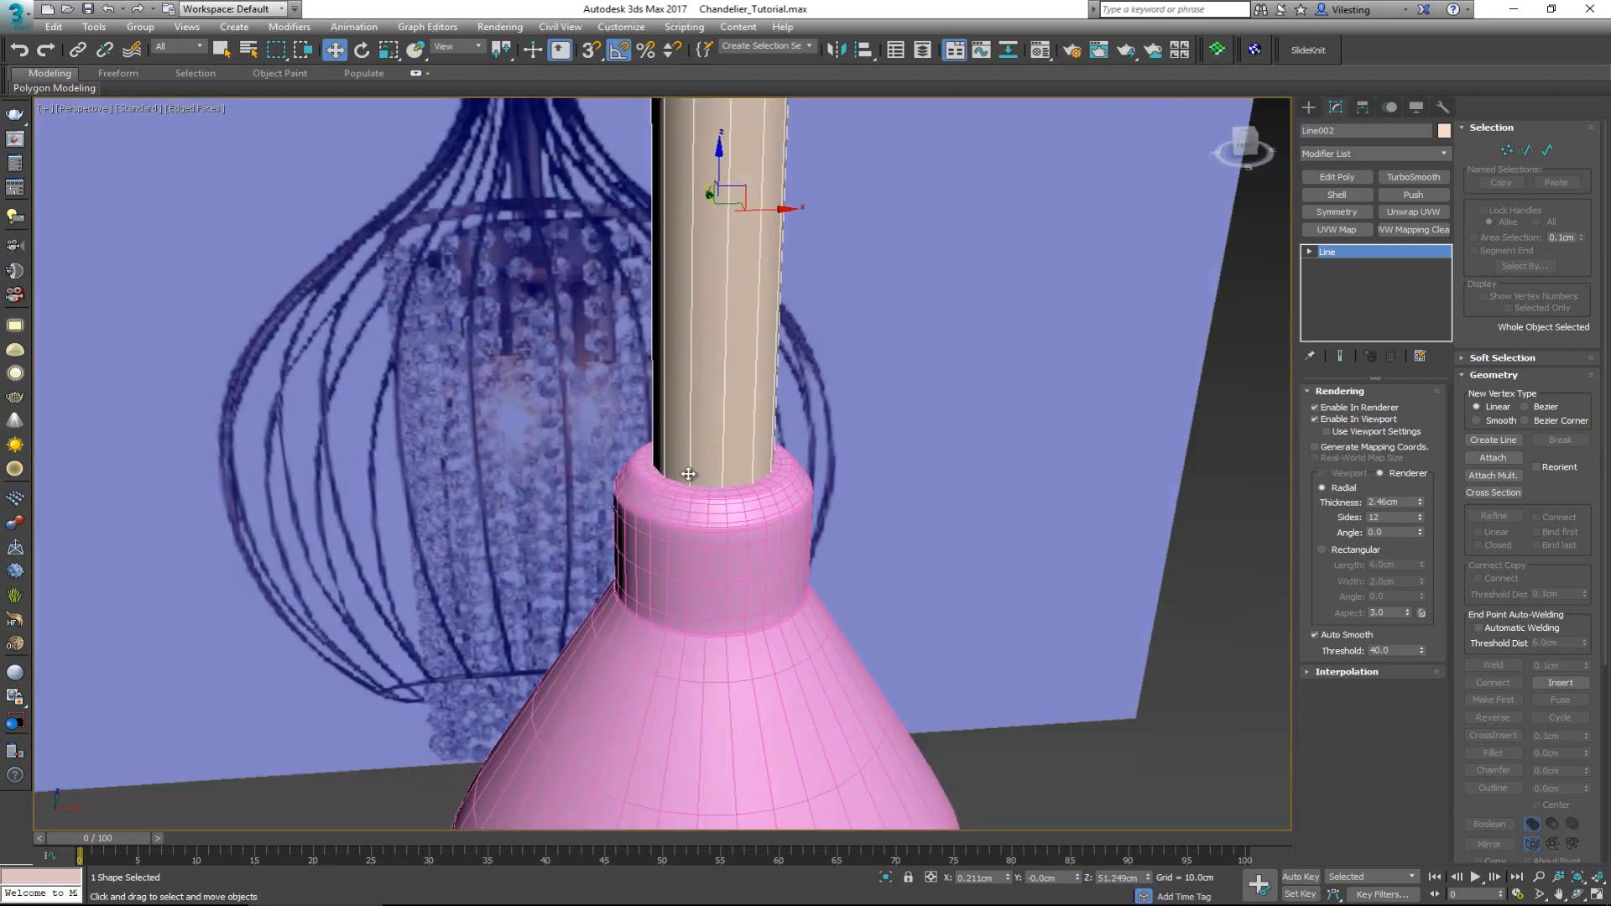
alt+middle_drag(688, 474, 693, 494)
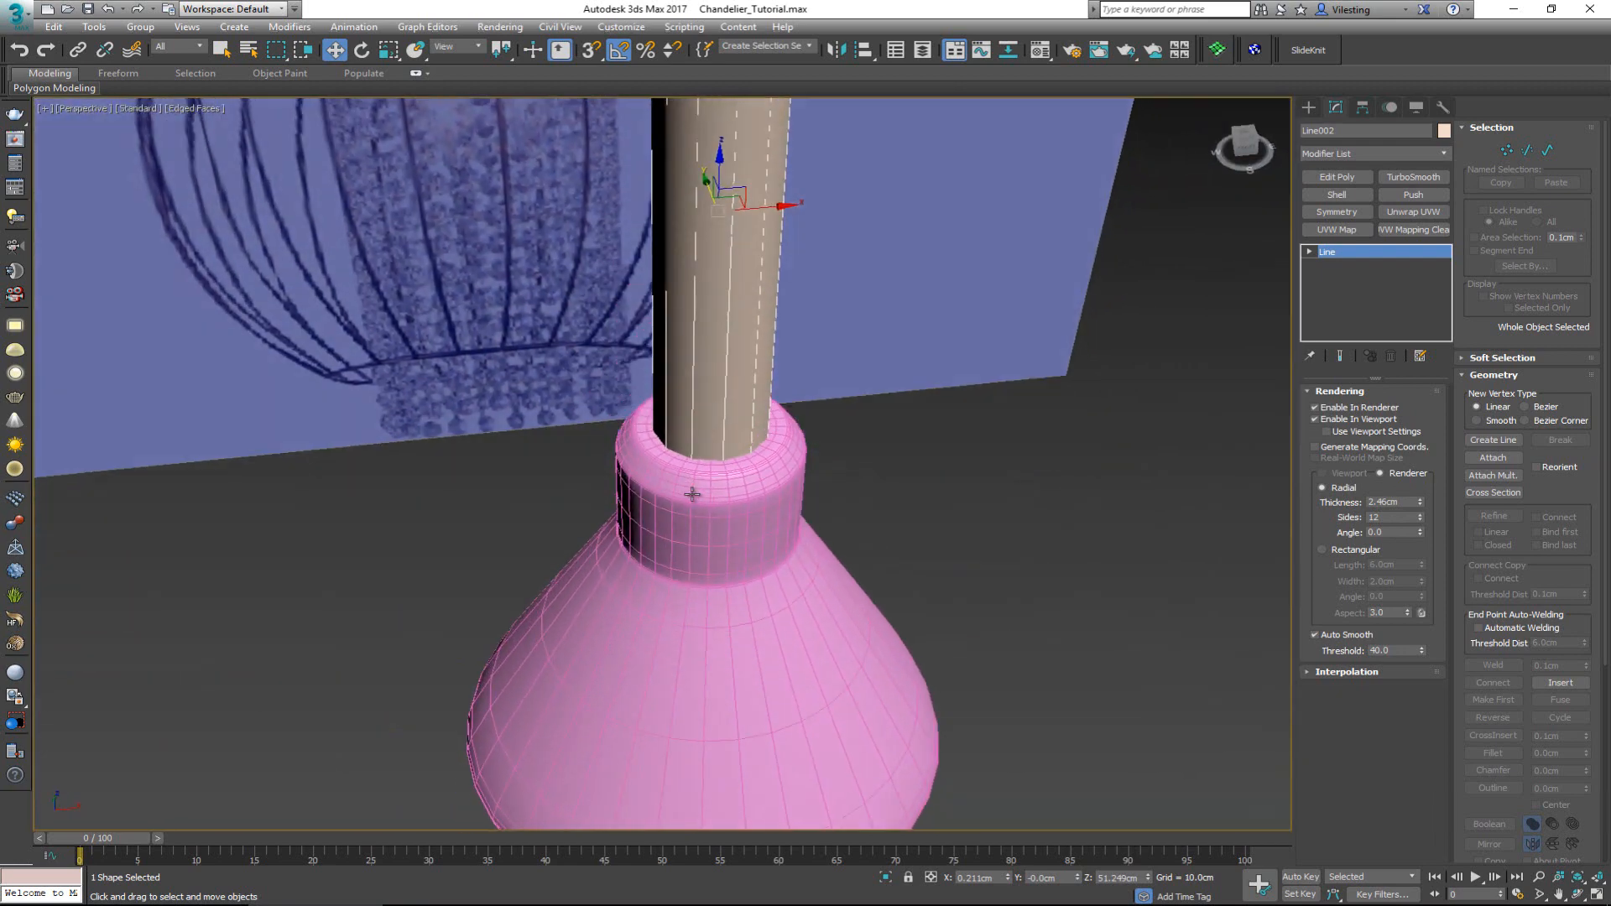
drag(1420, 504, 1425, 496)
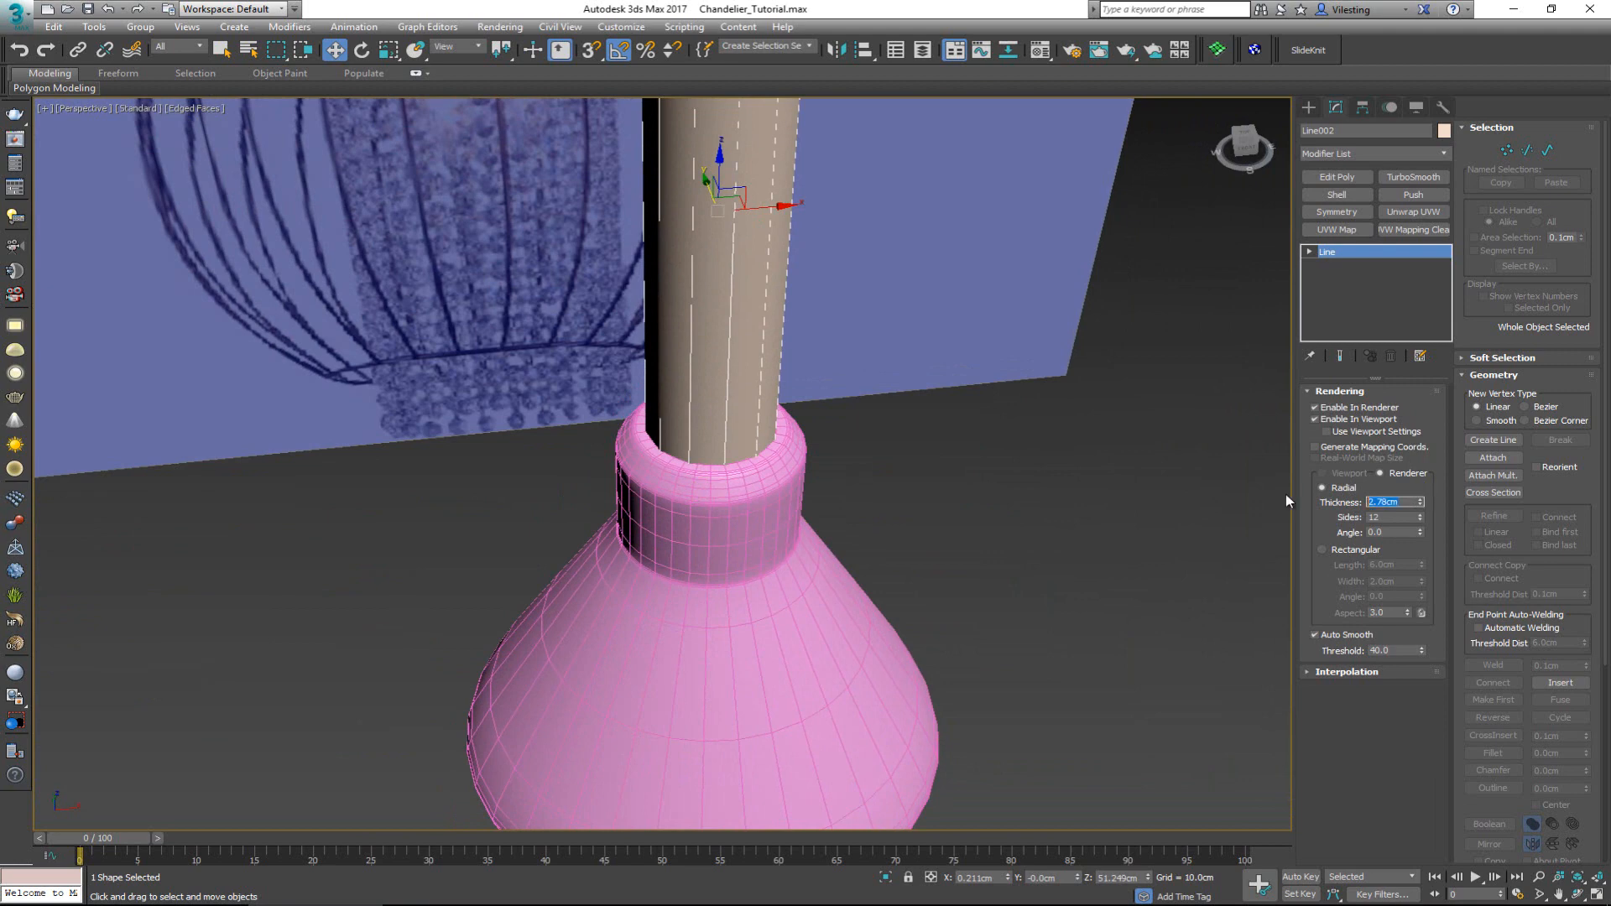
text(2.8)
key(Return)
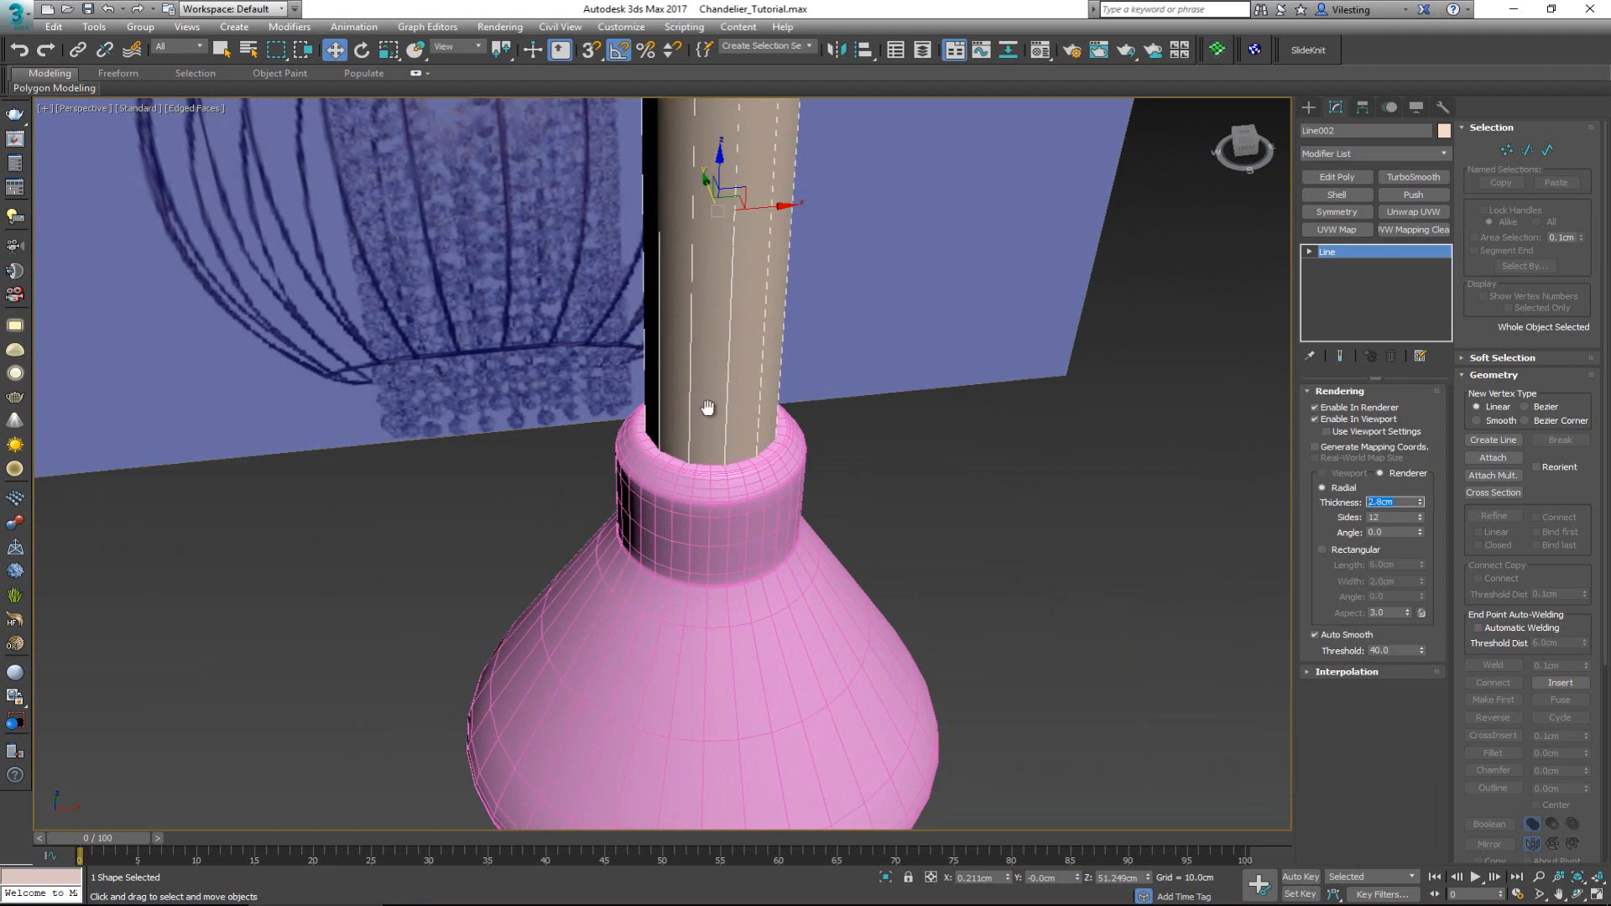
- Deselect the cord, view the whole assembly and bring up the viewport's display and transform commands
scroll(707, 408, down, 6)
click(685, 502)
scroll(685, 503, up, 2)
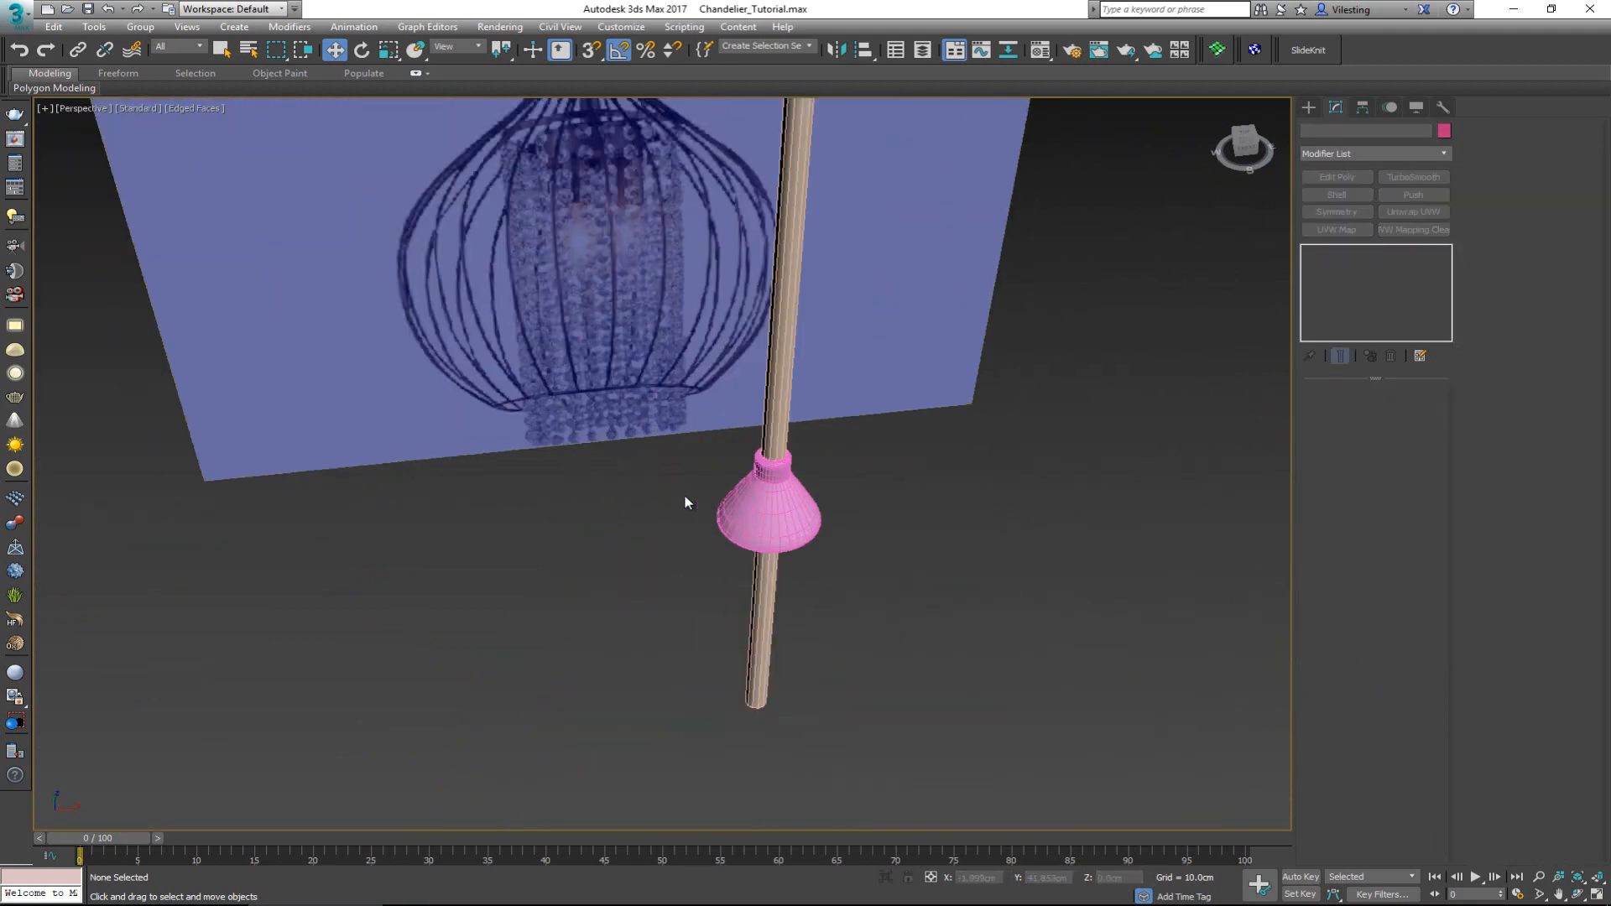
alt+middle_drag(718, 491, 715, 458)
right_click(742, 489)
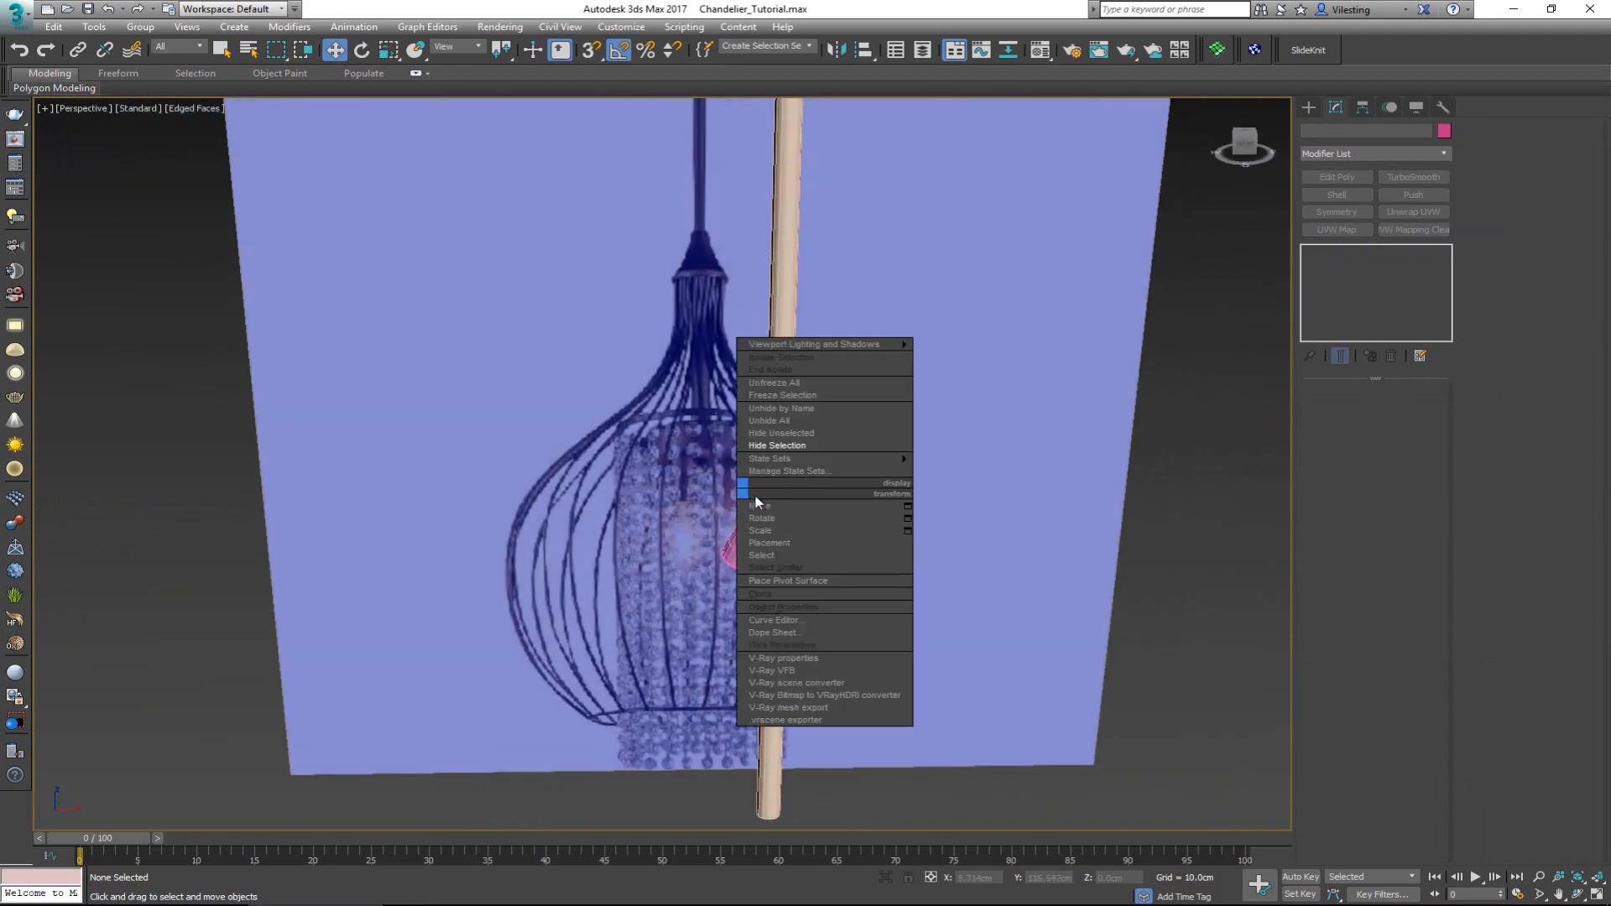
- Unhide all objects together with their layers and delete the green sphere inside the cage
click(787, 420)
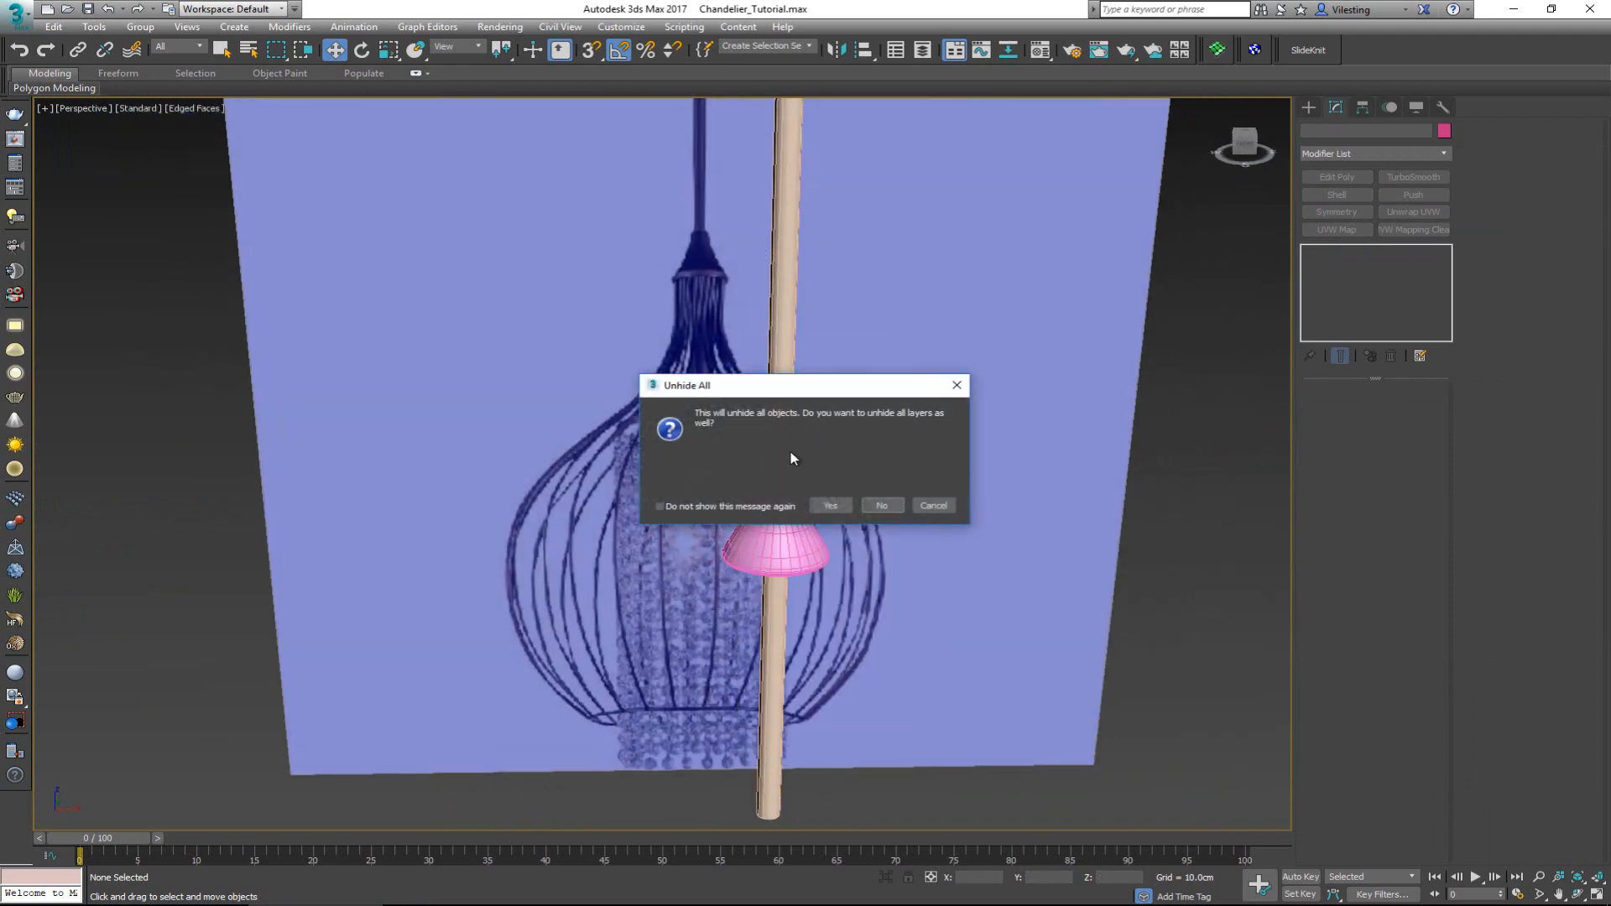
click(831, 506)
scroll(772, 595, down, 4)
click(773, 600)
scroll(770, 624, up, 3)
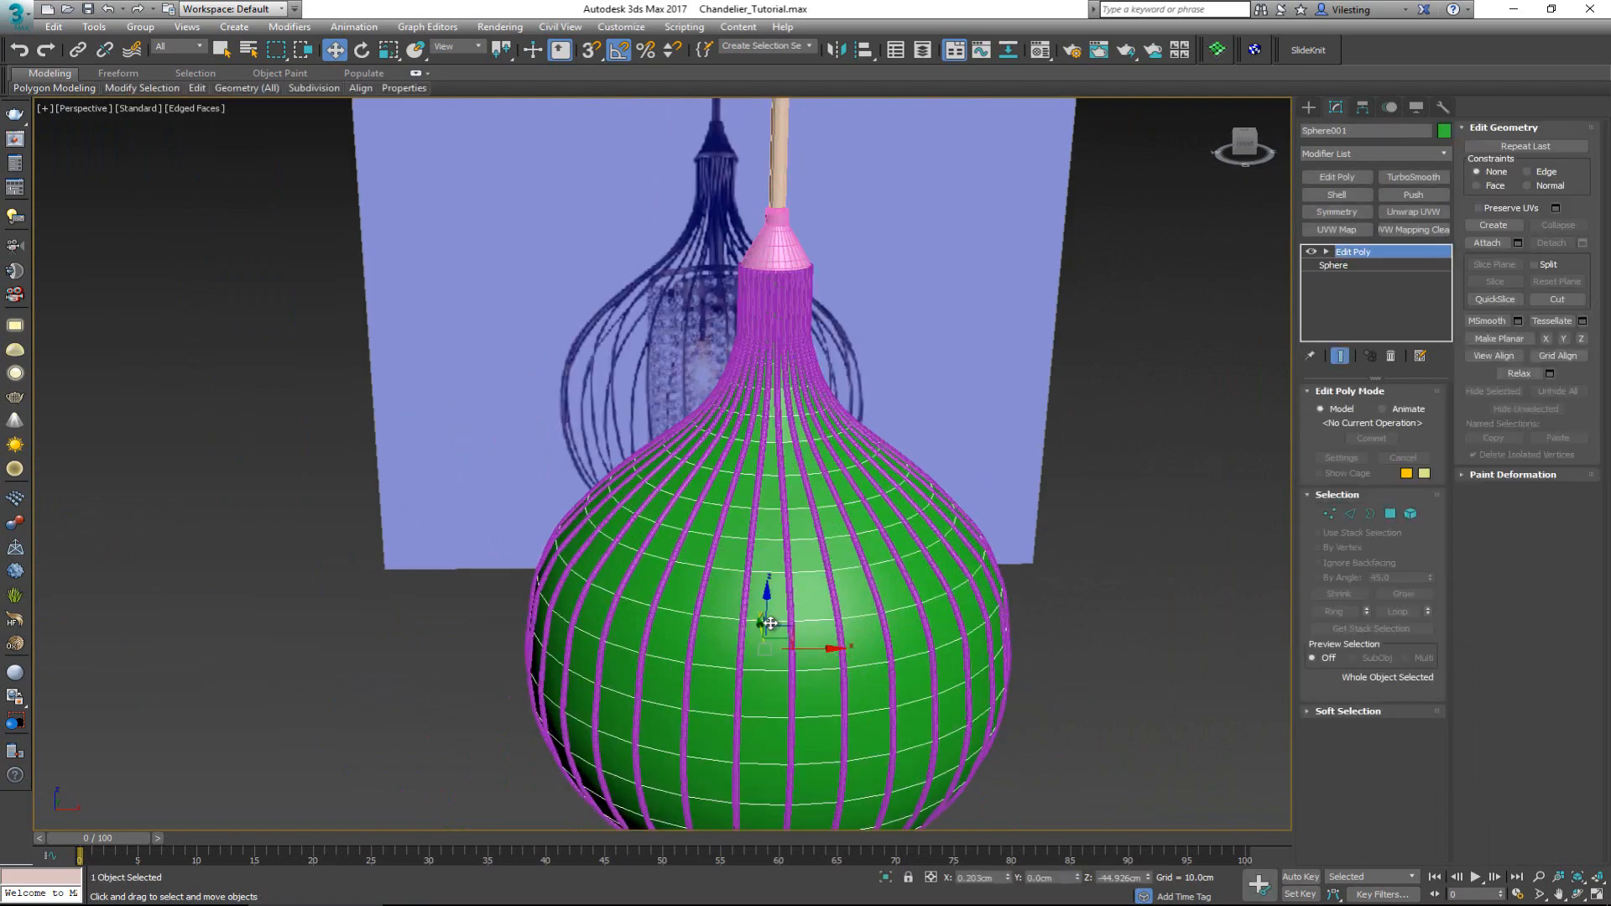
key(Delete)
- Examine how the upper ends of the cage bars meet the lower rim of the pink cap
middle_drag(753, 360, 730, 571)
alt+middle_drag(730, 570, 741, 537)
scroll(741, 537, up, 6)
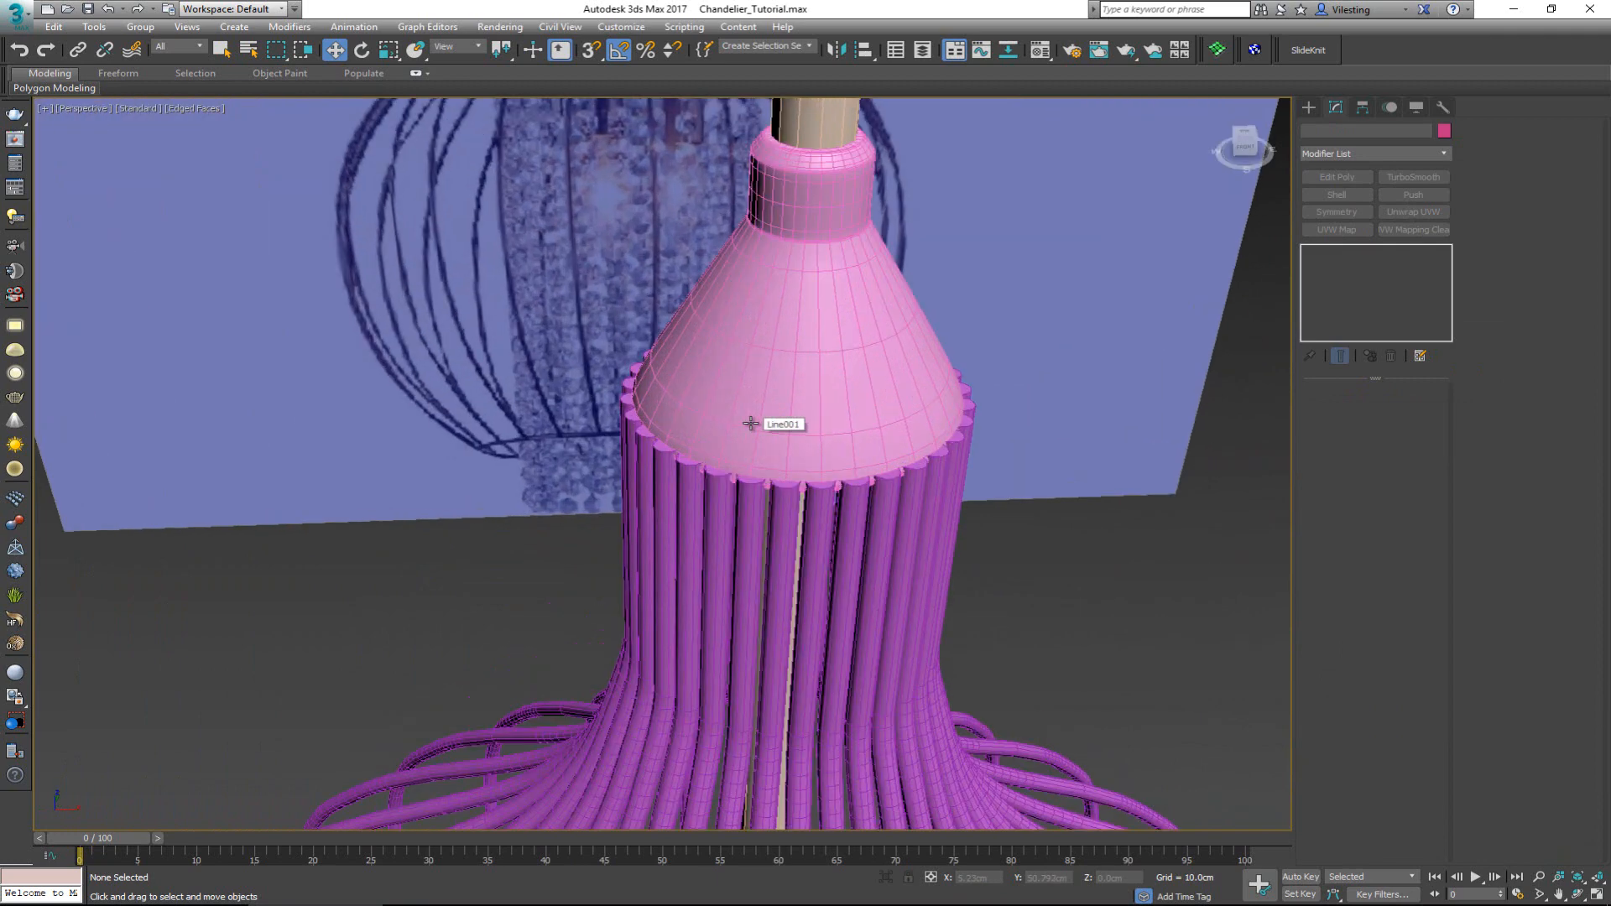
middle_drag(736, 423, 651, 317)
scroll(735, 472, down, 4)
scroll(737, 506, down, 3)
scroll(737, 507, up, 4)
scroll(734, 568, down, 4)
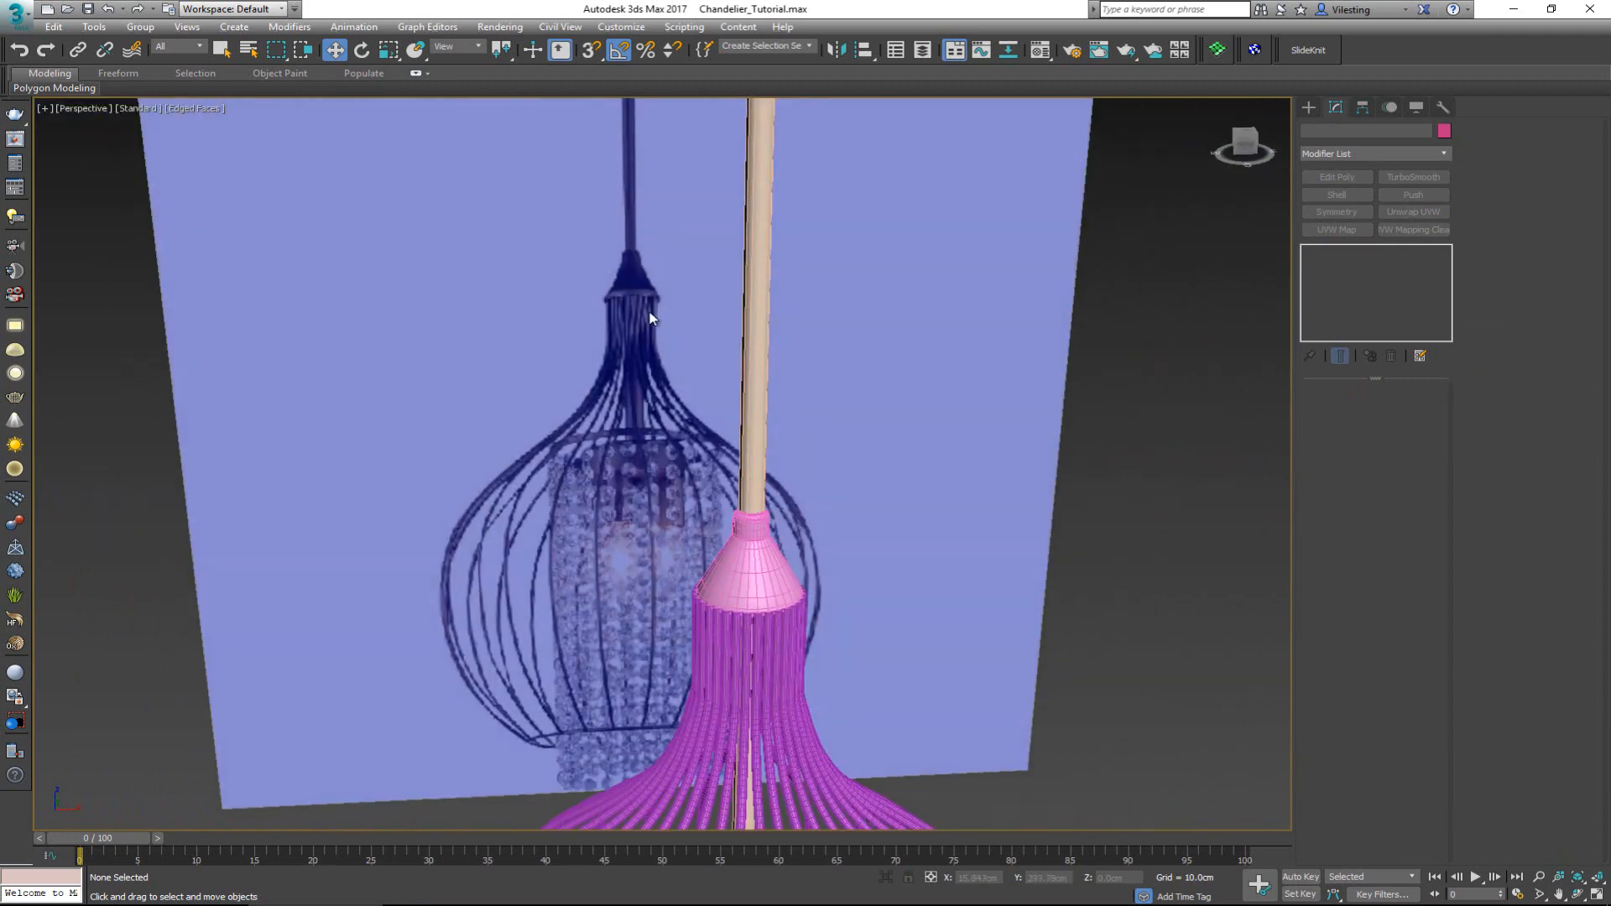
- Select all the top end vertices of the Bars_01 spline along the rim of the cap
click(765, 657)
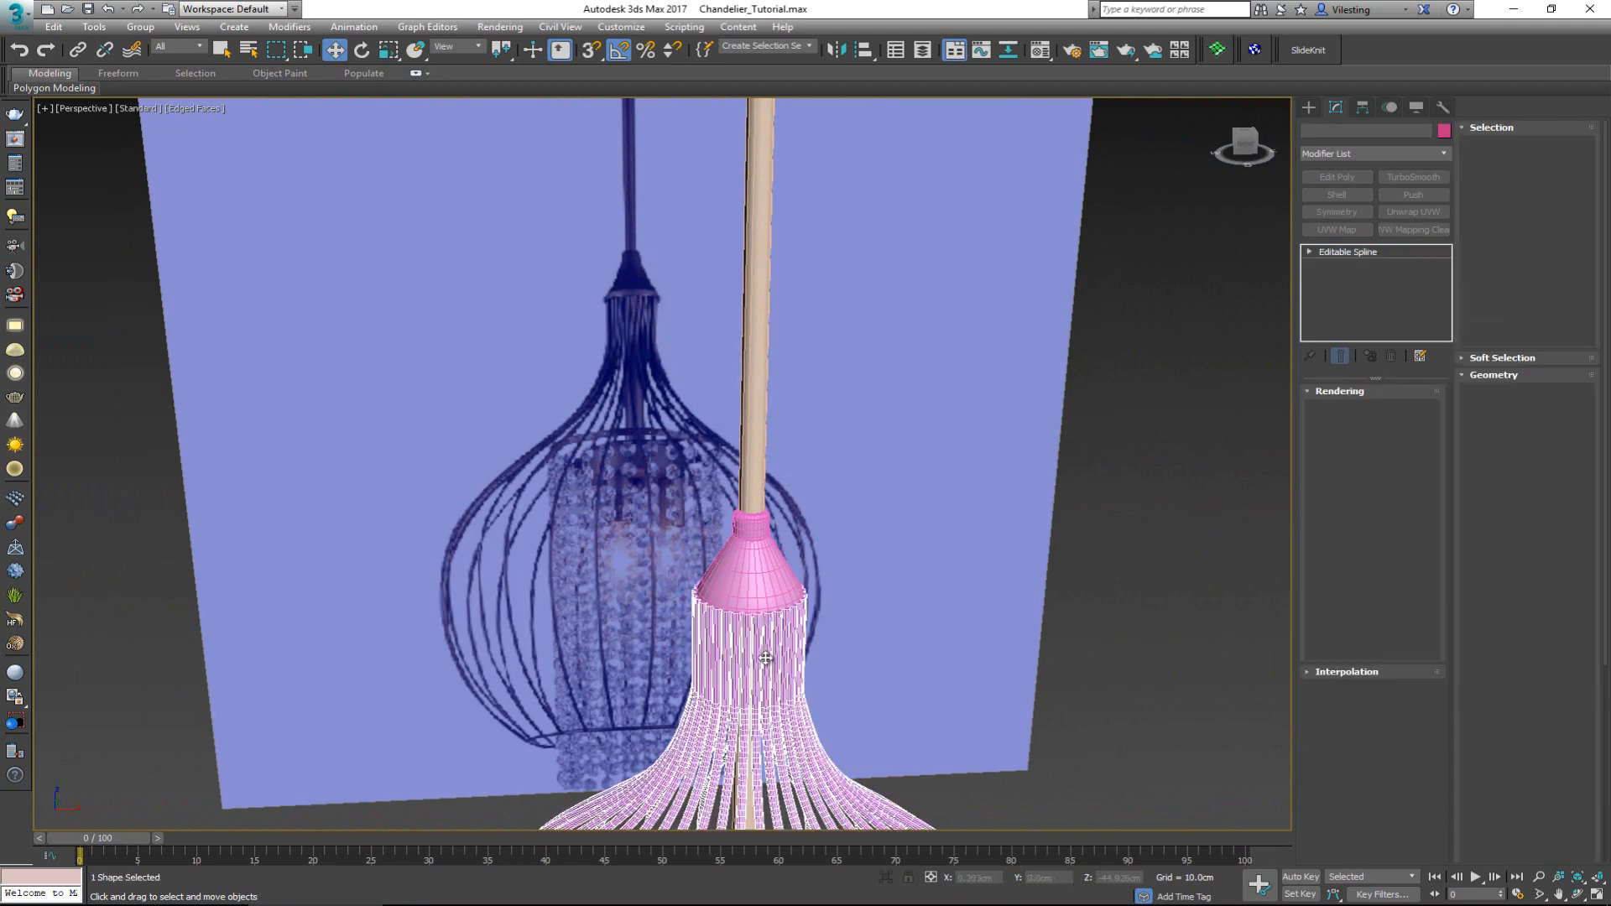
scroll(765, 657, up, 4)
click(716, 478)
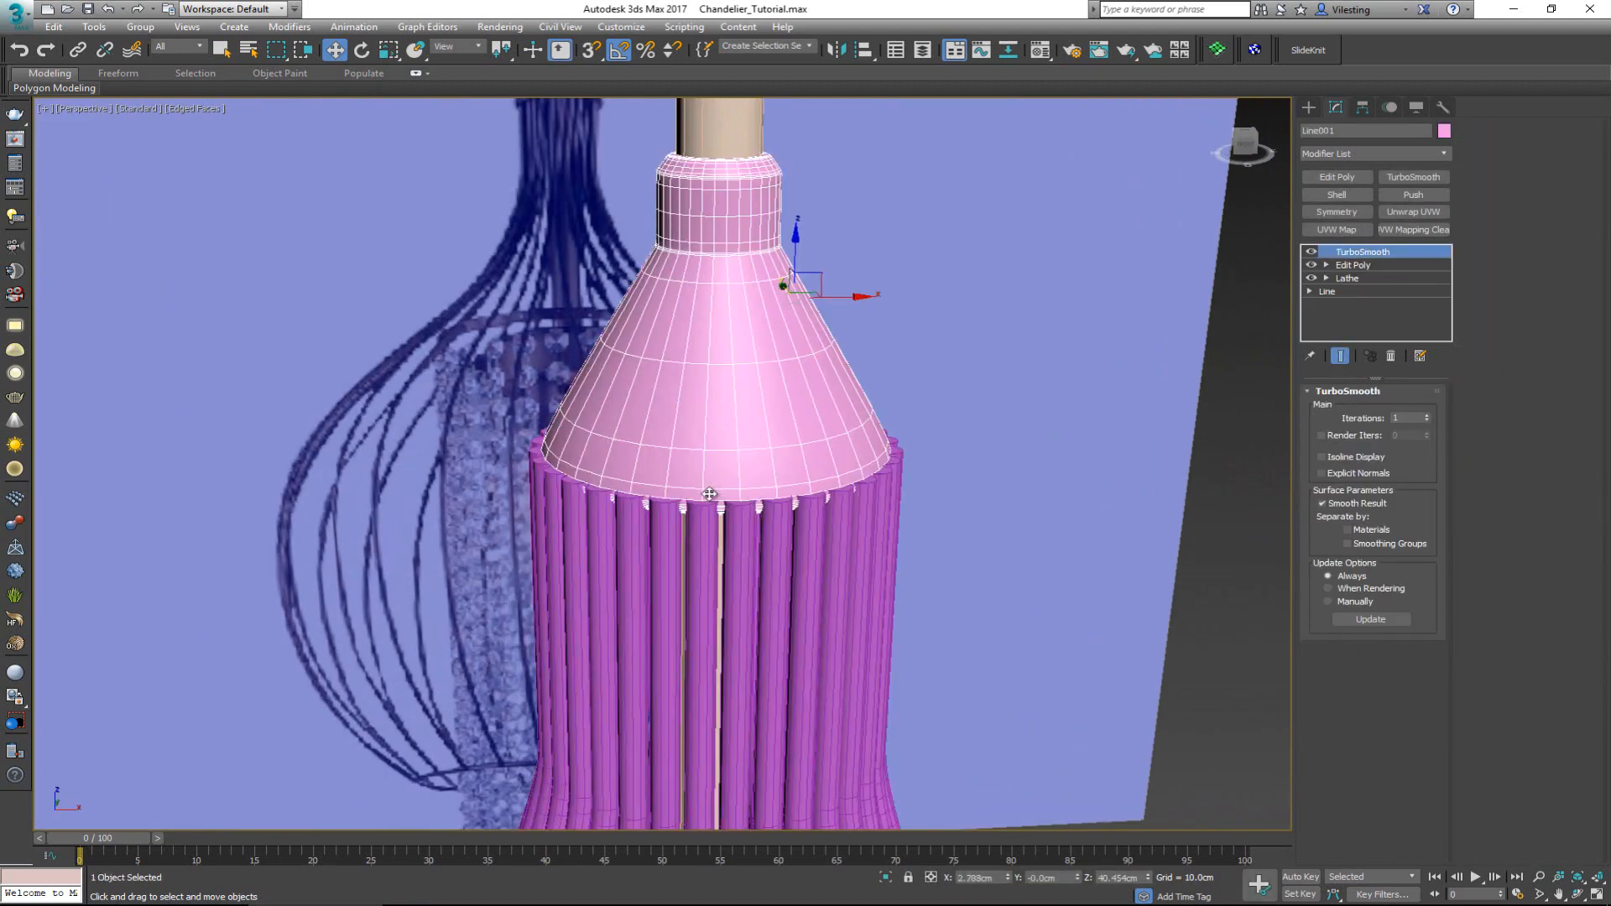
click(676, 549)
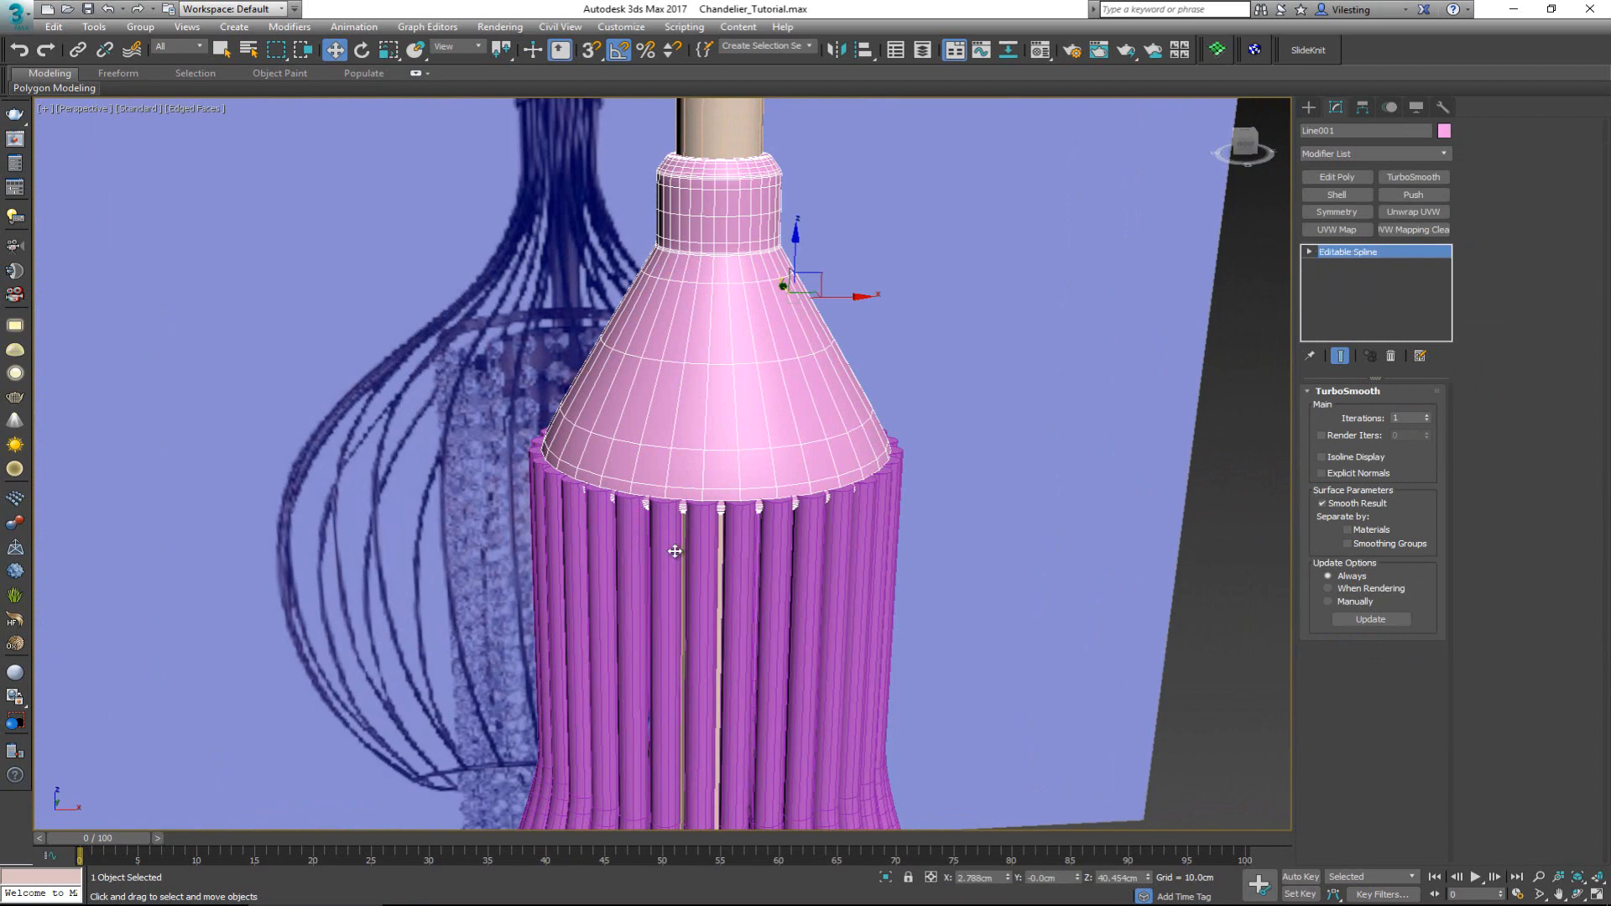
alt+middle_drag(676, 553, 674, 537)
key(1)
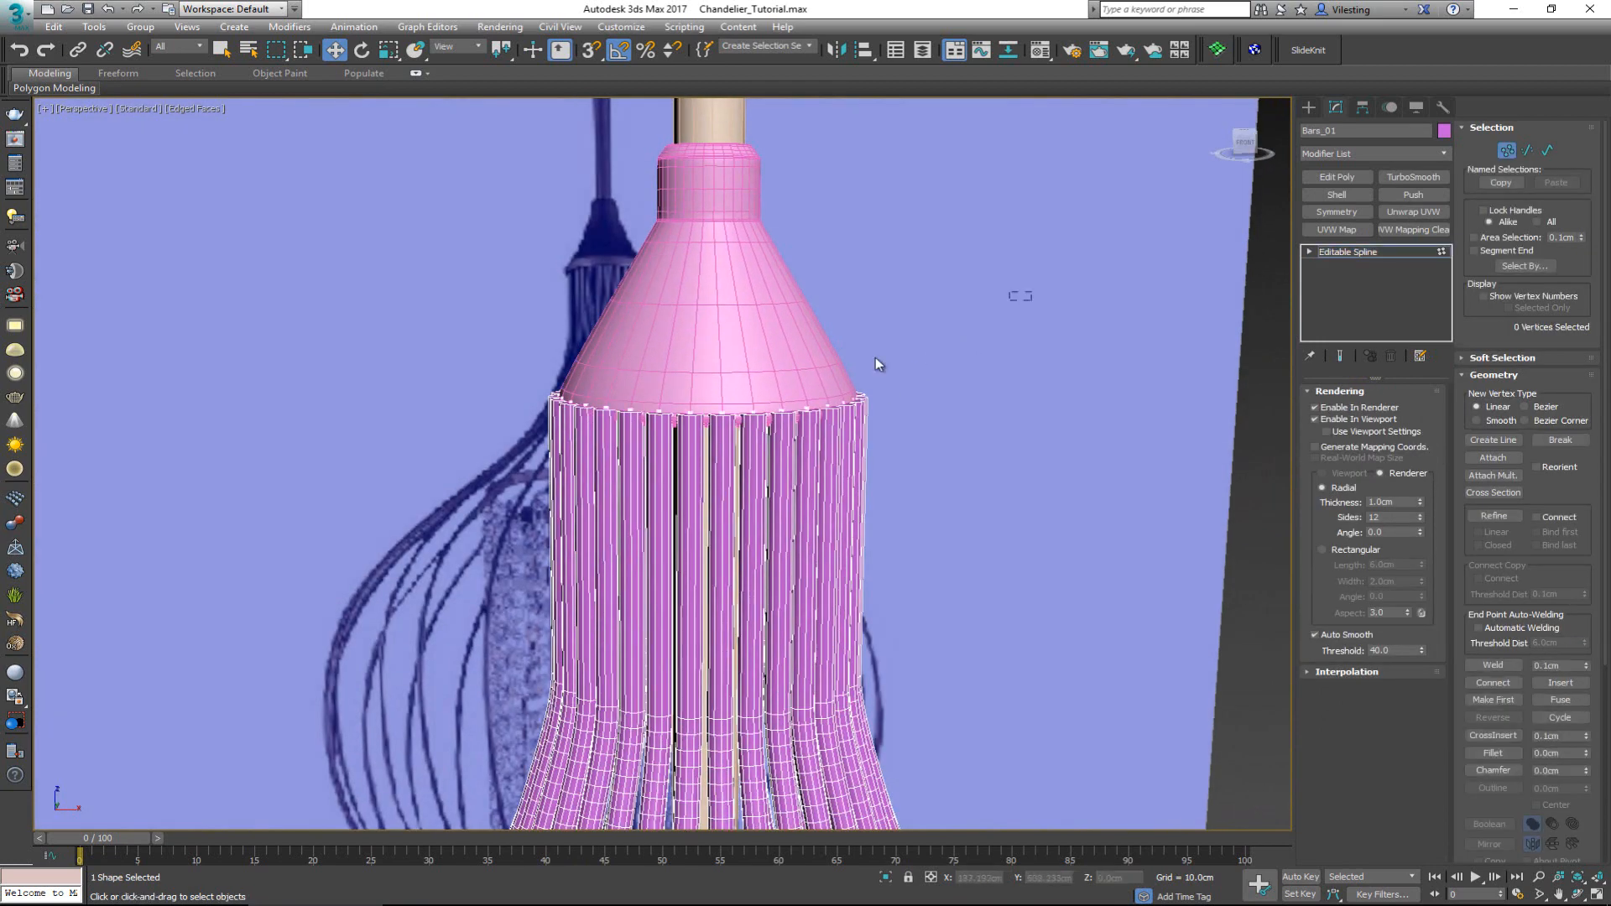
drag(1031, 295, 367, 498)
- Scale the bars' top vertices inward around their common center so they tuck under the cap, and finish vertex editing
key(r)
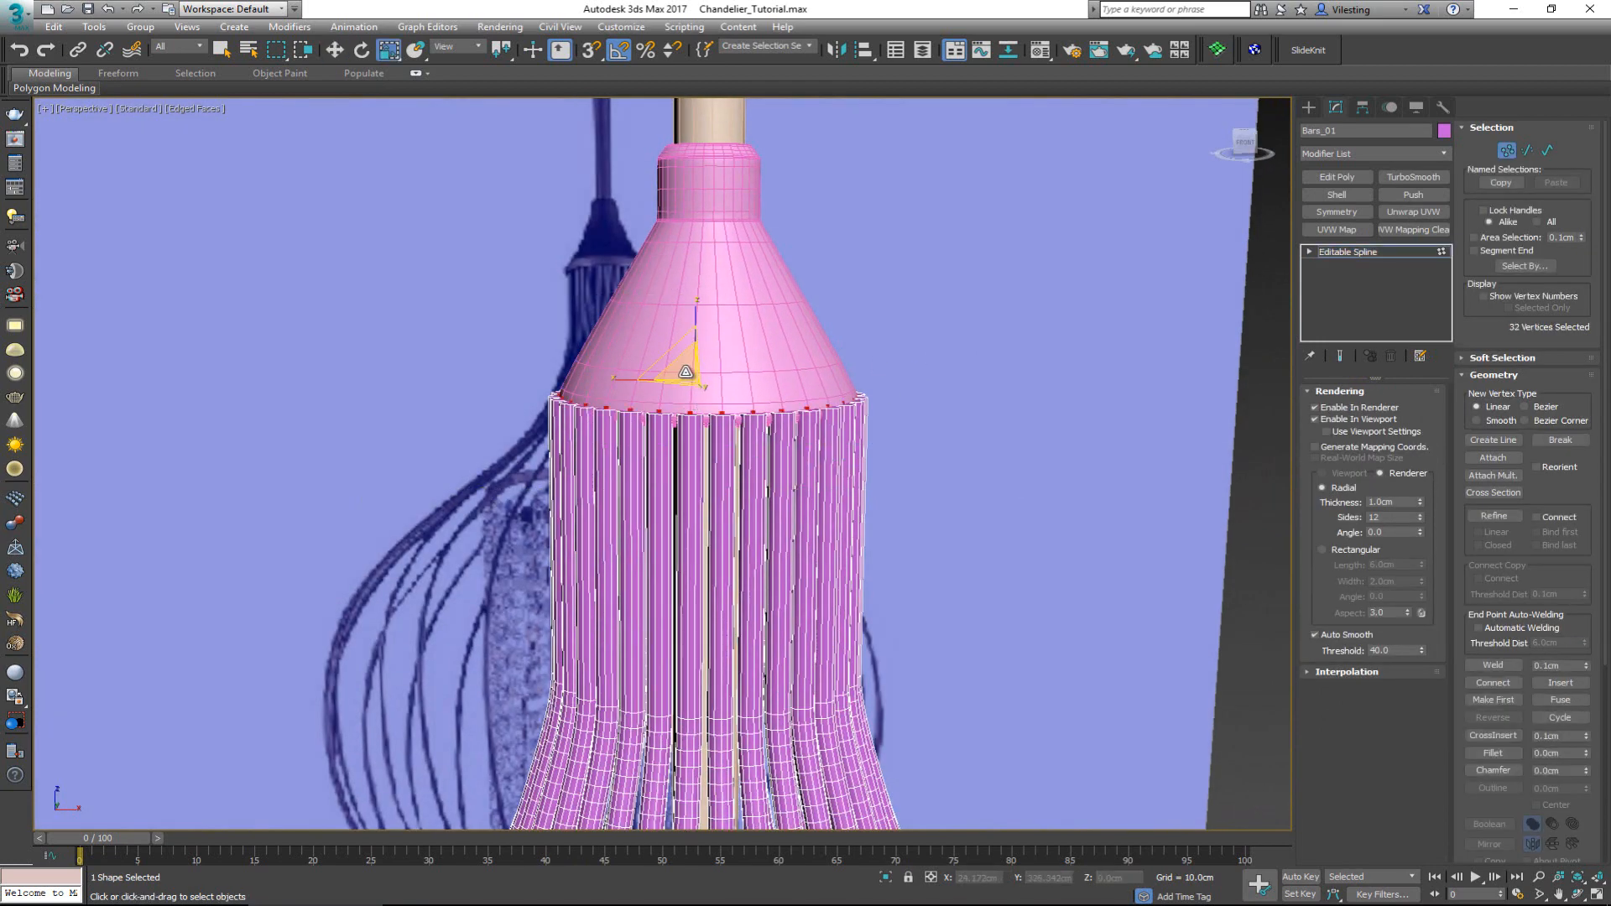
drag(685, 372, 683, 381)
alt+middle_drag(683, 381, 694, 394)
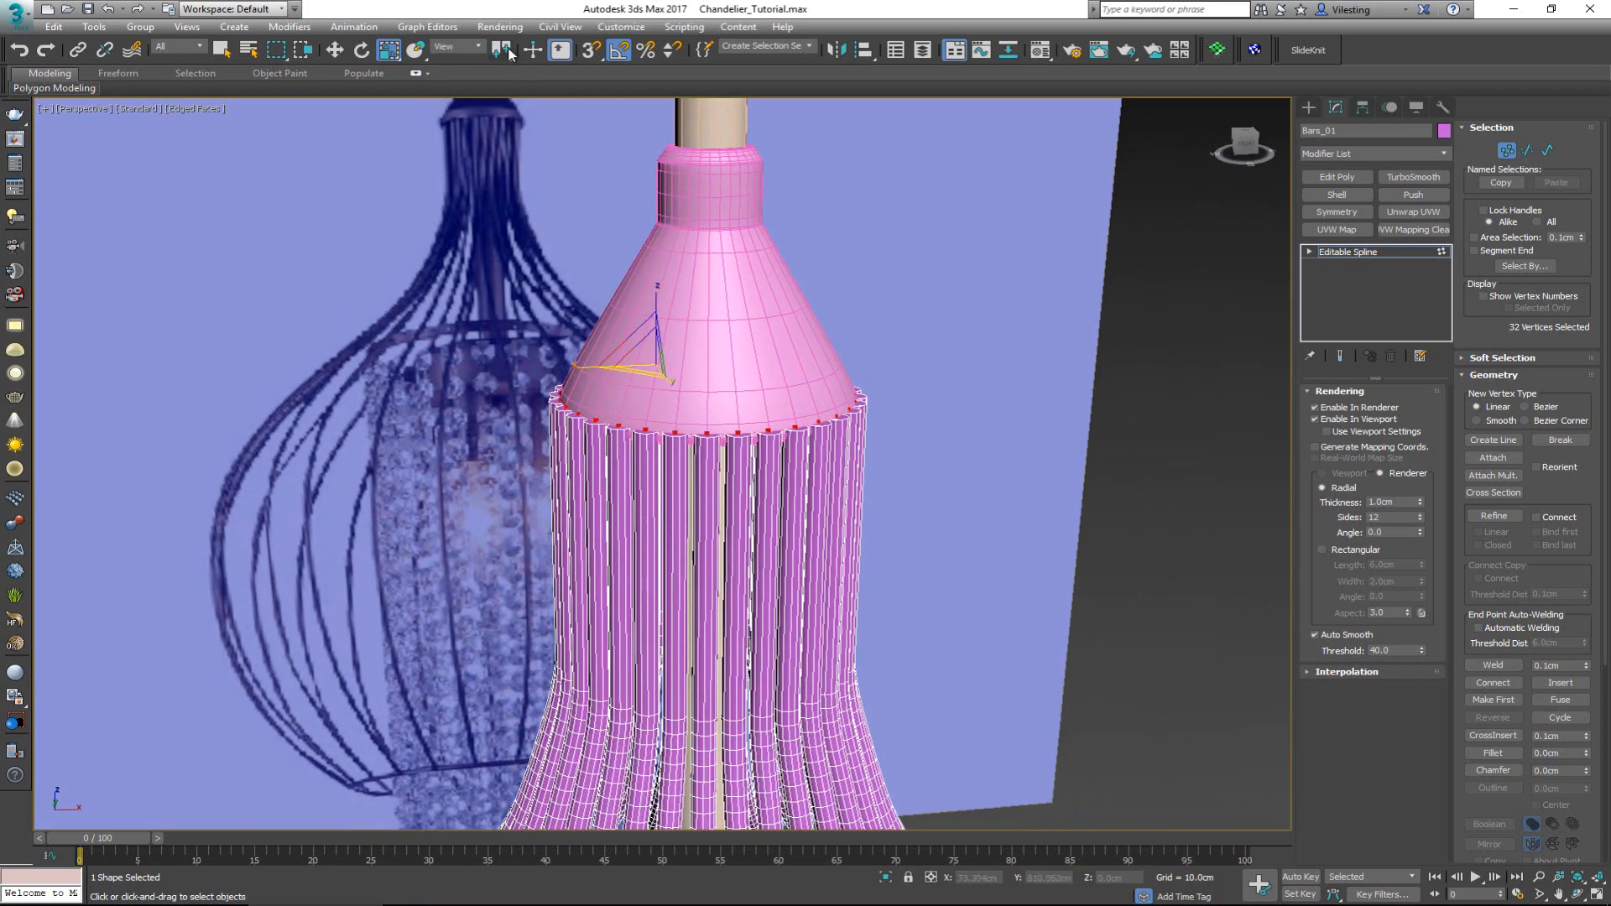
drag(510, 55, 510, 97)
drag(690, 404, 682, 399)
alt+middle_drag(718, 478, 726, 430)
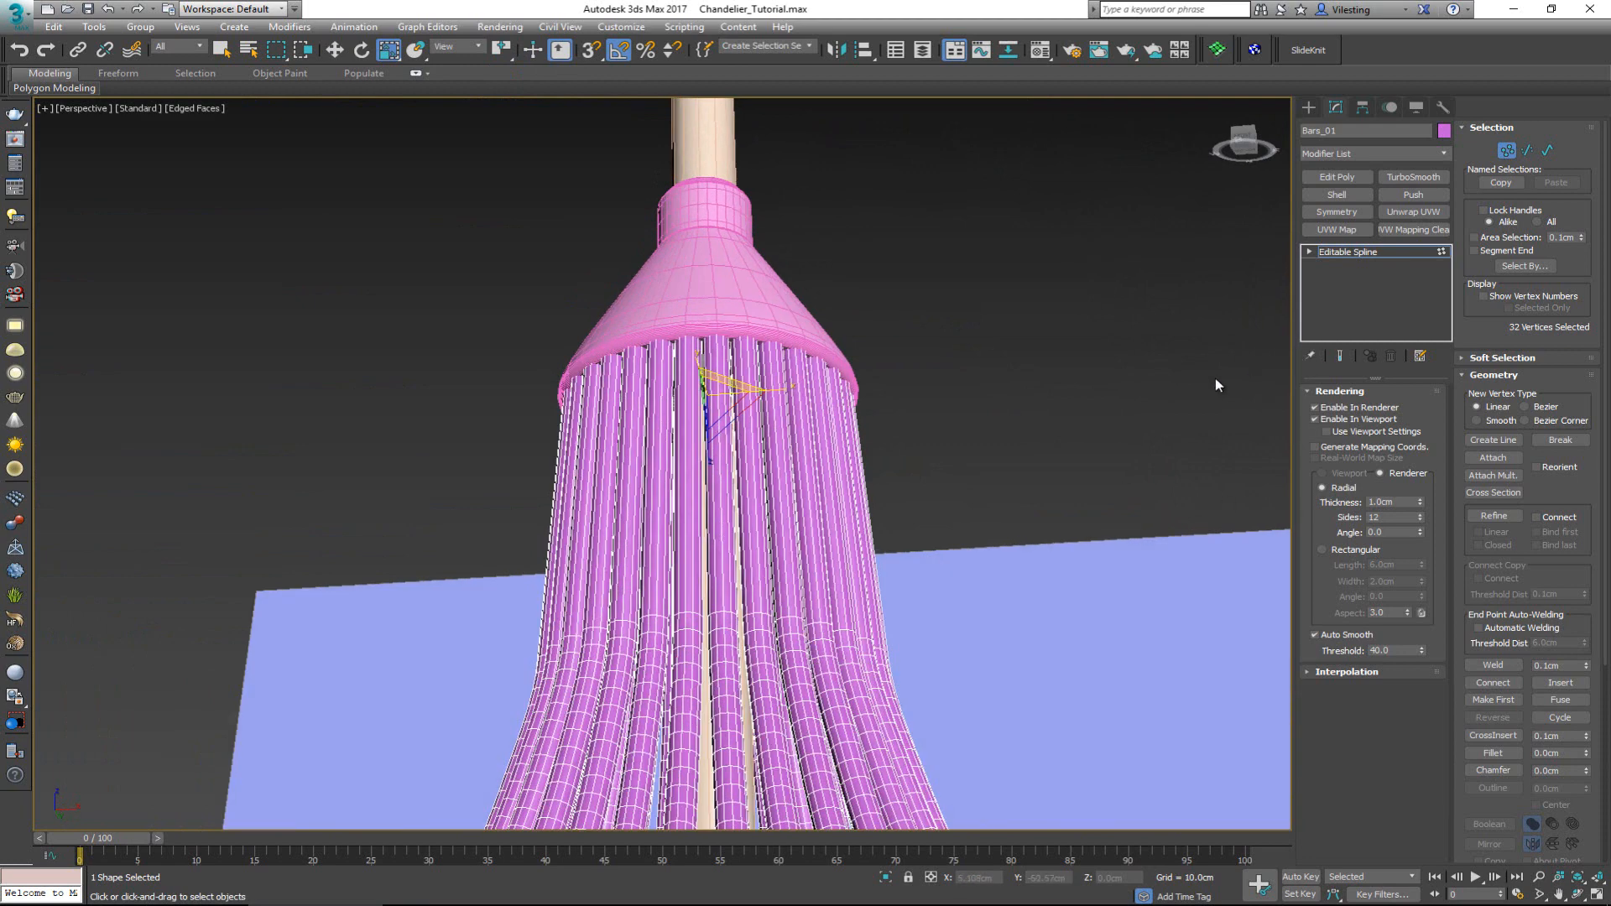
key(1)
click(1015, 408)
- Examine the cage and rod from several sides and compare them with the reference image in the maximized Front view
scroll(843, 512, down, 3)
alt+middle_drag(827, 495, 851, 527)
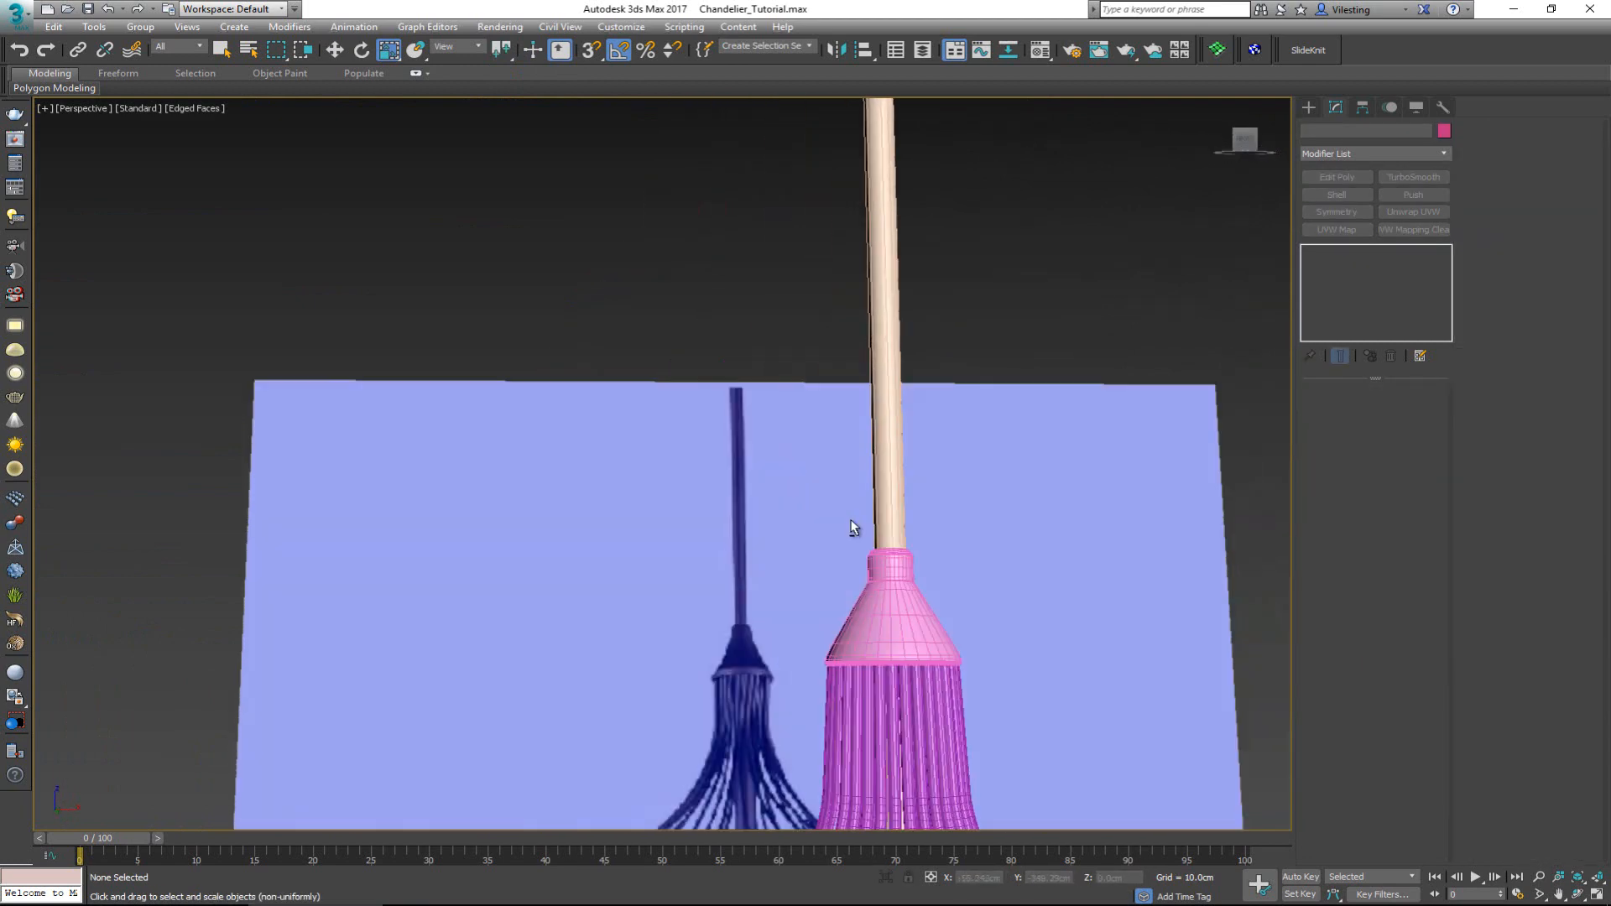
scroll(831, 508, down, 5)
alt+middle_drag(805, 448, 752, 364)
middle_drag(678, 444, 755, 420)
key(alt+w)
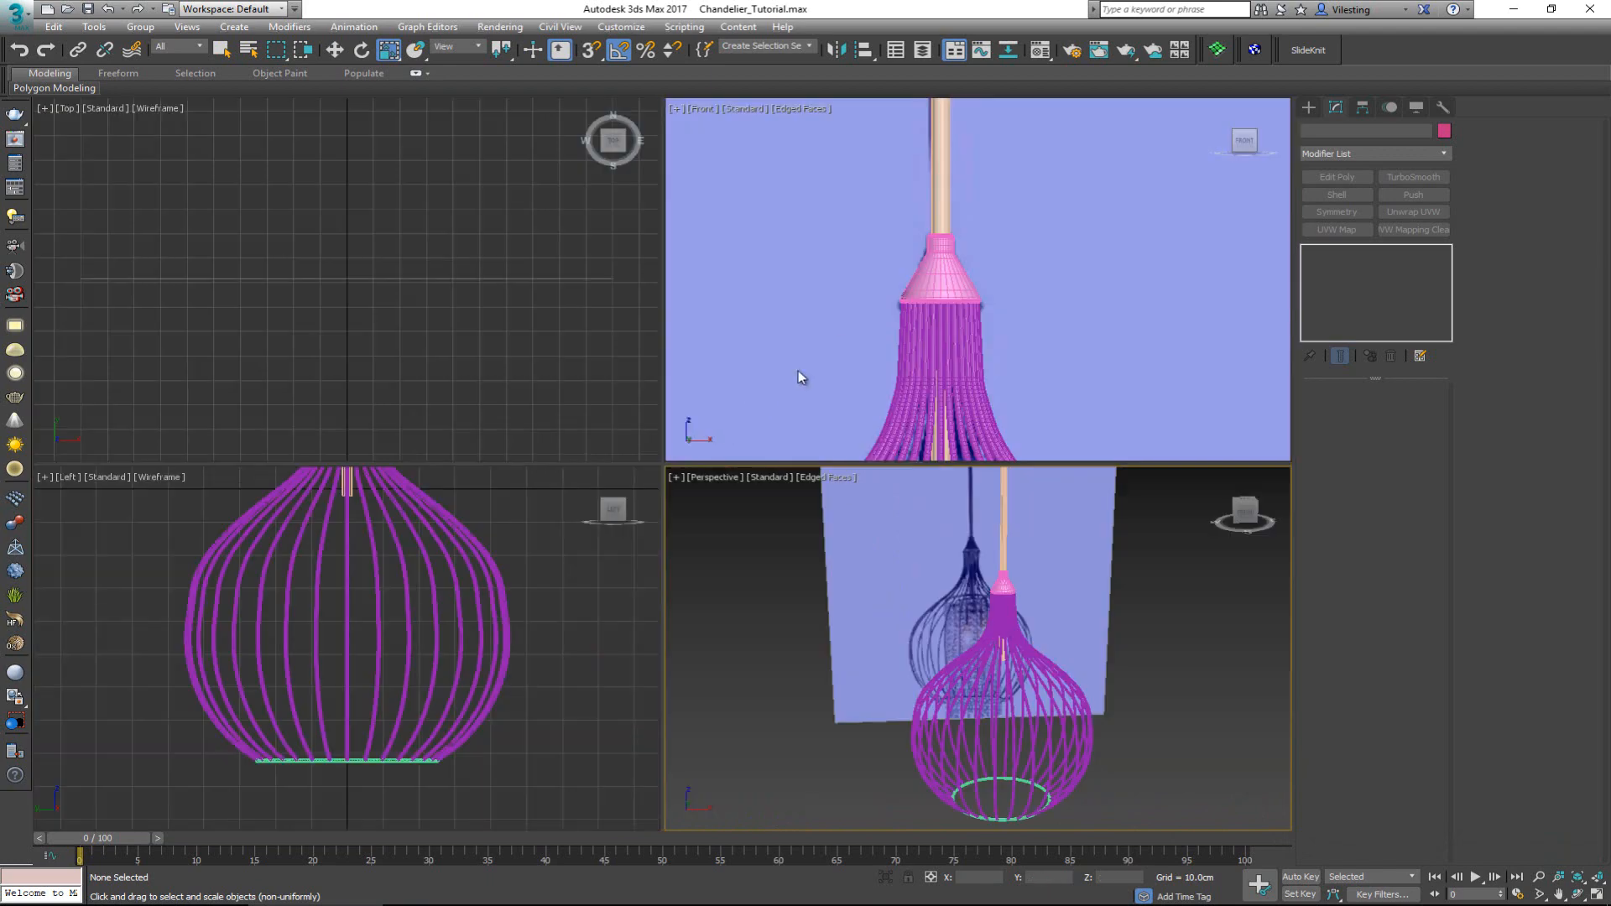
middle_drag(839, 334, 844, 215)
scroll(844, 215, down, 2)
key(alt+w)
scroll(885, 241, up, 3)
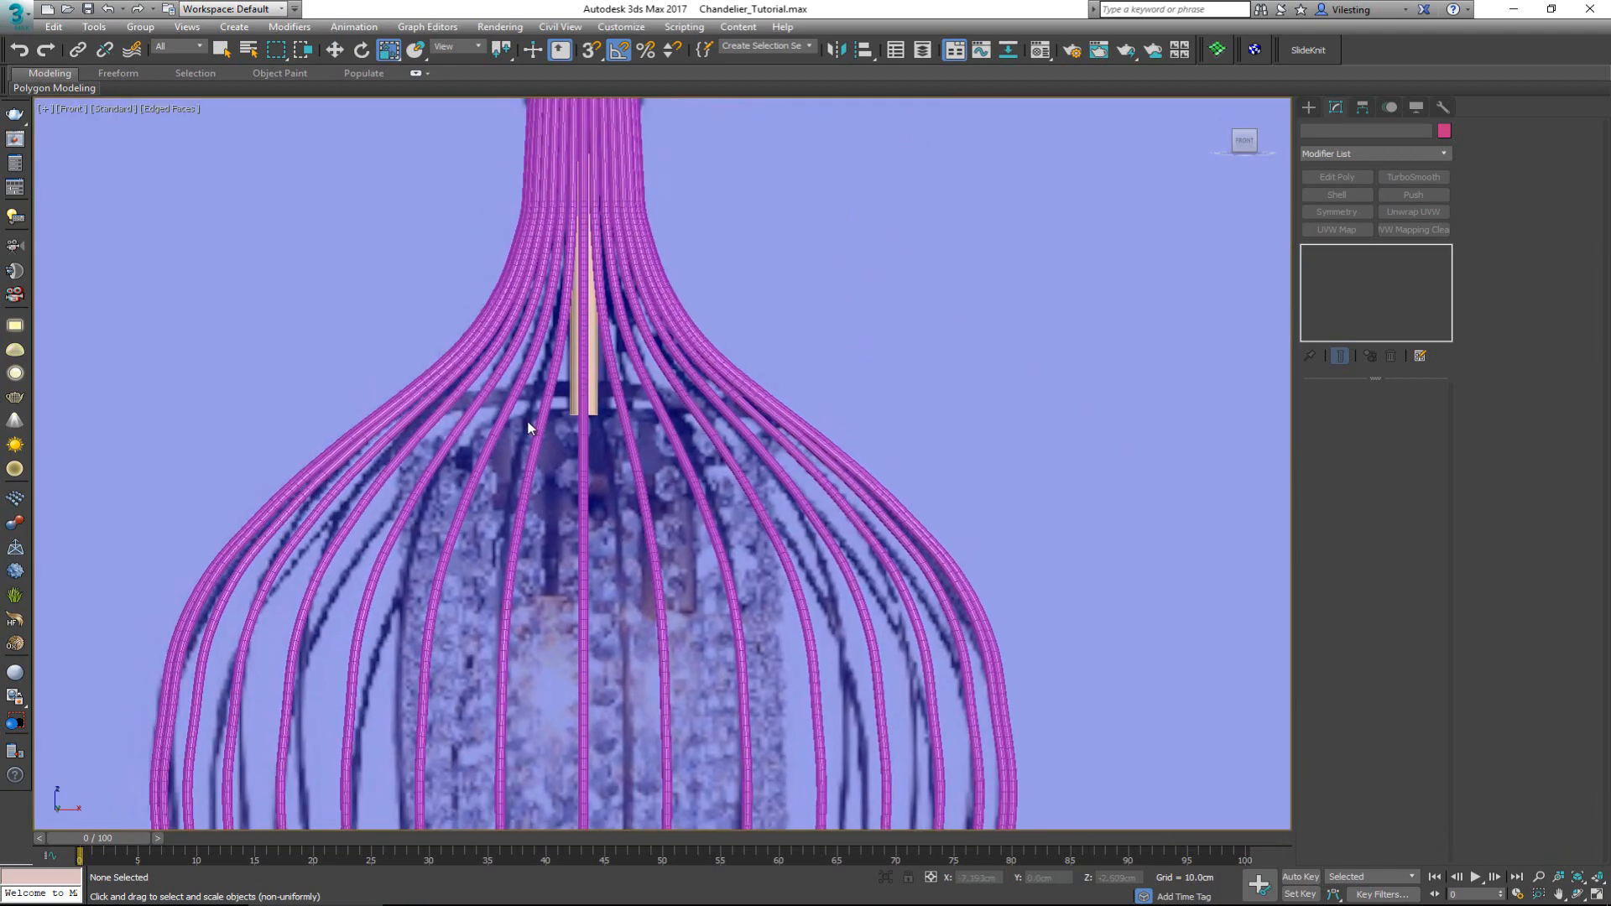
scroll(552, 451, up, 3)
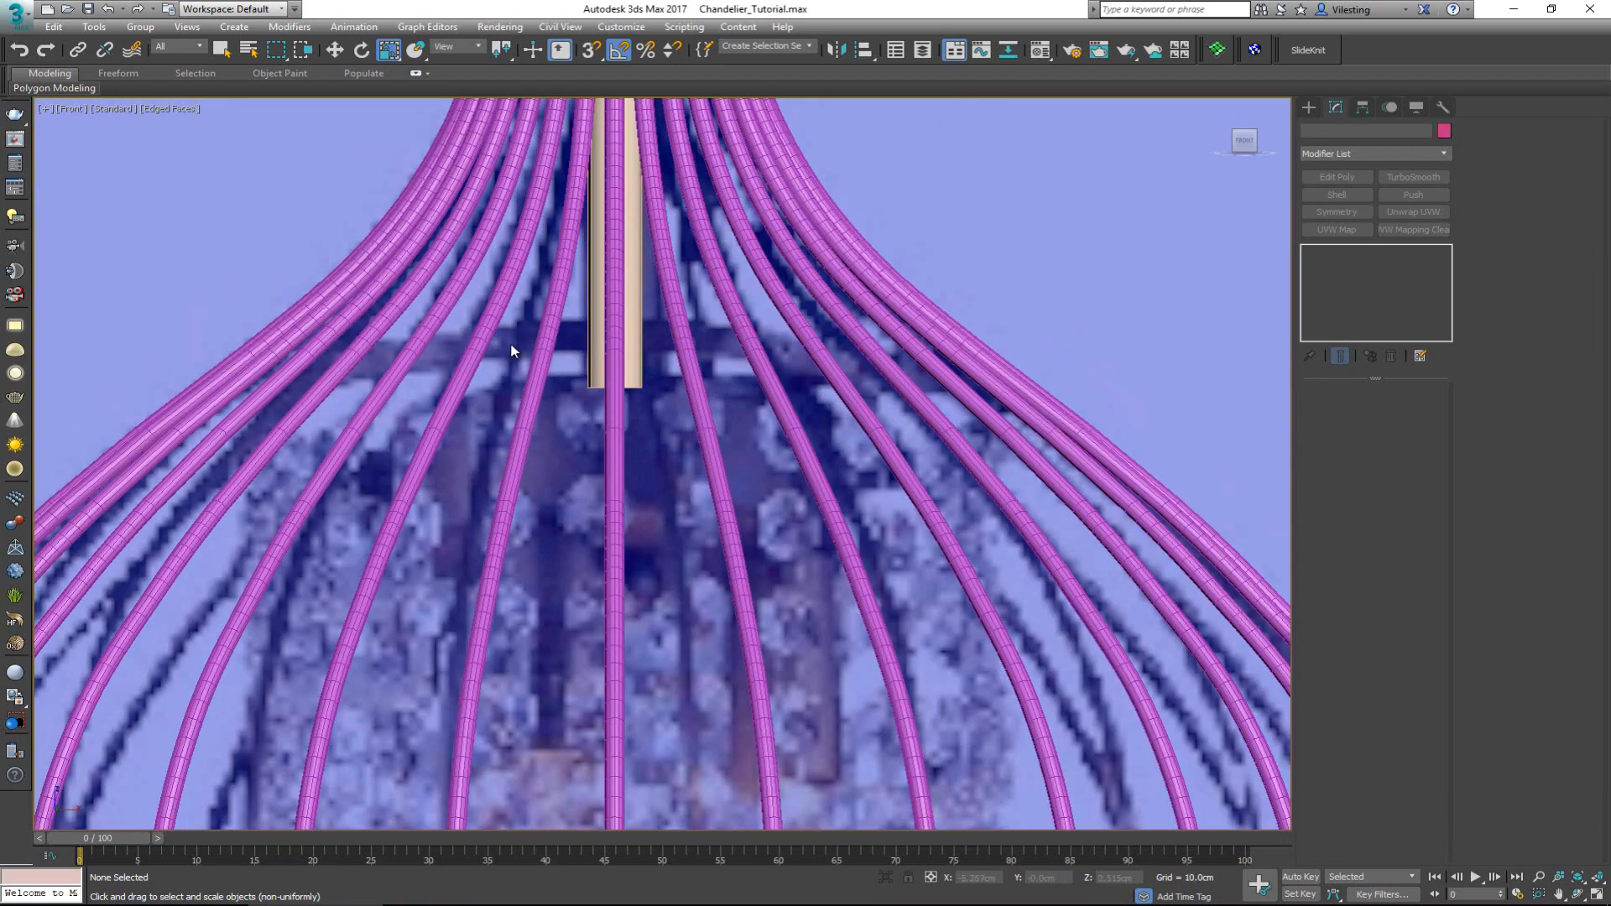
scroll(515, 223, down, 4)
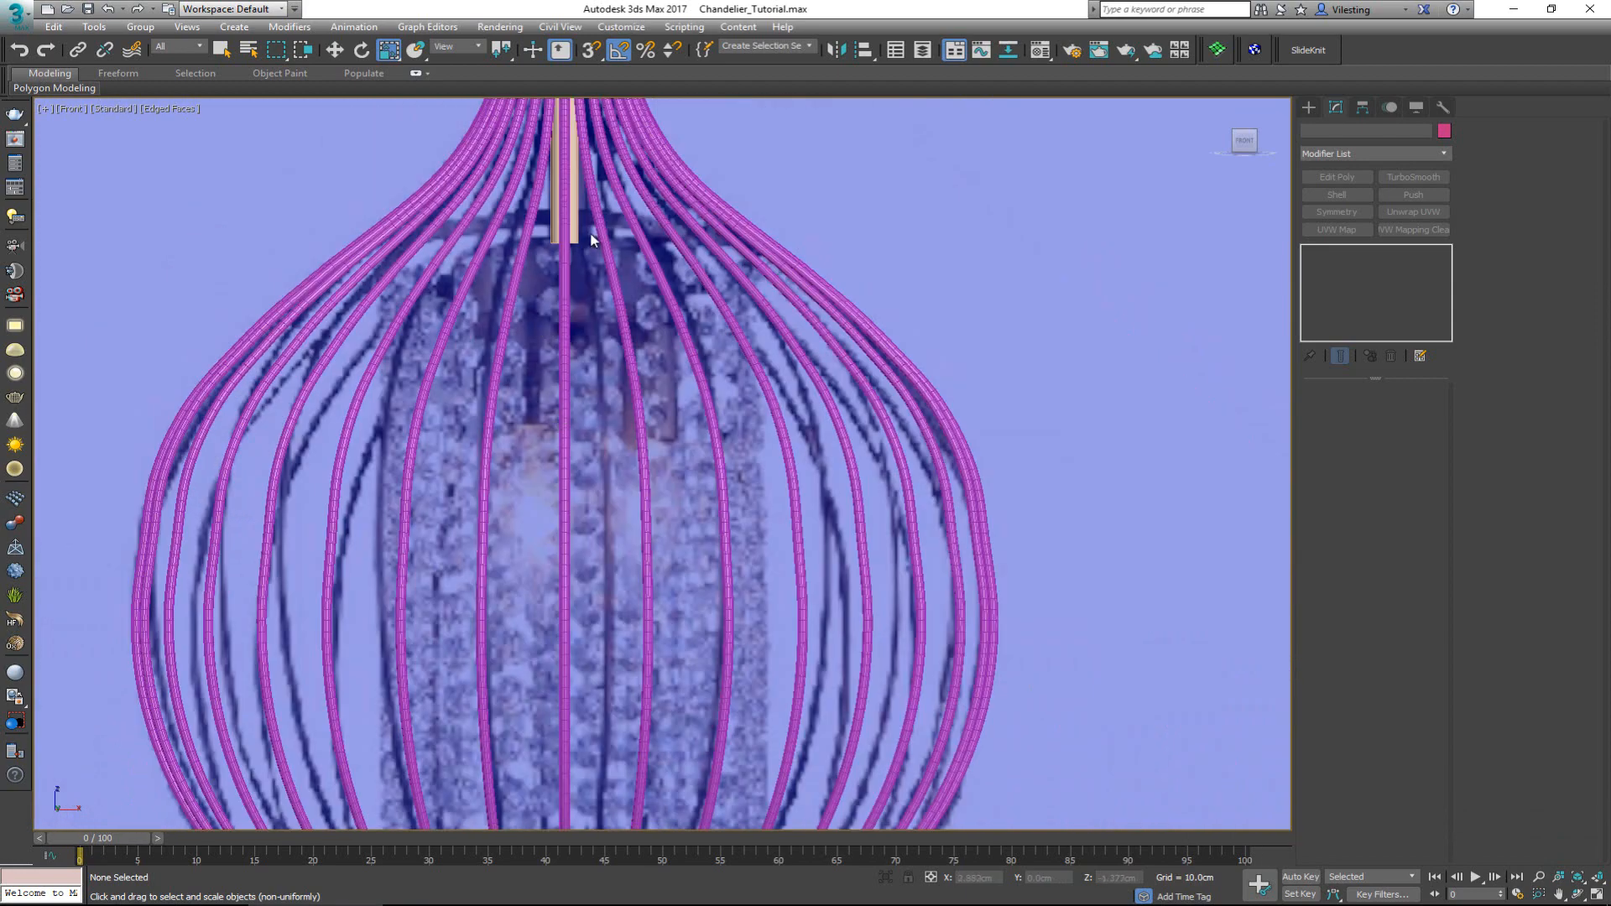
middle_drag(585, 633, 615, 666)
scroll(606, 616, down, 3)
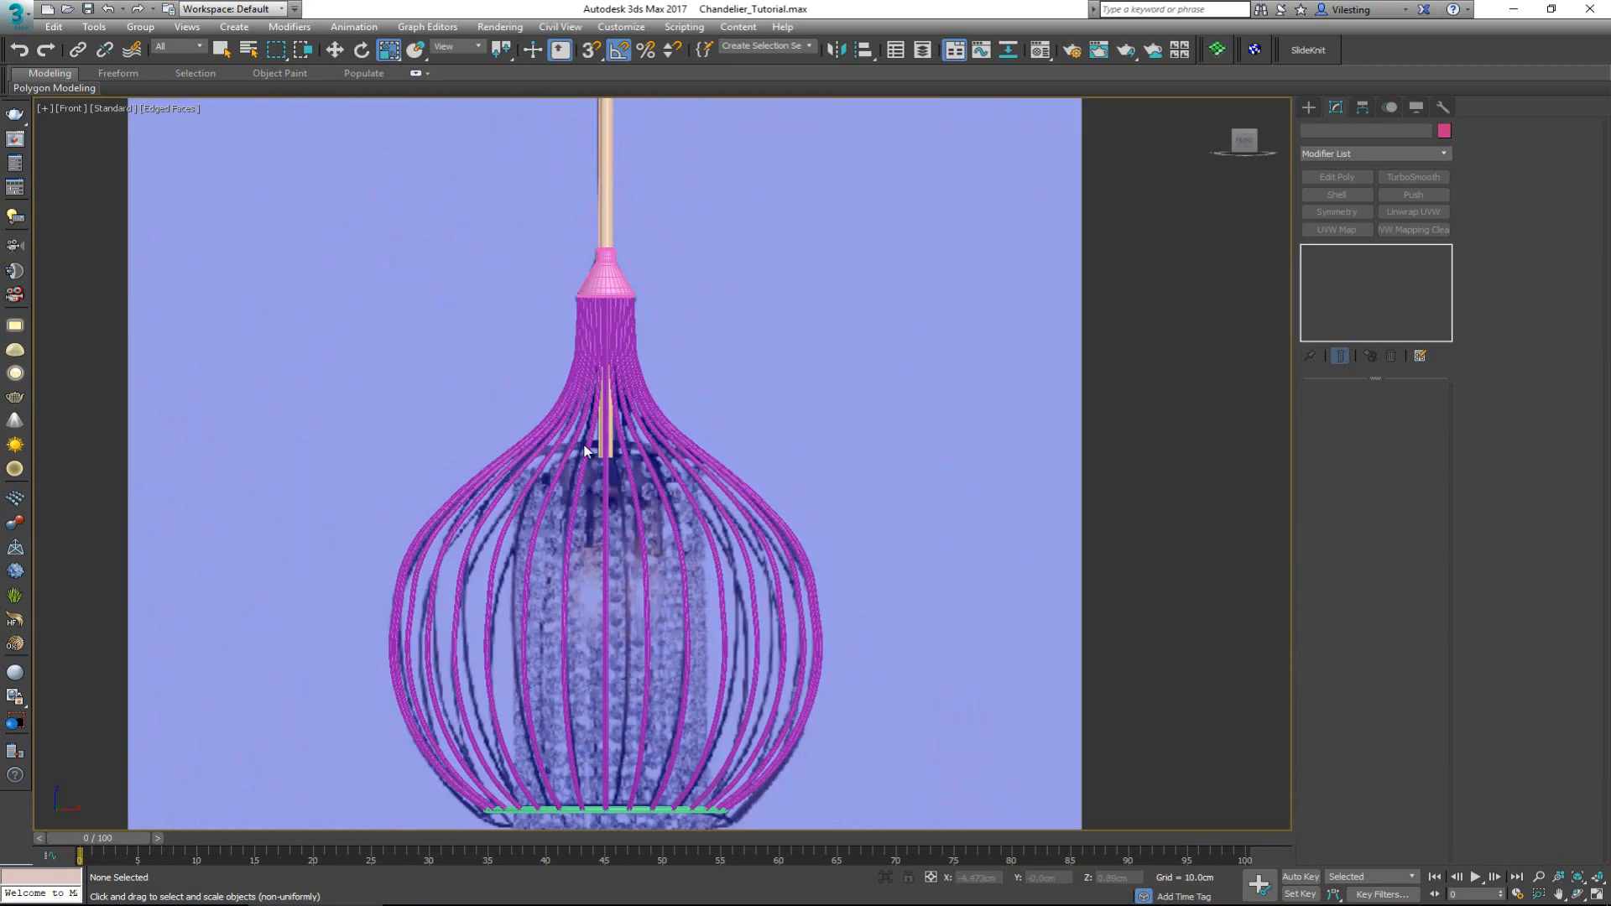
- Select the four chandelier parts, move Line001 and Line002 into the Bars layer, and hide that layer
drag(718, 473, 704, 303)
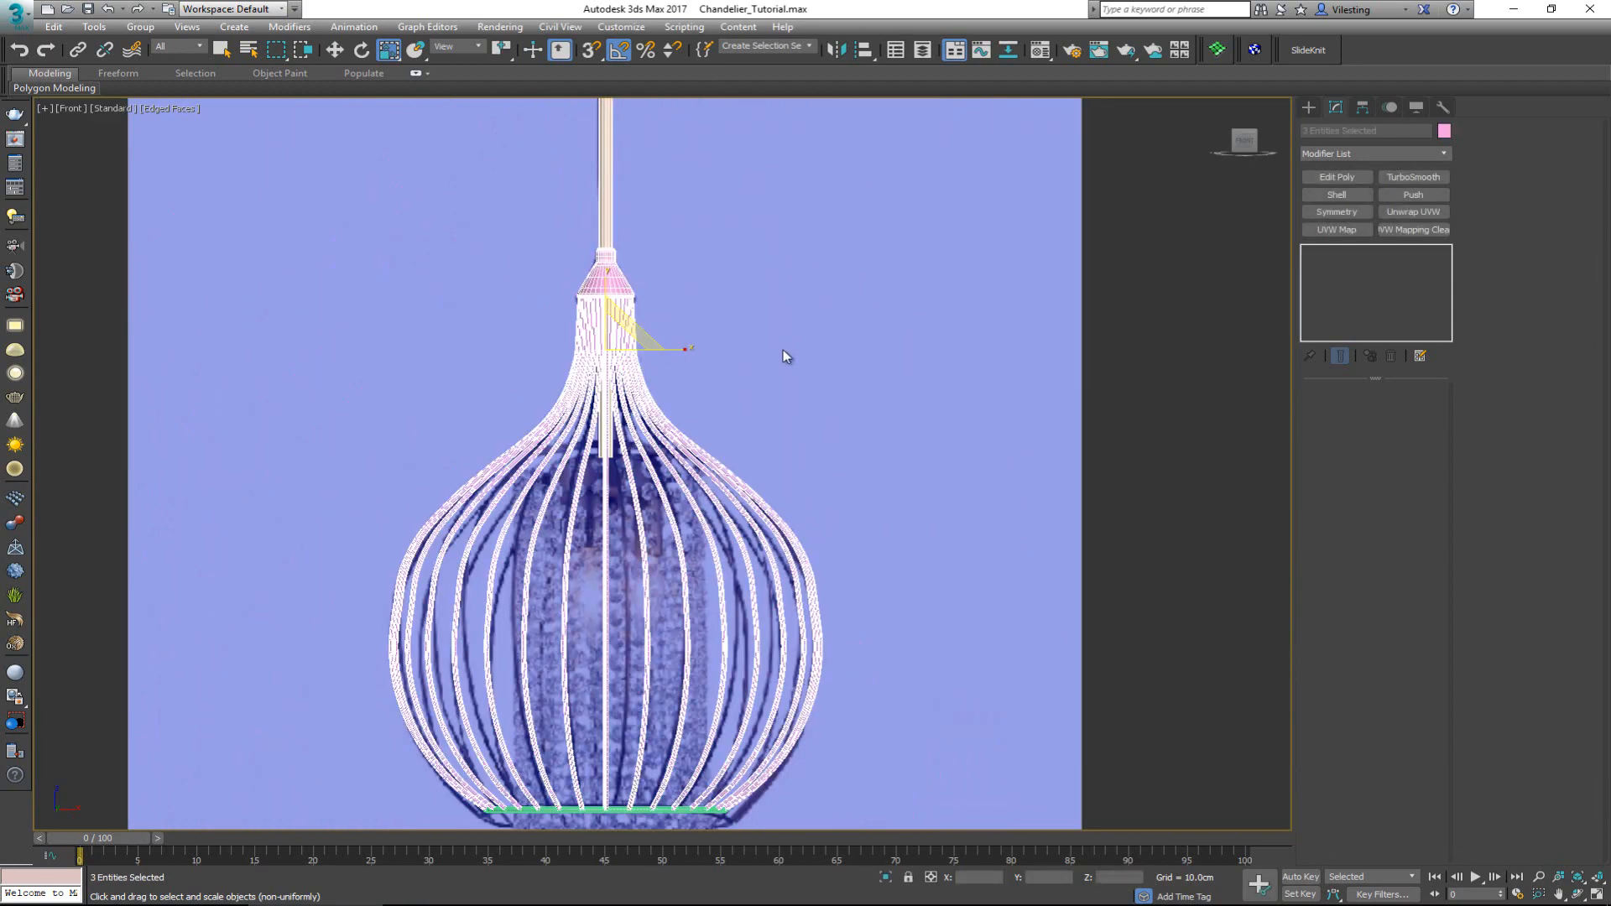
scroll(775, 335, down, 3)
drag(541, 190, 890, 595)
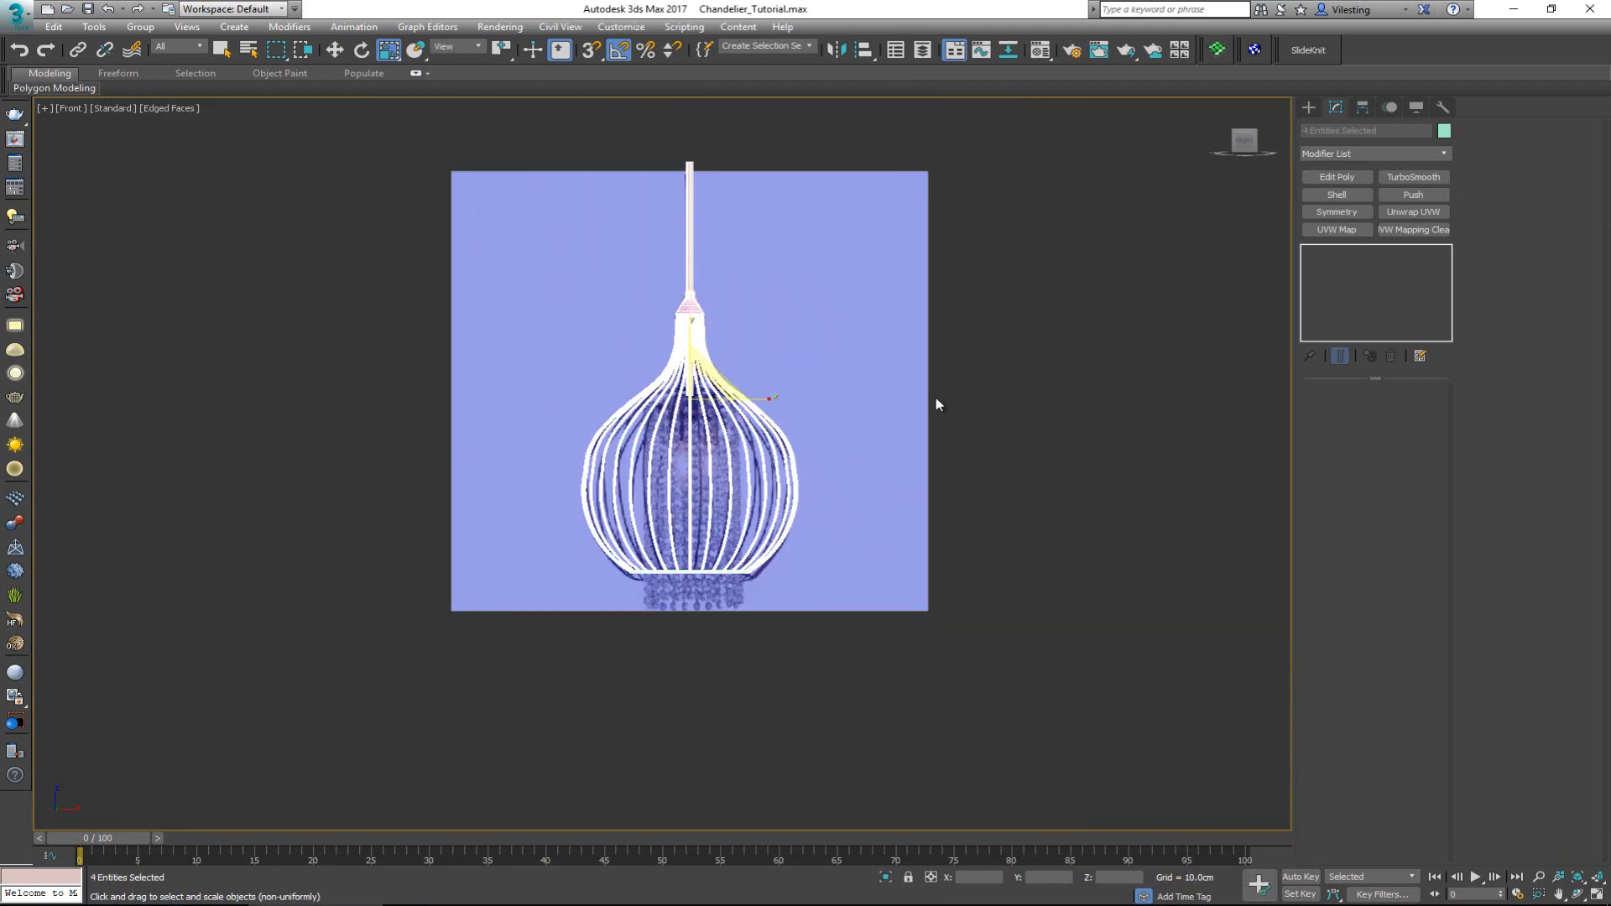
click(923, 50)
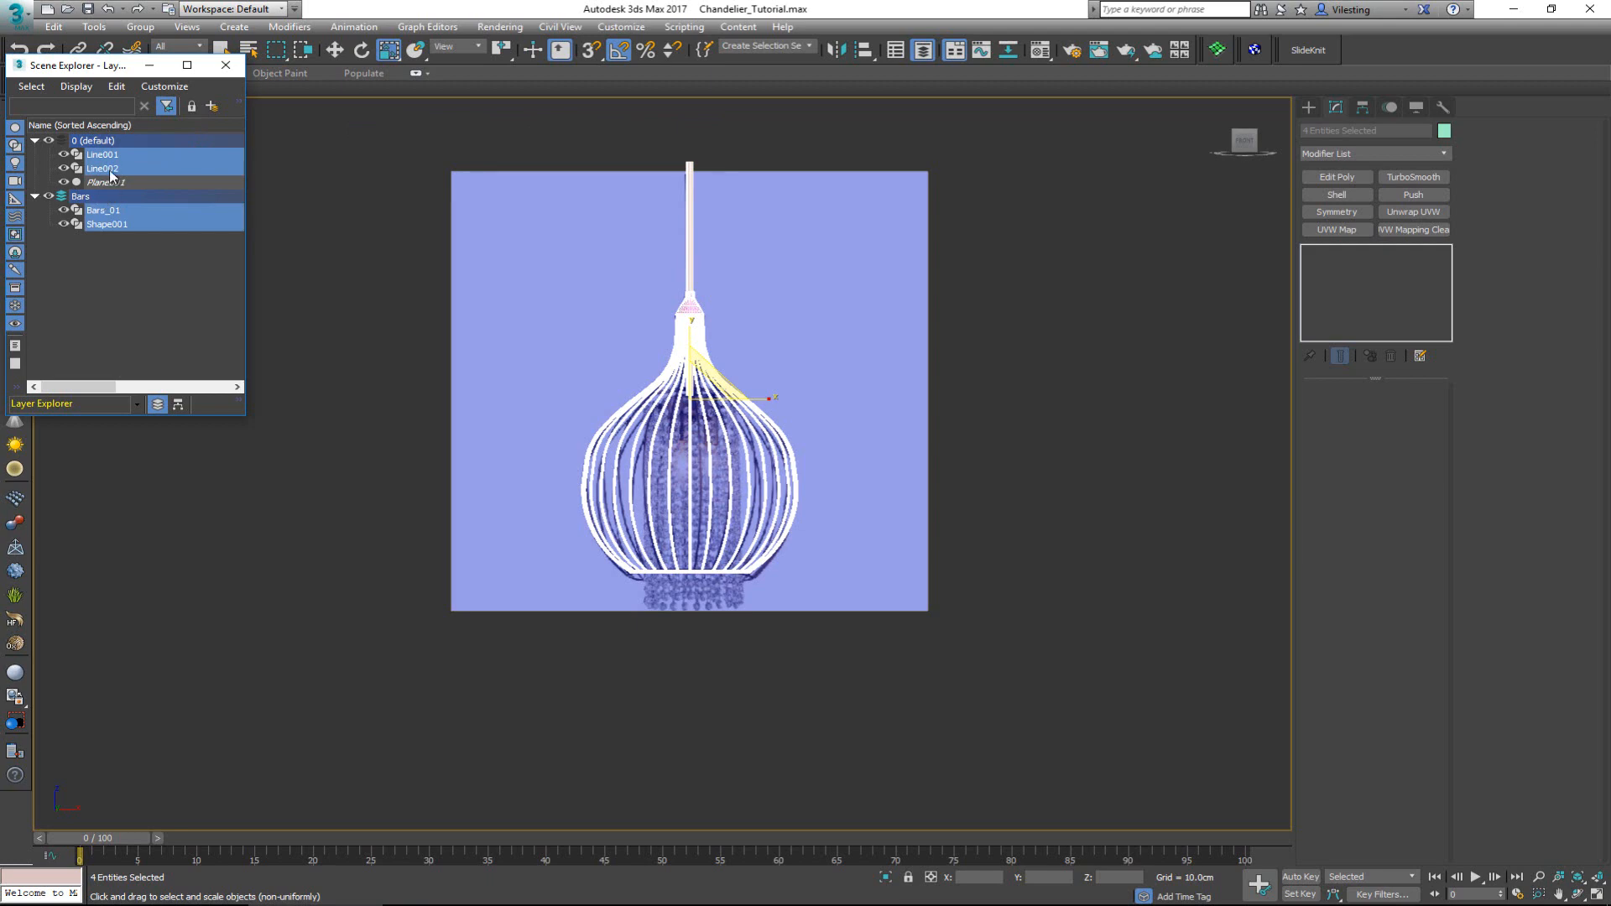
mouse_move(116, 173)
mouse_down()
mouse_move(122, 210)
mouse_move(109, 202)
mouse_up()
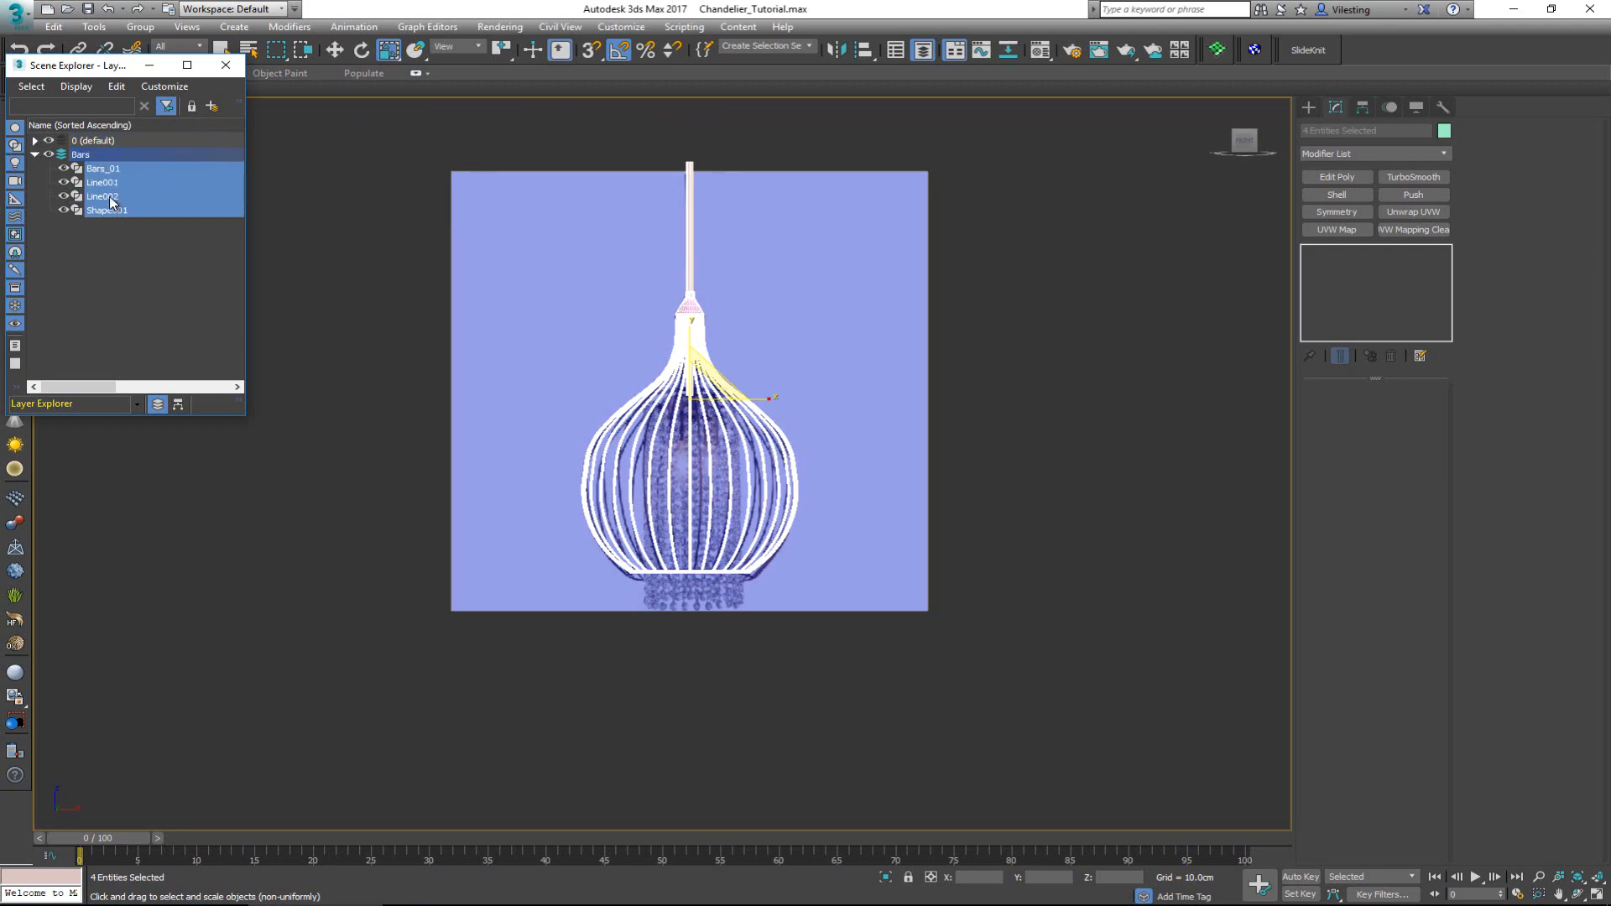
click(52, 155)
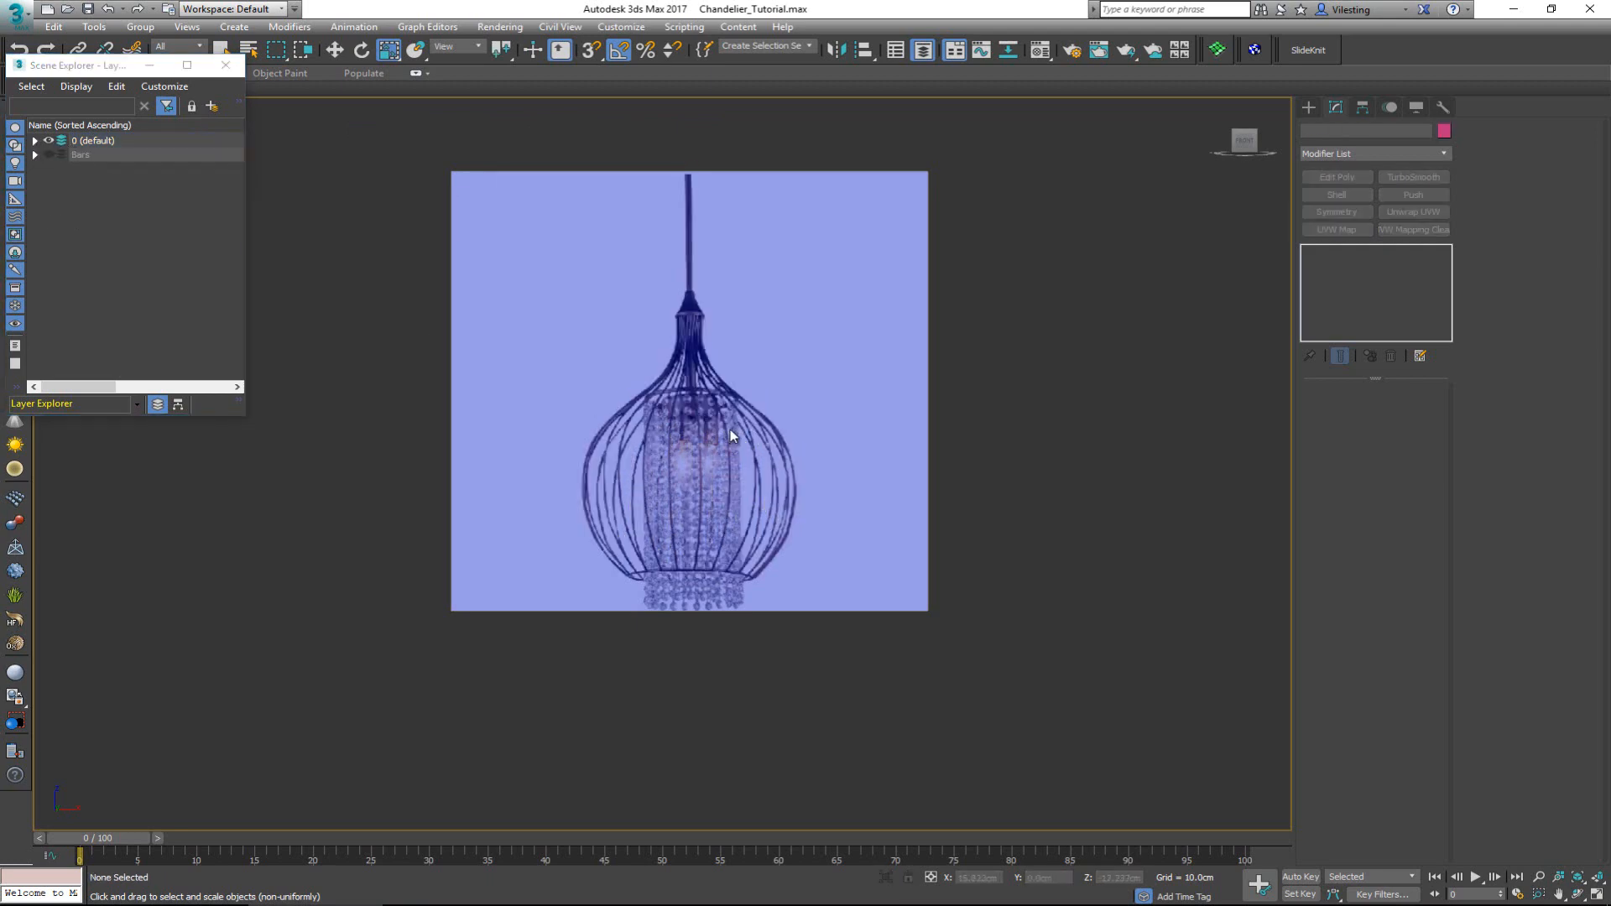
- Create a cylinder about 10 cm in radius and 7.5 cm high over the upper crystals and rotate it upright by 90 degrees
scroll(713, 403, up, 10)
right_click(705, 386)
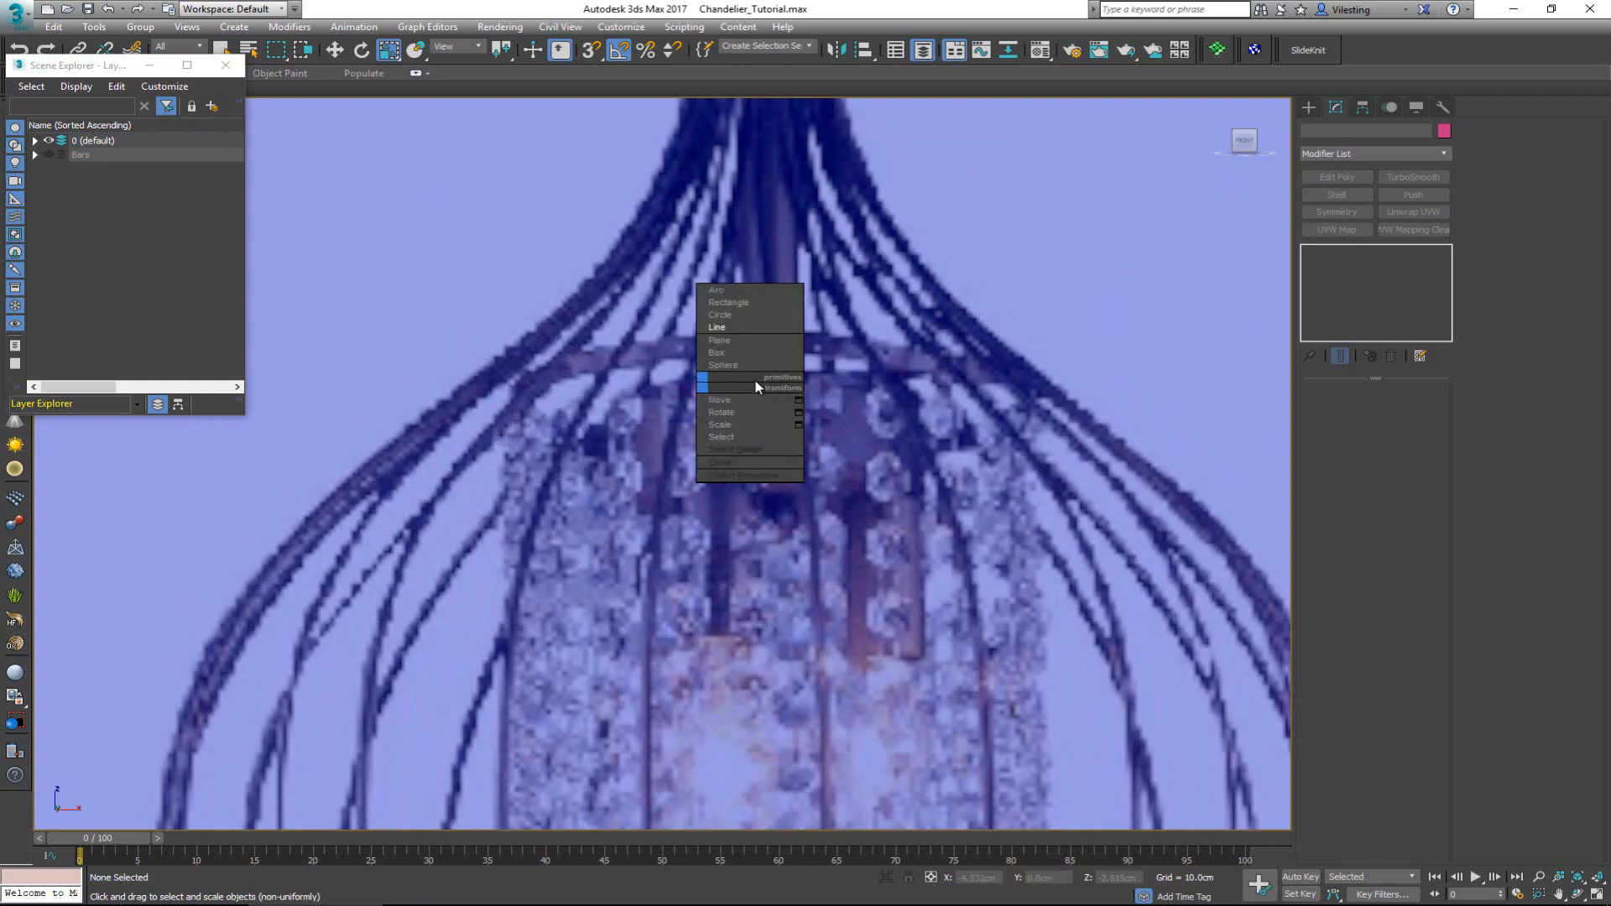
click(1309, 108)
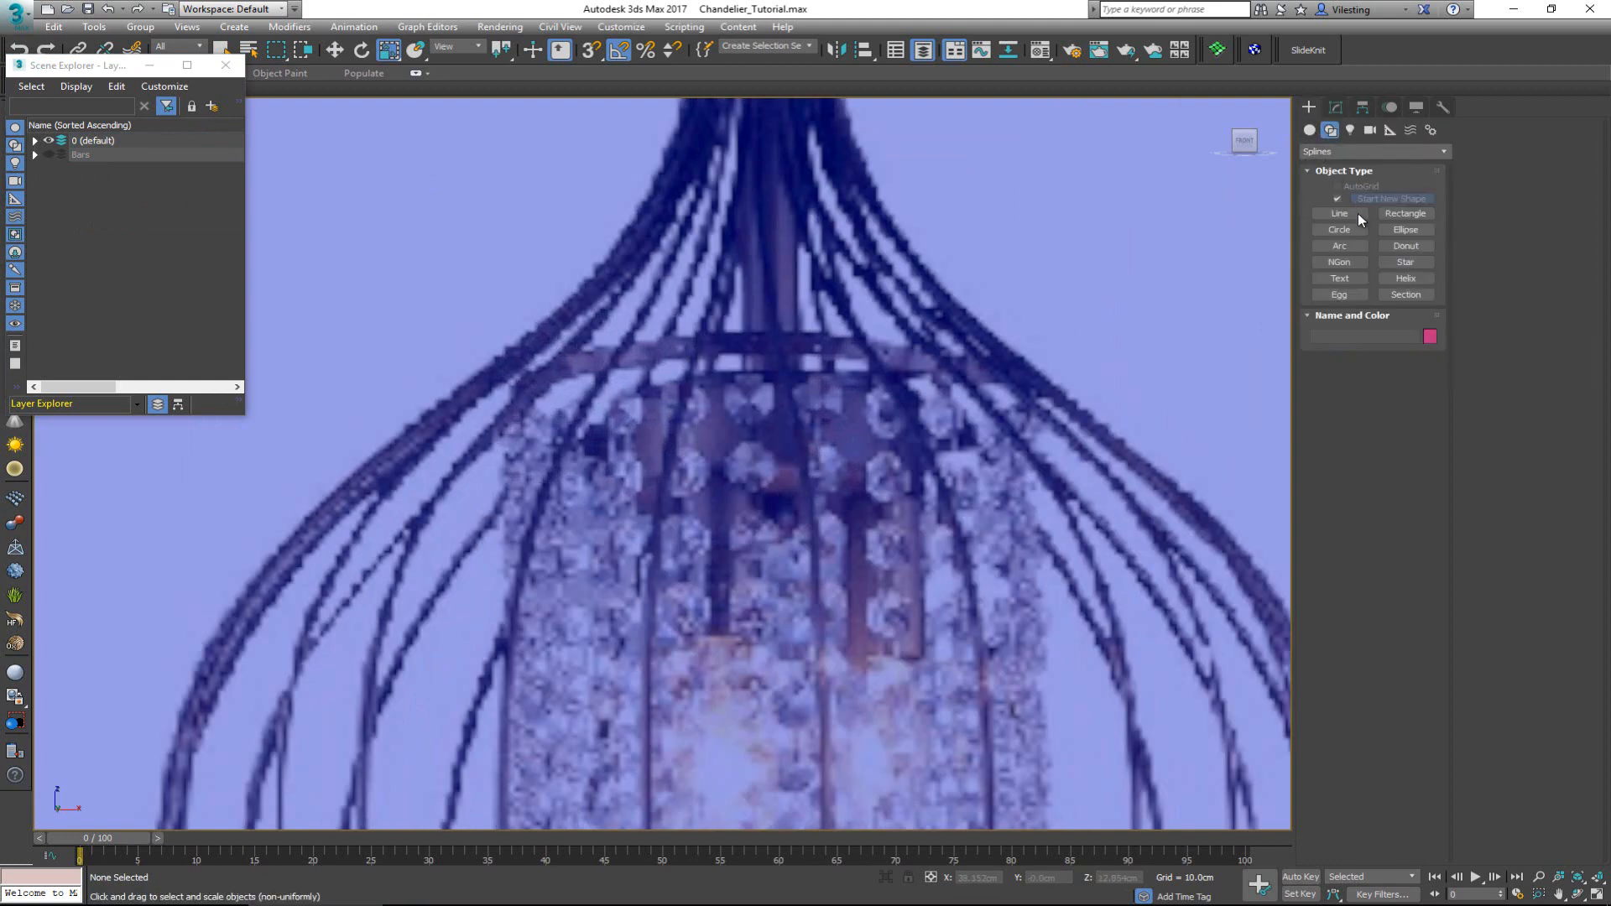
click(1309, 130)
click(1343, 232)
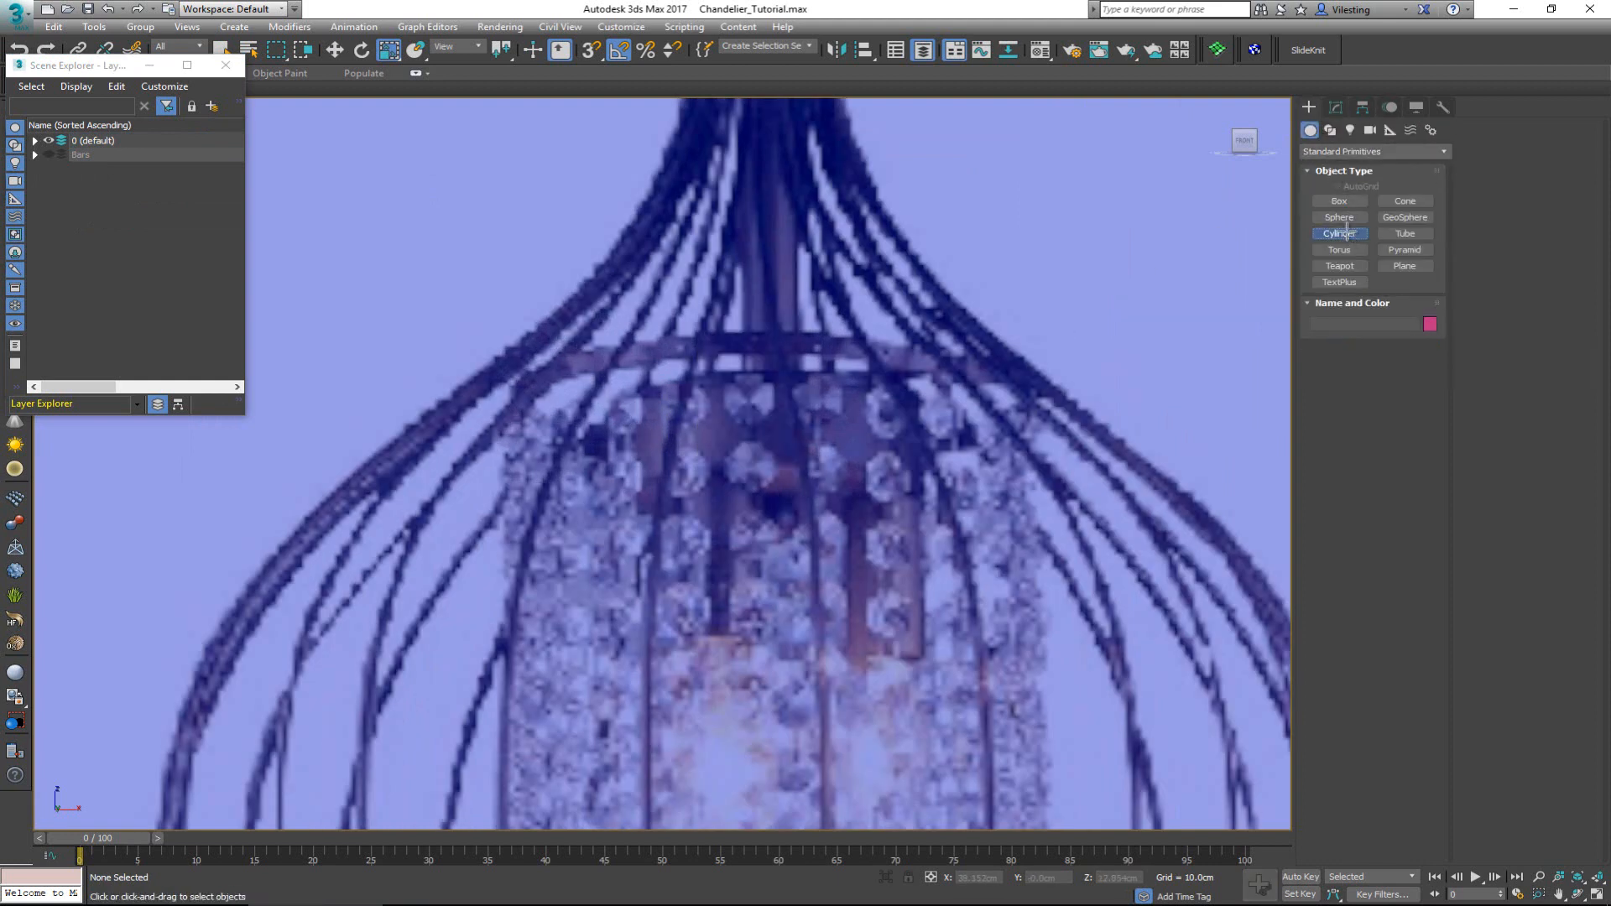
drag(771, 460, 770, 328)
click(766, 242)
key(e)
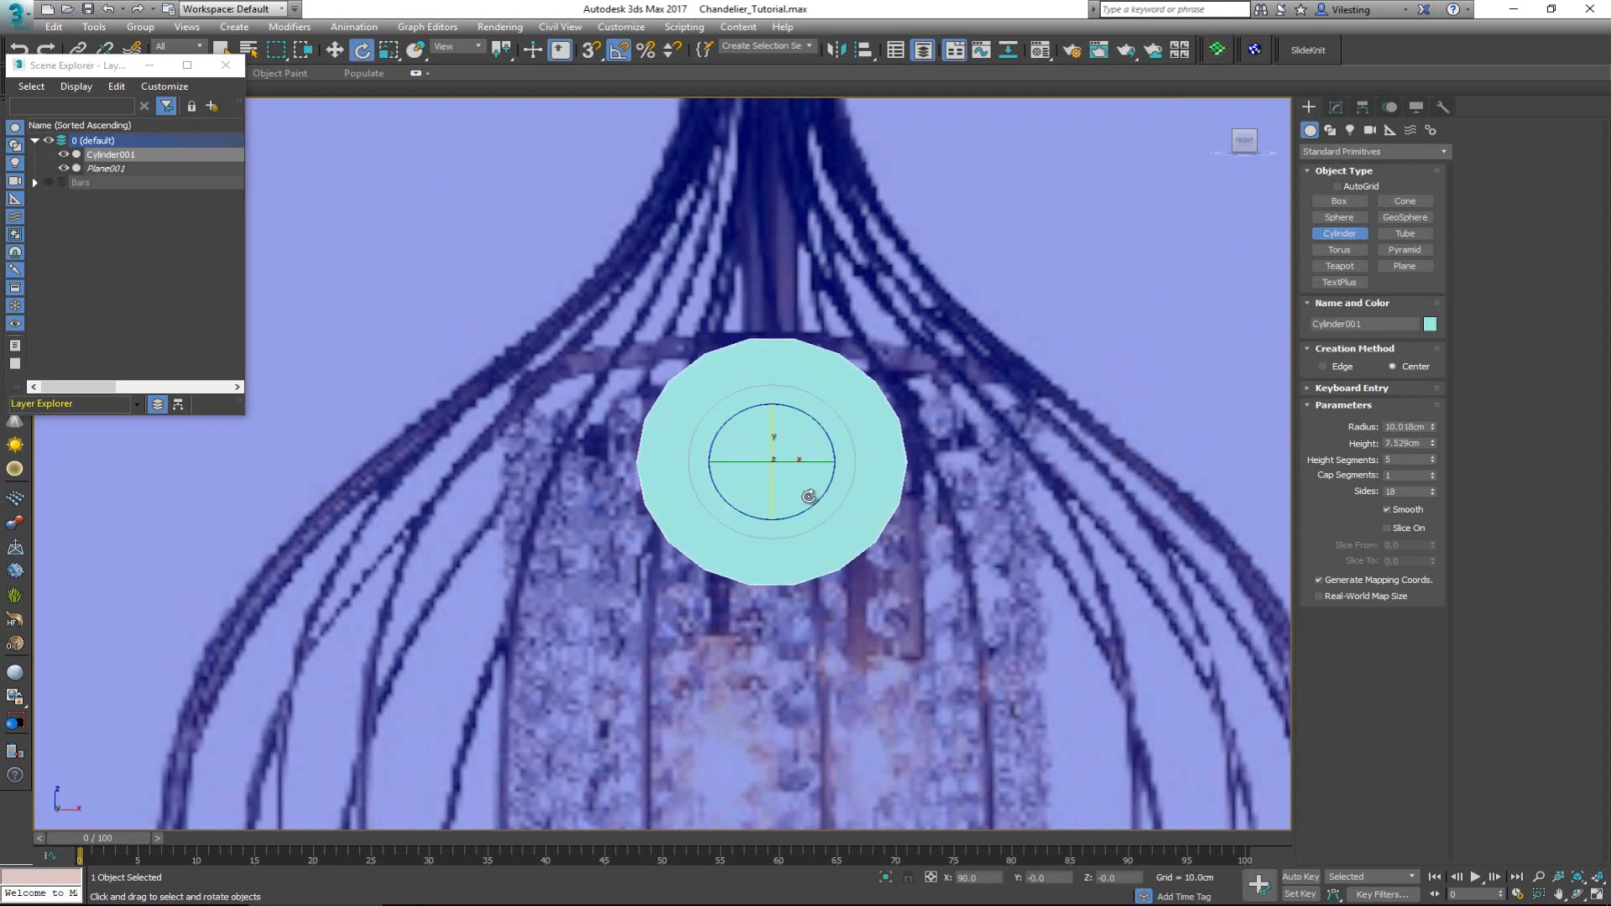
mouse_move(771, 489)
mouse_down()
mouse_move(767, 436)
mouse_move(772, 489)
mouse_up()
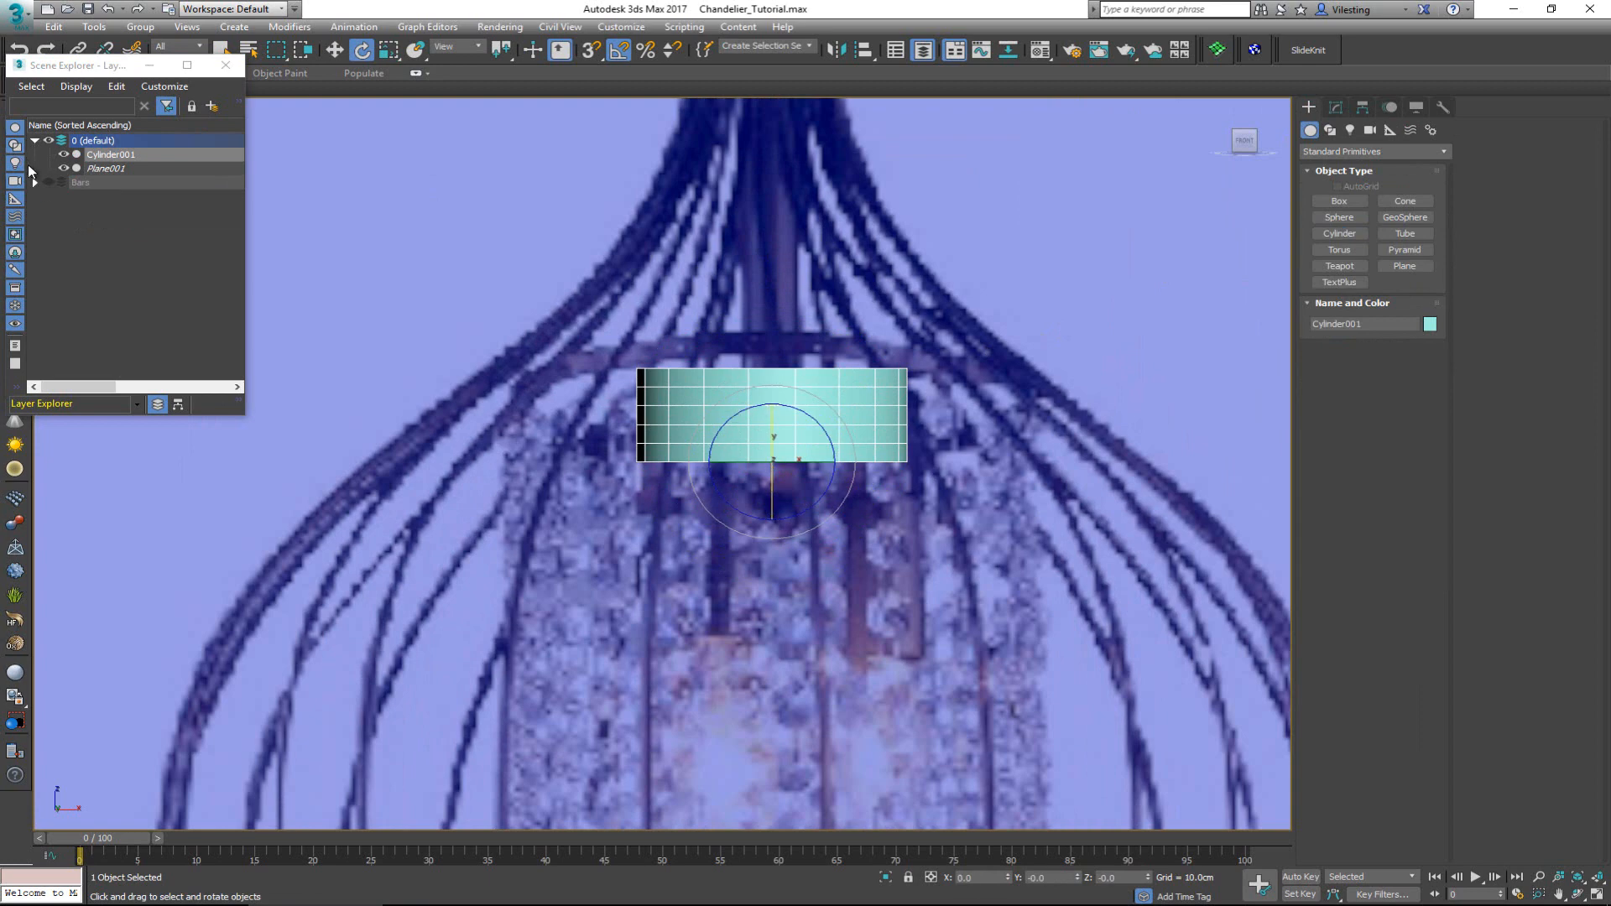
- Show the Bars layer and align the cylinder to the rod Line002, center to center in X, Y and Z
click(35, 182)
click(49, 182)
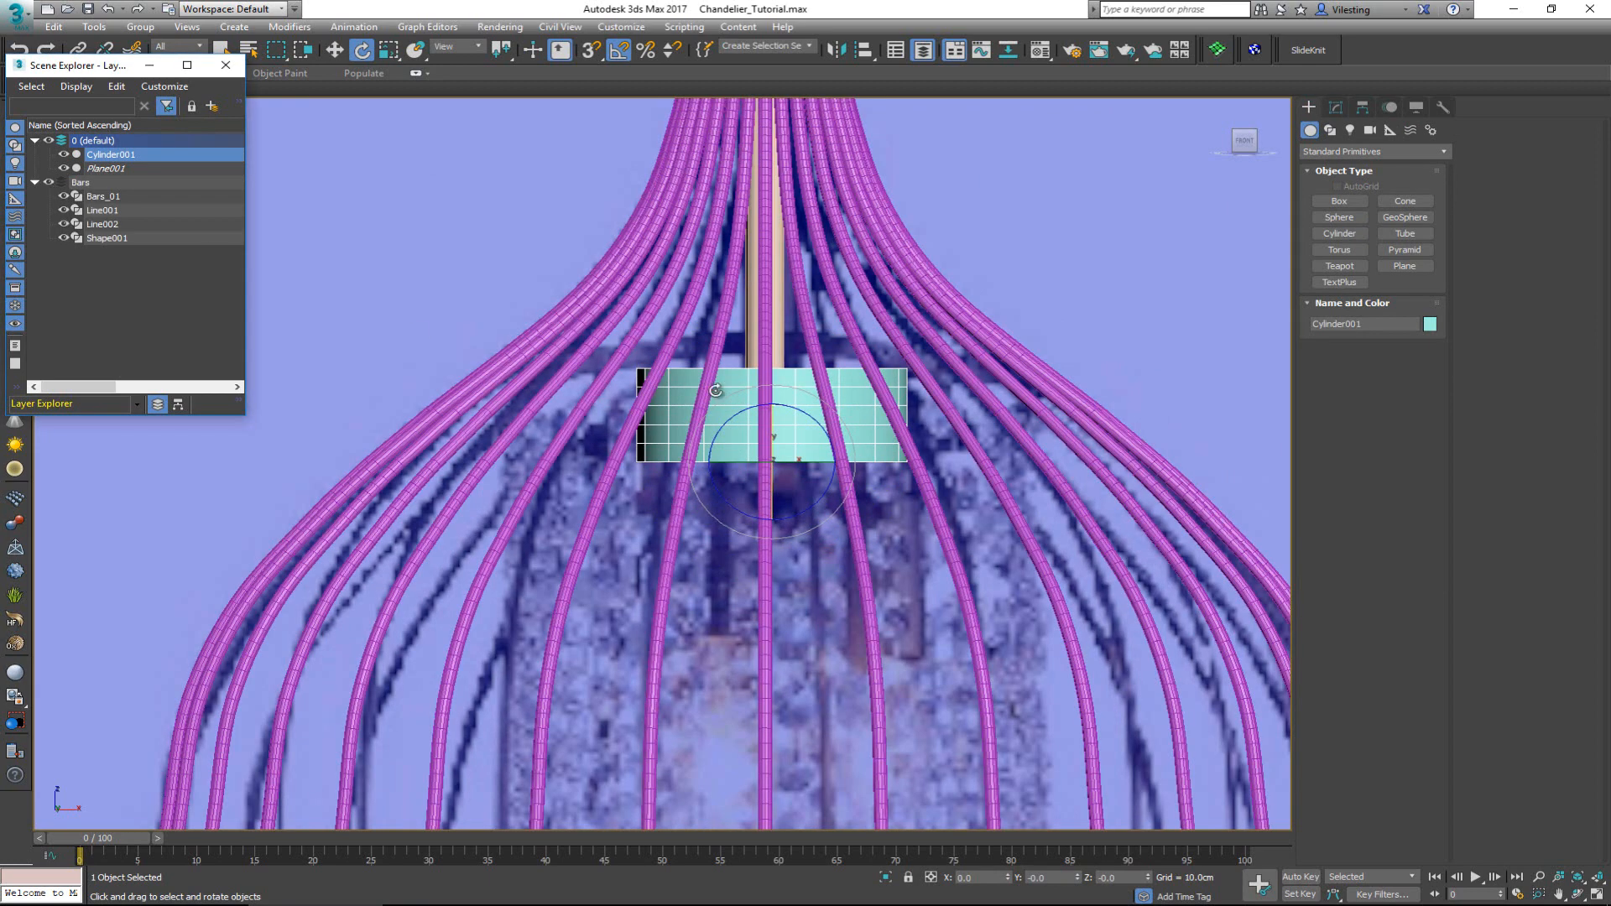
right_click(780, 398)
click(792, 413)
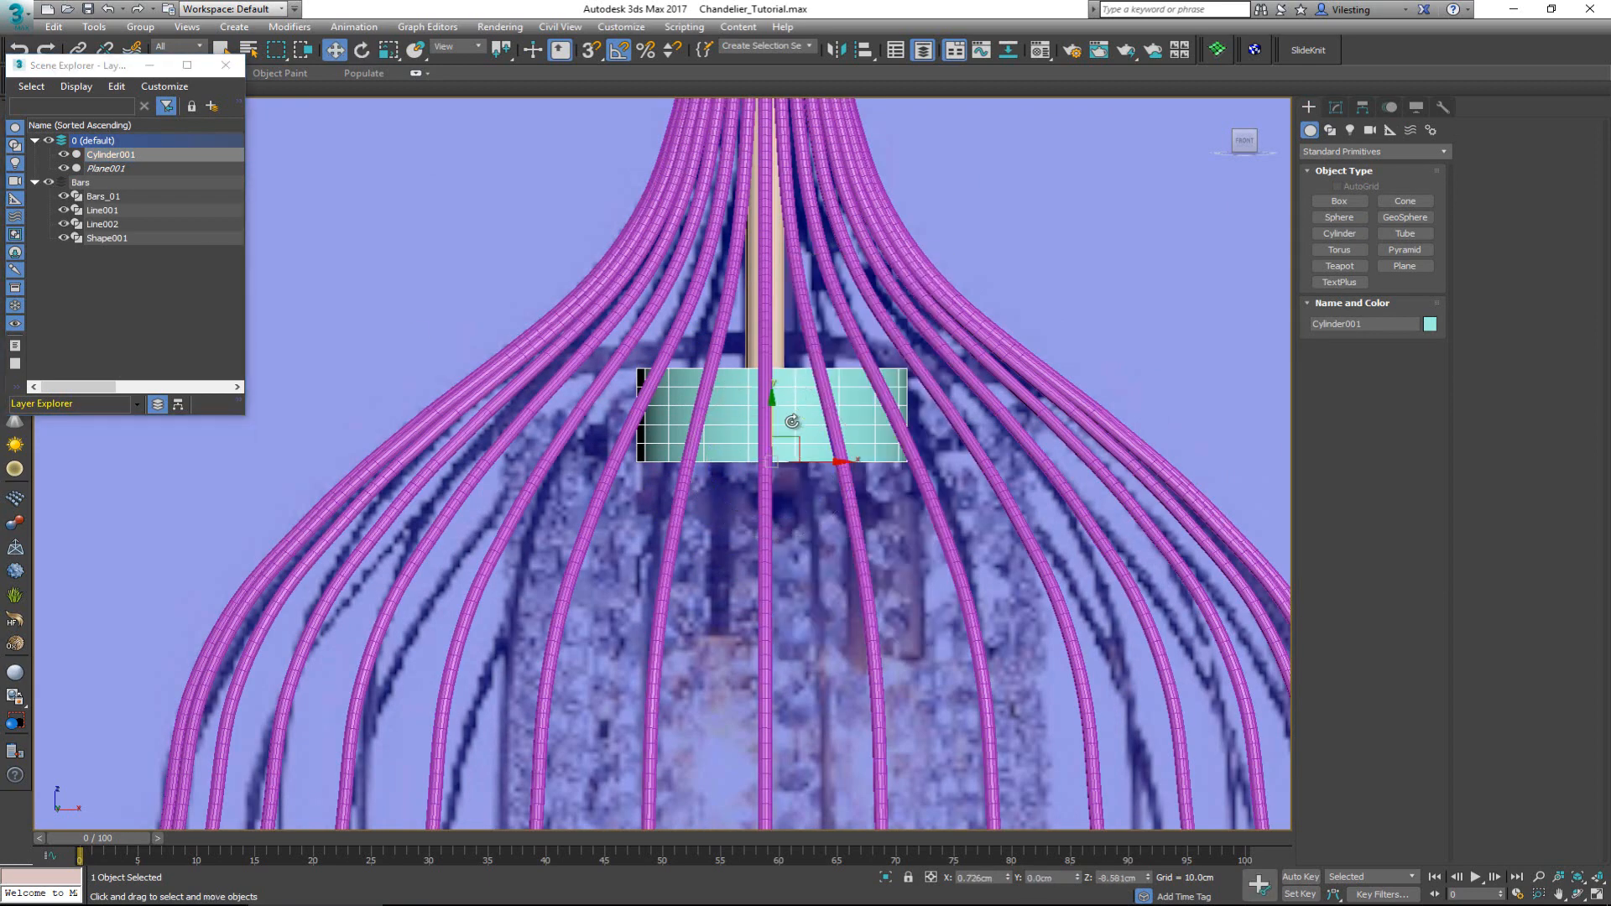
click(863, 51)
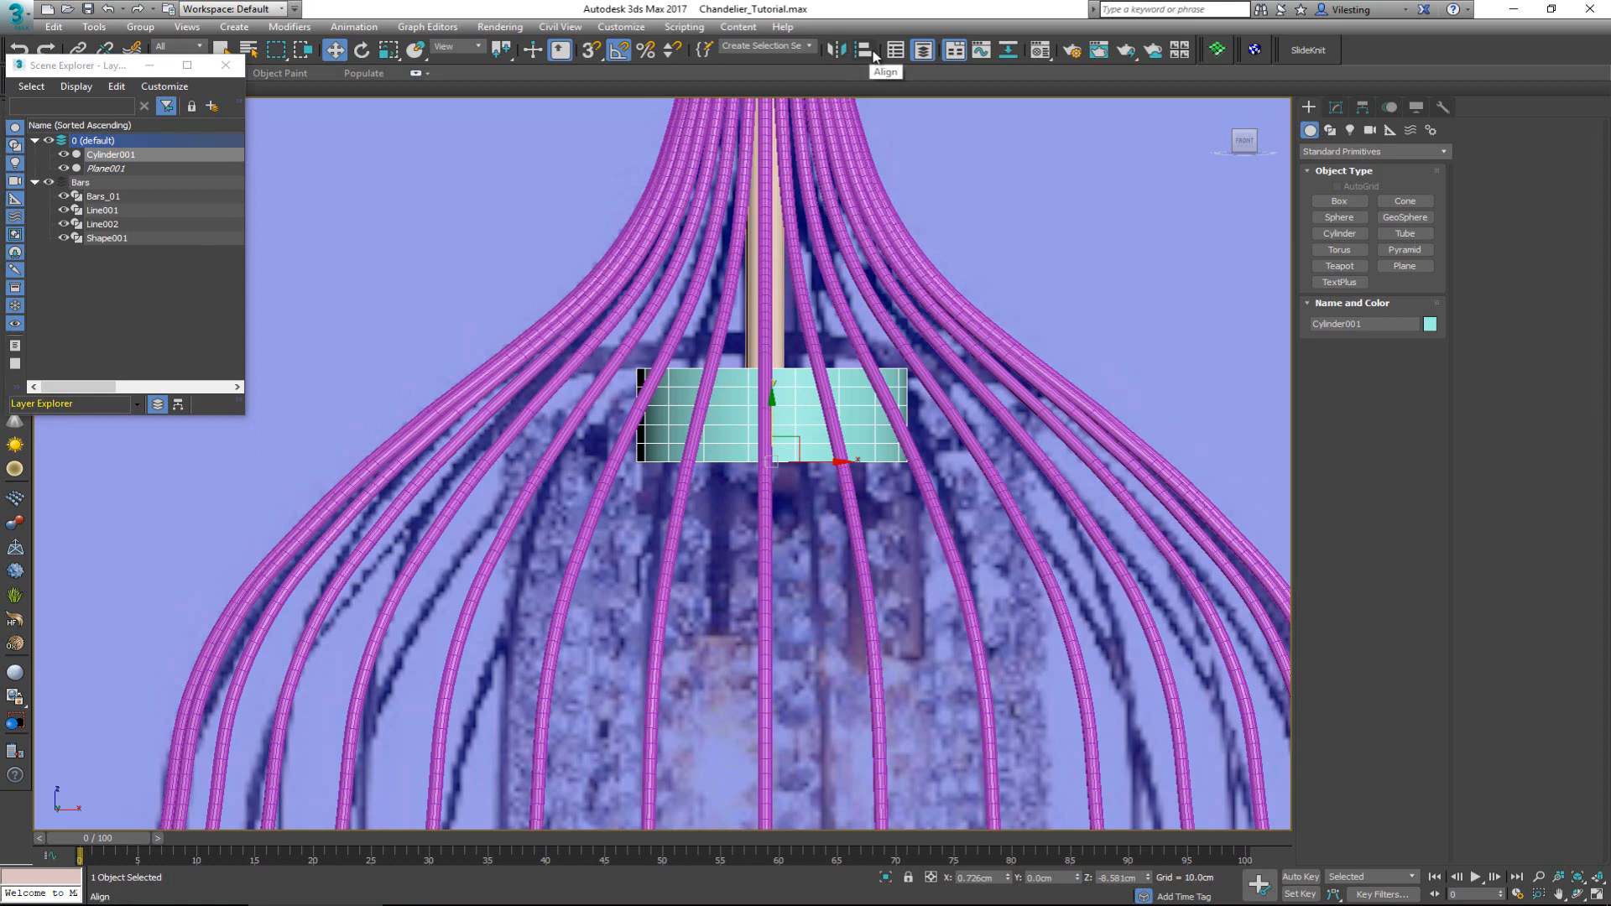
click(786, 376)
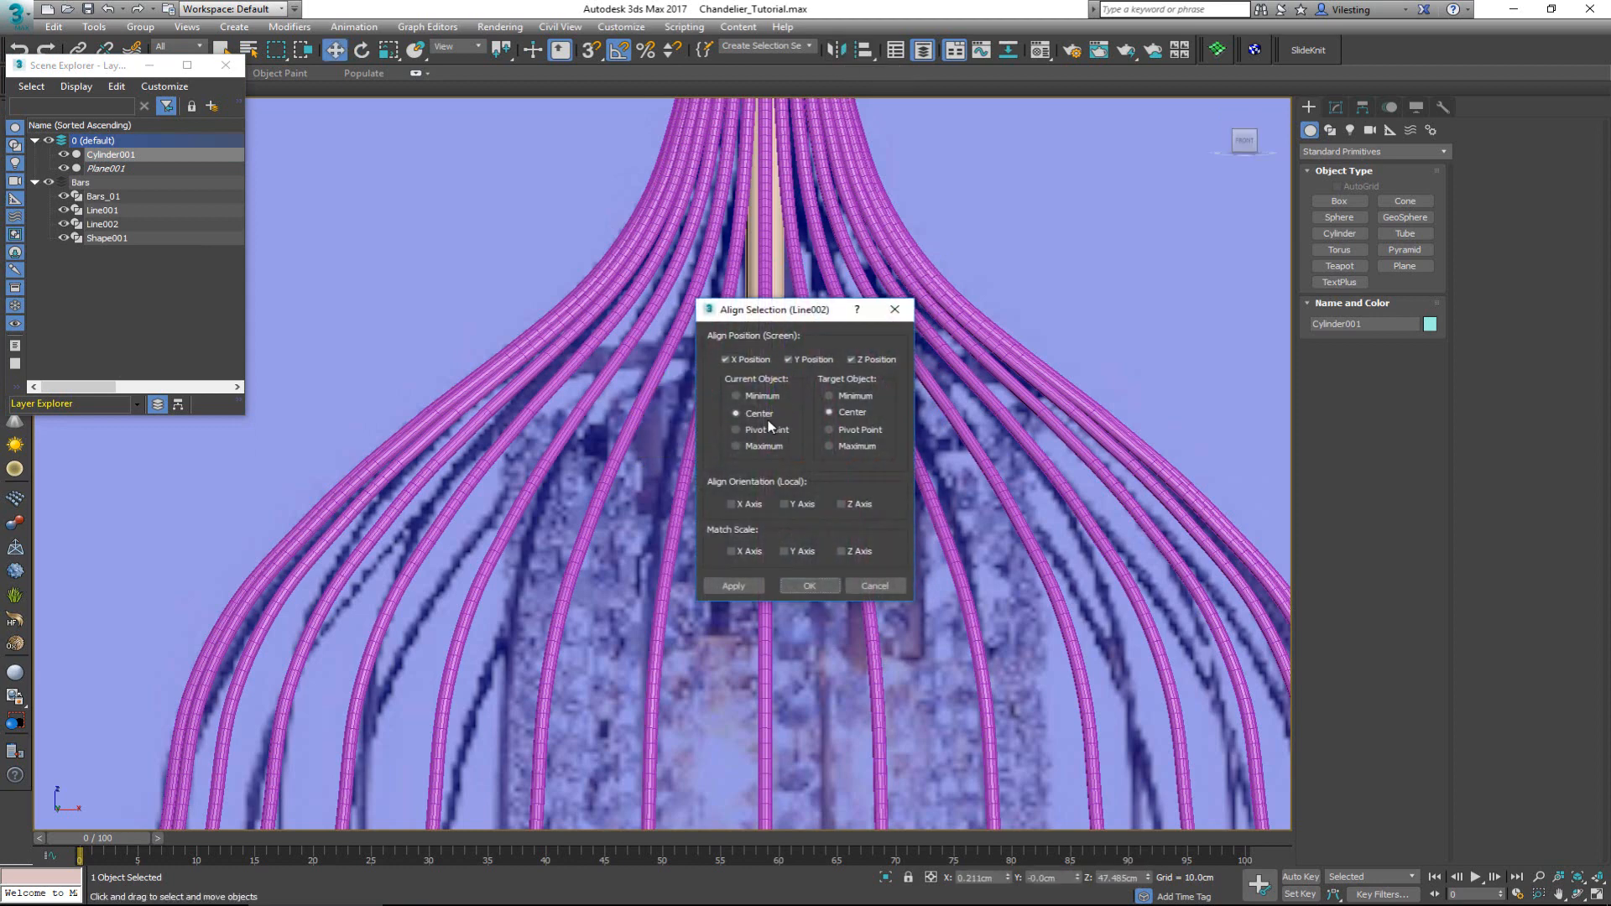
click(810, 585)
- Move the cylinder down to just below the rod's lower end, at about Z -9.2 cm
scroll(724, 483, down, 5)
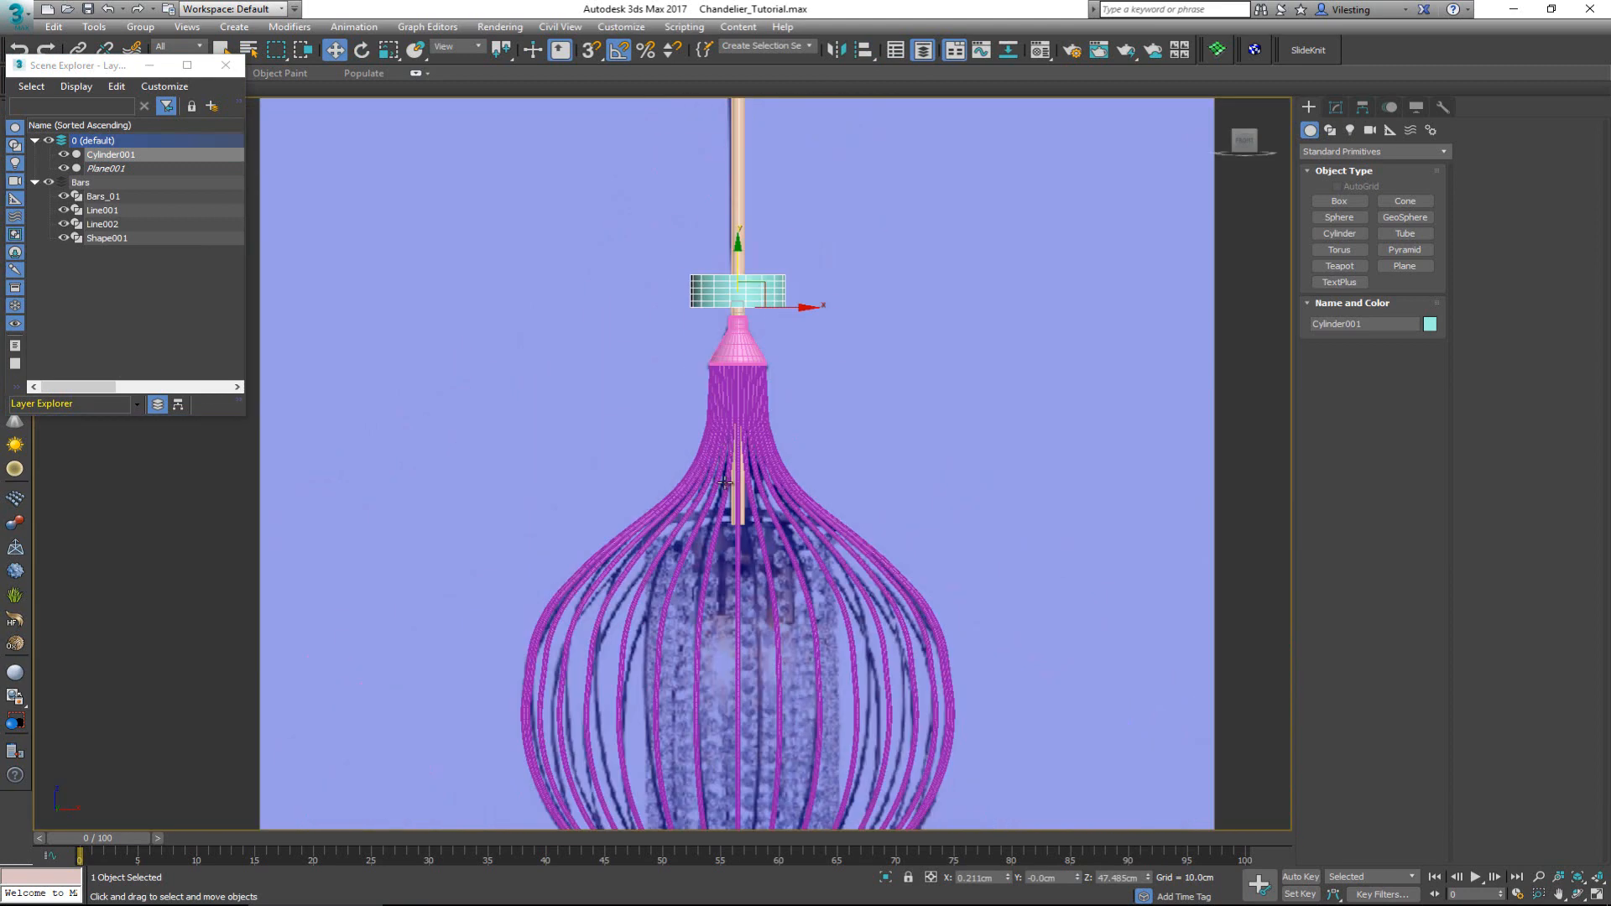
drag(744, 263, 746, 503)
scroll(745, 504, up, 5)
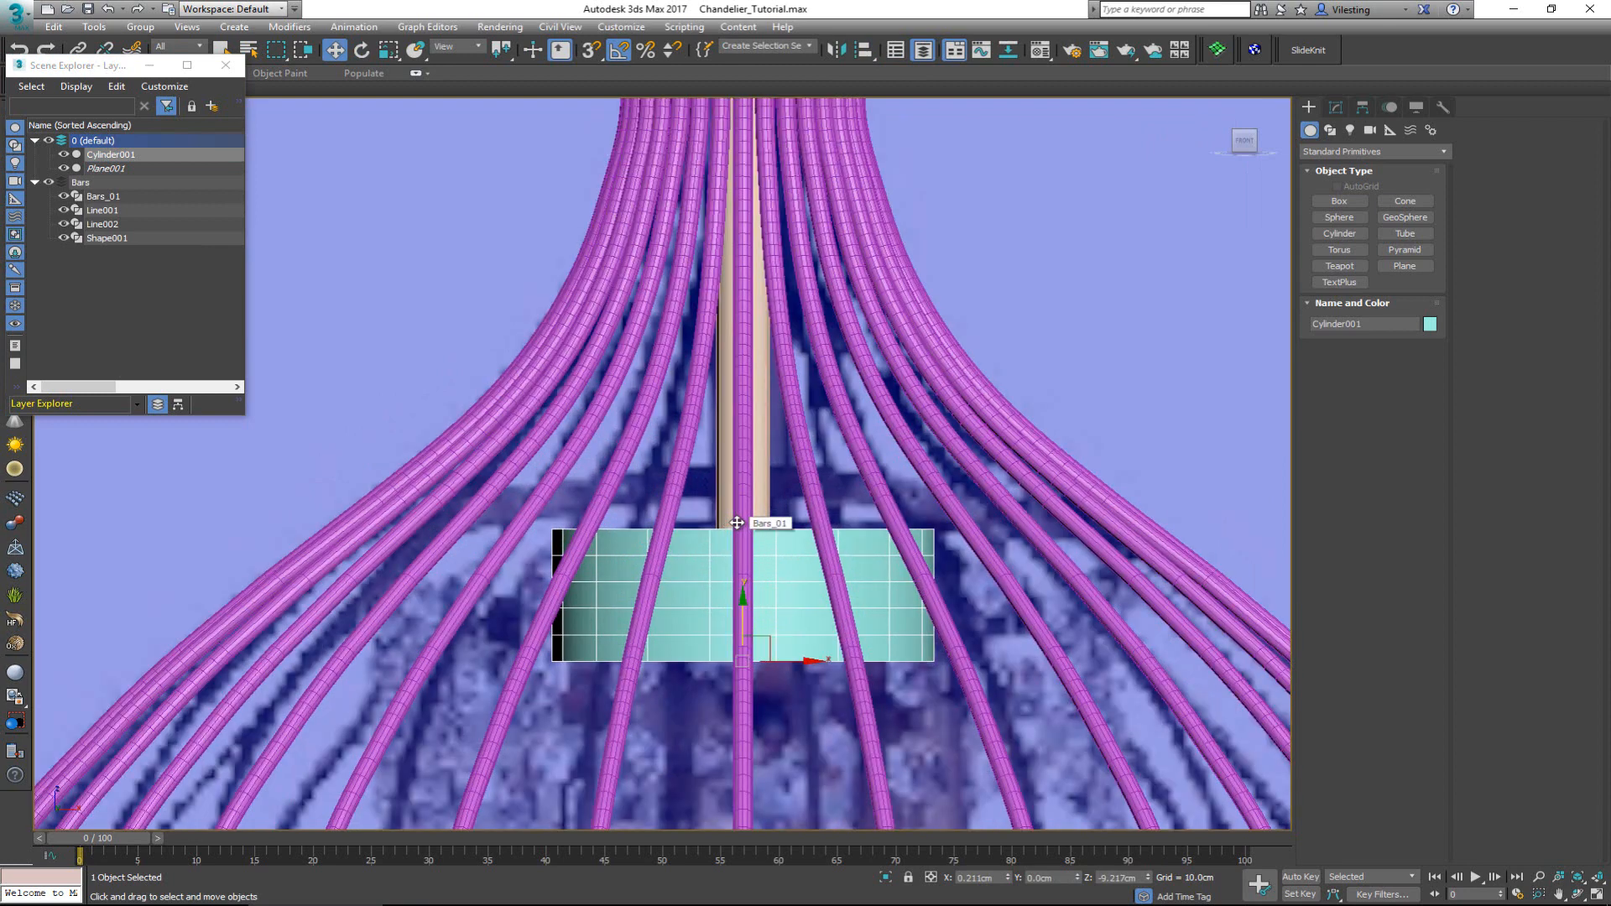
- Hide the Bars layer, then widen the cylinder to a radius of about 11.8 cm and reduce its height segments to 1
click(49, 183)
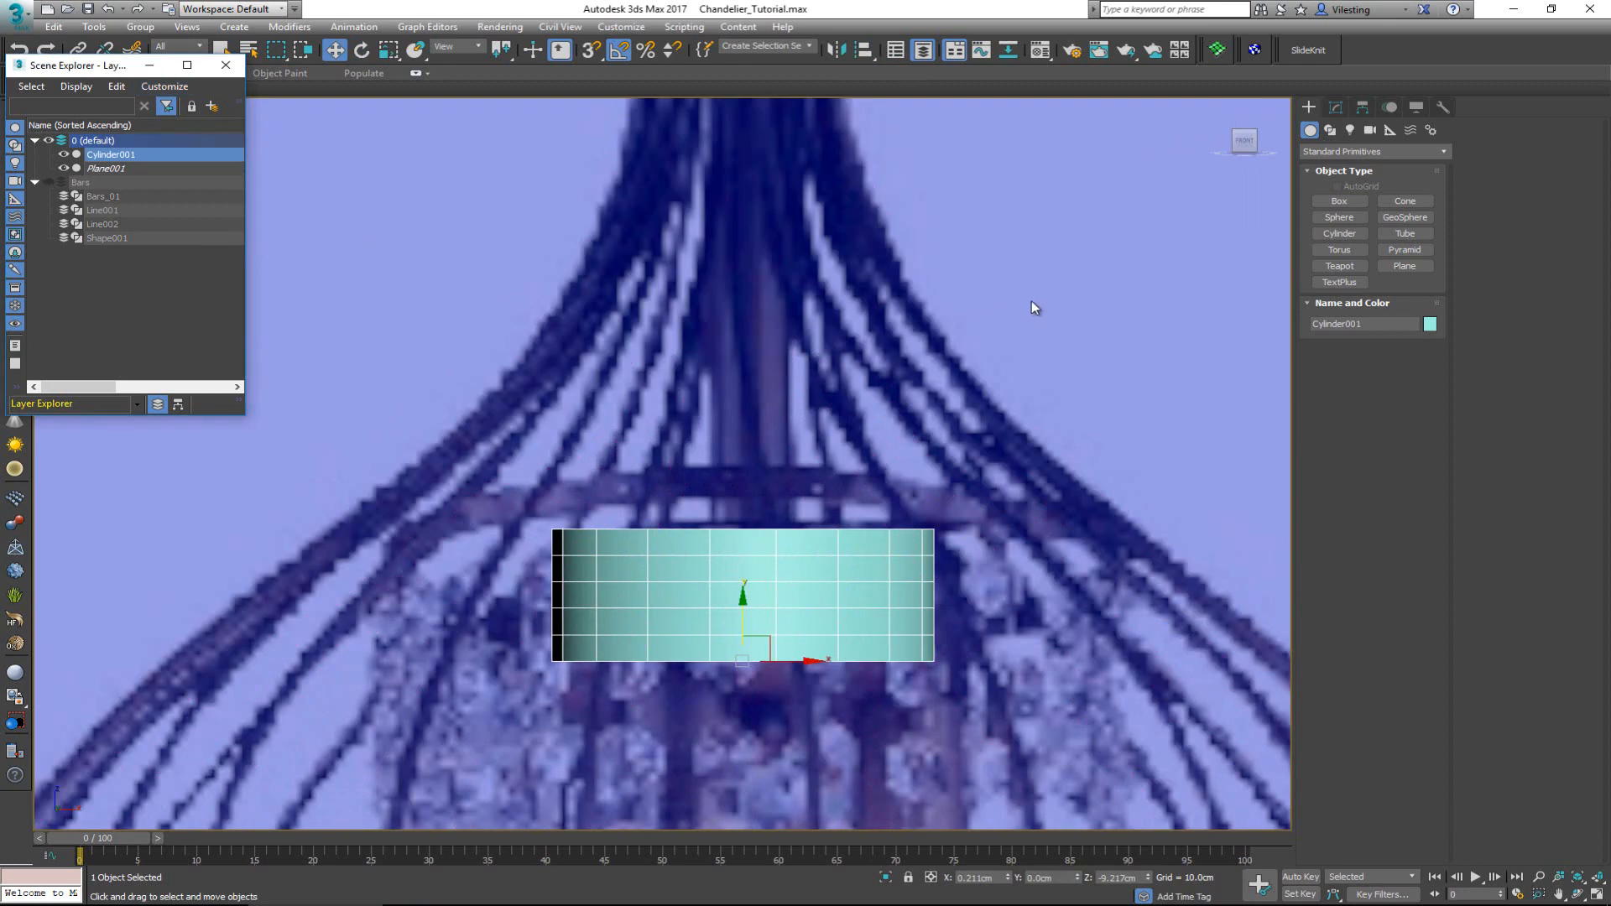
middle_drag(1045, 363, 965, 184)
click(1335, 106)
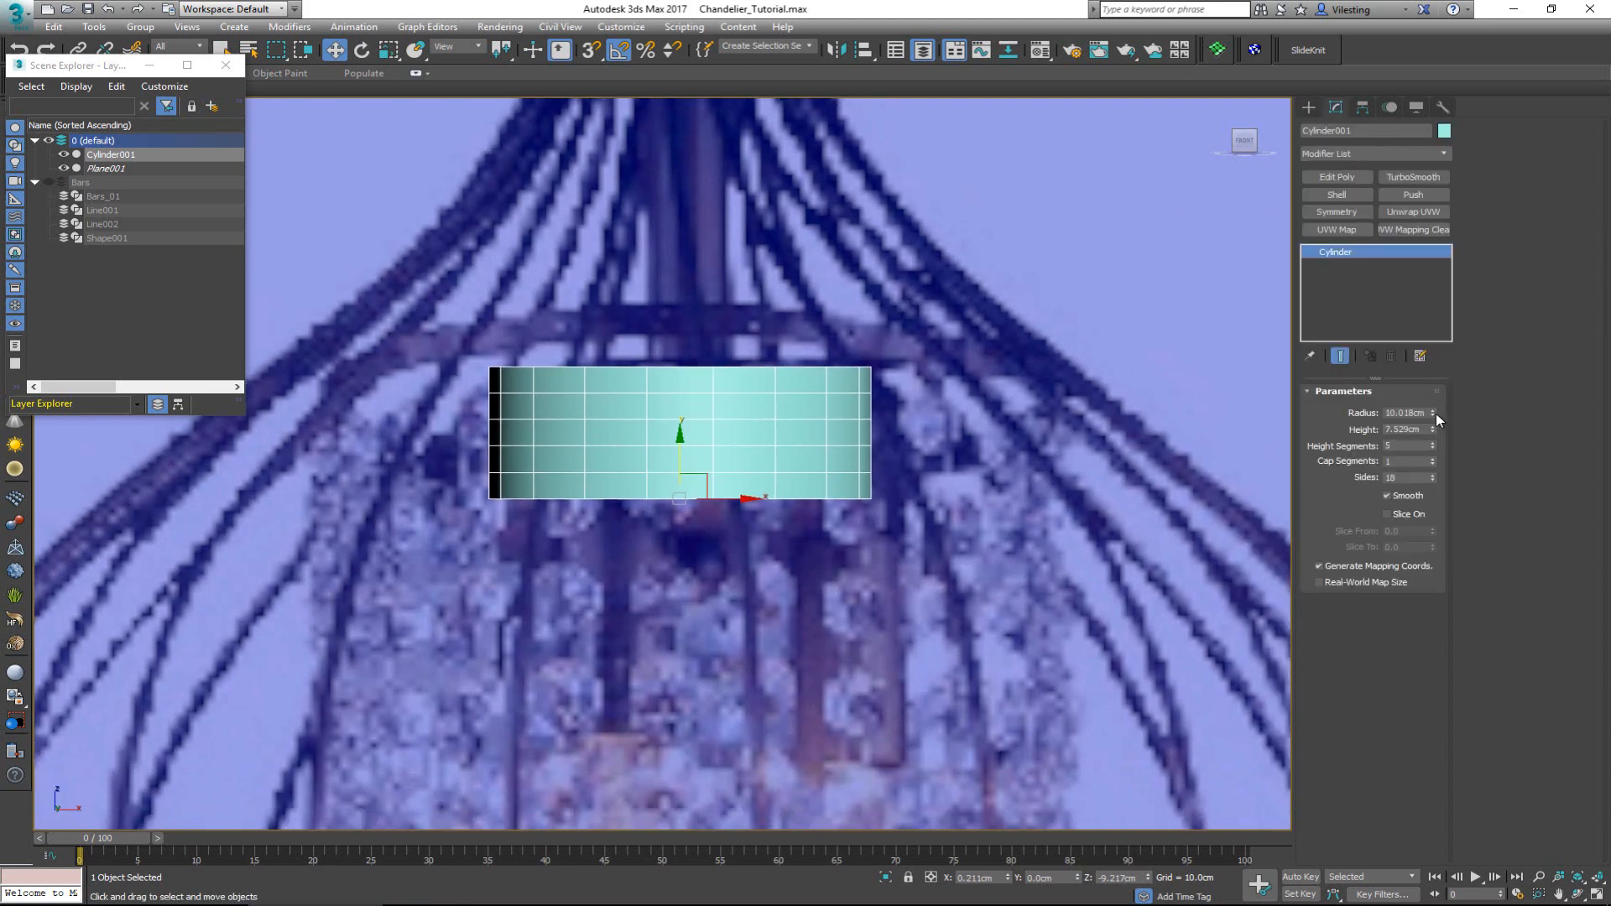
drag(1434, 414, 1434, 398)
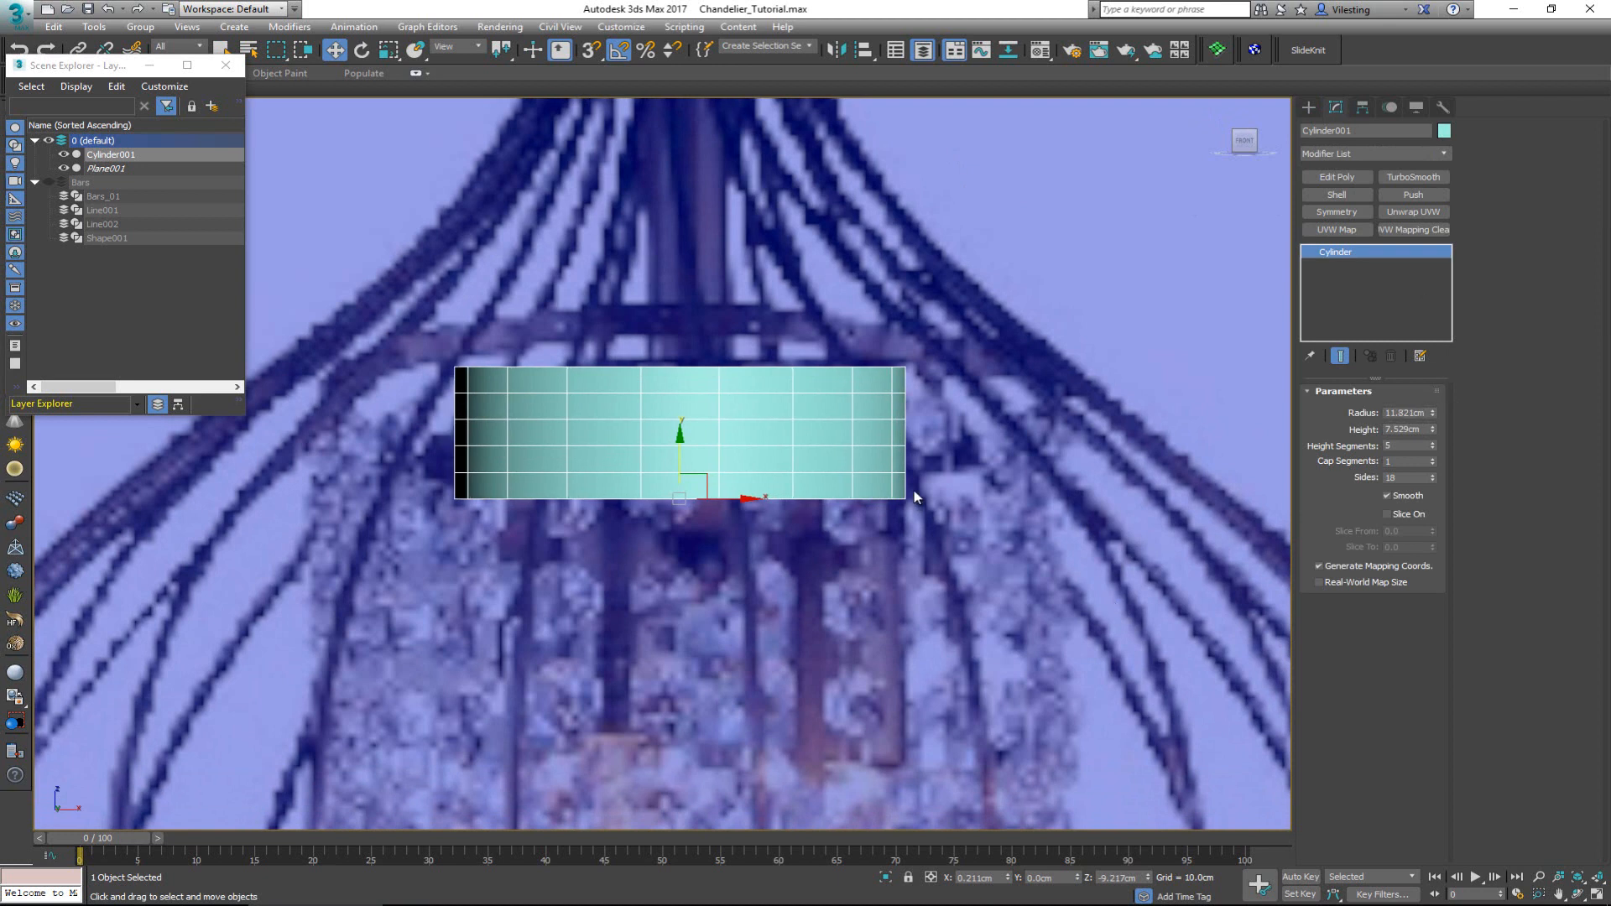
right_click(1433, 449)
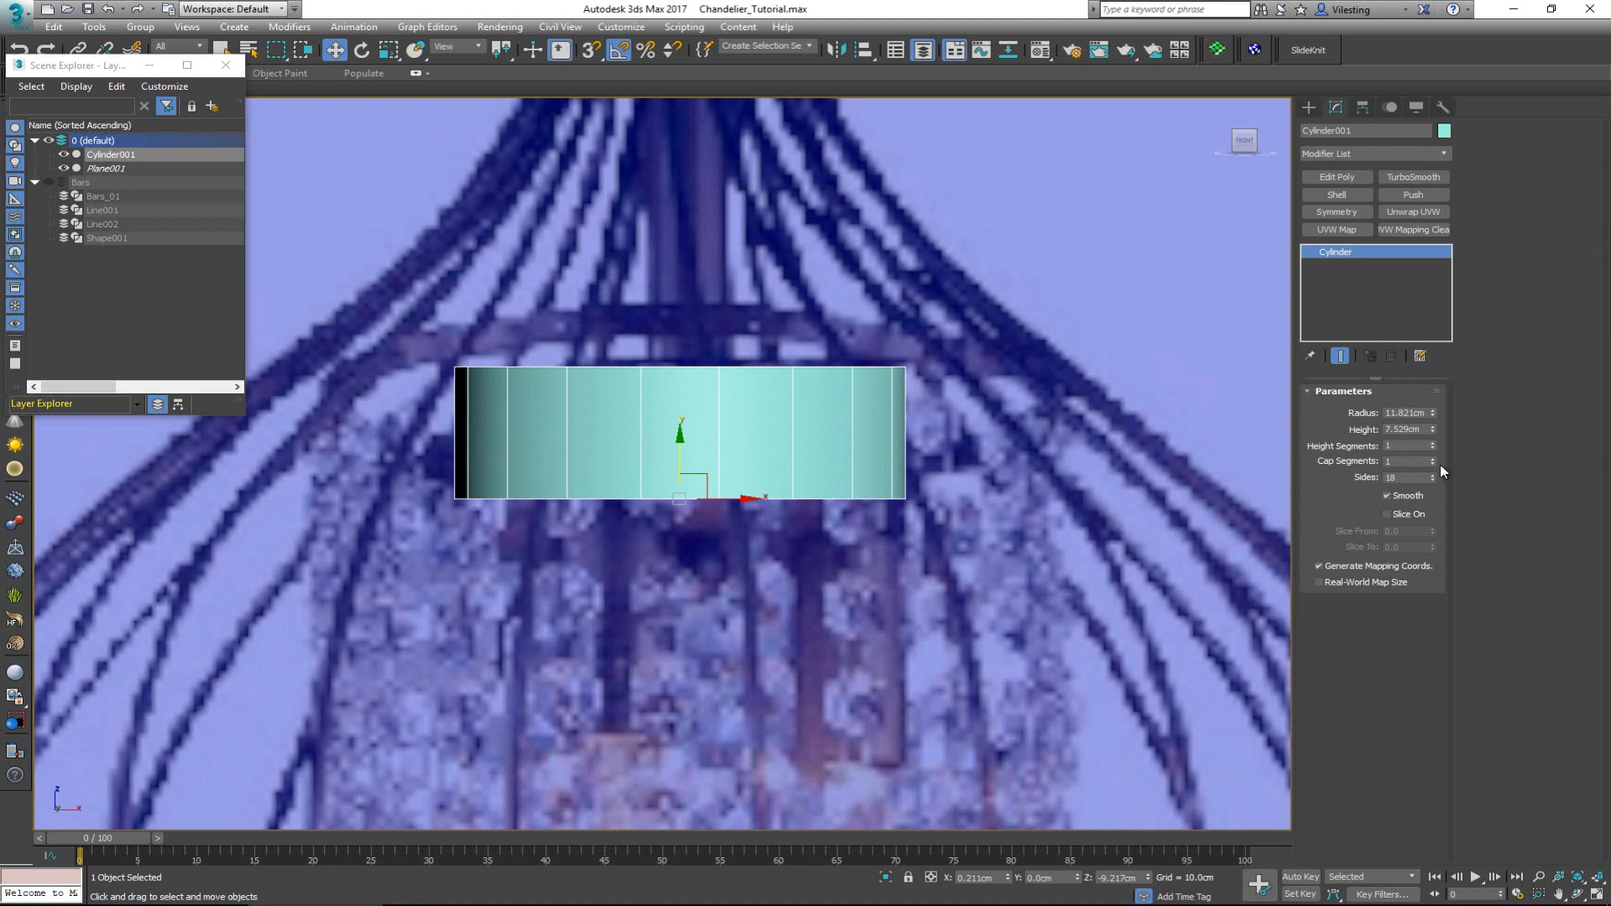
- Move the cylinder down to about Z -24.8 cm and extend its height to about 23.6 cm to cover the lamp holder
drag(1431, 426, 1433, 420)
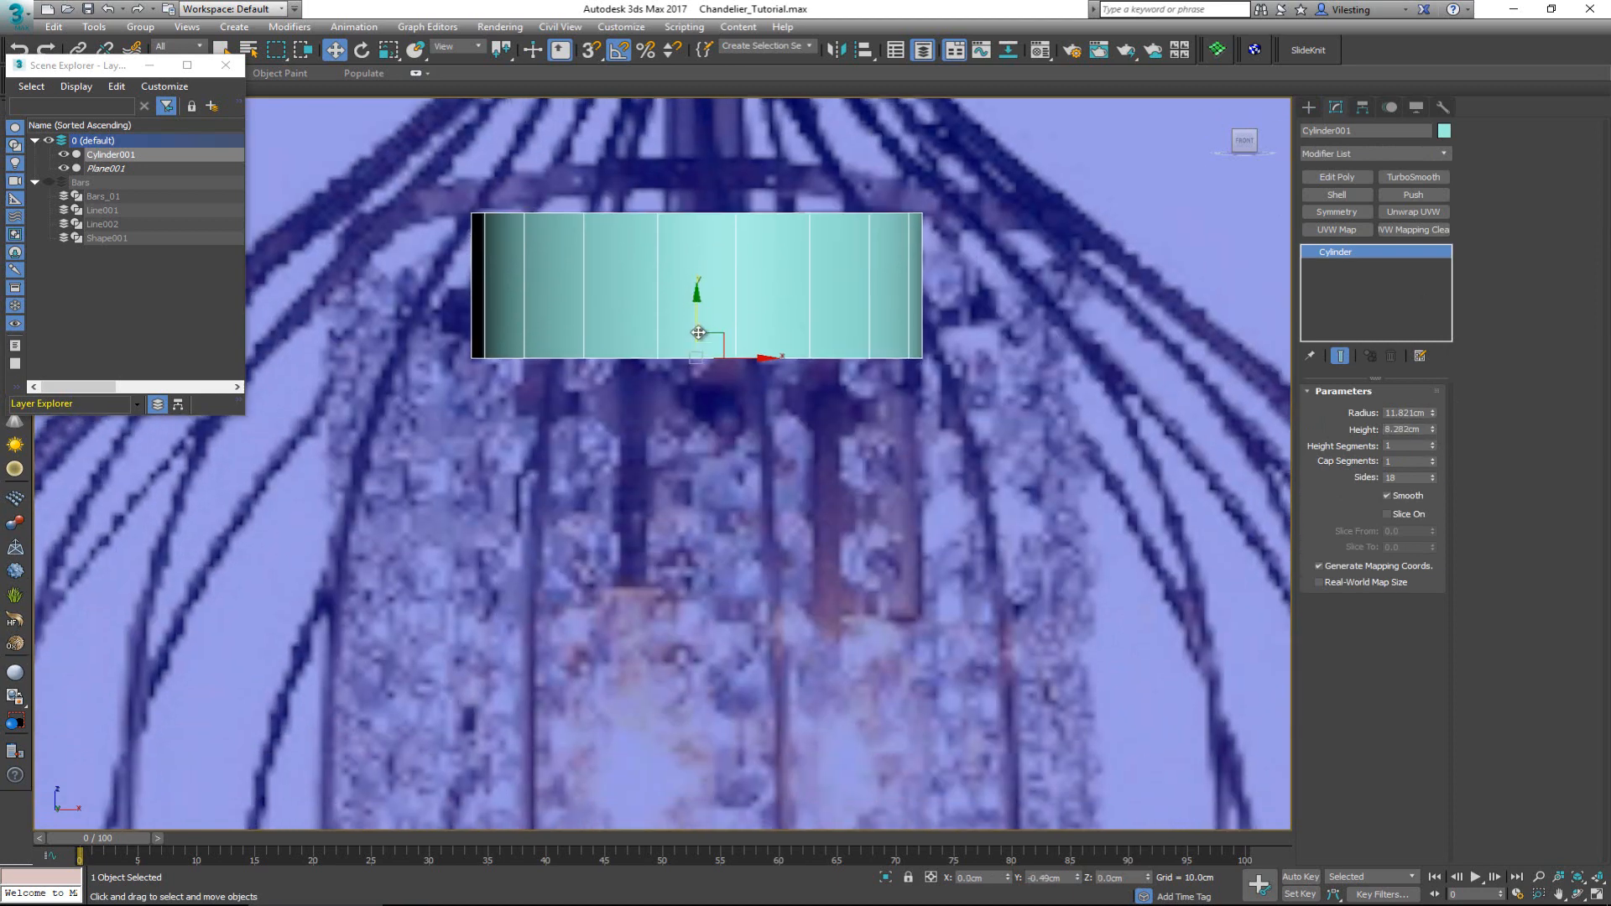
drag(698, 332, 746, 566)
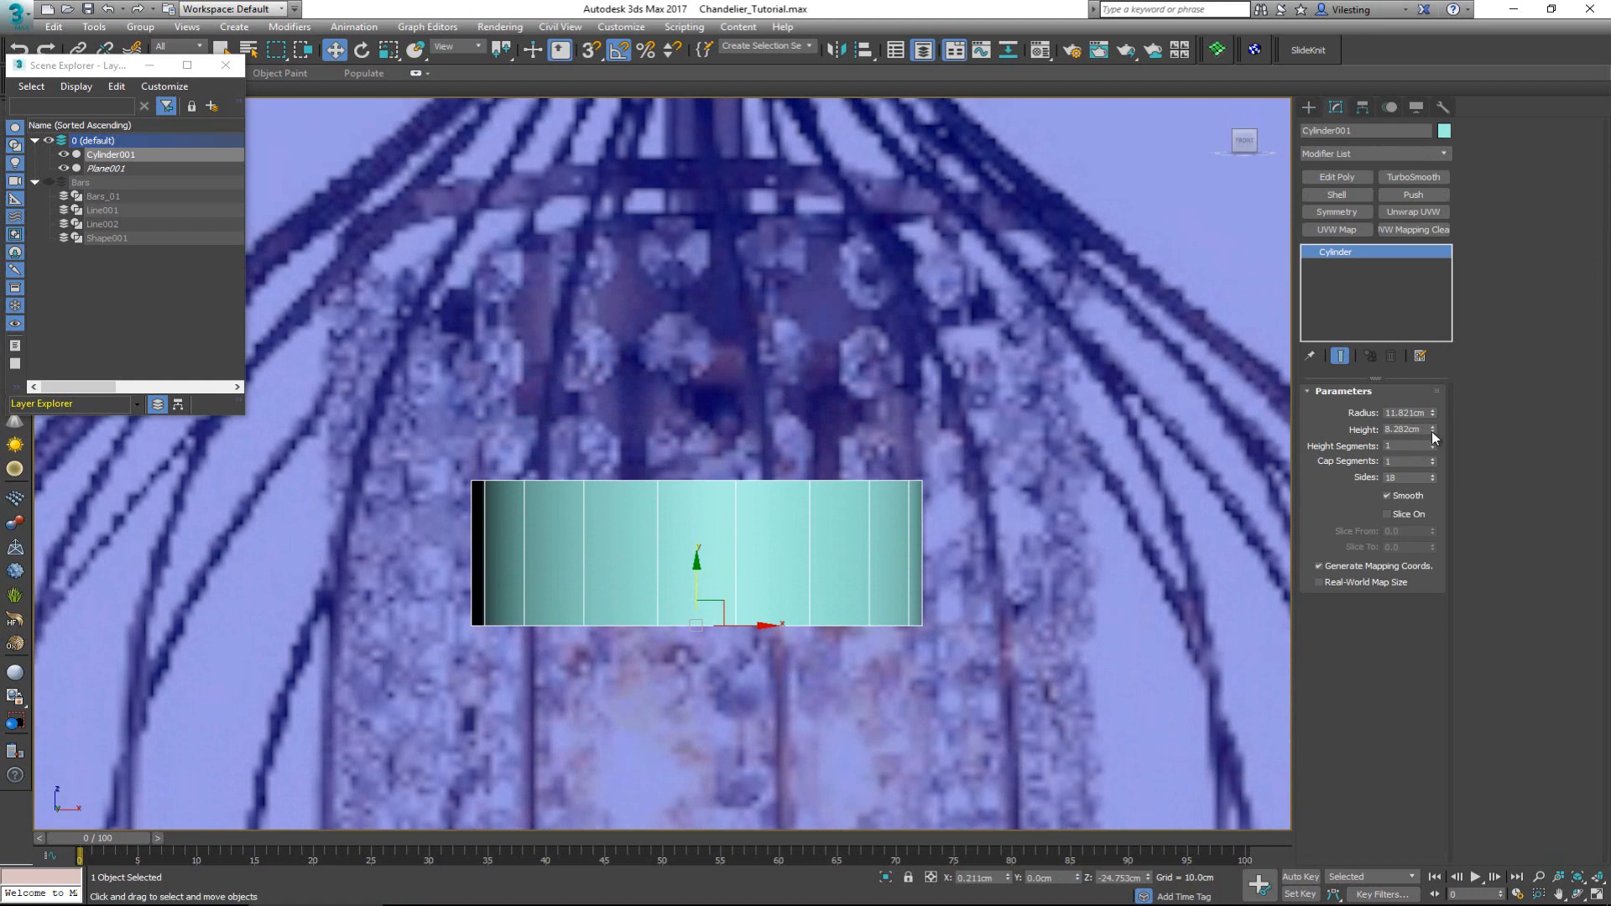
drag(1432, 432, 1424, 288)
middle_drag(777, 270, 804, 399)
scroll(802, 382, down, 3)
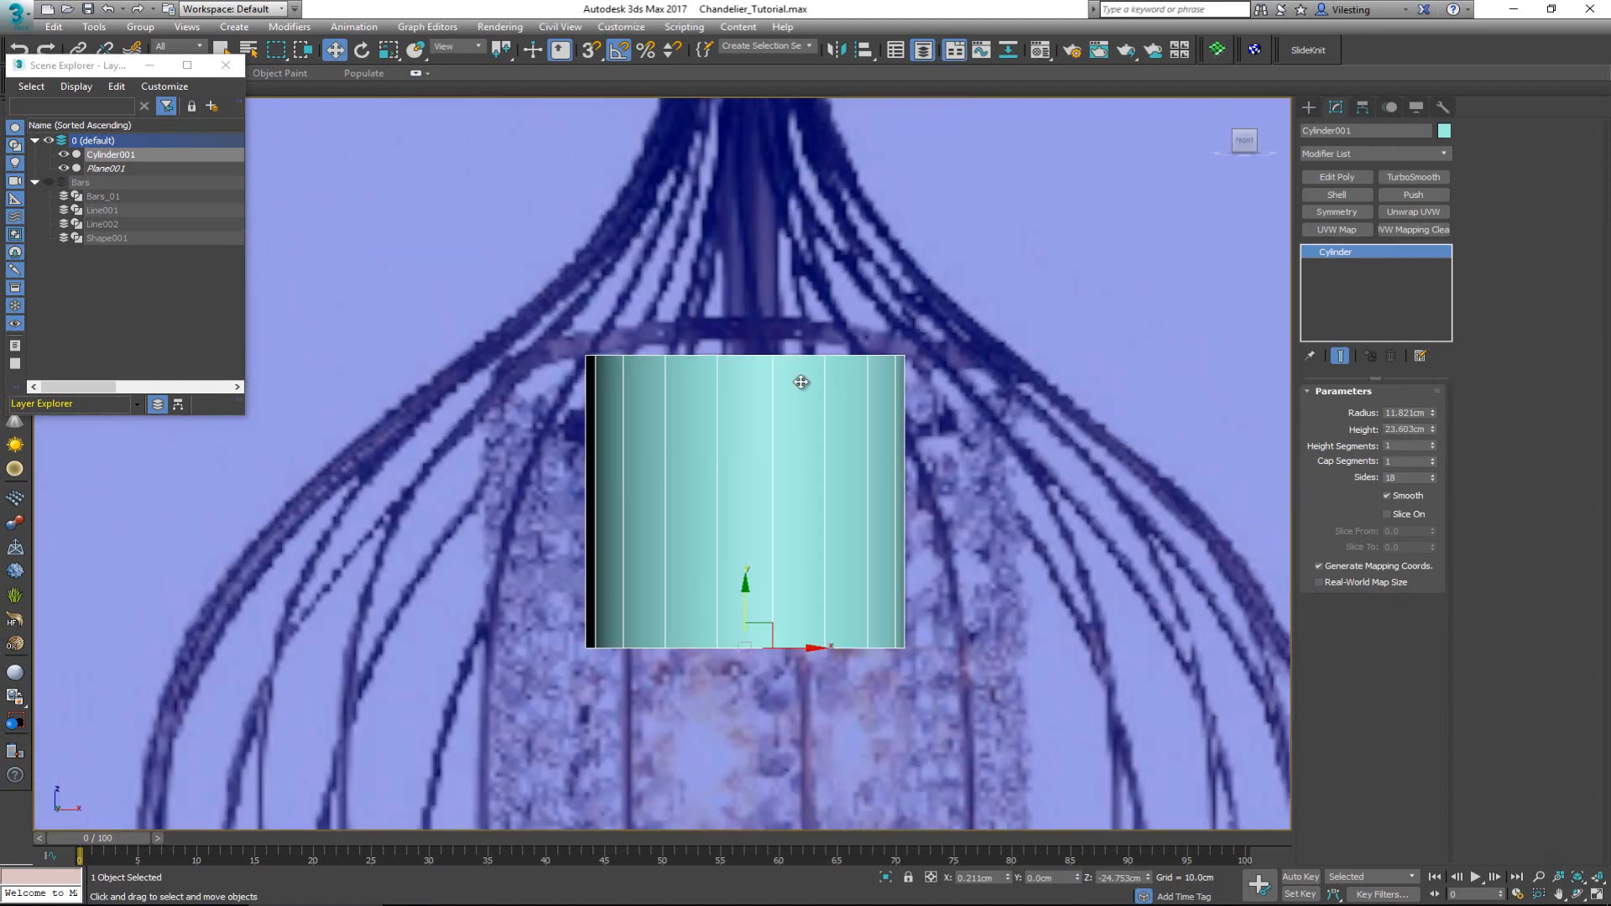
scroll(802, 382, down, 4)
scroll(798, 381, up, 6)
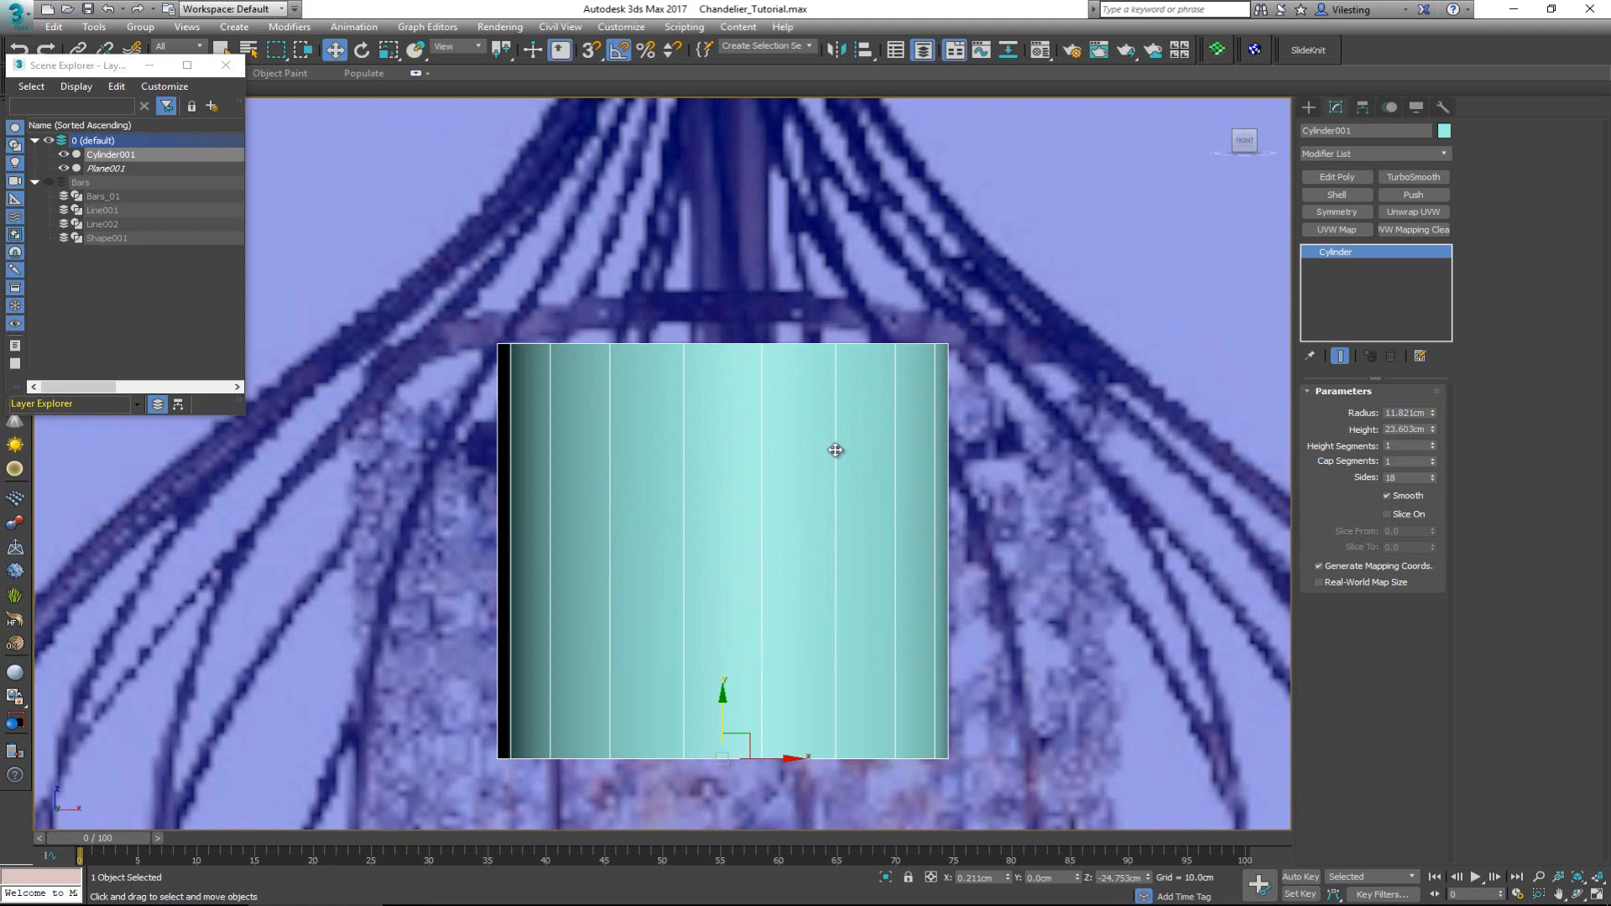
middle_drag(818, 454, 820, 507)
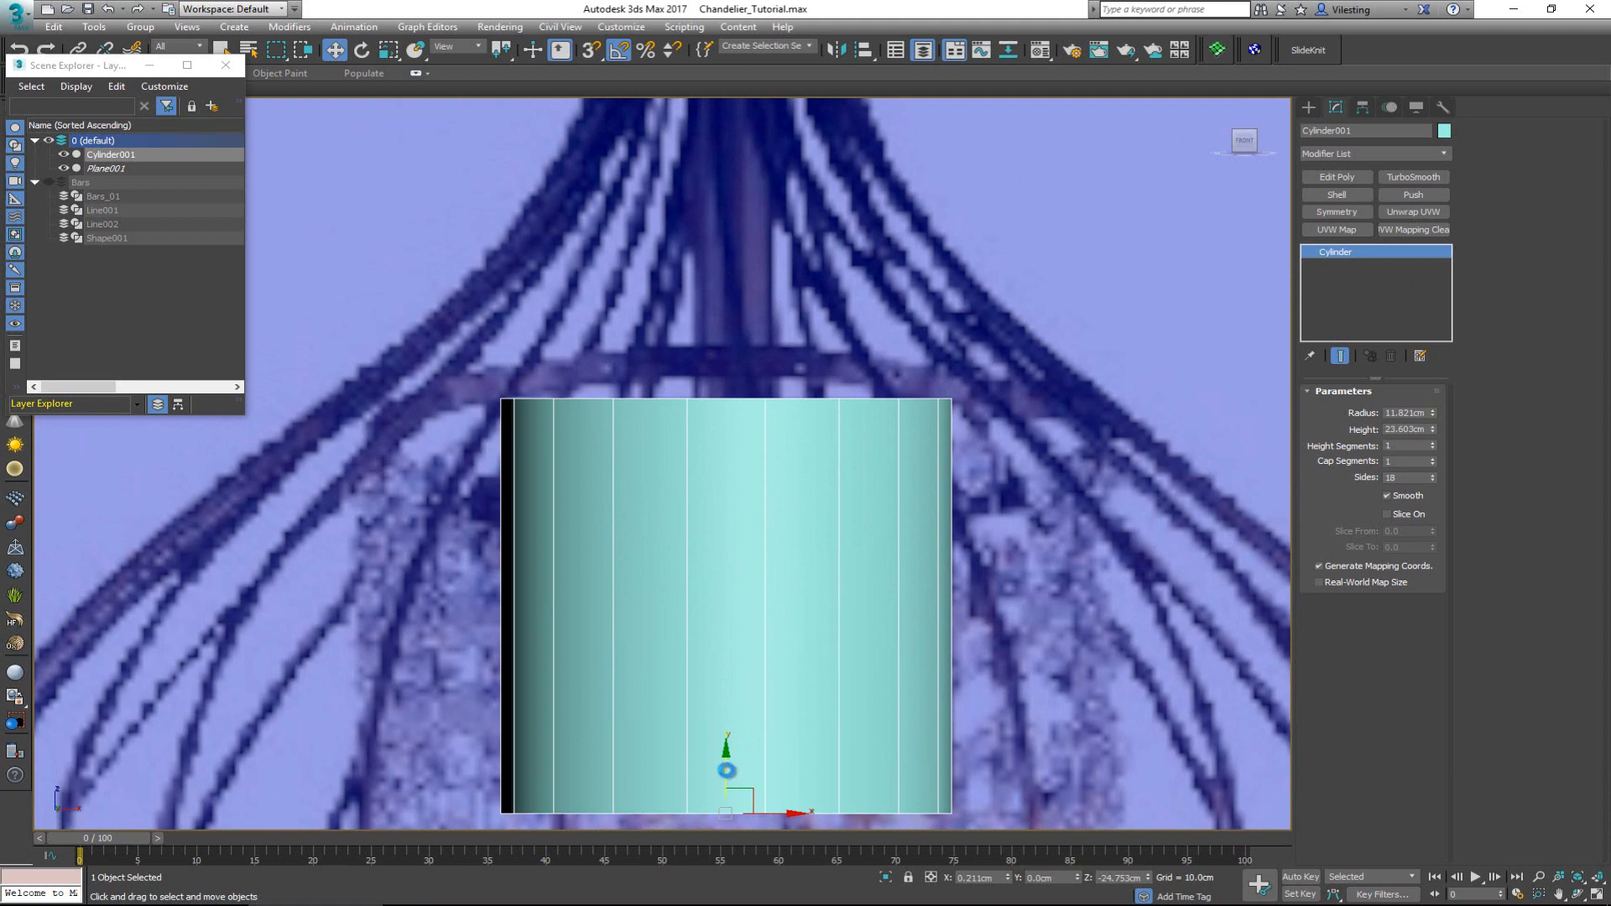
- Clone the cylinder upward above the original and flatten the copy to a height of about 1.9 cm
mouse_move(726, 771)
shift+mouse_down()
mouse_move(751, 642)
mouse_move(746, 413)
mouse_move(766, 288)
mouse_move(765, 339)
shift+mouse_up()
click(799, 527)
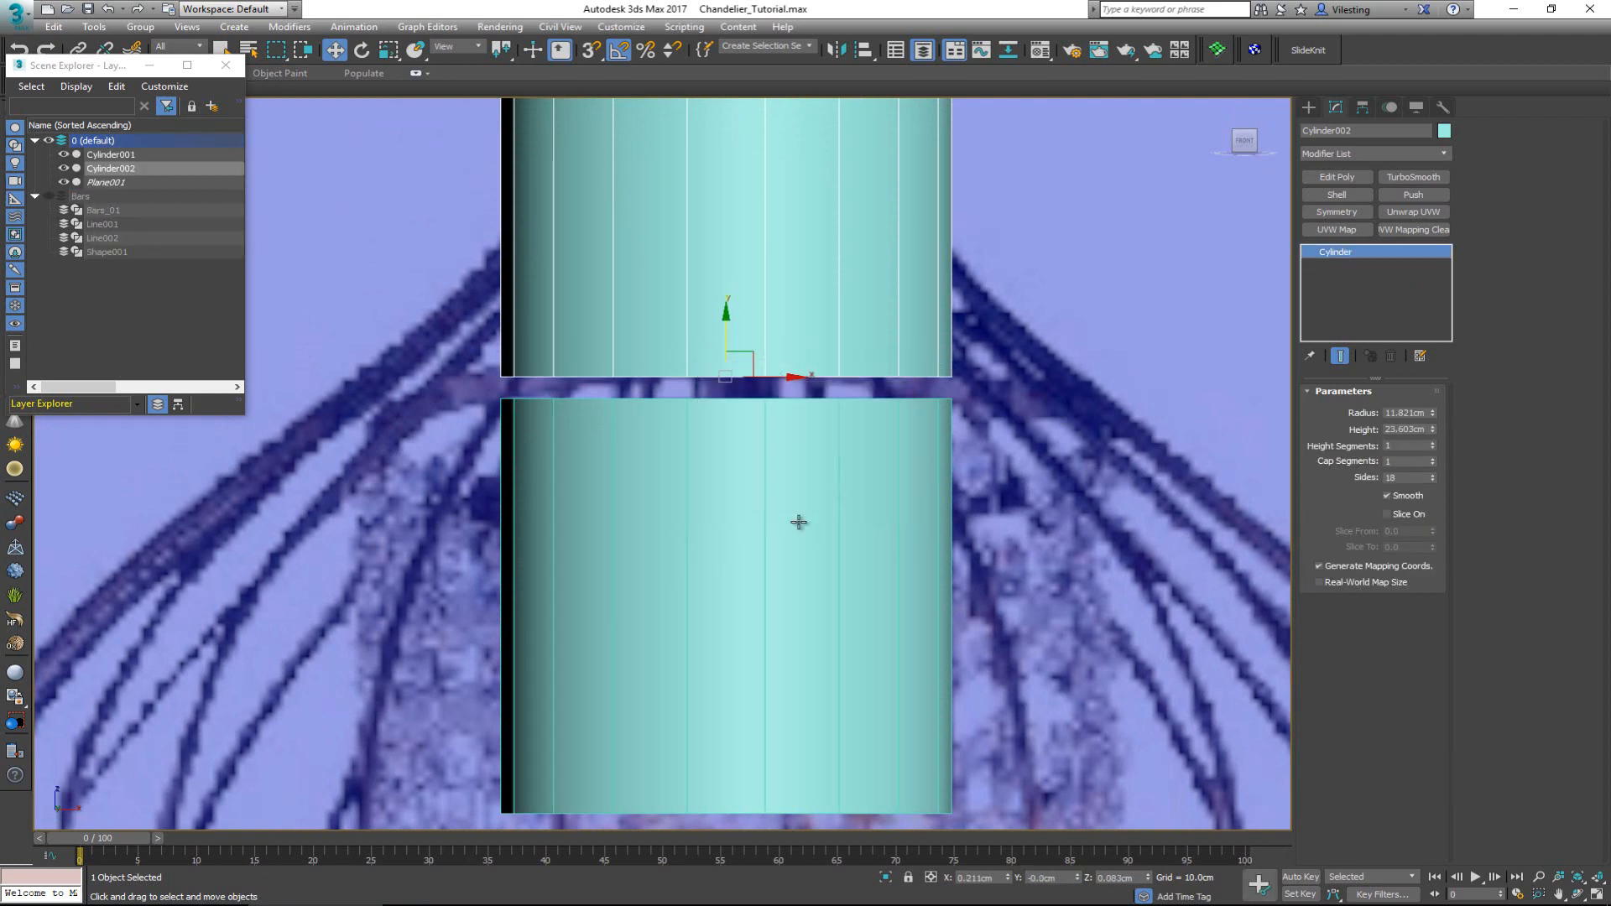
middle_drag(764, 395, 758, 491)
drag(1433, 428, 1423, 500)
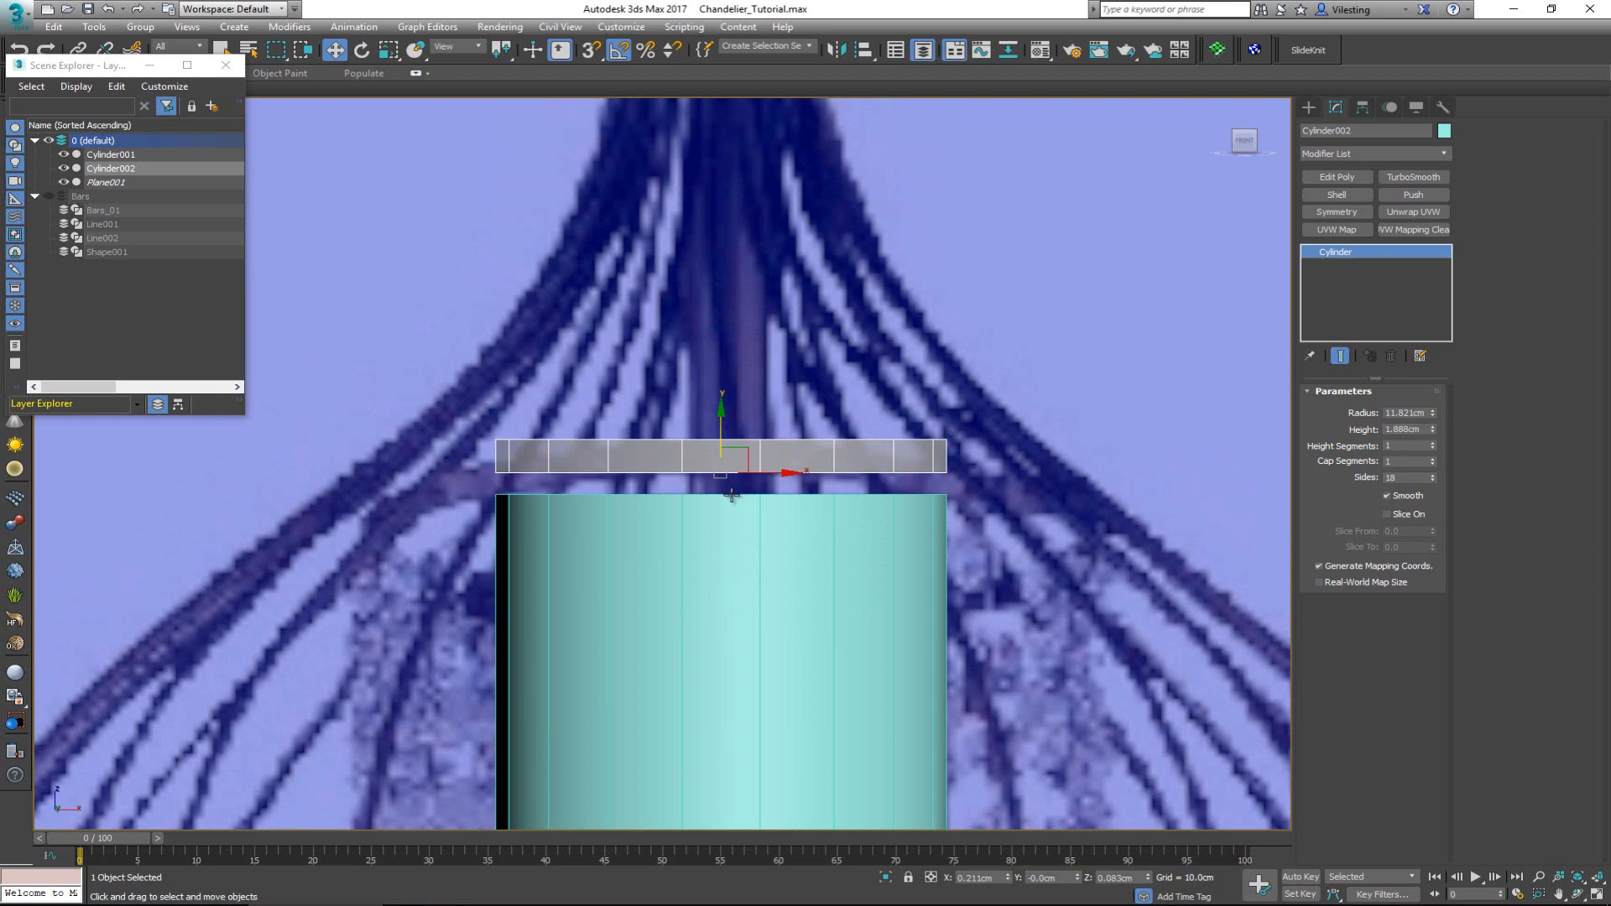
- Reposition the thin copy just above the tall cylinder and widen its radius to about 19.3 cm
scroll(728, 495, up, 4)
middle_drag(683, 386, 864, 429)
drag(864, 429, 864, 318)
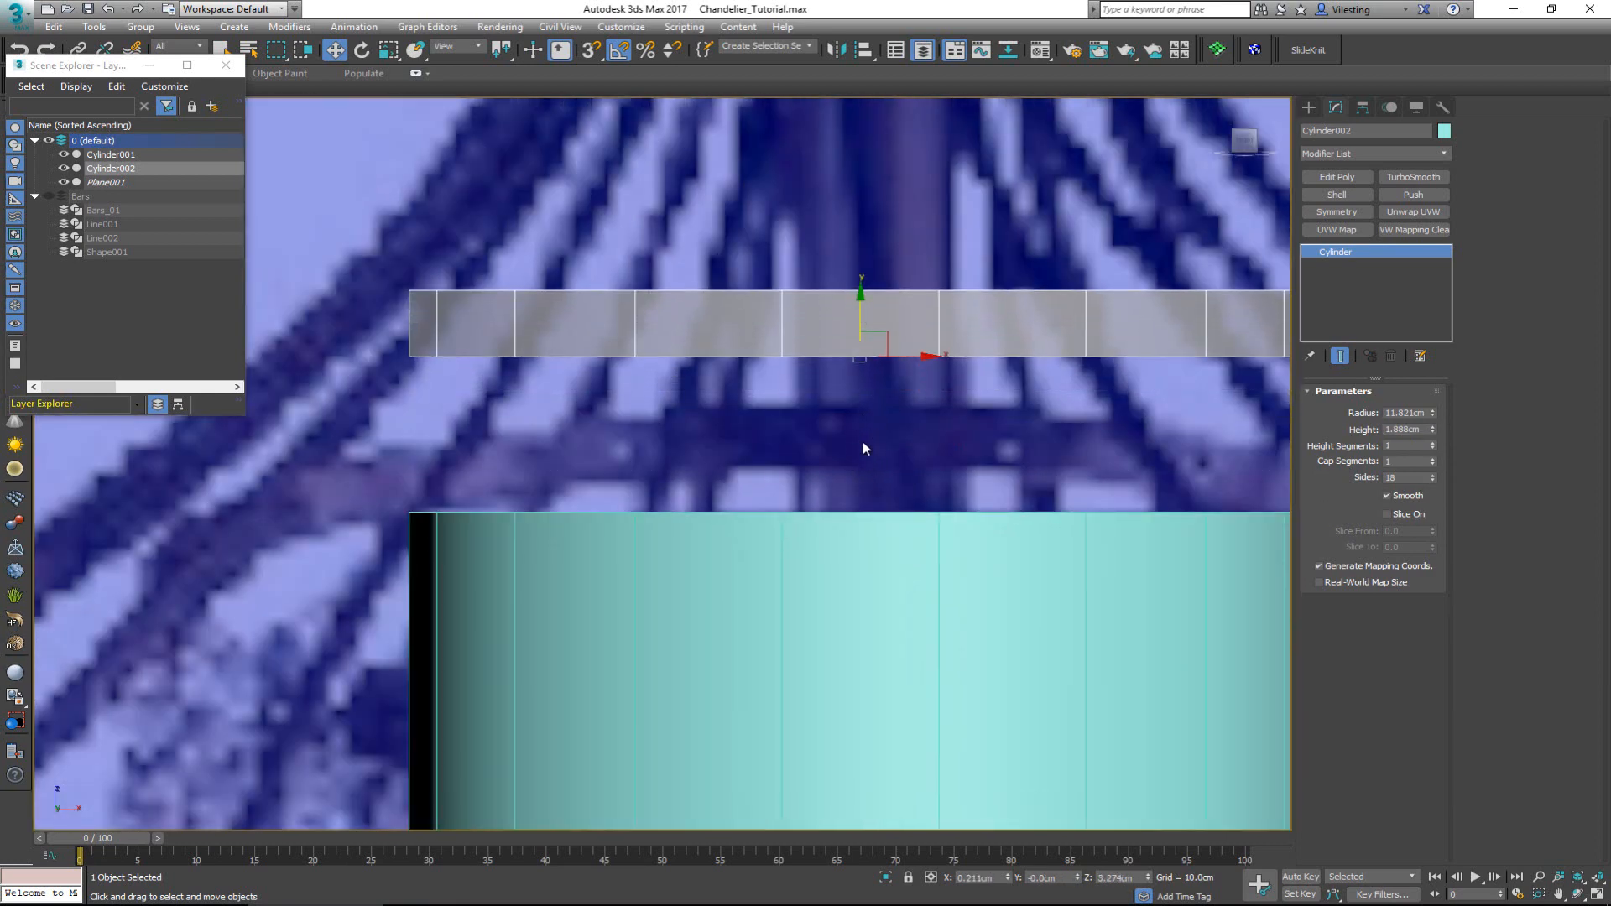
drag(860, 313, 860, 423)
scroll(860, 423, down, 3)
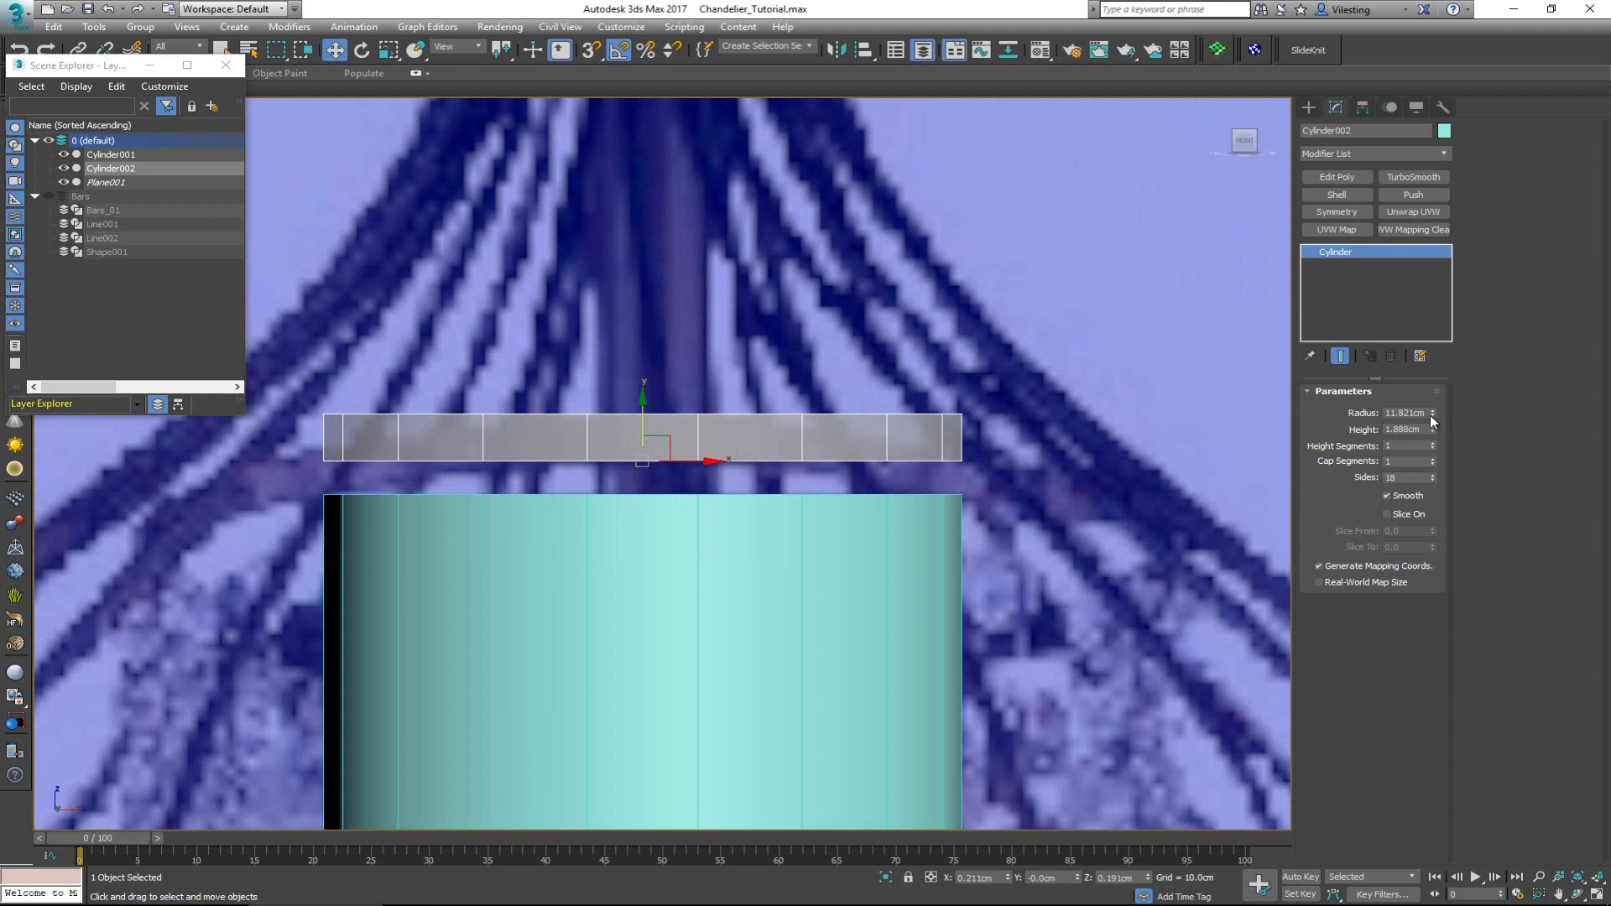
drag(1430, 414, 1427, 366)
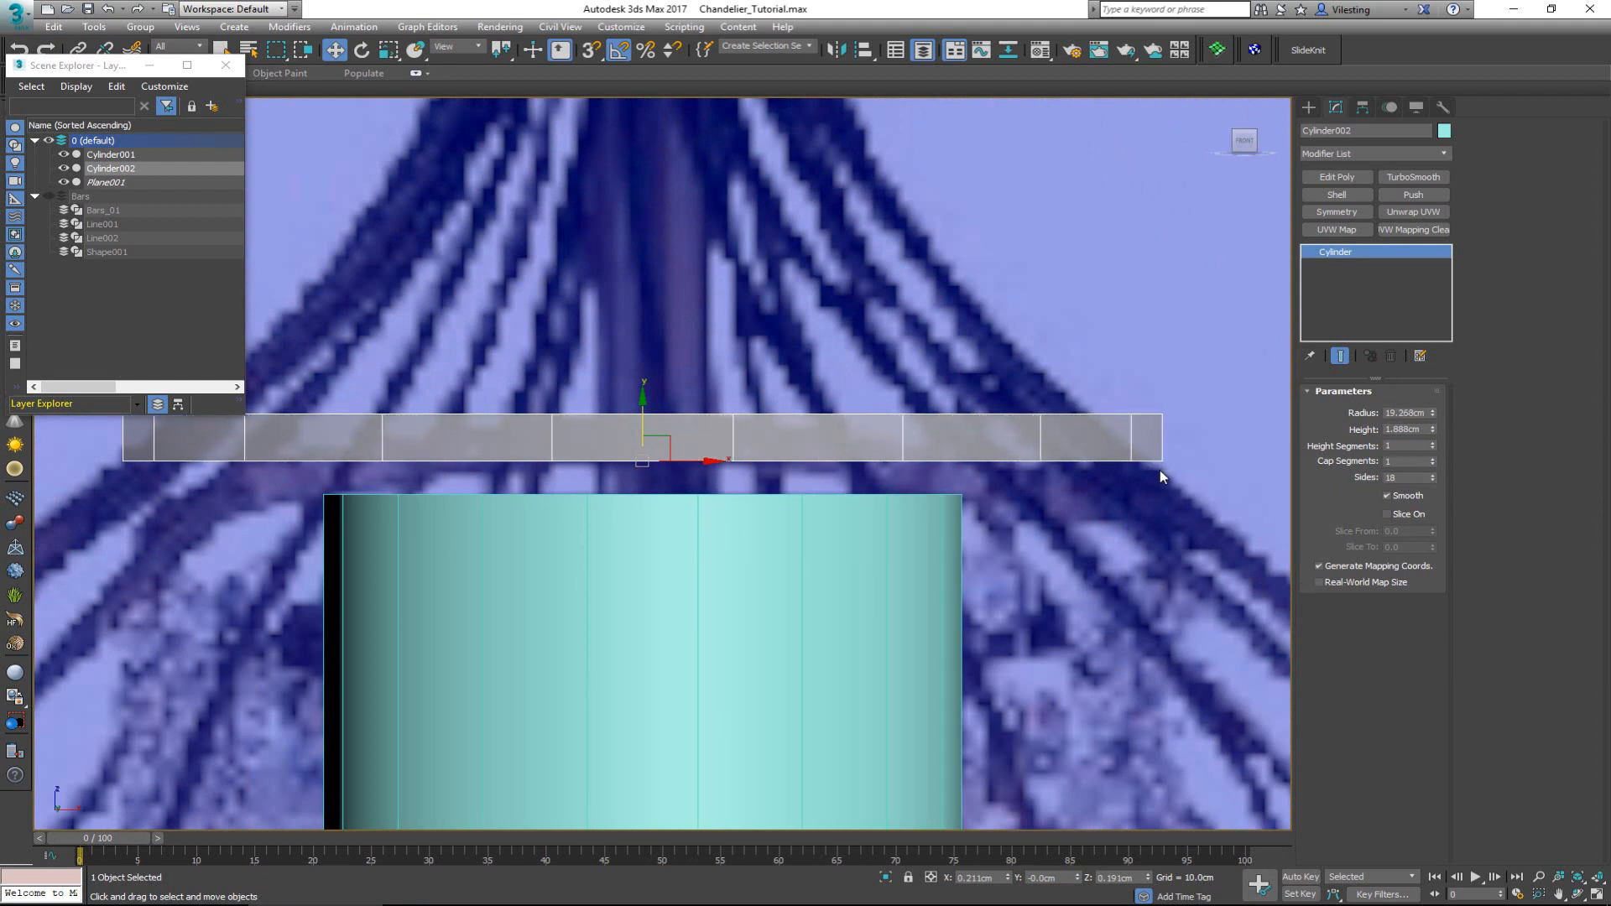
middle_drag(827, 506, 872, 501)
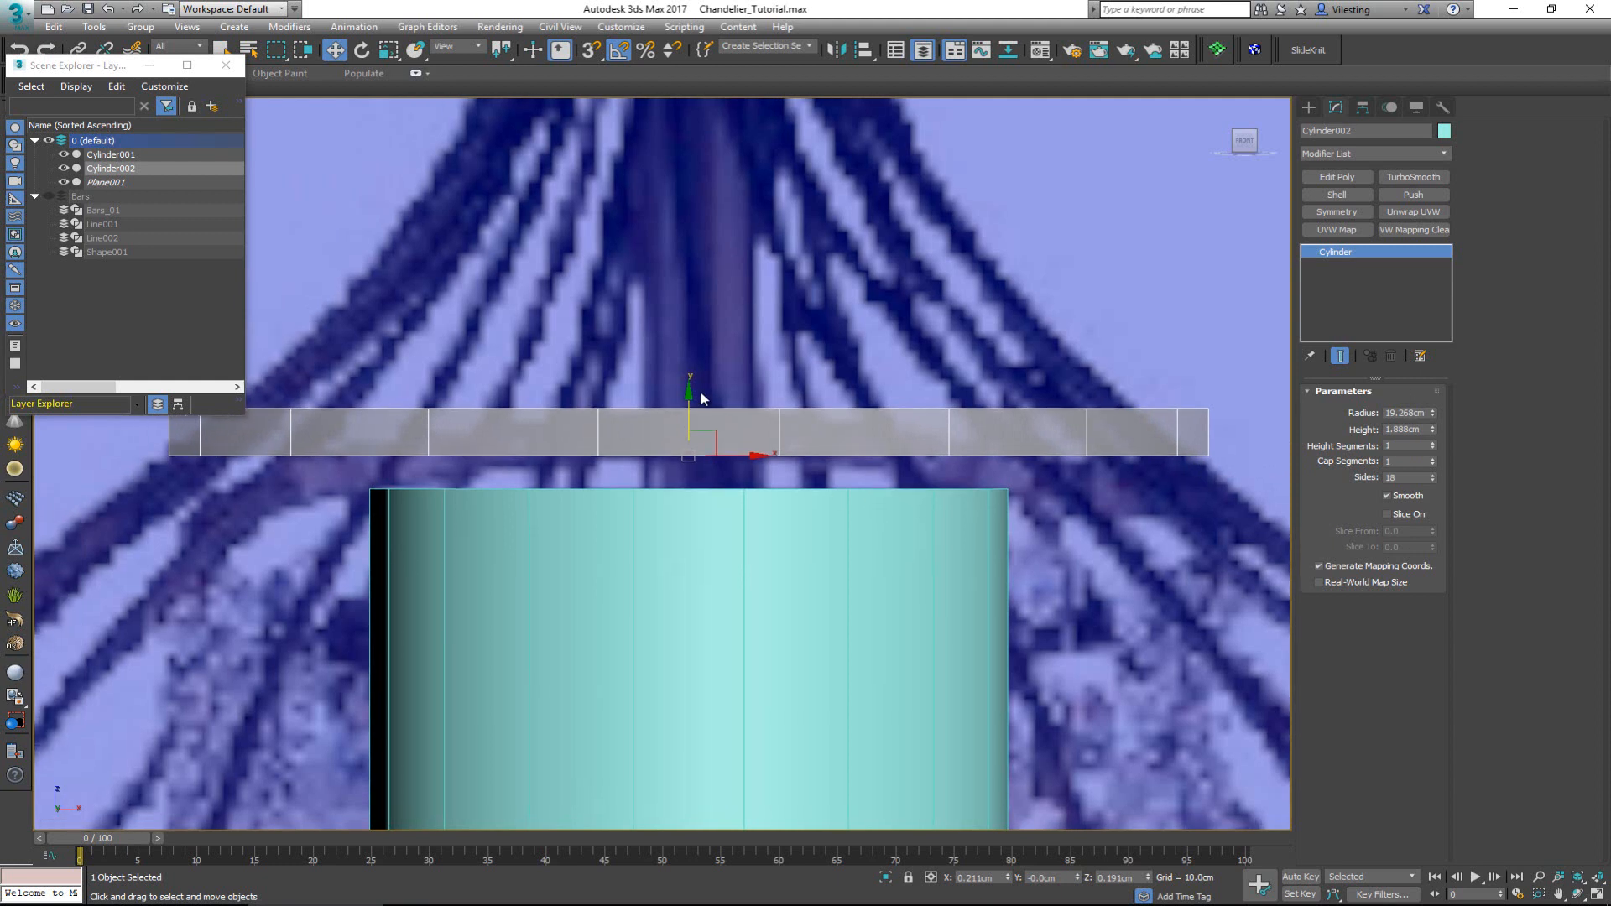
- Turn on snapping and move the wide disc down so its top is flush with the tall cylinder's top
drag(685, 406, 687, 454)
key(s)
drag(175, 456, 371, 486)
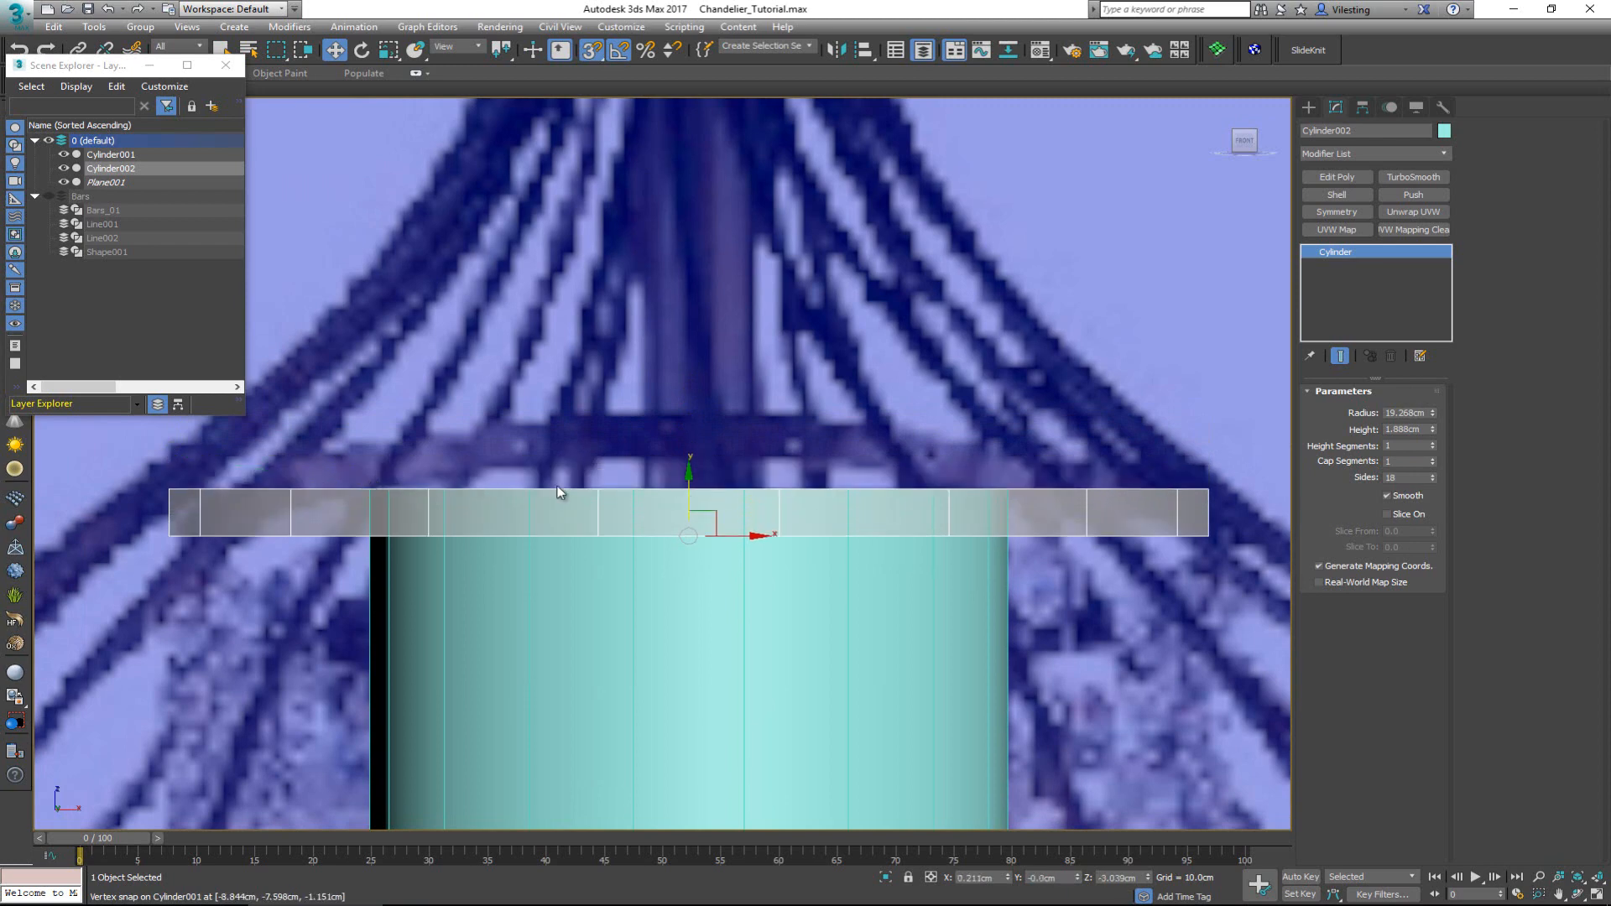
key(alt+w)
key(alt+w)
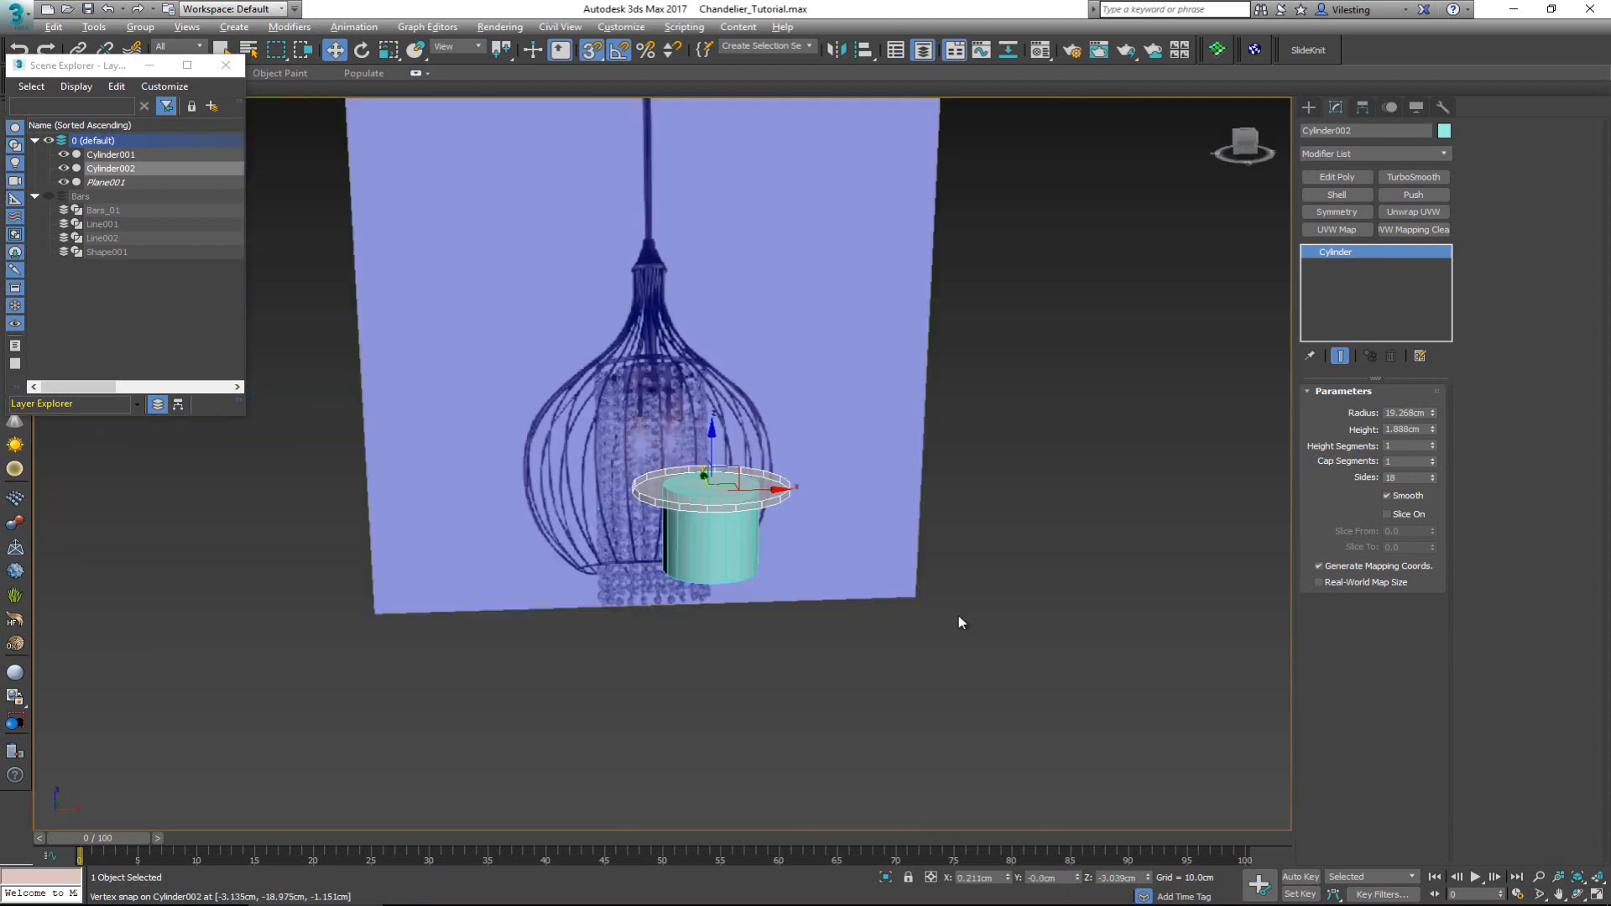
key(z)
mouse_move(651, 519)
alt+middle_down()
mouse_move(669, 529)
mouse_move(665, 575)
mouse_move(666, 468)
mouse_move(661, 537)
alt+middle_up()
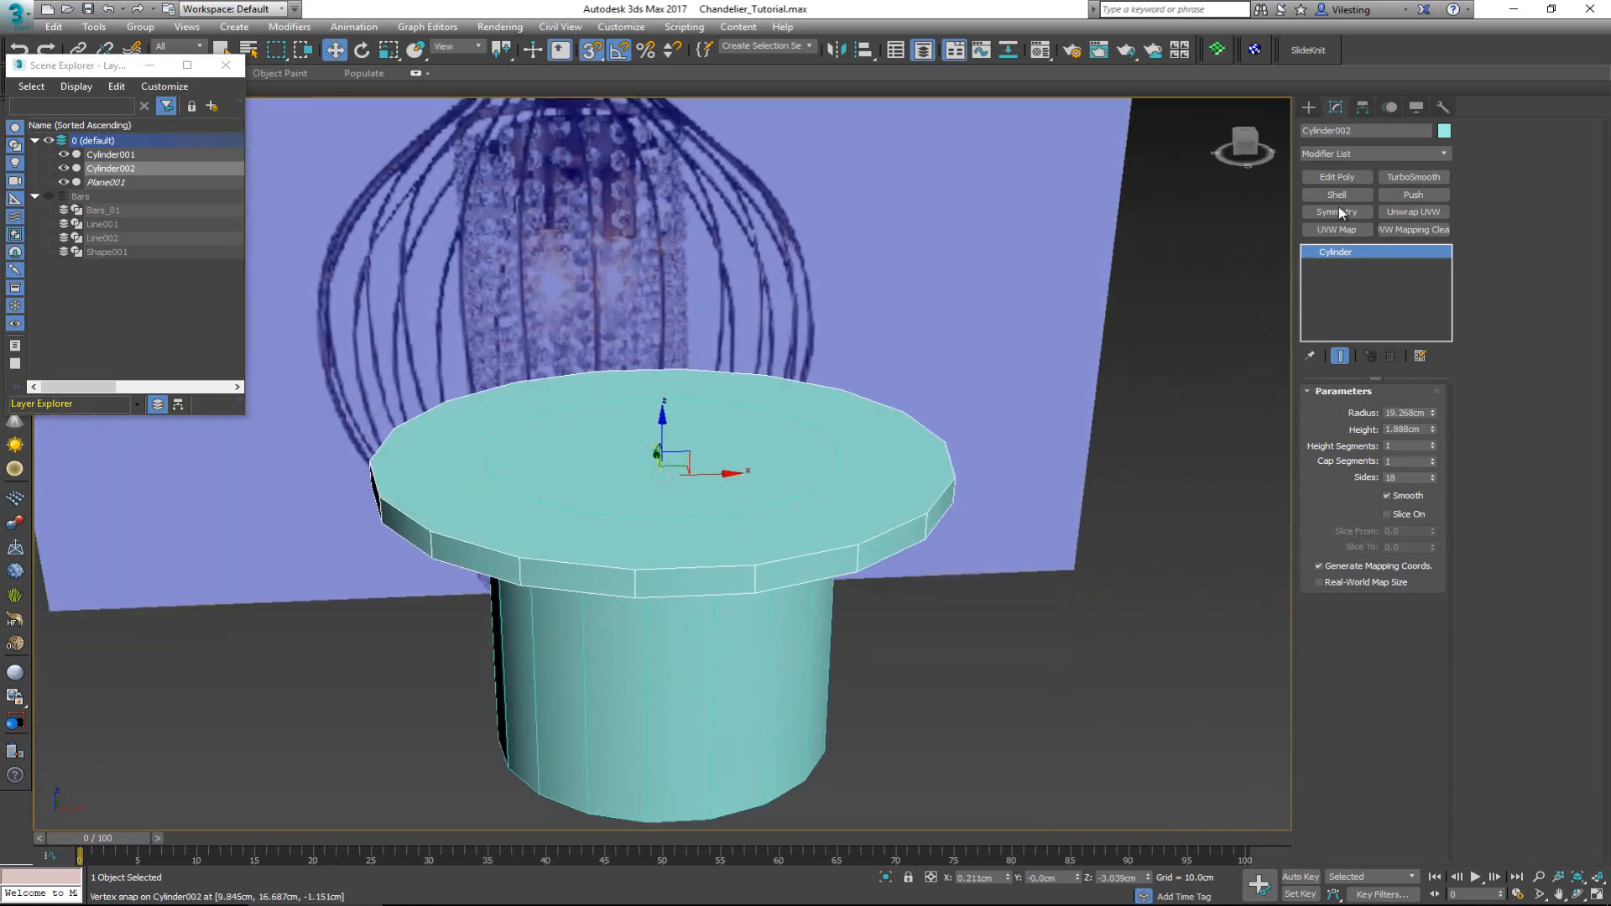
mouse_move(865, 388)
alt+middle_down()
mouse_move(834, 399)
mouse_move(834, 445)
mouse_move(843, 389)
alt+middle_up()
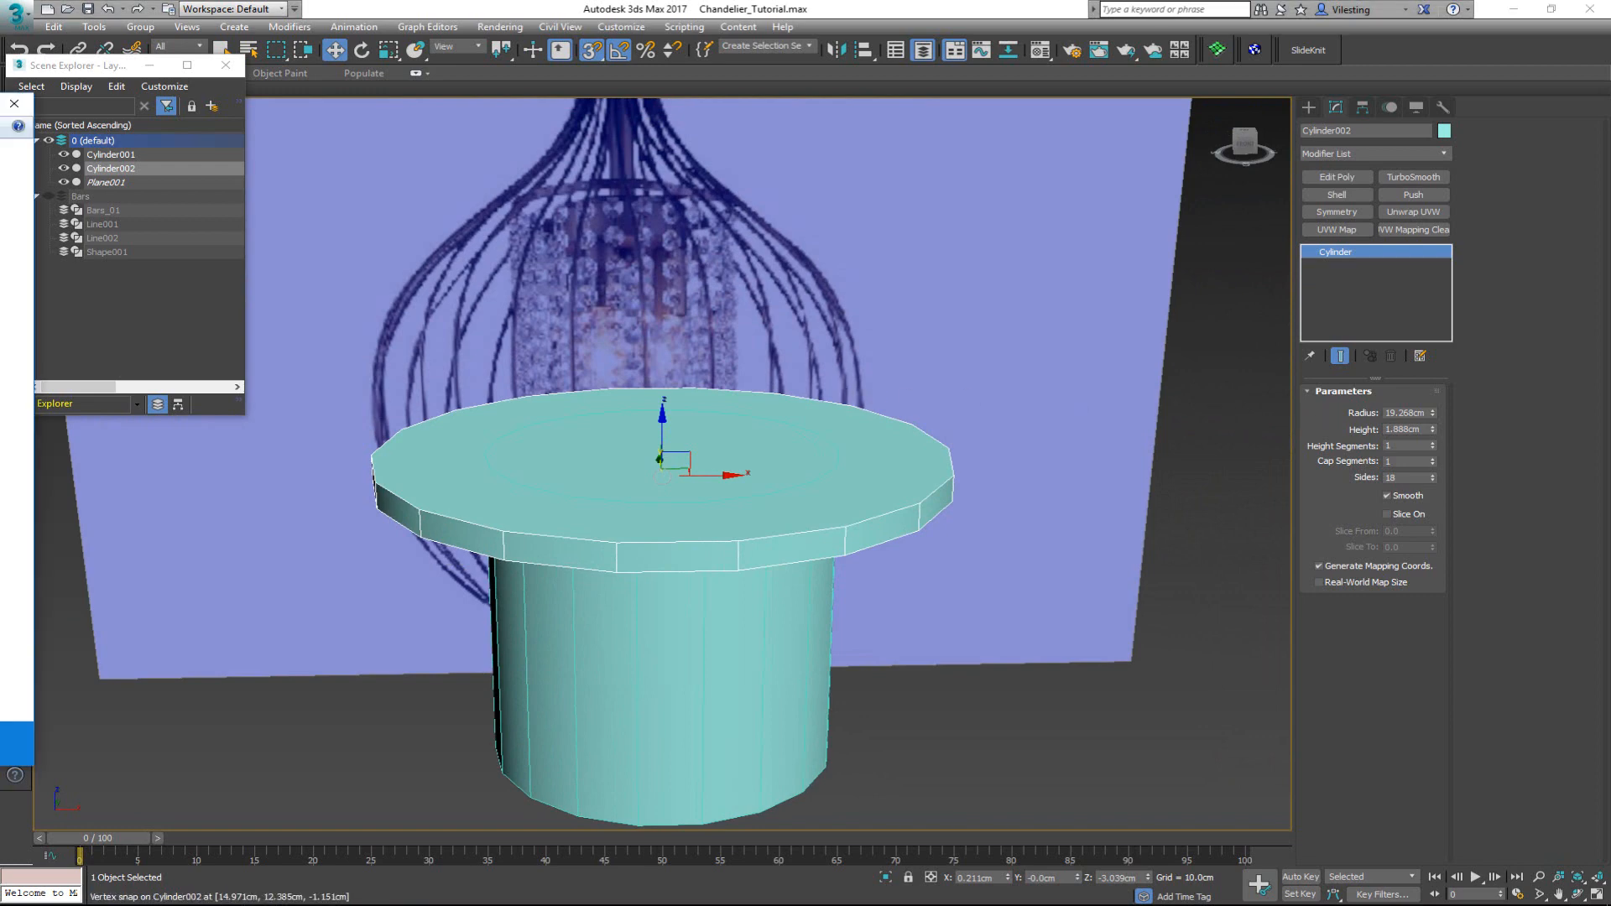
- Examine the ring holding the crystals and the rod above it in the Chandelier reference photo in Windows Photo Viewer
drag(0, 109, 954, 128)
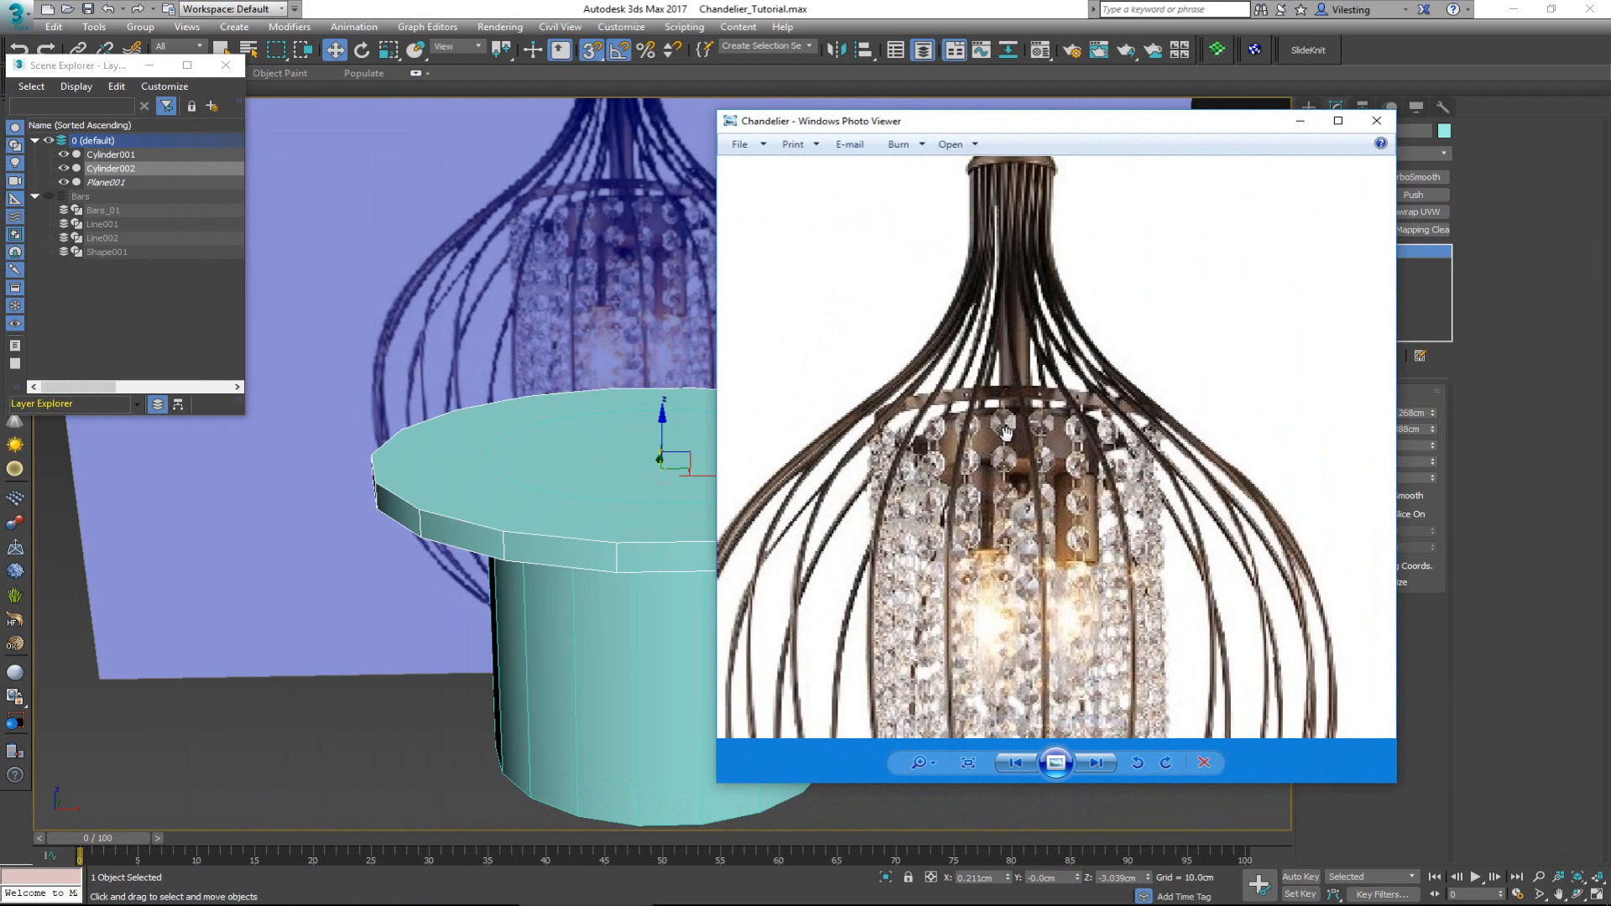
scroll(1027, 415, up, 5)
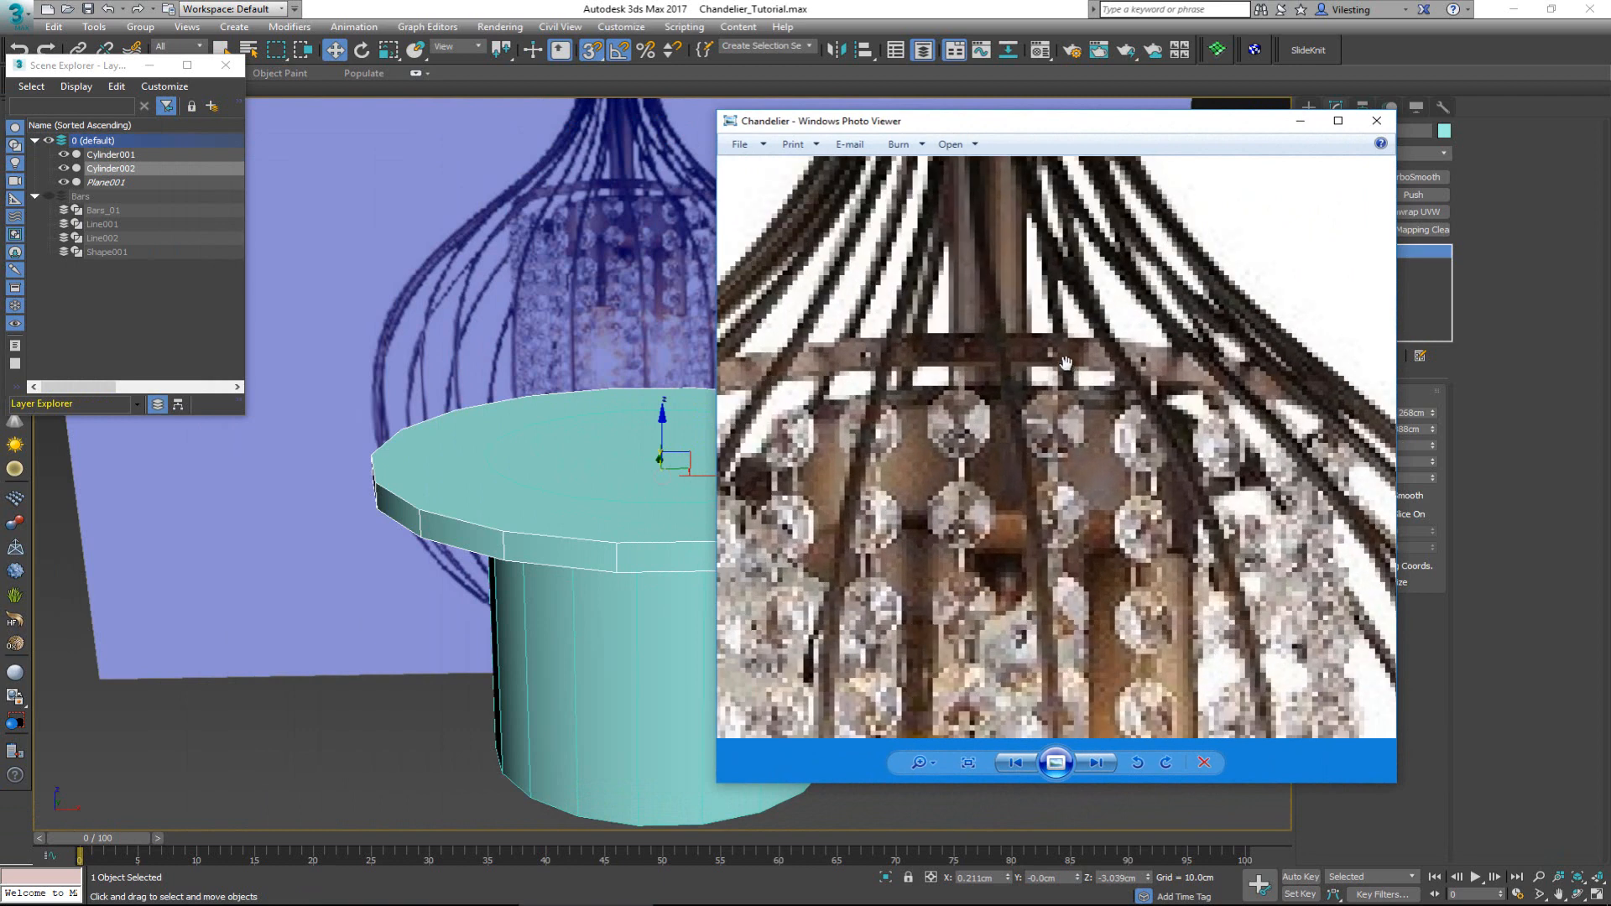
drag(1055, 384, 1133, 338)
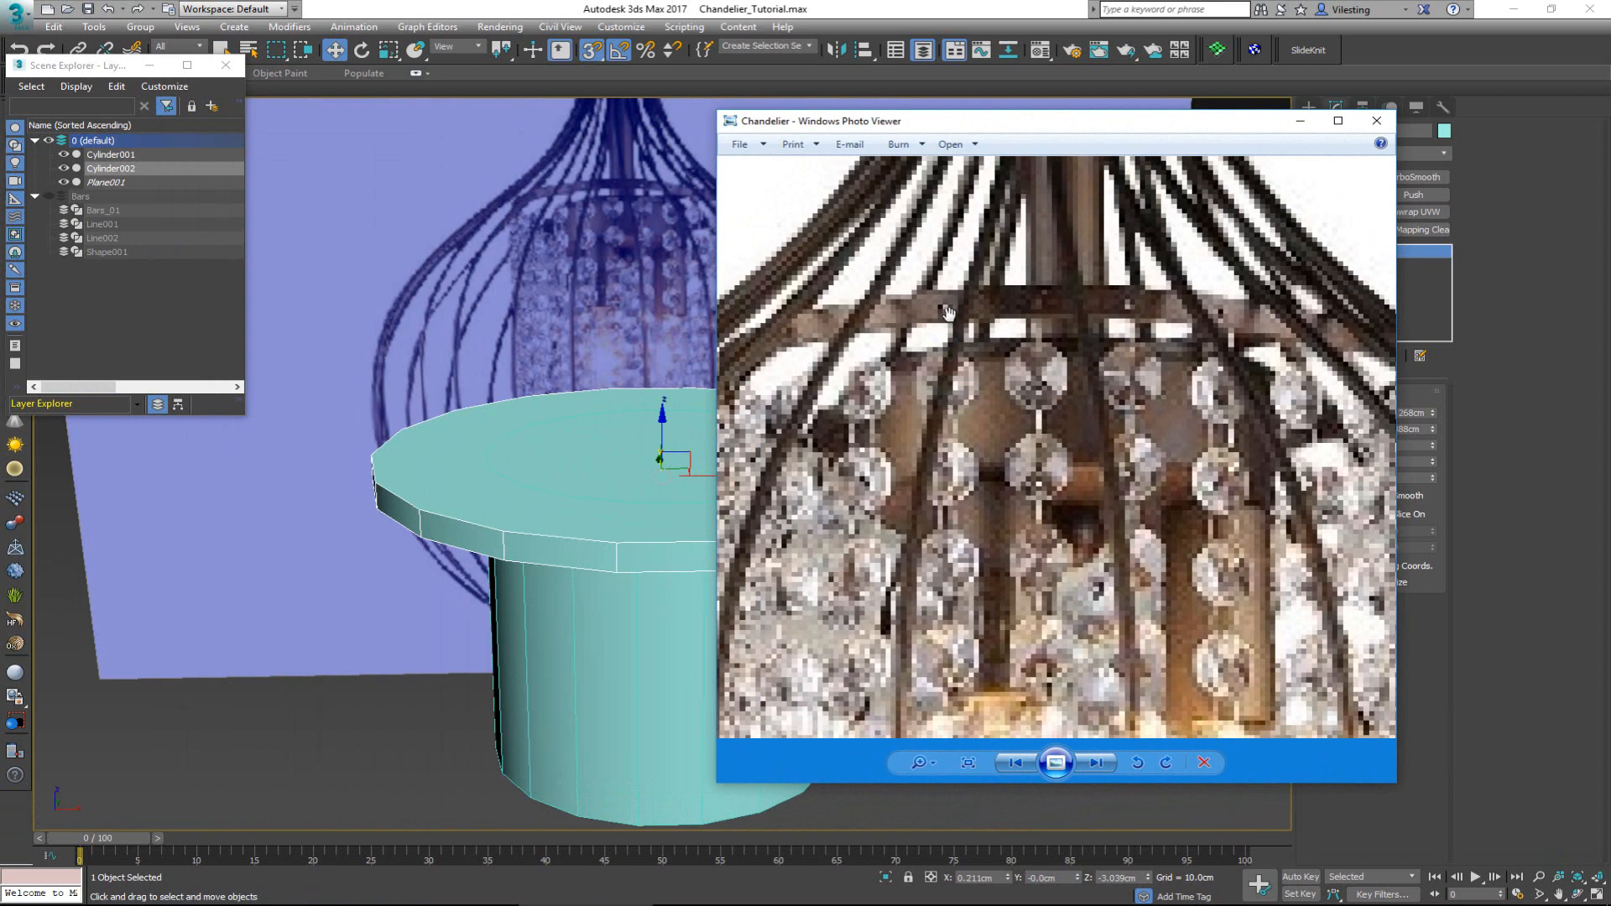
scroll(941, 319, down, 3)
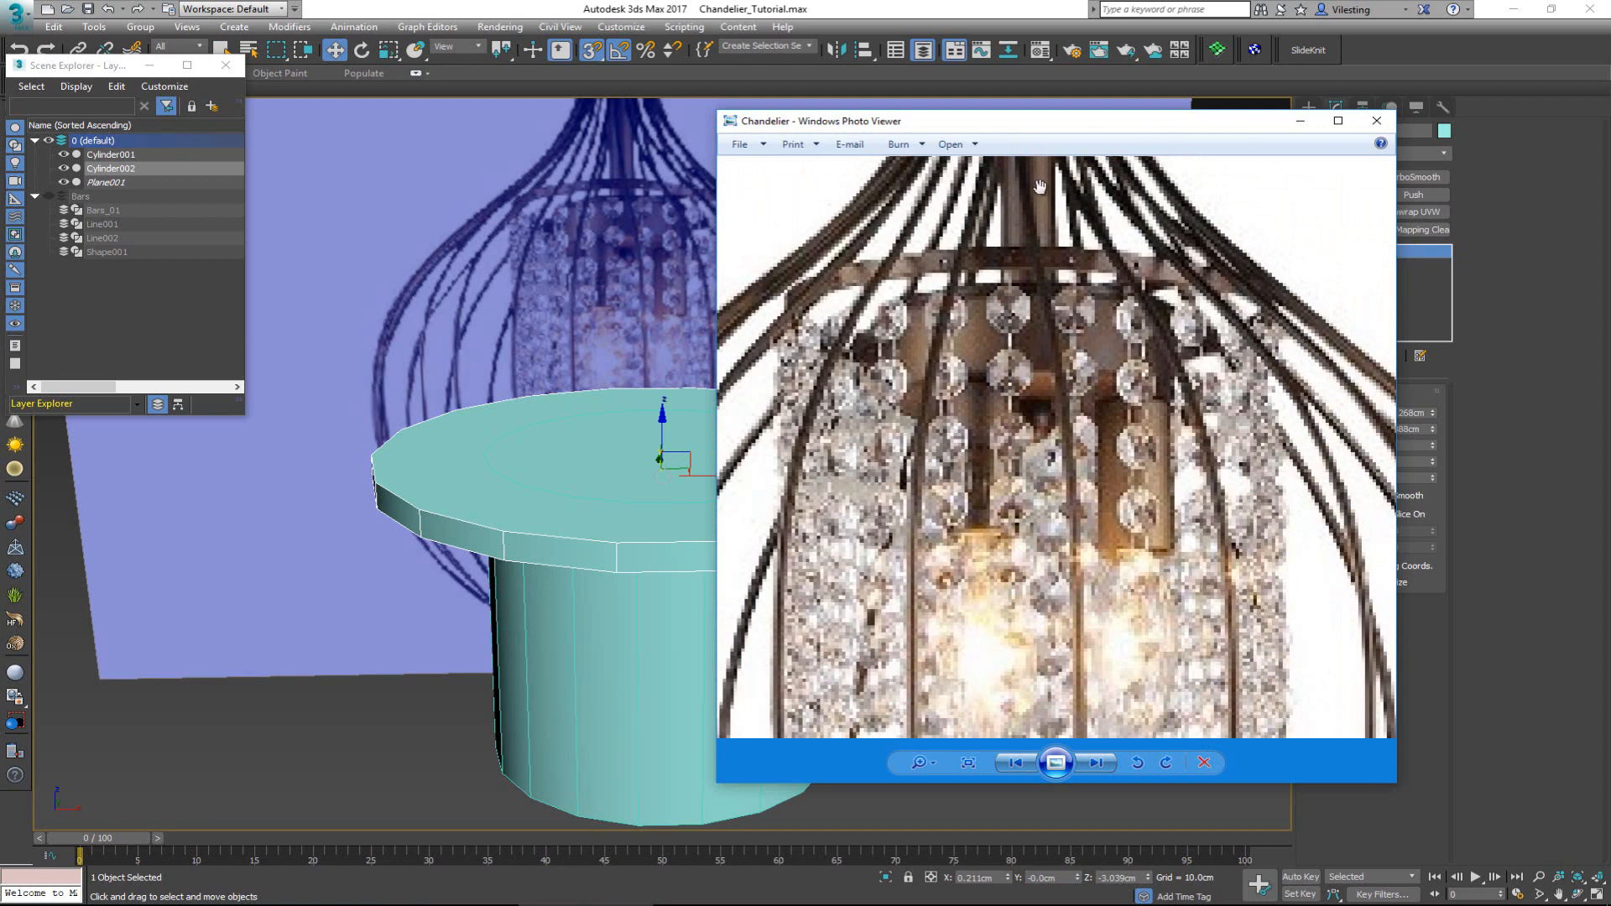
drag(1064, 124, 0, 126)
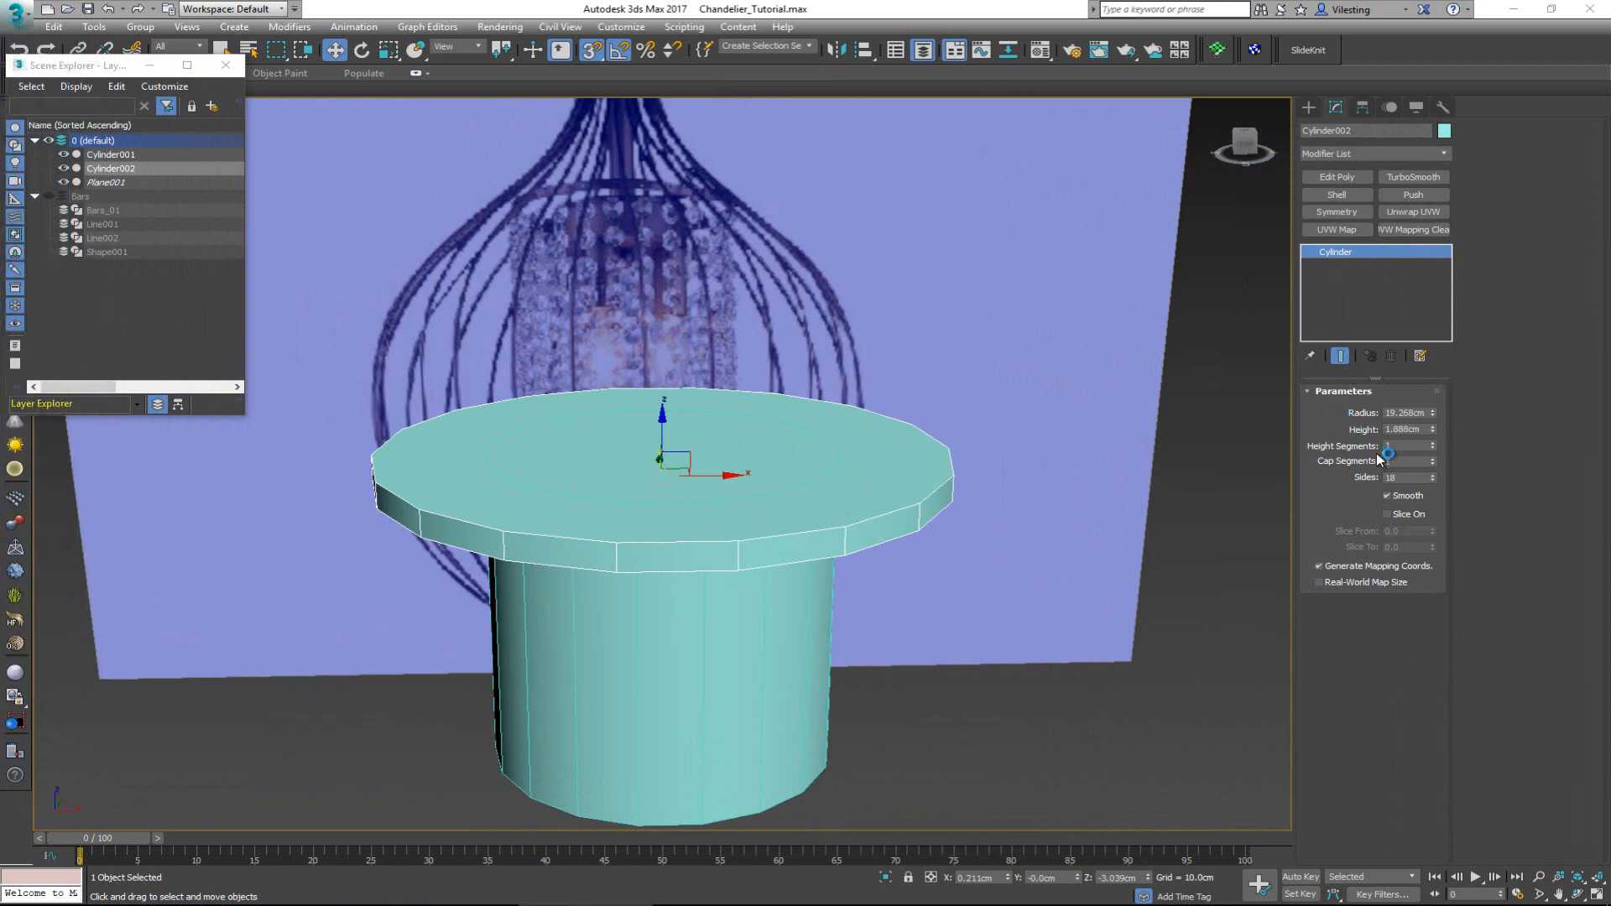
- Set the wide disc's sides to 24 and add an Edit Poly modifier to it
drag(1408, 476, 1379, 476)
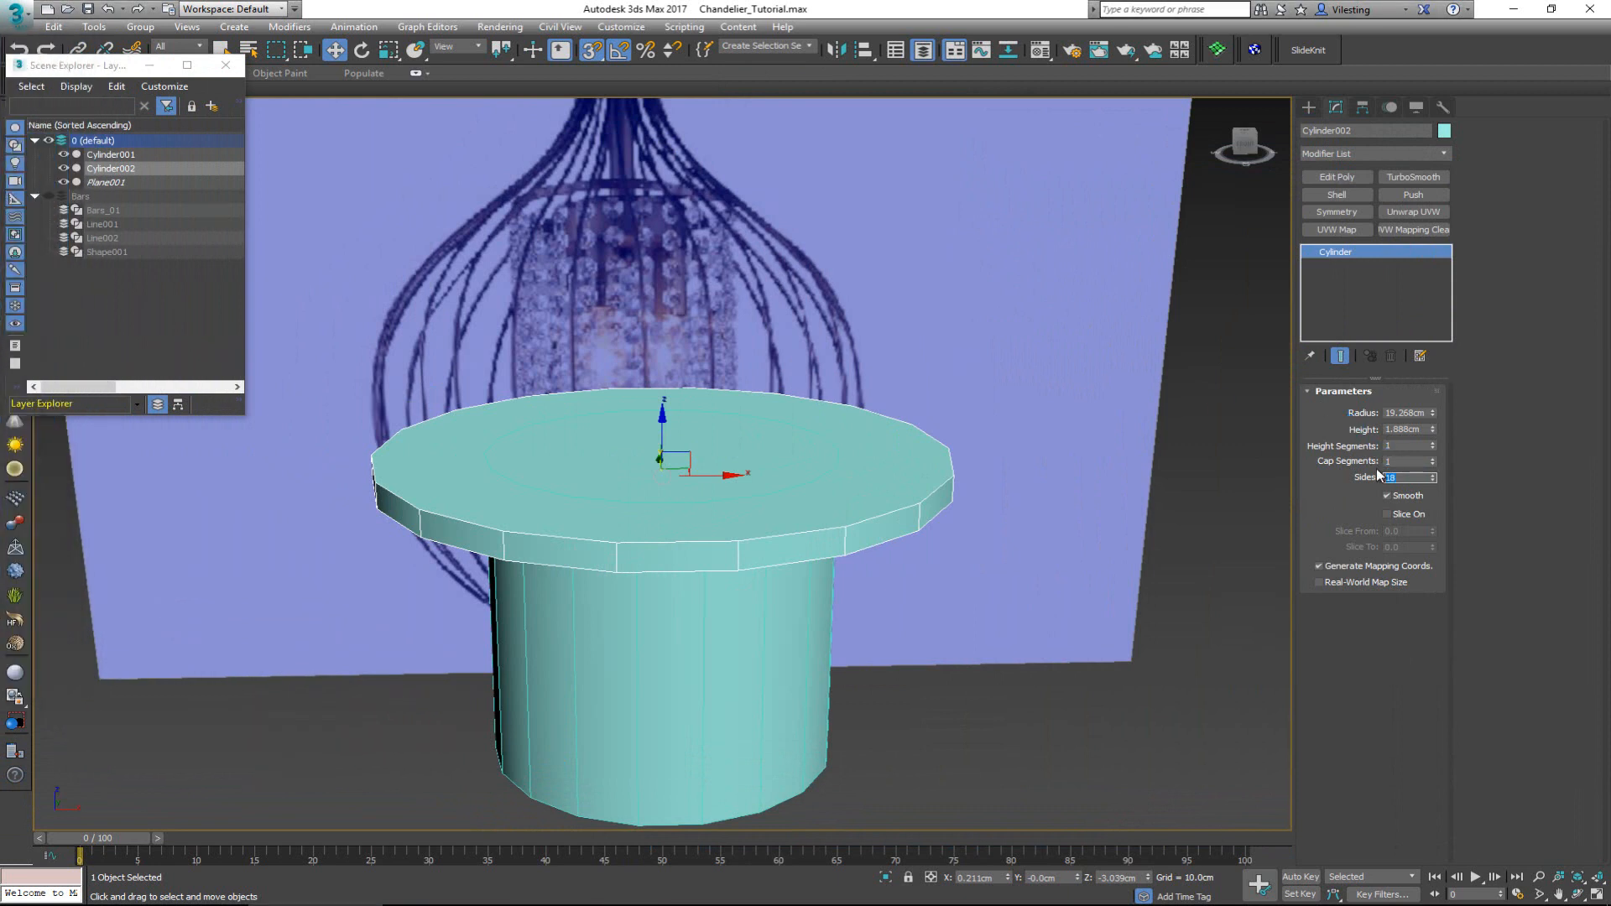
key(Return)
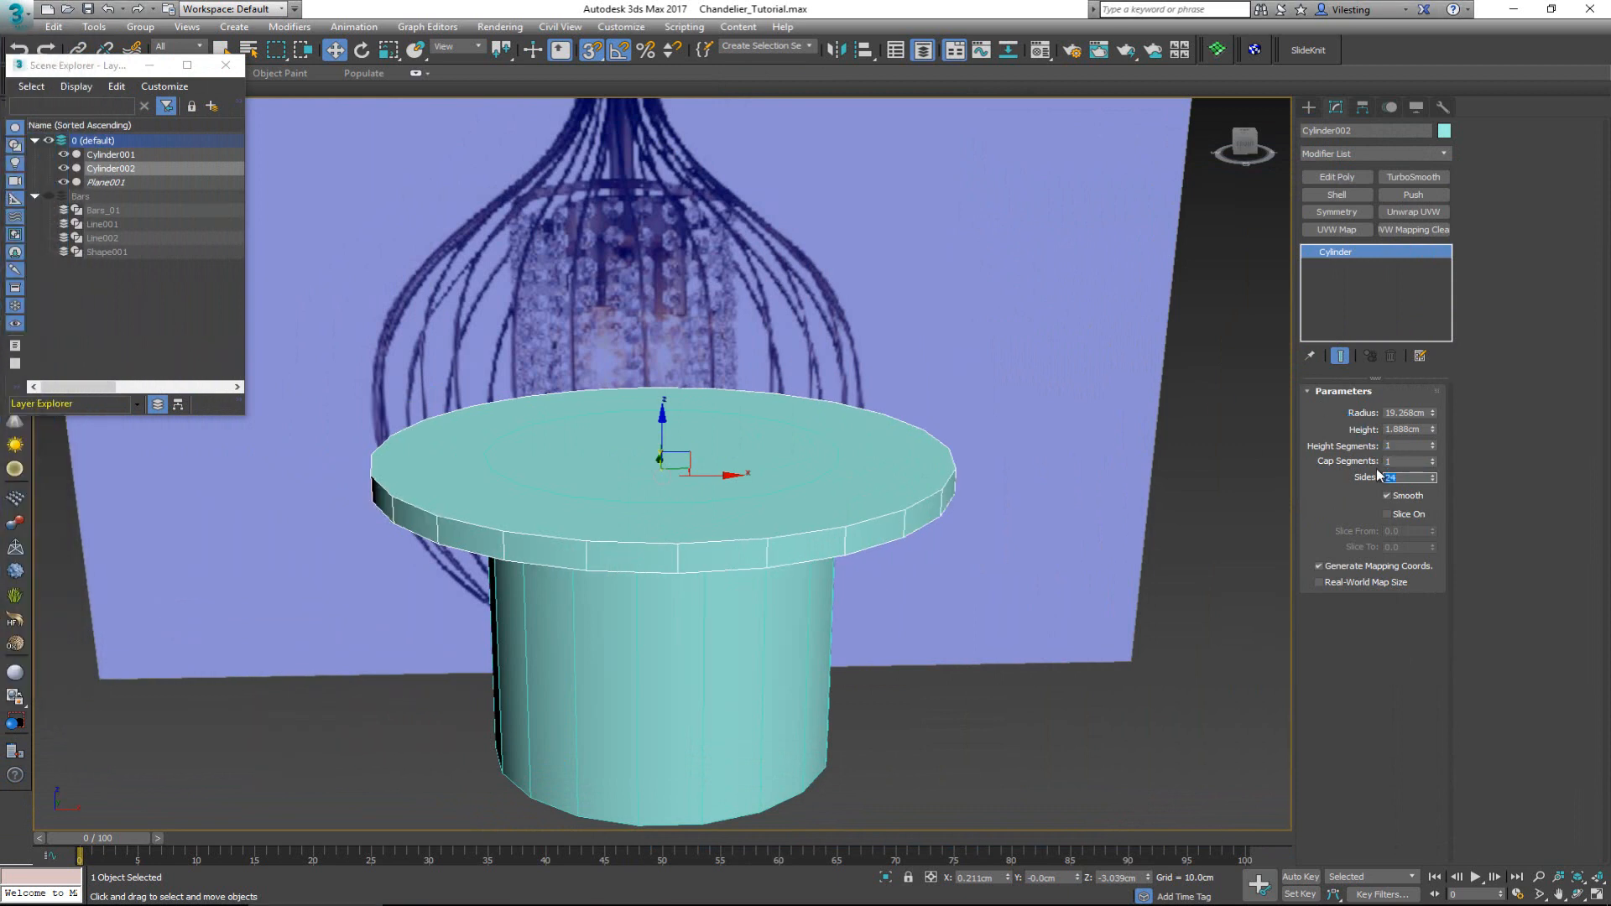
click(1354, 180)
- Select the disc's top and bottom cap polygons and turn snapping off
key(4)
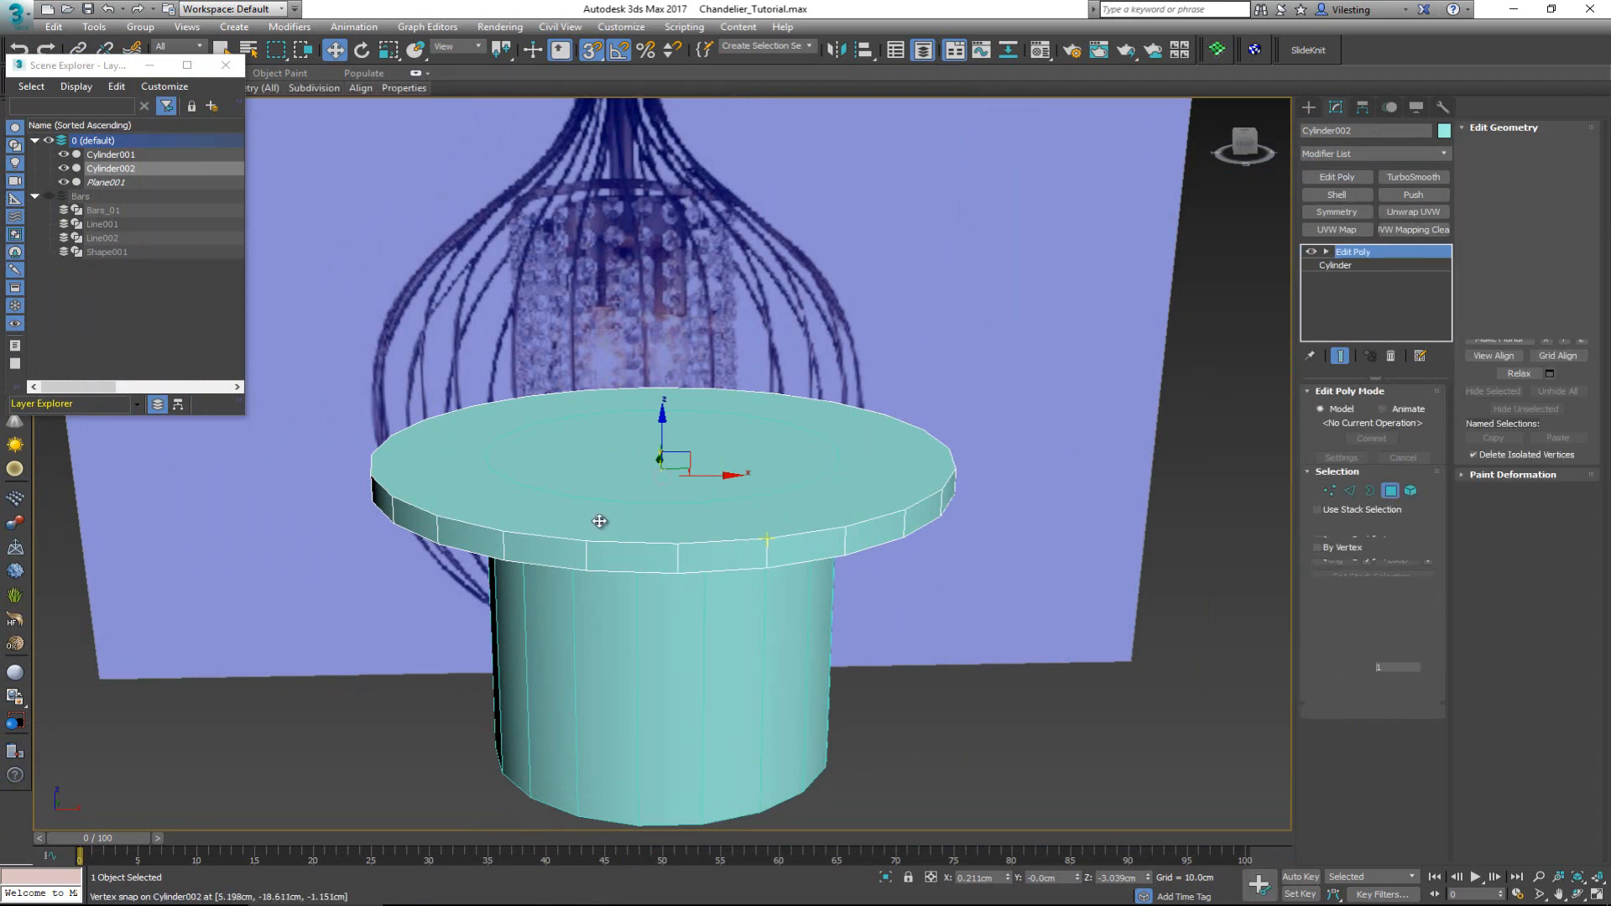
click(599, 521)
alt+middle_drag(635, 550, 660, 495)
ctrl+click(688, 435)
key(s)
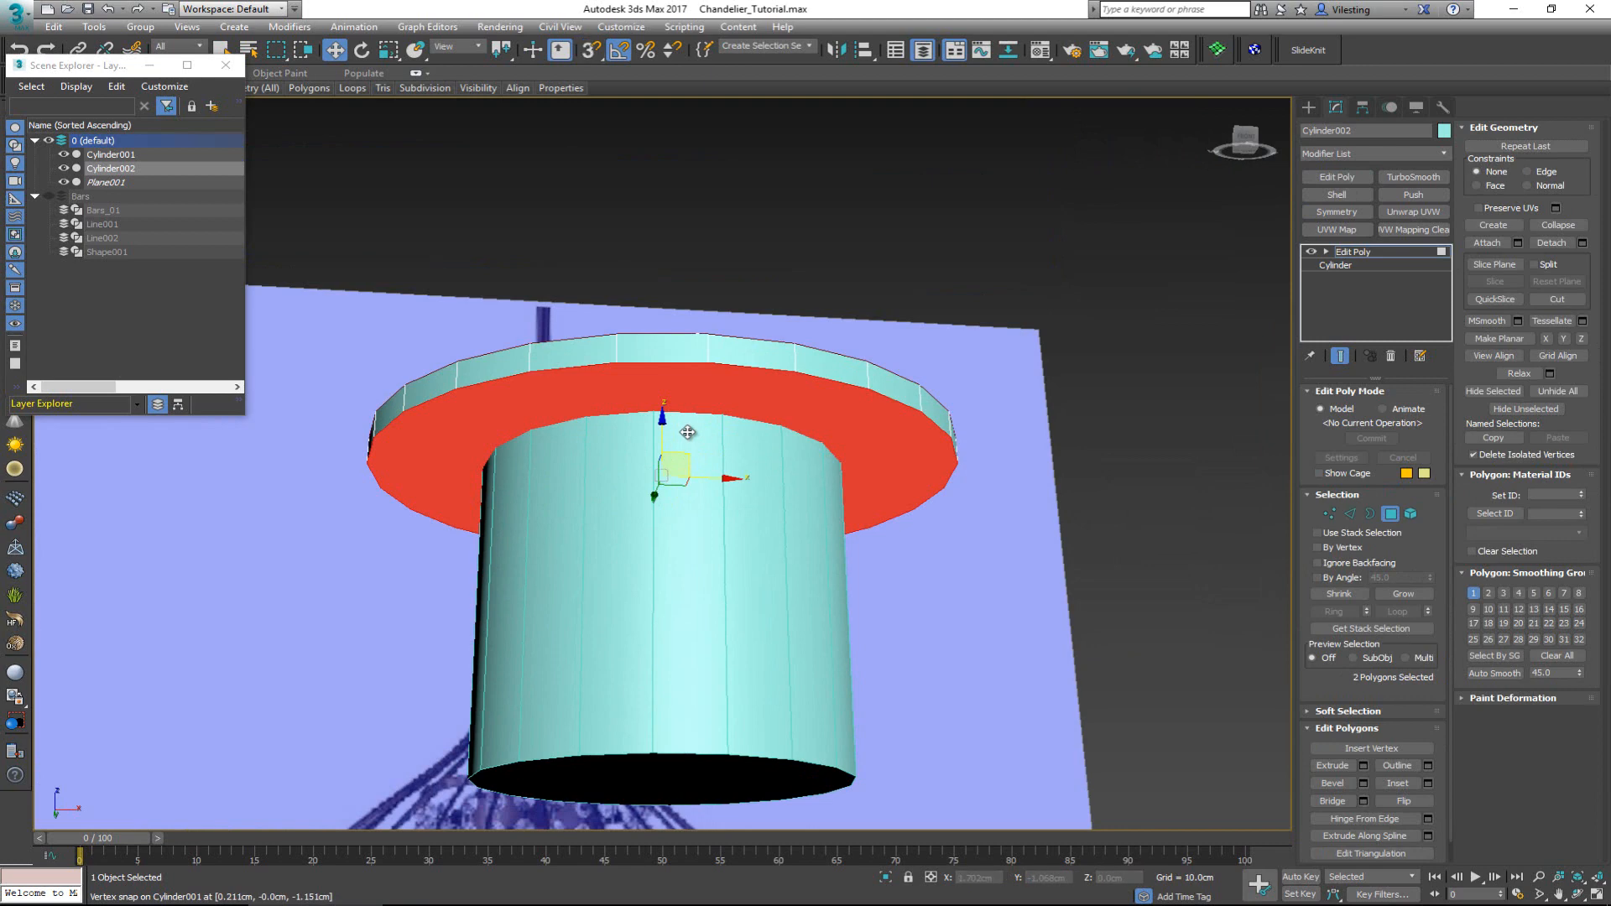
alt+middle_drag(687, 435, 703, 513)
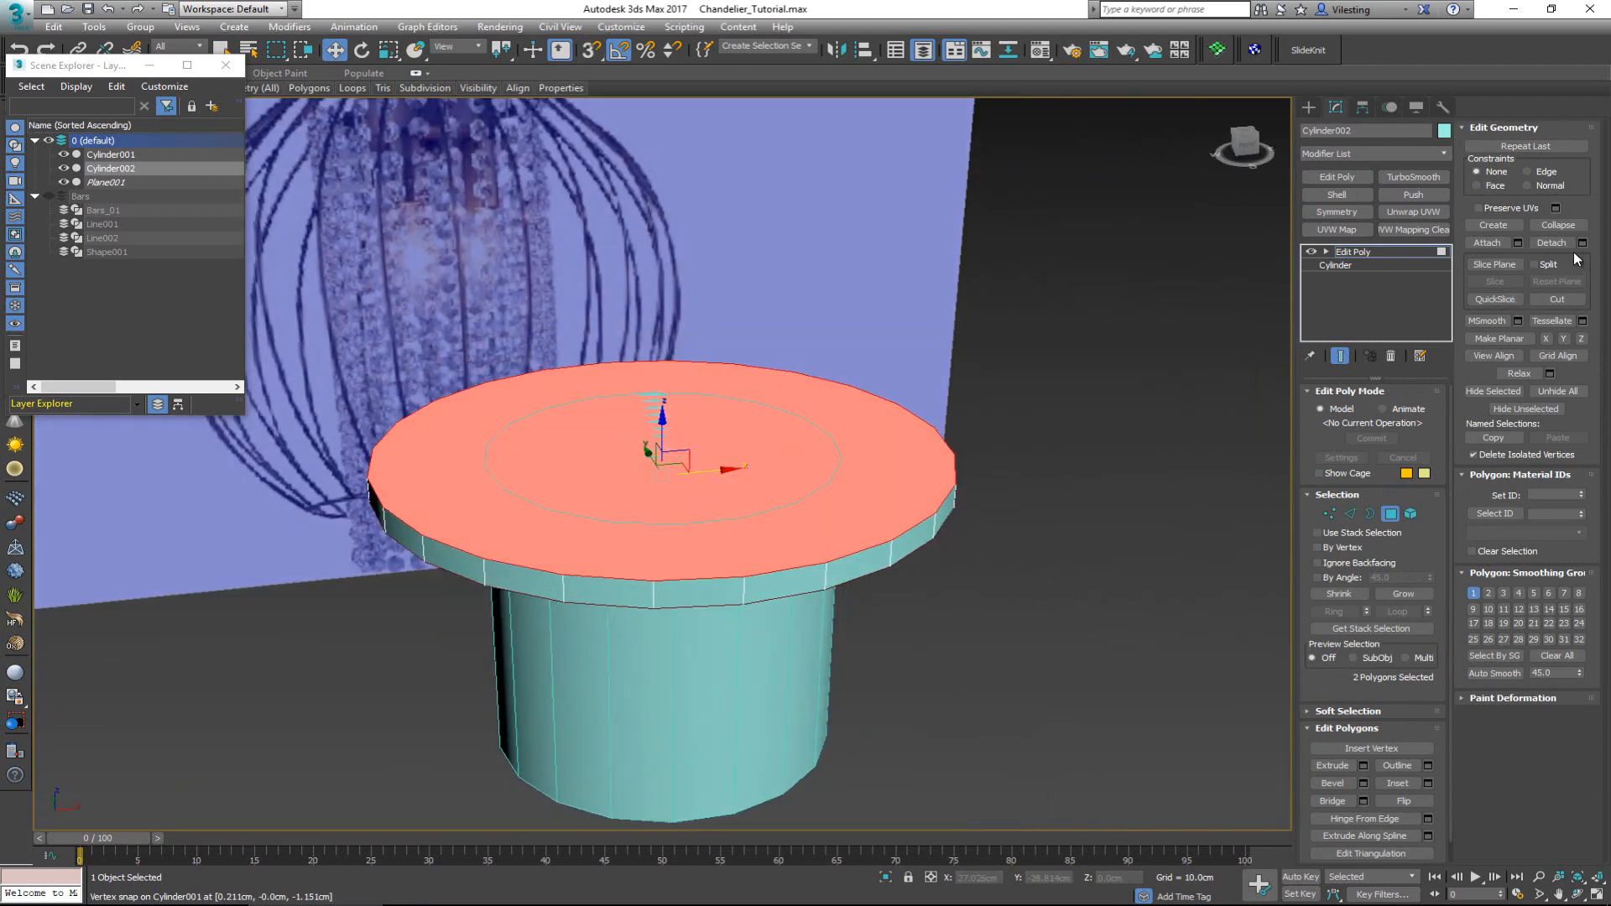
- Inset both caps by about 0.44 cm and bridge them into an open ring, then leave polygon editing and deselect it
click(1428, 784)
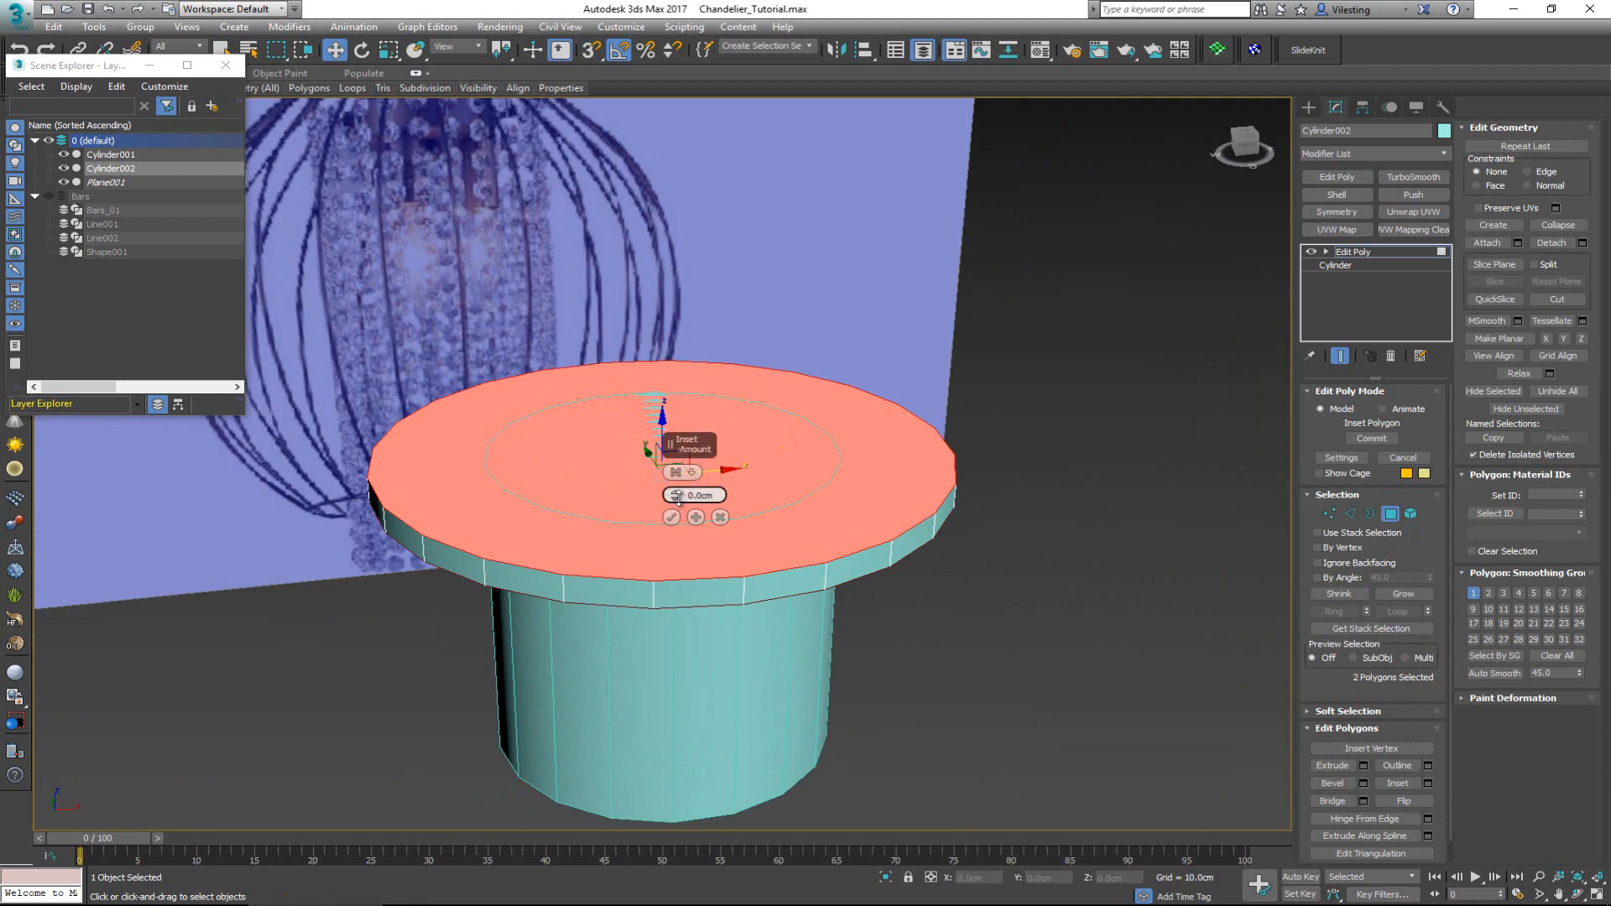
drag(676, 496, 675, 496)
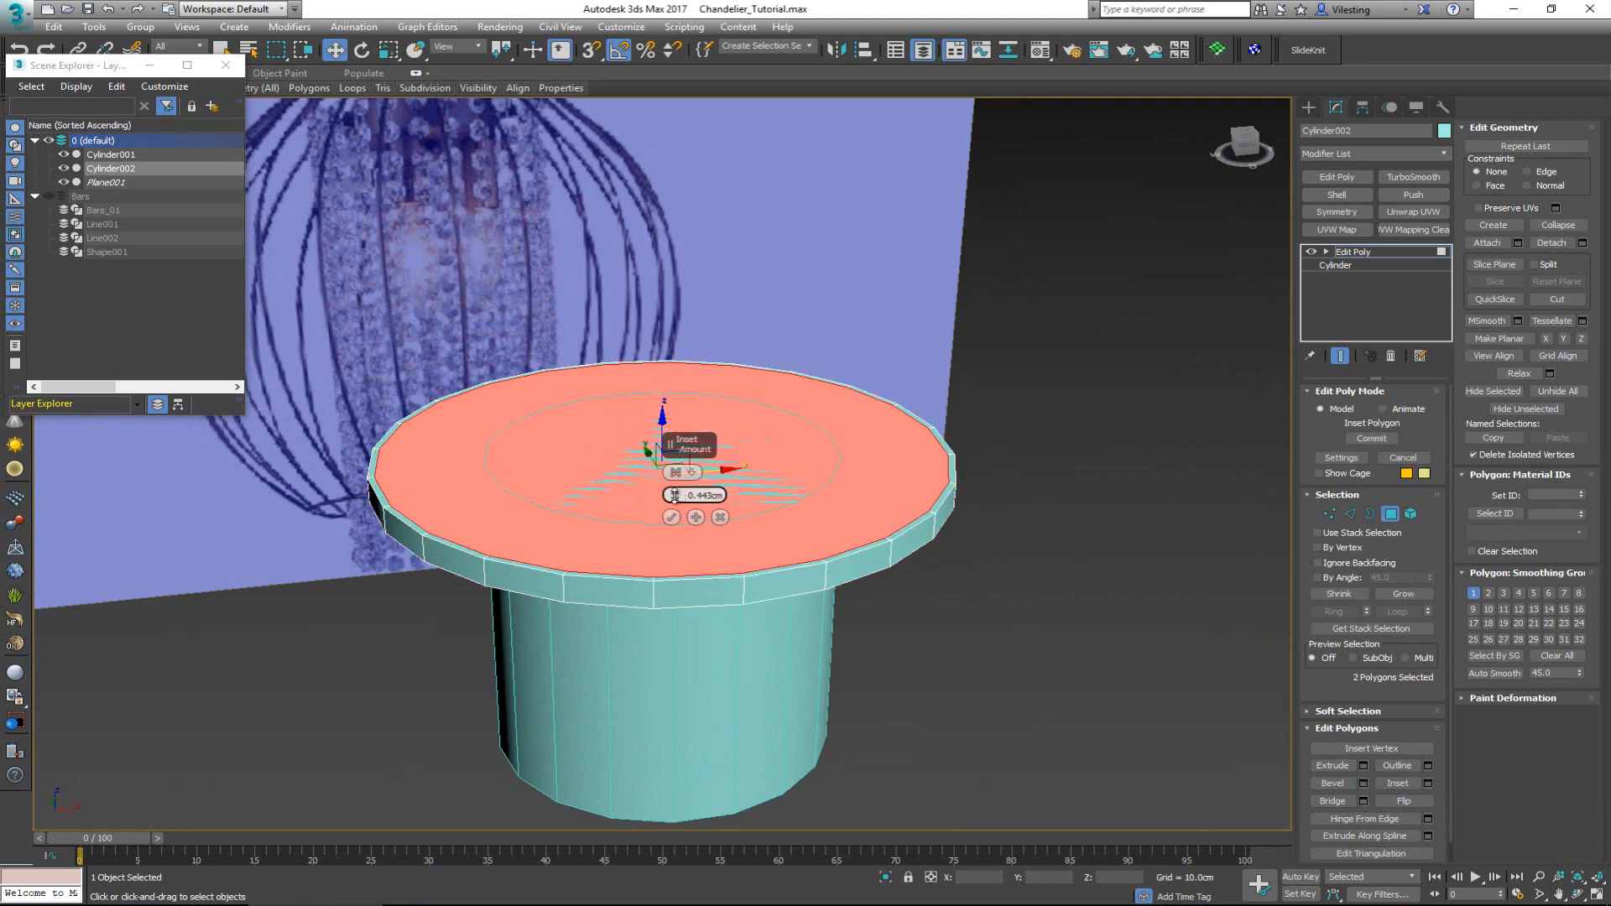
scroll(565, 541, up, 3)
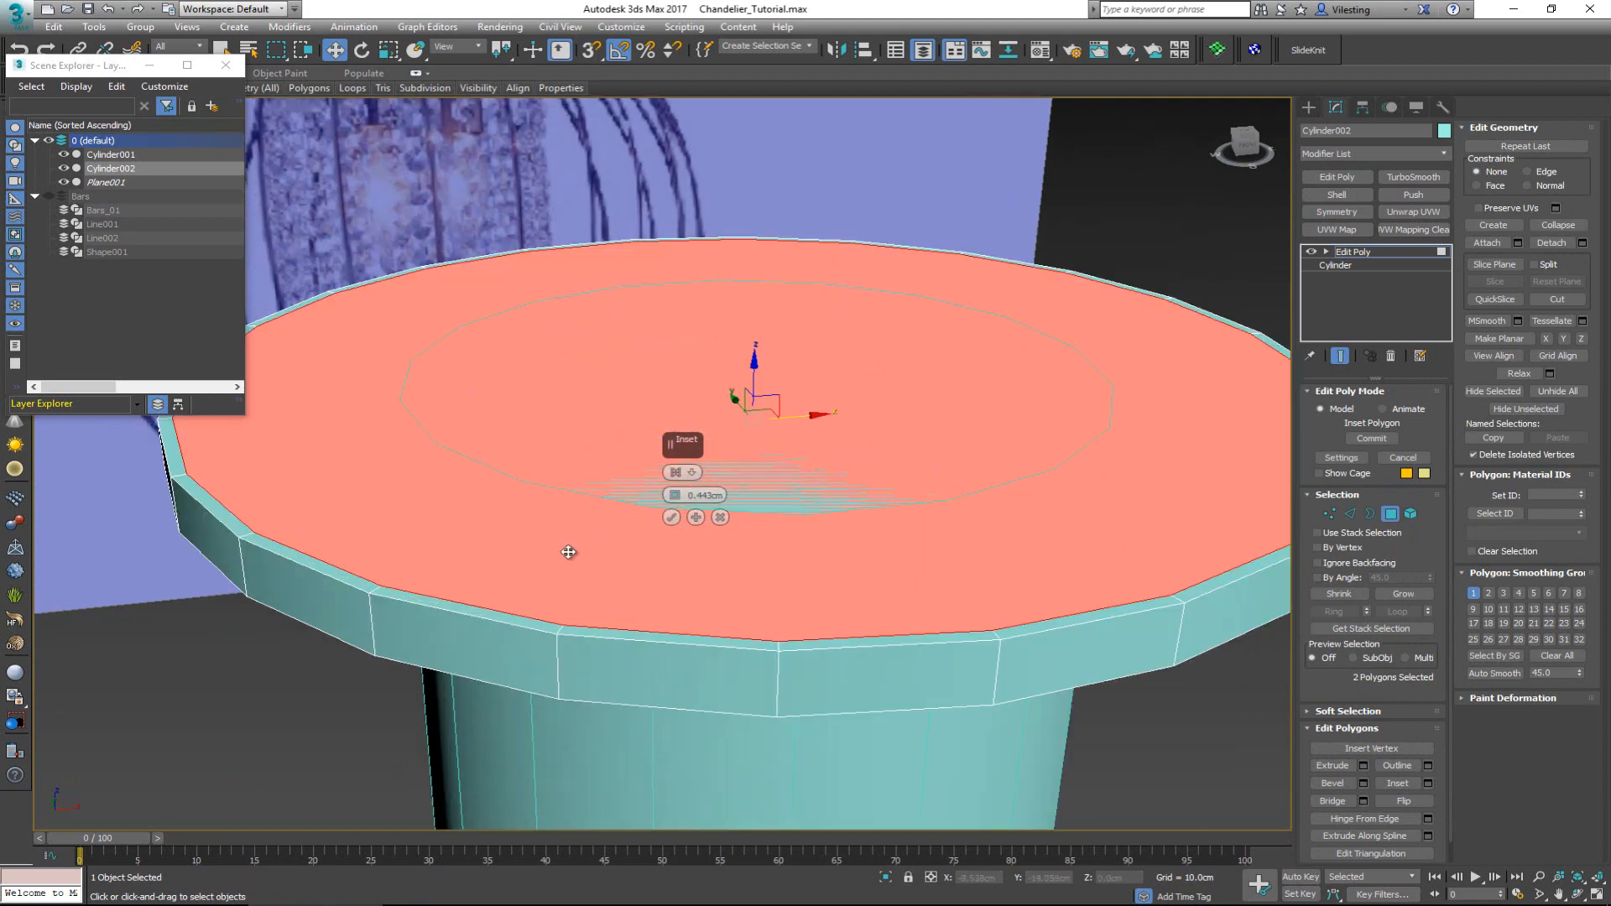
click(671, 518)
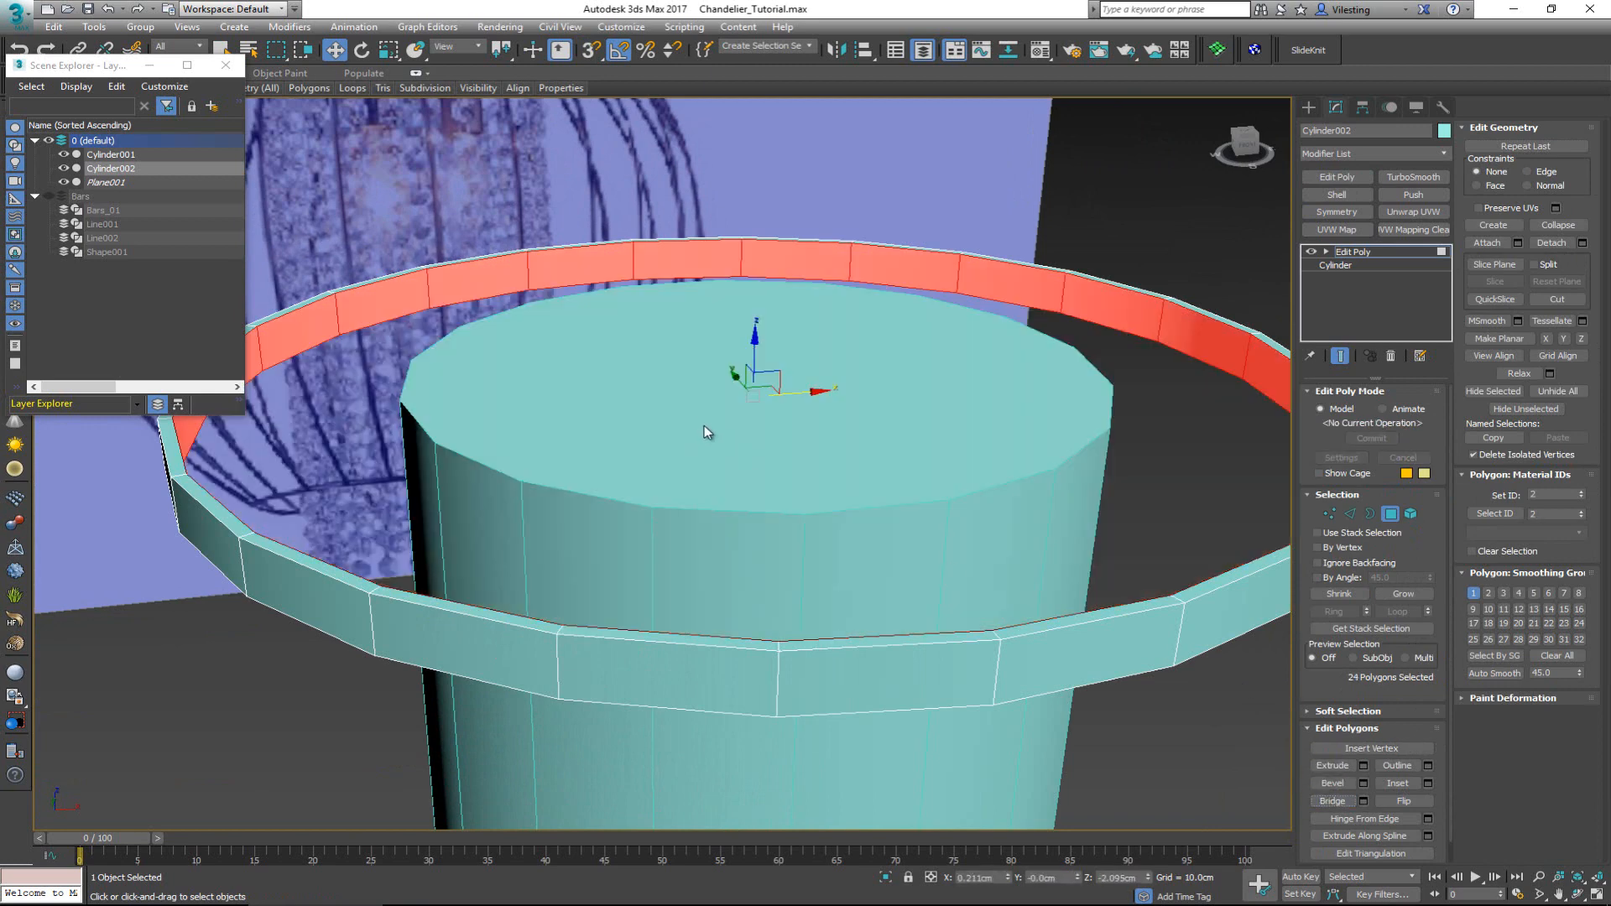
mouse_move(754, 413)
alt+middle_down()
mouse_move(728, 432)
mouse_move(730, 482)
mouse_move(767, 433)
alt+middle_up()
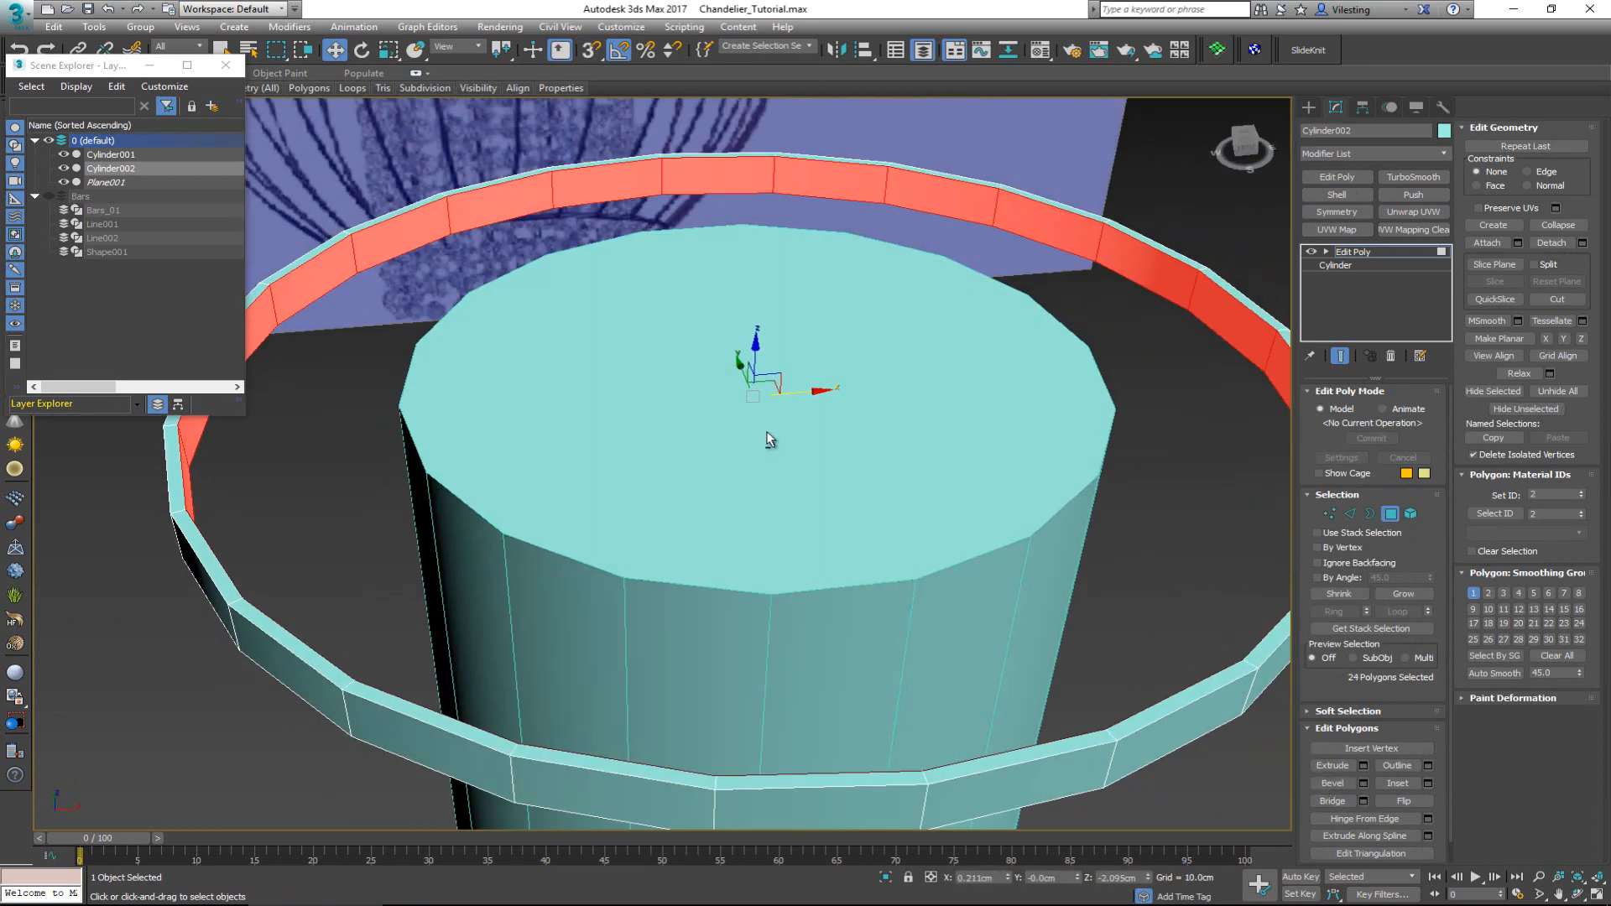
click(1391, 517)
click(1210, 496)
middle_drag(892, 390, 828, 445)
scroll(824, 441, down, 2)
alt+middle_drag(797, 375, 608, 391)
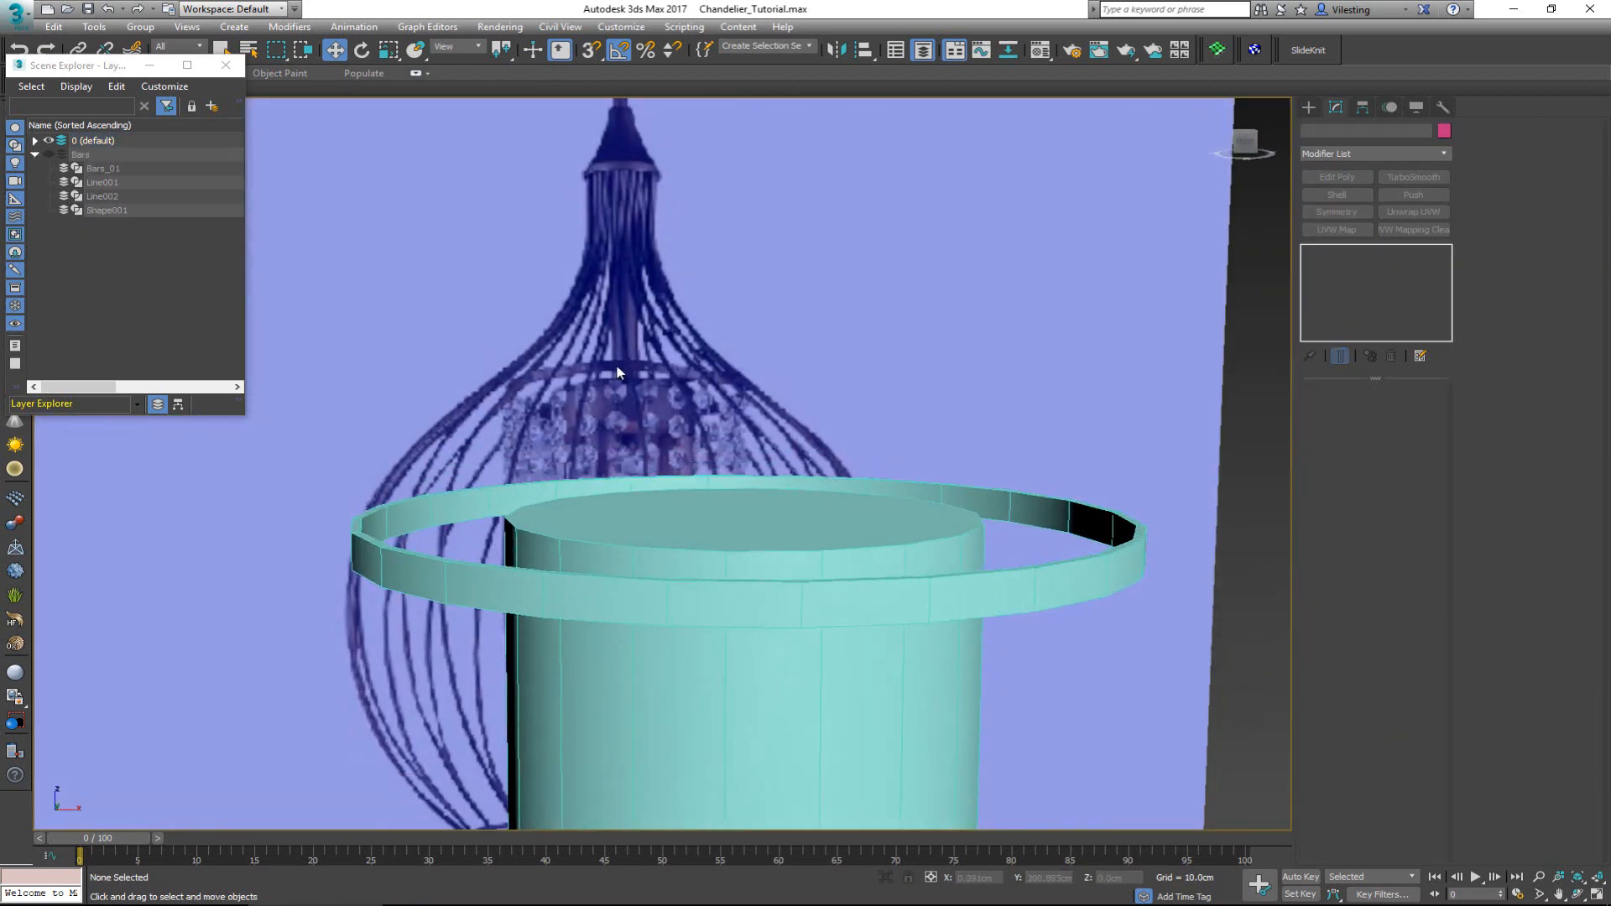
- Select the open ring around the central cylinder
click(865, 562)
alt+middle_drag(905, 585, 862, 546)
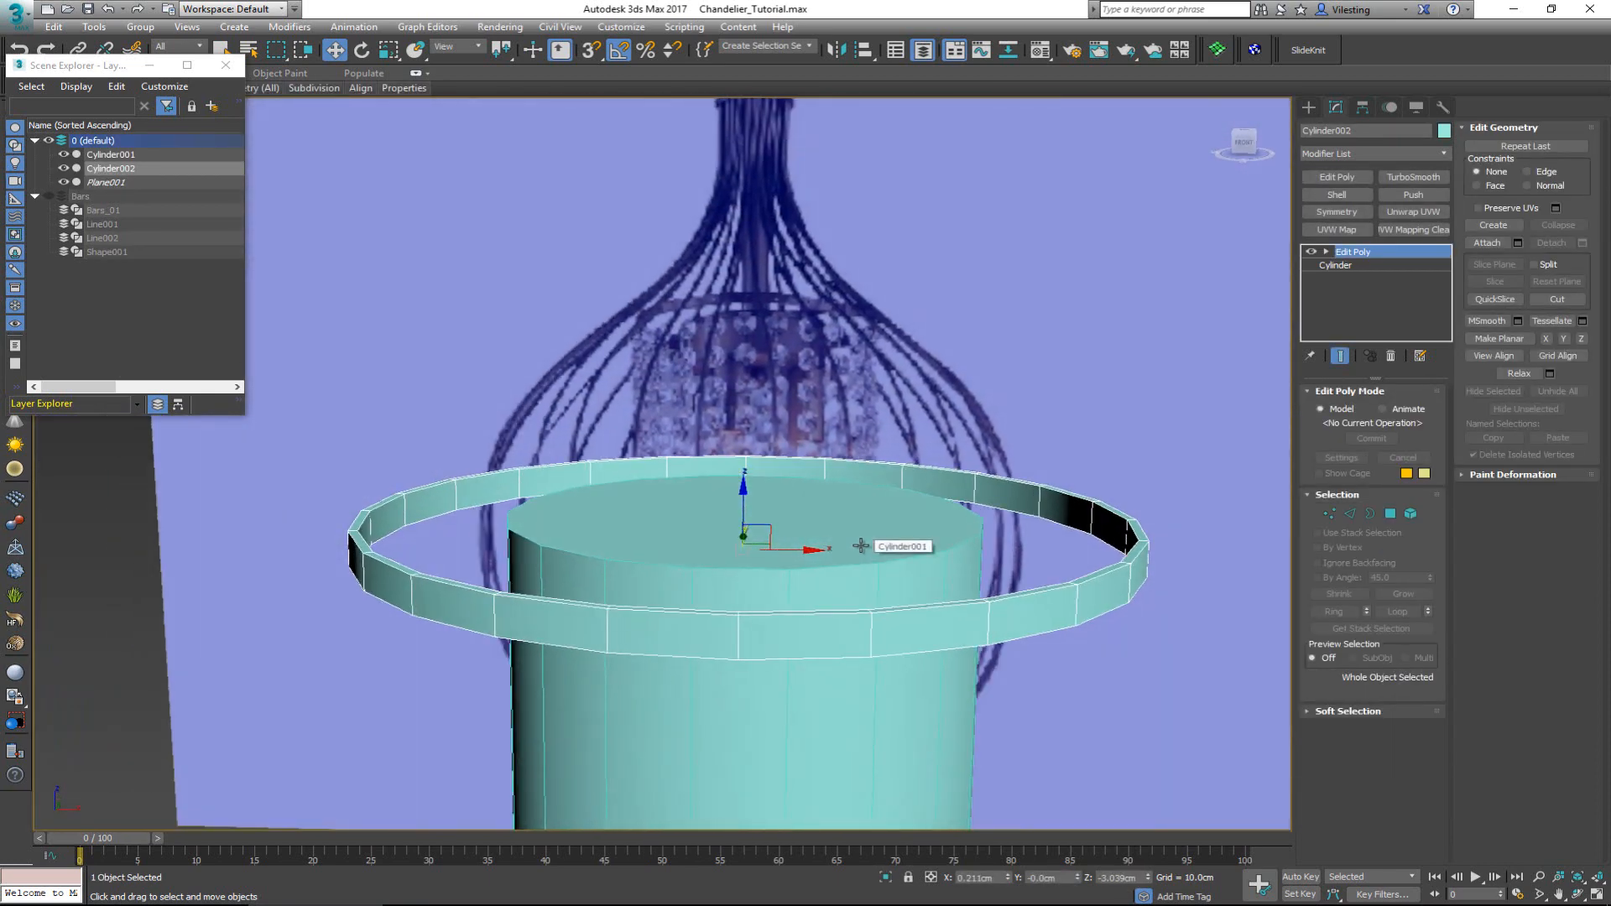
scroll(825, 428, down, 3)
scroll(824, 426, down, 2)
mouse_move(807, 434)
alt+middle_down()
mouse_move(824, 446)
mouse_move(810, 442)
alt+middle_up()
scroll(787, 470, up, 2)
scroll(787, 470, up, 2)
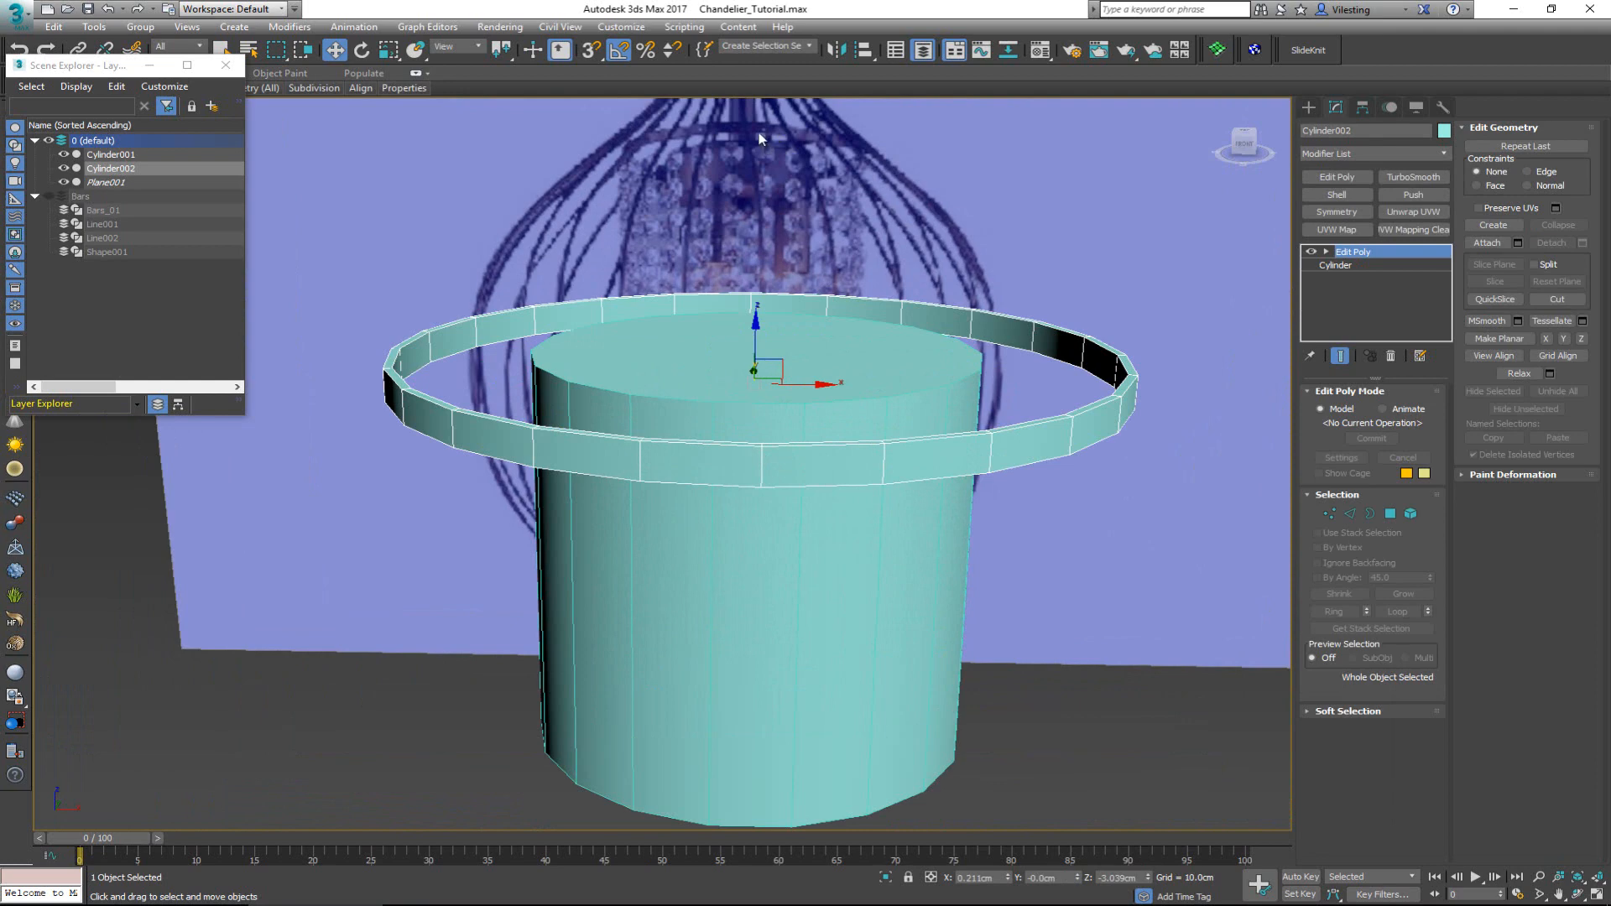
middle_drag(756, 130, 760, 186)
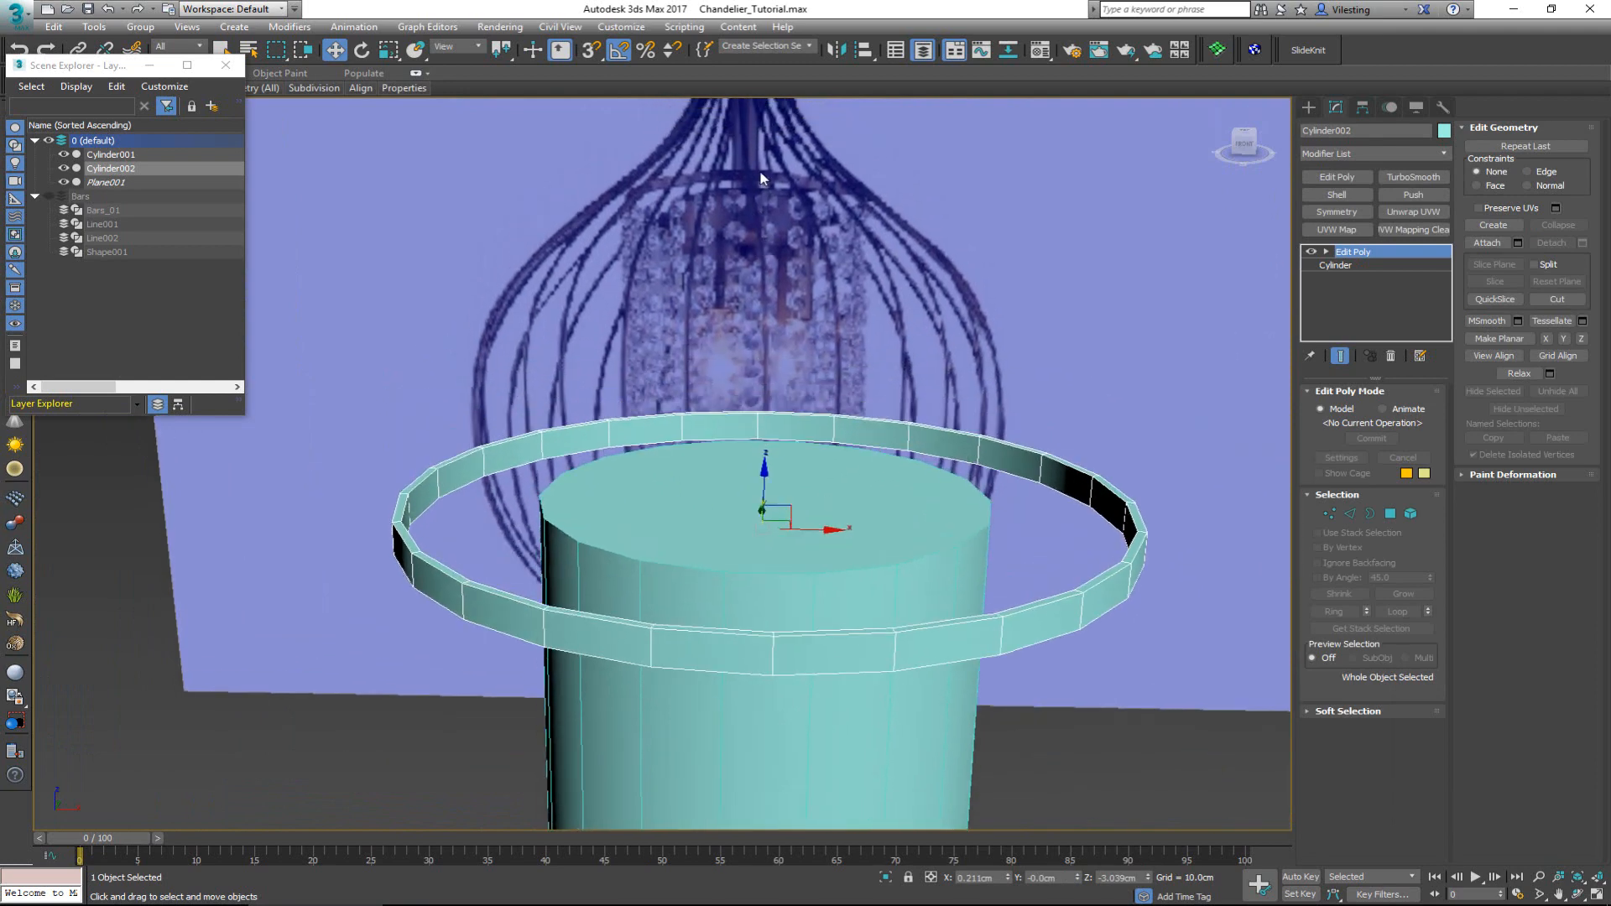
- Check the perforated ring above the crystals in the Chandelier photo in Windows Photo Viewer, viewing the whole lamp and close up
key(alt)
key(alt+Tab)
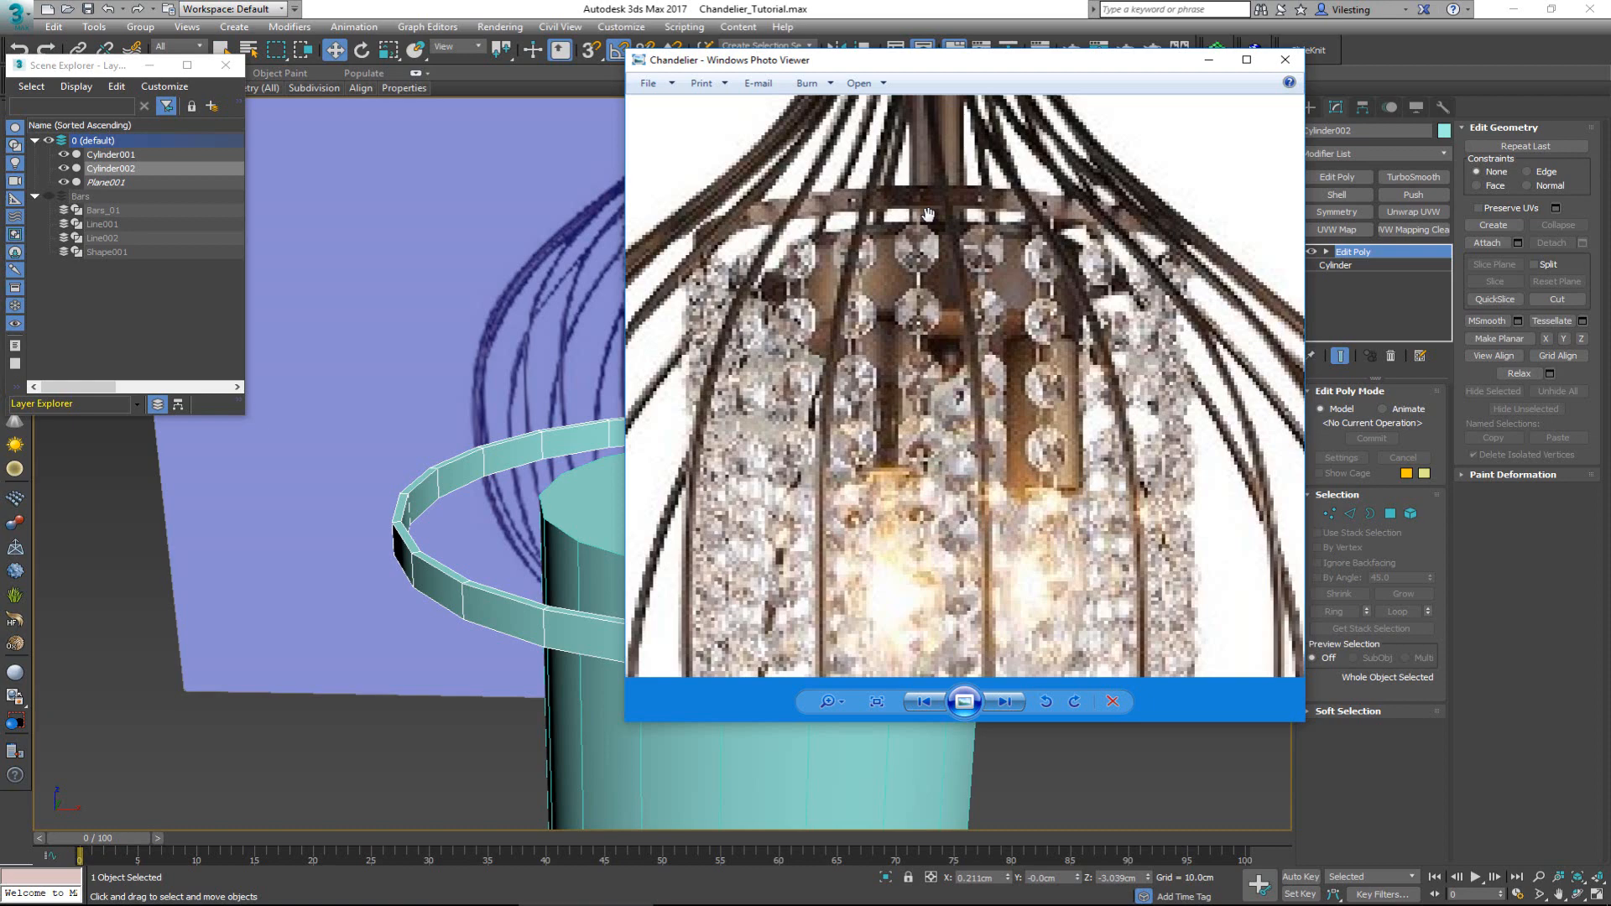
scroll(928, 214, down, 5)
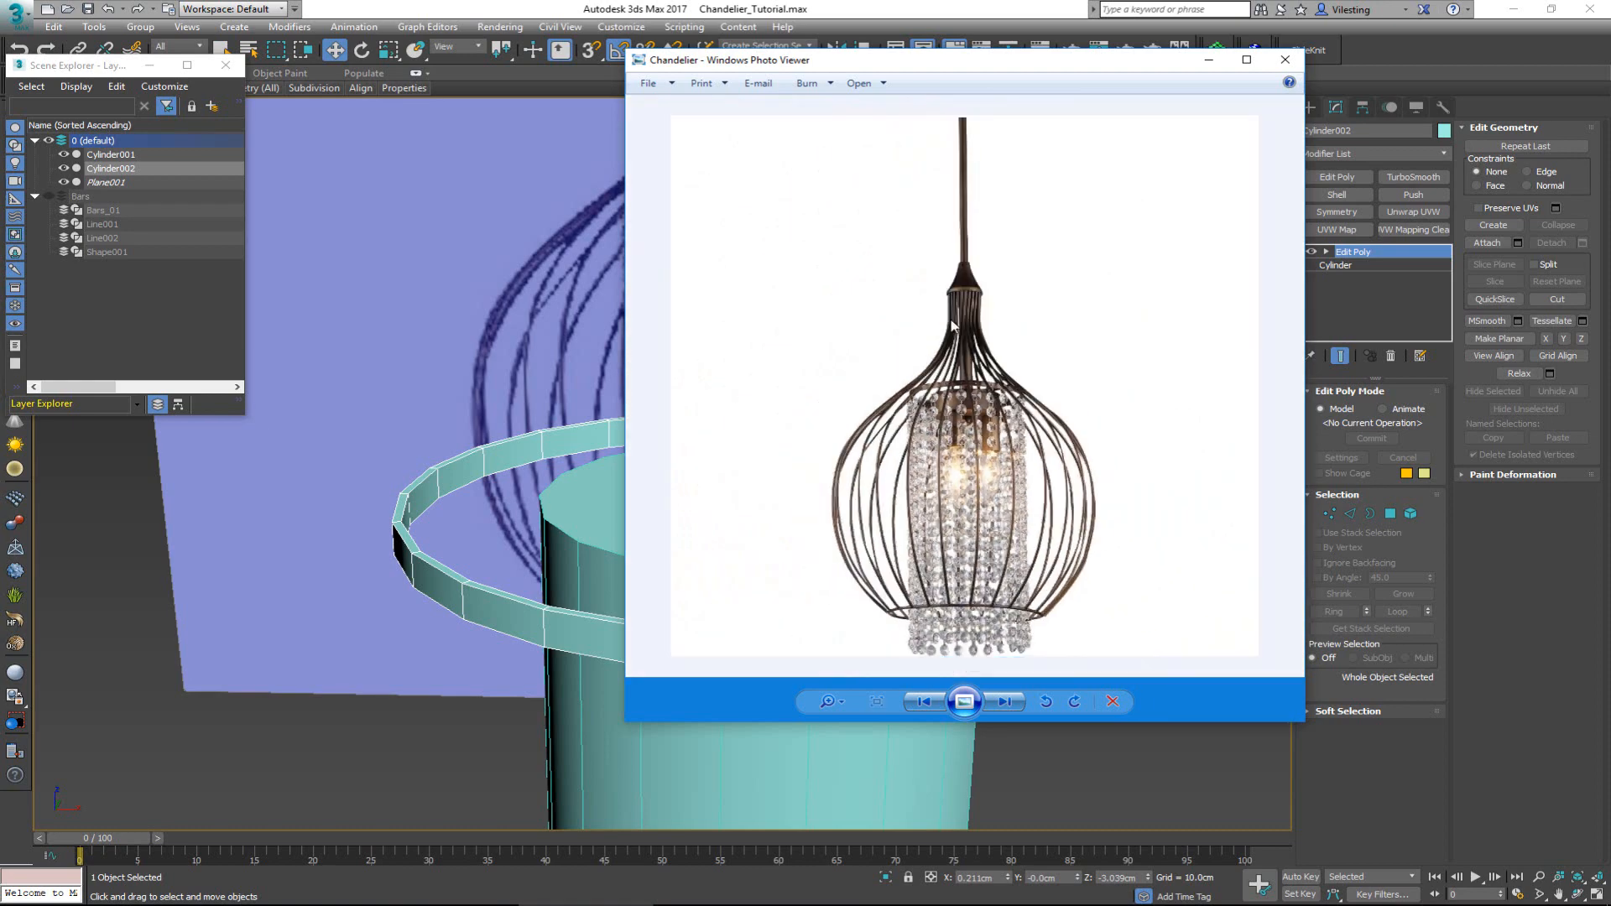
scroll(965, 390, up, 4)
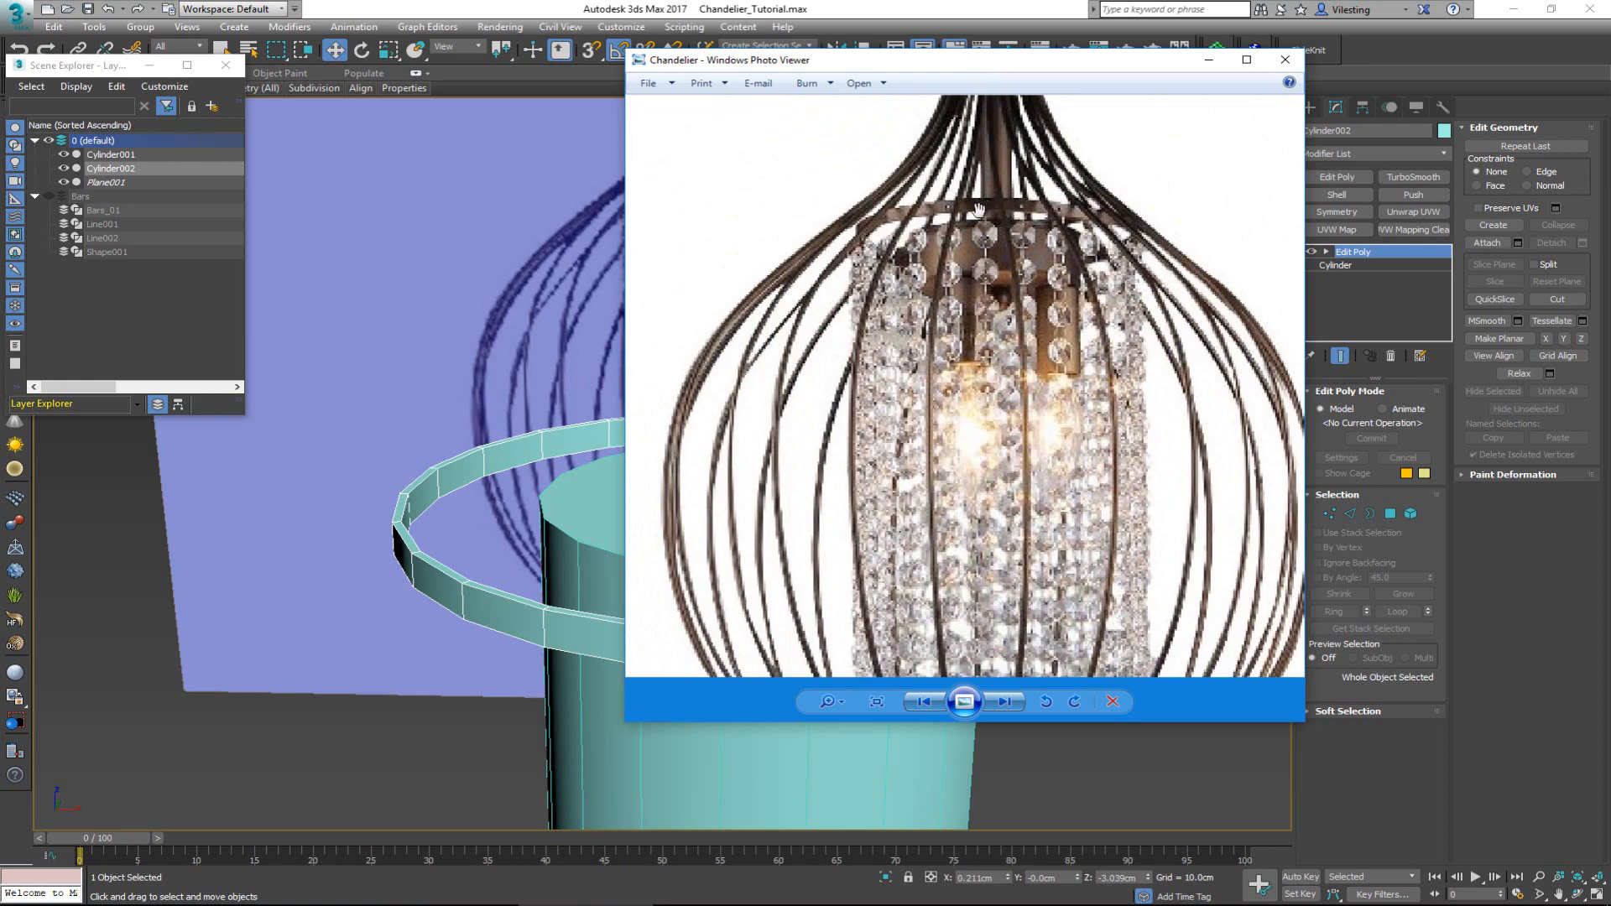
drag(1000, 63, 0, 126)
- Delete all of the ring's polygons except one segment at the front
middle_drag(803, 579, 736, 571)
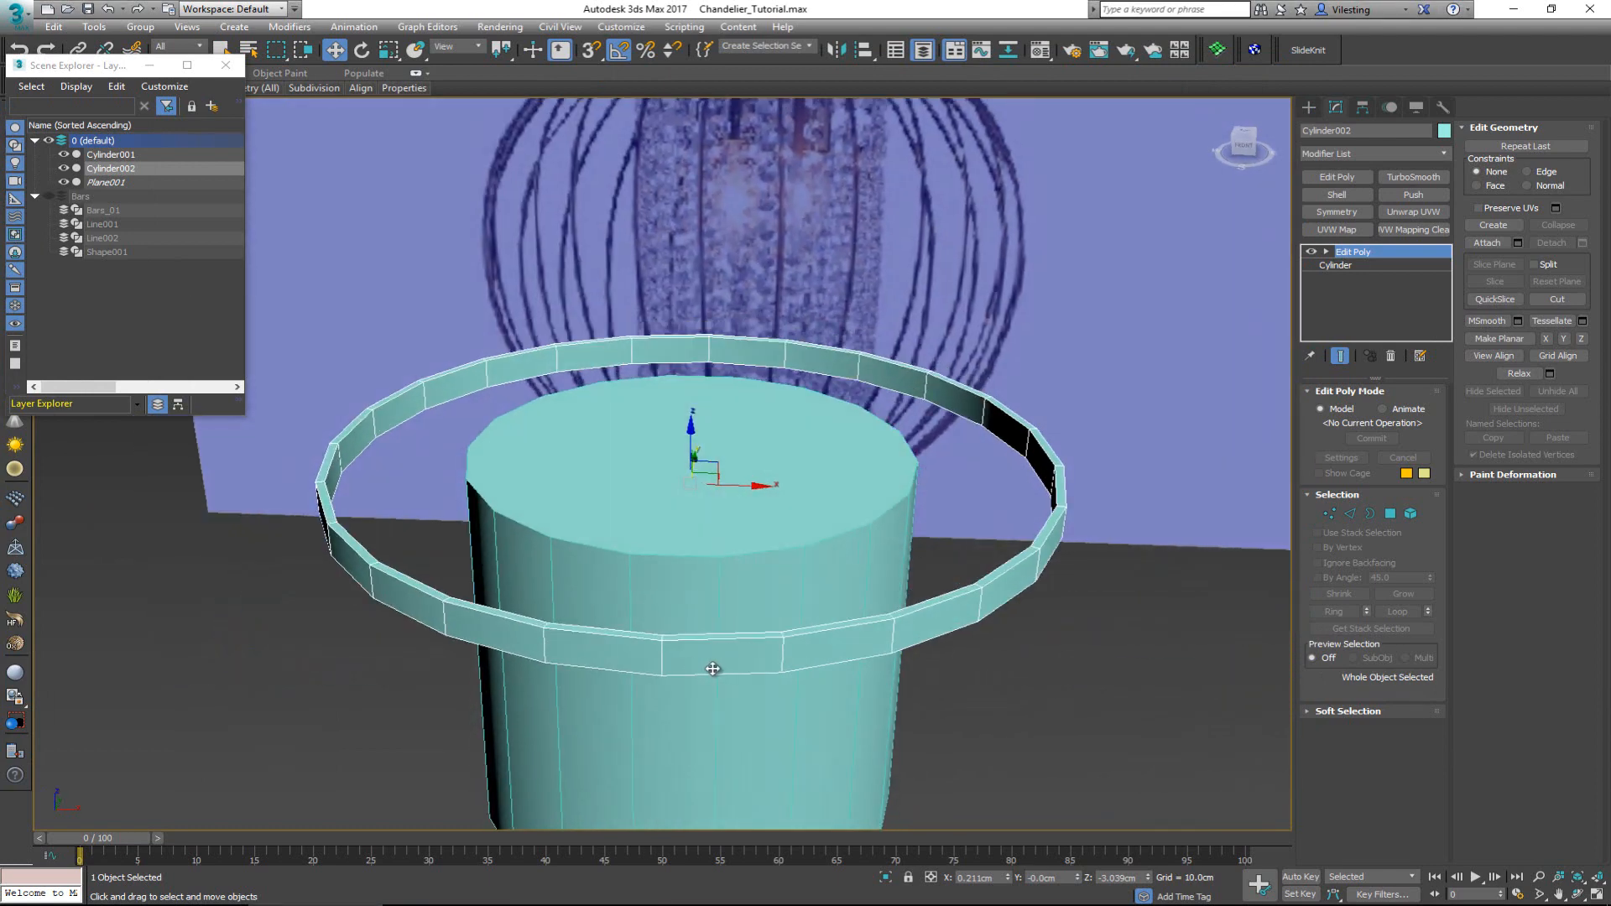
scroll(715, 665, up, 3)
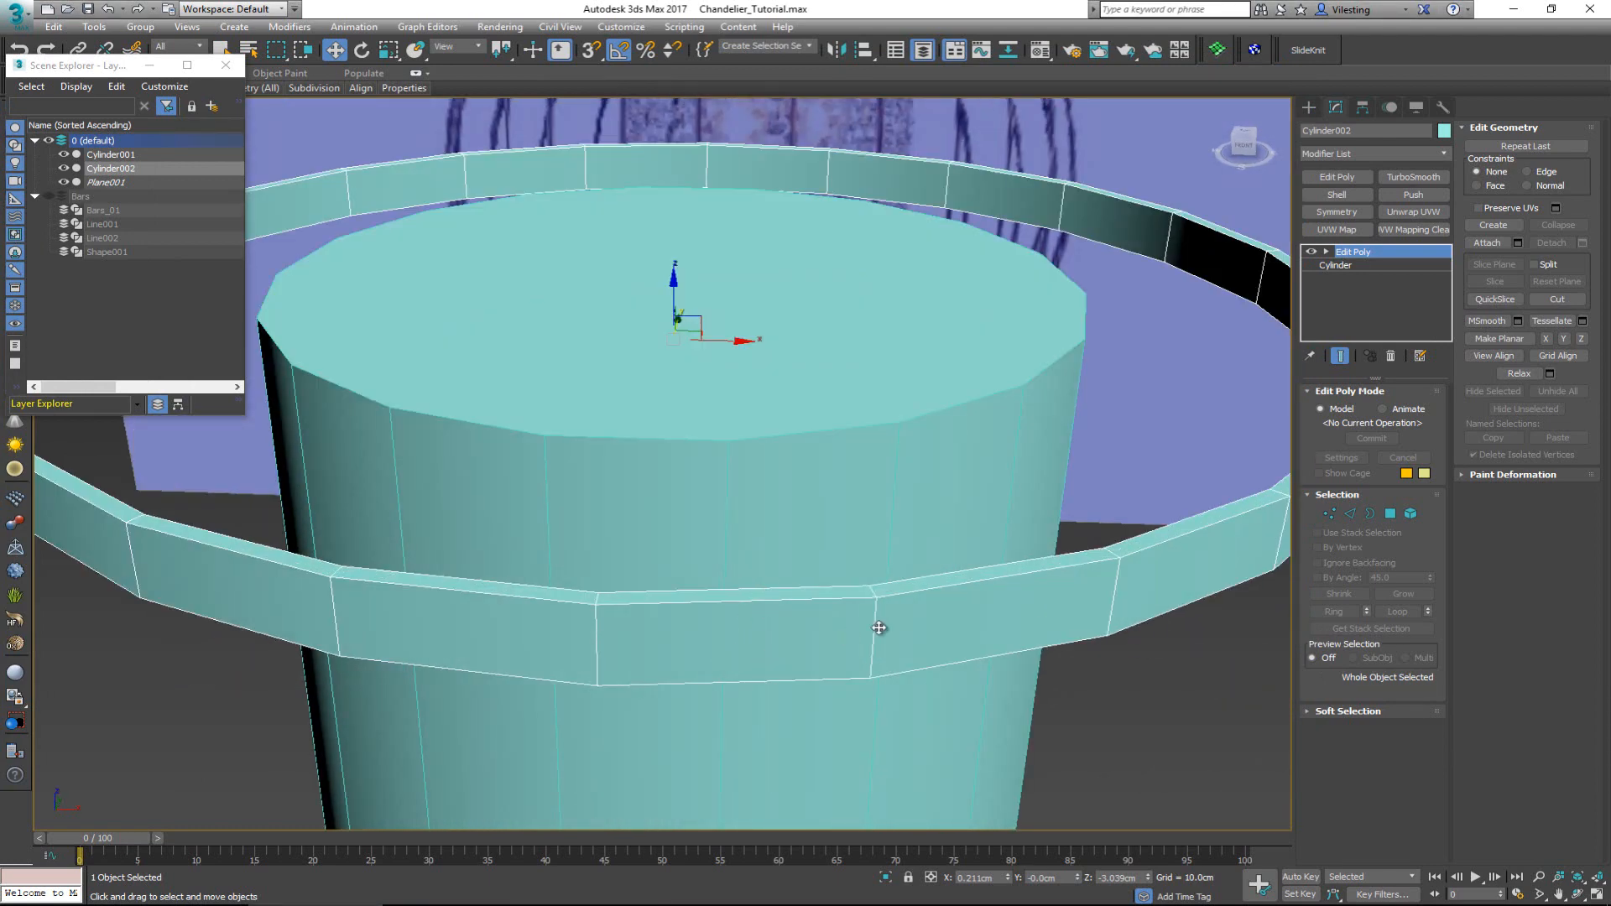
scroll(839, 555, down, 4)
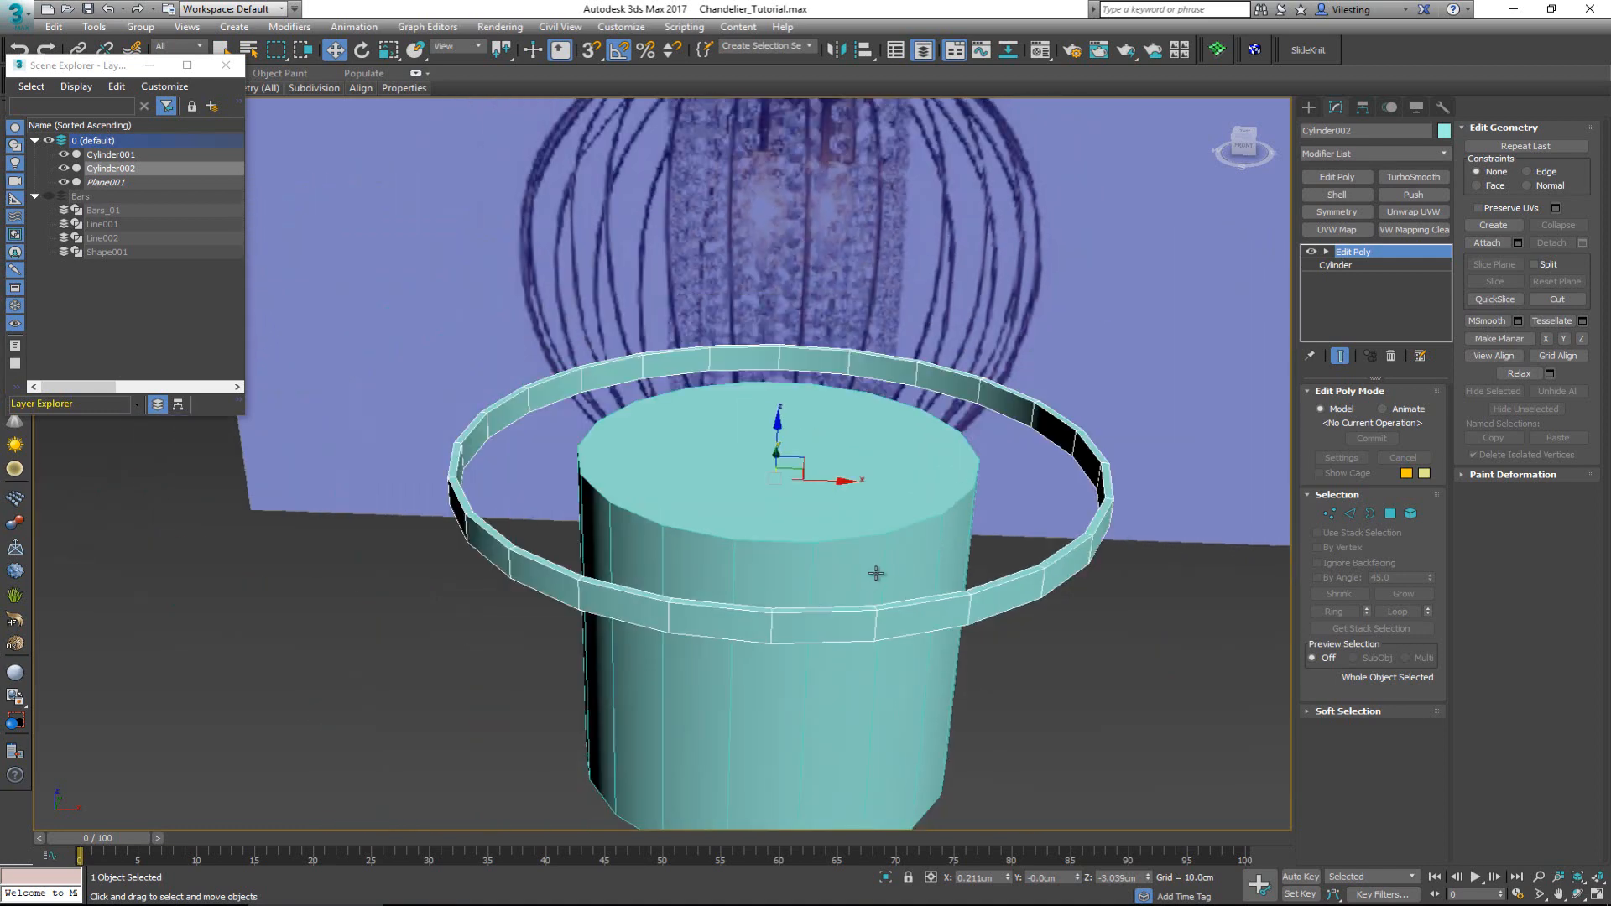
click(1391, 514)
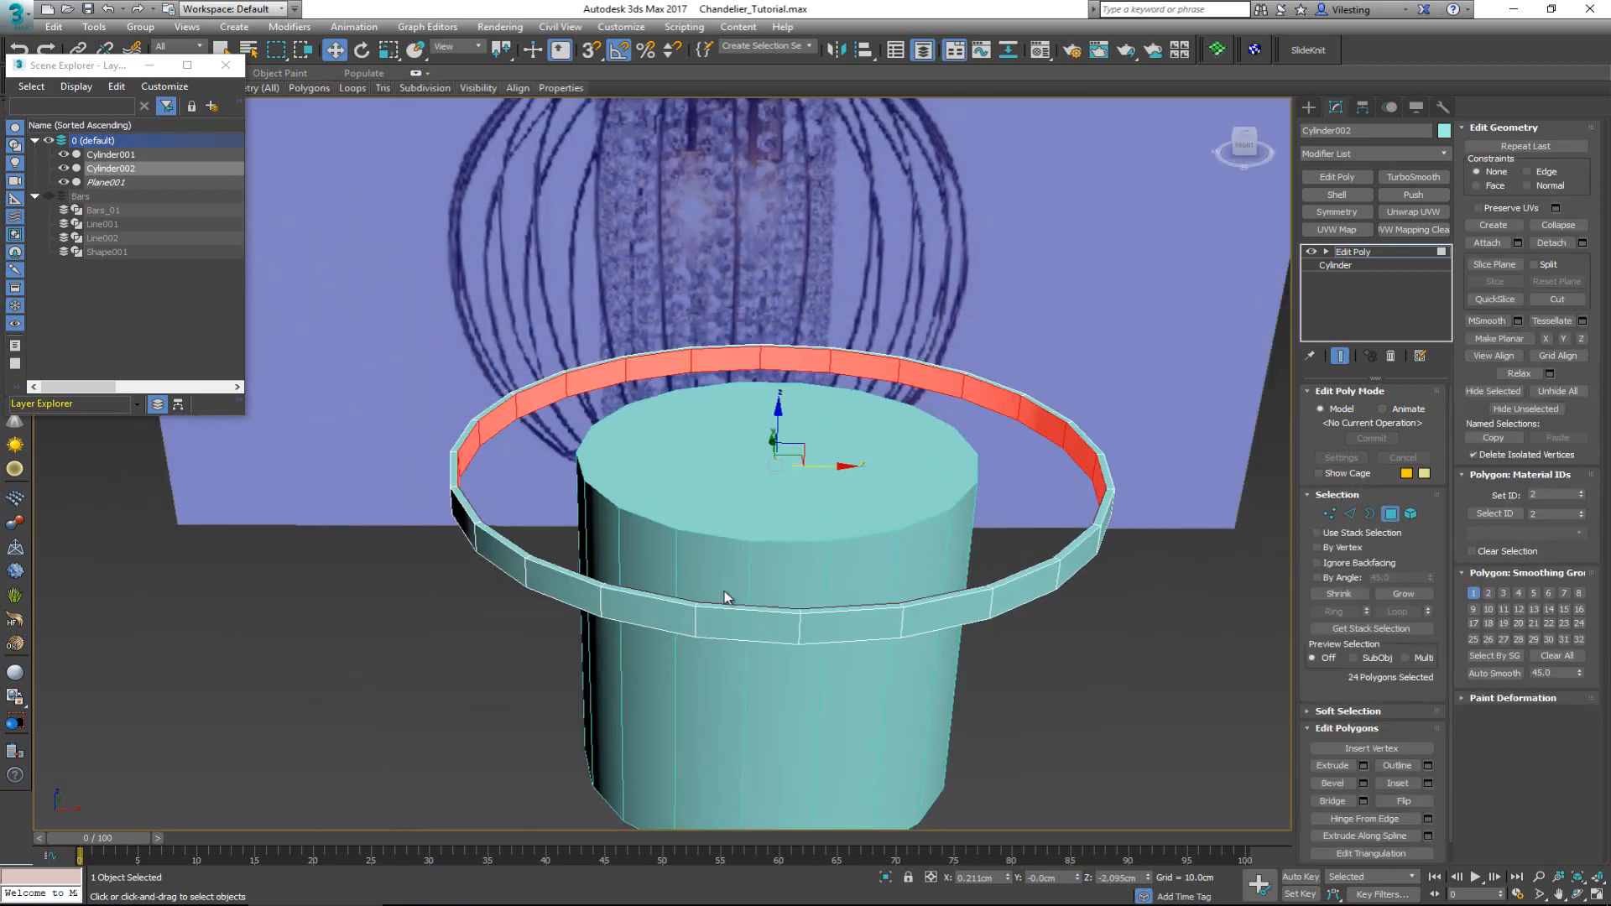
drag(703, 683, 730, 701)
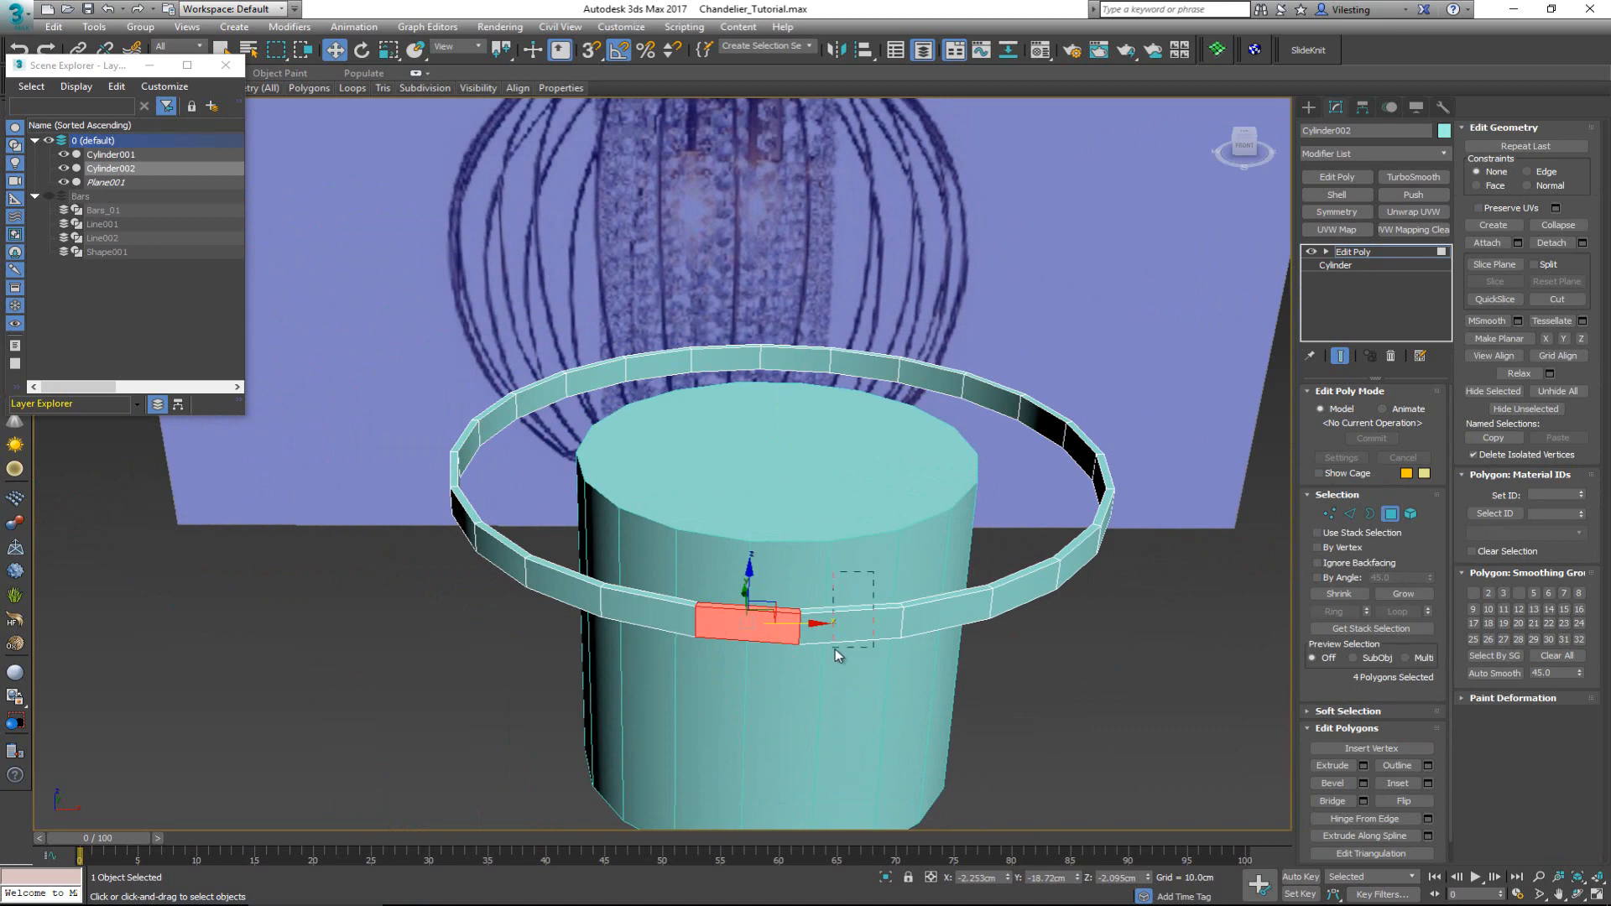
drag(835, 651, 836, 653)
key(ctrl+i)
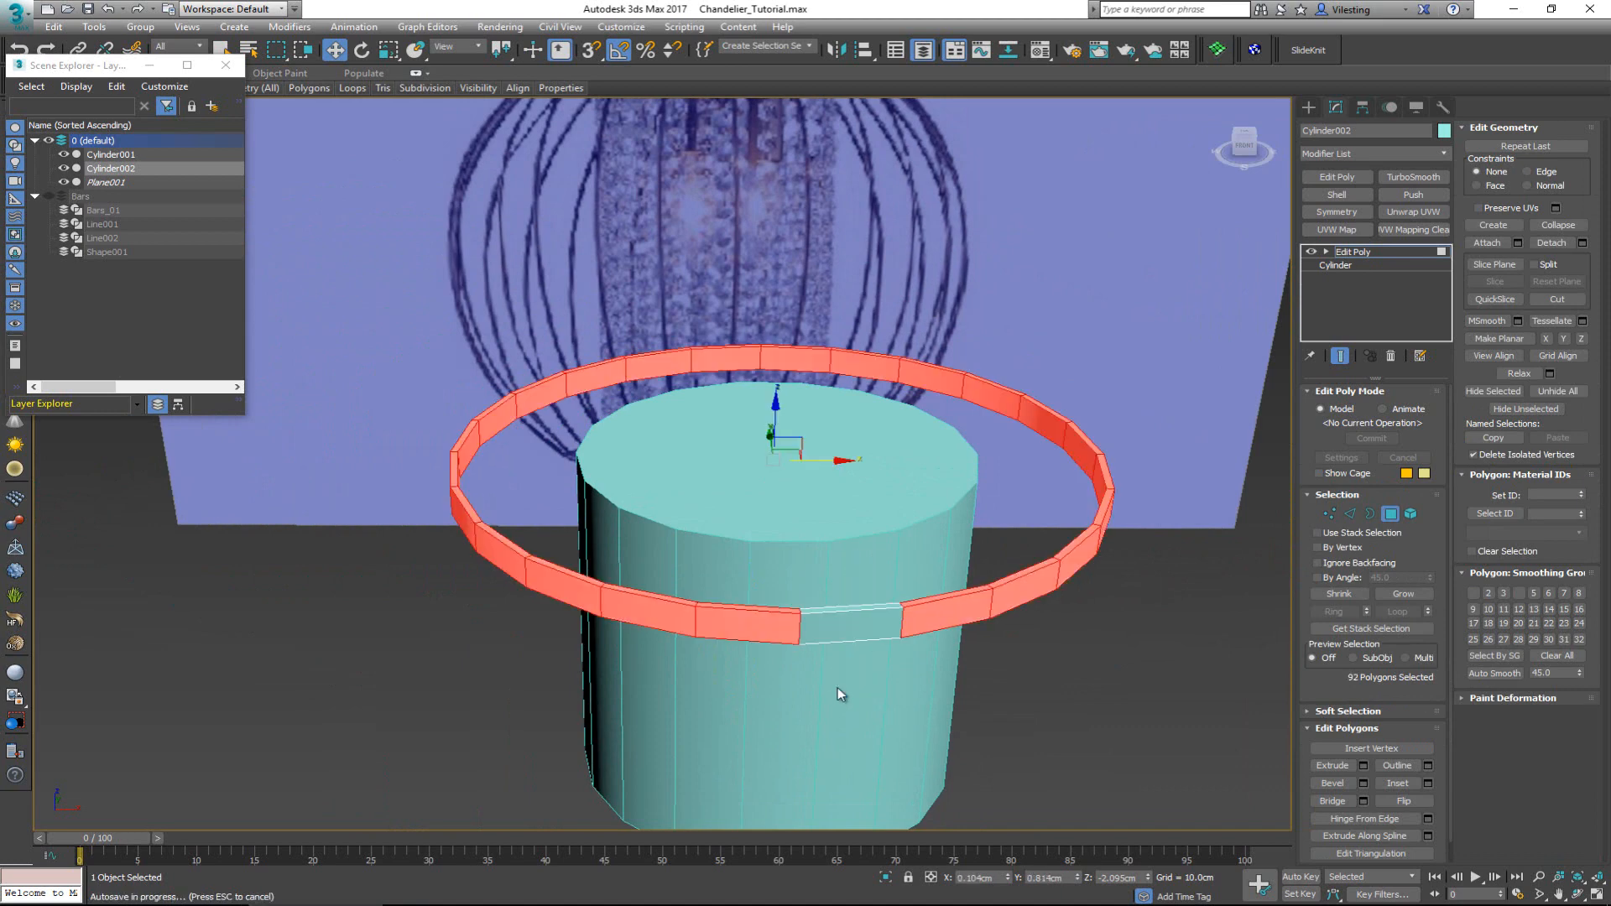
key(Delete)
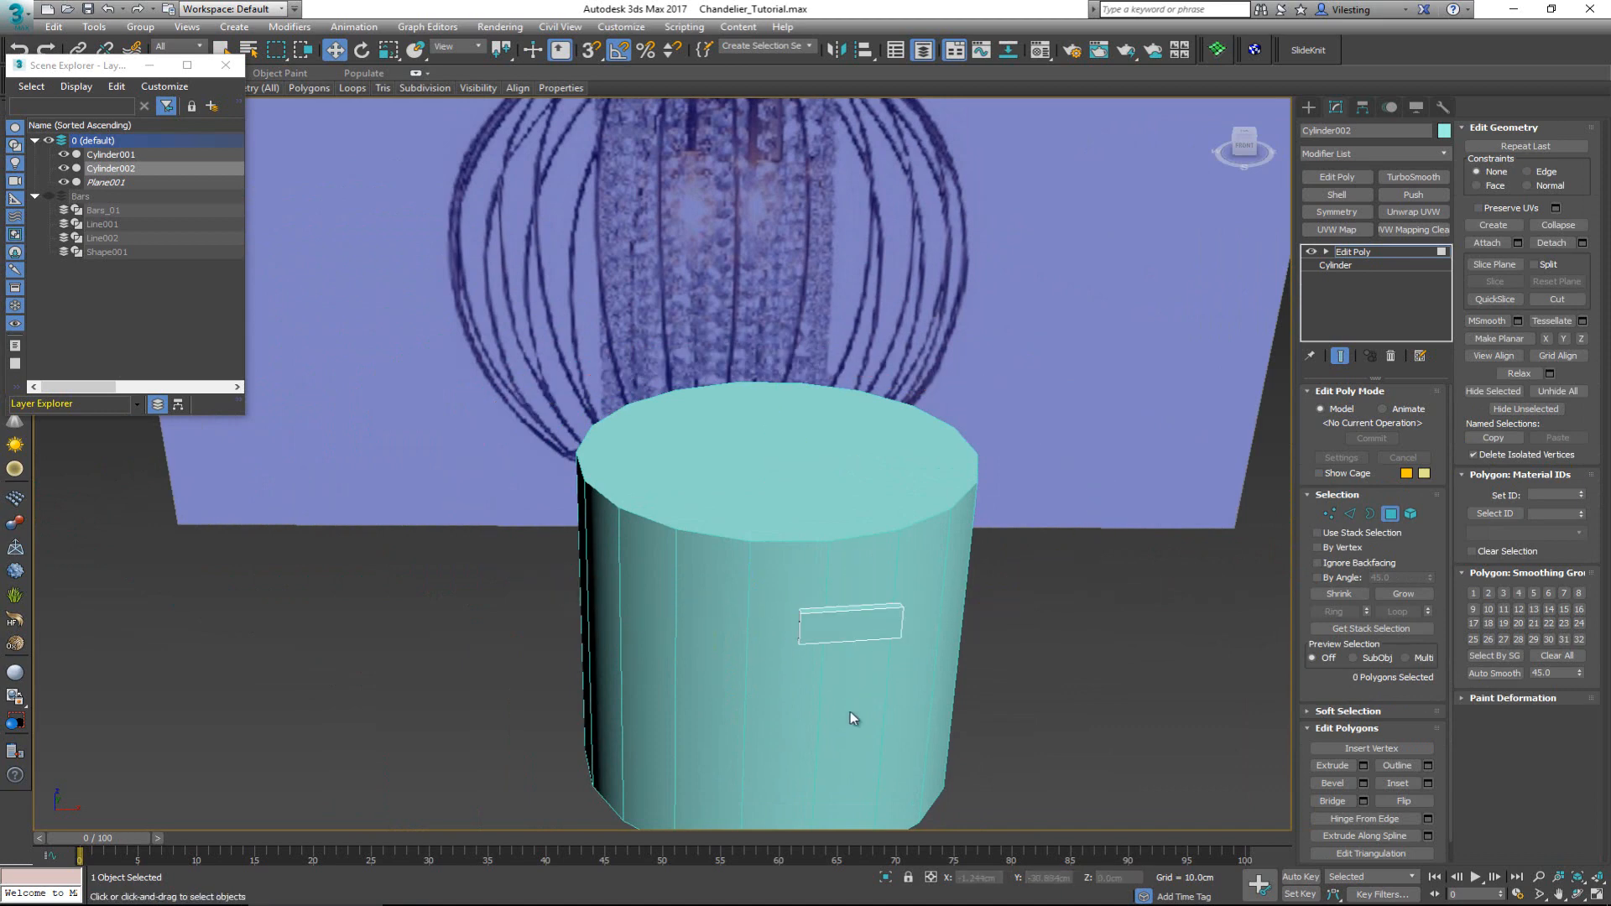
- Connect the remaining segment's long horizontal edges with one vertical loop through its middle
scroll(839, 630, up, 3)
key(2)
alt+middle_drag(858, 621, 844, 592)
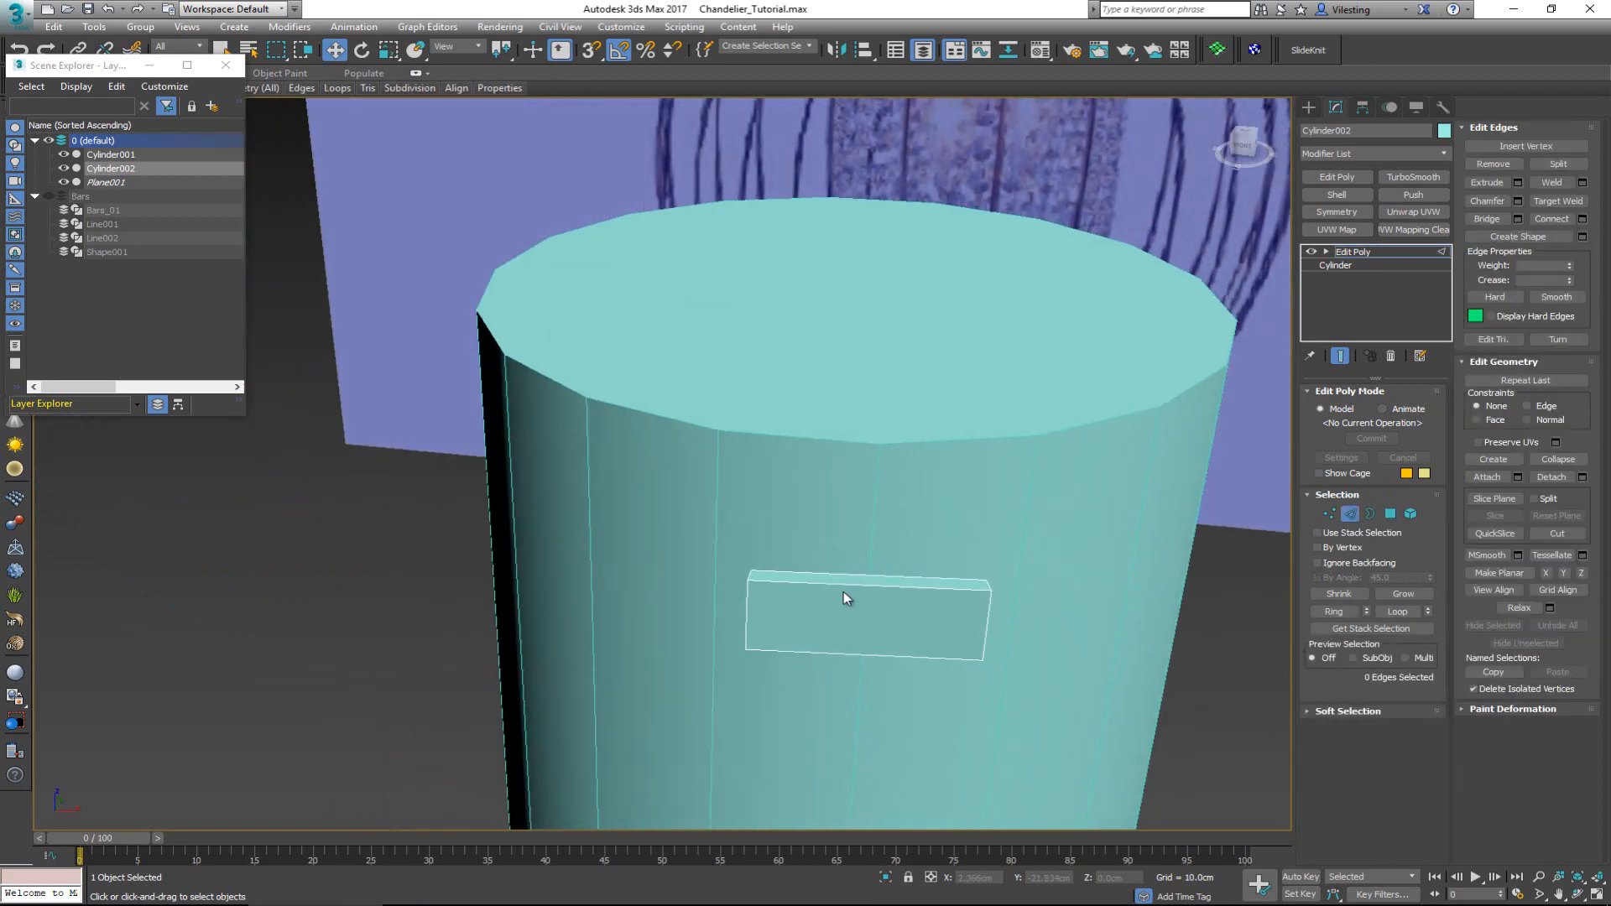
click(865, 656)
key(alt+r)
key(z)
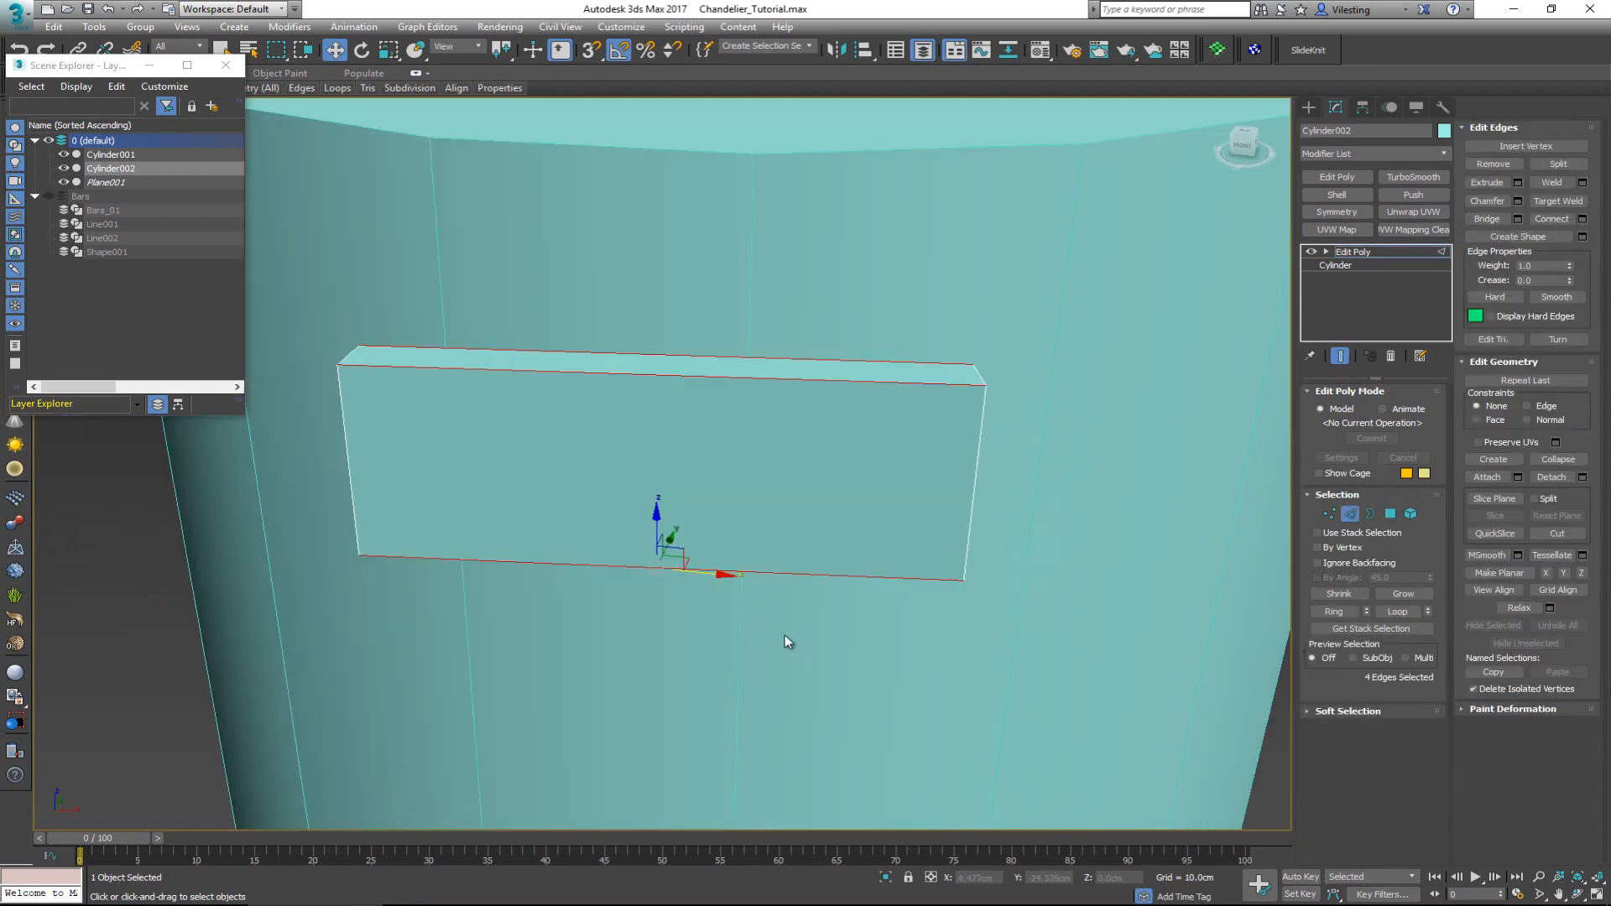
click(1533, 220)
- Connect the segment's vertical edges with one horizontal loop at mid-height
key(f)
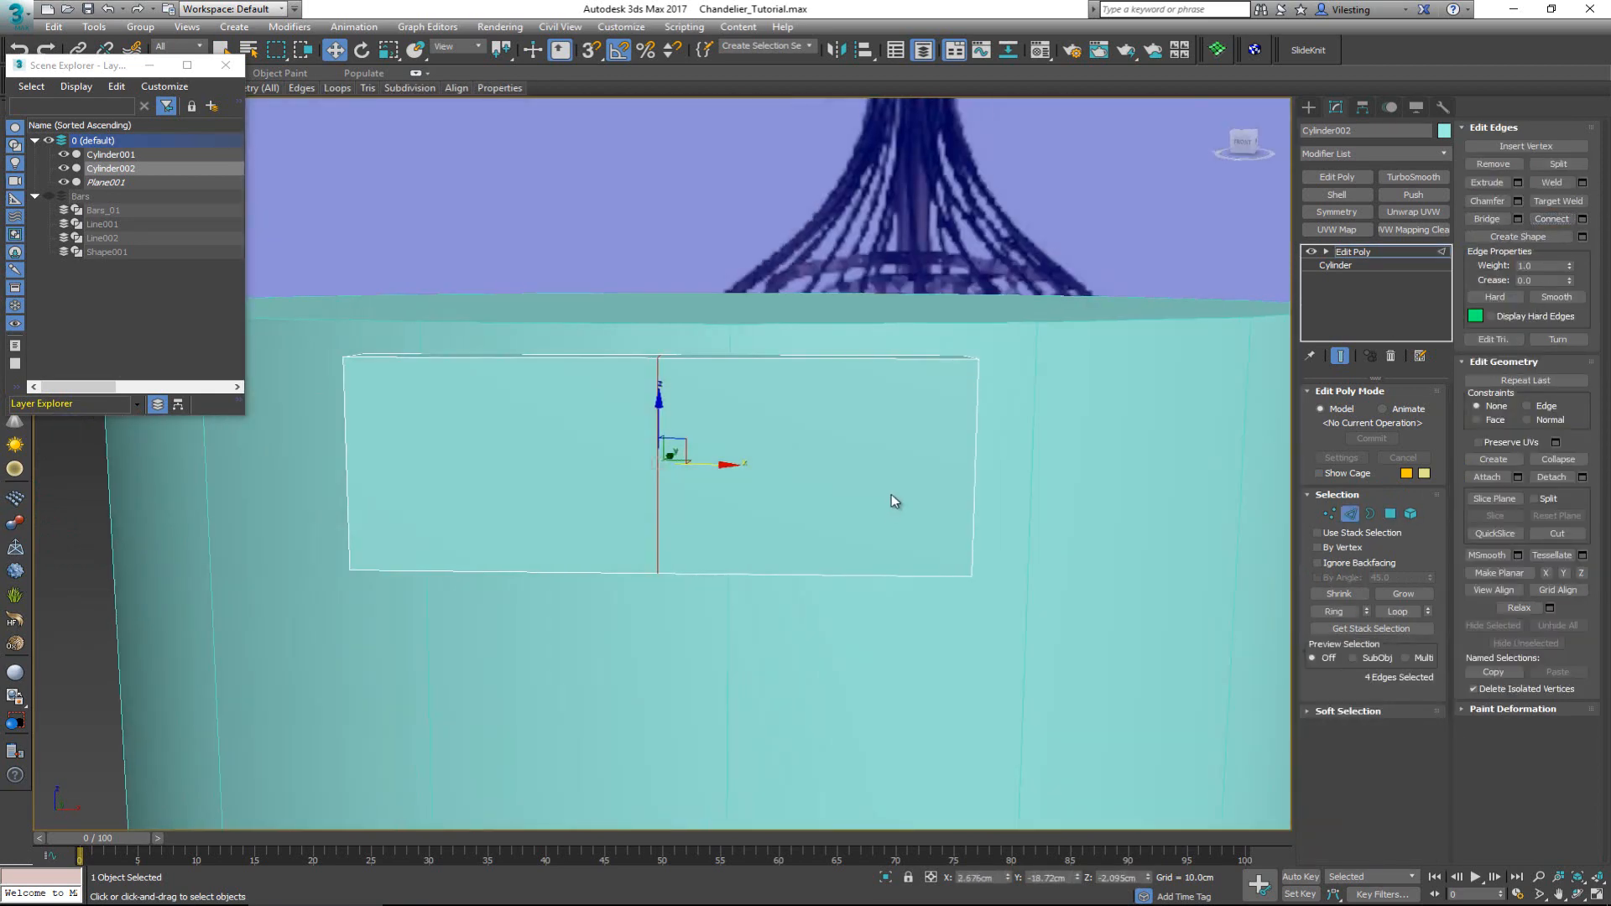
key(F3)
key(F3)
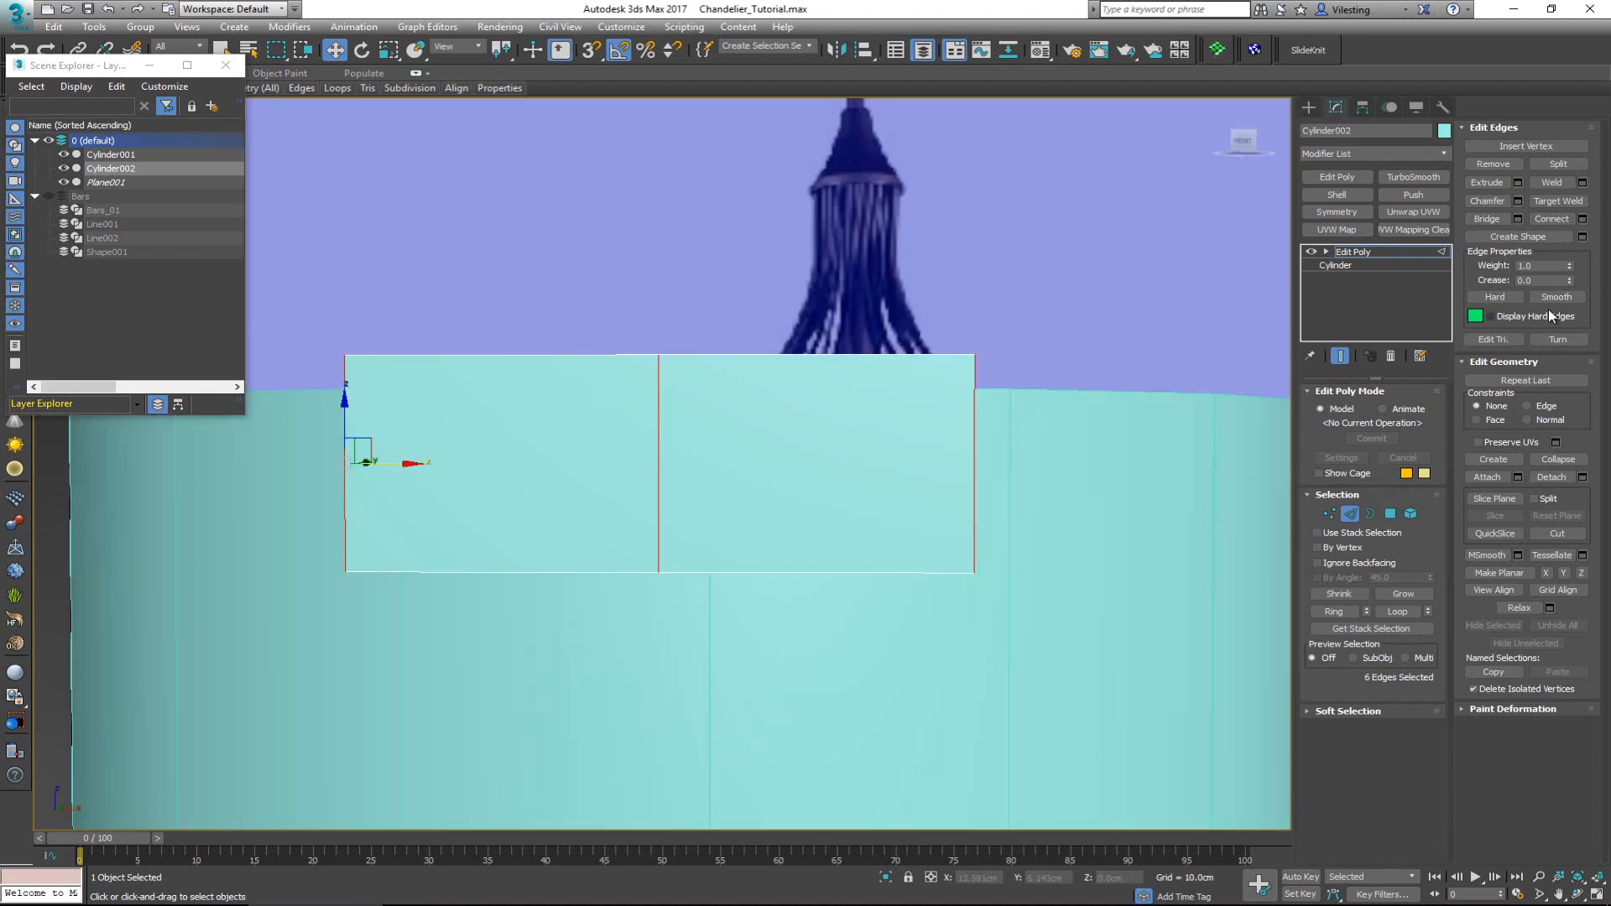
click(1562, 220)
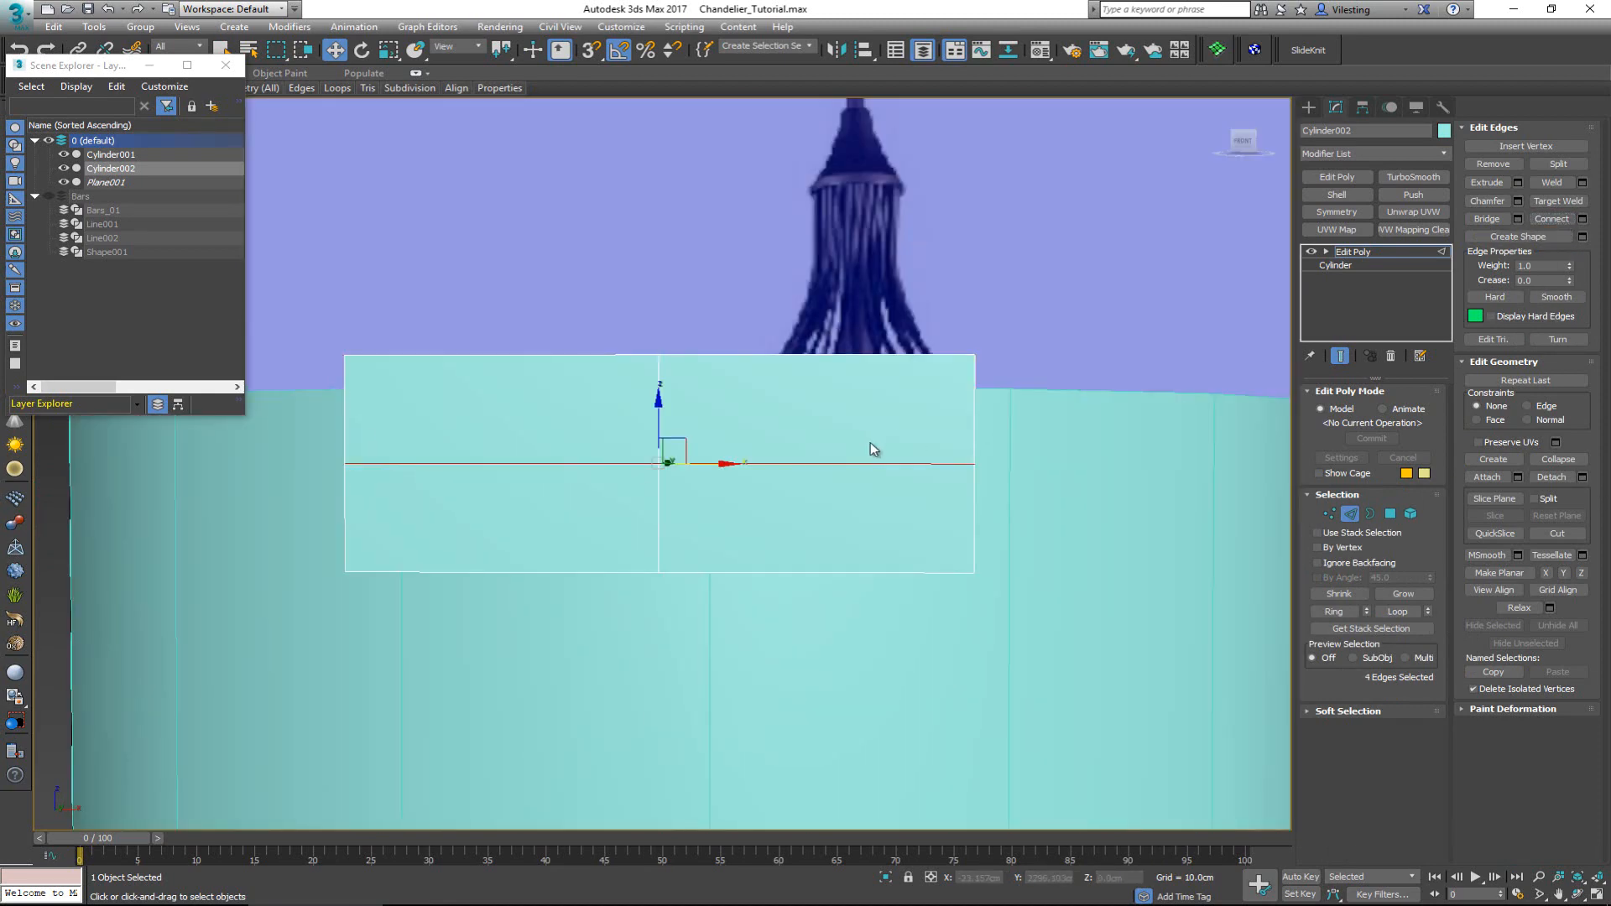
- Add a vertical edge loop through the middle of each half of the segment with Connect
alt+middle_drag(870, 442, 807, 325)
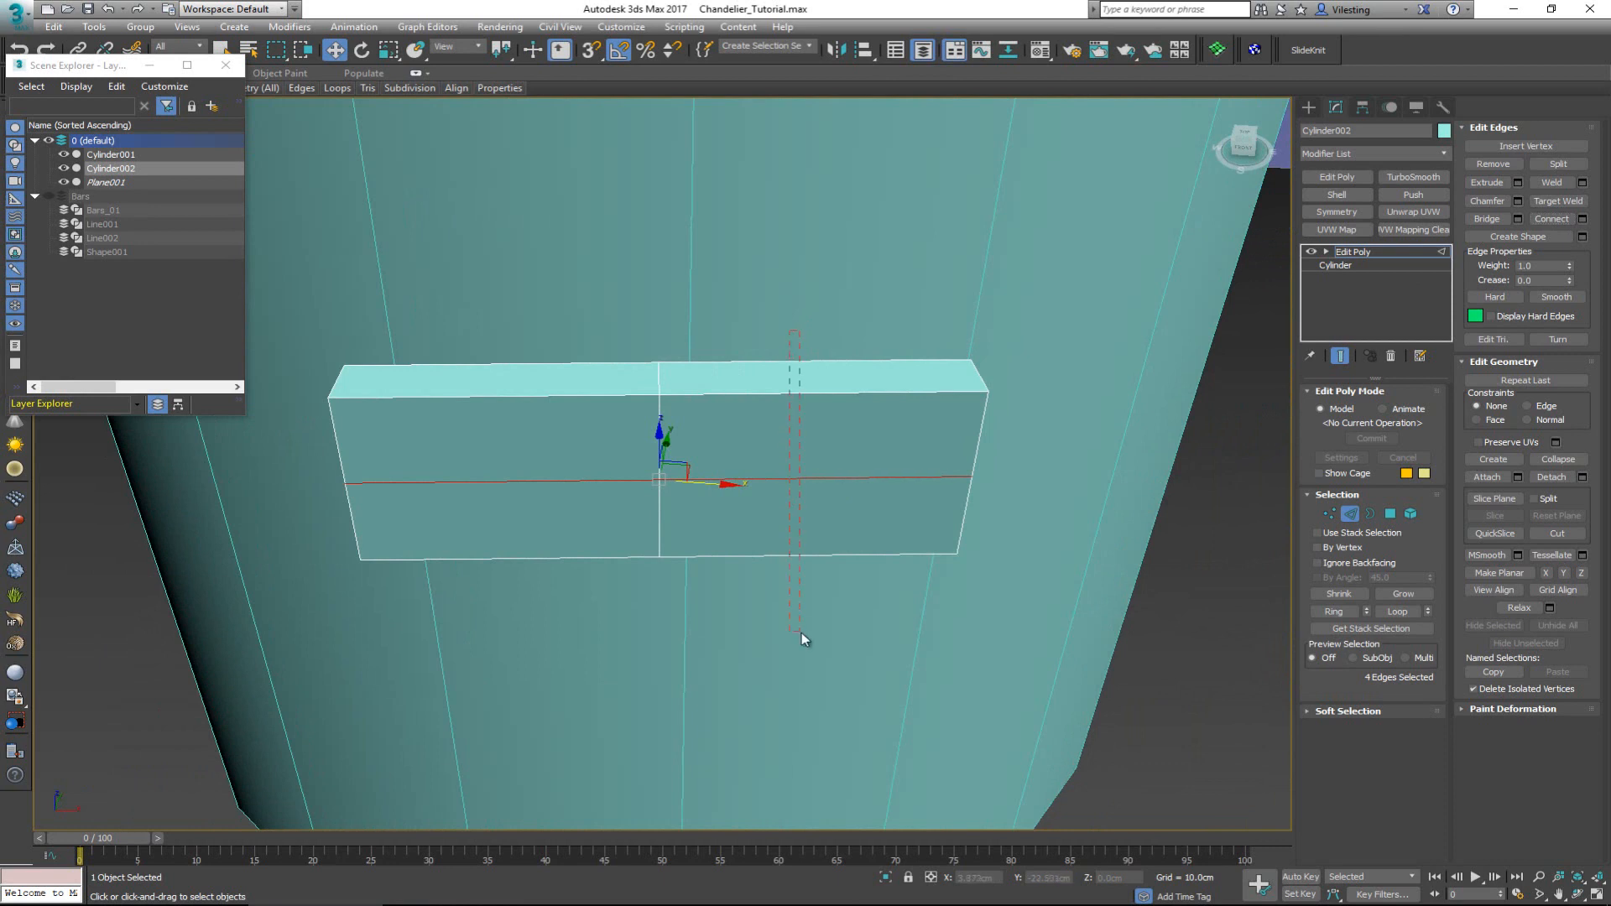
drag(802, 635, 802, 636)
click(1552, 219)
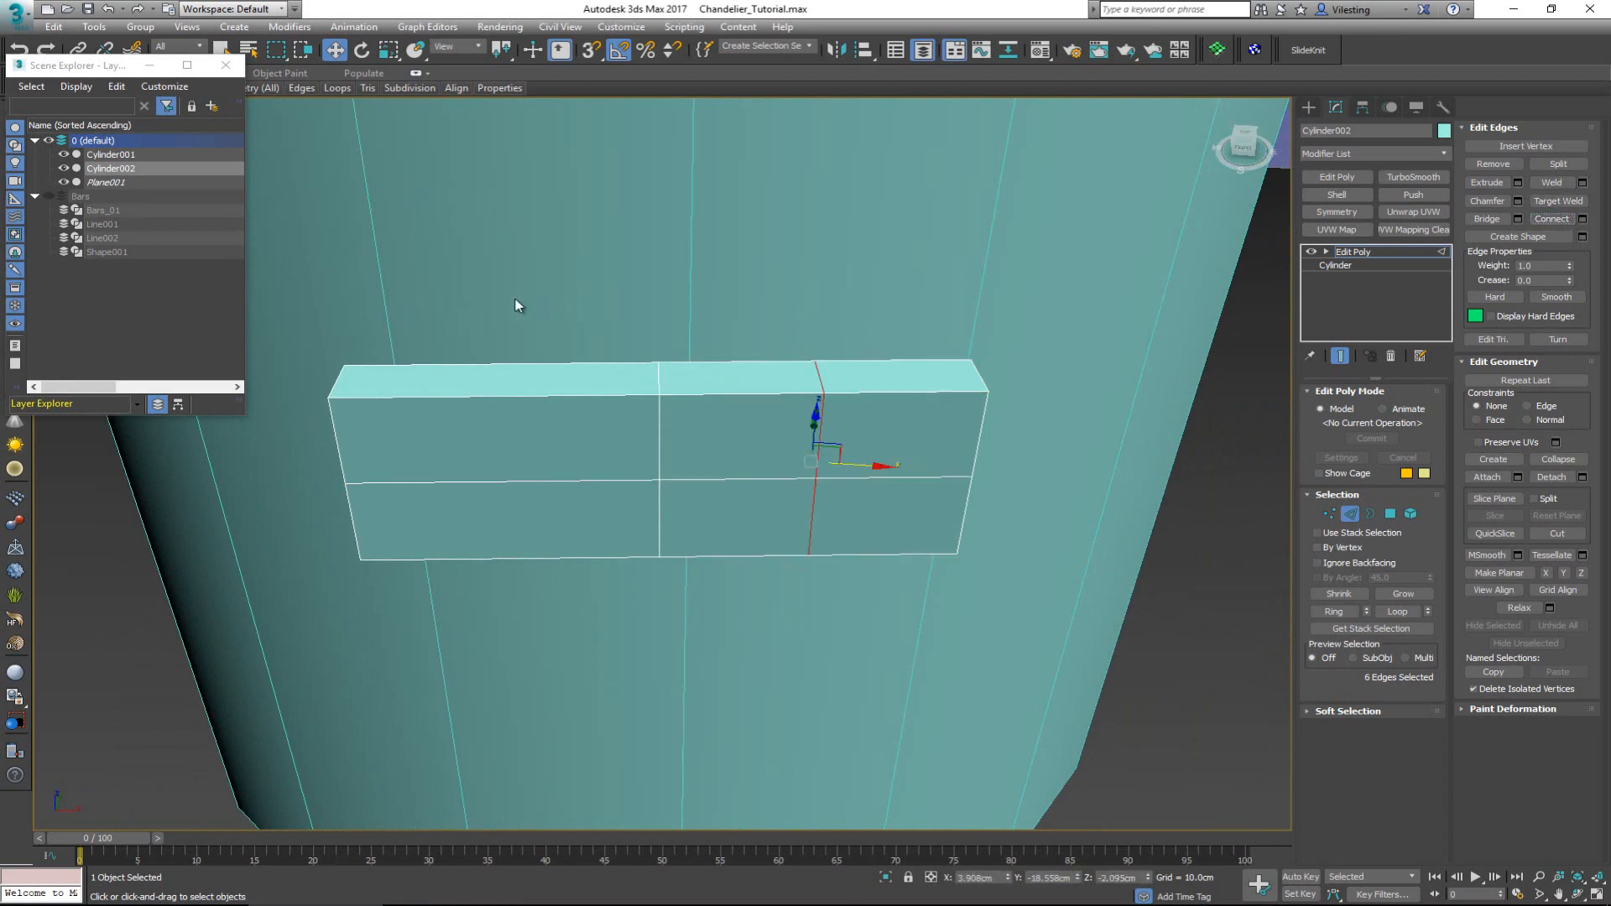
drag(453, 662, 454, 663)
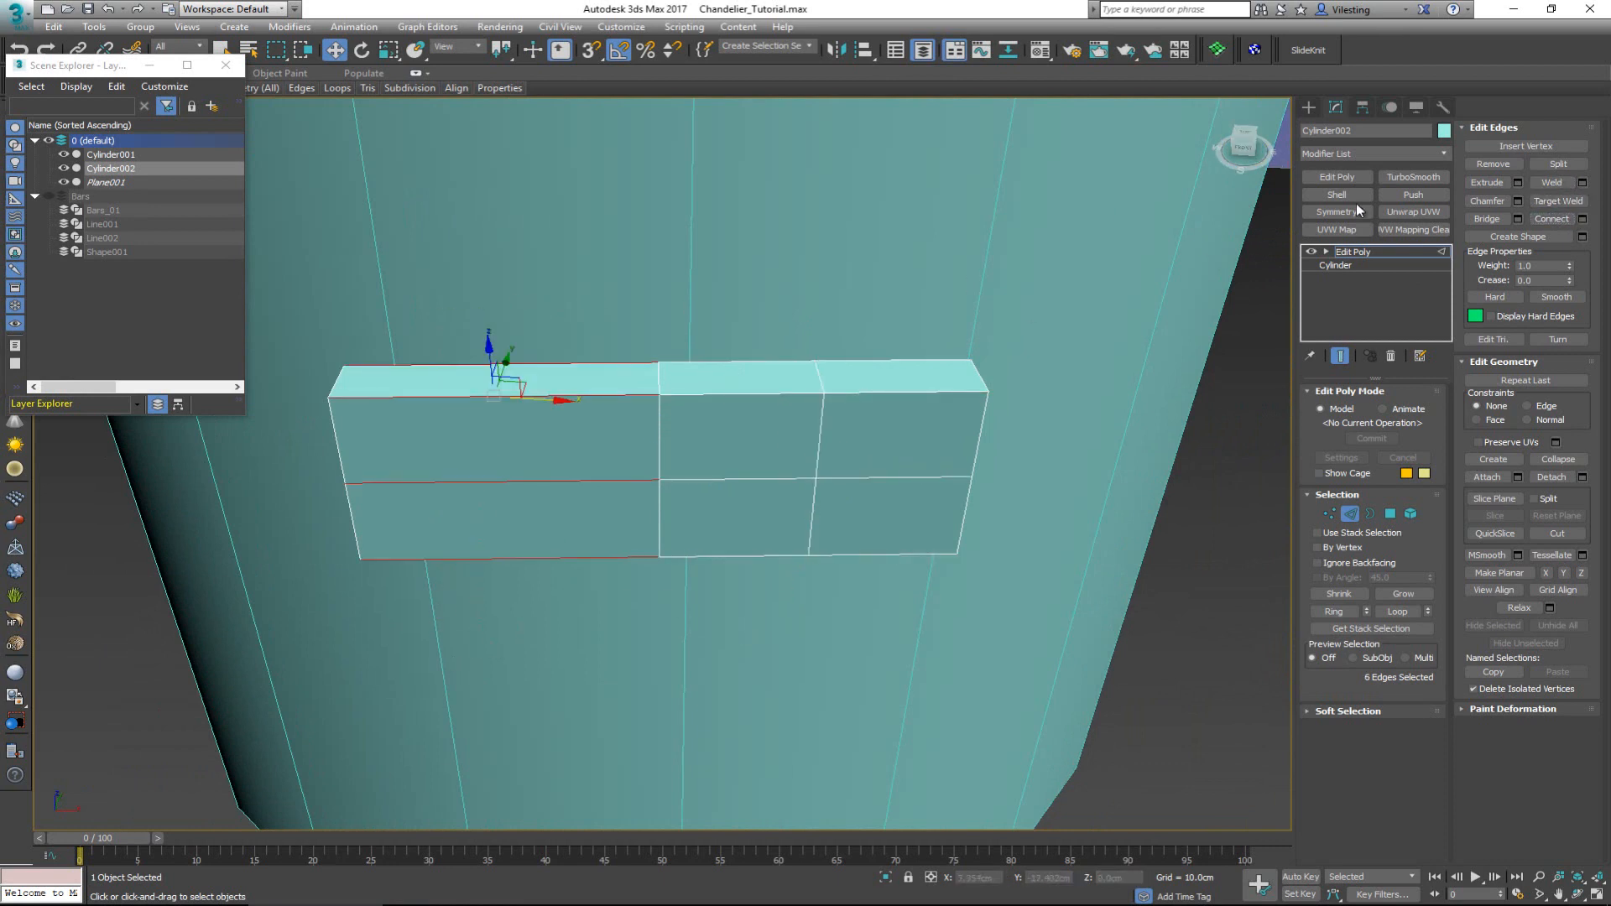
click(1551, 218)
alt+middle_drag(916, 368, 940, 323)
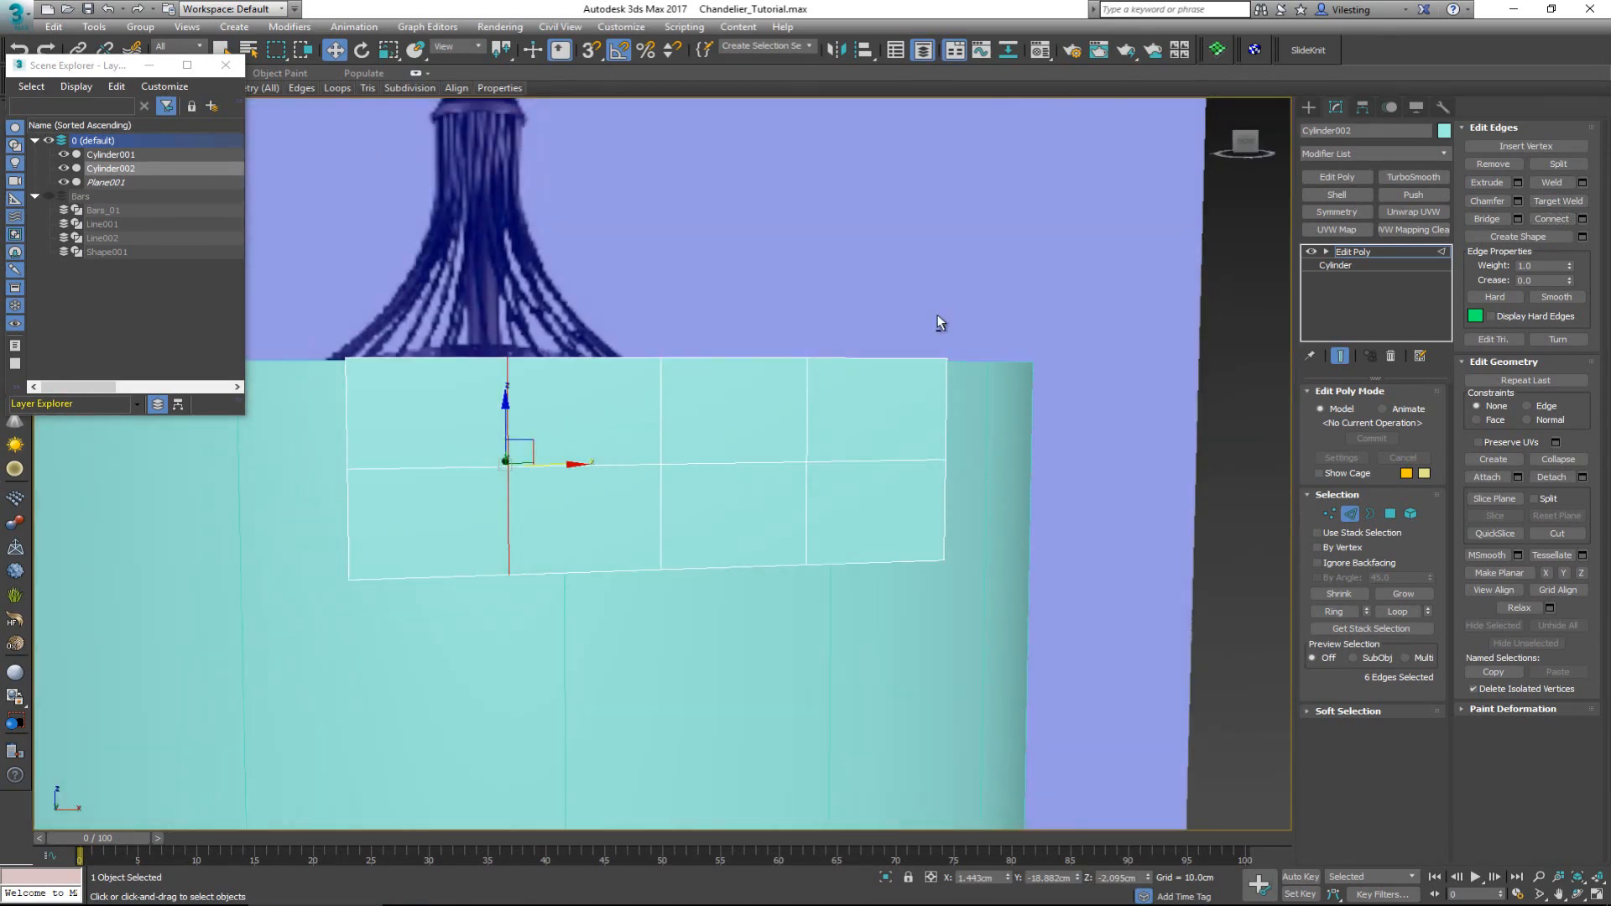
- Connect all the segment's vertical edges to add a horizontal loop in both its upper and lower halves
click(809, 426)
ctrl+click(809, 498)
key(alt+r)
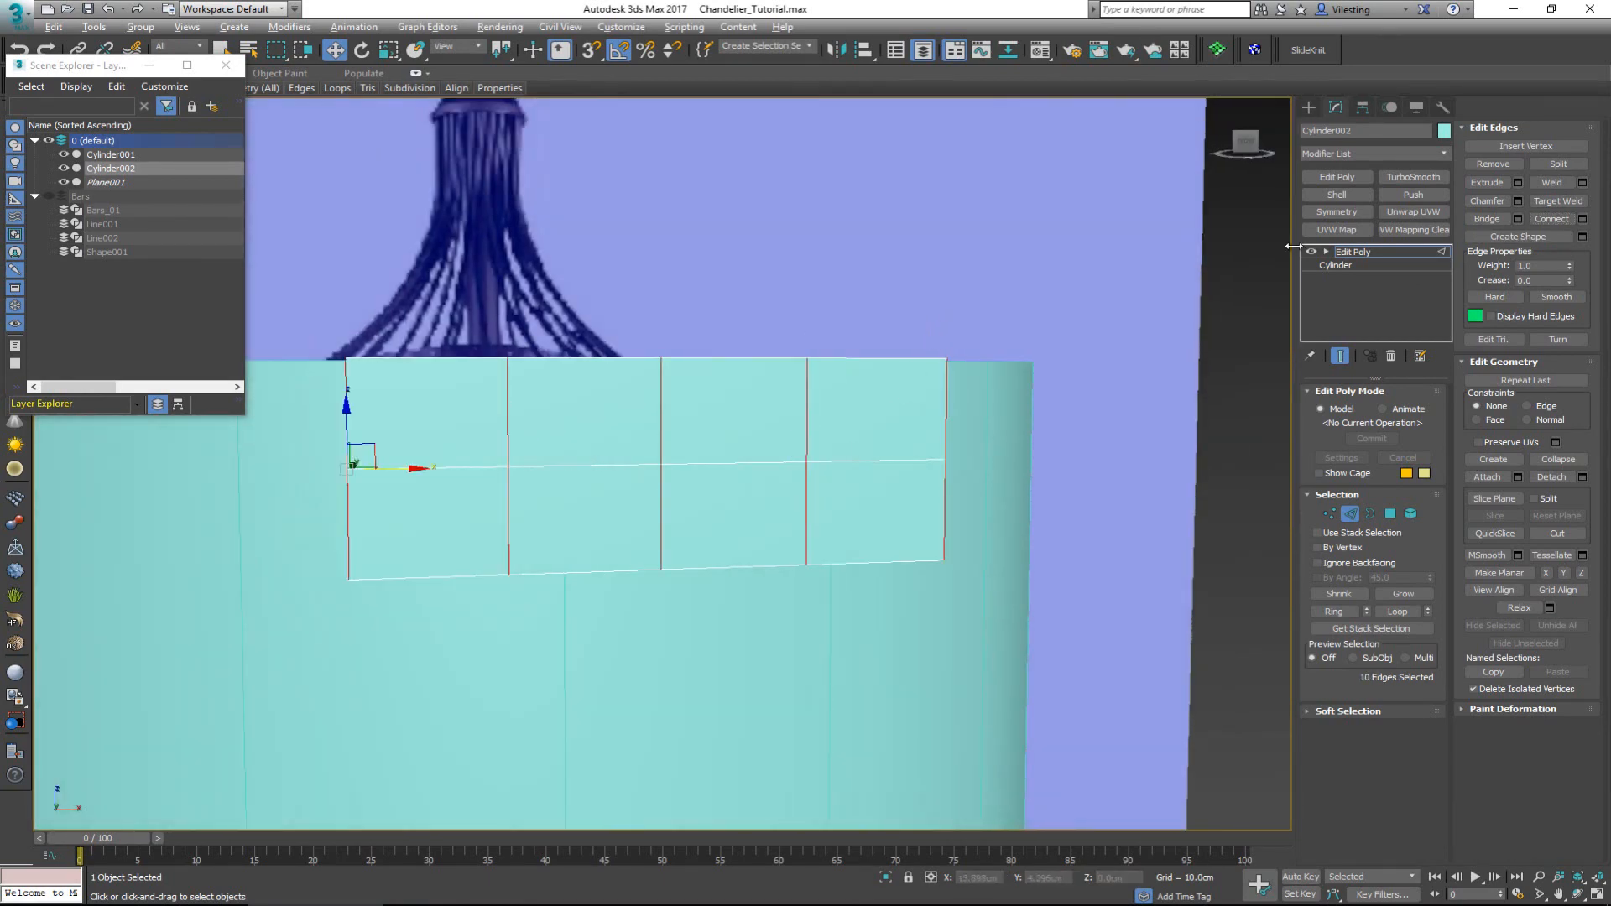
click(1565, 223)
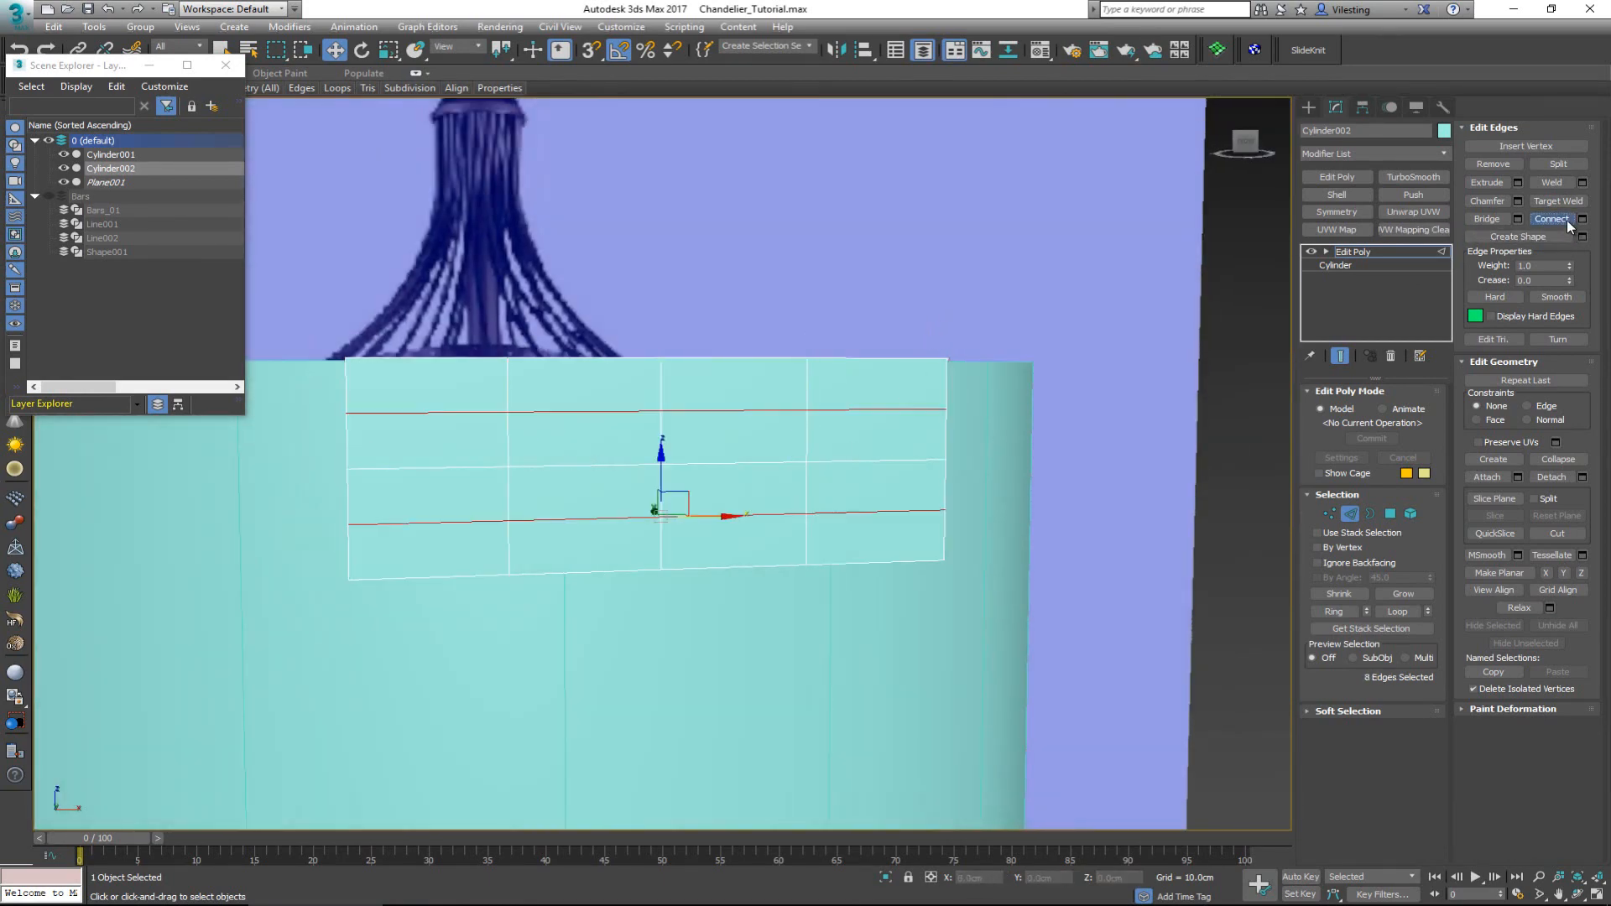
- Select the segment's front and back center vertices and chamfer them by 0.3 cm into diamond shapes
click(695, 476)
key(1)
key(F3)
drag(686, 440, 621, 485)
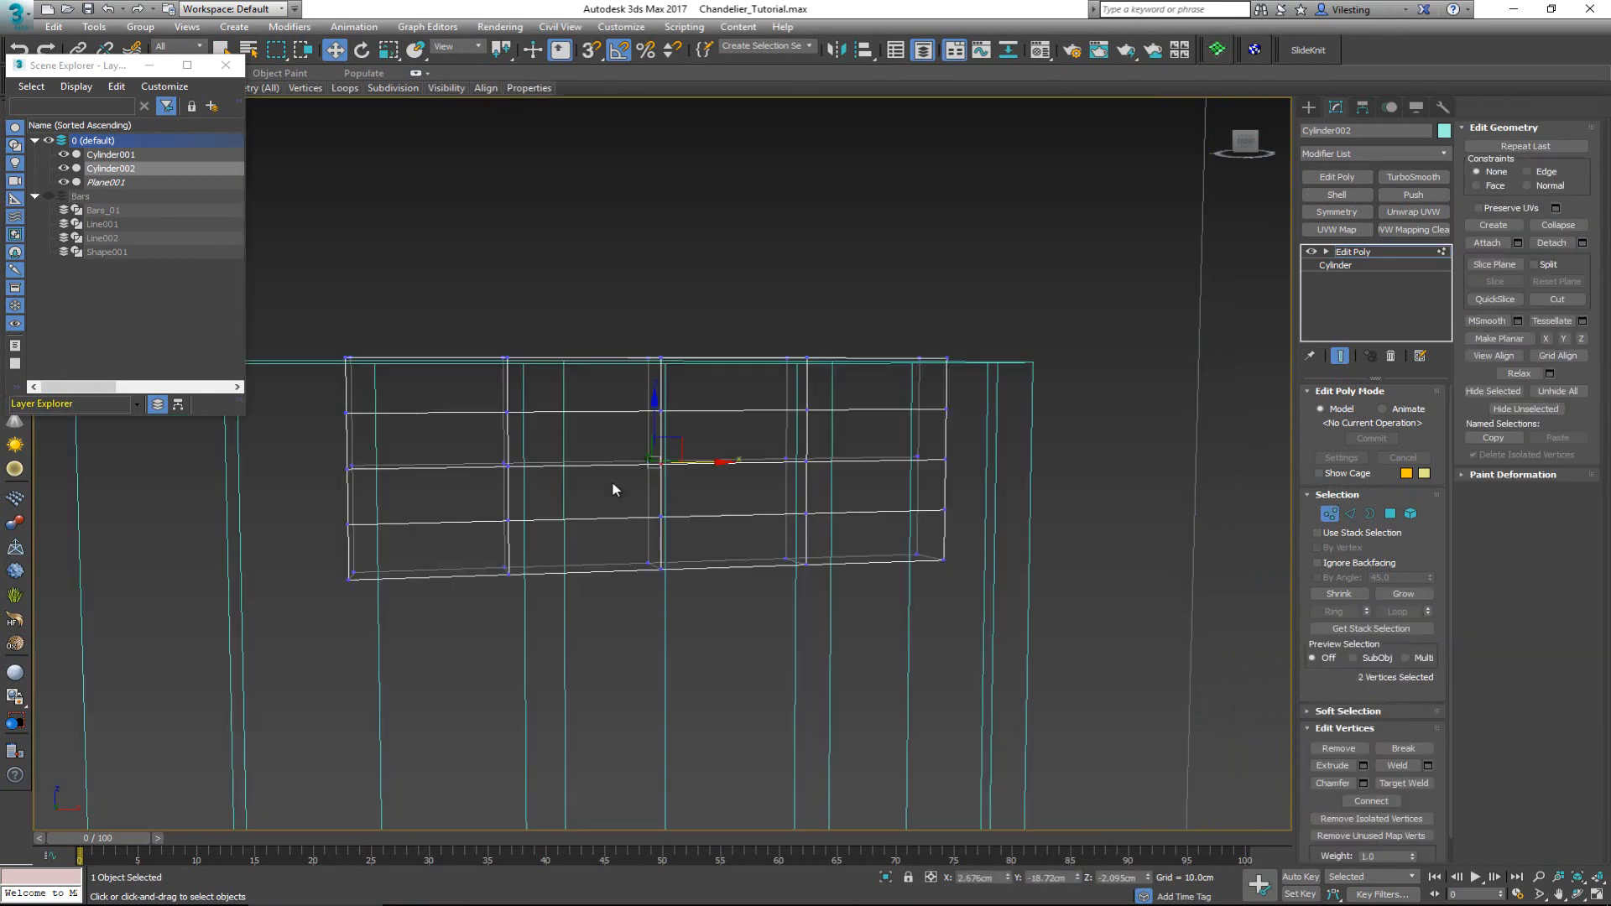
key(F3)
scroll(630, 482, up, 4)
alt+middle_drag(642, 457, 671, 486)
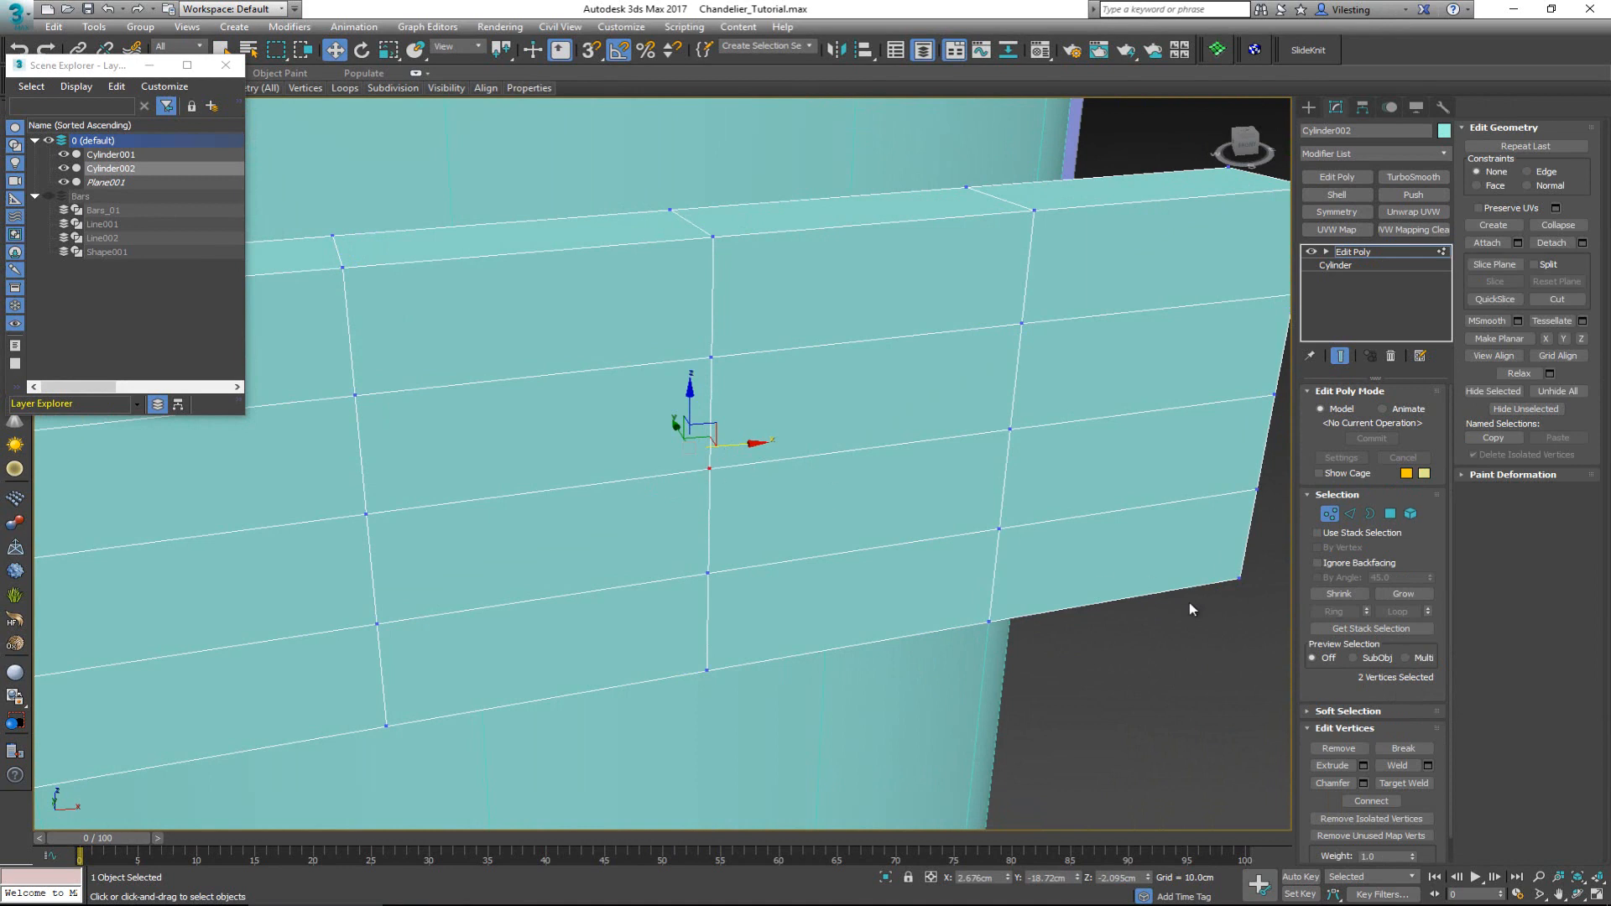
click(1364, 783)
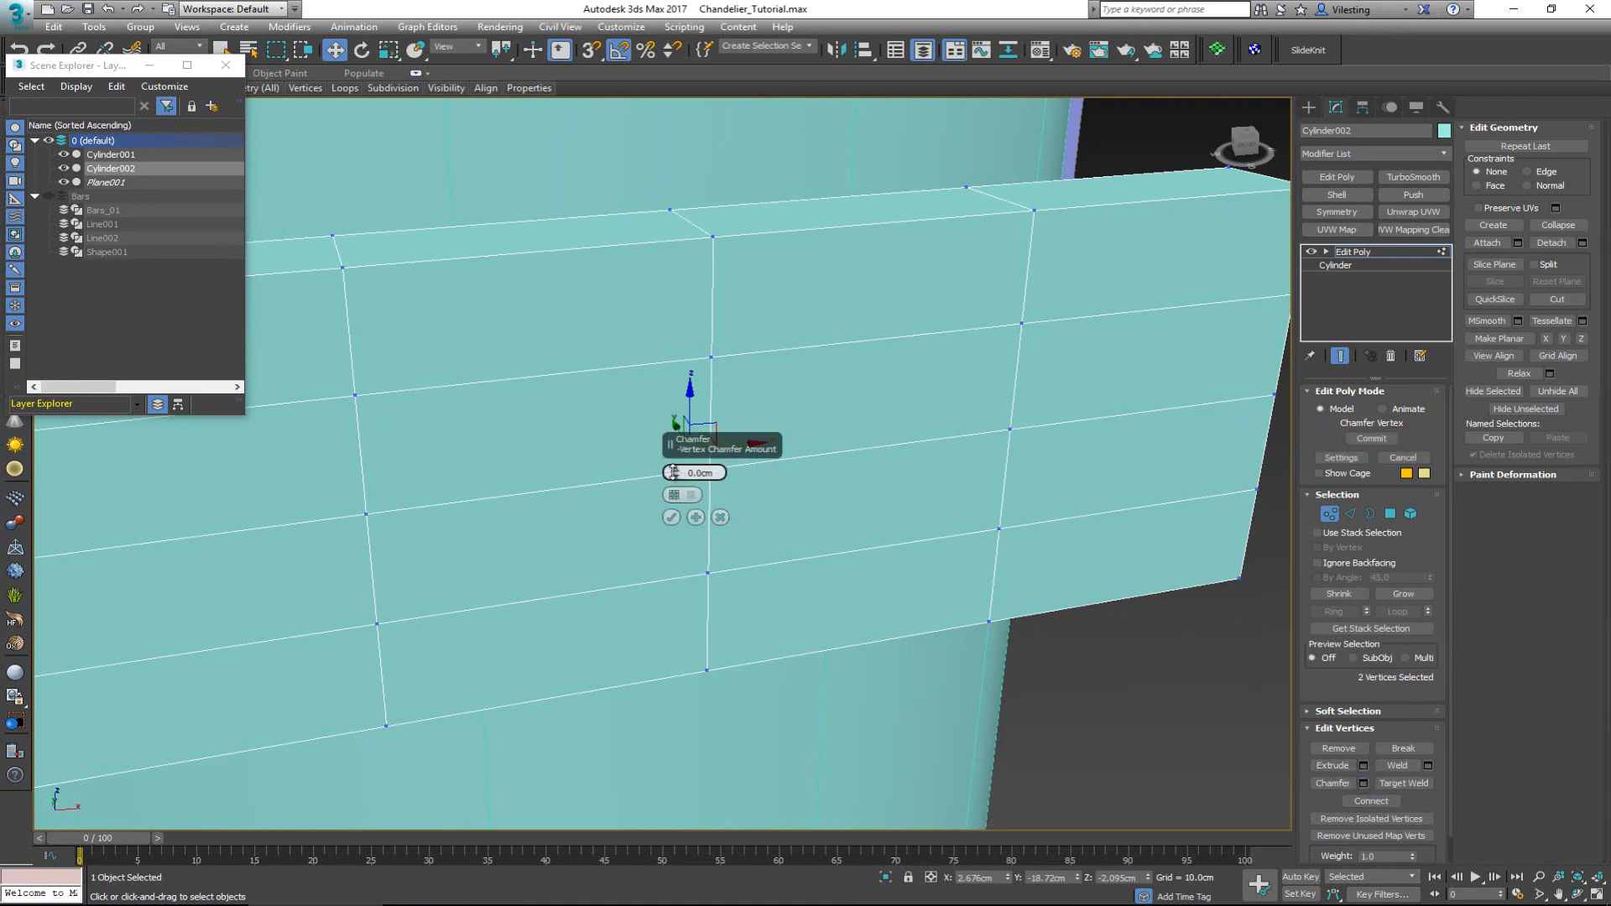
drag(674, 472, 674, 471)
text(3)
key(Return)
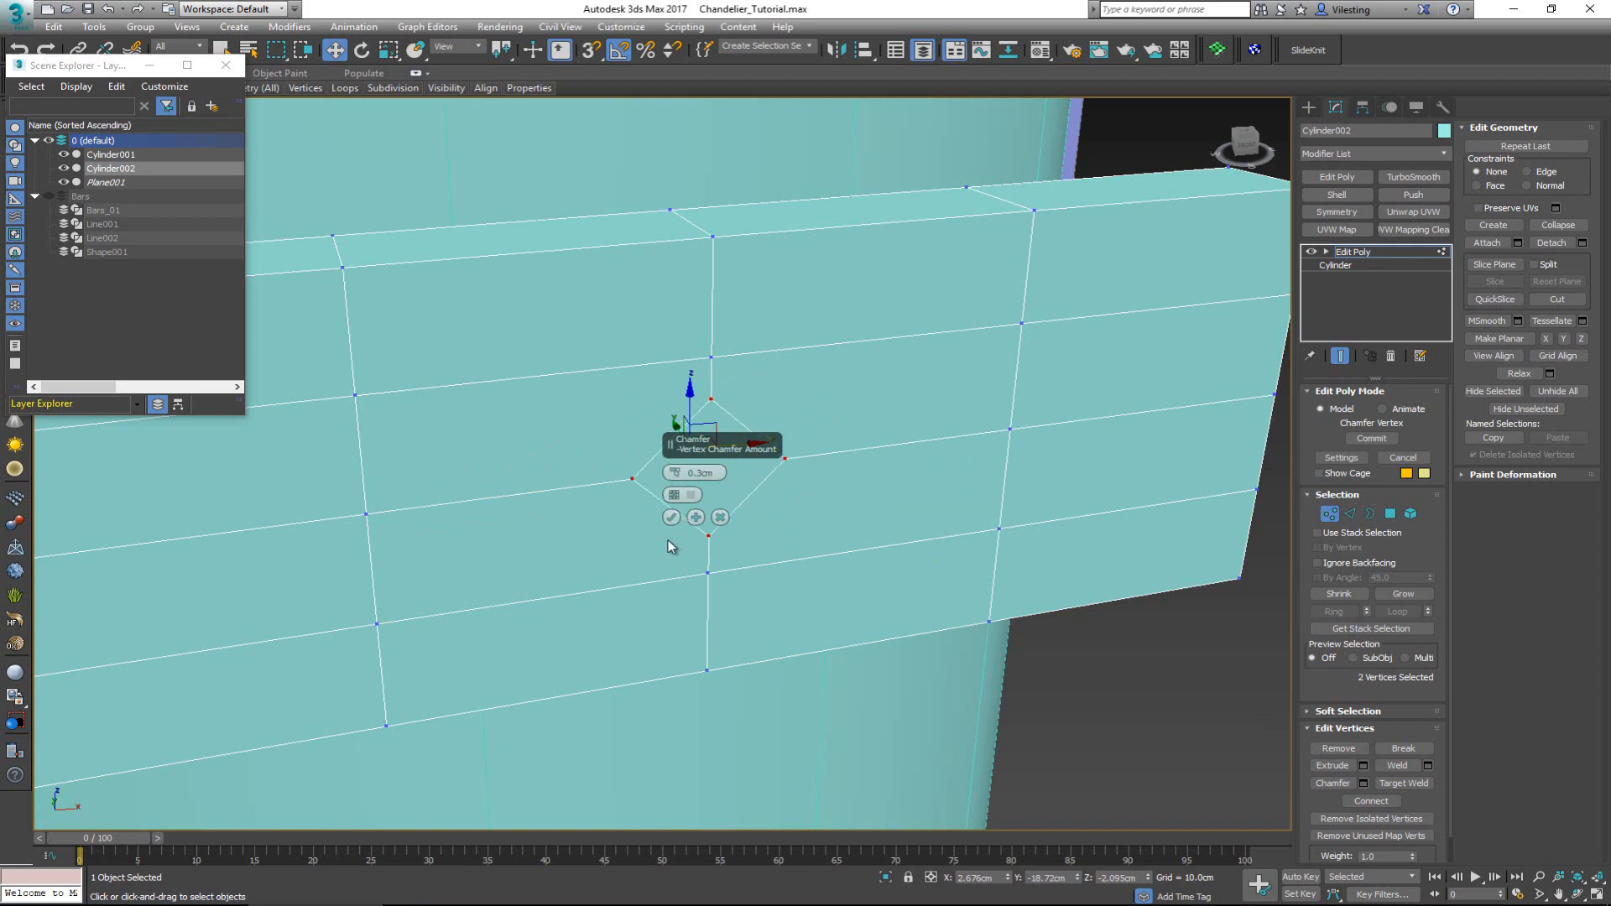
click(671, 518)
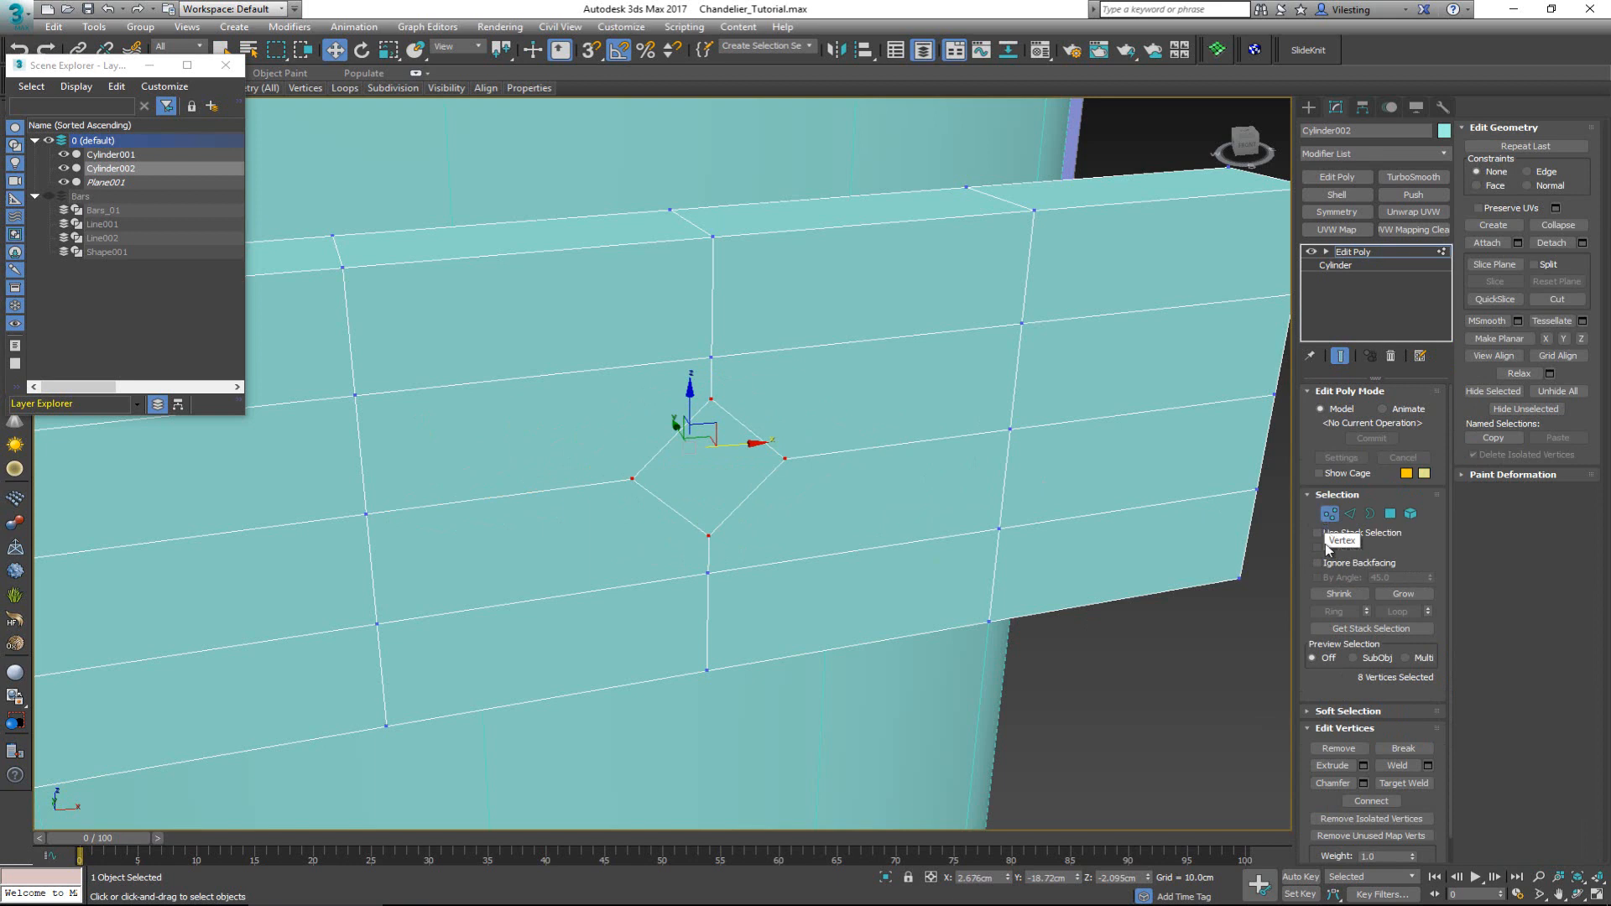
- Cut edges from the two neighboring grid vertices on the left to the midpoints of the front diamond's left sides
click(1556, 300)
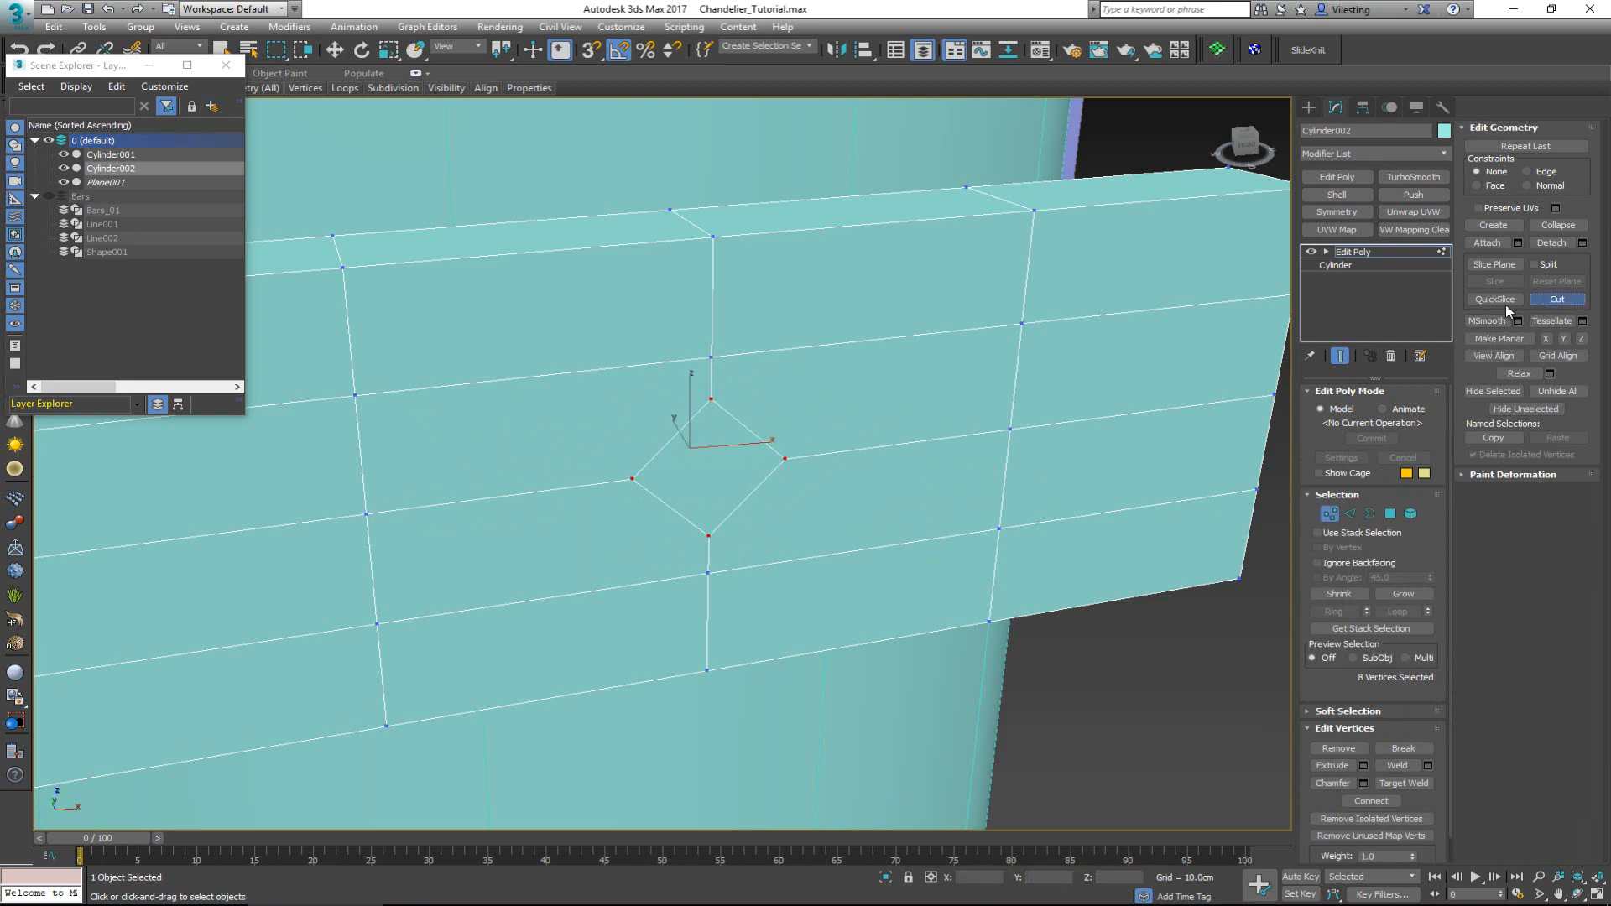
click(355, 394)
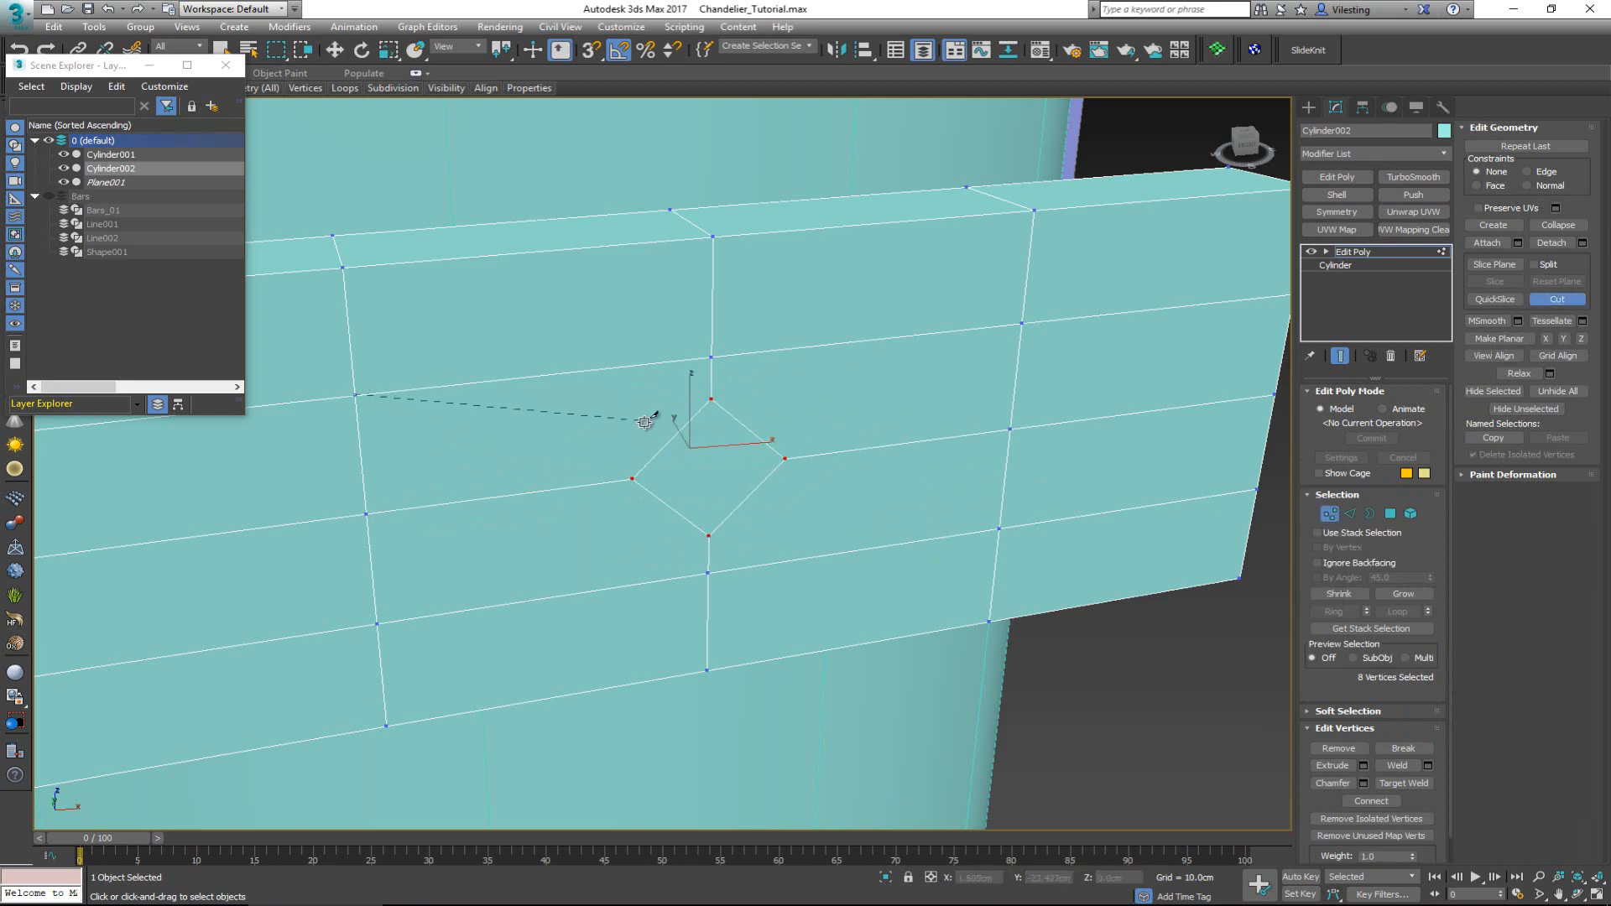
click(671, 438)
click(377, 624)
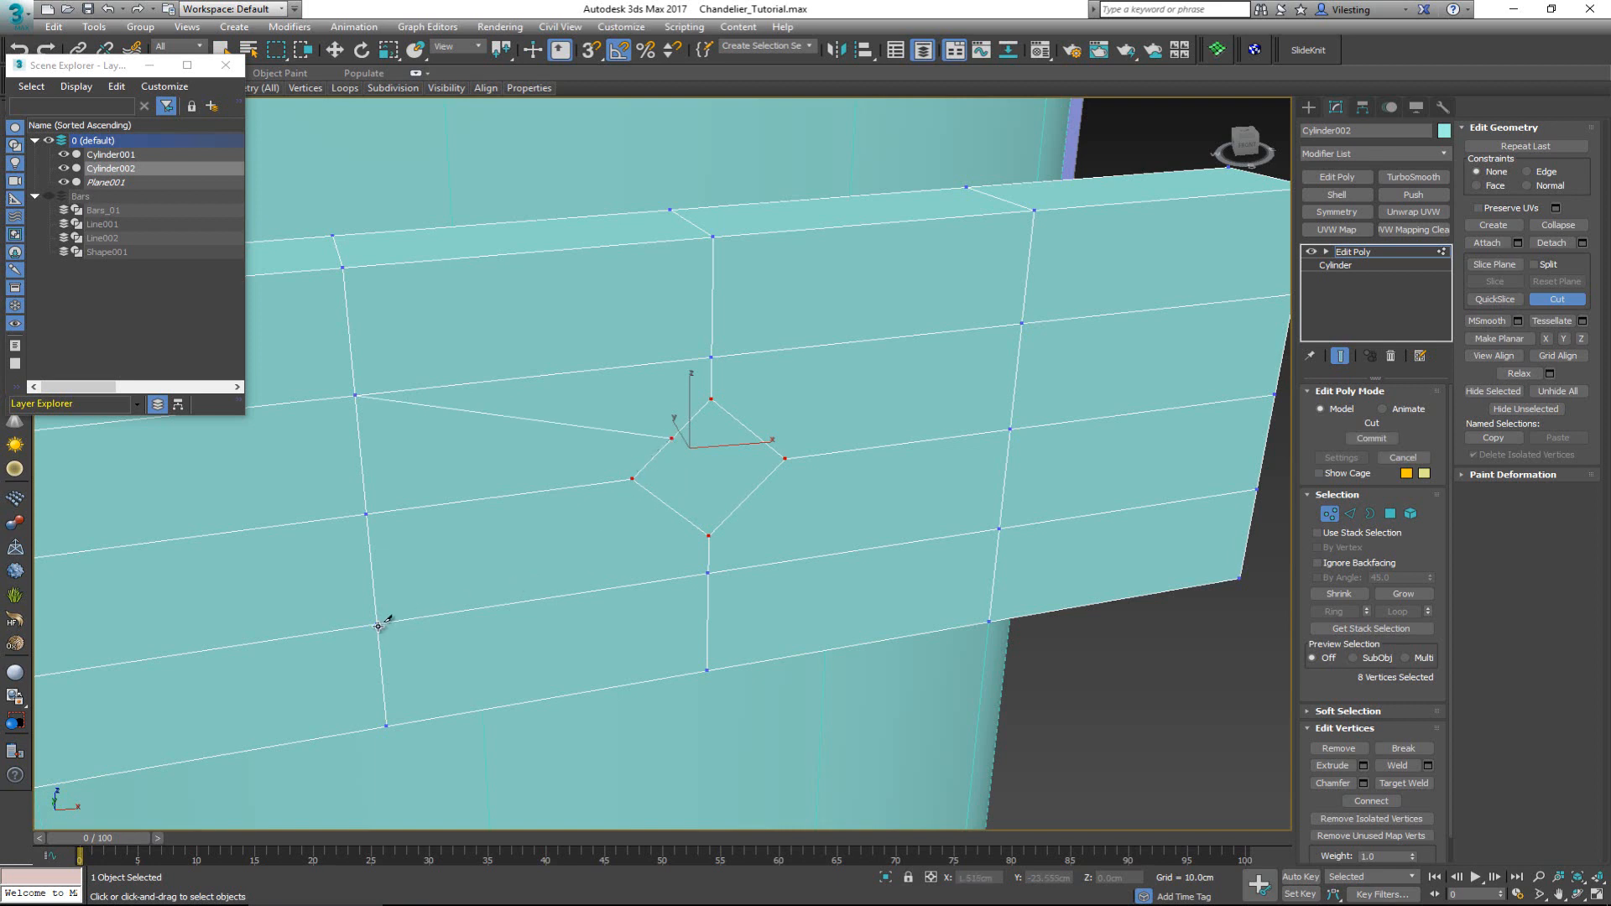
click(676, 512)
right_click(677, 512)
- Cut edges from the two right grid vertices to the front diamond's right sides, then leave Cut and switch to edge editing
click(999, 529)
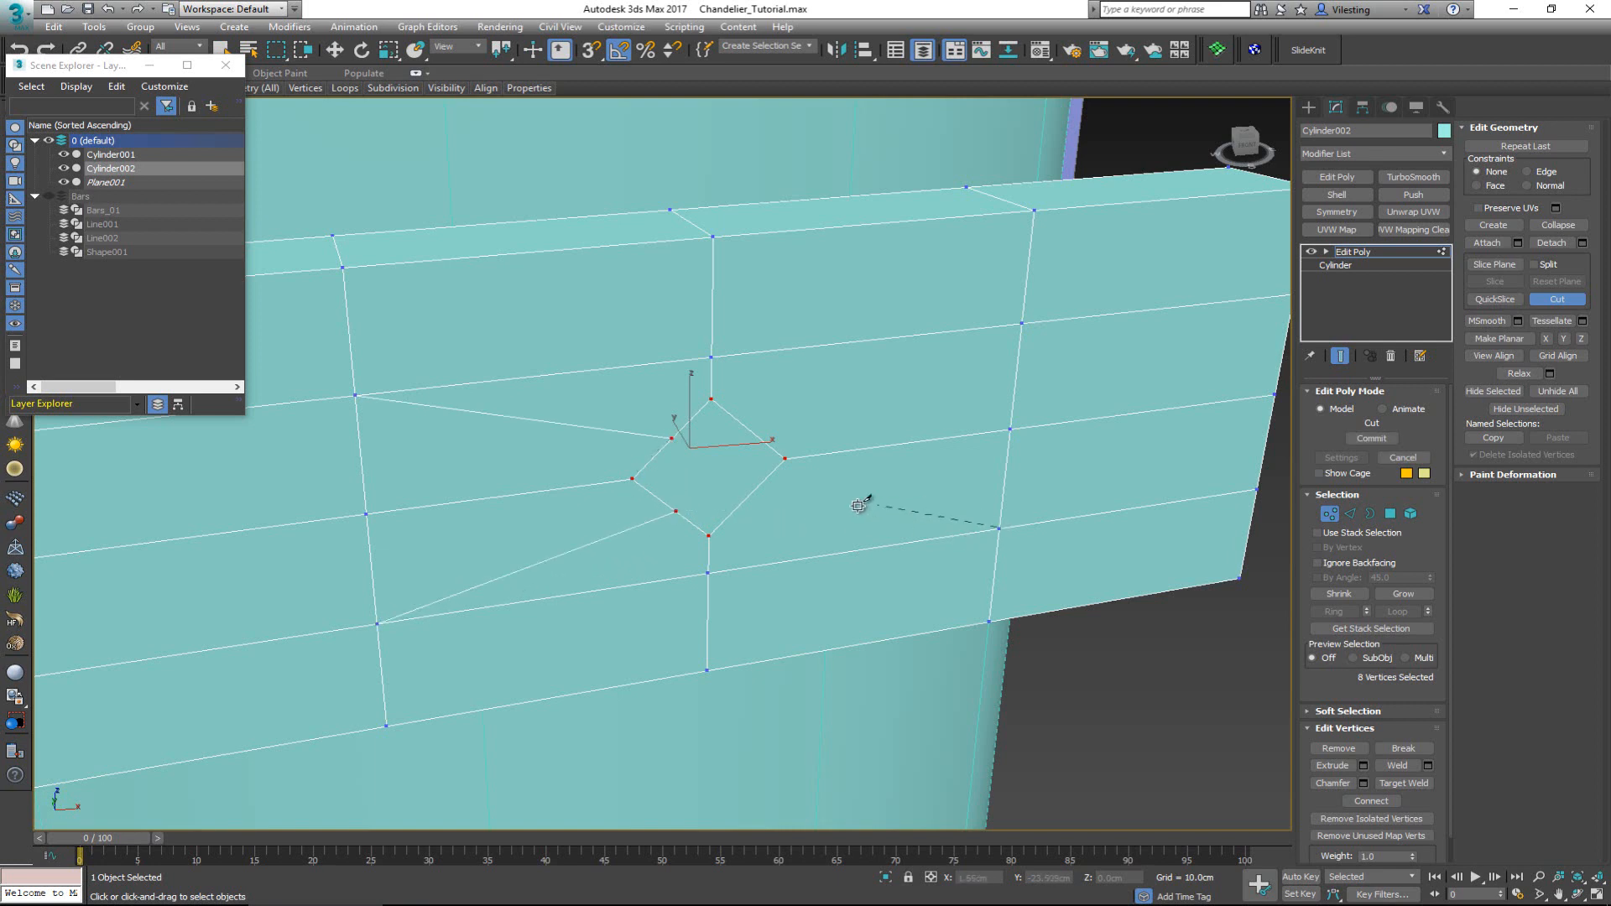
click(747, 498)
right_click(746, 498)
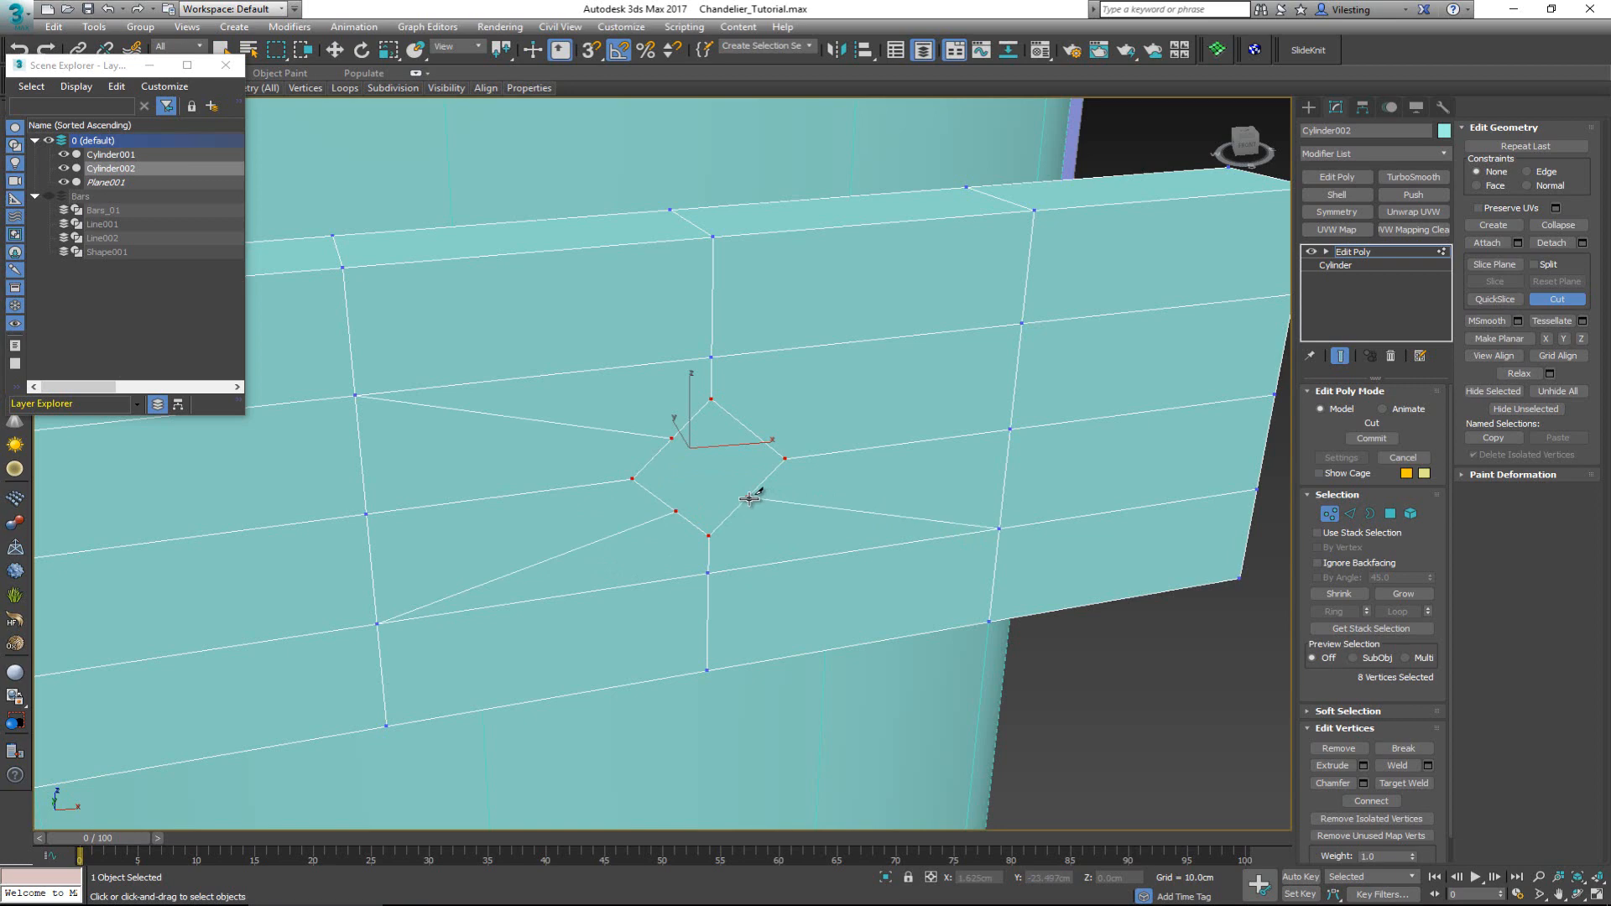
click(1021, 324)
click(750, 429)
right_click(749, 429)
alt+middle_drag(678, 448, 671, 335)
key(w)
key(2)
click(807, 315)
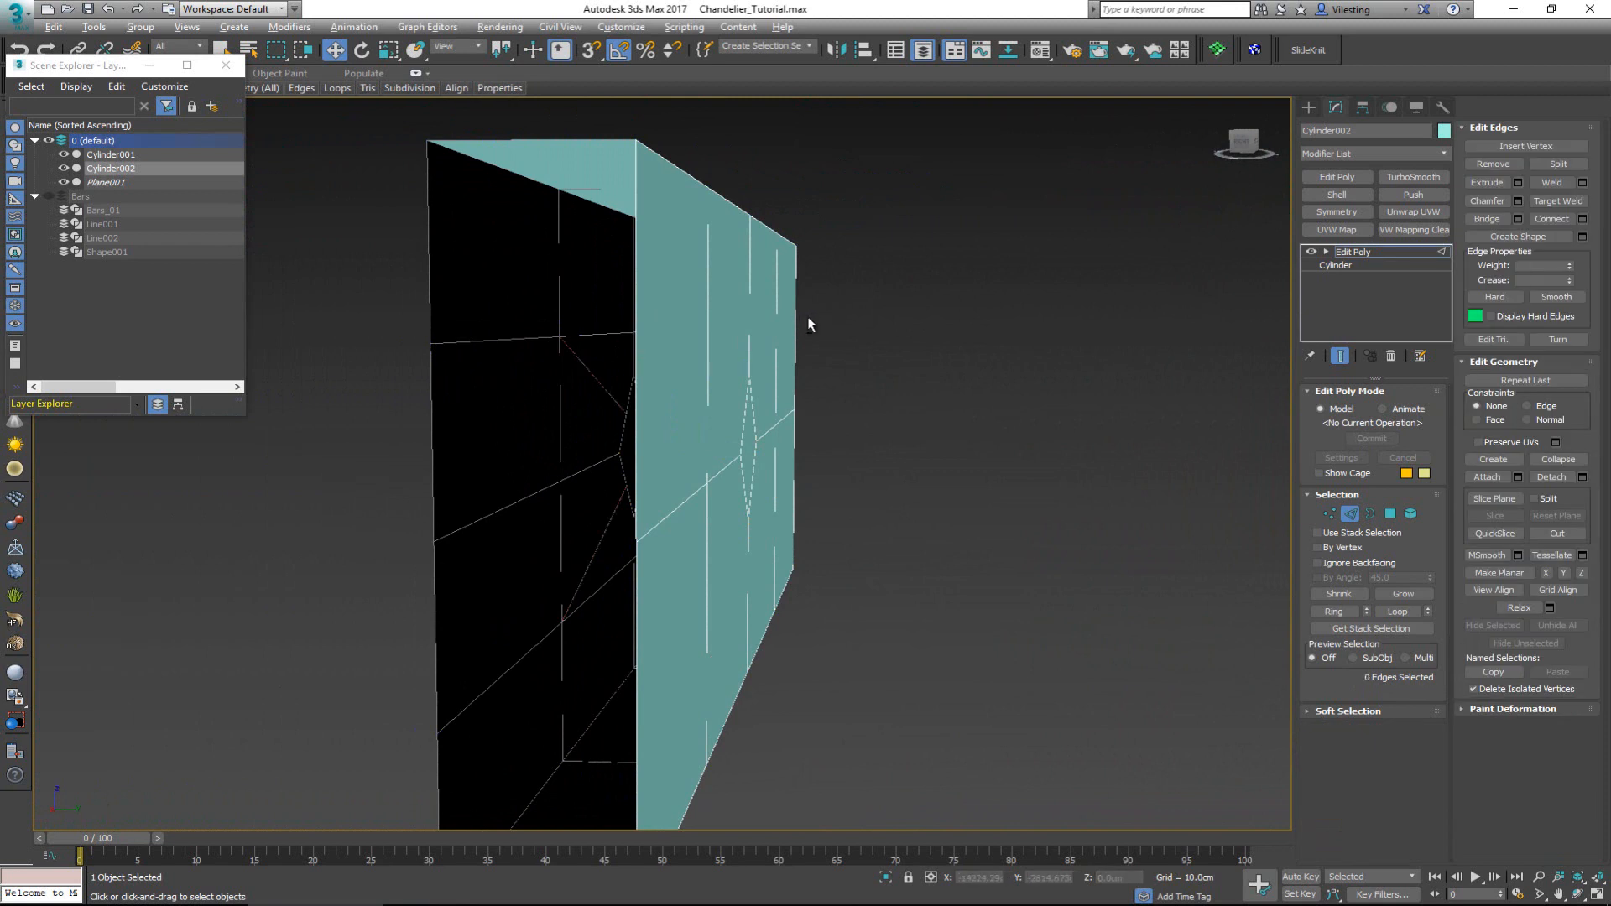
- Connect the upper vertical edges on the segment's back side and align the new loop planar in Z with the front loop's height
alt+middle_drag(808, 316, 819, 316)
drag(819, 316, 731, 330)
alt+middle_drag(730, 337, 730, 352)
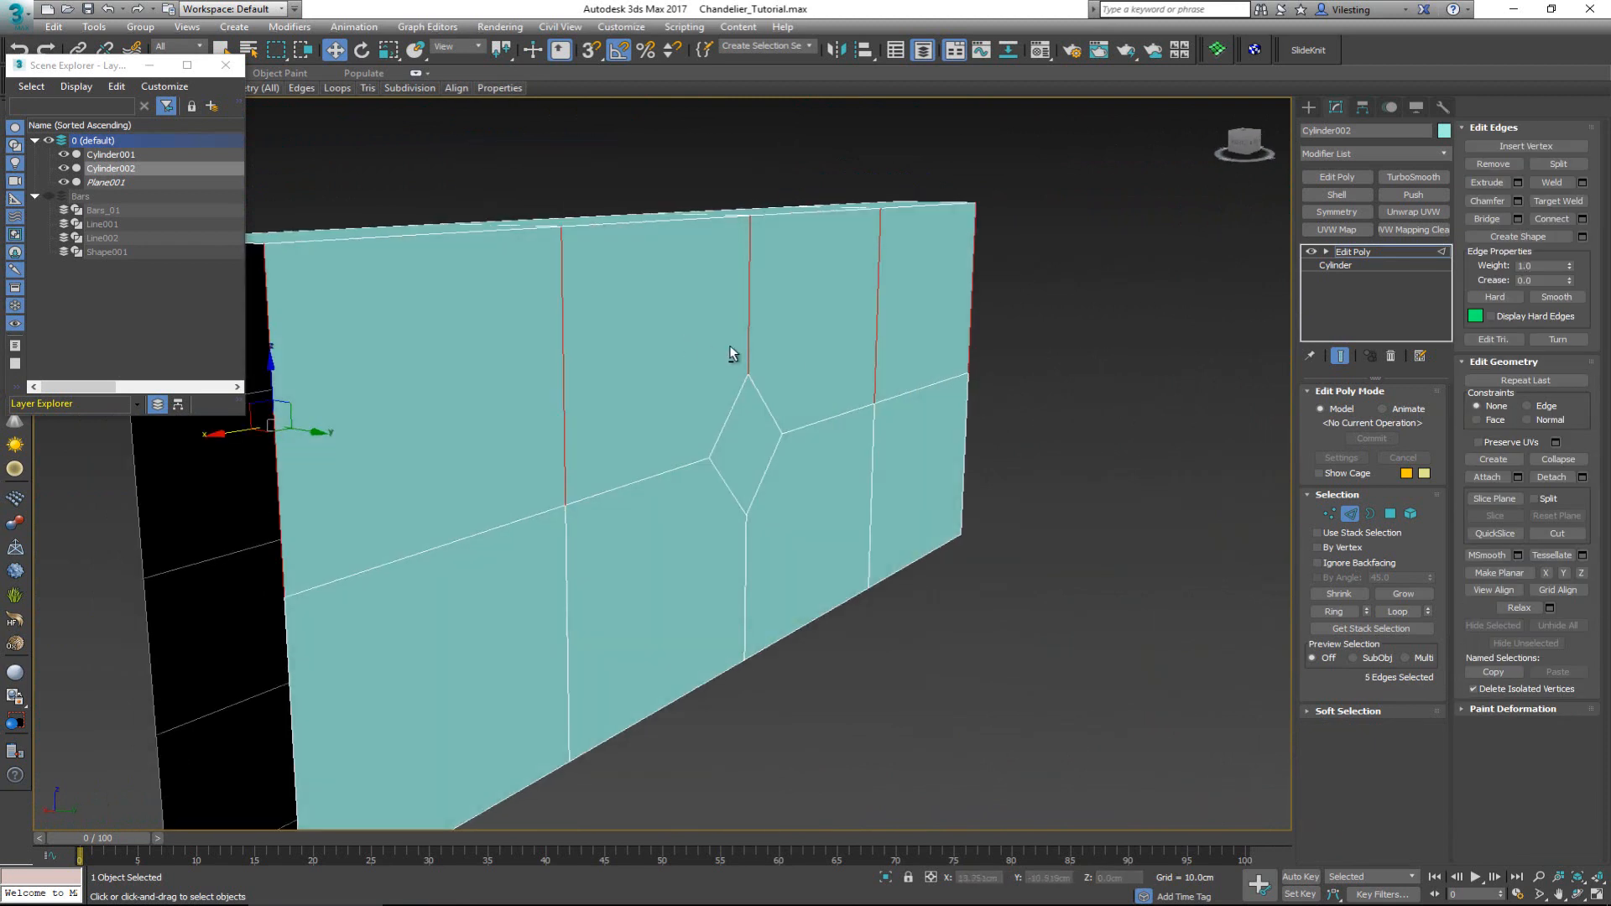
click(1554, 219)
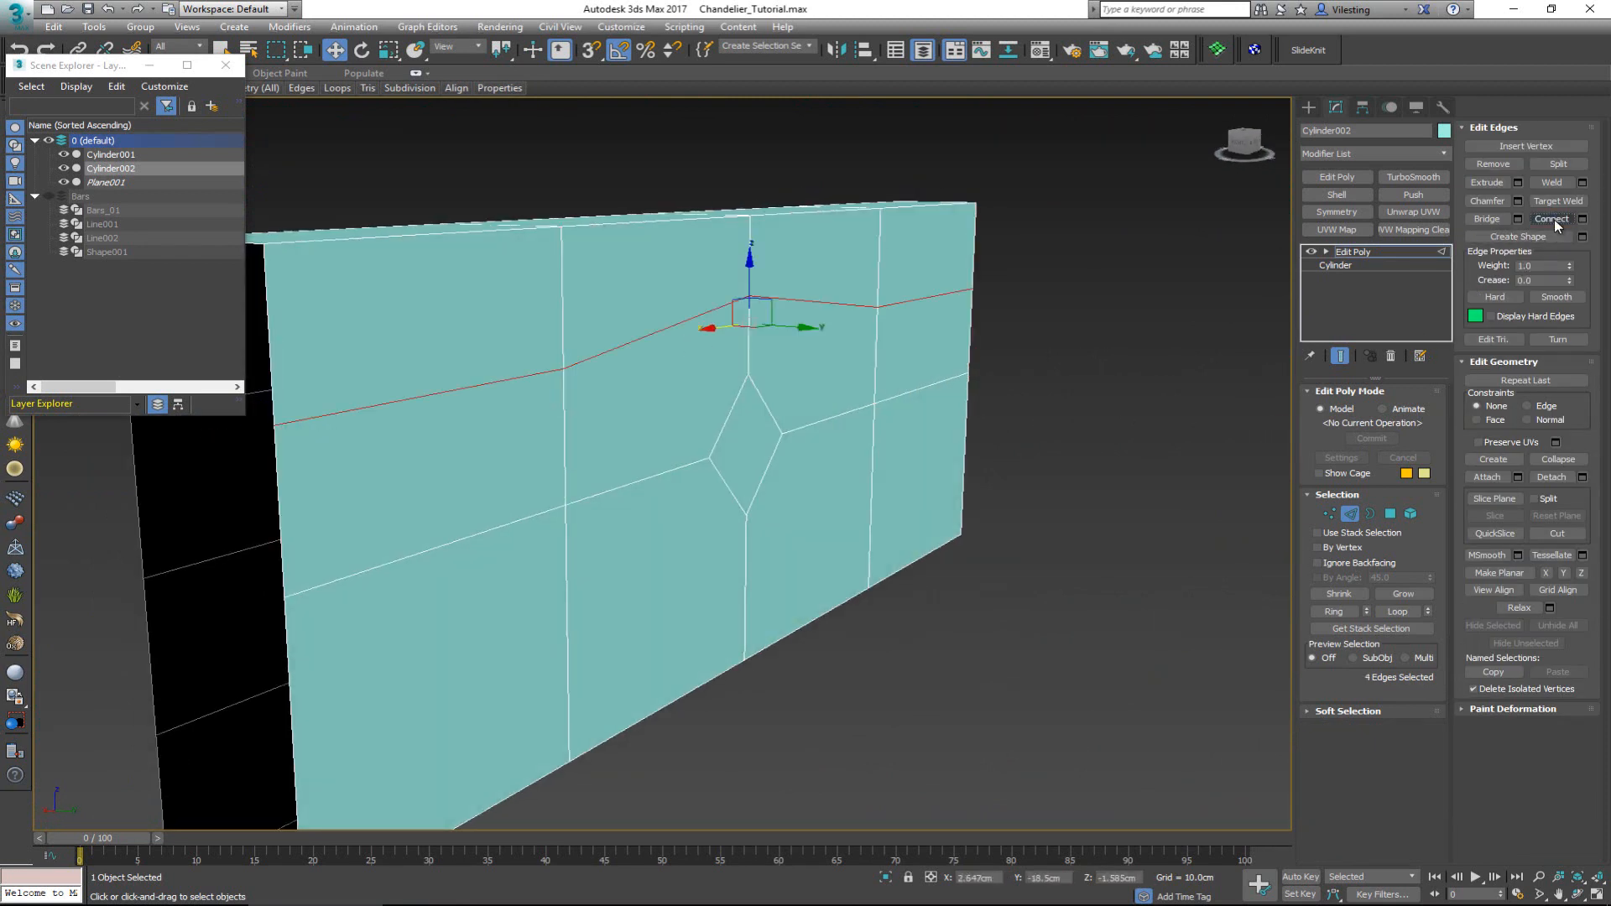
click(1581, 573)
alt+middle_drag(684, 206, 766, 224)
drag(750, 281, 936, 514)
key(s)
- Connect the back side's lower vertical edges and align the new loop planar in Z with the matching front loop
alt+middle_drag(755, 377, 825, 397)
drag(725, 555, 703, 558)
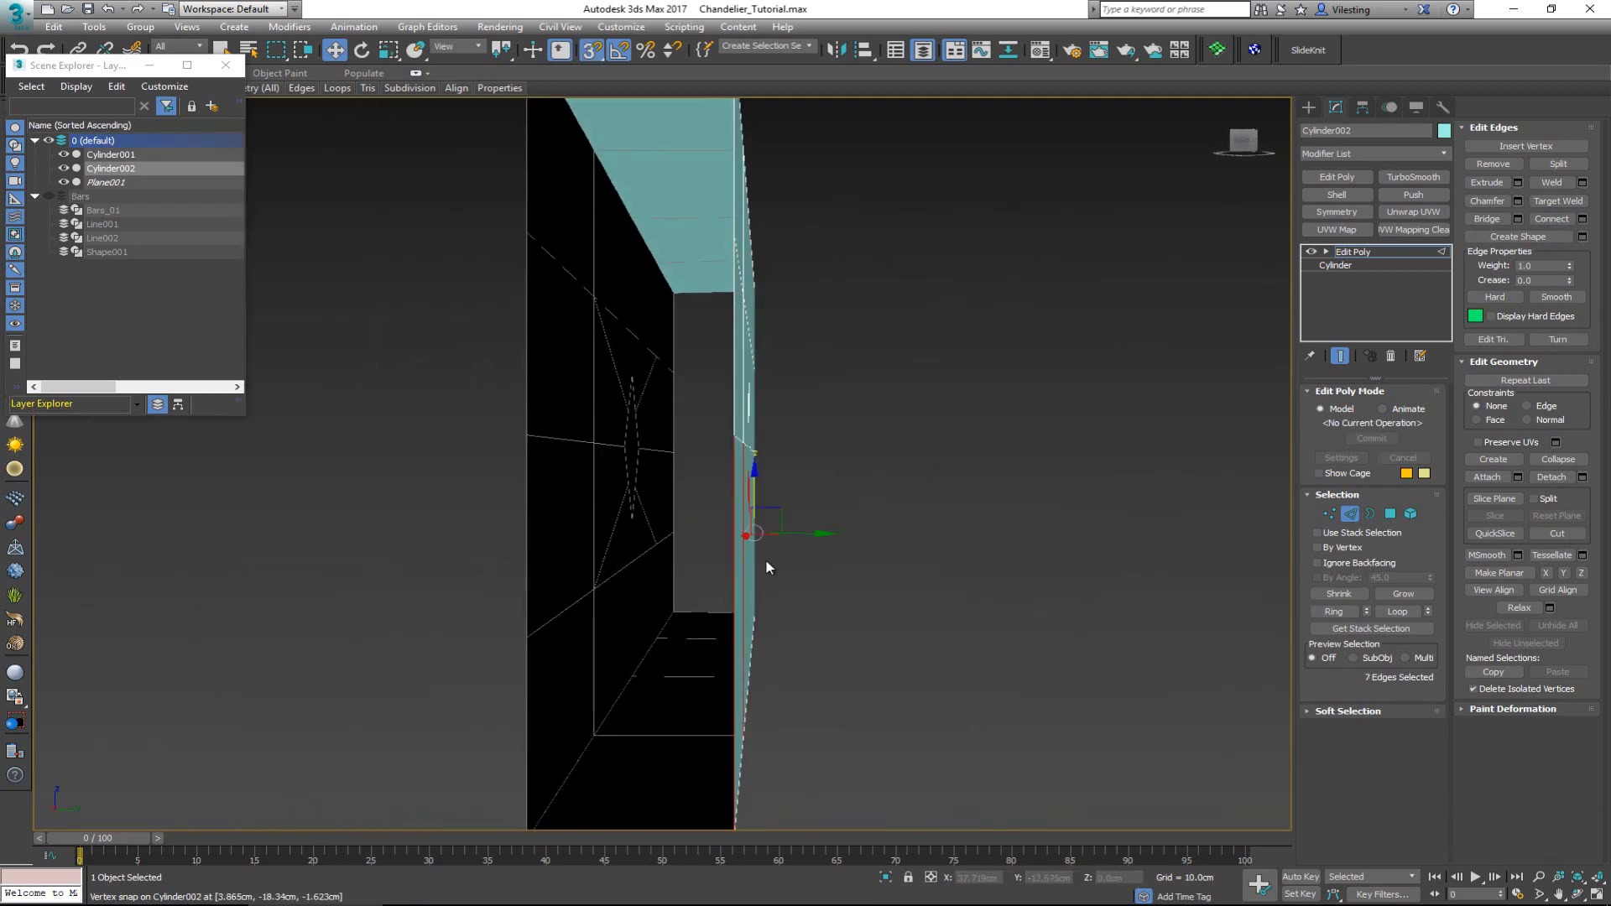
alt+middle_drag(831, 529, 782, 511)
alt+drag(793, 485, 713, 496)
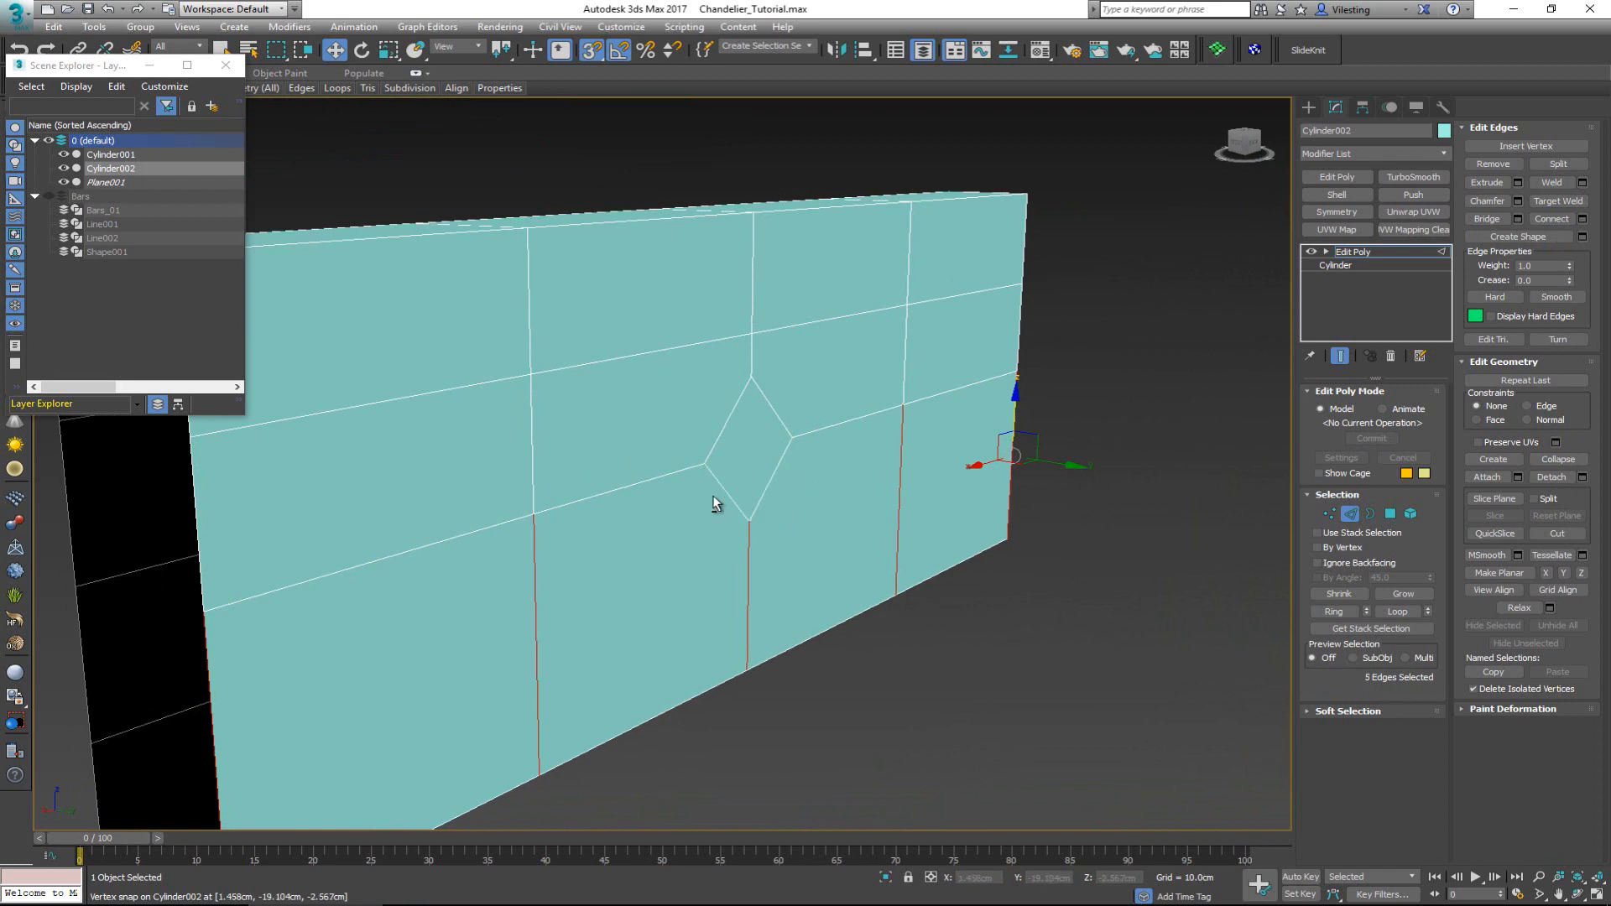
click(1549, 218)
alt+middle_drag(738, 460, 1492, 342)
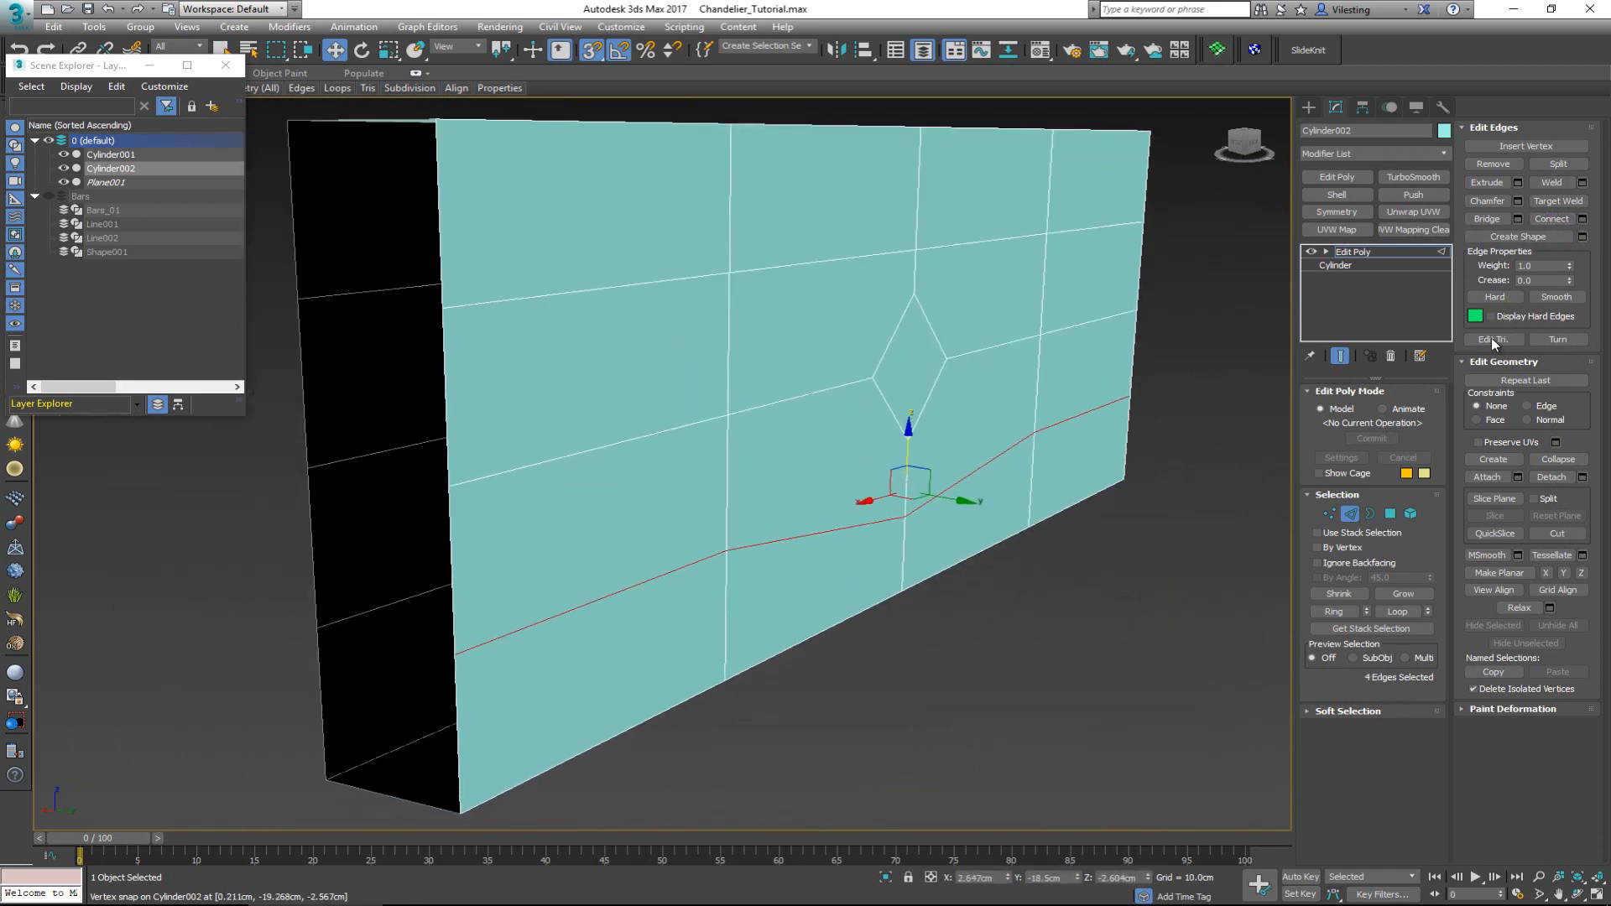
click(1582, 573)
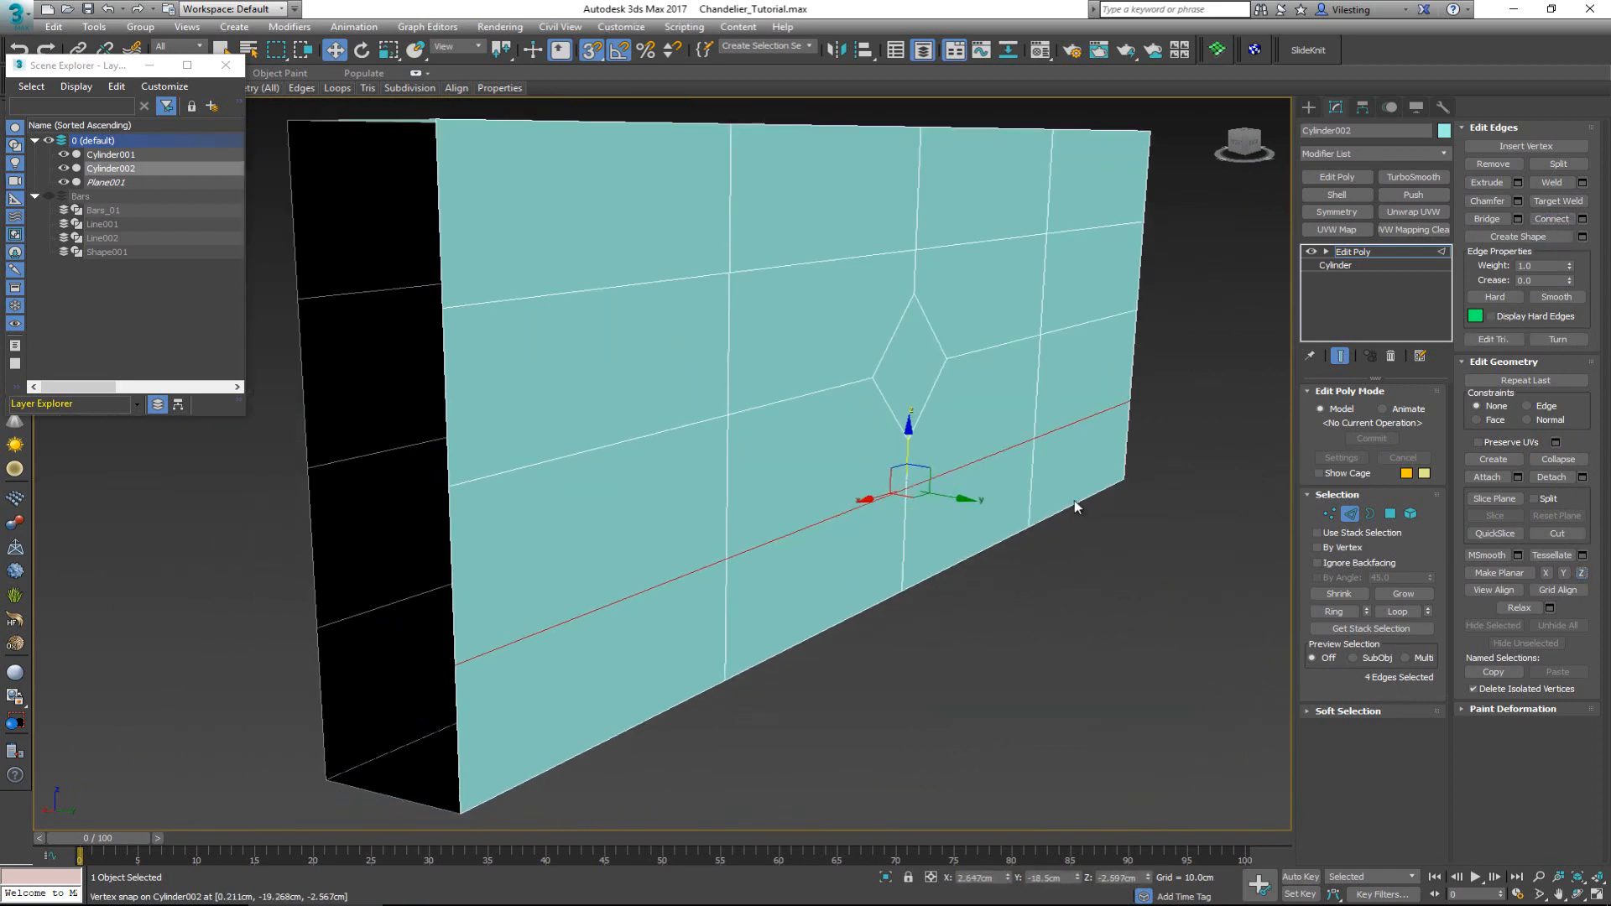
drag(912, 456, 316, 618)
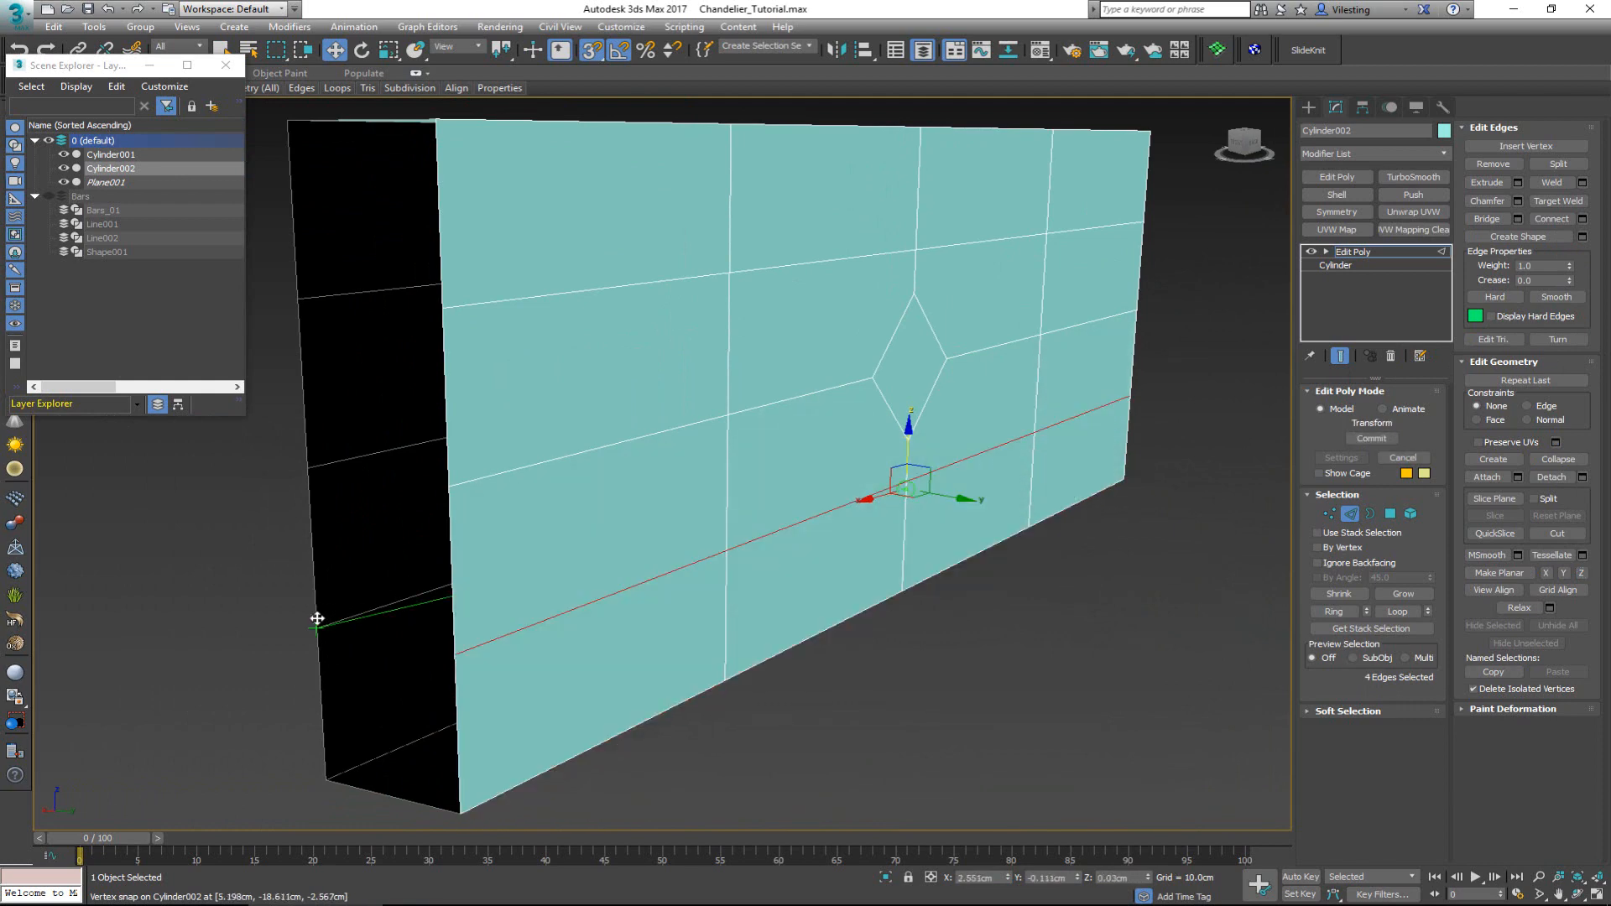
- Cut edges from the two grid vertices left of the back diamond to the midpoints of its left sides
scroll(726, 480, up, 3)
key(1)
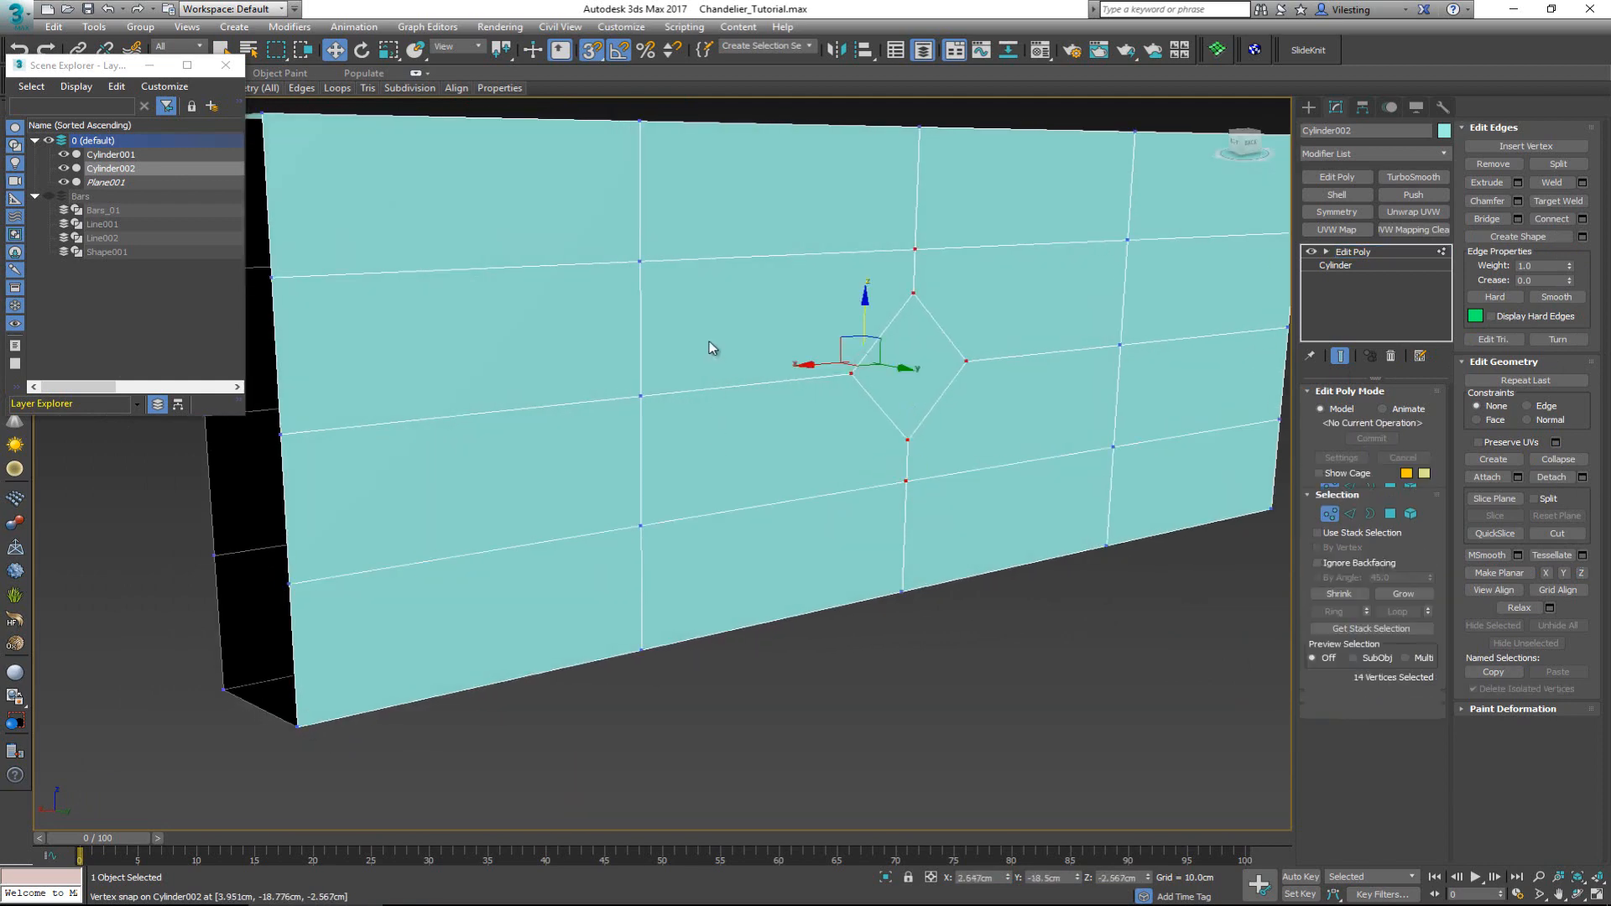
click(710, 326)
key(alt+c)
click(639, 259)
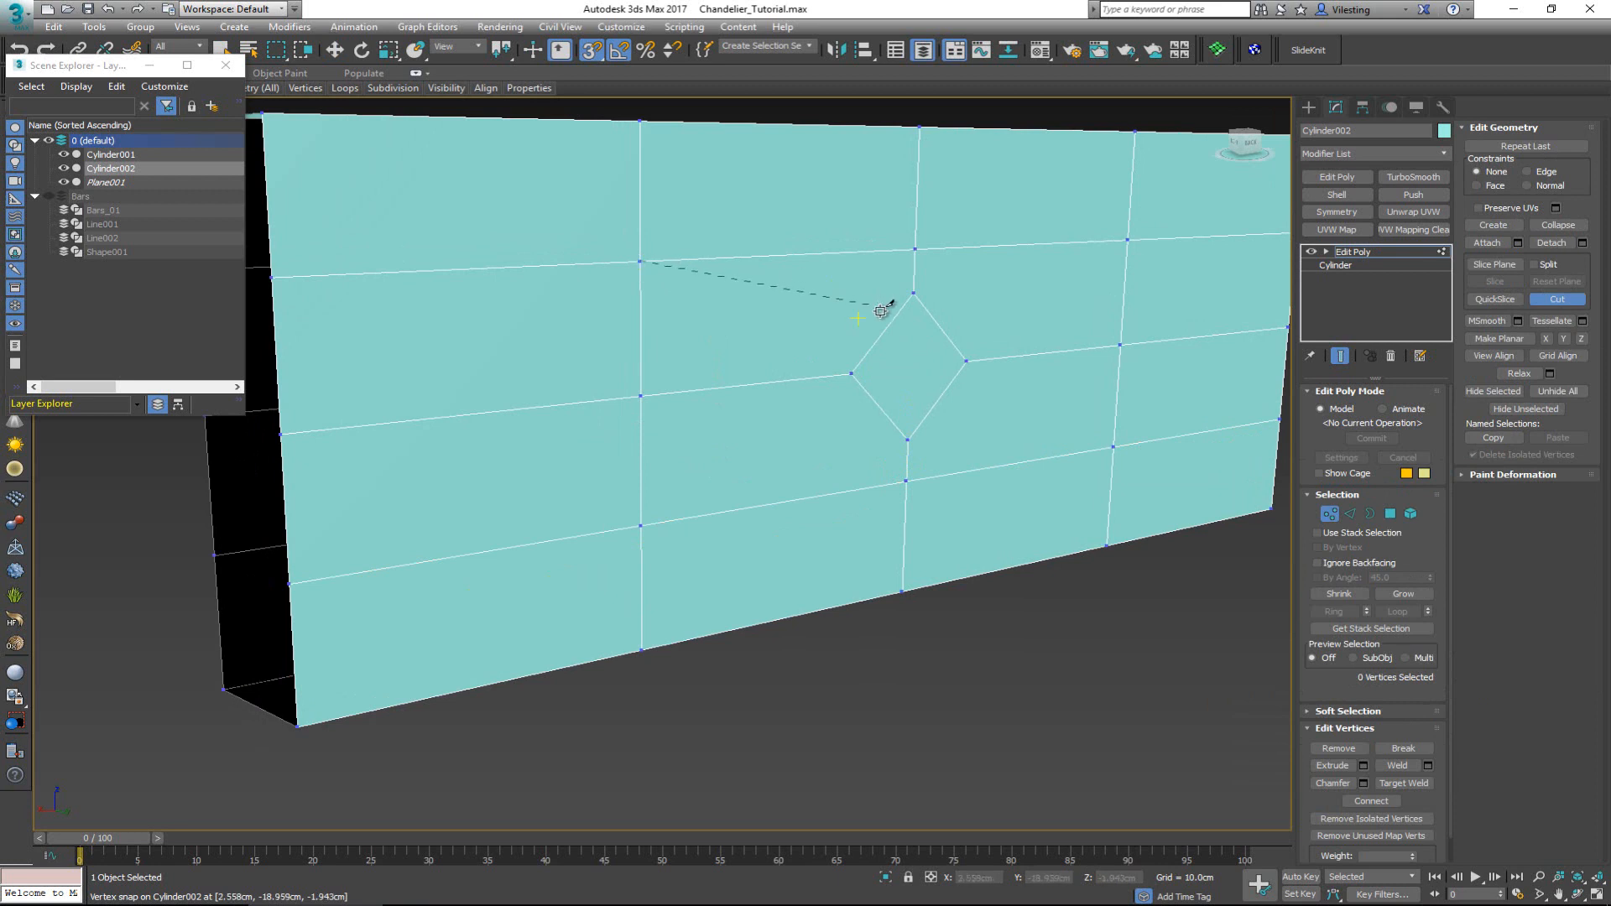
click(879, 337)
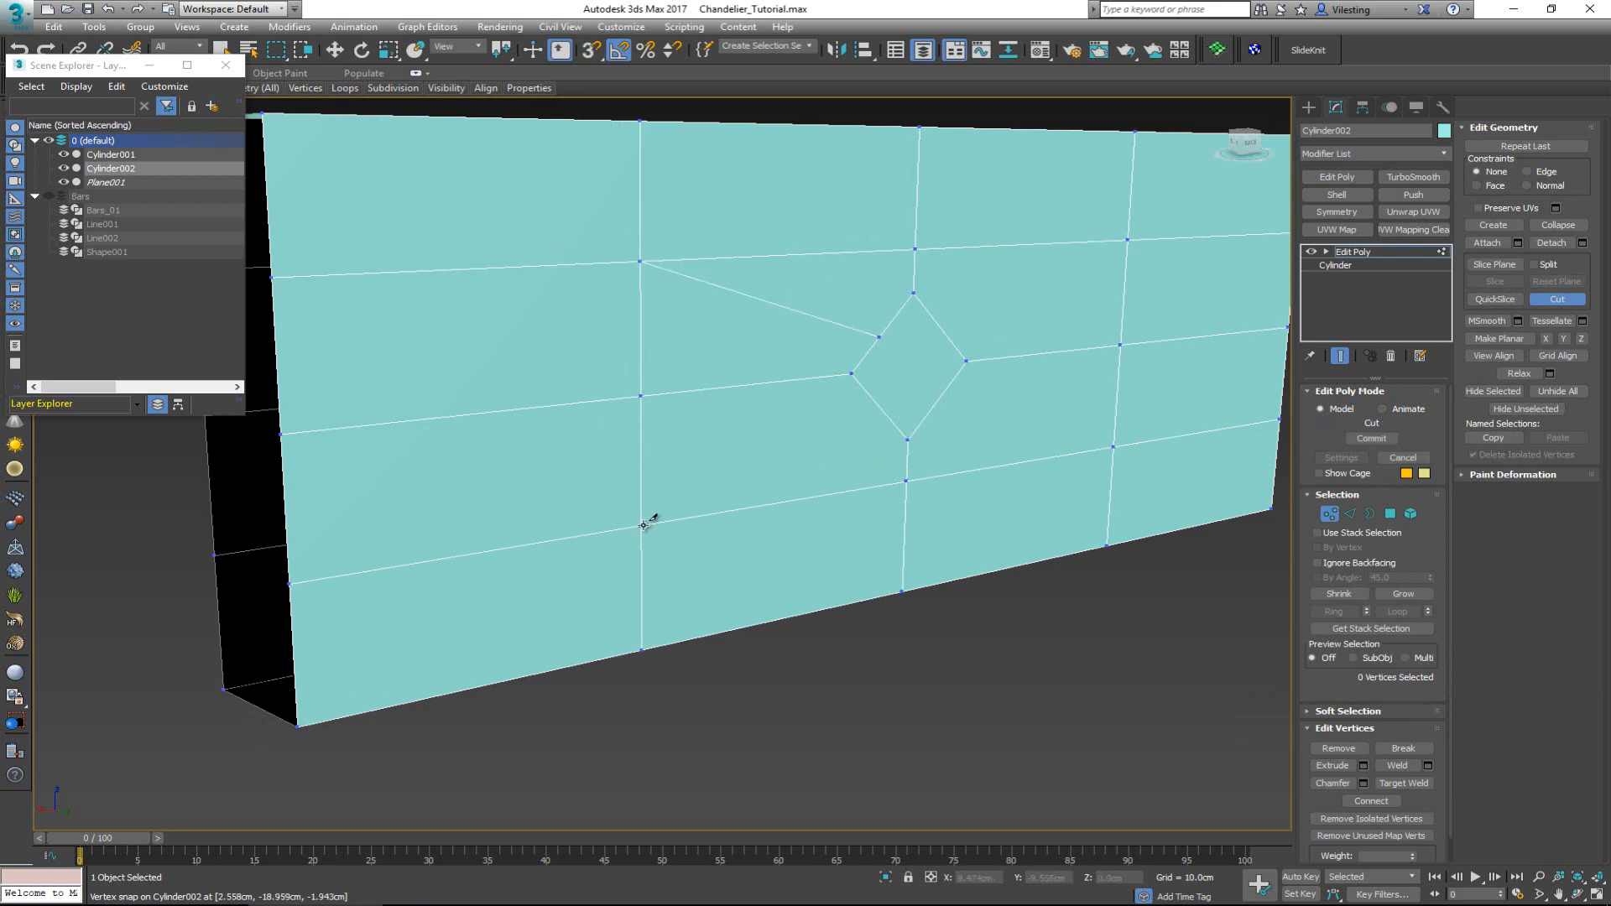
click(641, 525)
click(880, 407)
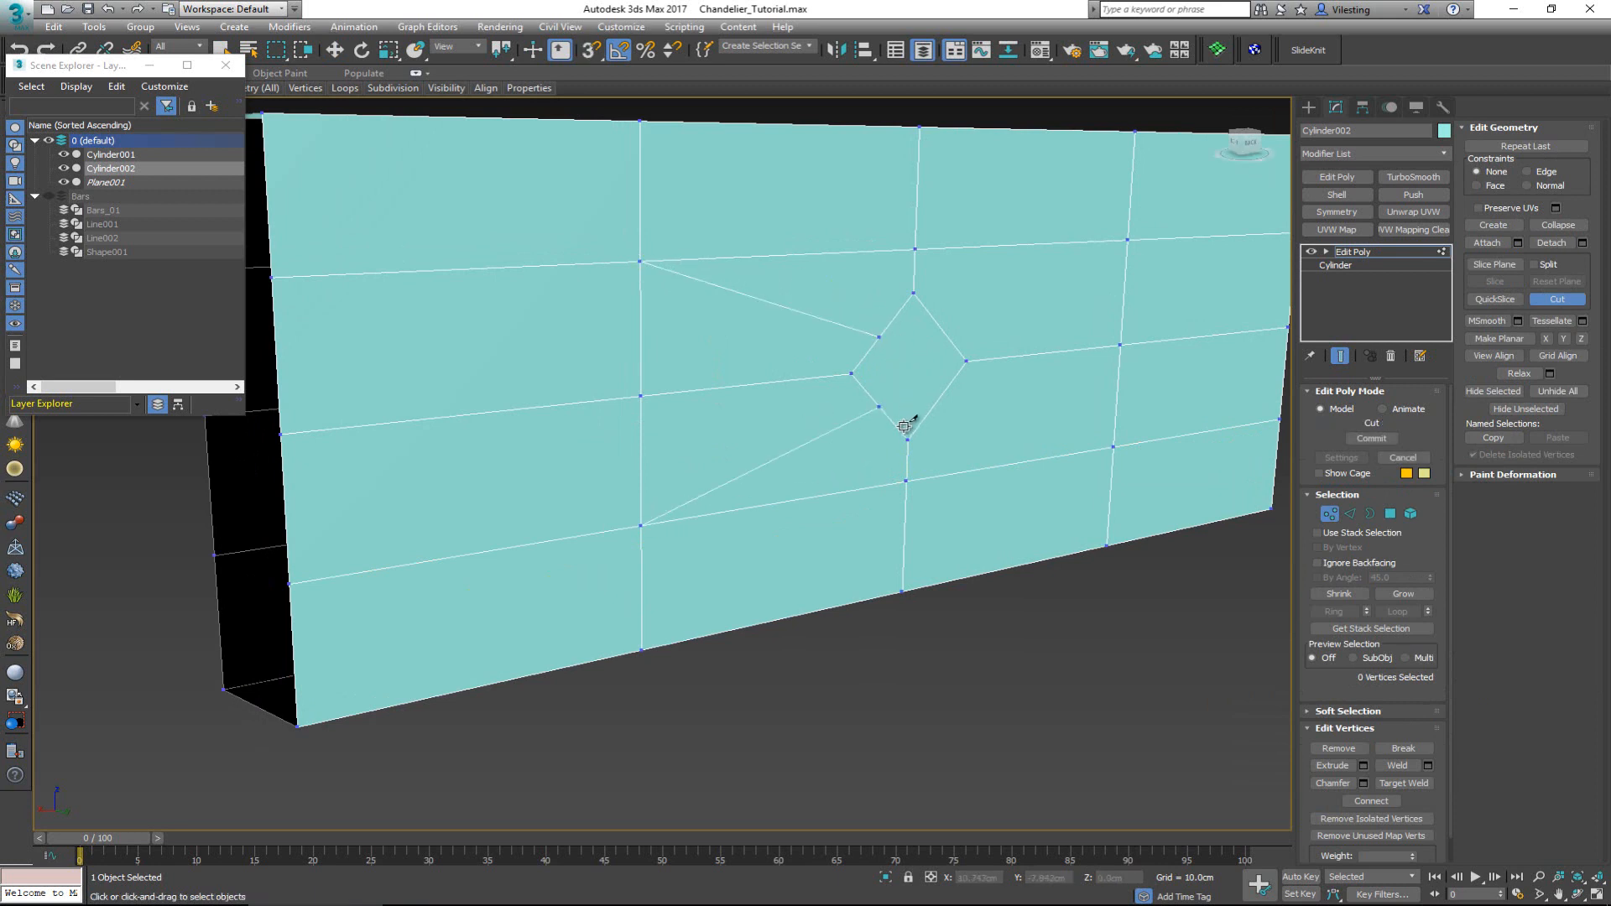
- Cut edges from the midpoints of the back diamond's right sides to the two neighboring grid vertices, then leave Cut
click(943, 330)
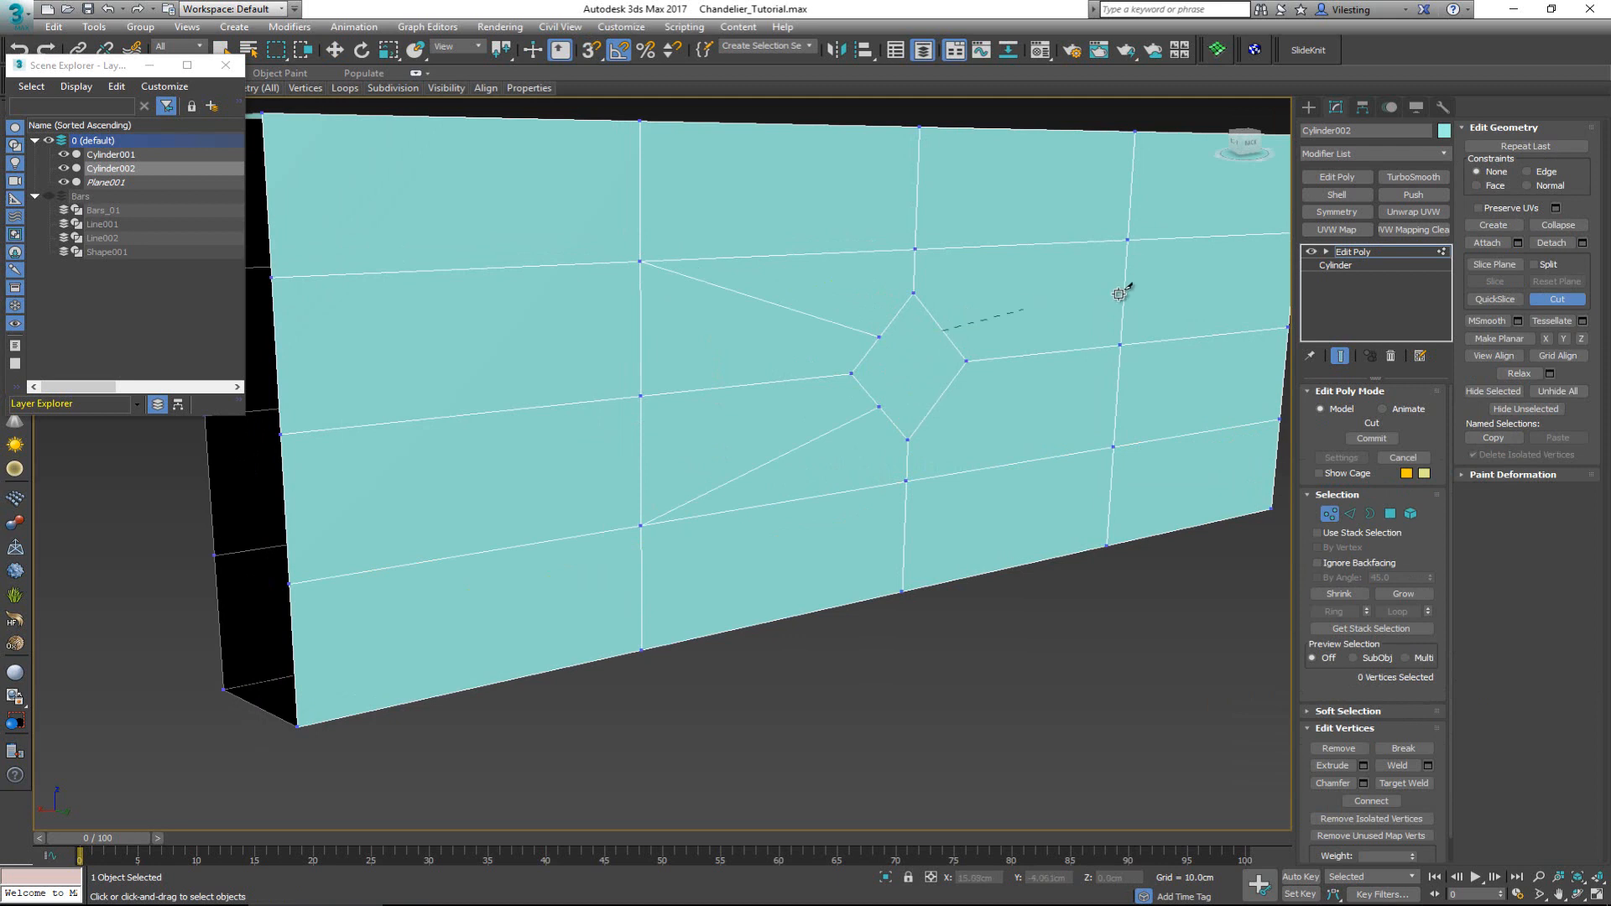
click(1130, 240)
click(937, 400)
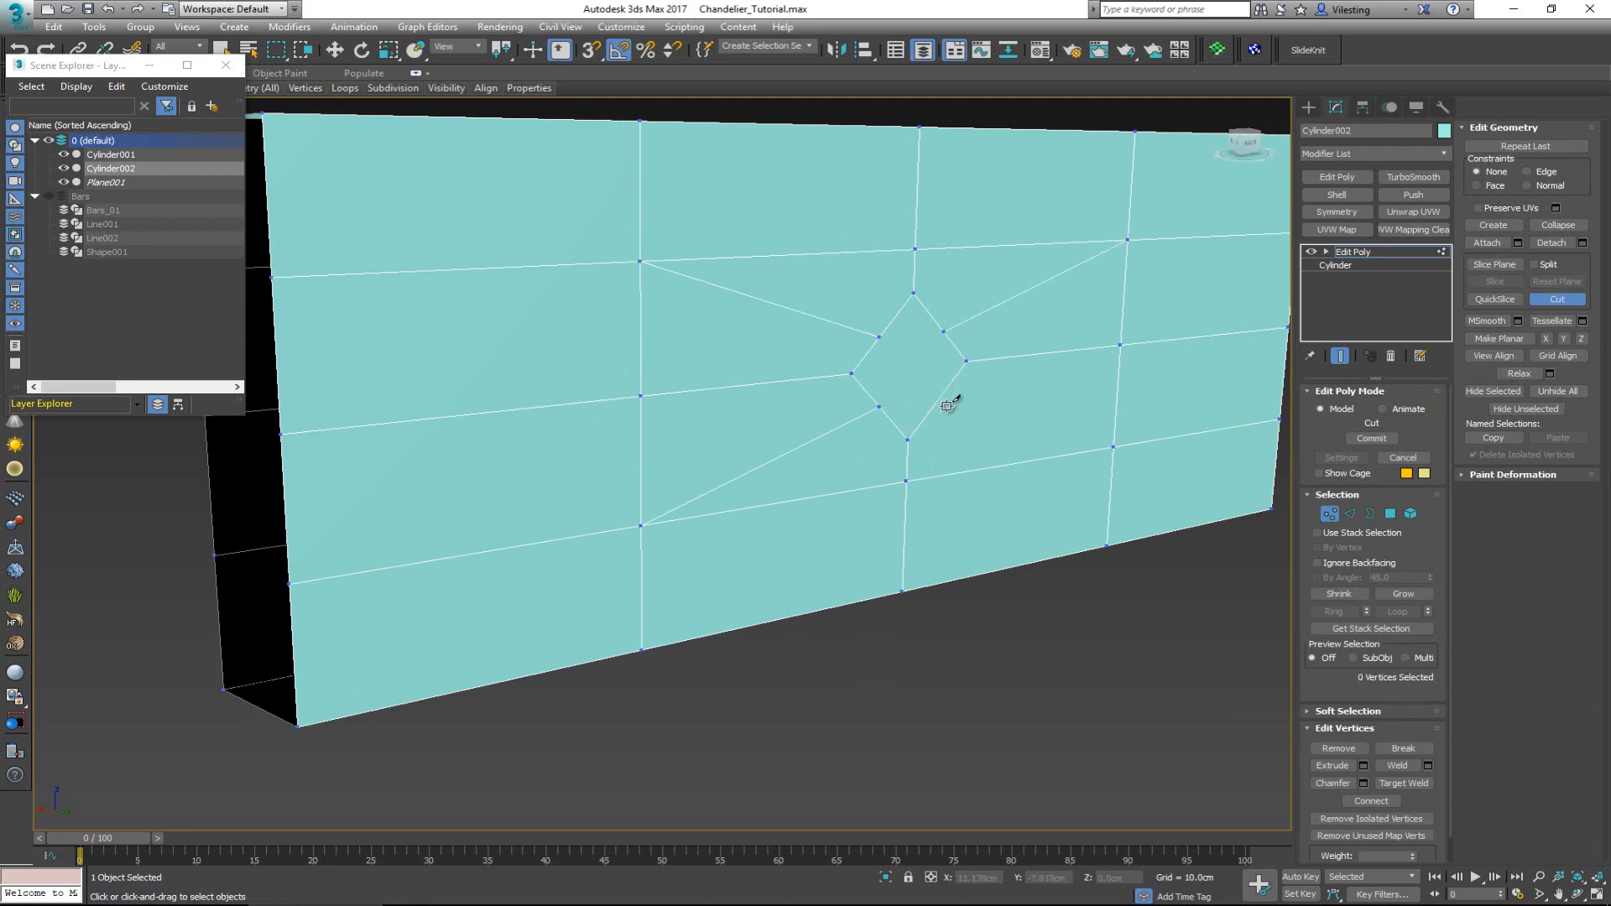
click(1114, 447)
right_click(938, 426)
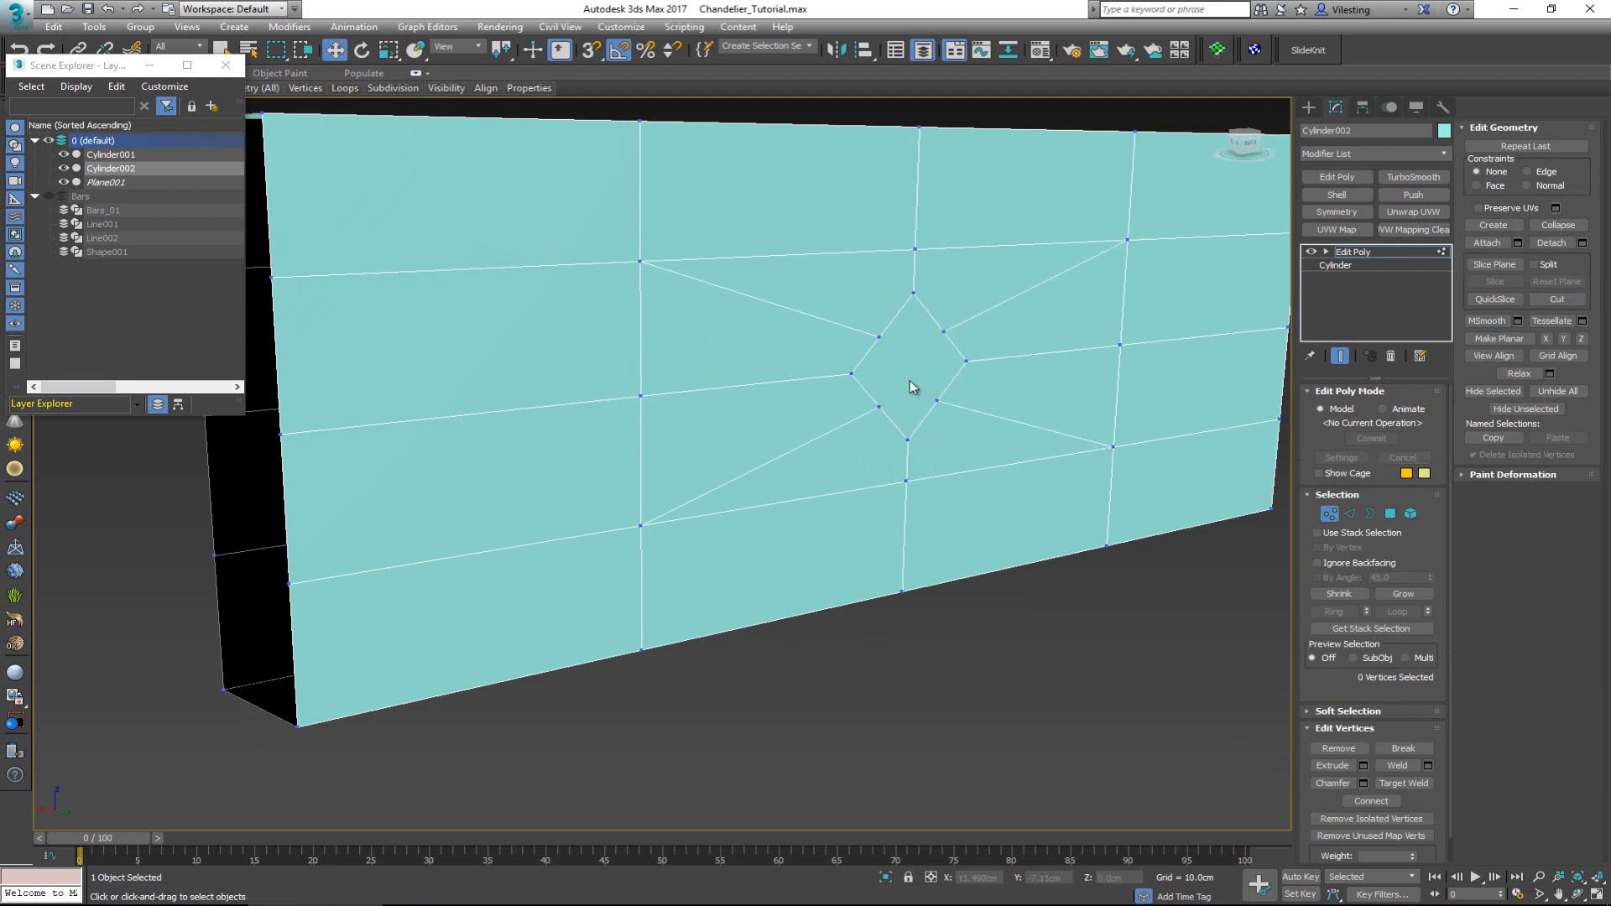
key(4)
click(911, 382)
alt+middle_drag(911, 382, 1025, 402)
ctrl+click(908, 436)
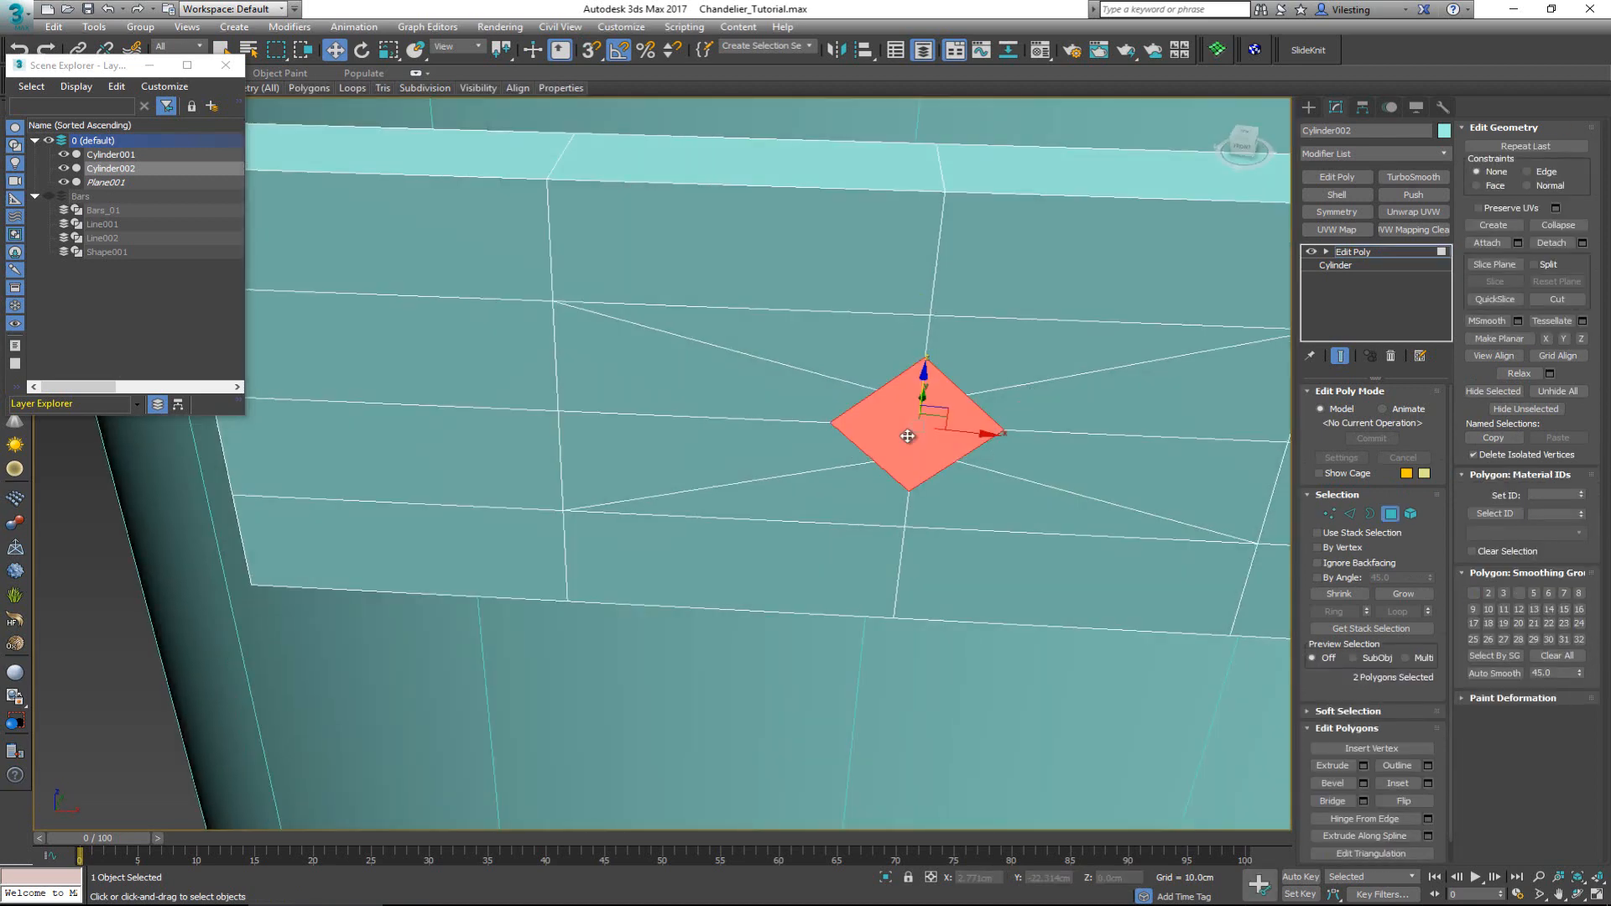
alt+middle_drag(907, 437, 742, 351)
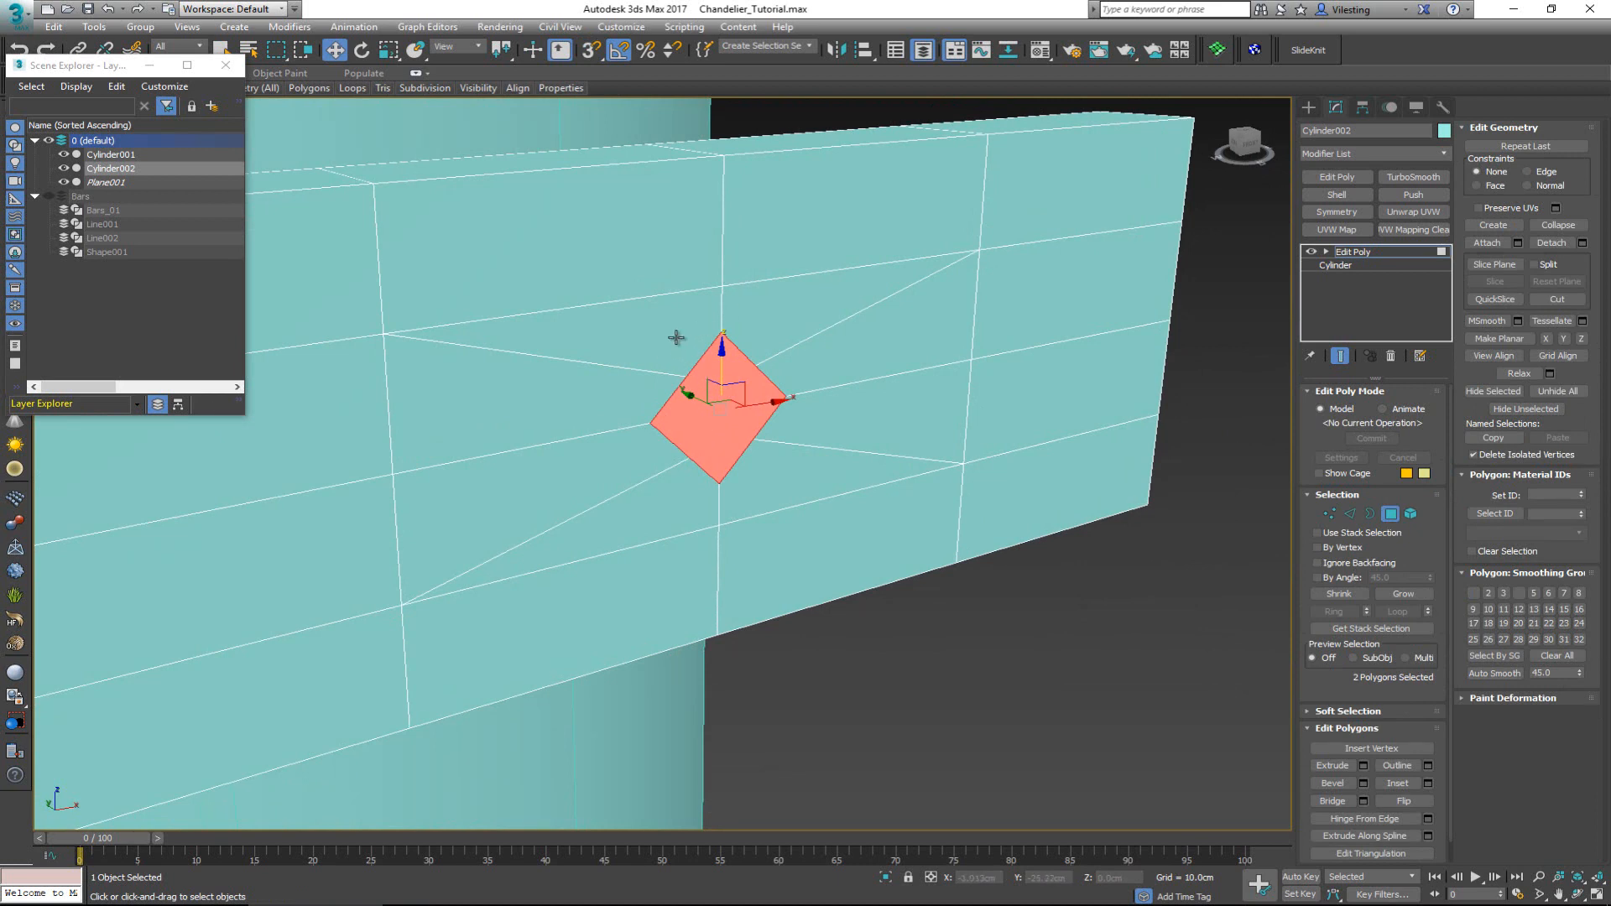
right_click(726, 429)
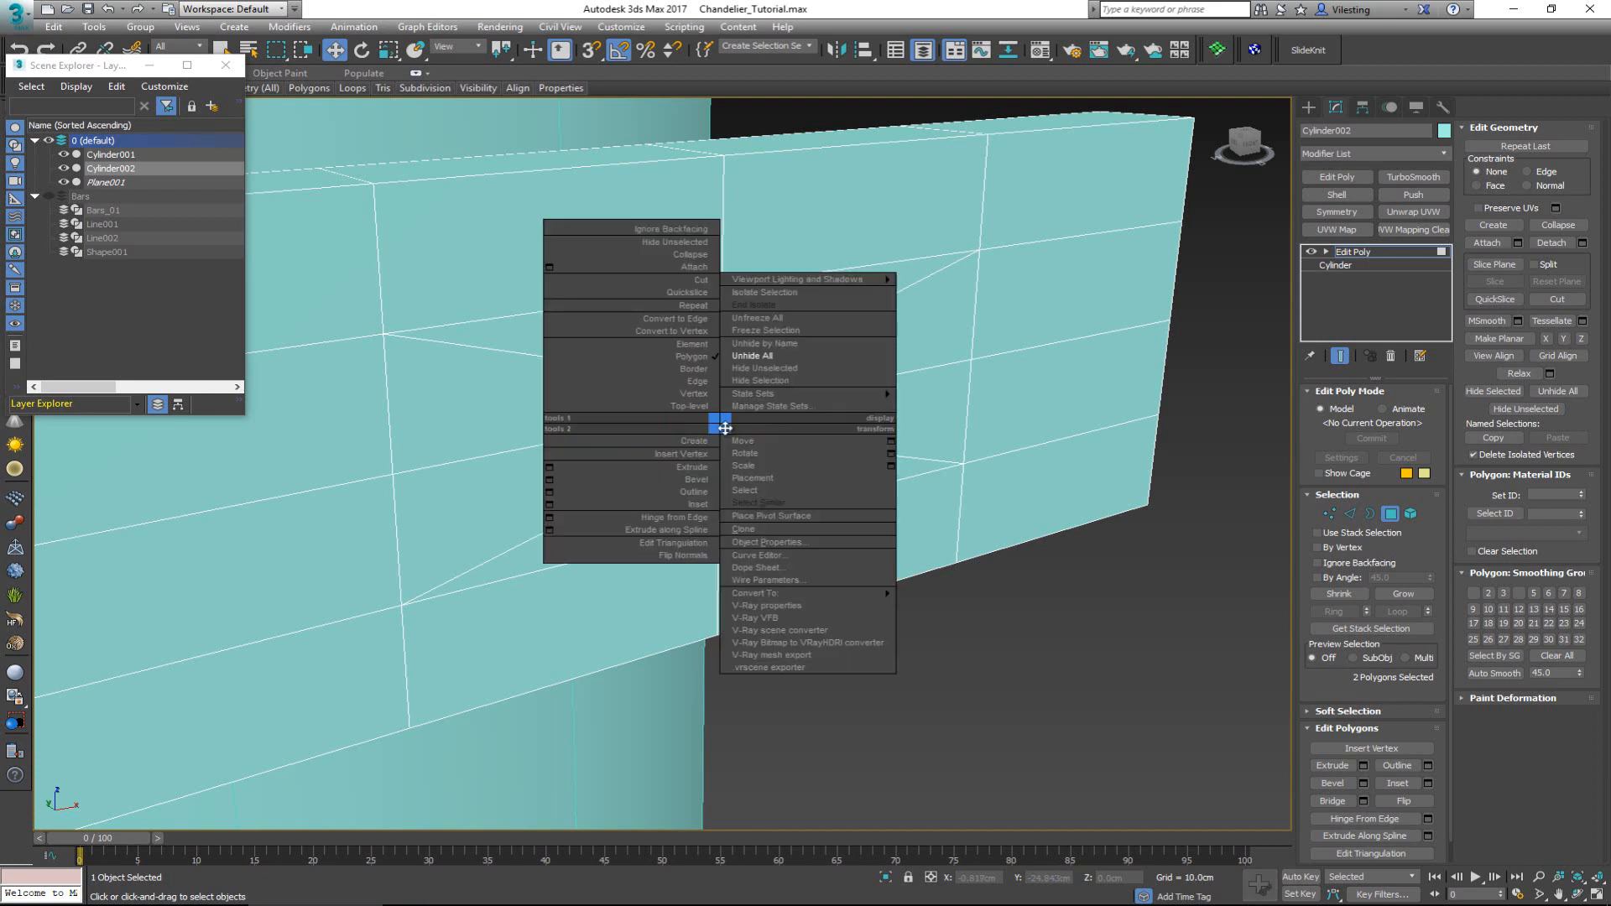
key(Escape)
- Convert the segment to an Editable Poly
right_click(726, 434)
mouse_move(806, 598)
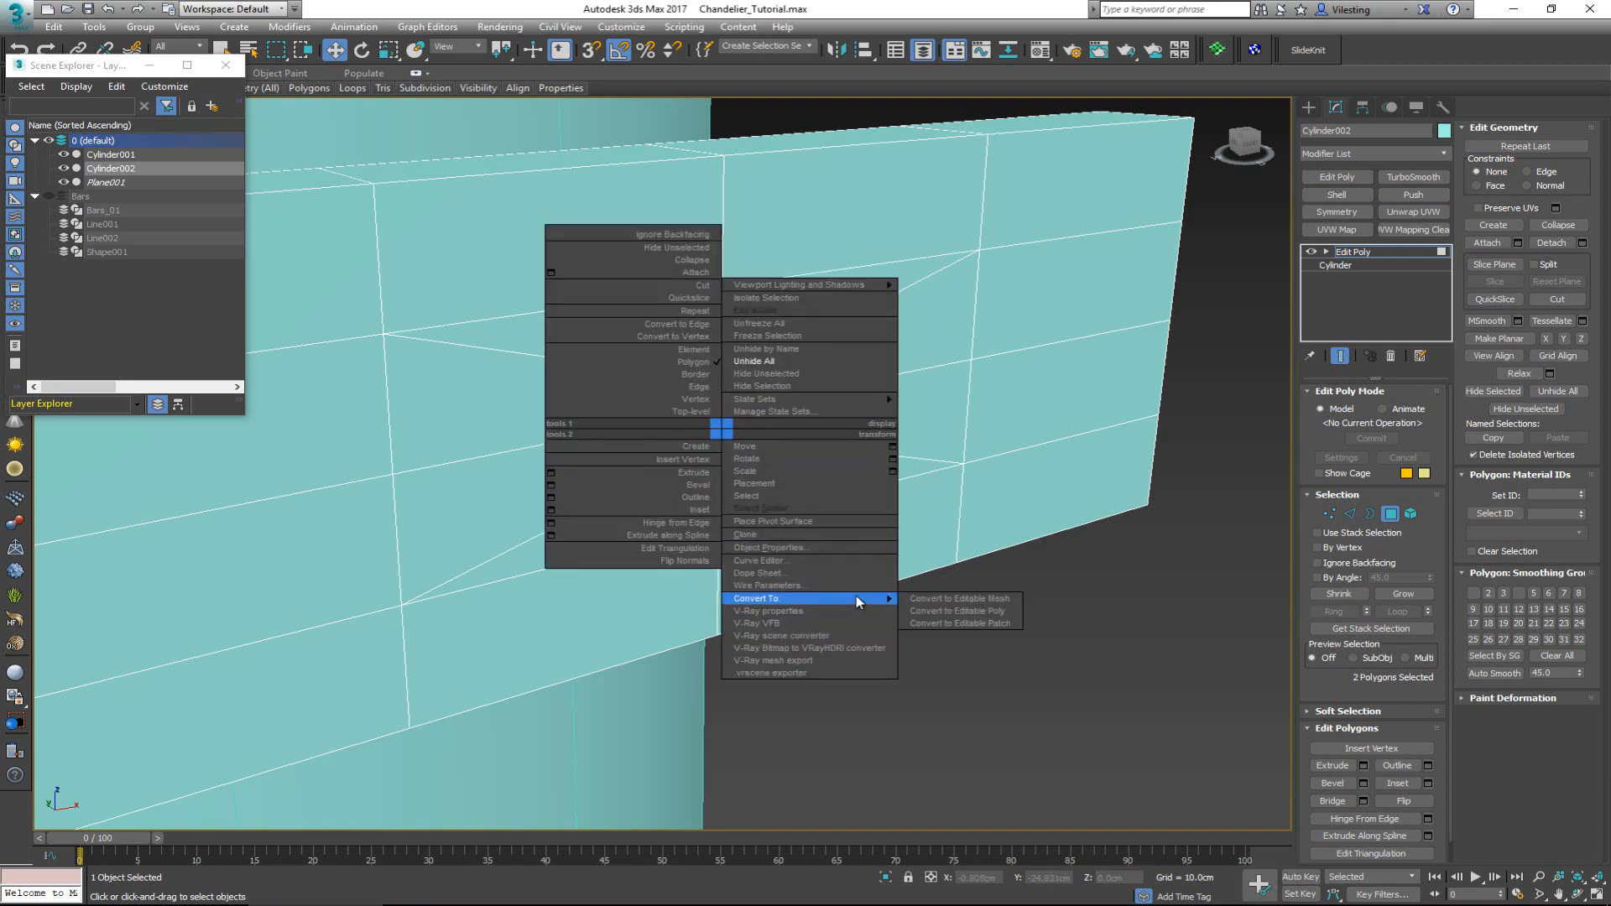
click(993, 610)
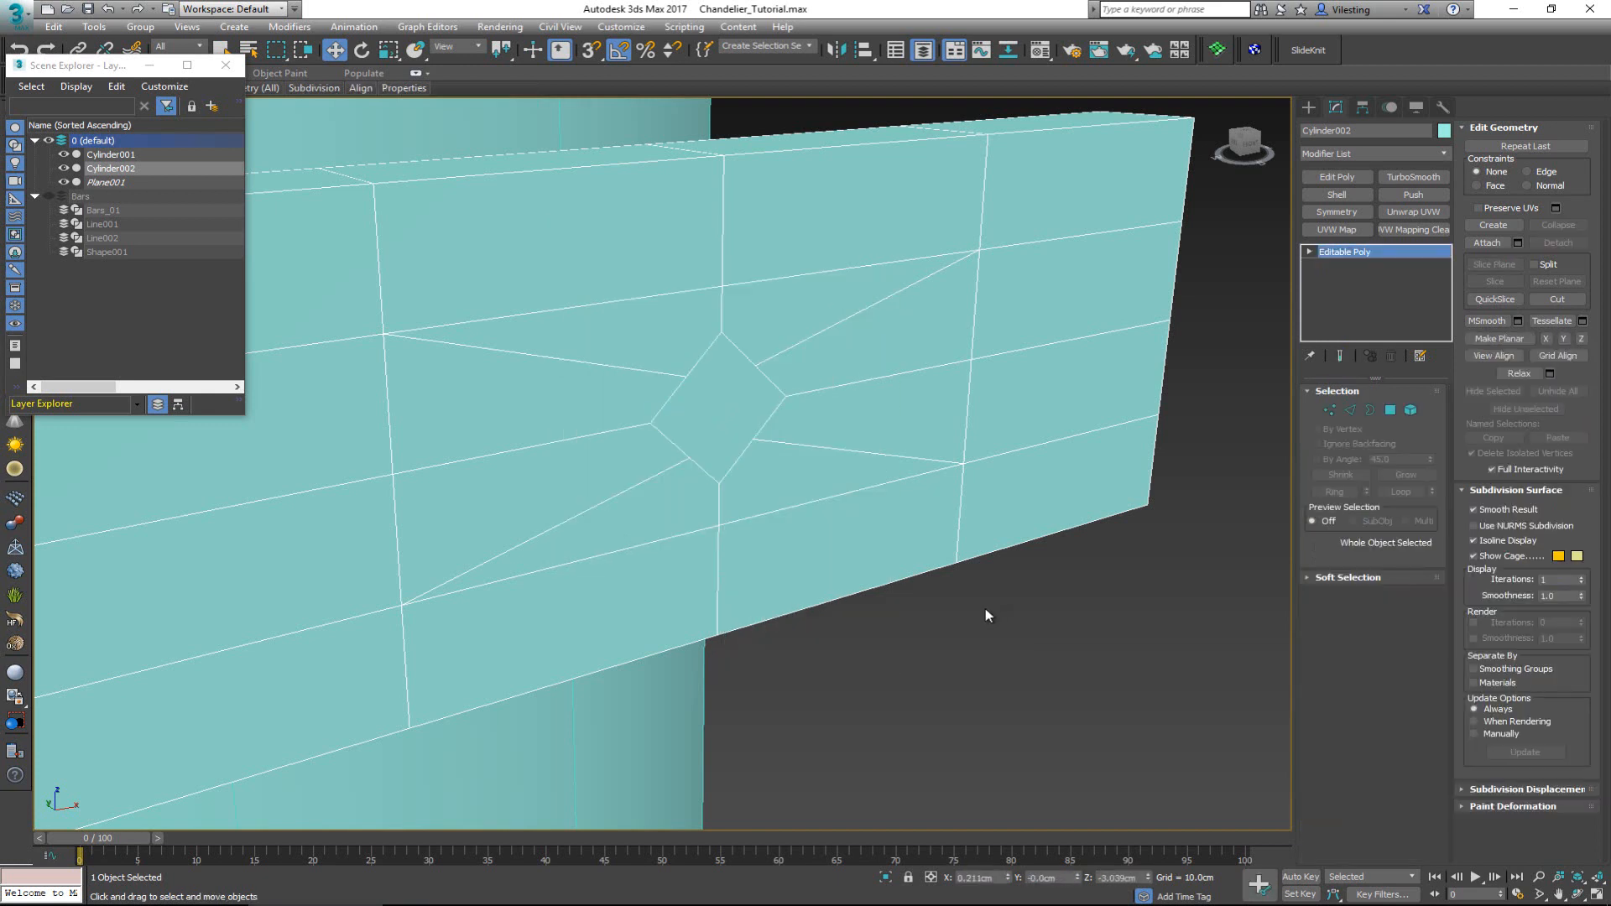
- Select the diamond polygons on both sides of the segment and apply Regularize to round them
click(769, 433)
click(716, 428)
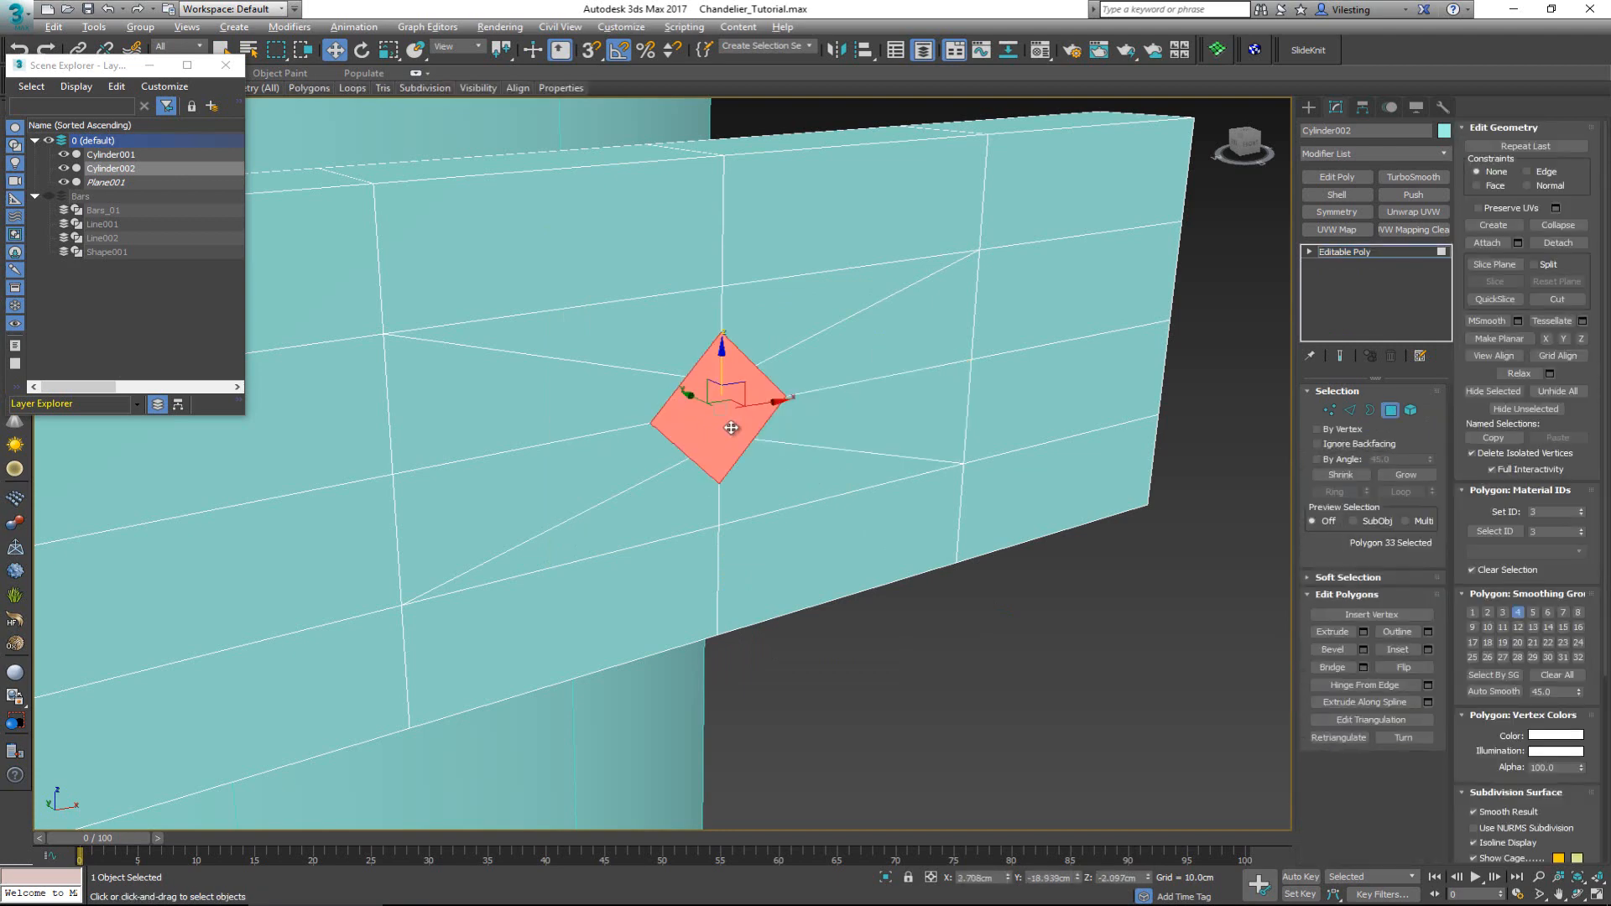
alt+middle_drag(734, 426, 863, 420)
ctrl+click(617, 420)
alt+middle_drag(617, 421, 707, 423)
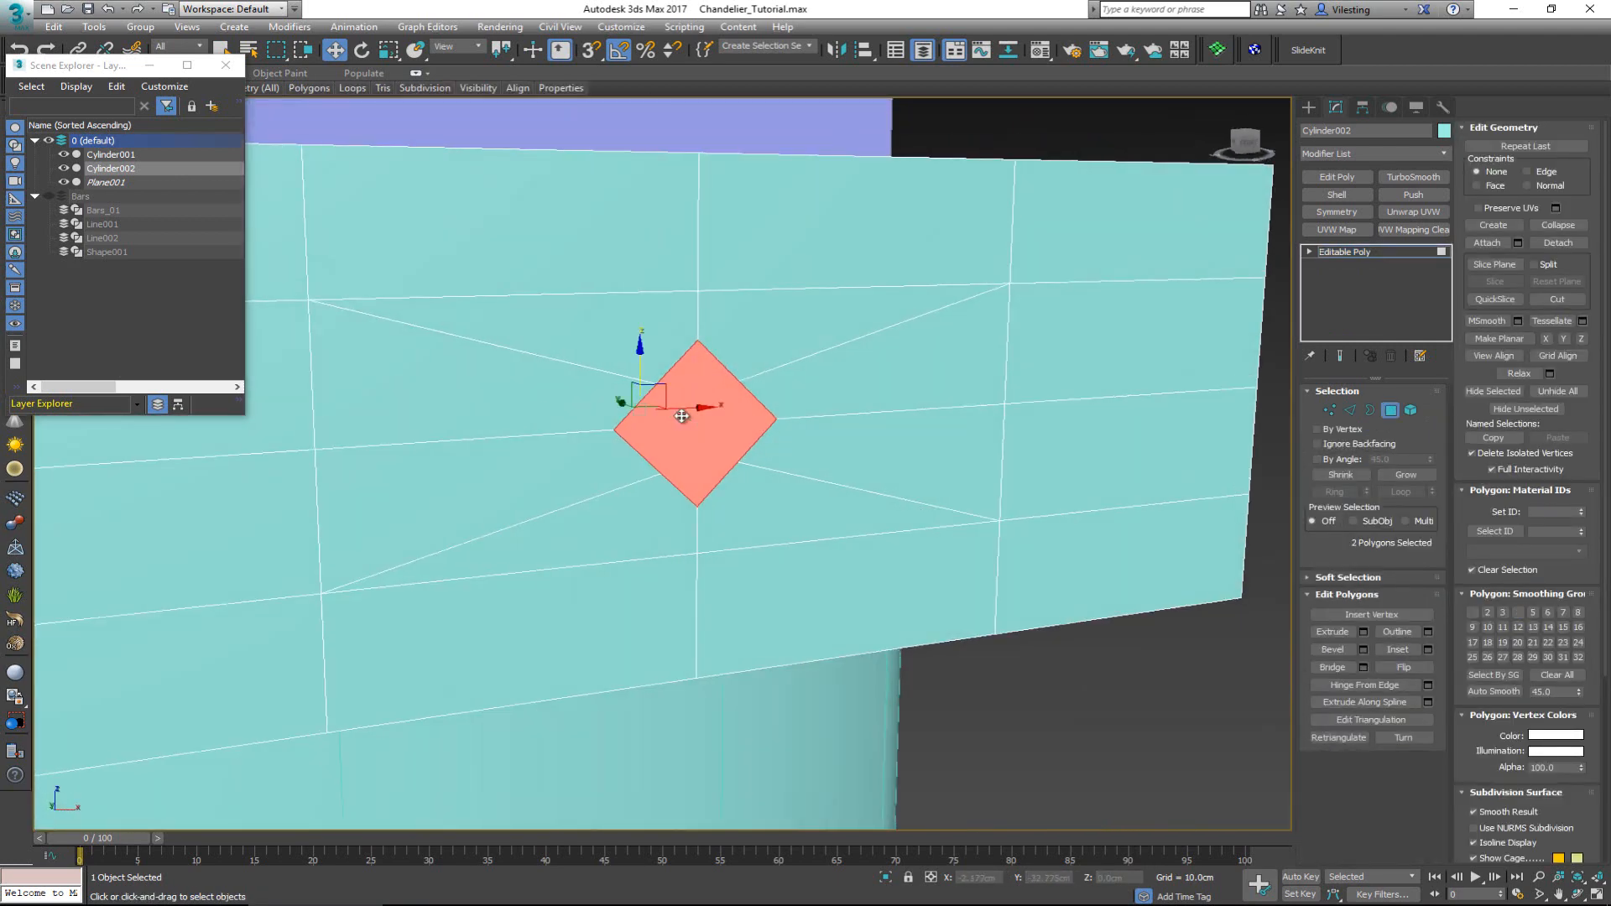
right_click(707, 423)
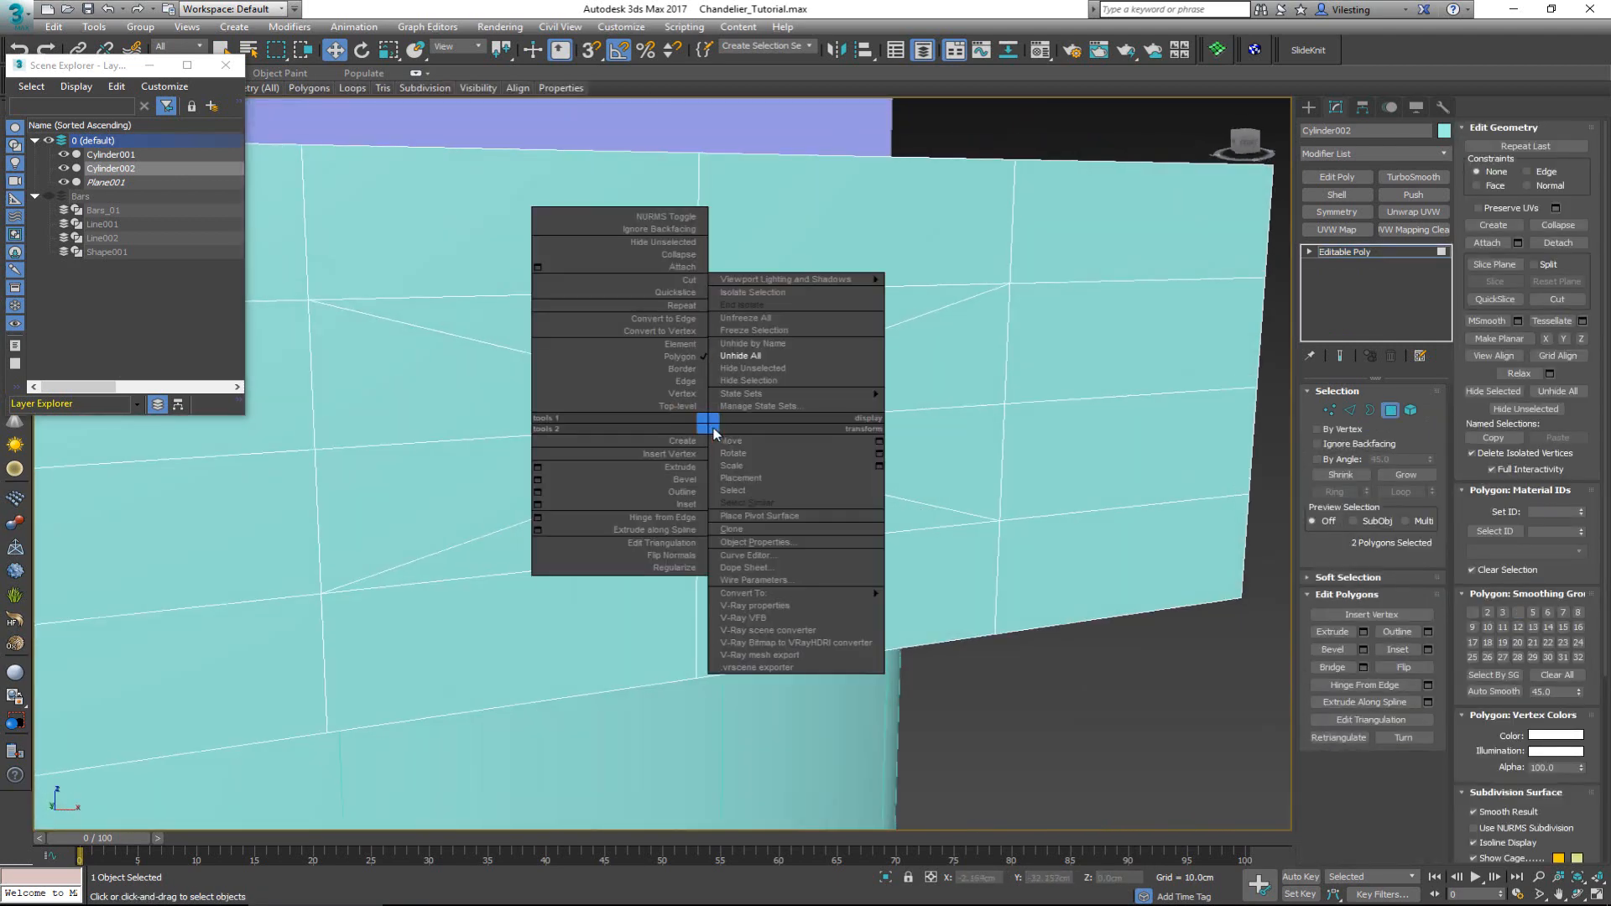
click(644, 567)
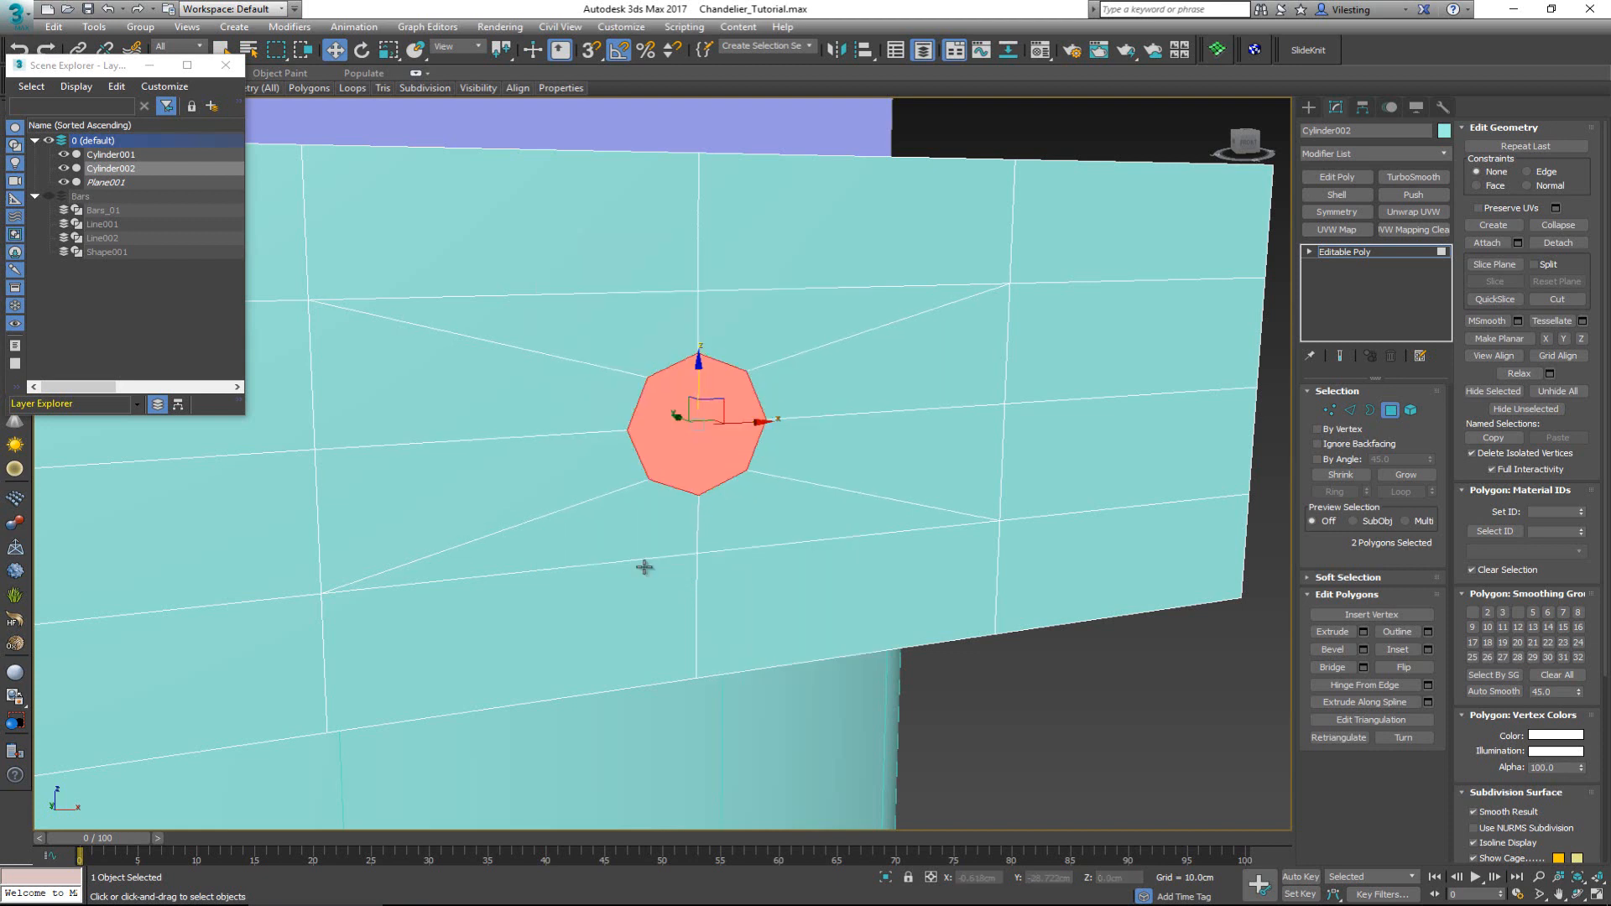
- Bridge the two rounded polygons to open a hole through the segment
alt+middle_drag(703, 424, 650, 439)
click(657, 416)
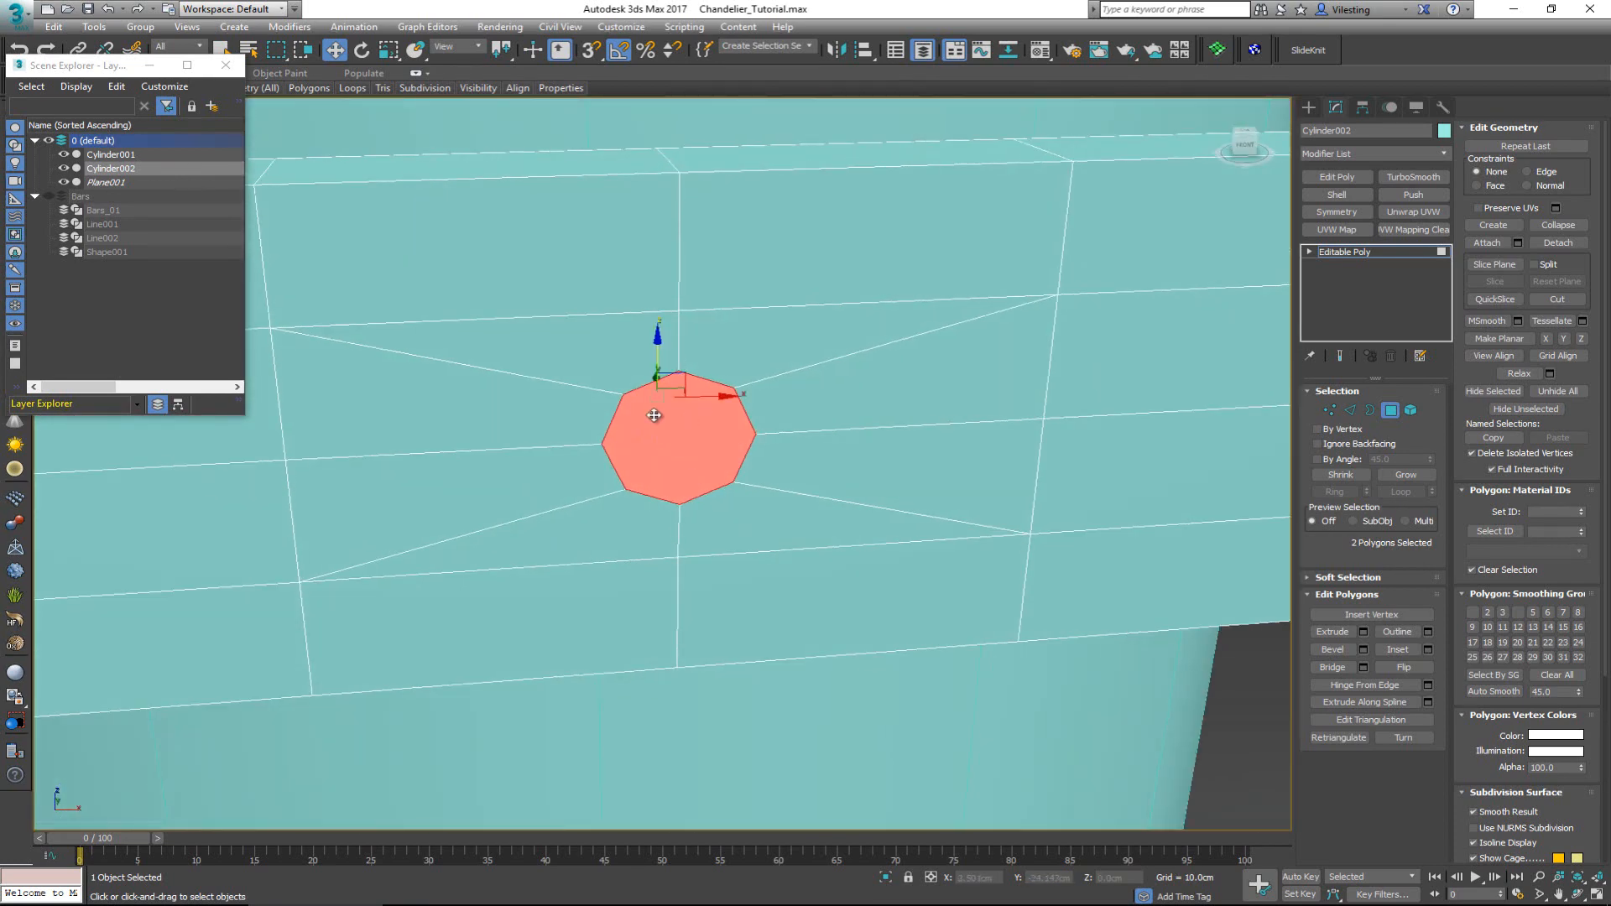
click(1341, 670)
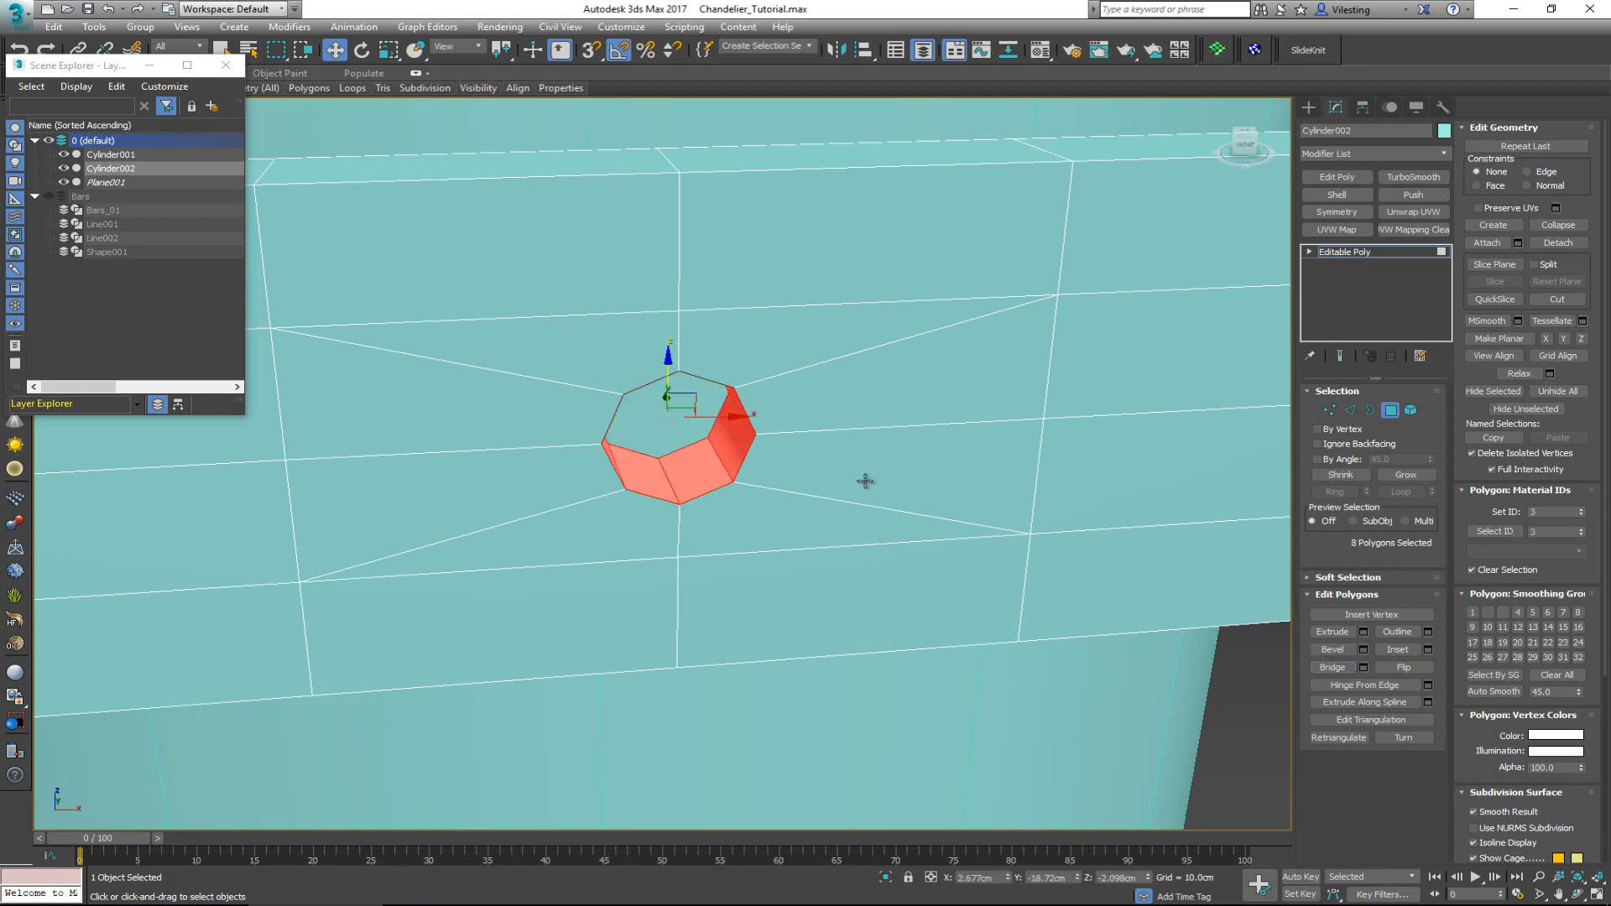
- Select the hole's rim edges on both sides of the segment and chamfer them by 0.02 cm
alt+middle_drag(866, 480, 758, 460)
key(2)
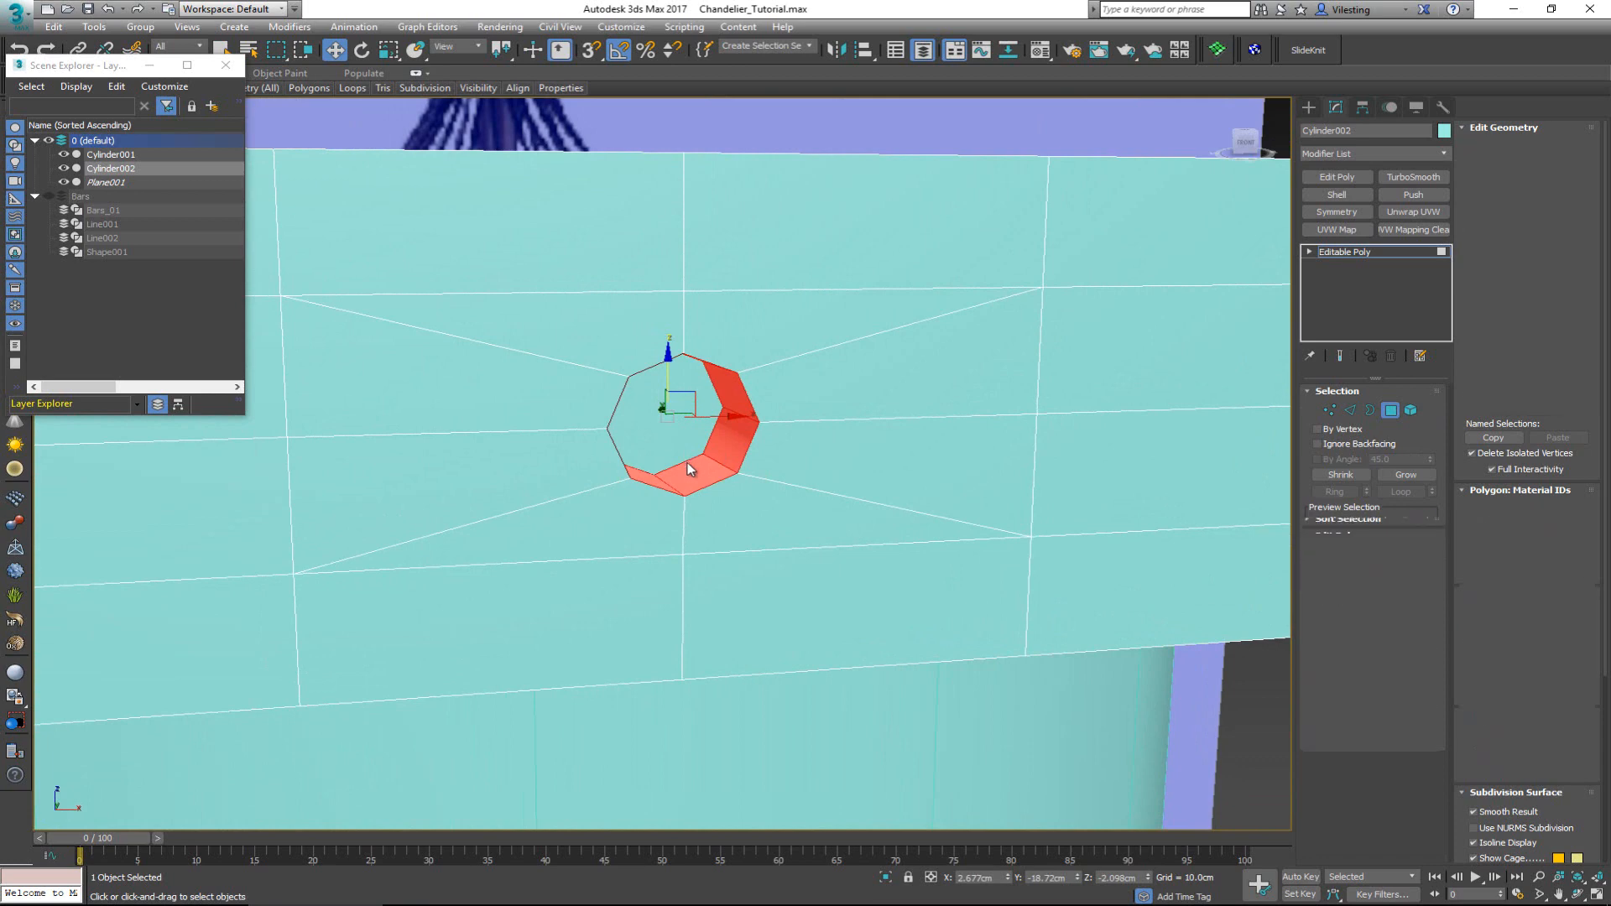
scroll(694, 452, up, 6)
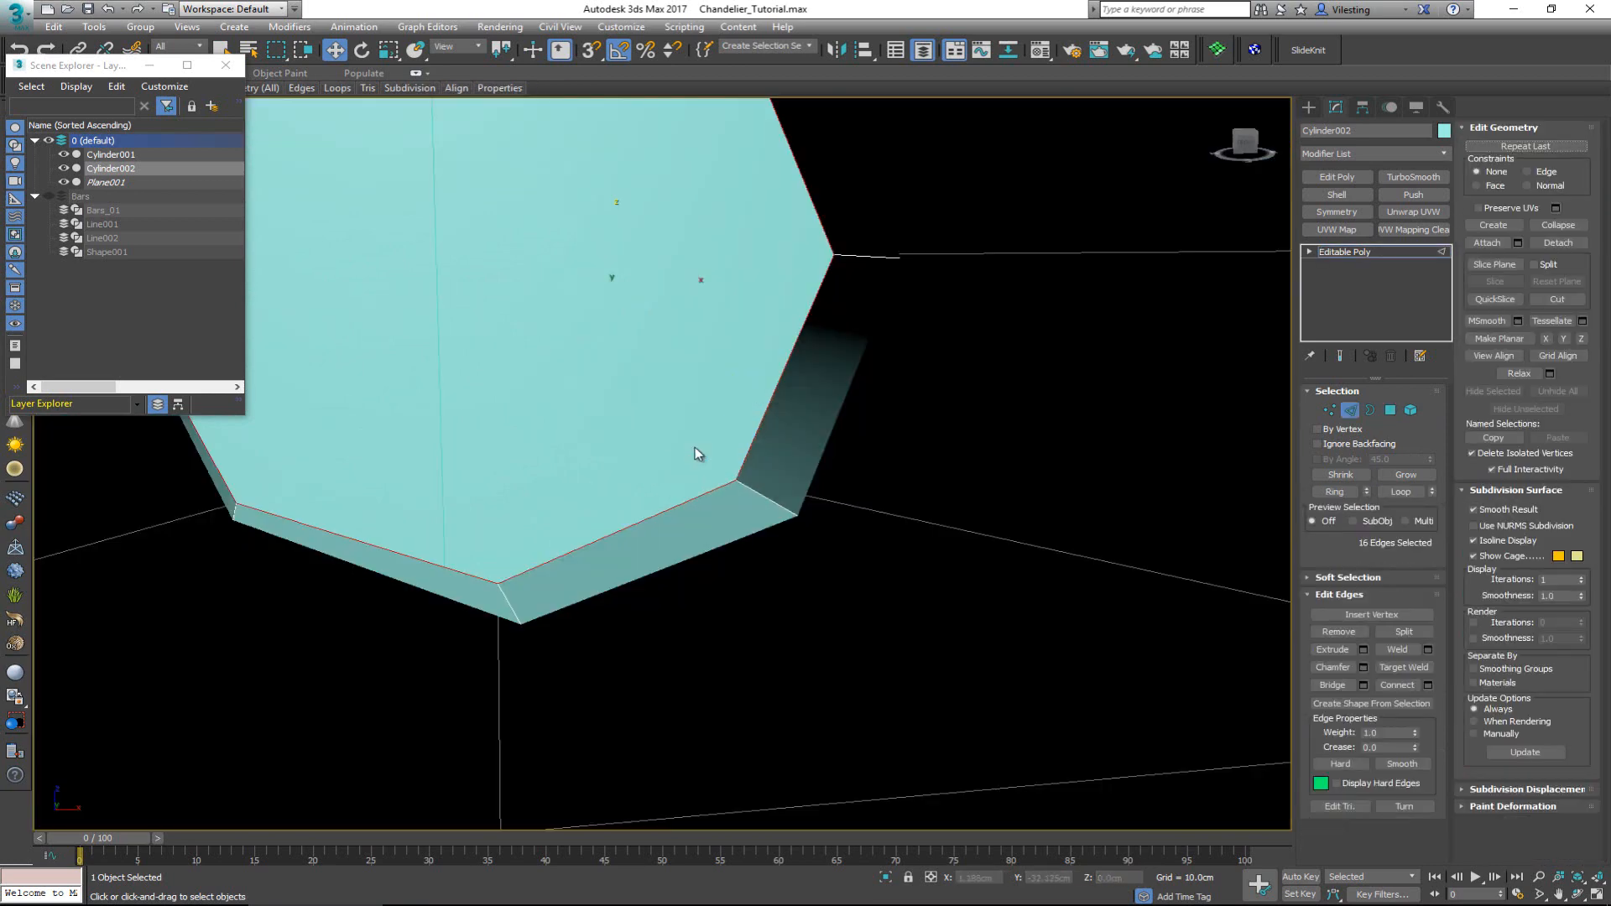
scroll(695, 452, down, 6)
scroll(705, 453, up, 5)
alt+middle_drag(717, 459, 774, 445)
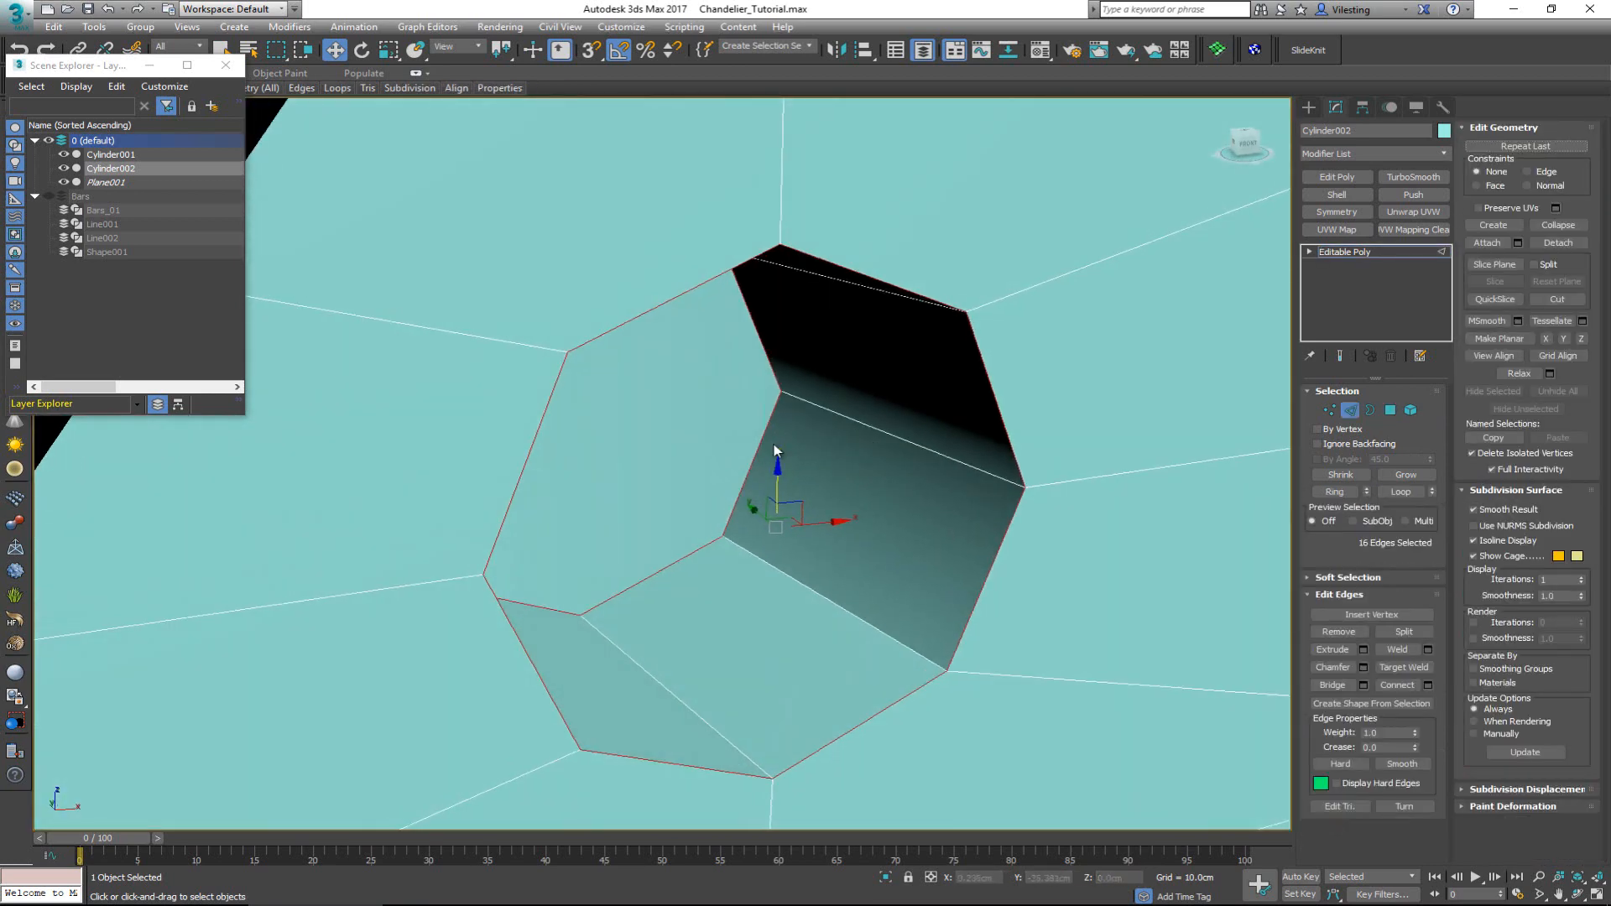
click(1363, 667)
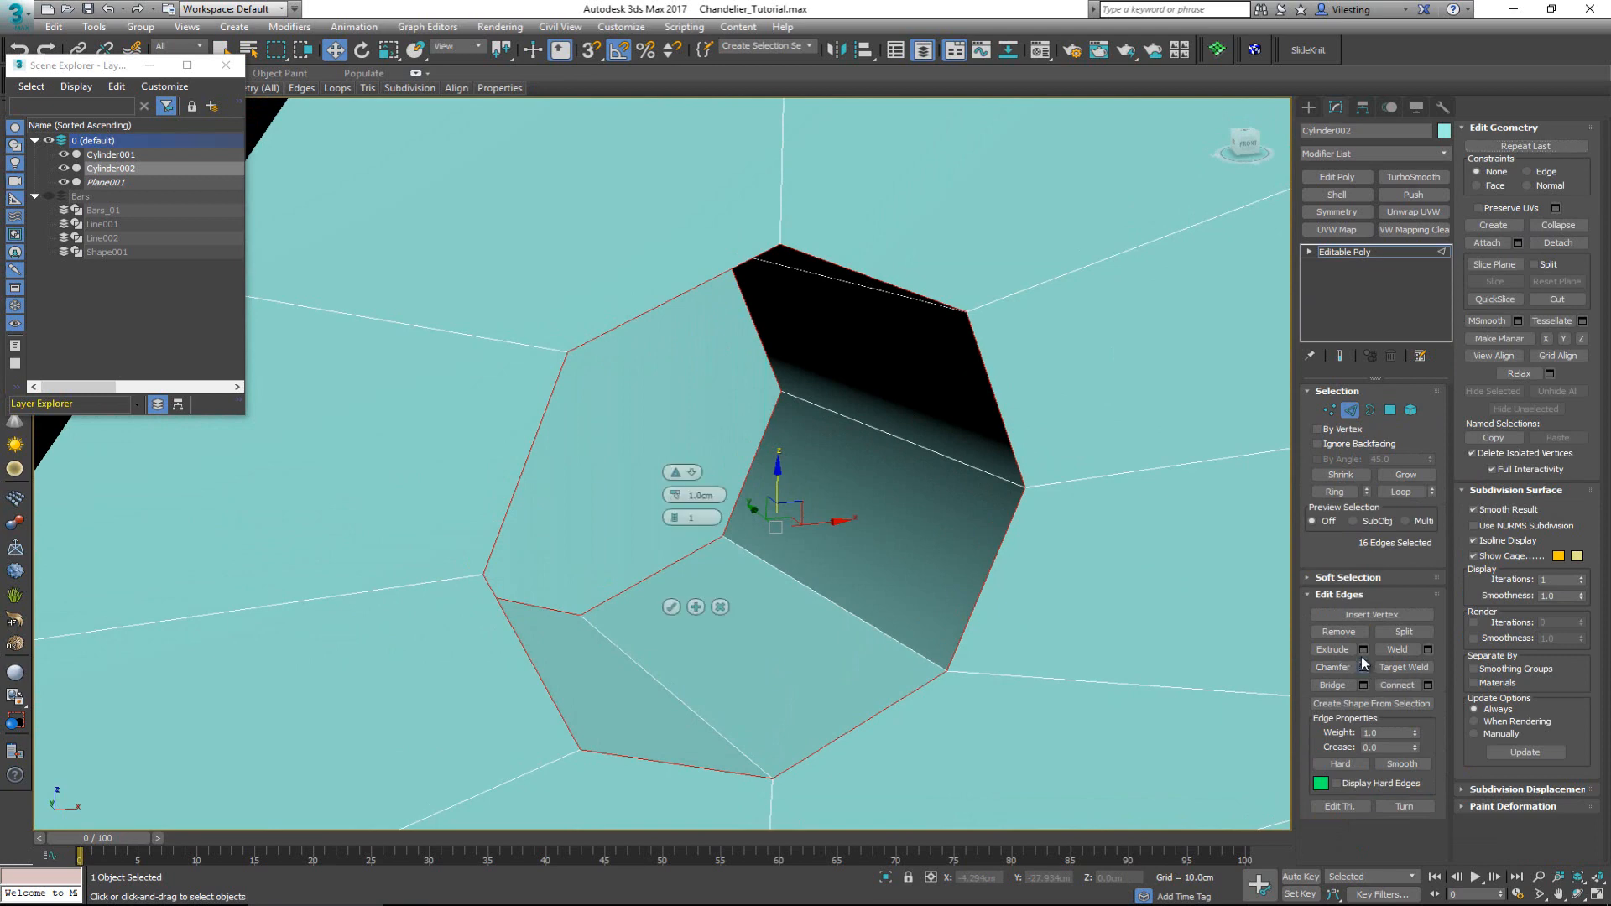
right_click(675, 497)
drag(675, 496, 675, 493)
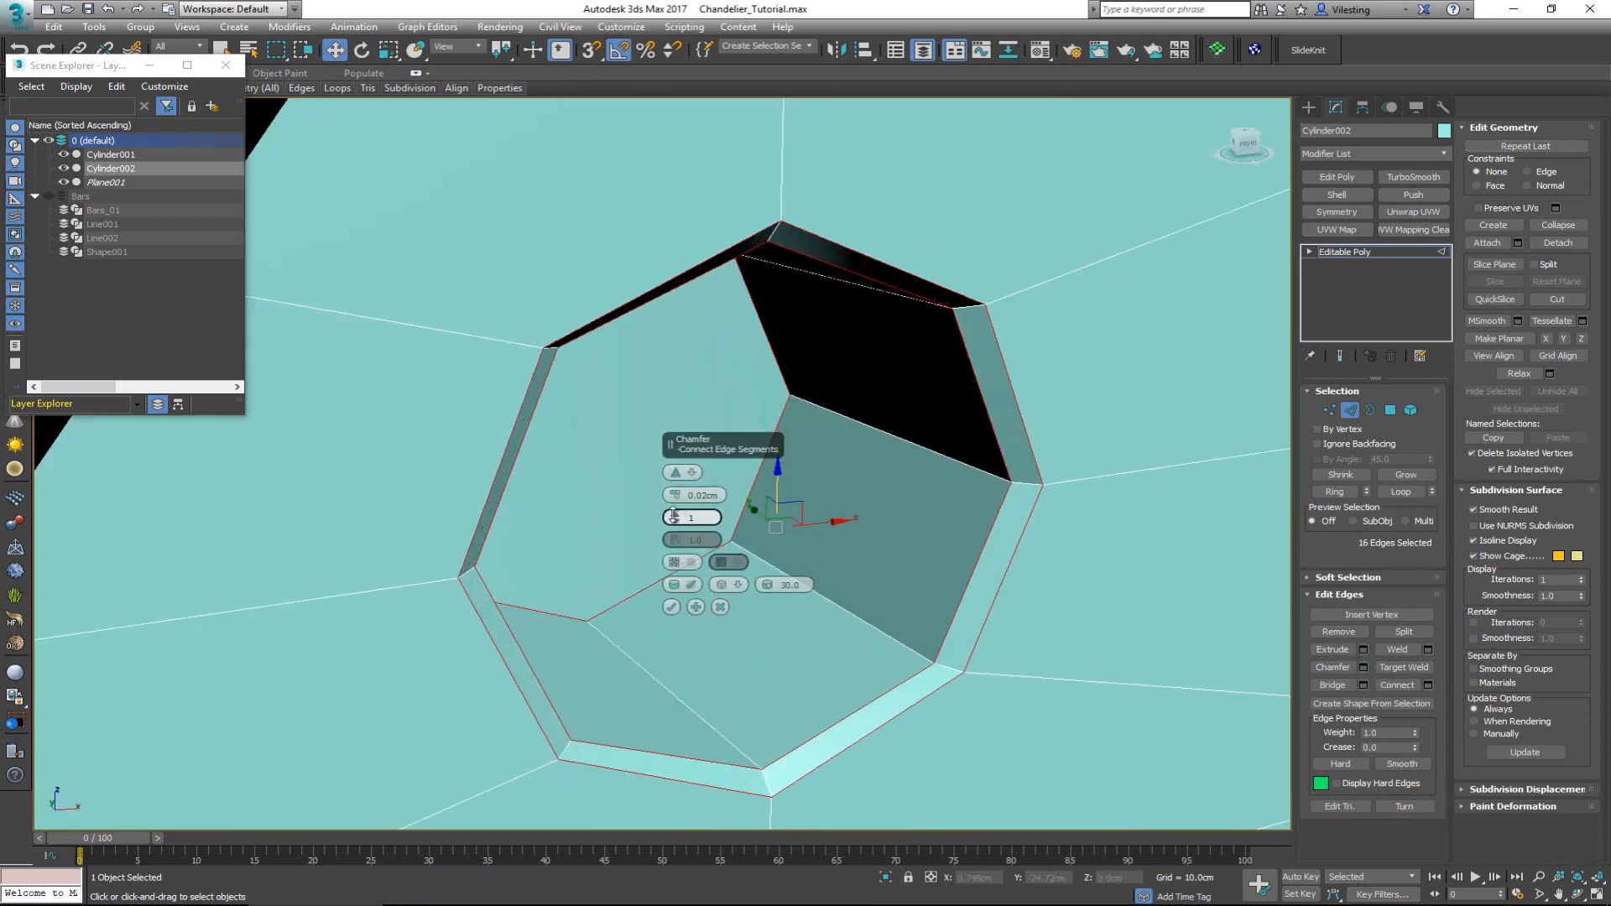
click(672, 607)
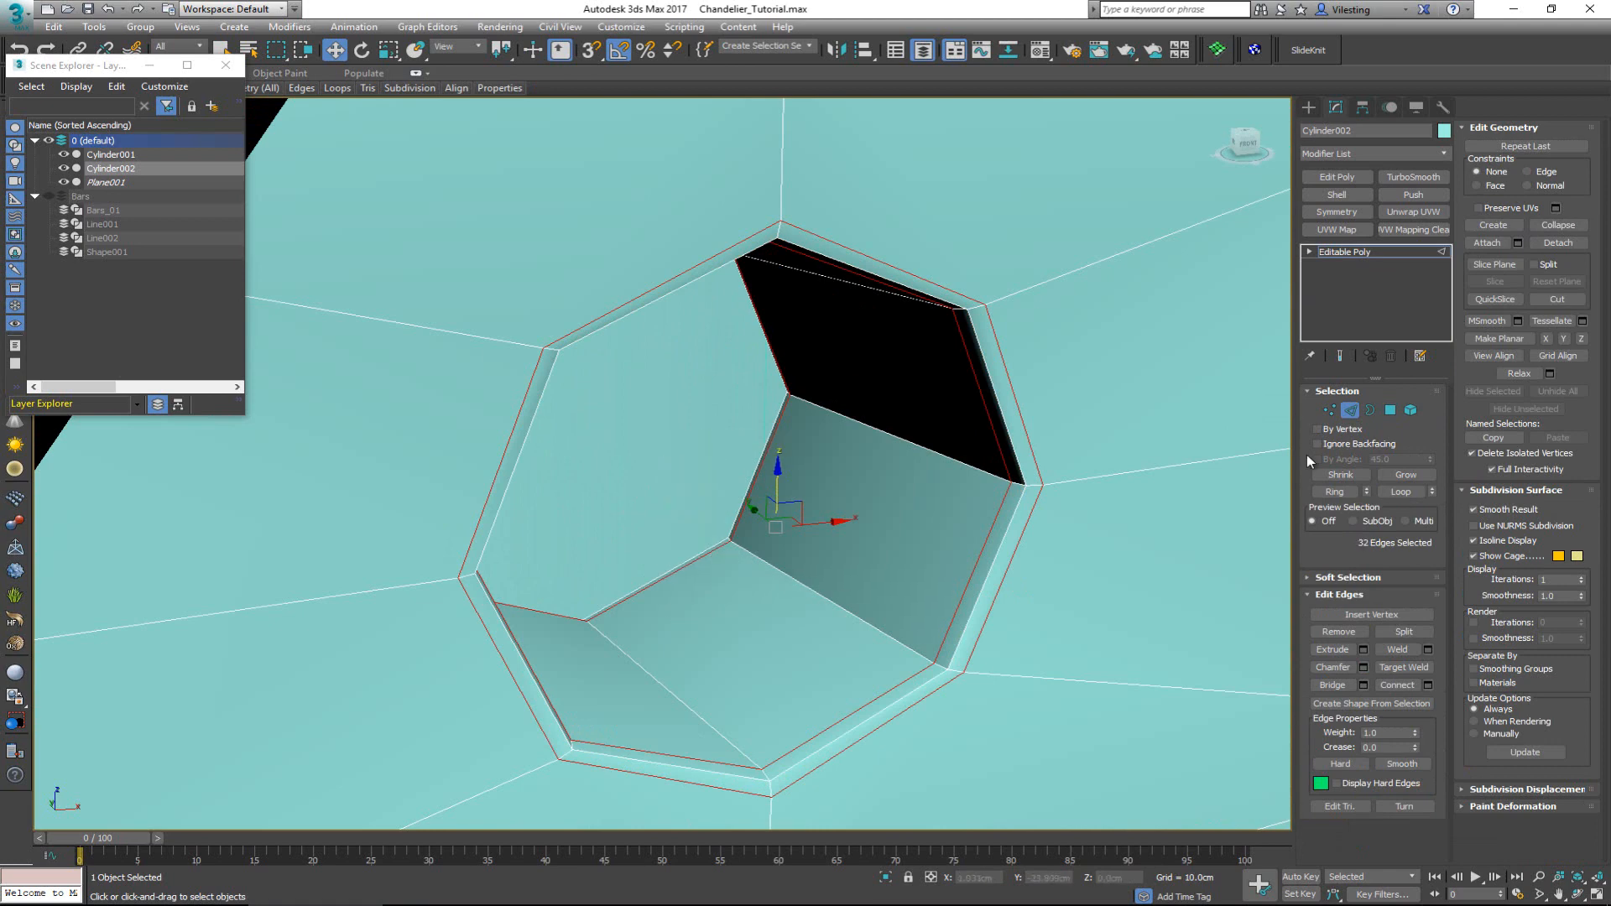
- Leave edge editing and close the Scene Explorer, bringing the whole cylinder and segment into view
click(1343, 412)
scroll(679, 407, down, 8)
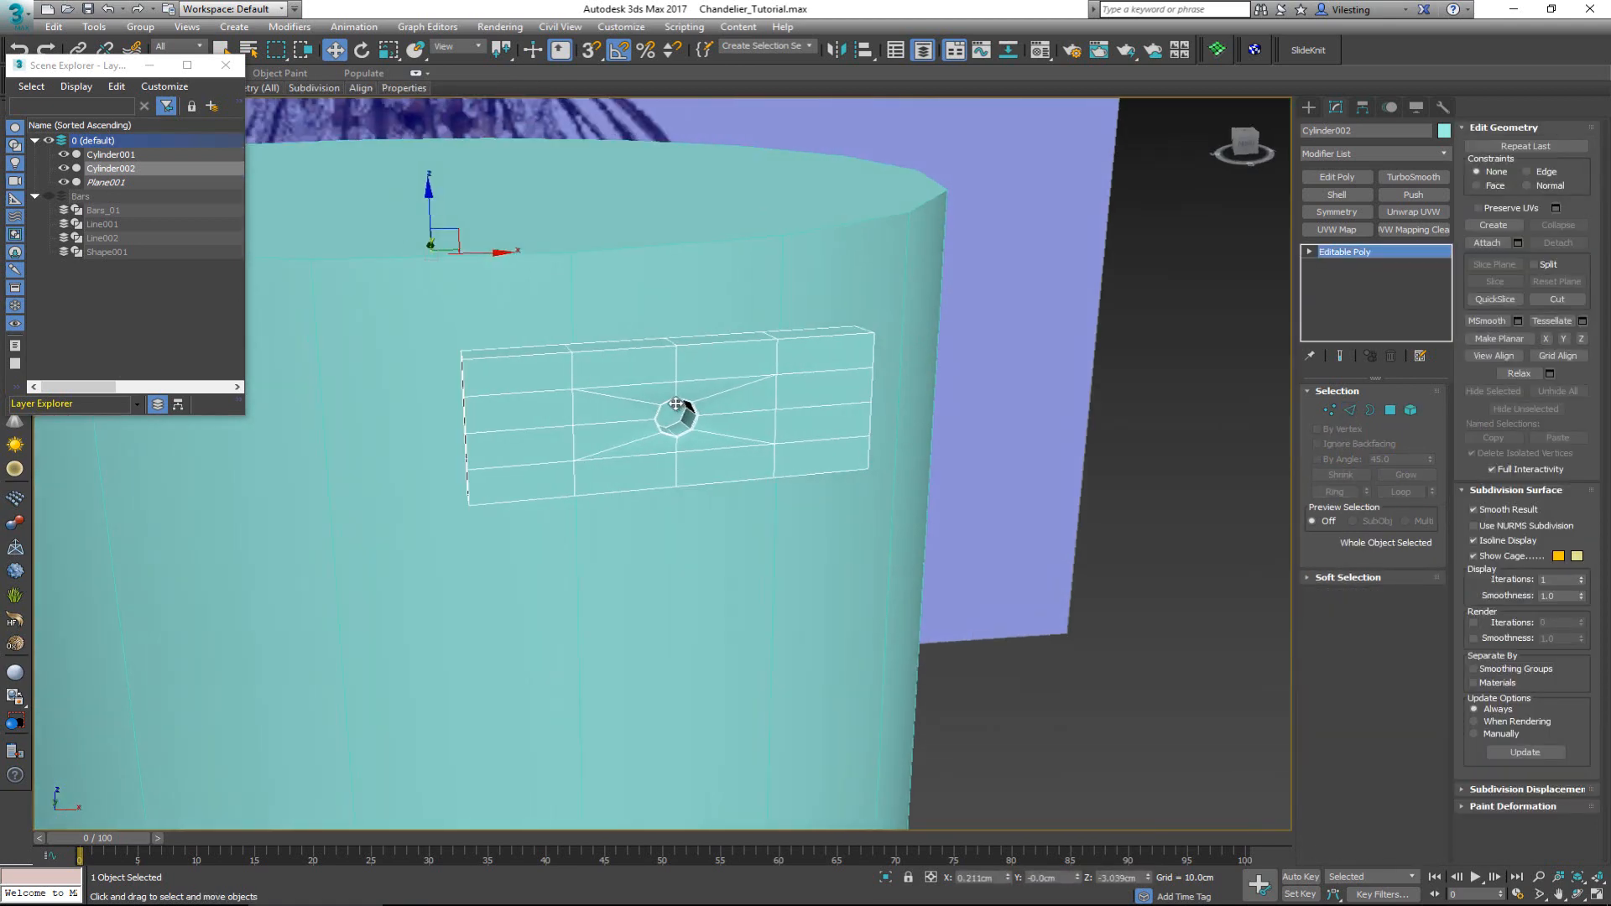
scroll(675, 404, down, 2)
click(225, 65)
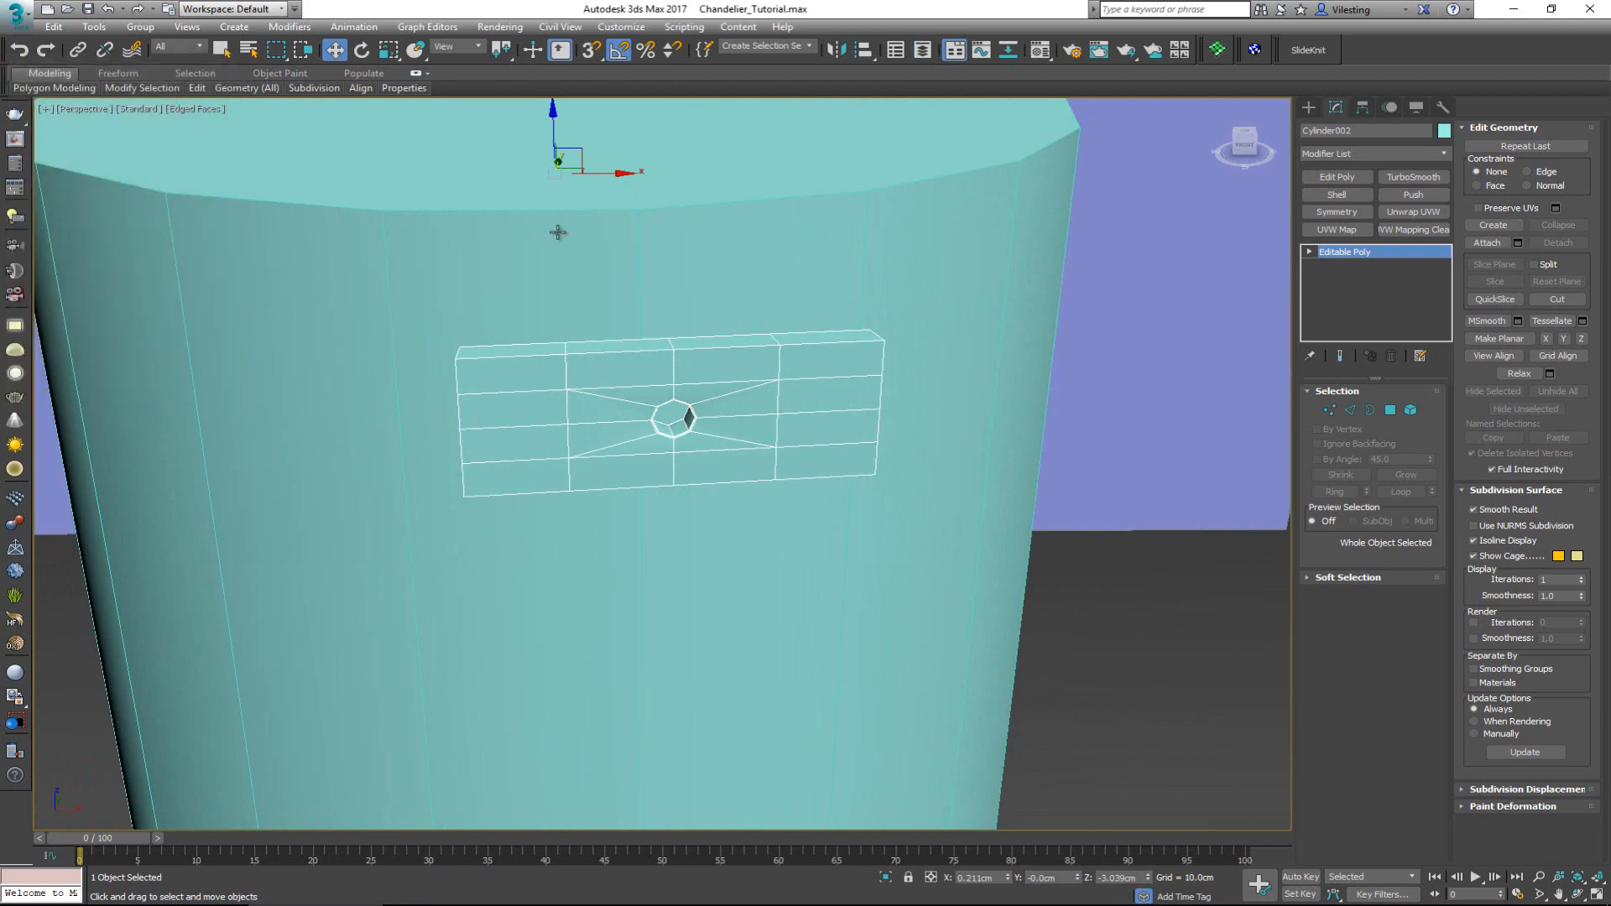
scroll(576, 345, down, 4)
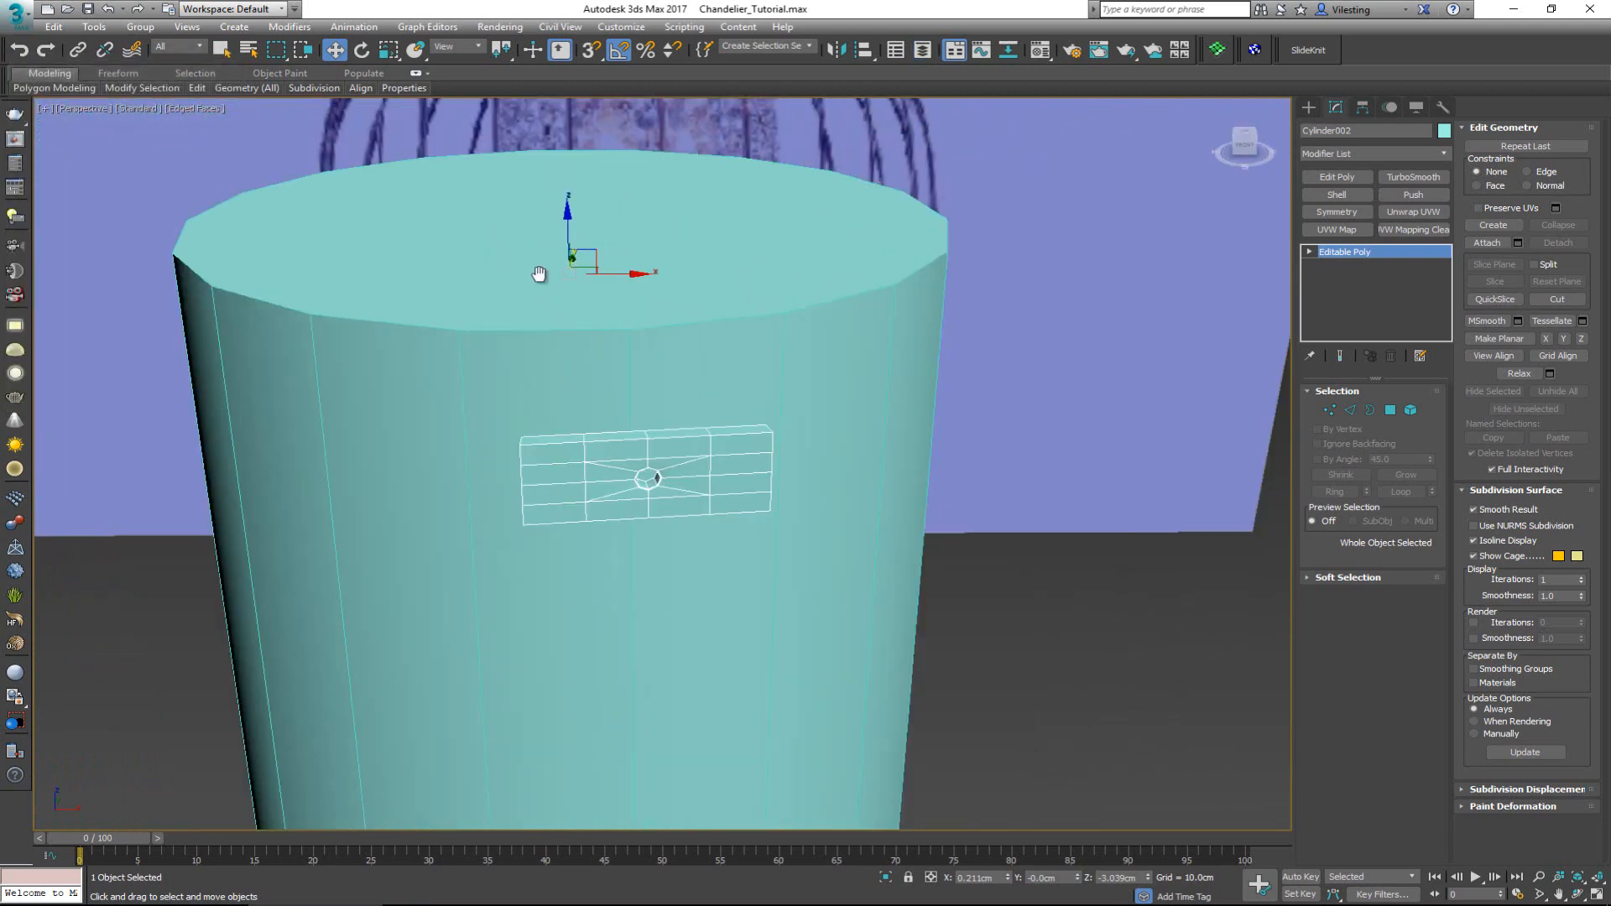
middle_drag(538, 274, 496, 460)
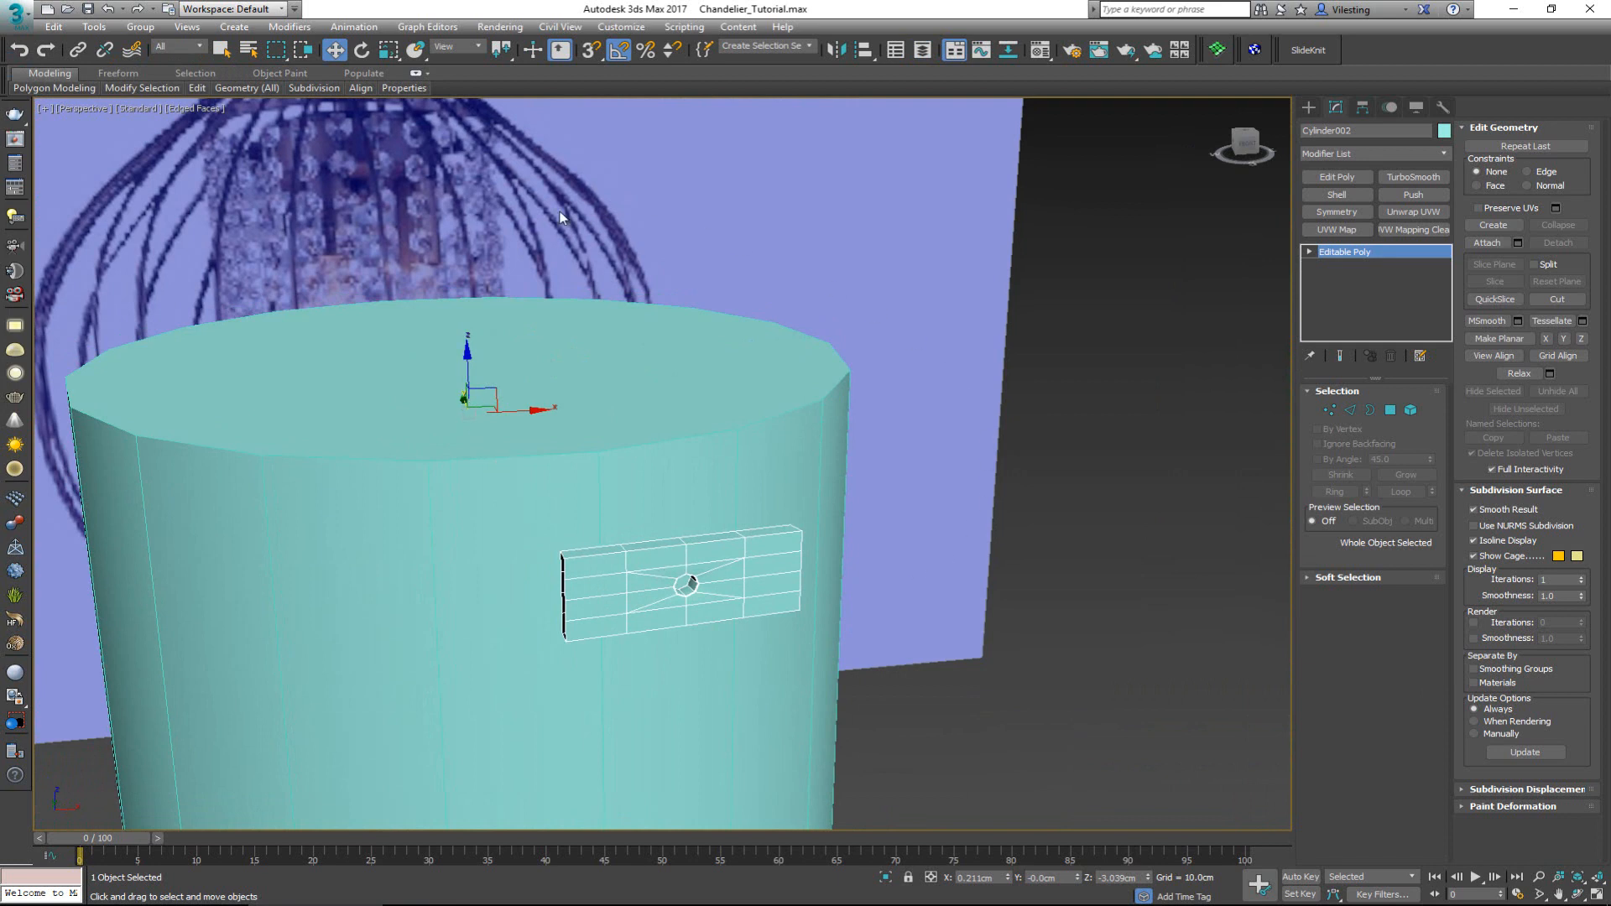
scroll(638, 545, down, 2)
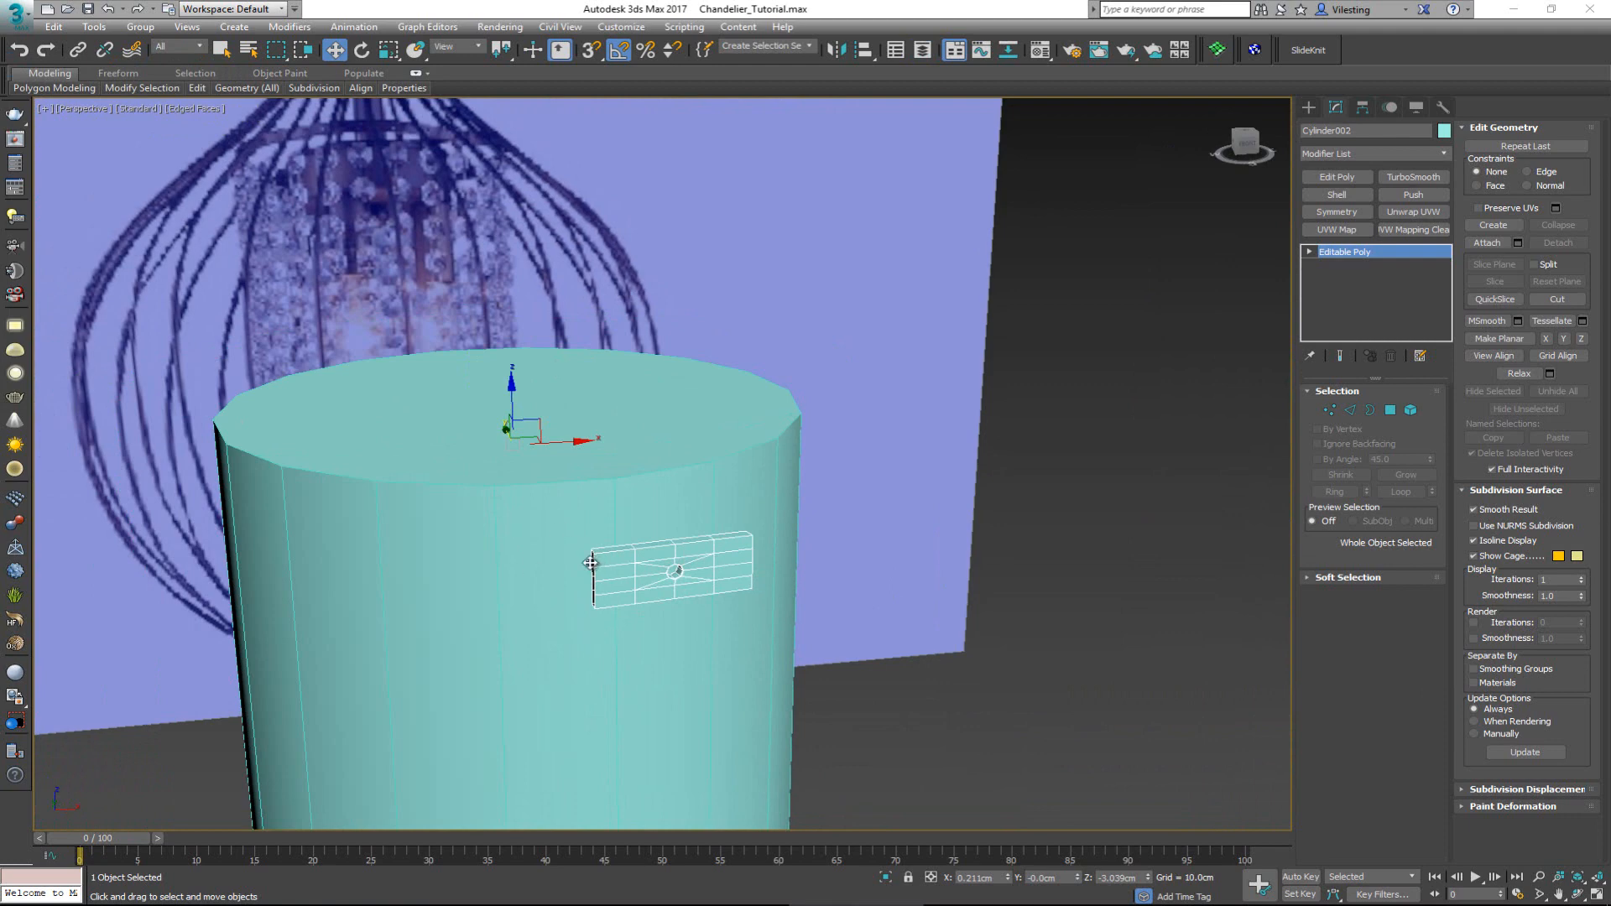
mouse_move(554, 486)
alt+middle_down()
mouse_move(525, 501)
mouse_move(574, 477)
alt+middle_up()
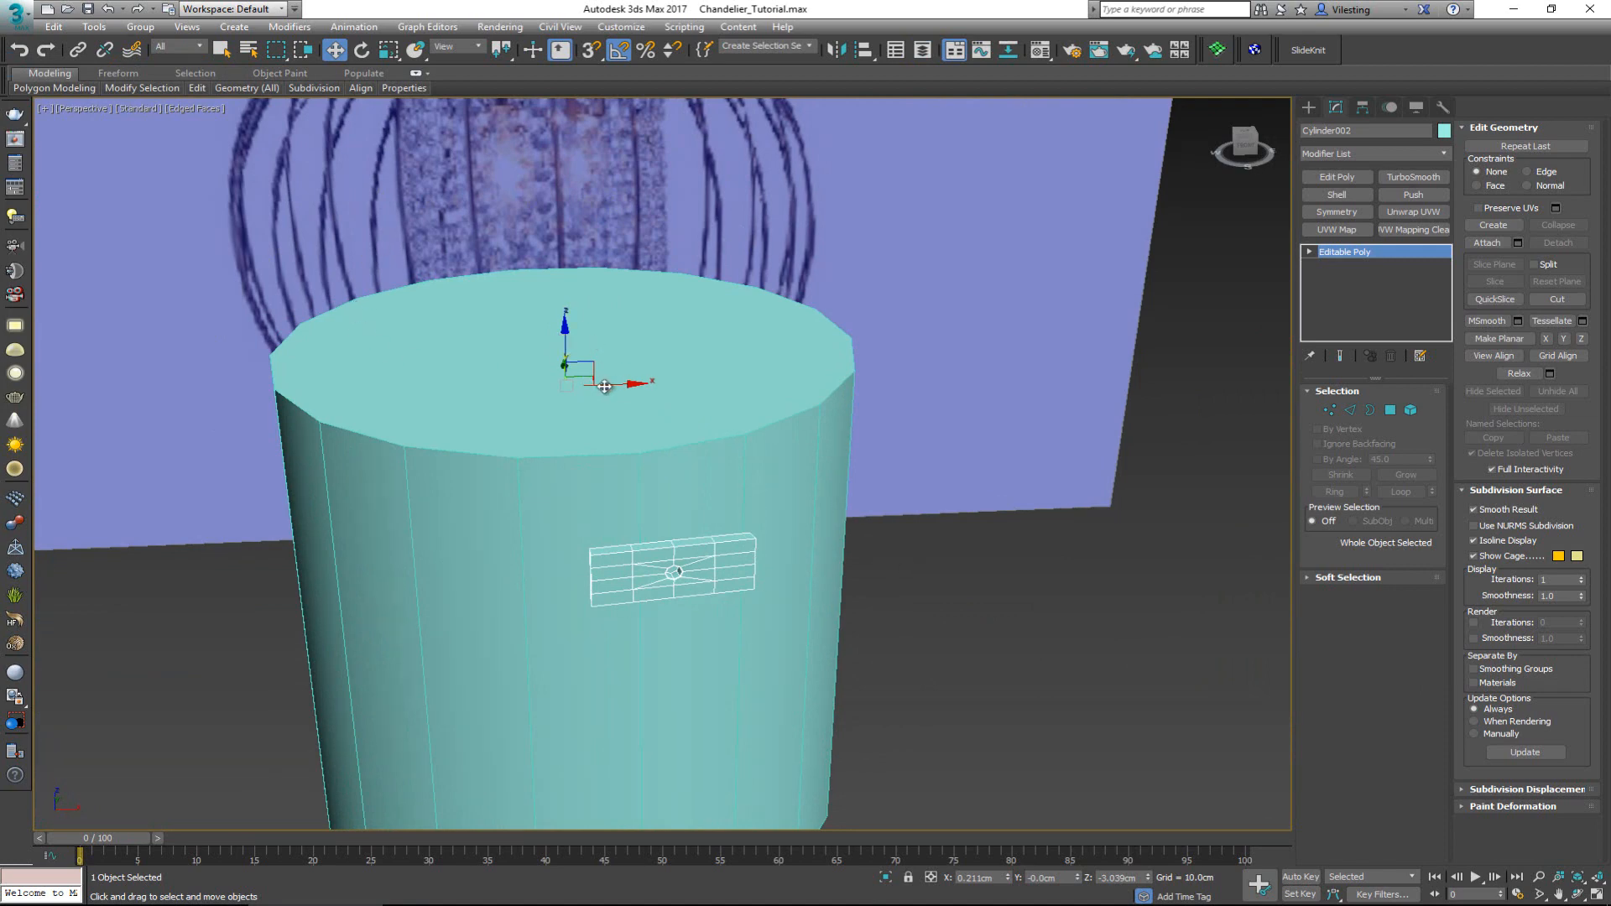
alt+middle_drag(621, 390, 624, 424)
click(94, 26)
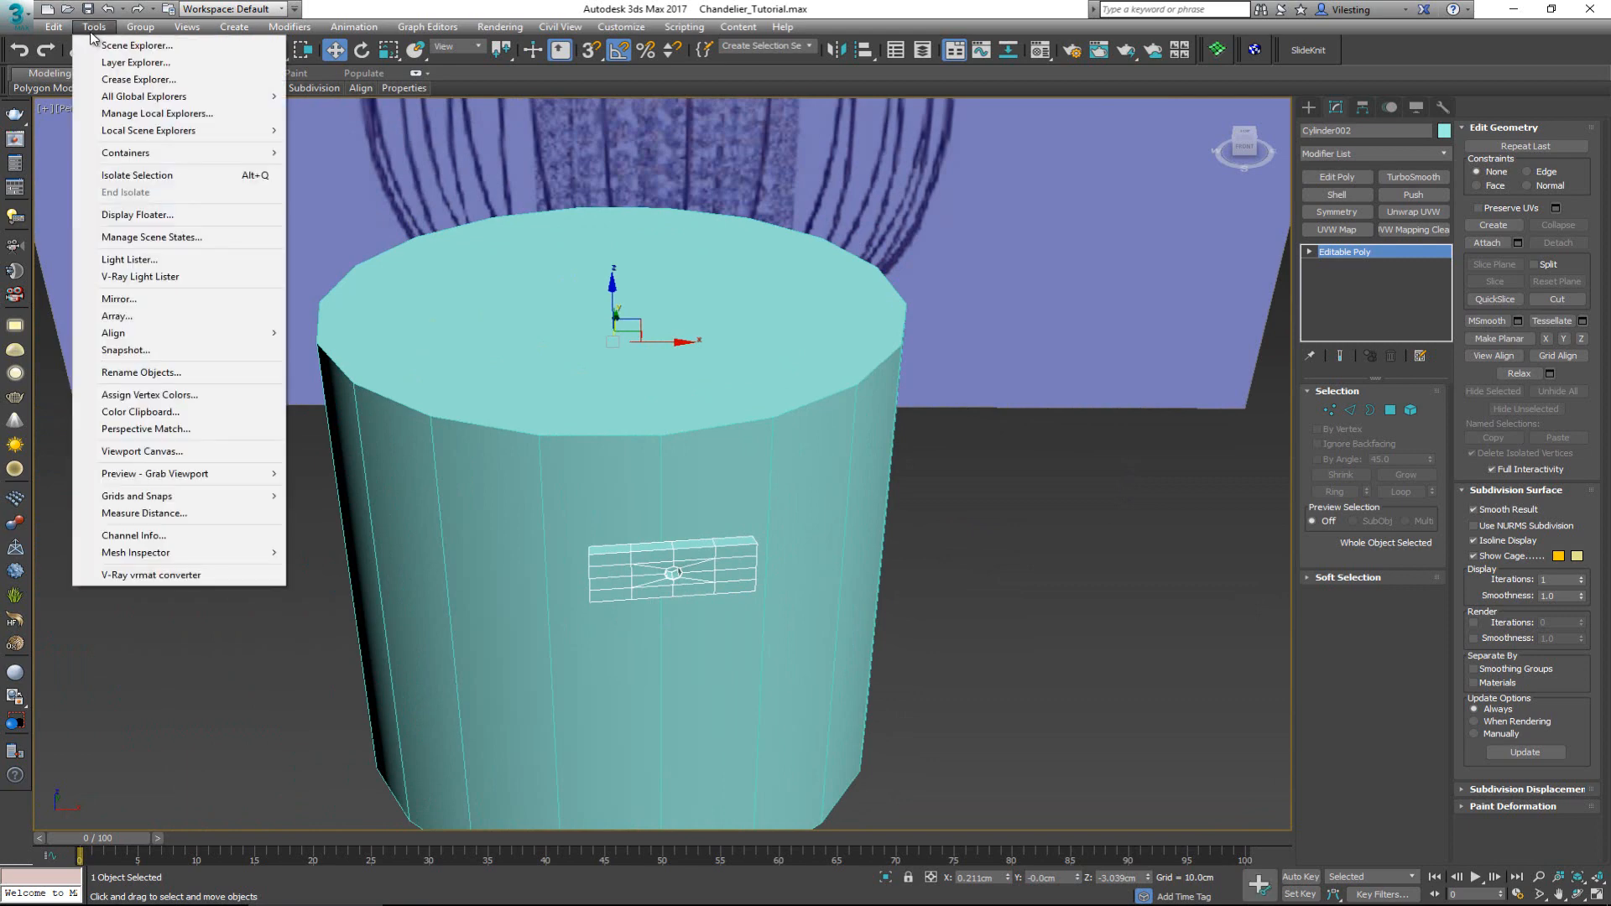
click(151, 317)
drag(689, 325, 845, 139)
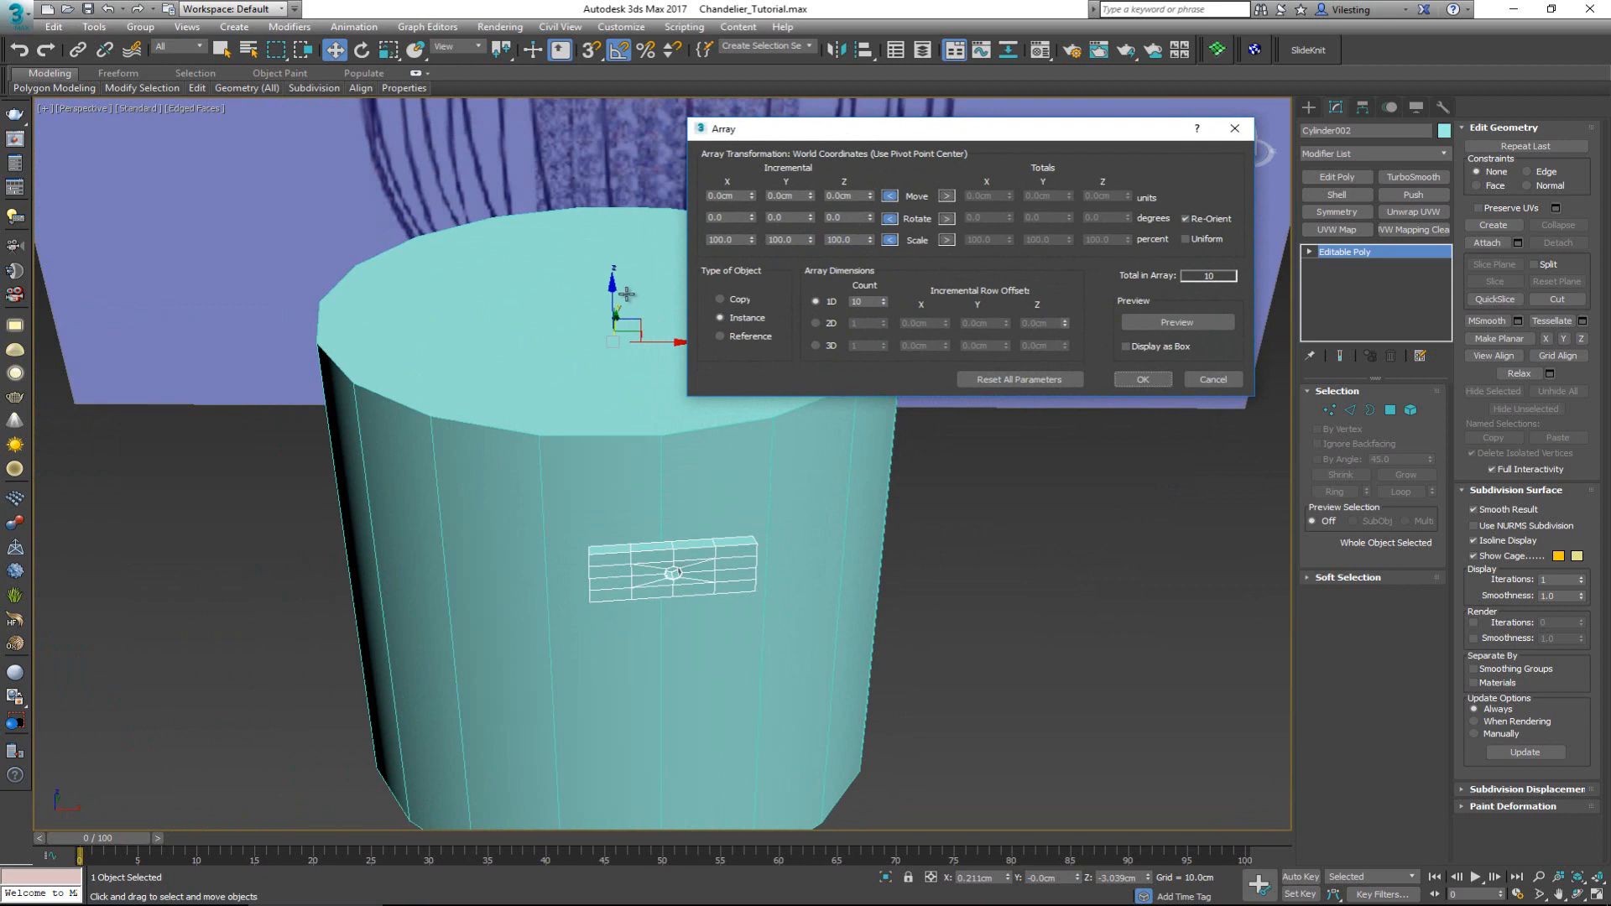
middle_drag(644, 342, 606, 334)
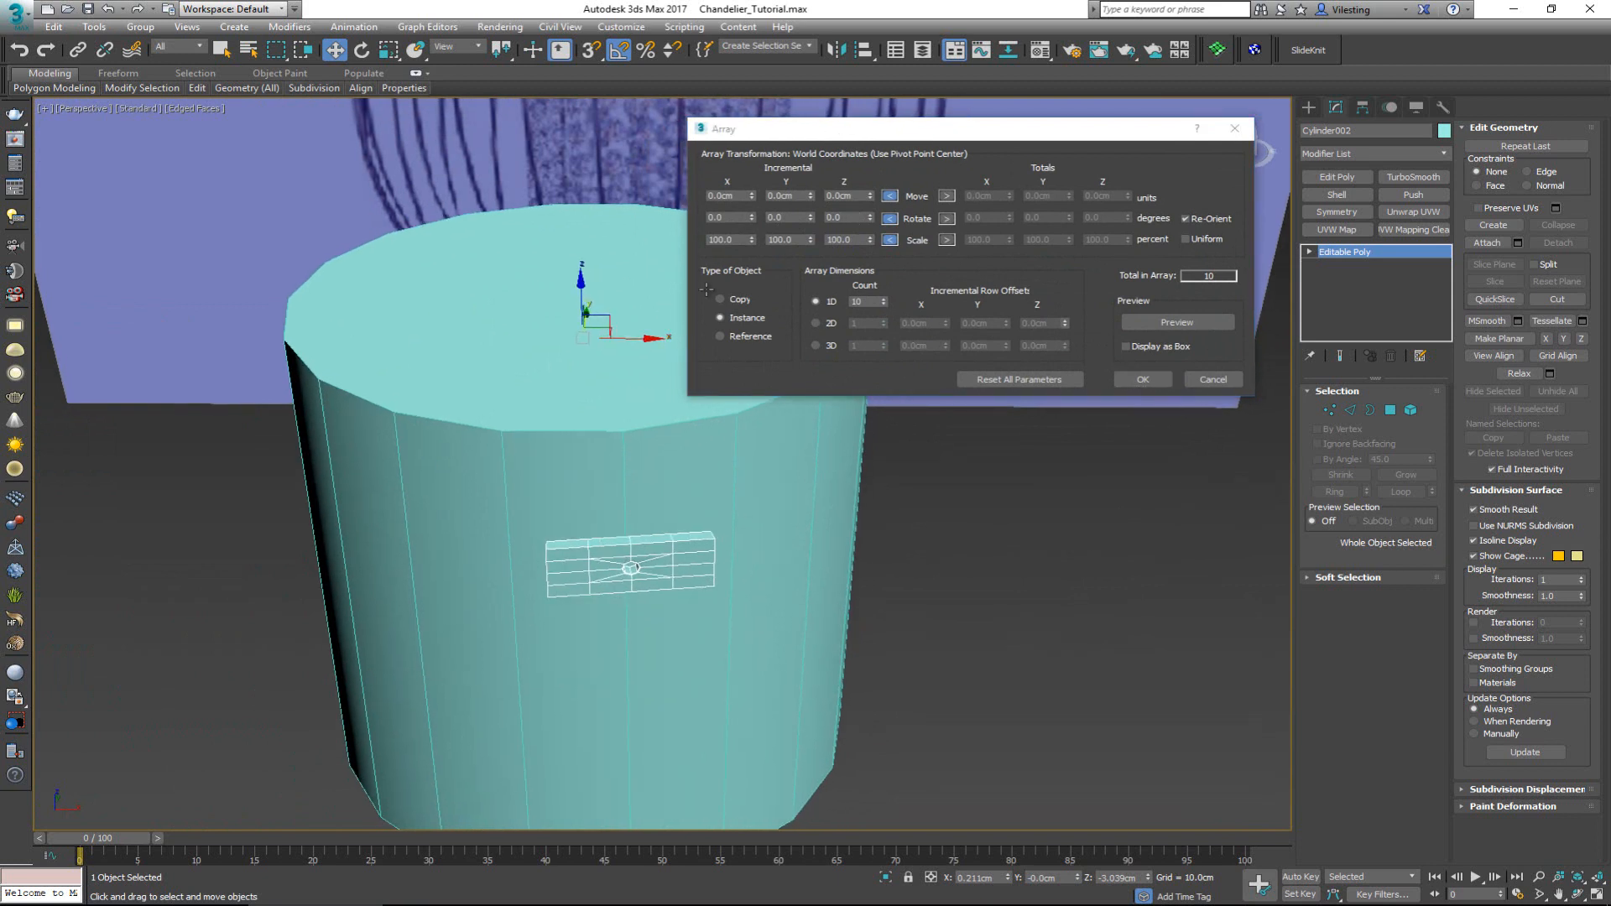
double_click(796, 216)
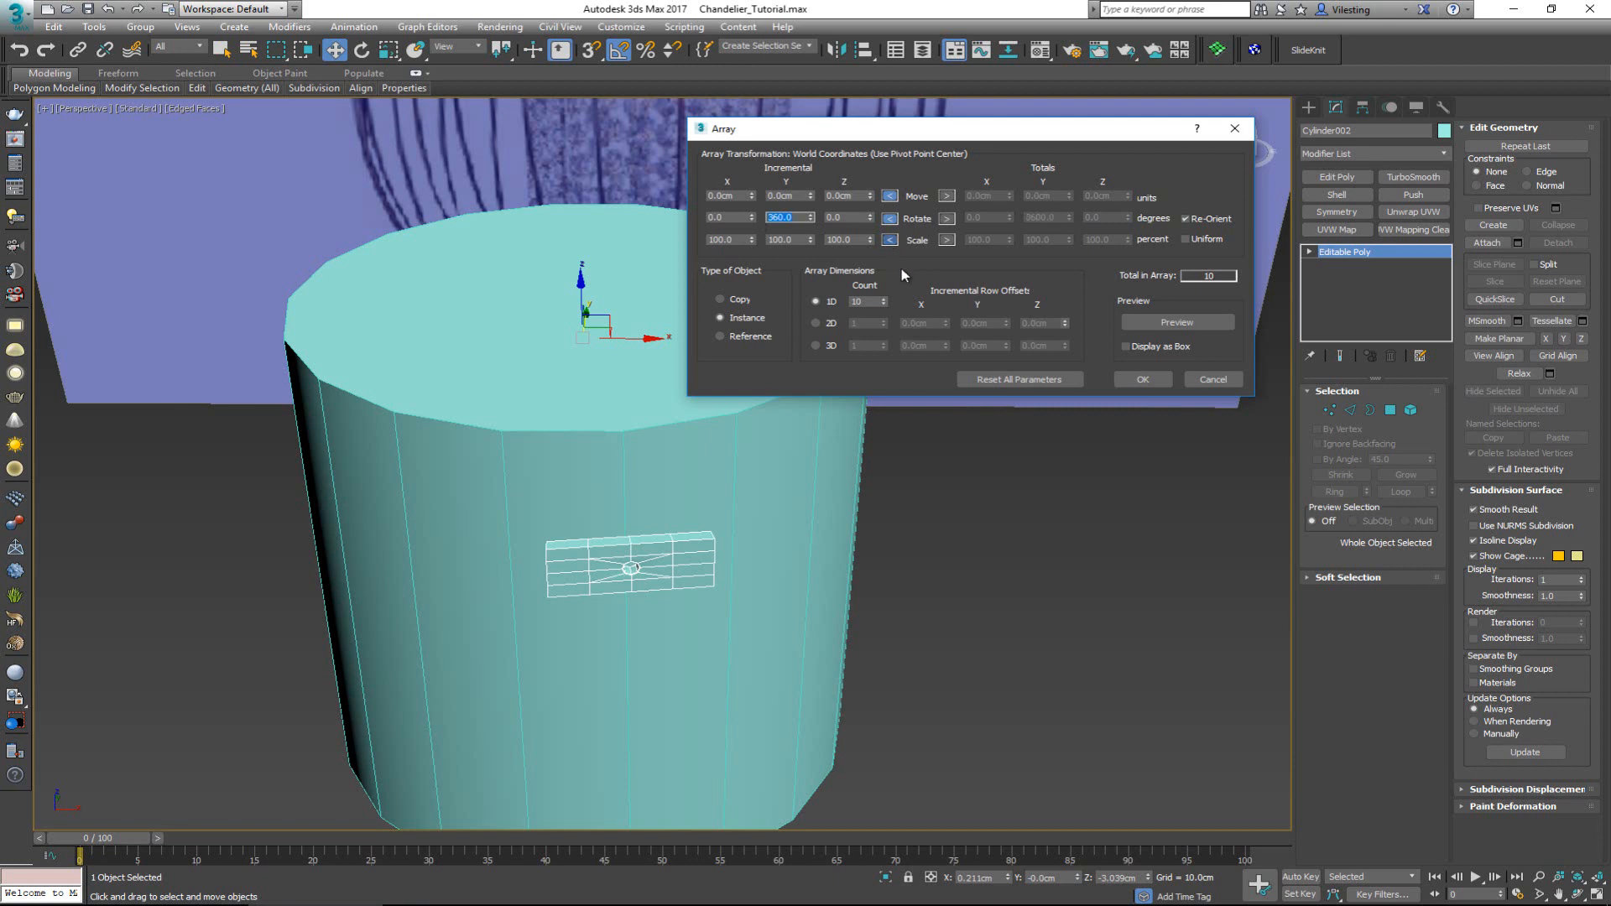
click(1168, 324)
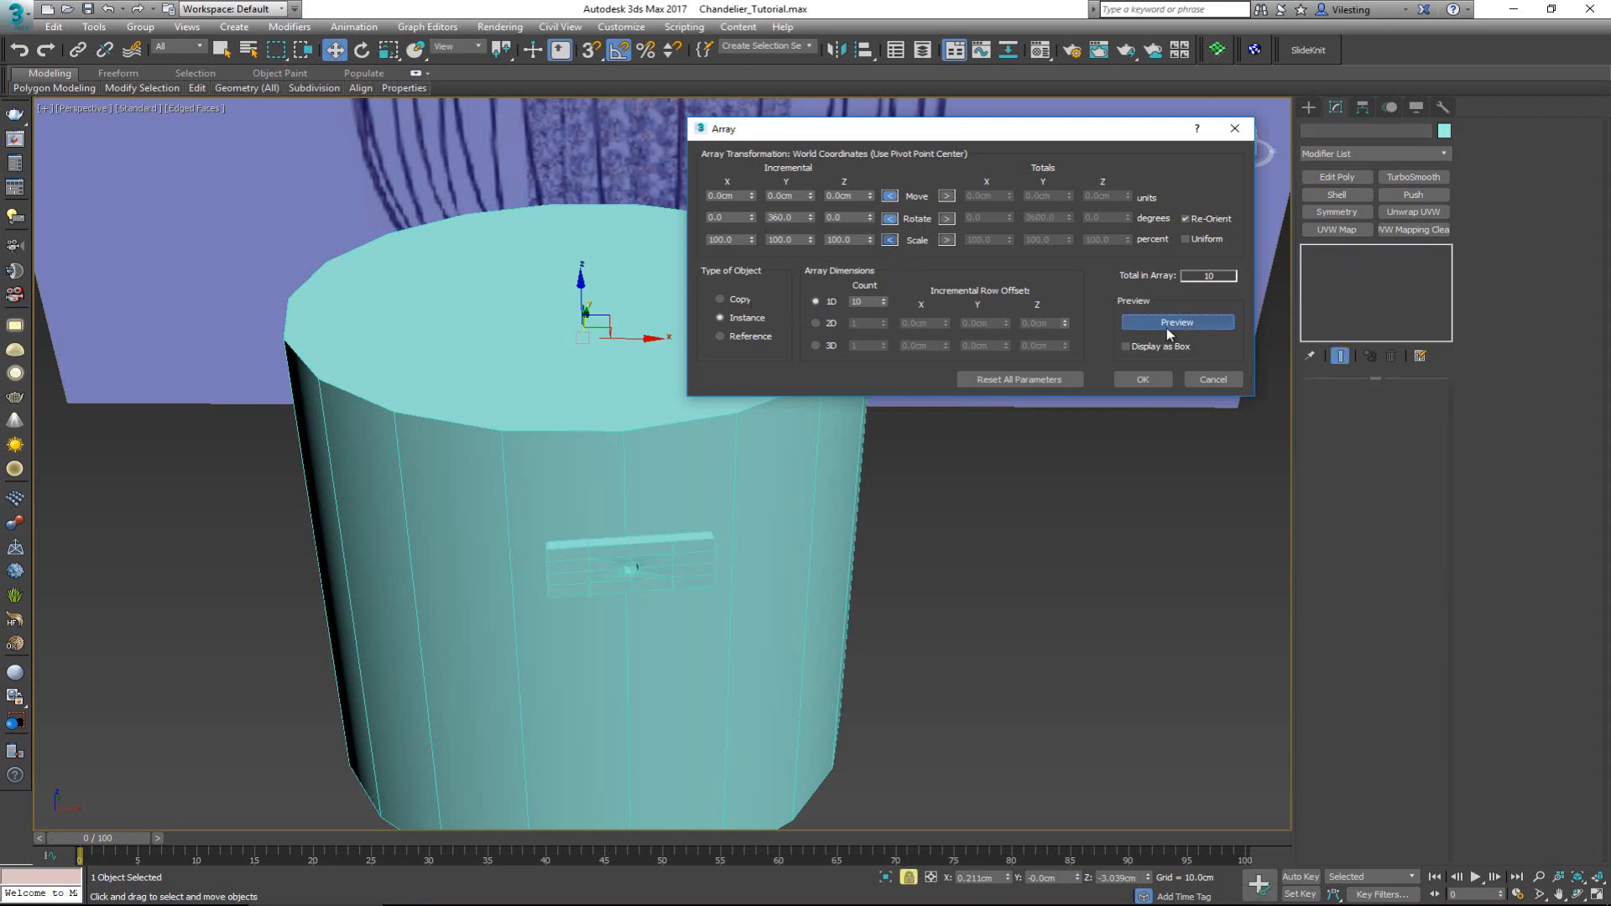
click(883, 304)
click(884, 304)
click(884, 304)
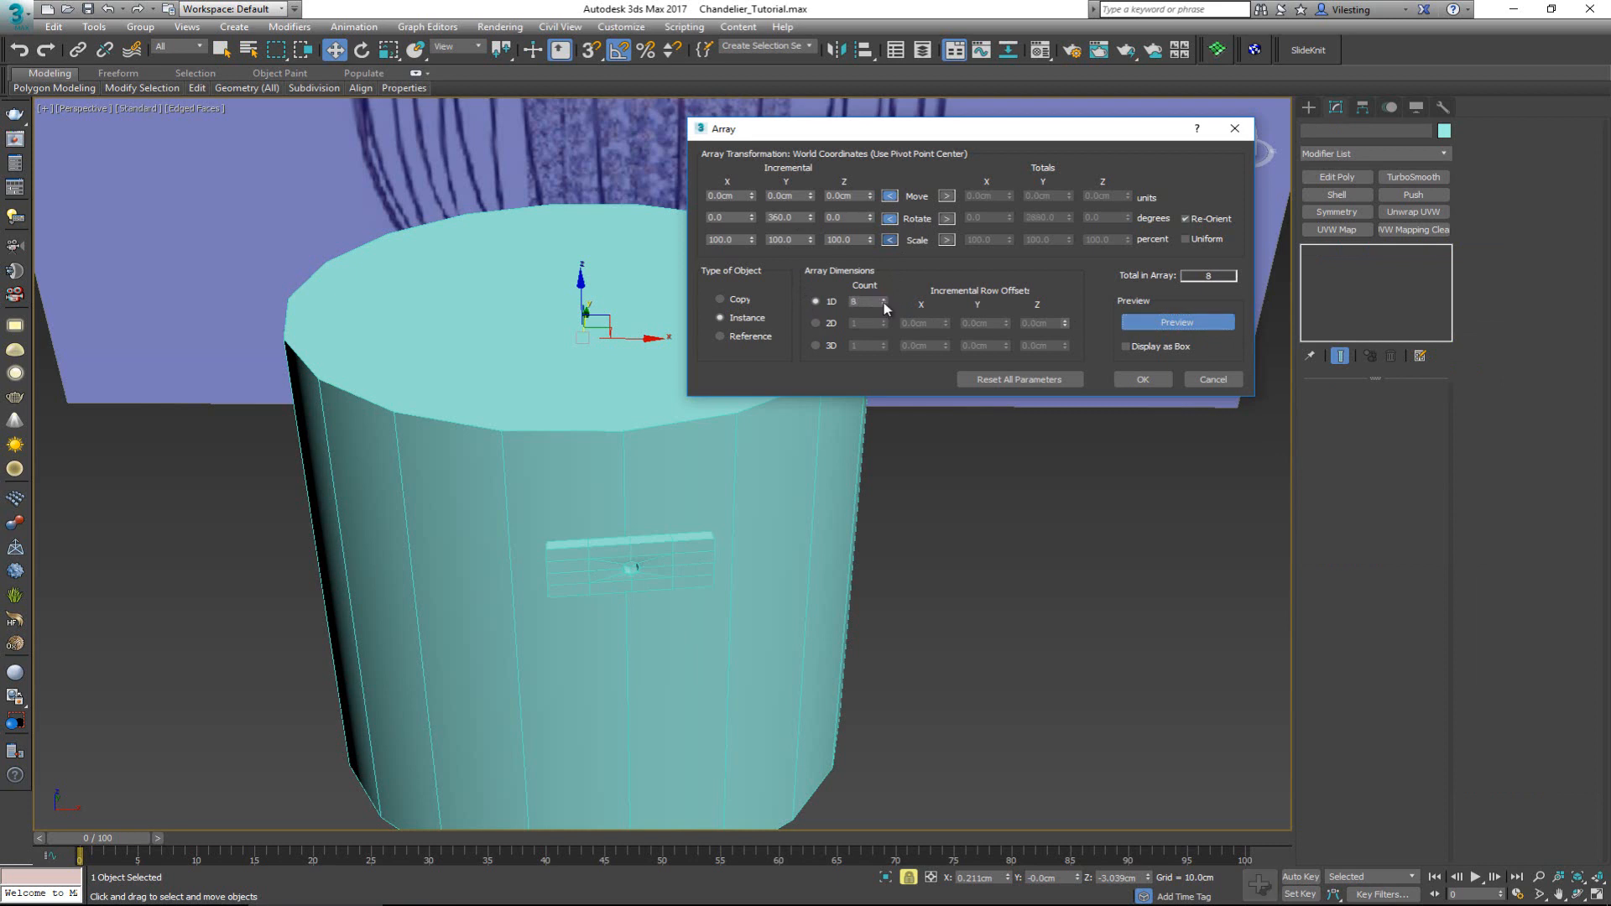
click(884, 304)
key(Escape)
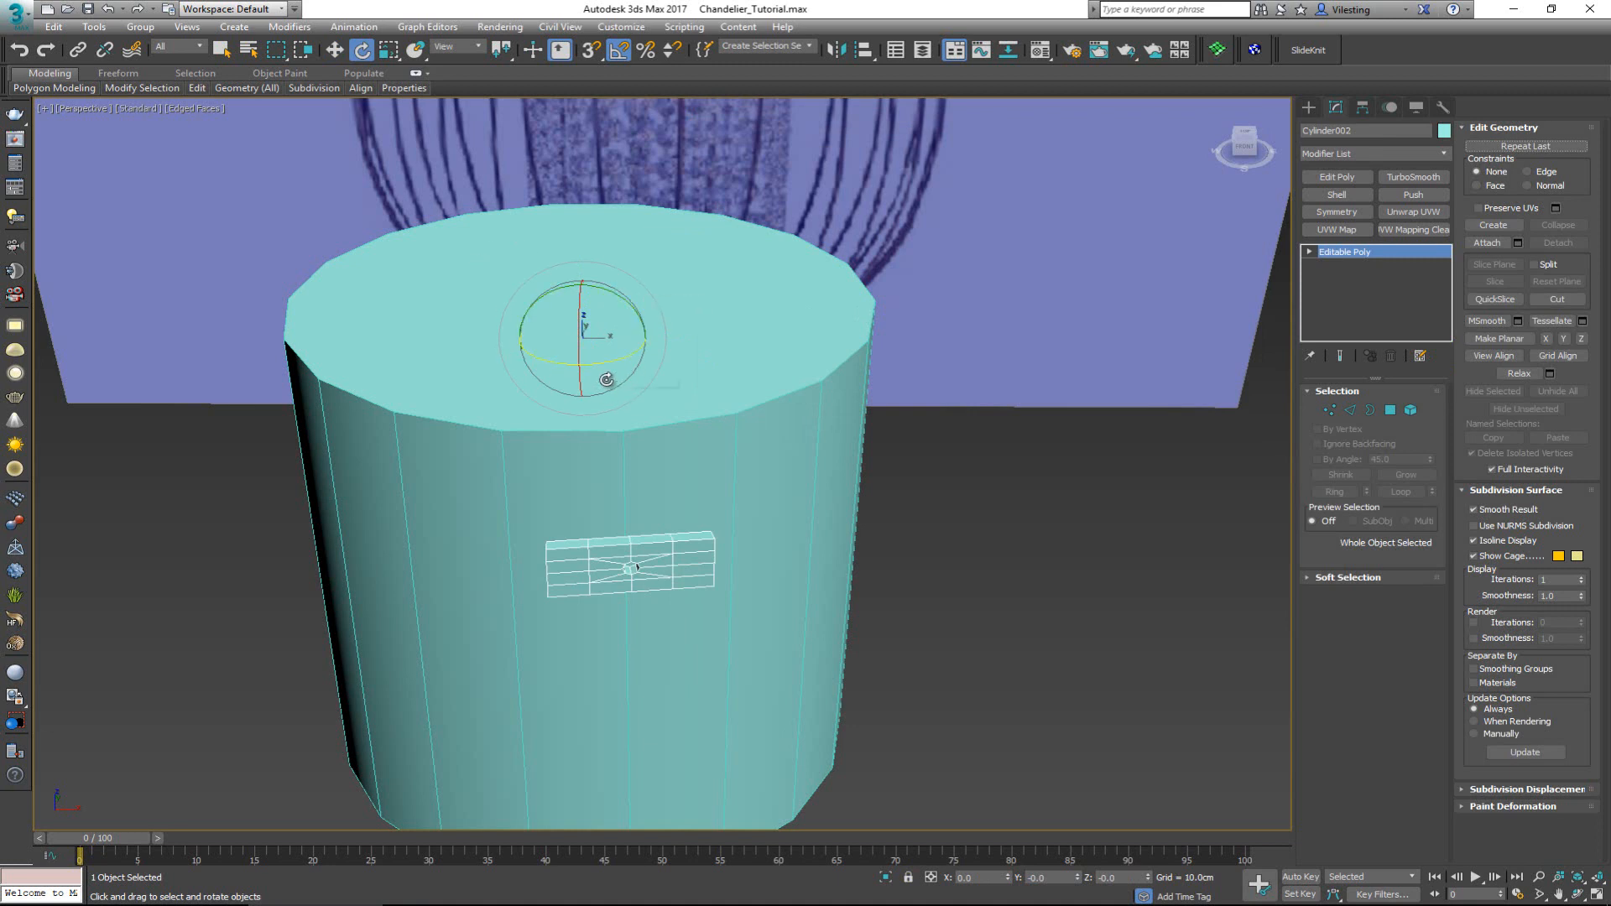
- Clone the segment around the cylinder's centre in 15° rotations about Z with 22 copies, plus one more copy to close the ring
key(w)
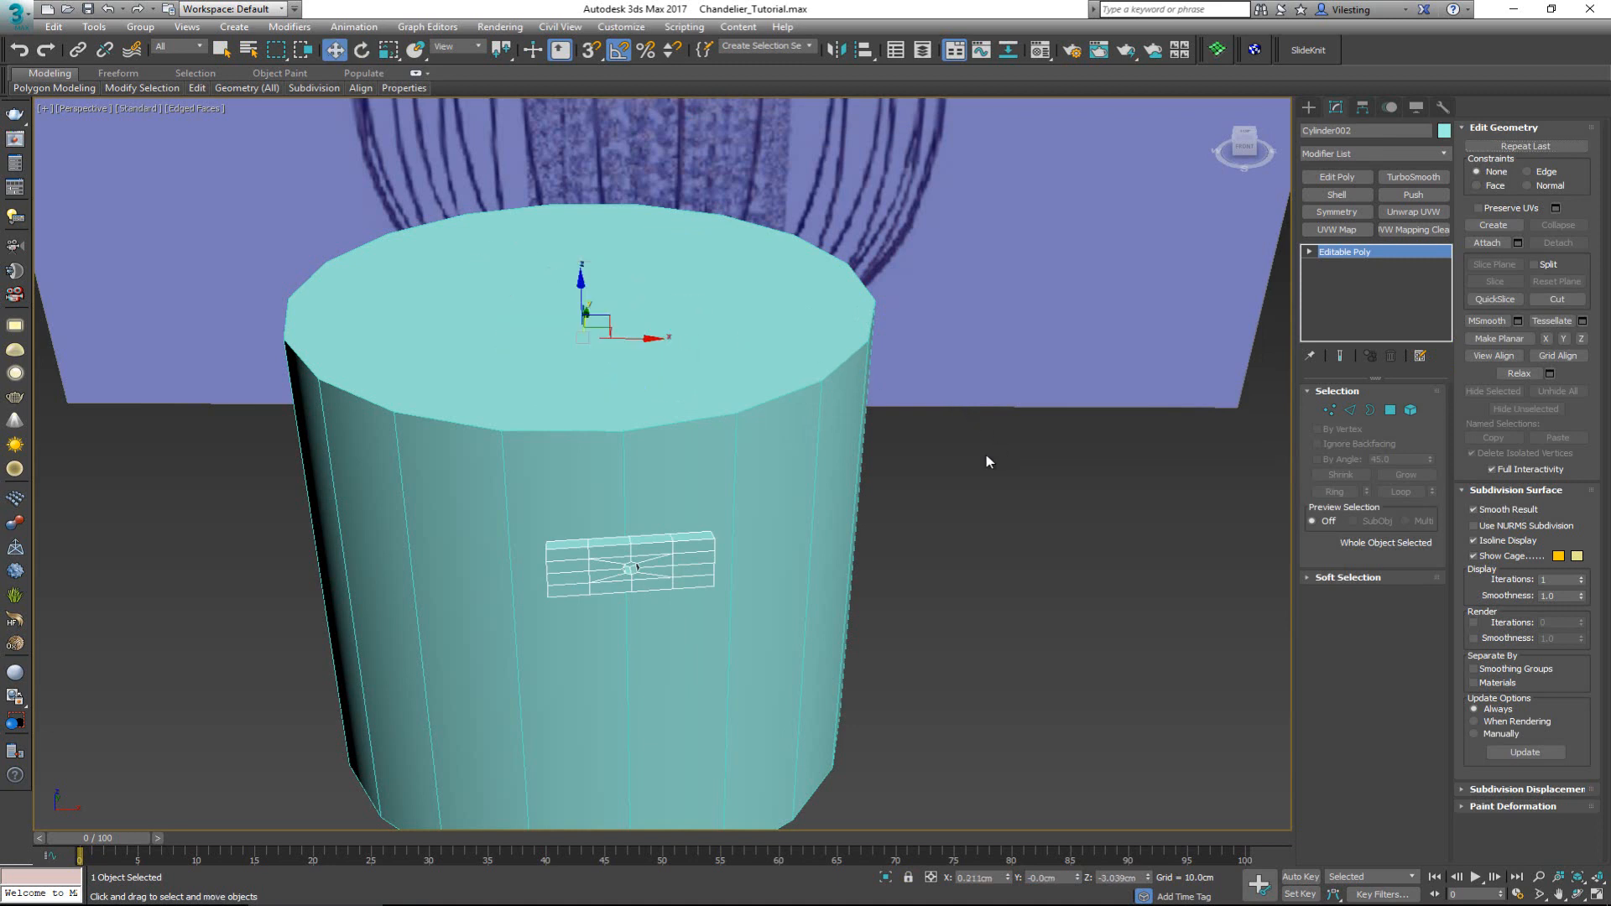
click(987, 461)
click(632, 560)
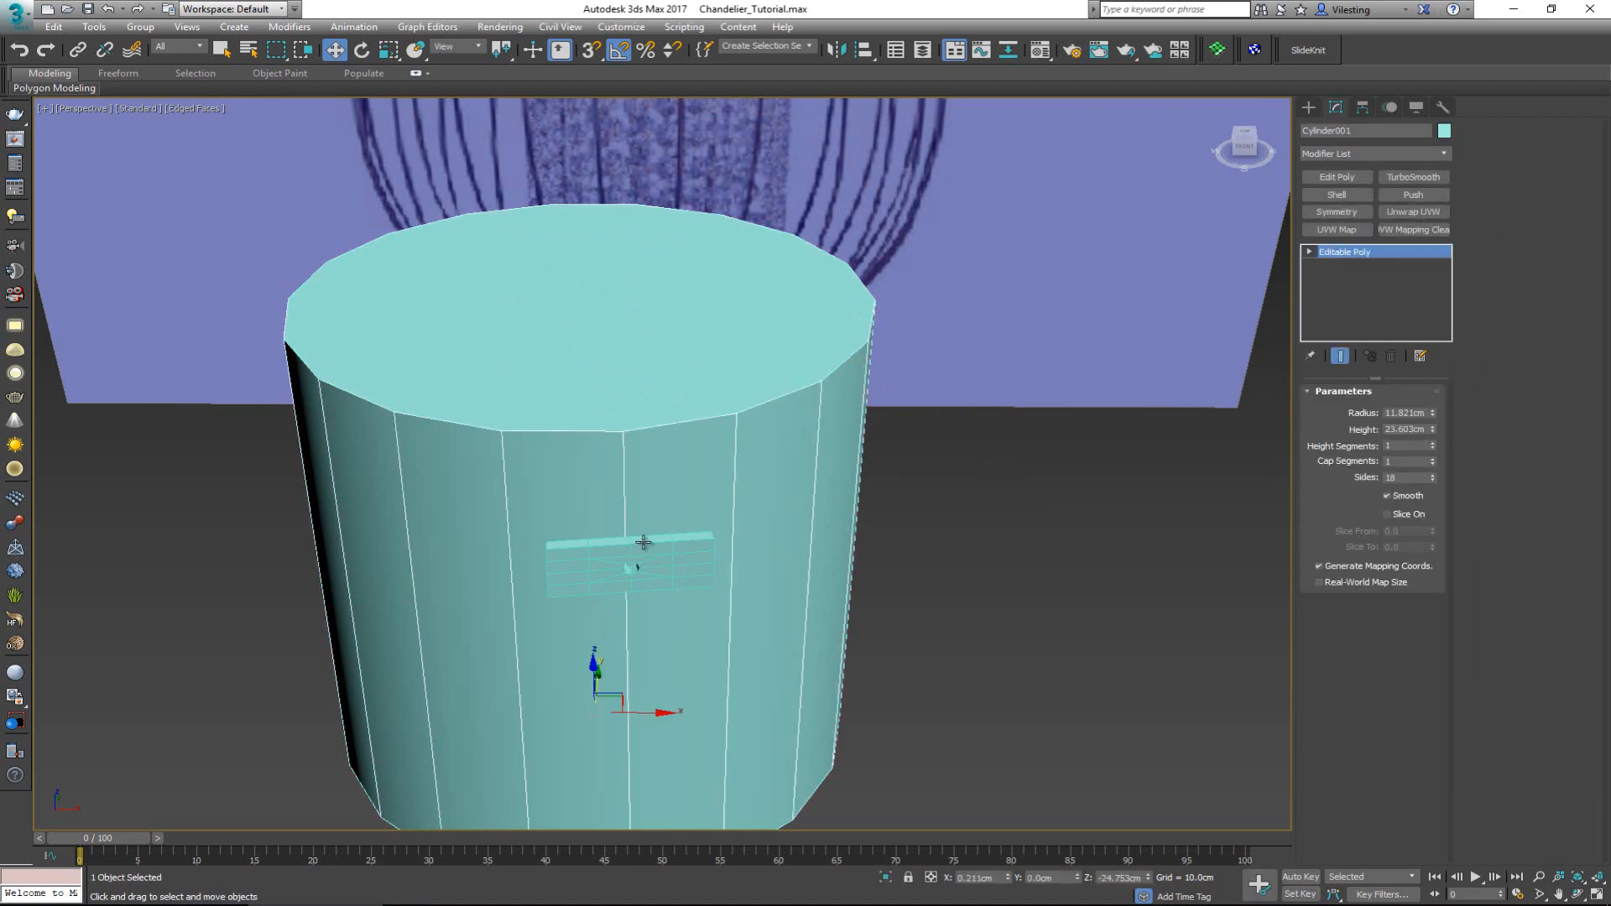
click(644, 543)
alt+middle_drag(643, 543, 604, 493)
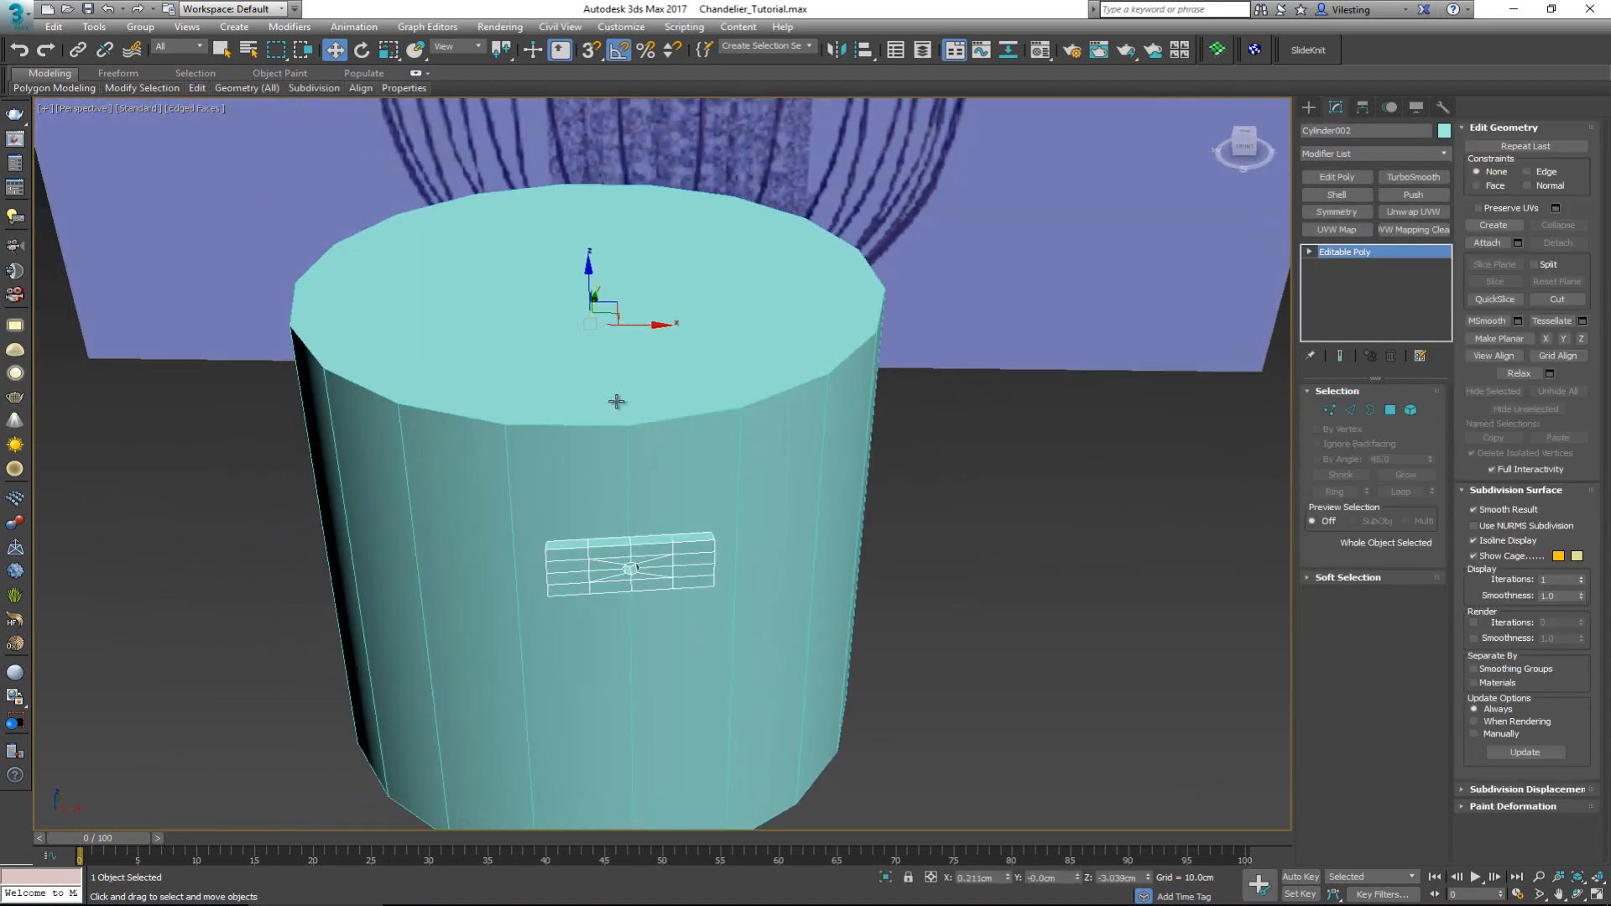
key(e)
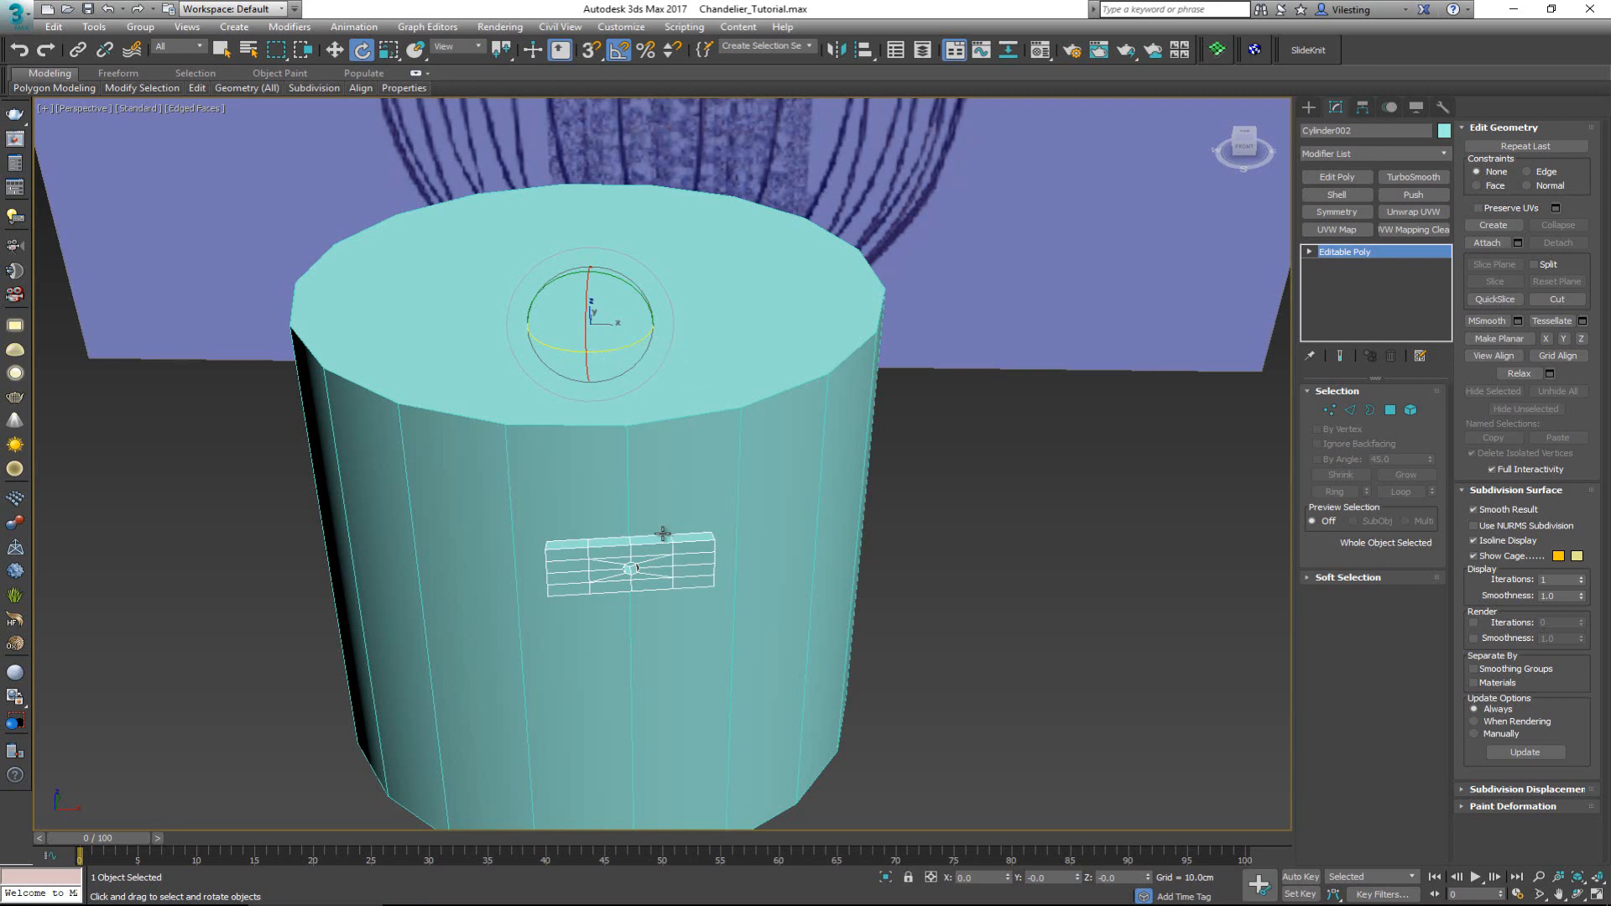
shift+drag(601, 360, 613, 355)
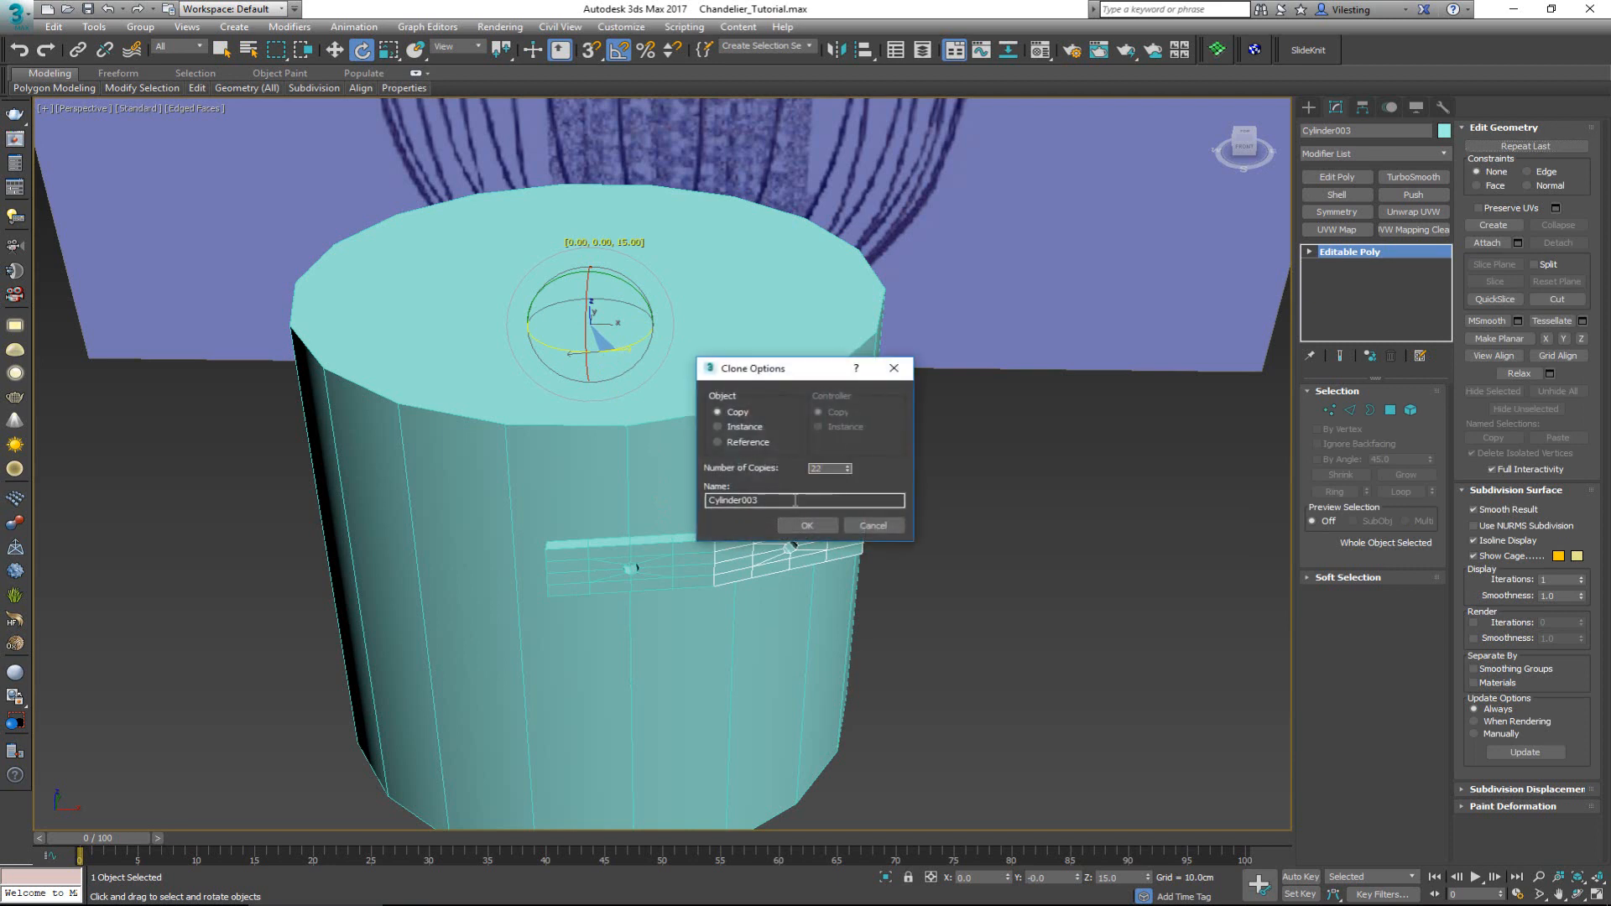
click(807, 526)
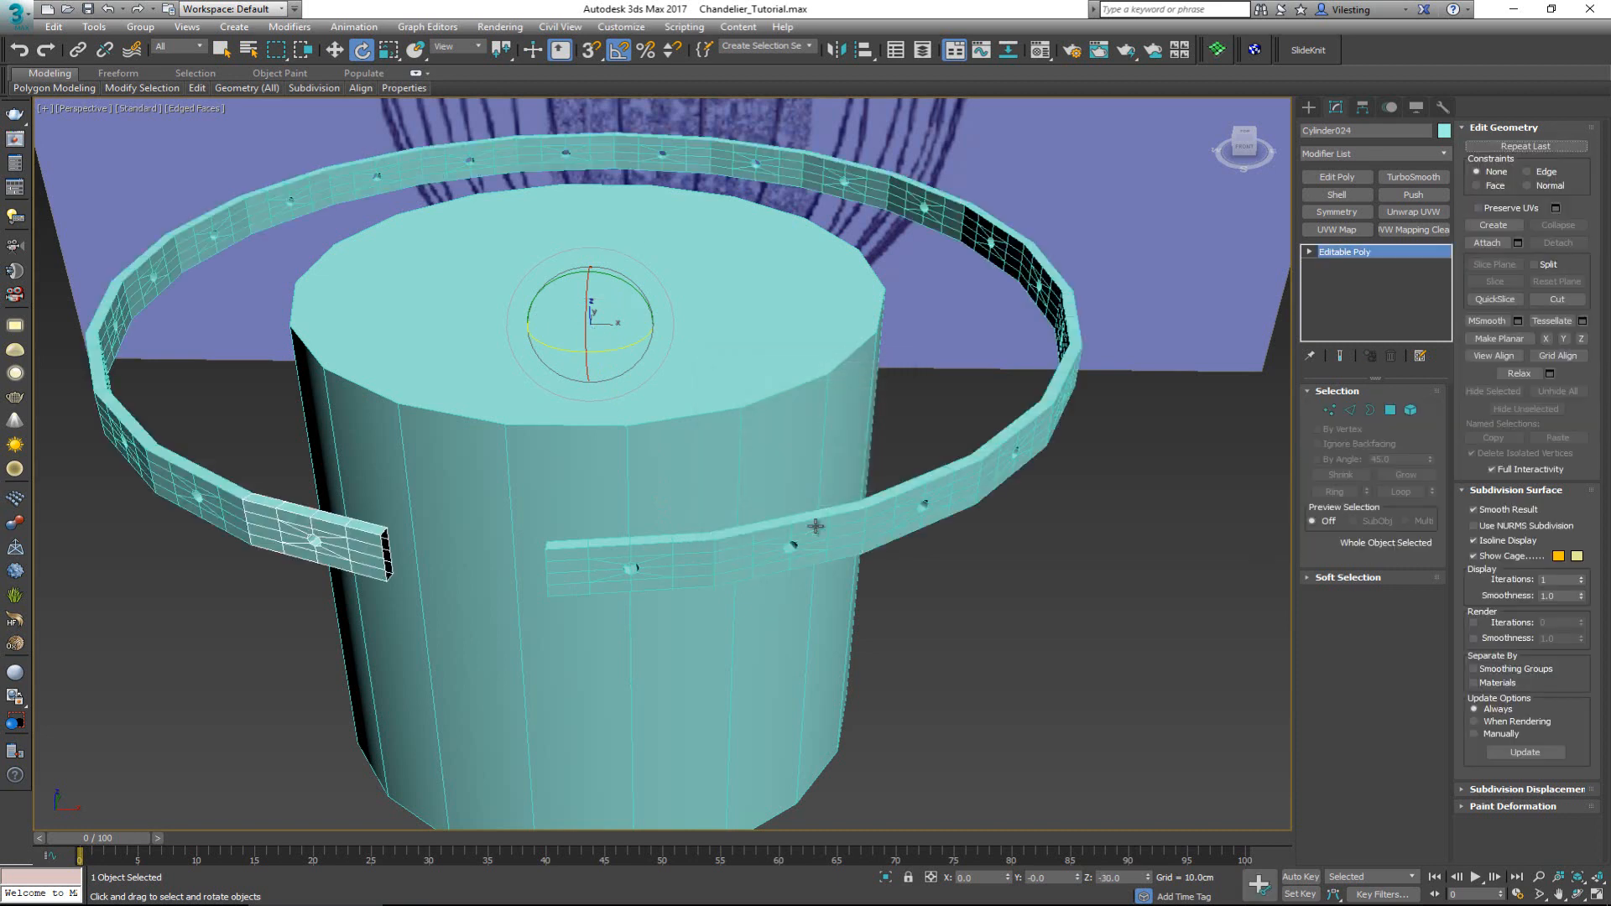
shift+drag(580, 351, 594, 359)
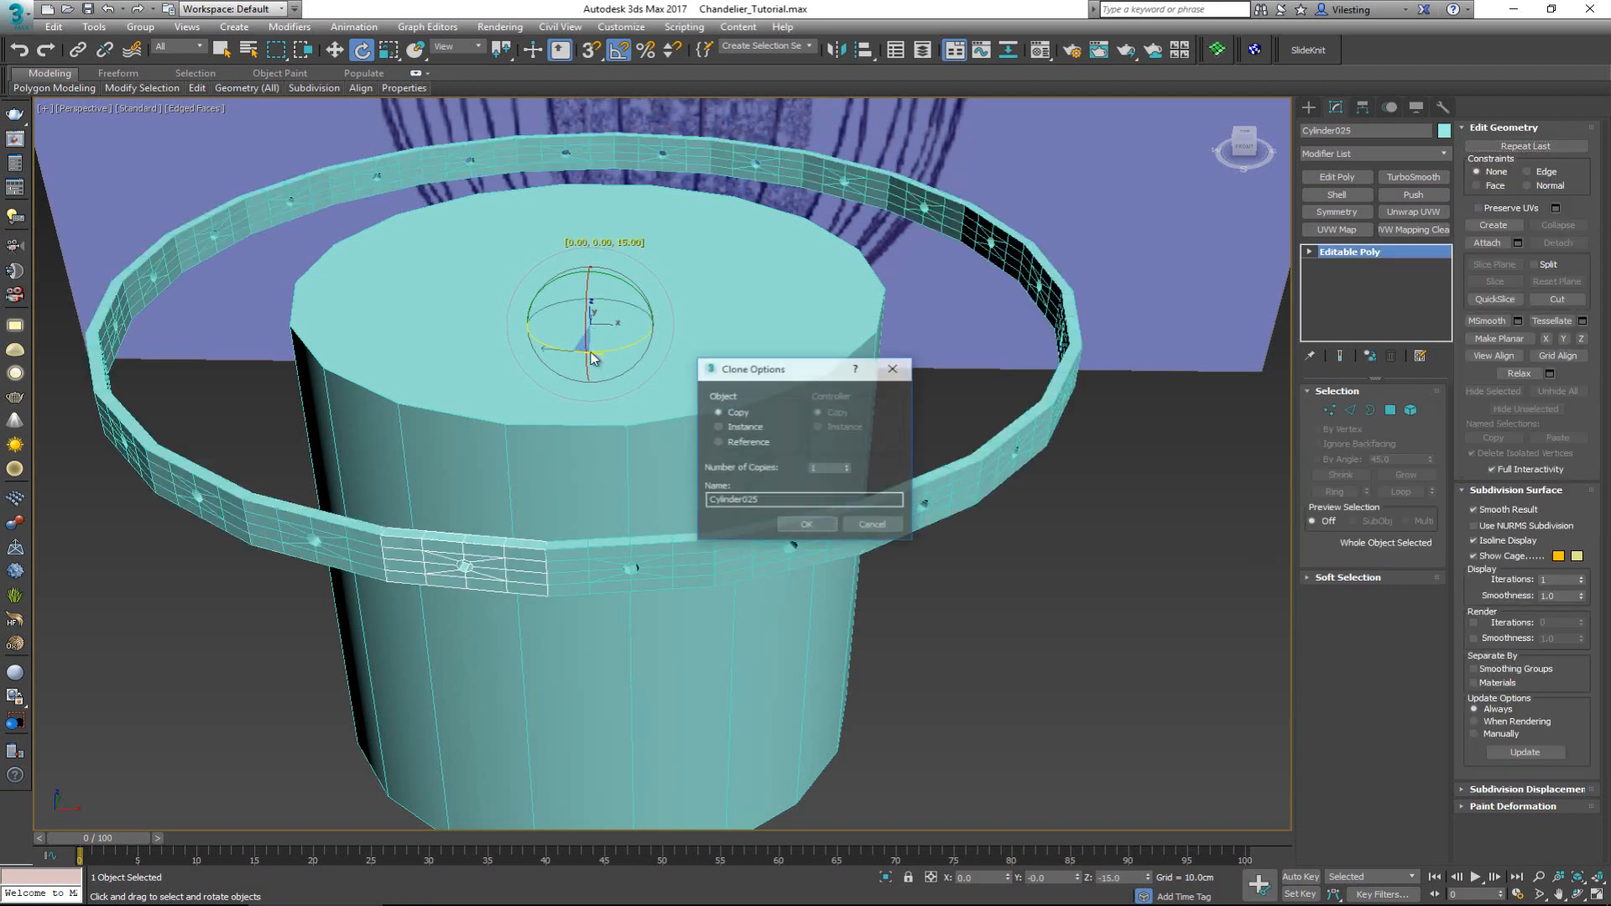
click(808, 525)
- Select all the ring segments without the large cylinder and isolate them
alt+middle_drag(838, 500, 866, 451)
drag(72, 622, 73, 624)
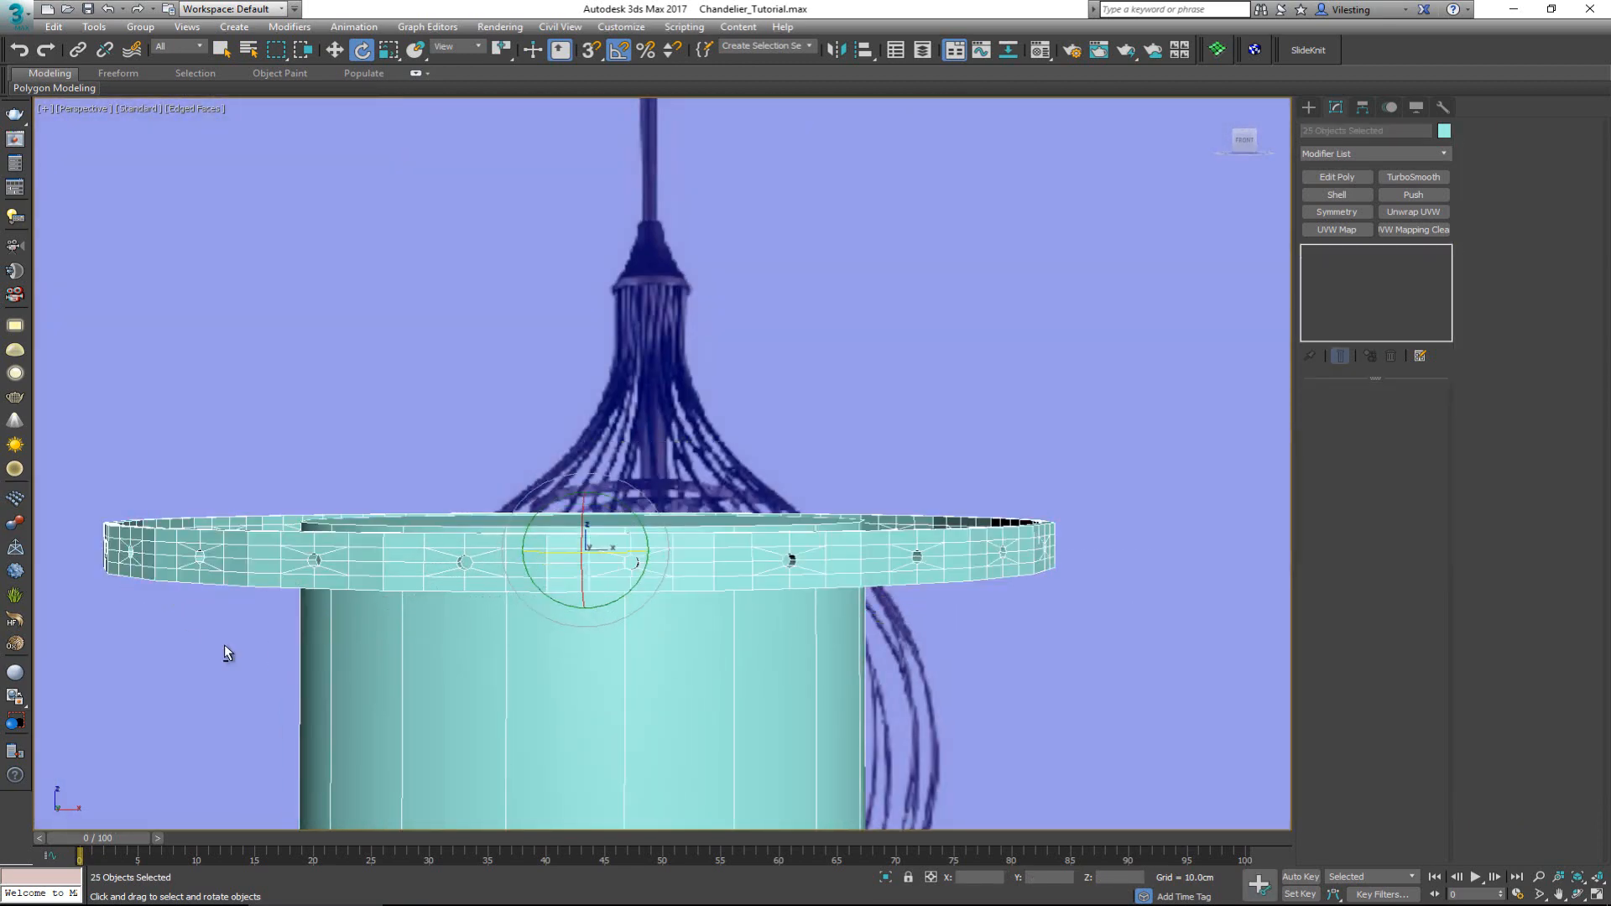
alt+middle_drag(487, 596, 540, 529)
key(alt+q)
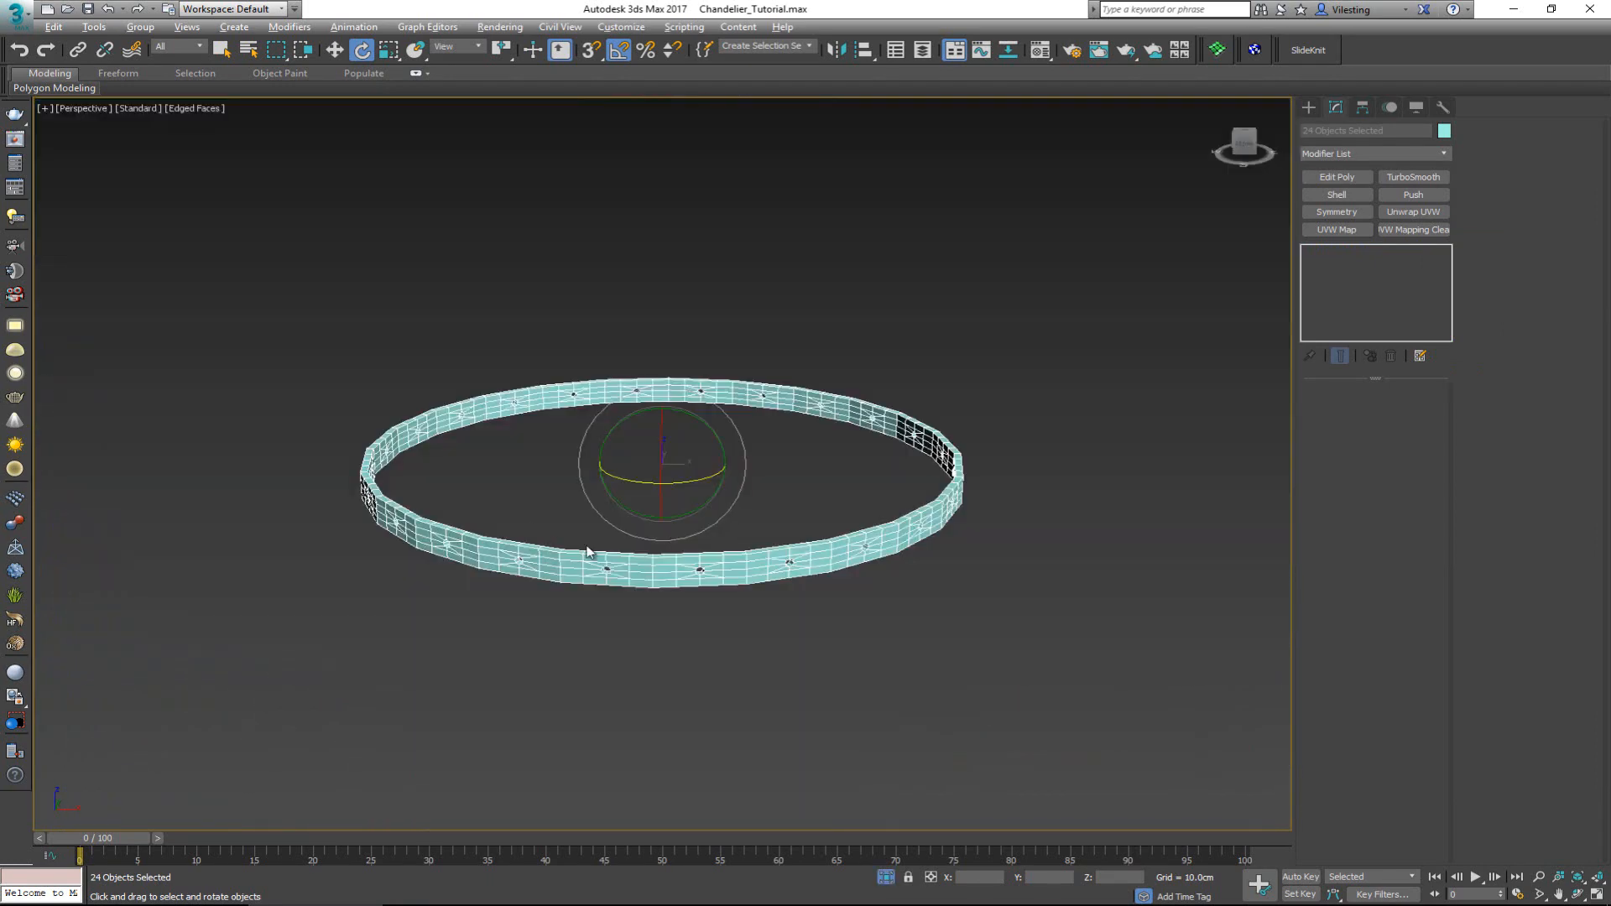
- Attach all the other ring segments to the front segment to make one object
click(693, 636)
click(684, 581)
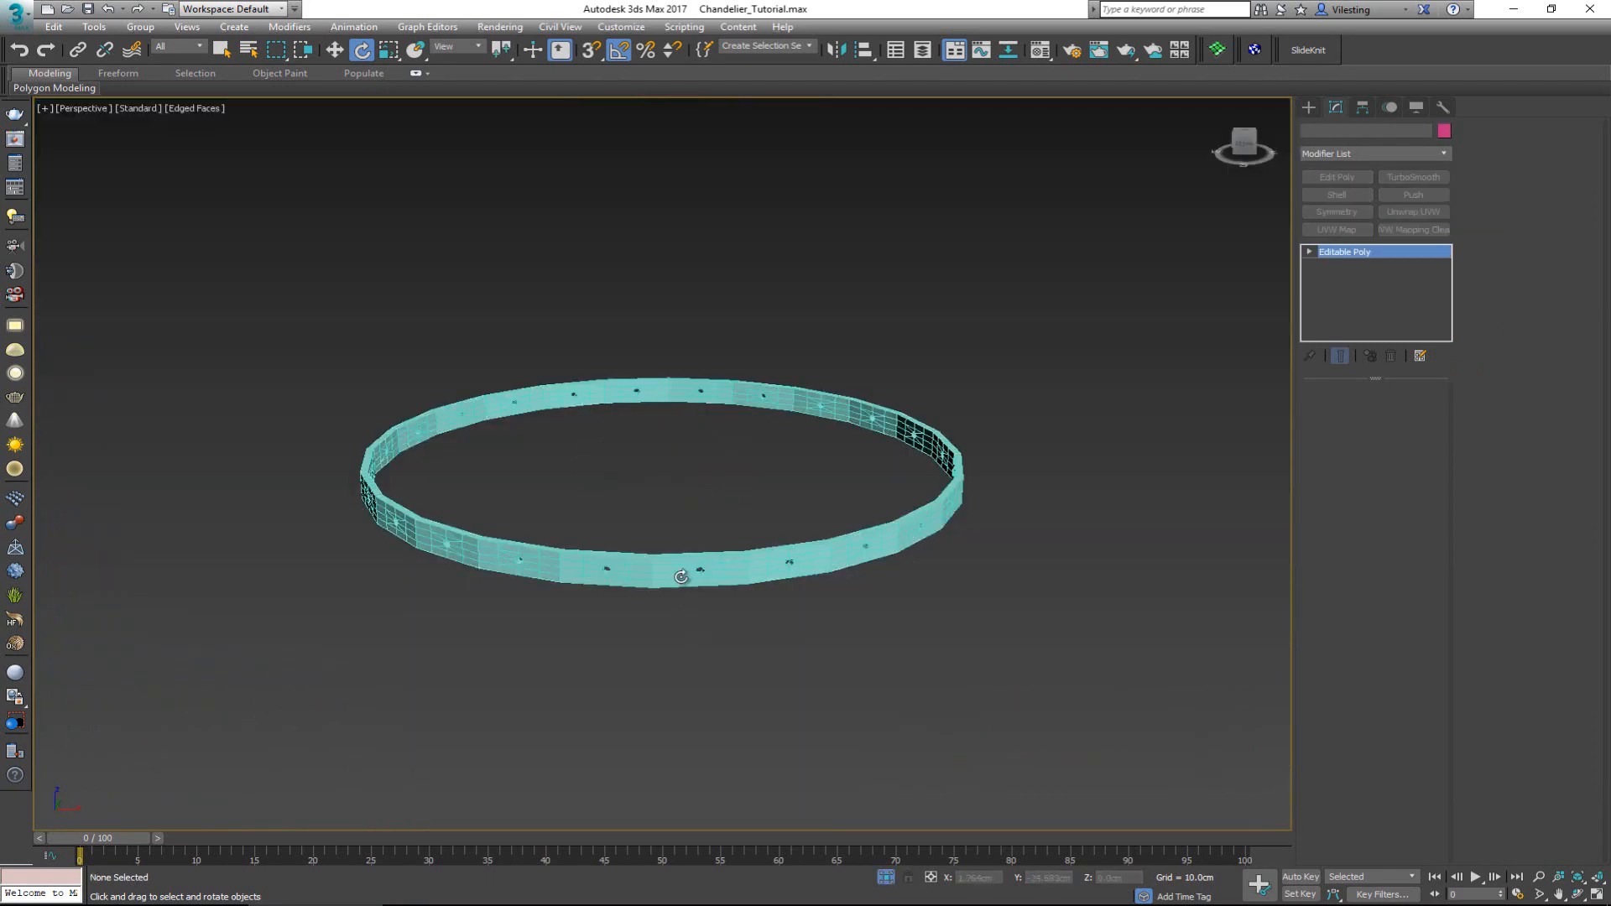
scroll(684, 579, up, 4)
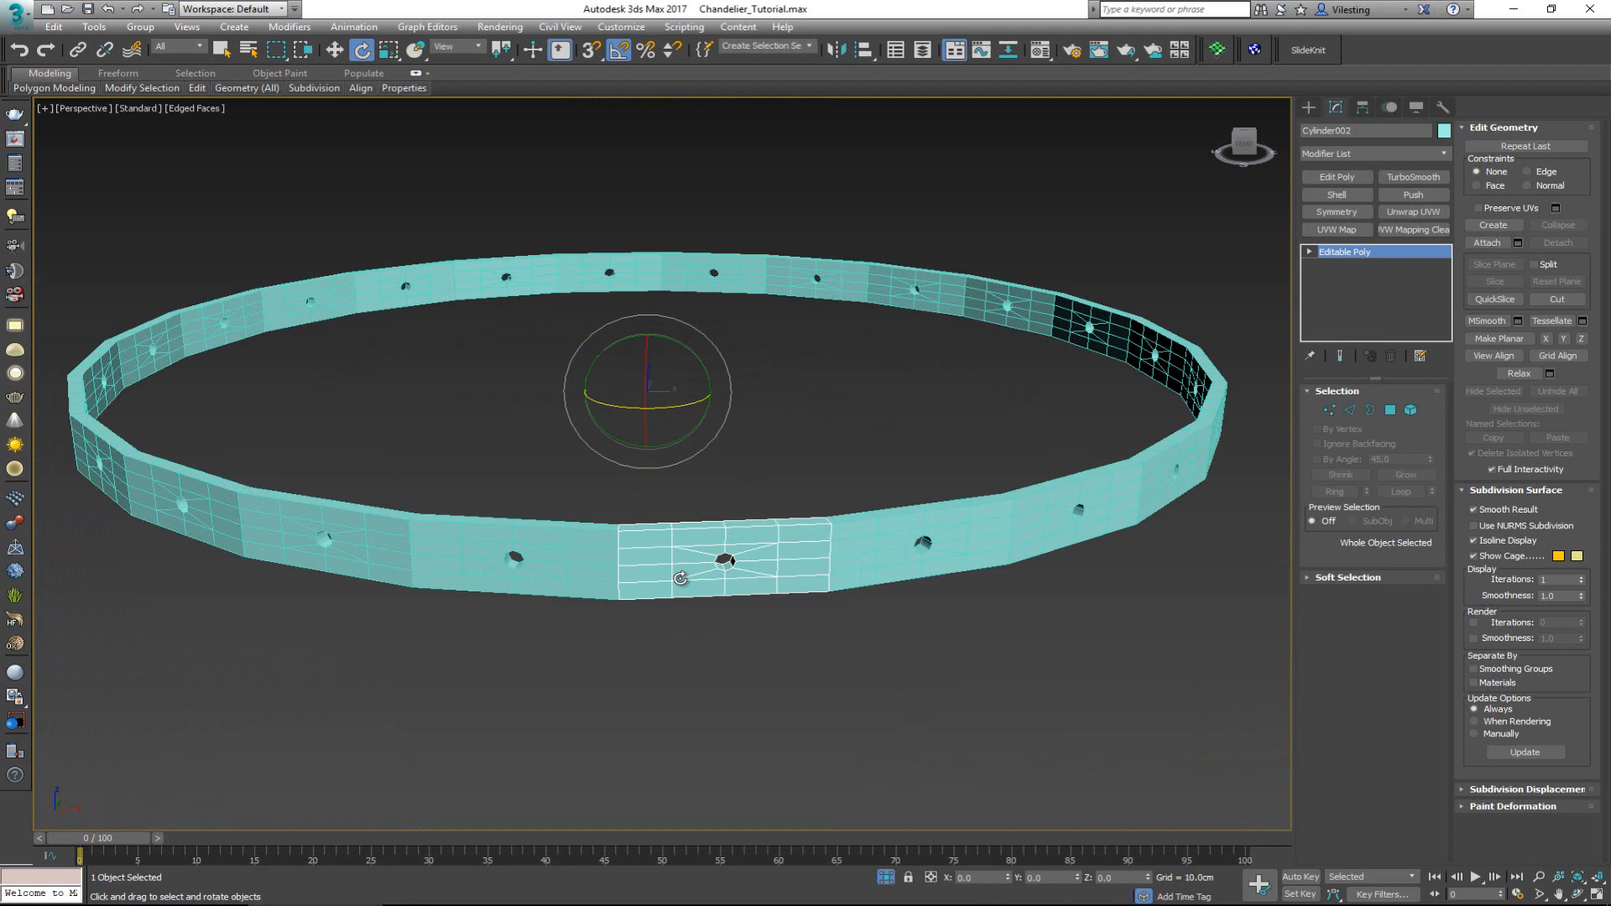
click(1518, 242)
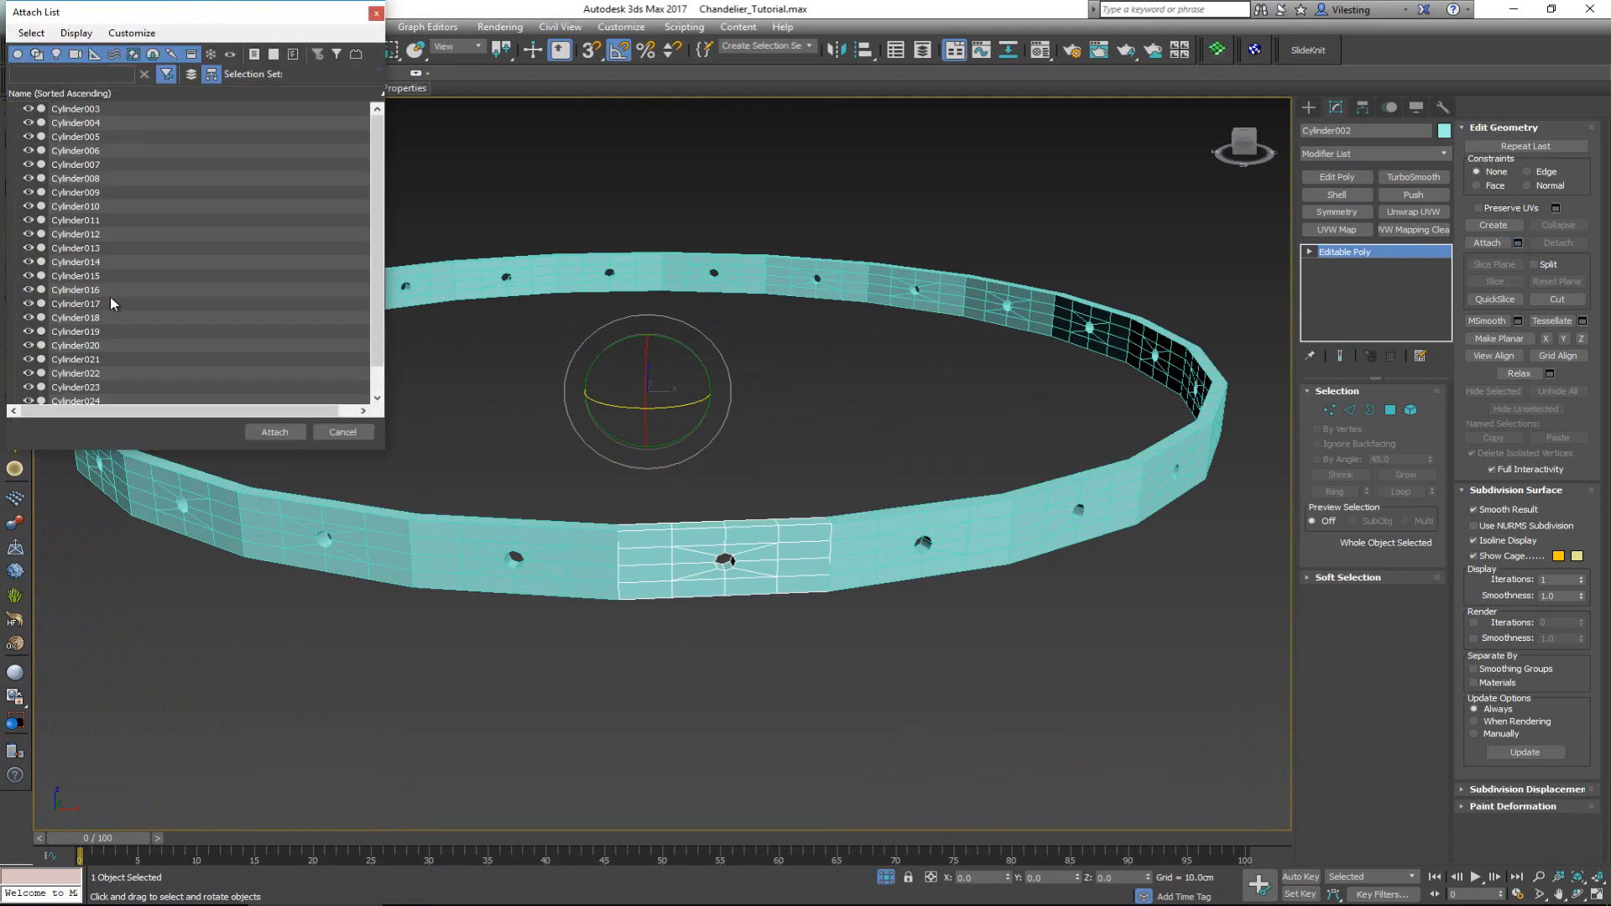
key(ctrl+a)
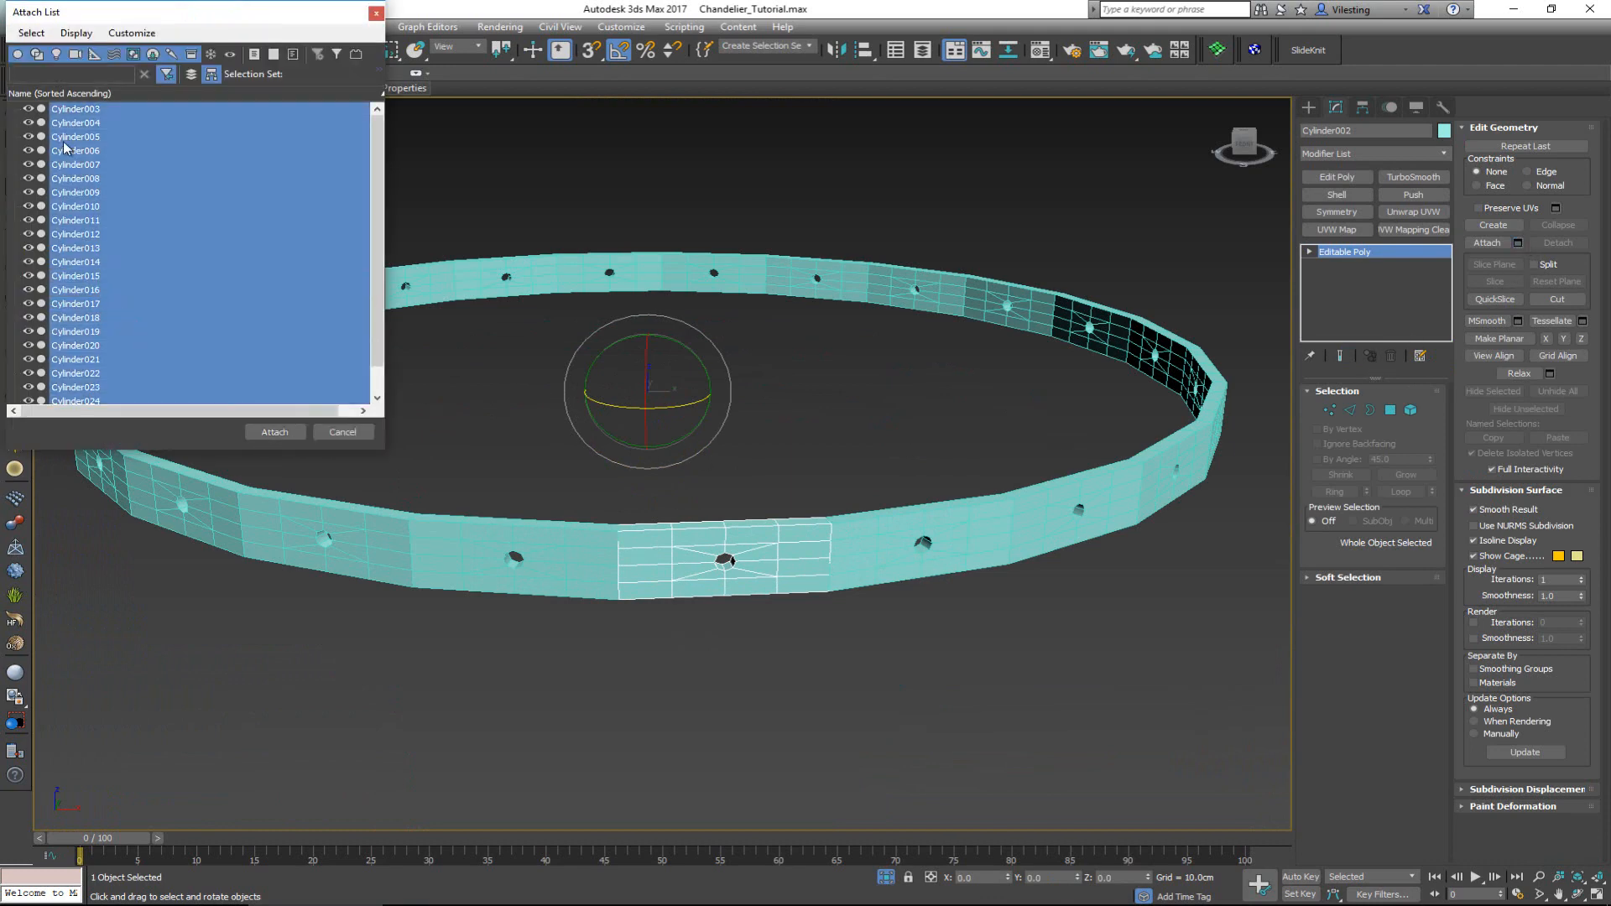
click(274, 432)
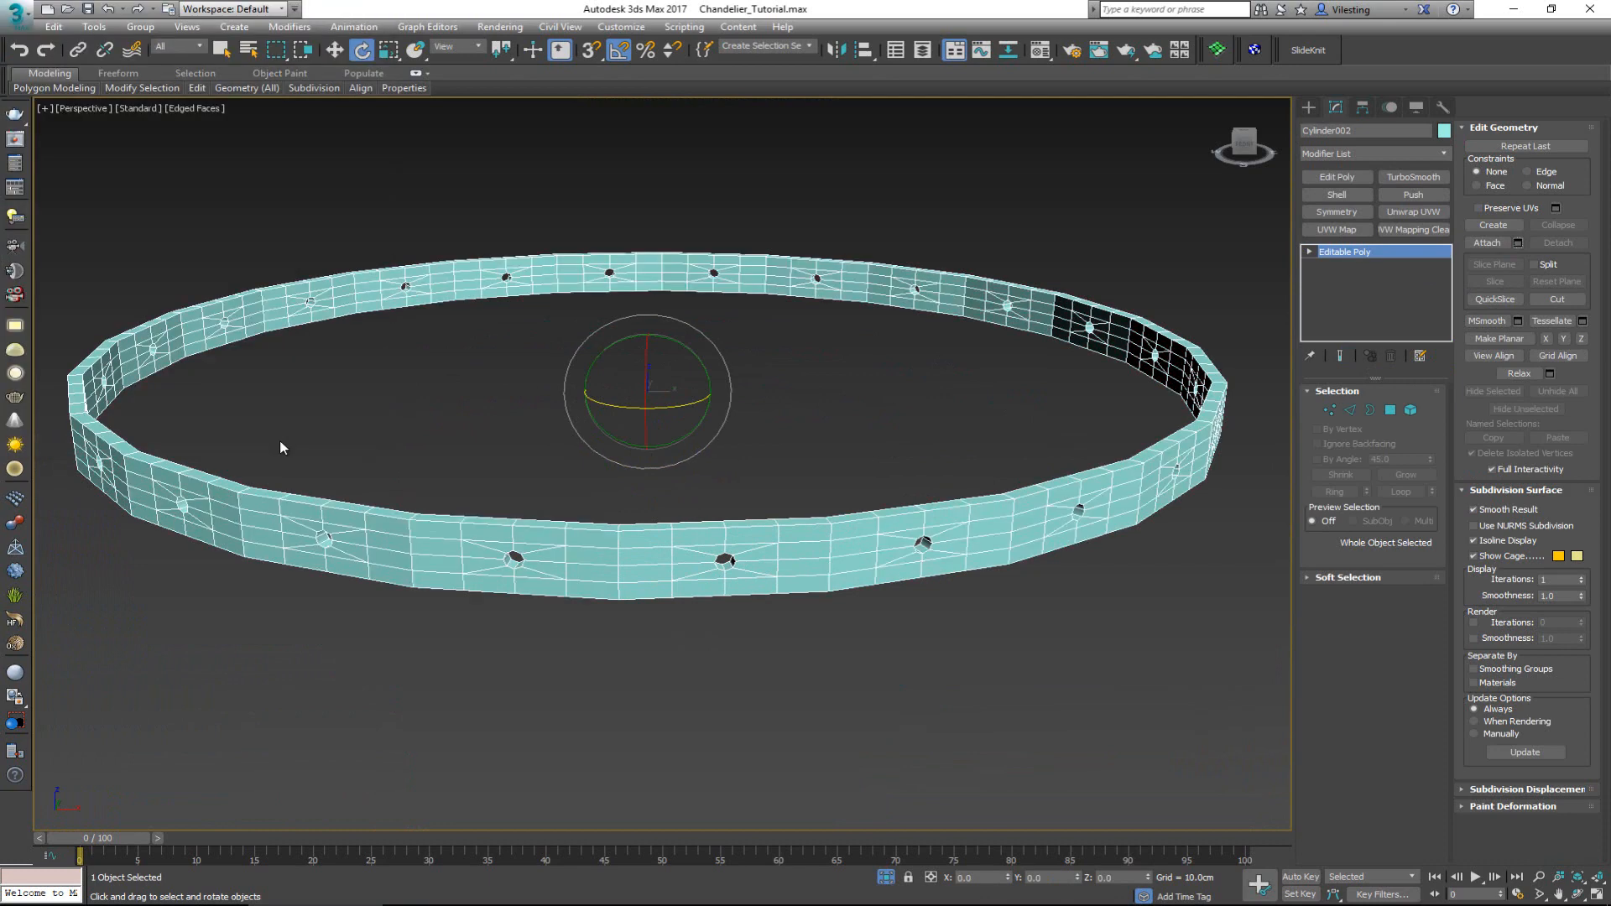
- Weld all vertices of the ring with a 0.03 cm threshold and leave vertex editing
key(1)
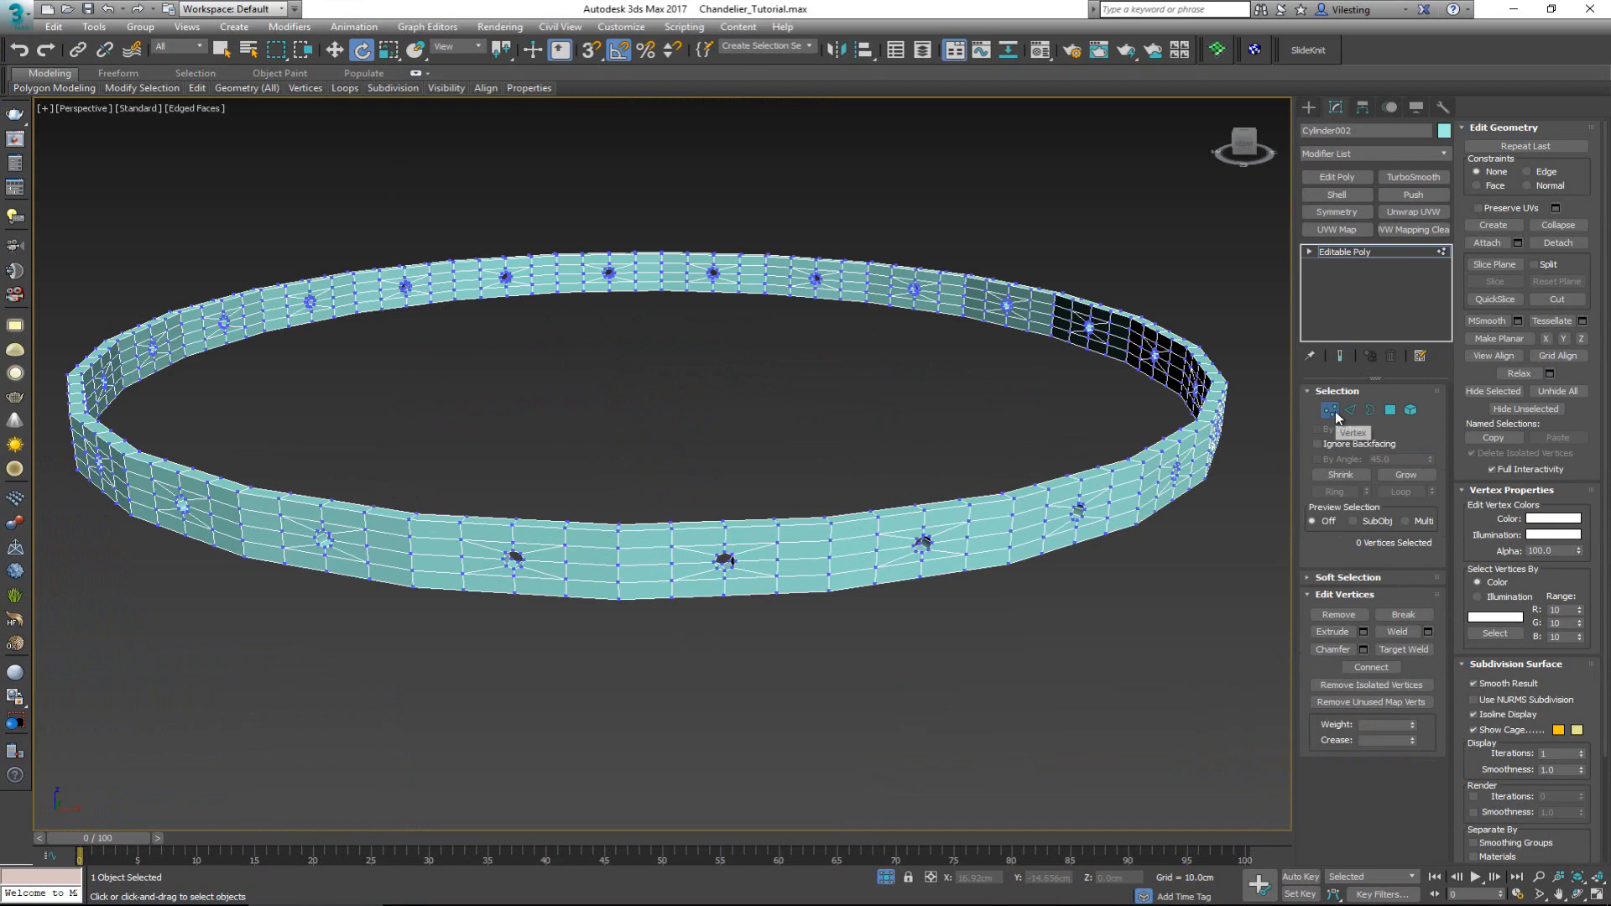
key(ctrl+a)
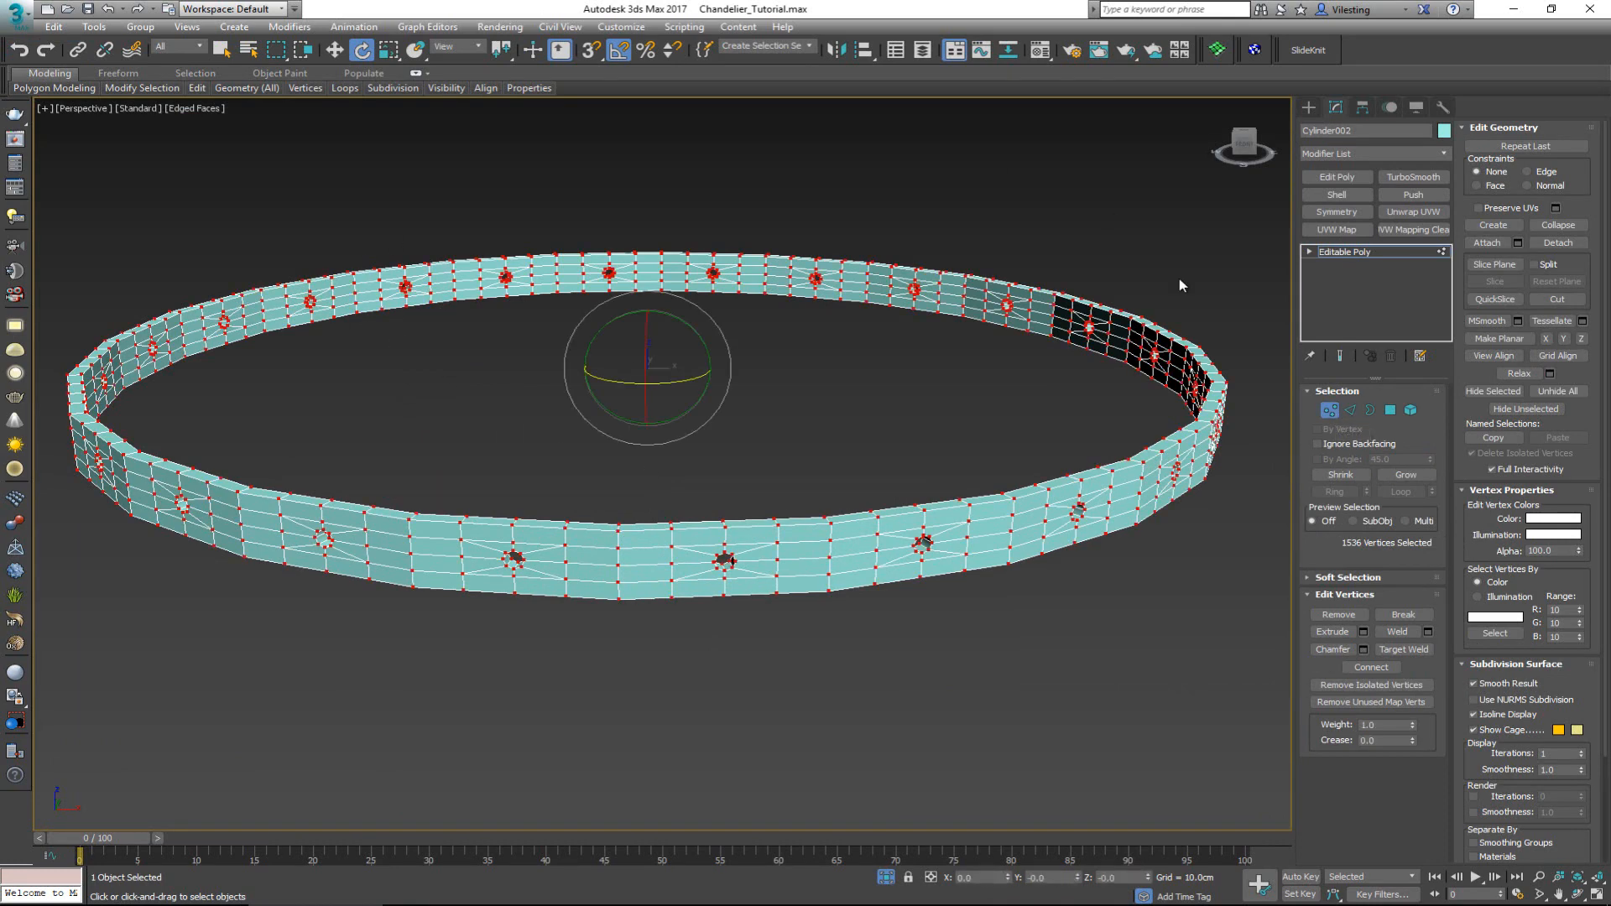
click(1428, 632)
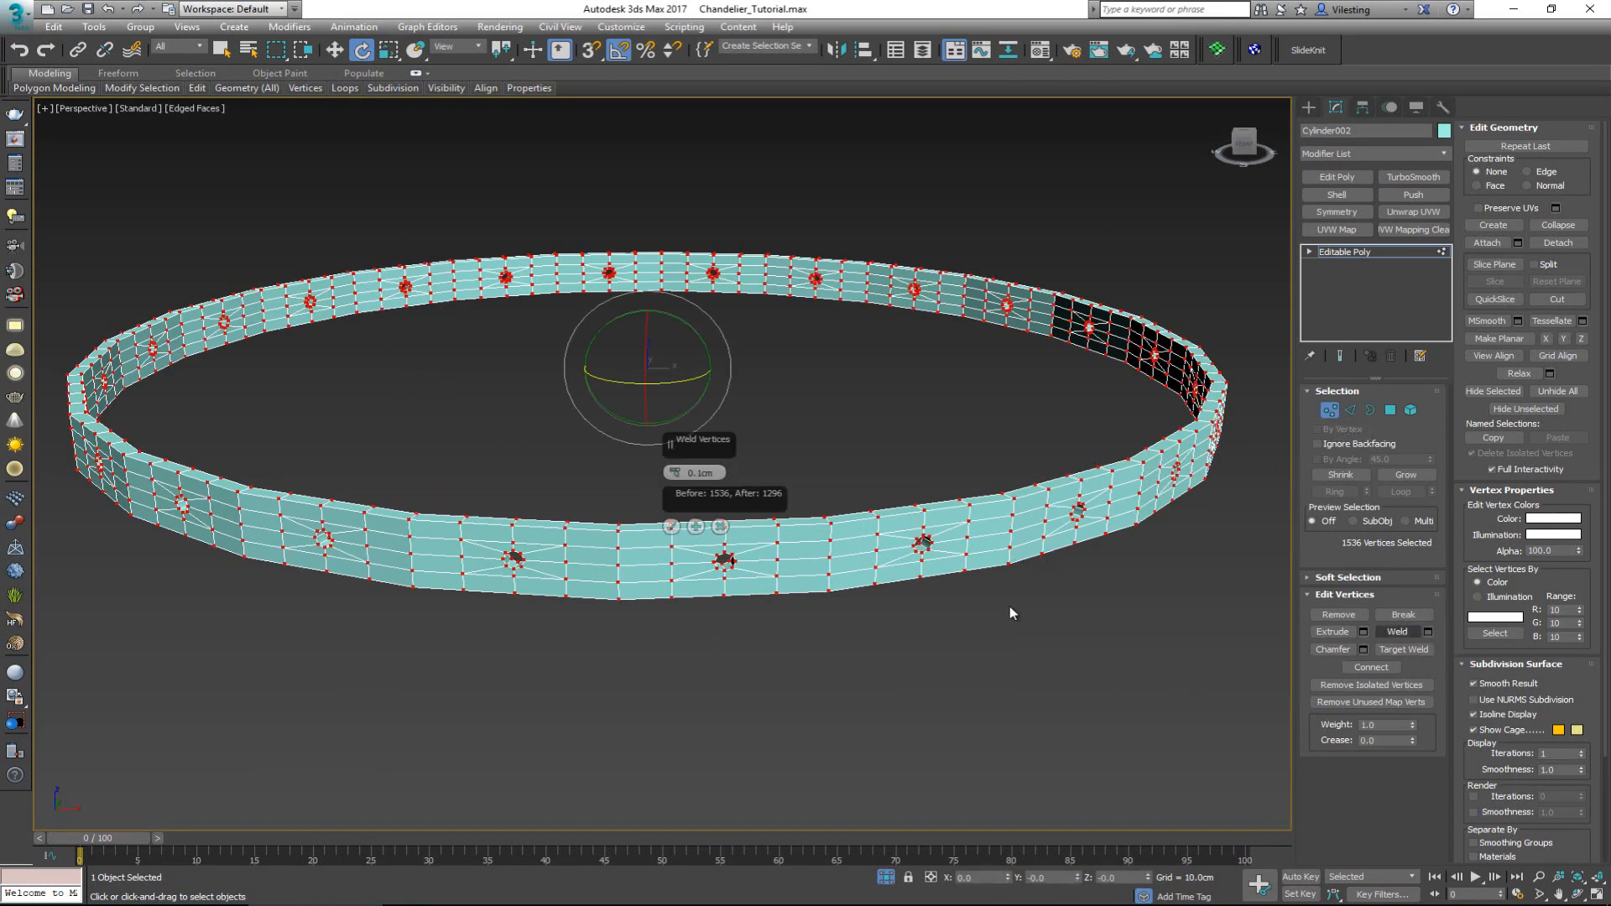
scroll(684, 485, up, 5)
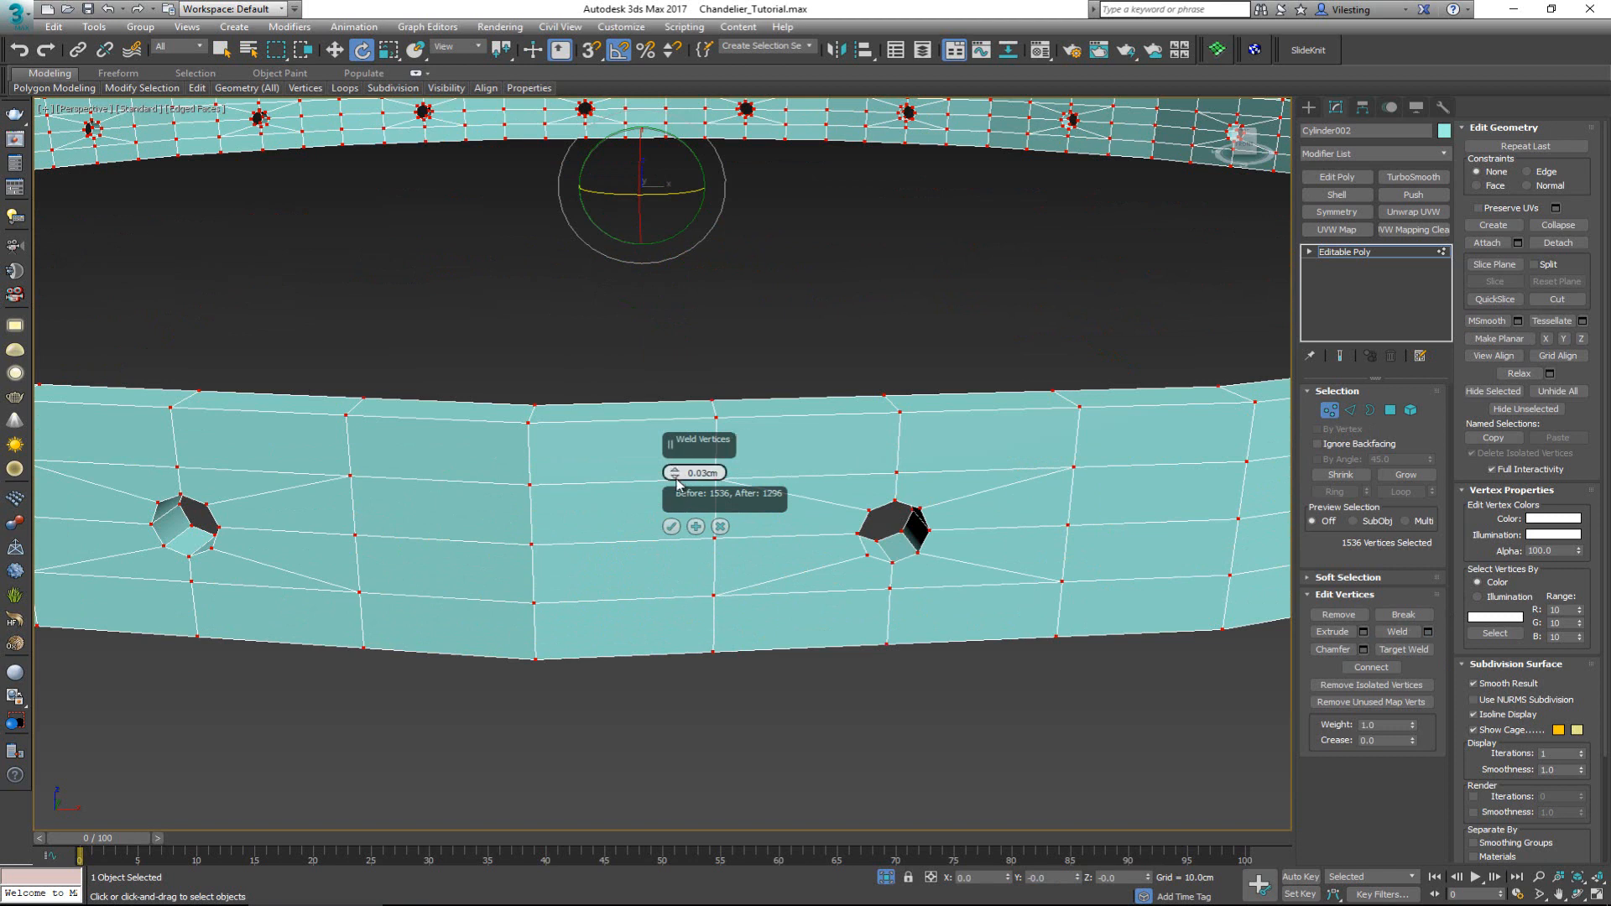
click(672, 526)
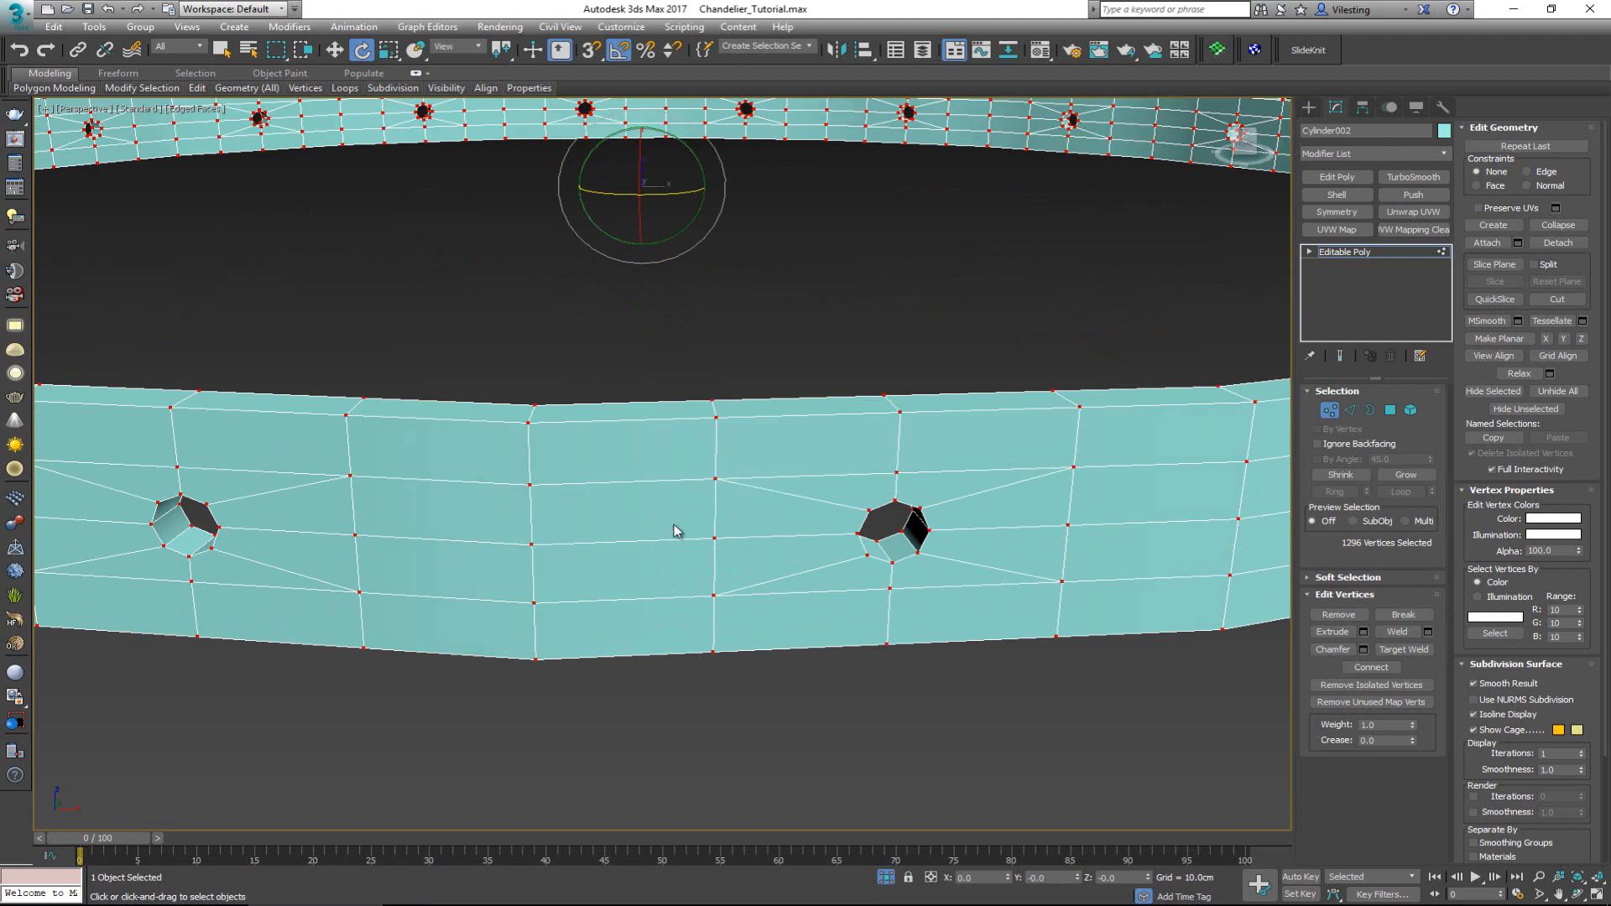
click(1329, 410)
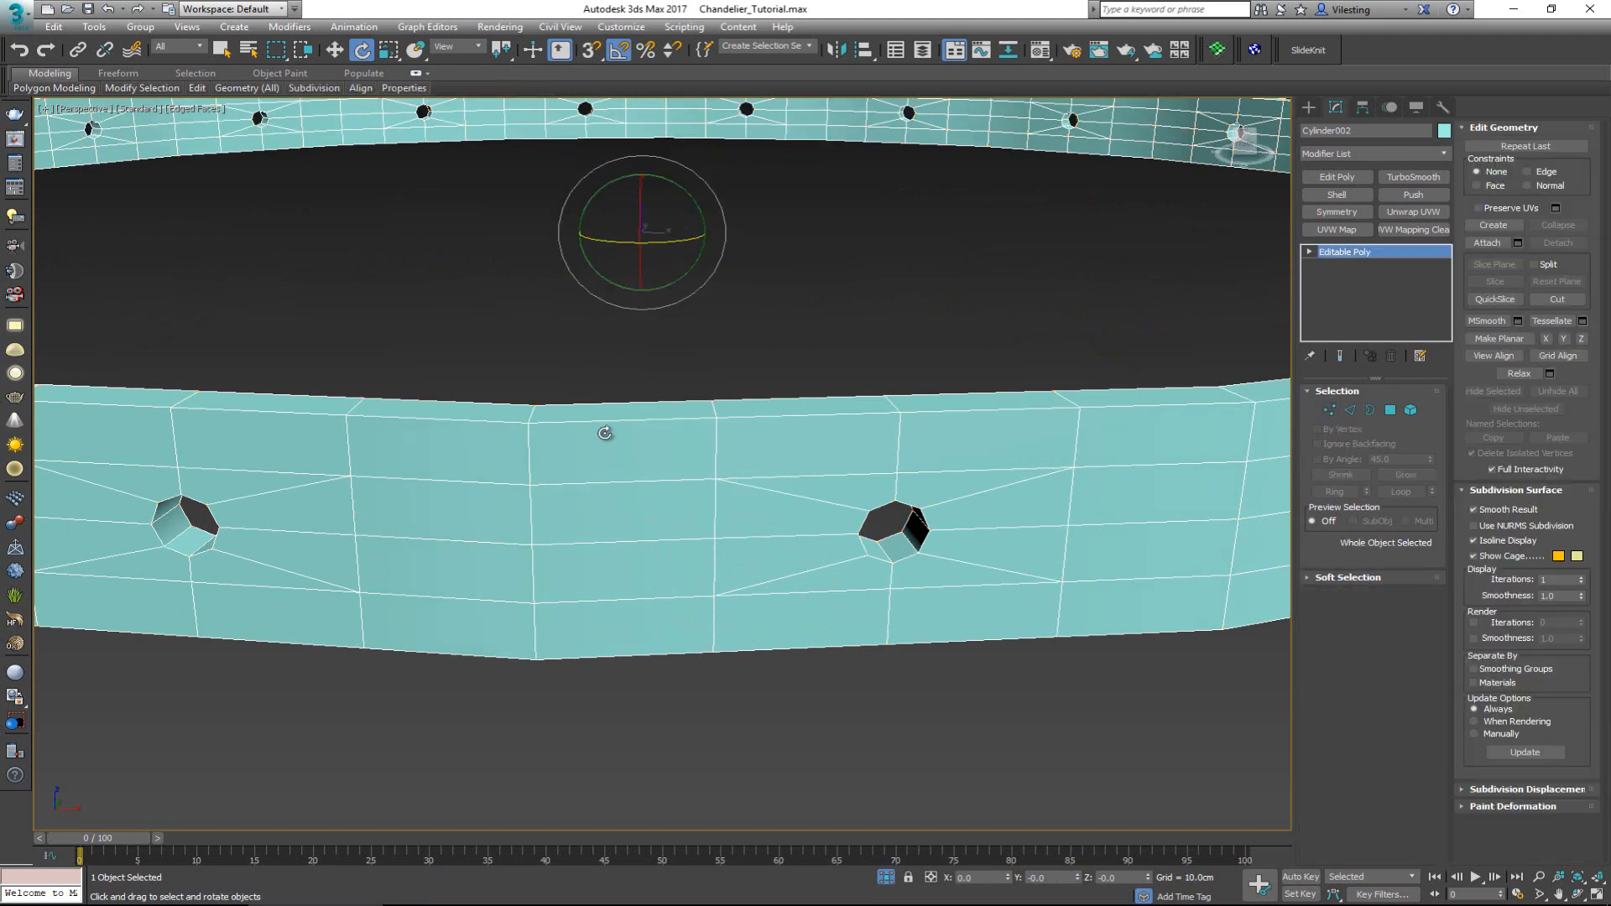
middle_drag(606, 433, 624, 503)
scroll(607, 505, down, 5)
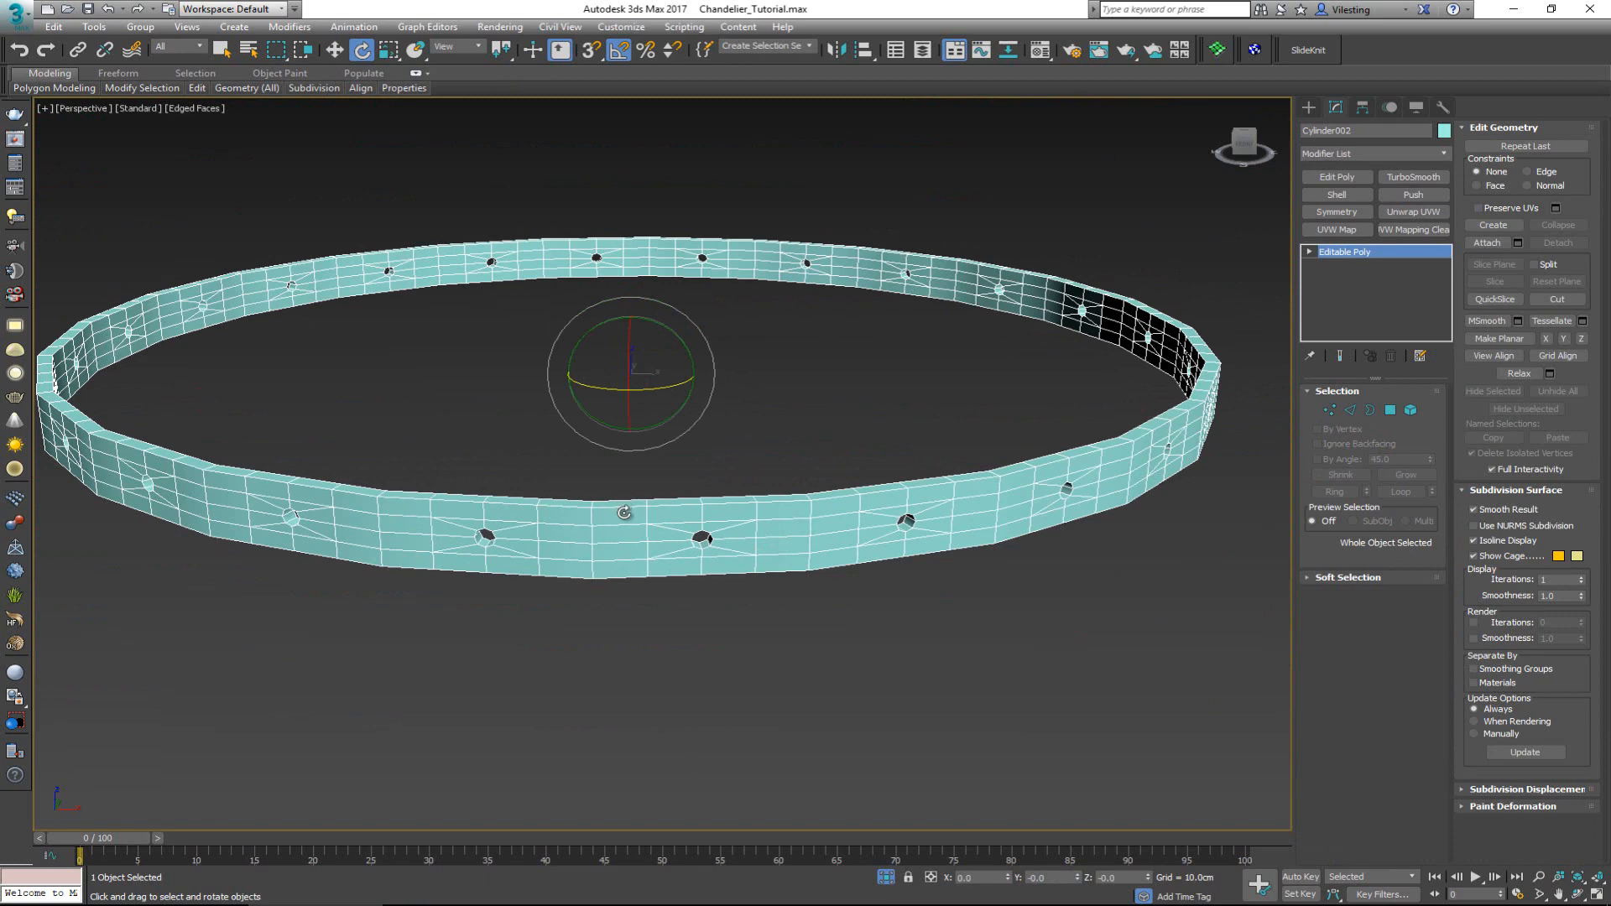
key(1)
middle_drag(619, 497, 709, 491)
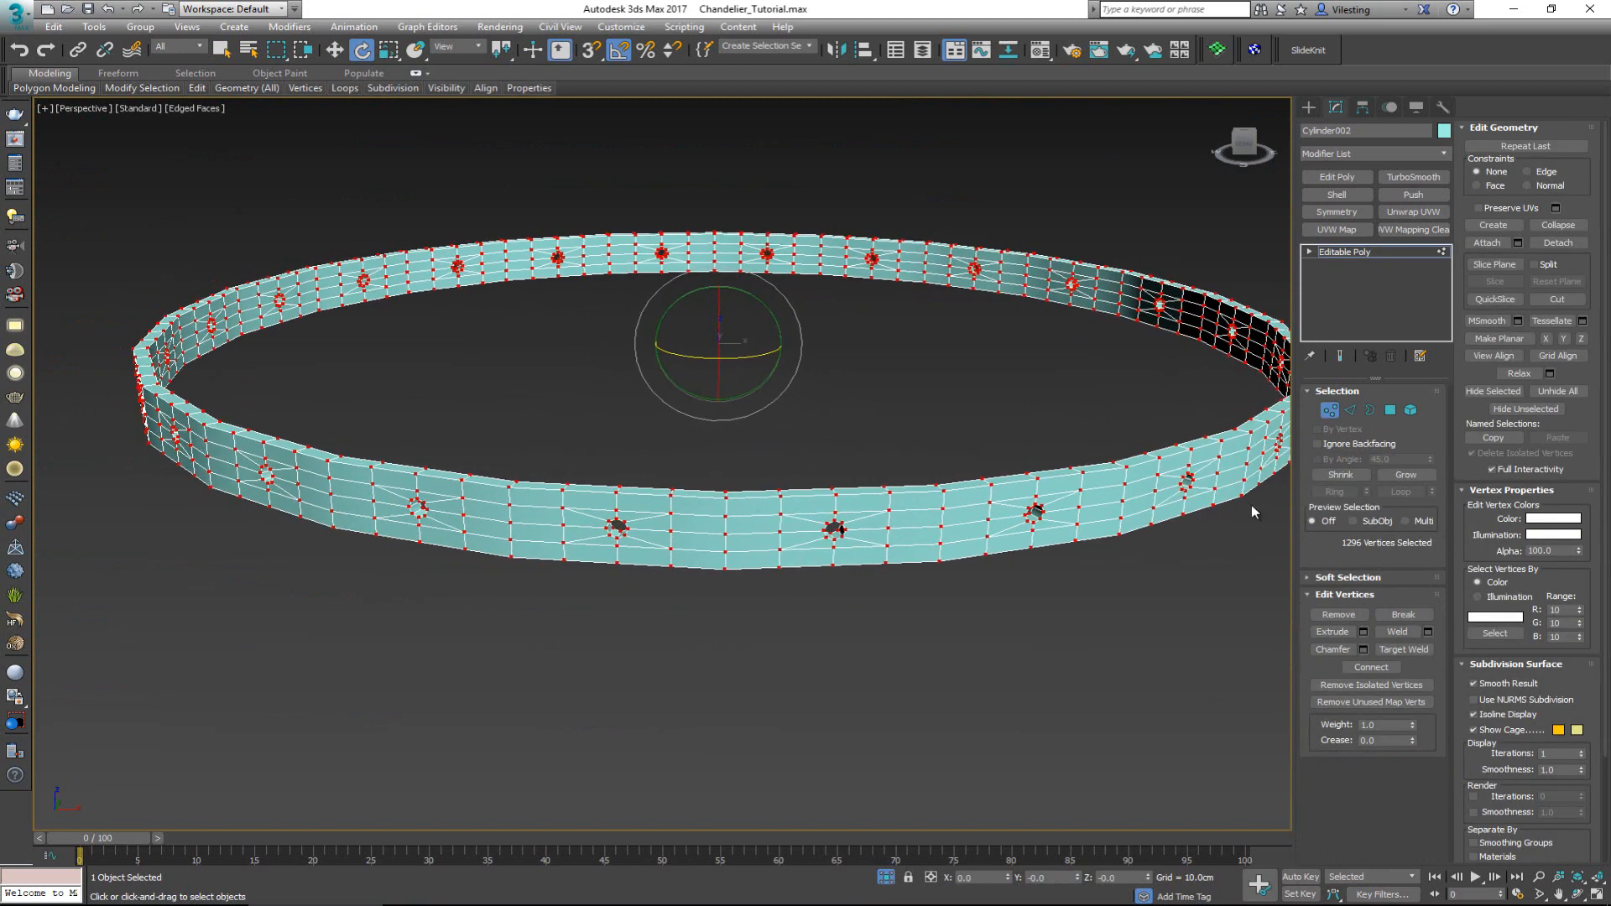
click(1326, 413)
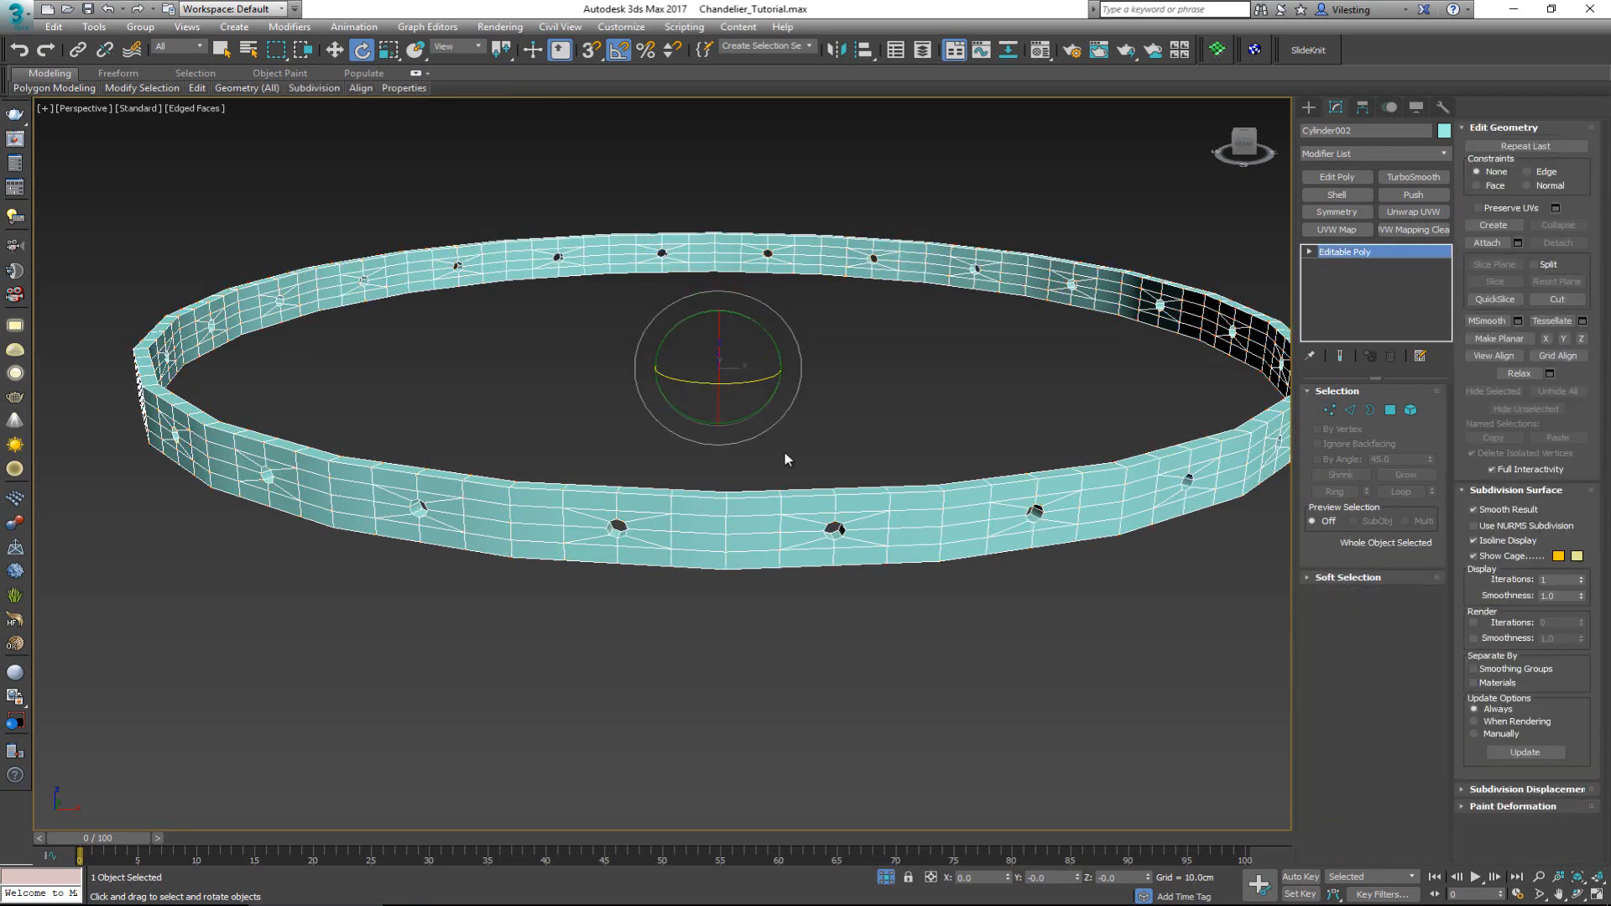
- Select the ring's four rim edge loops, on the upper and lower borders of the outer and inner faces
key(2)
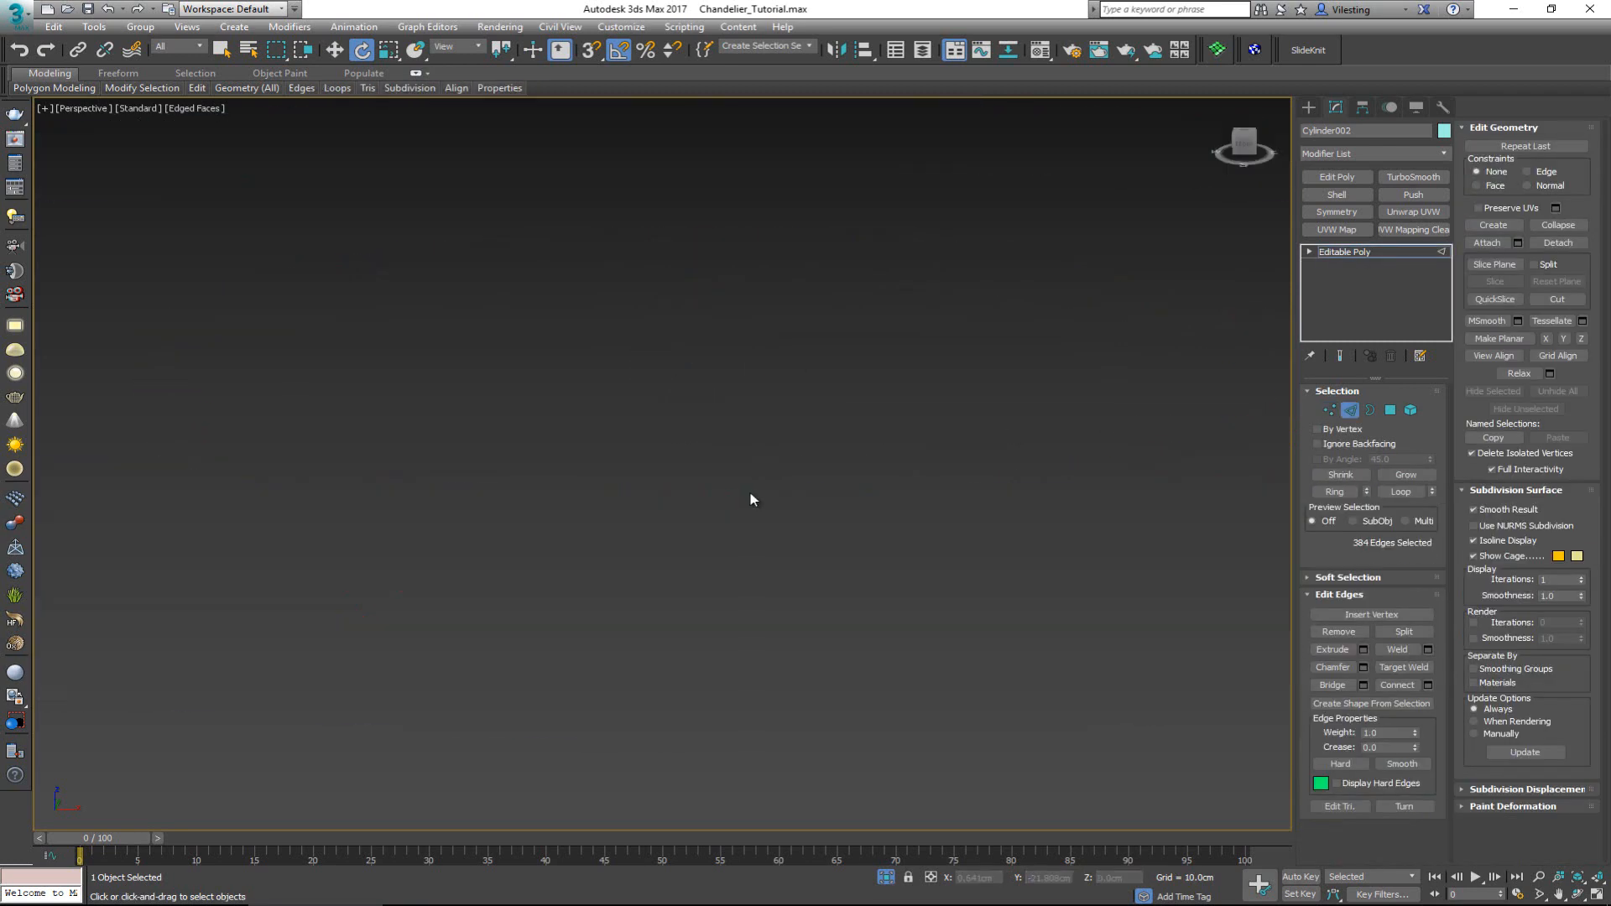
double_click(753, 531)
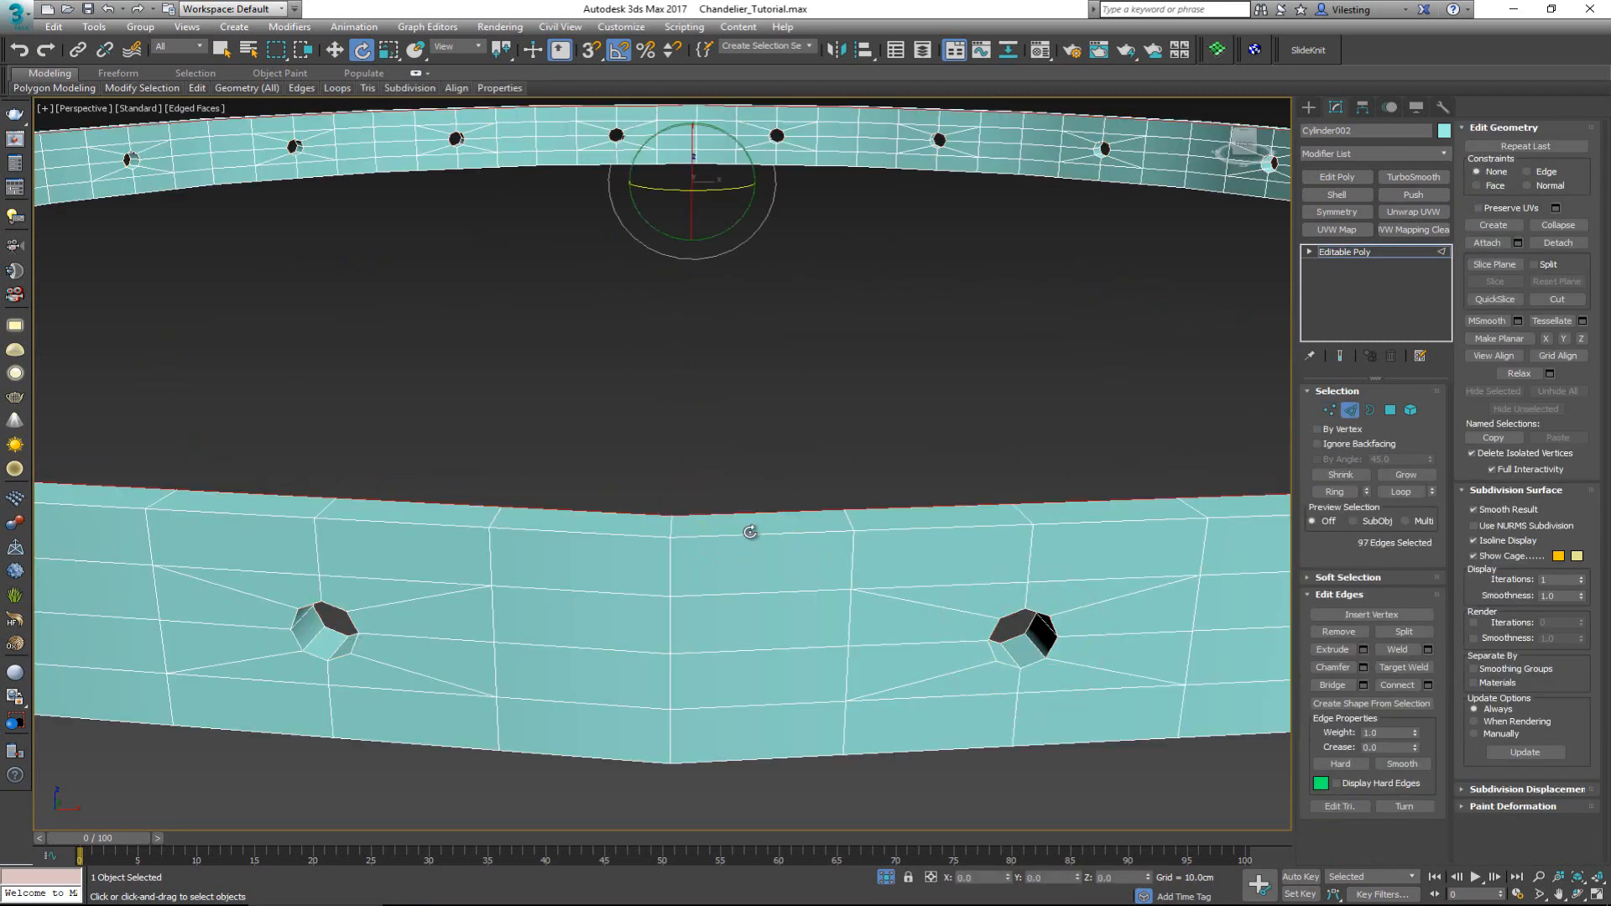
ctrl+double_click(764, 760)
scroll(763, 676, down, 2)
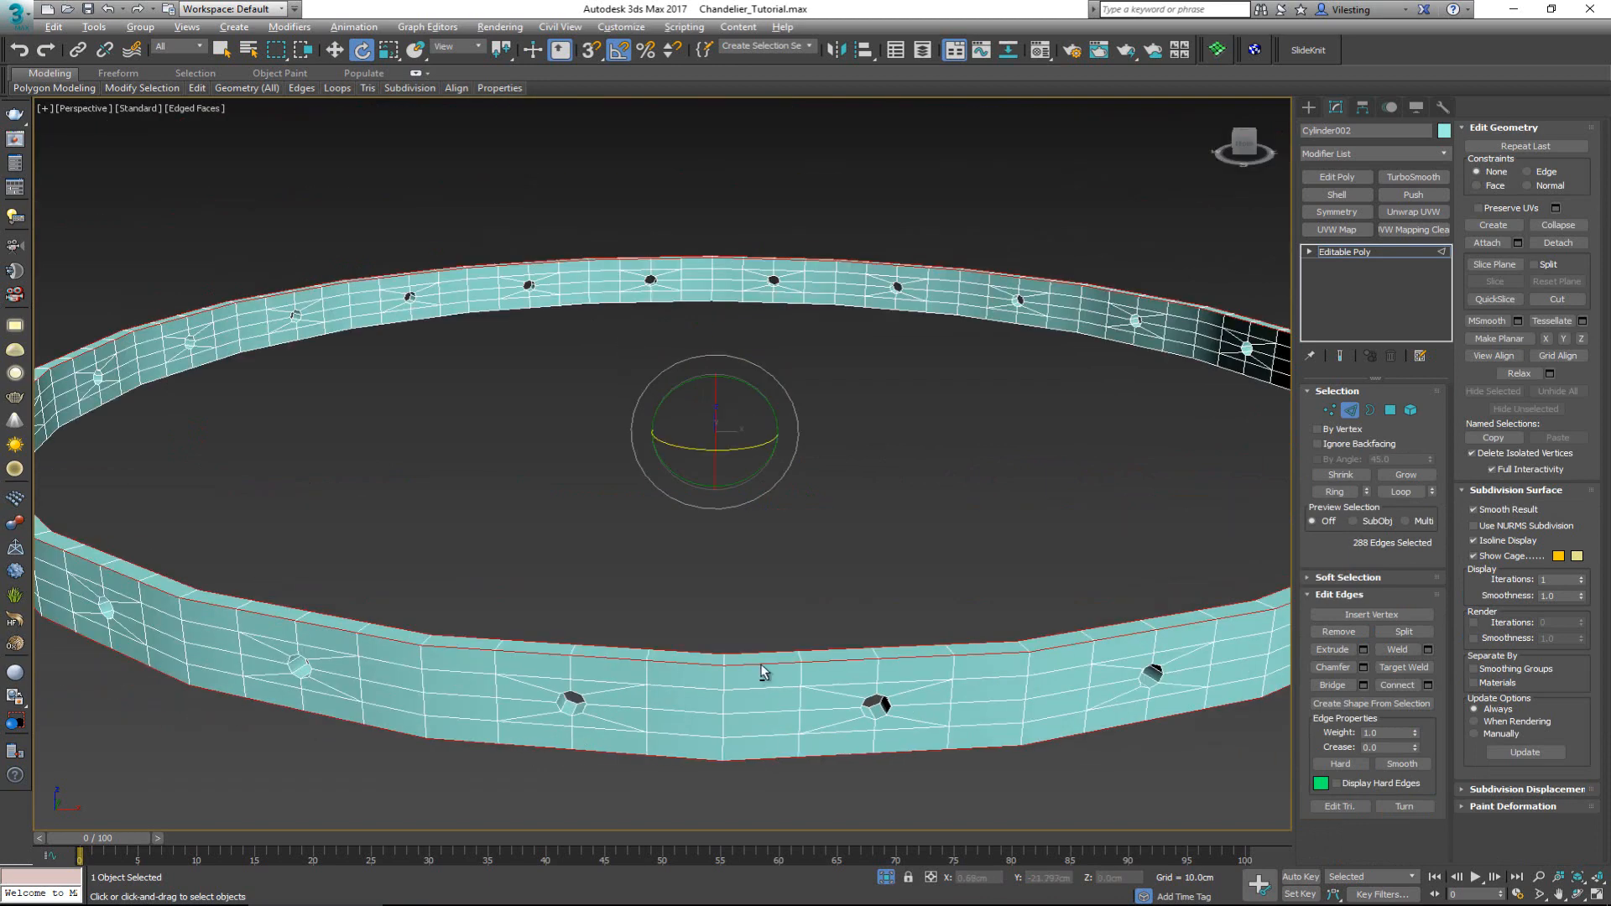
alt+middle_drag(762, 672, 760, 596)
ctrl+double_click(740, 184)
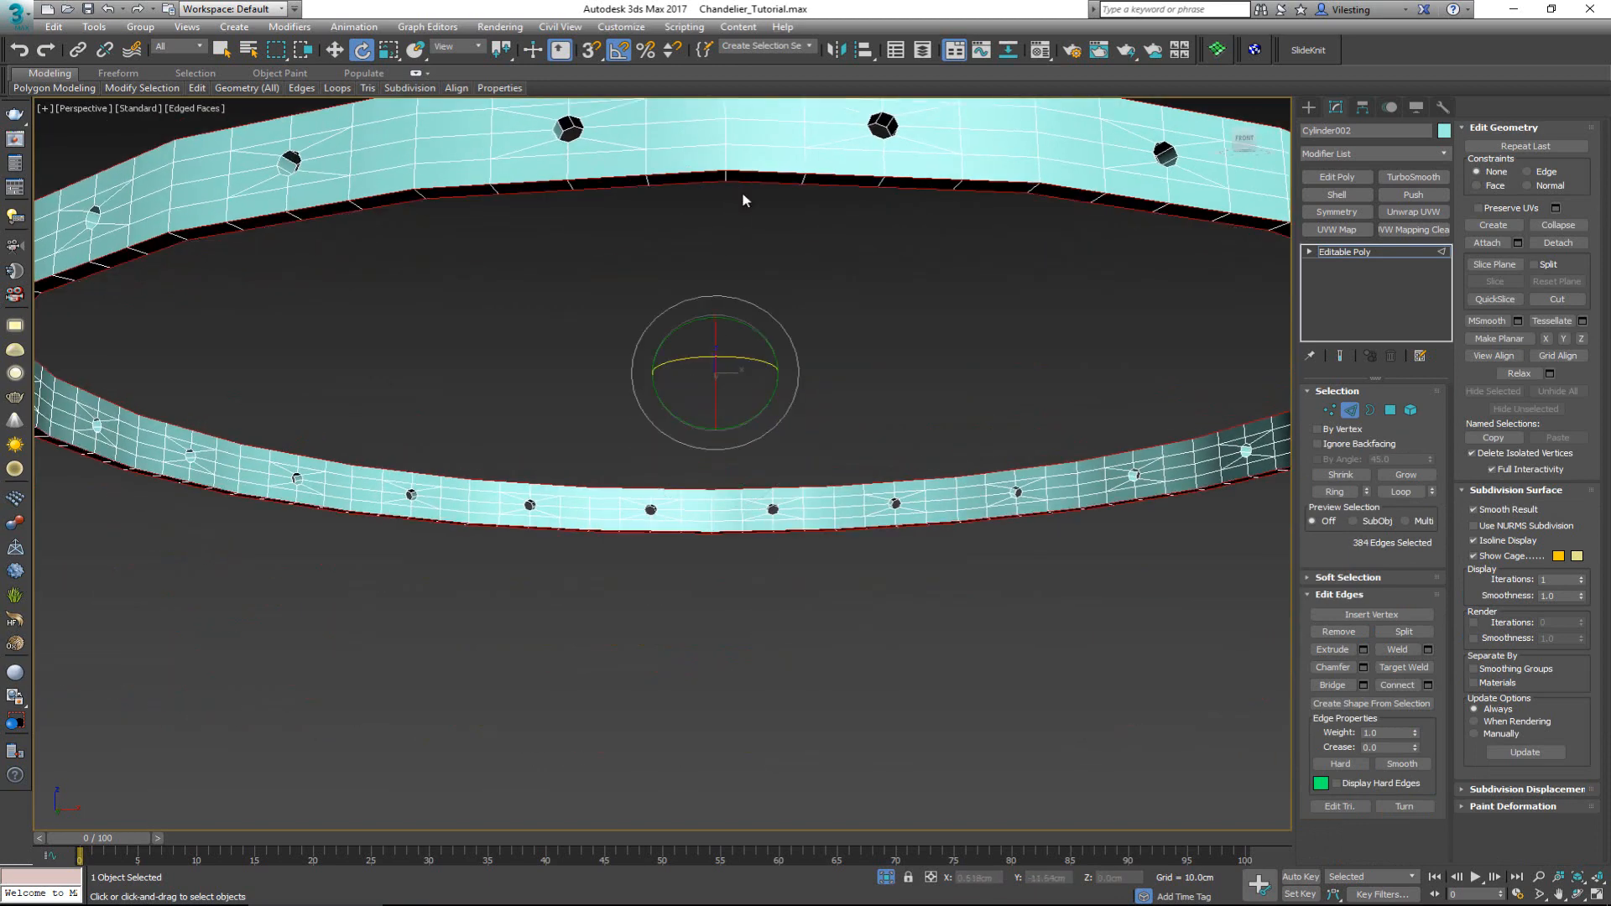
- Chamfer the selected rim edges by 0.02 cm with one segment and leave edge editing
alt+middle_drag(742, 191, 693, 139)
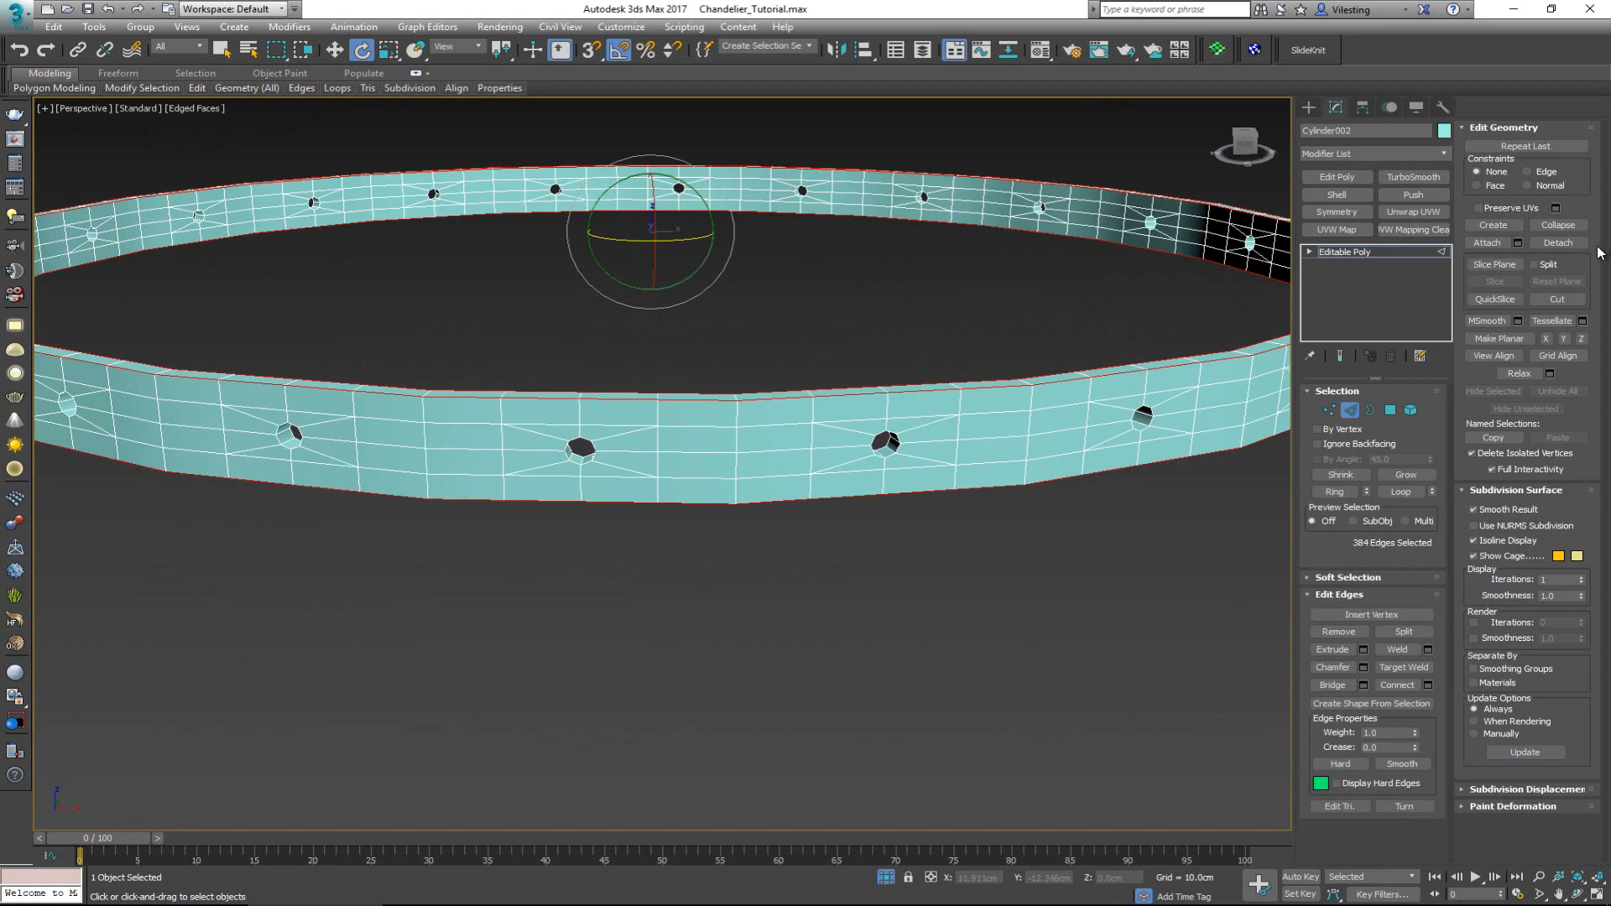
click(1363, 667)
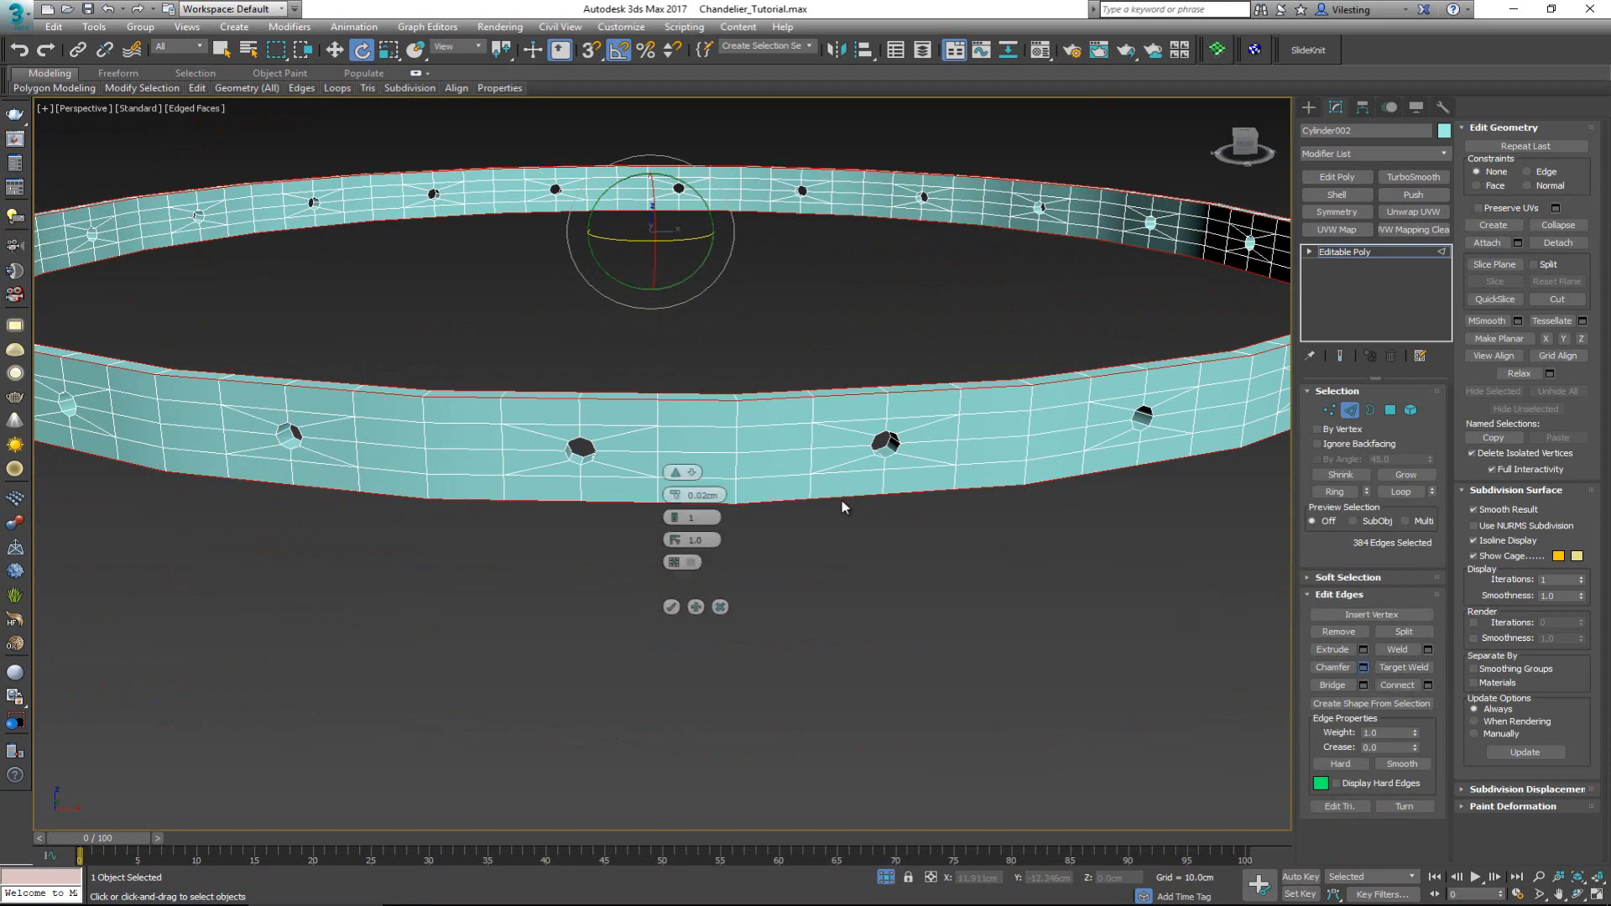
scroll(744, 466, up, 3)
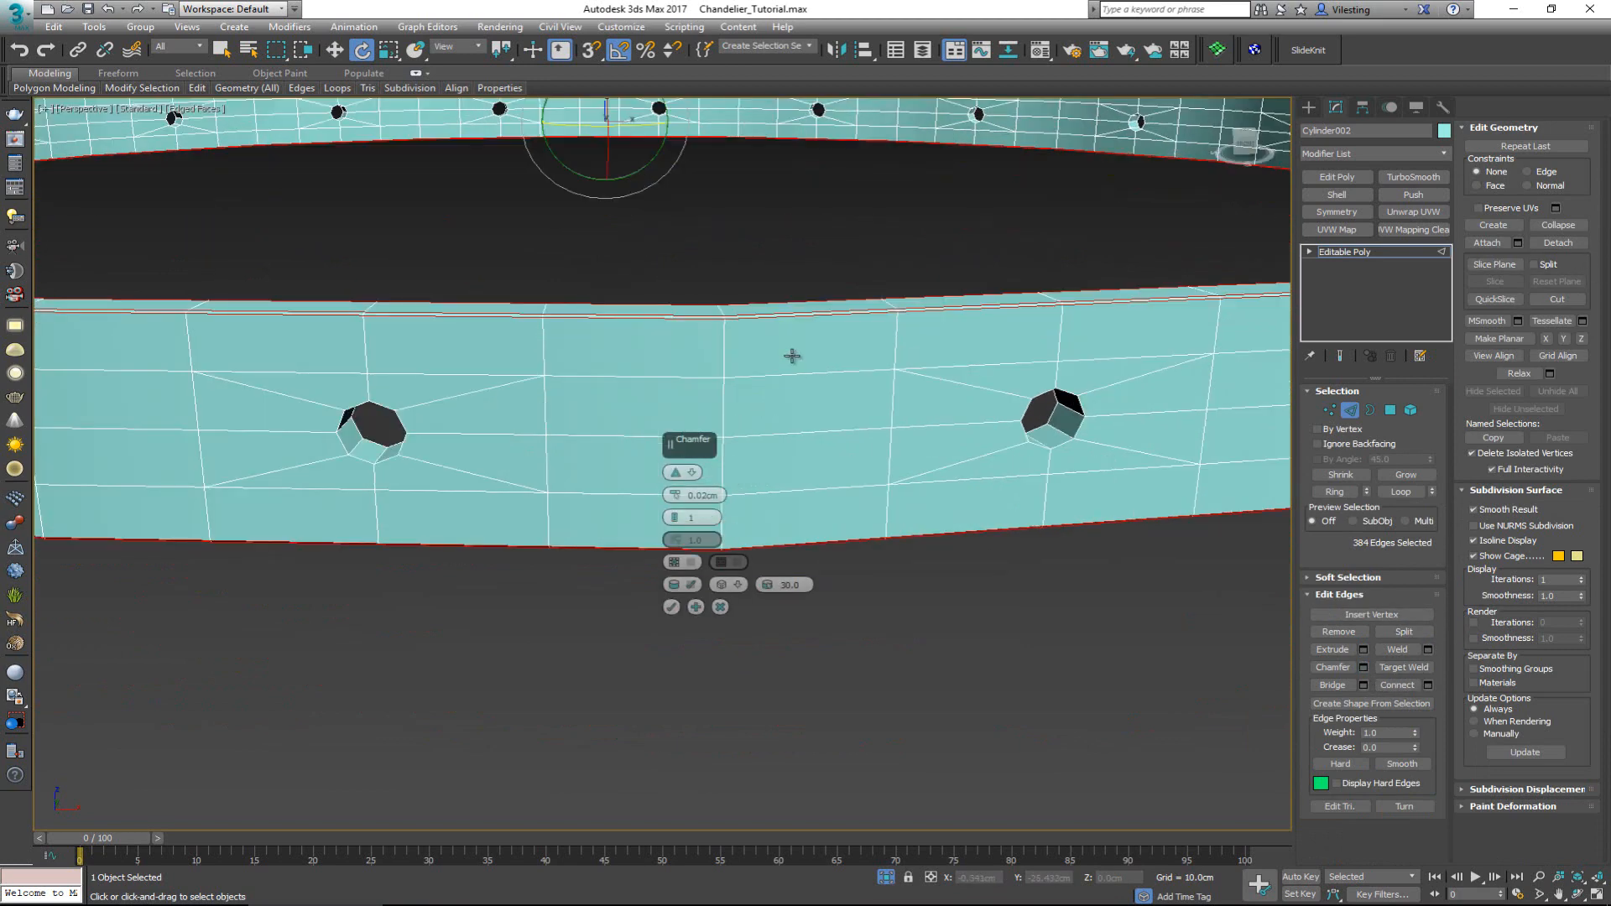
scroll(791, 357, up, 2)
click(671, 607)
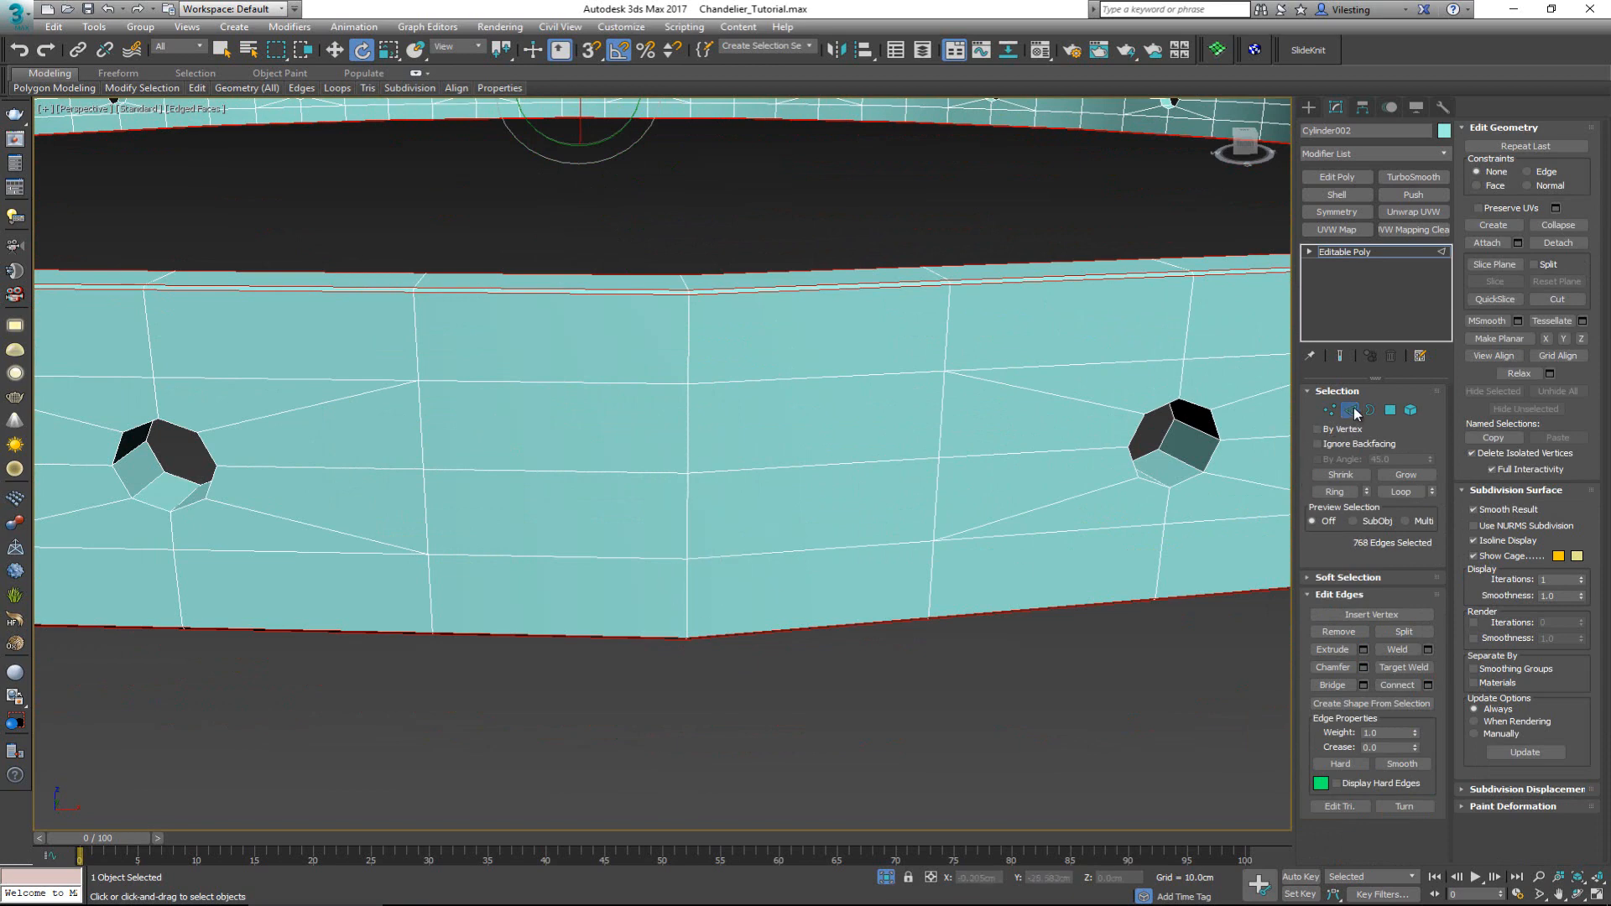
click(1349, 410)
- Apply TurboSmooth with 2 iterations to the ring and check the surface without the wireframe overlay
click(1413, 179)
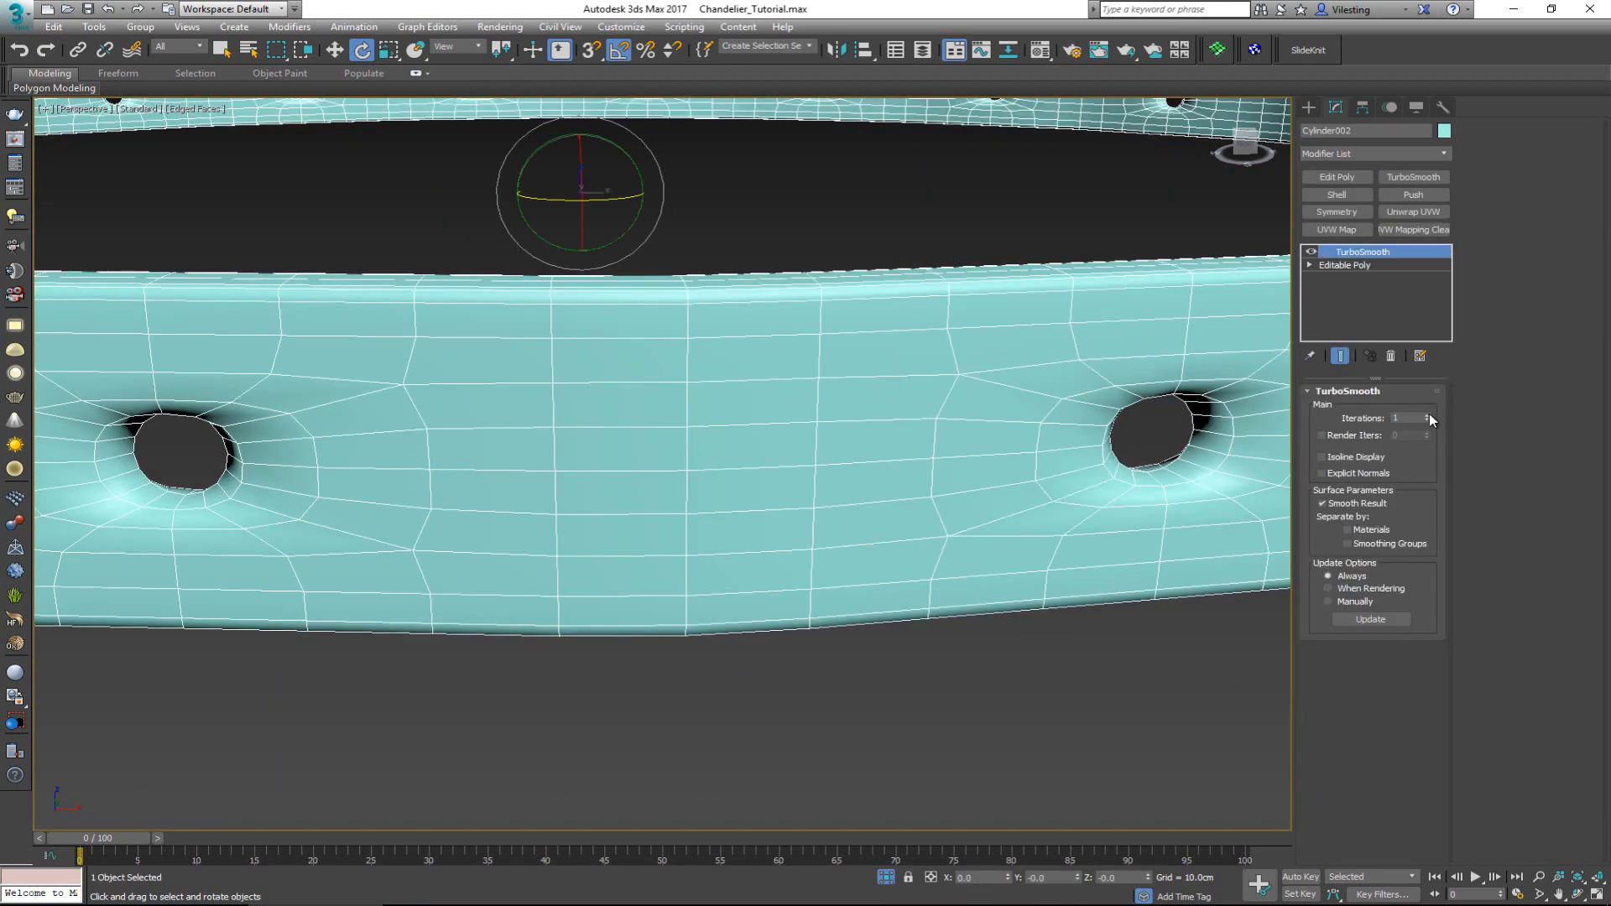
click(1427, 414)
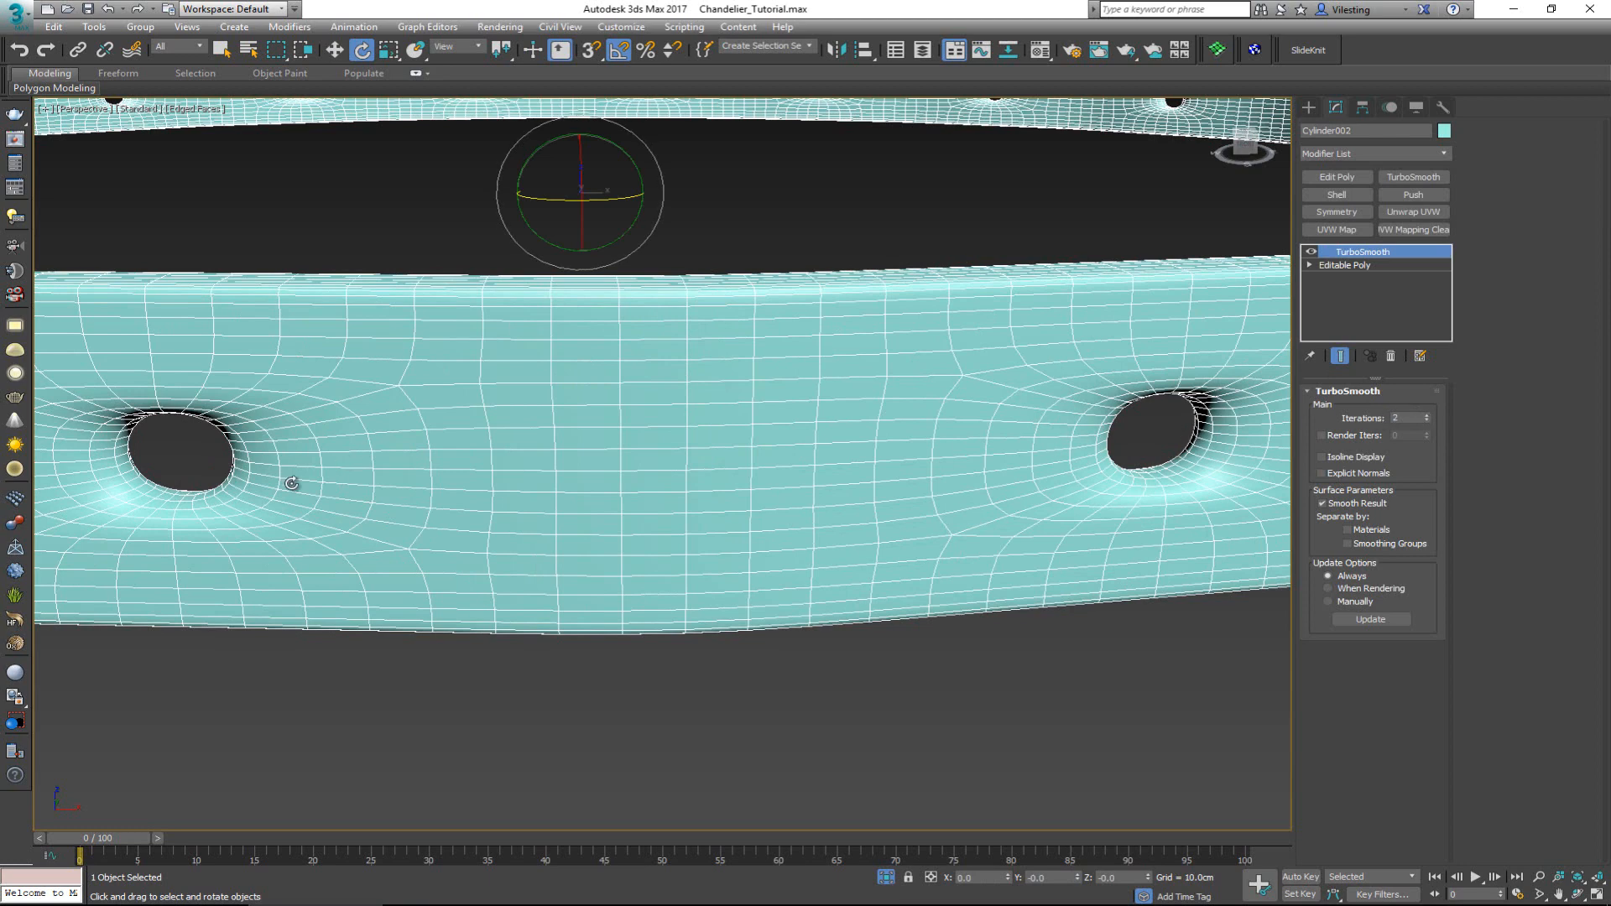
key(F4)
key(F4)
- Return to the Editable Poly level and examine the edges of one hole close up
click(1356, 269)
middle_drag(1047, 392, 599, 513)
scroll(782, 553, up, 3)
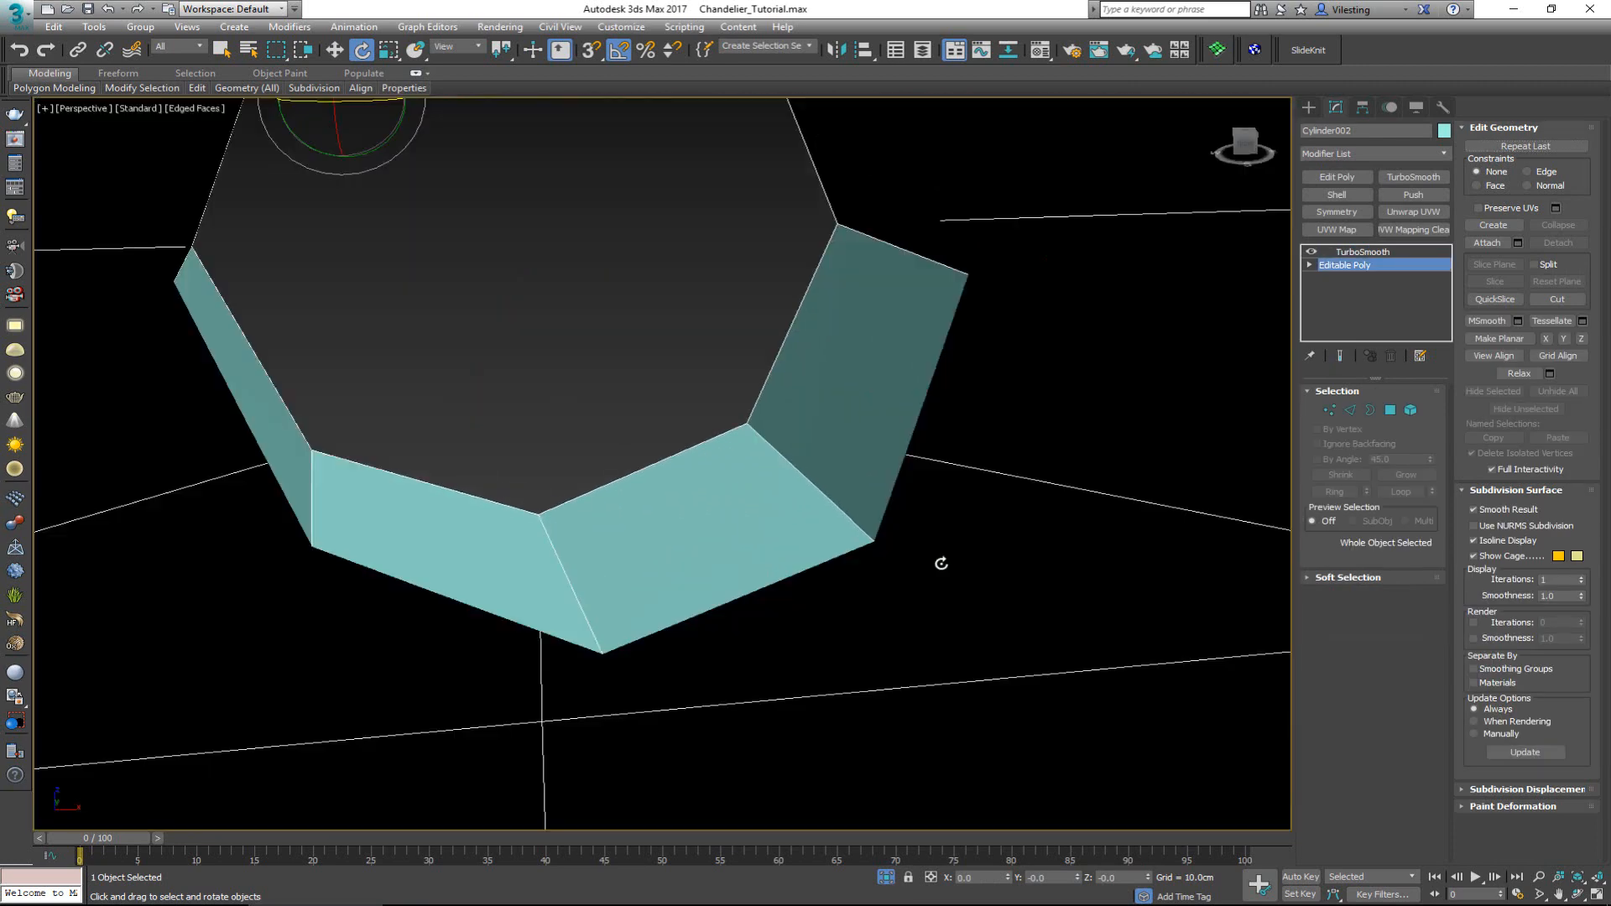
scroll(944, 565, down, 1)
key(2)
click(997, 507)
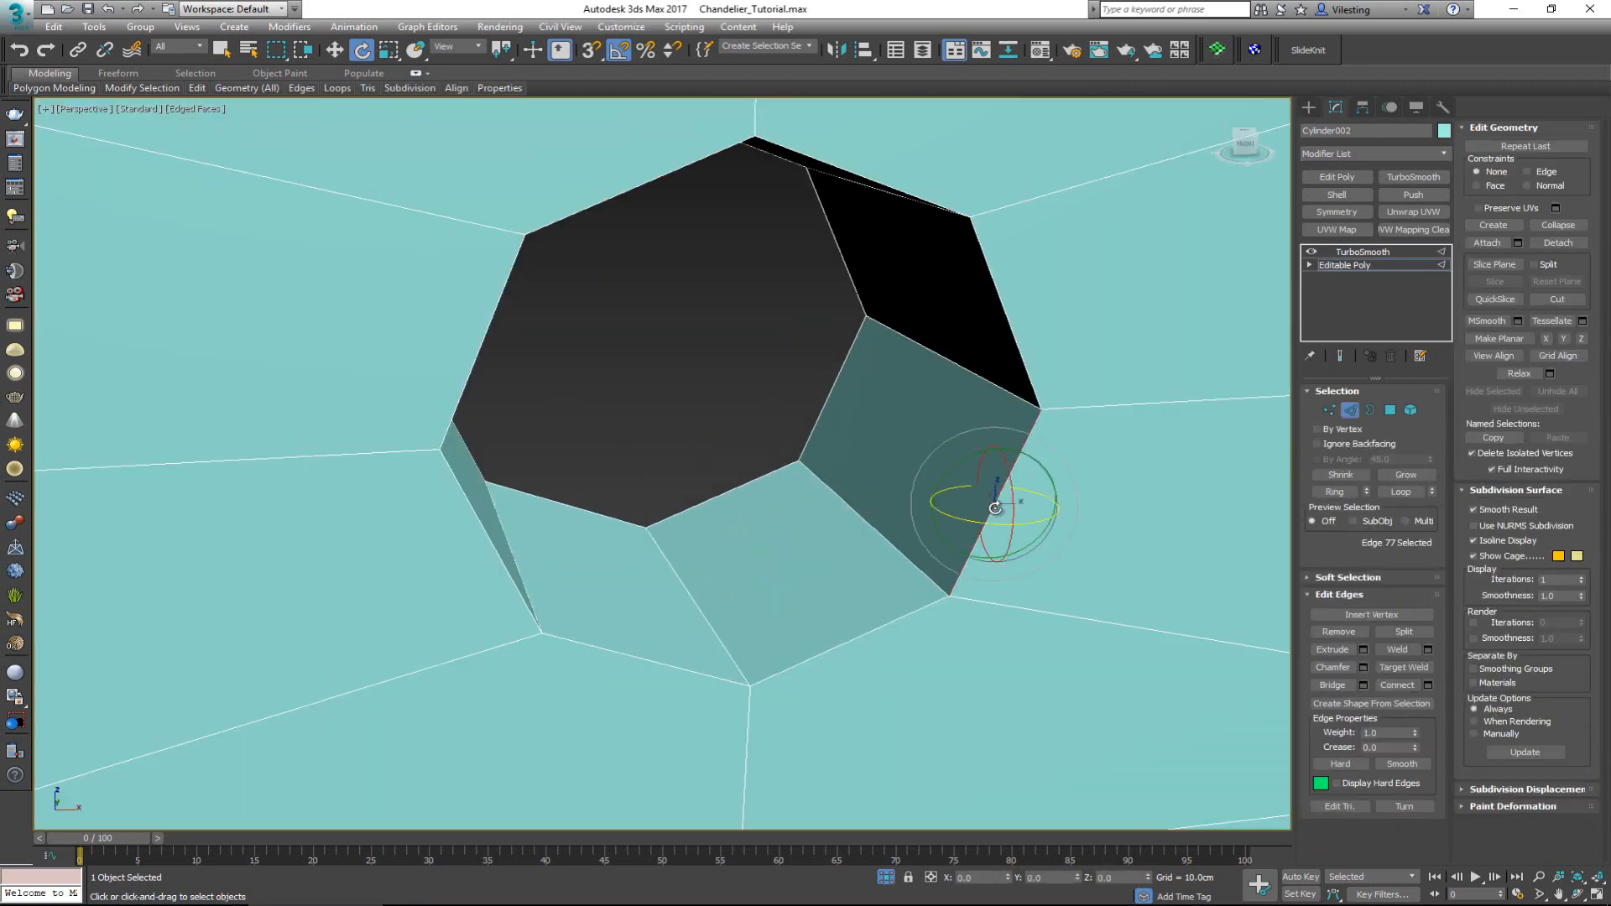
scroll(1018, 504, up, 3)
alt+middle_drag(1031, 511, 931, 503)
scroll(931, 503, down, 10)
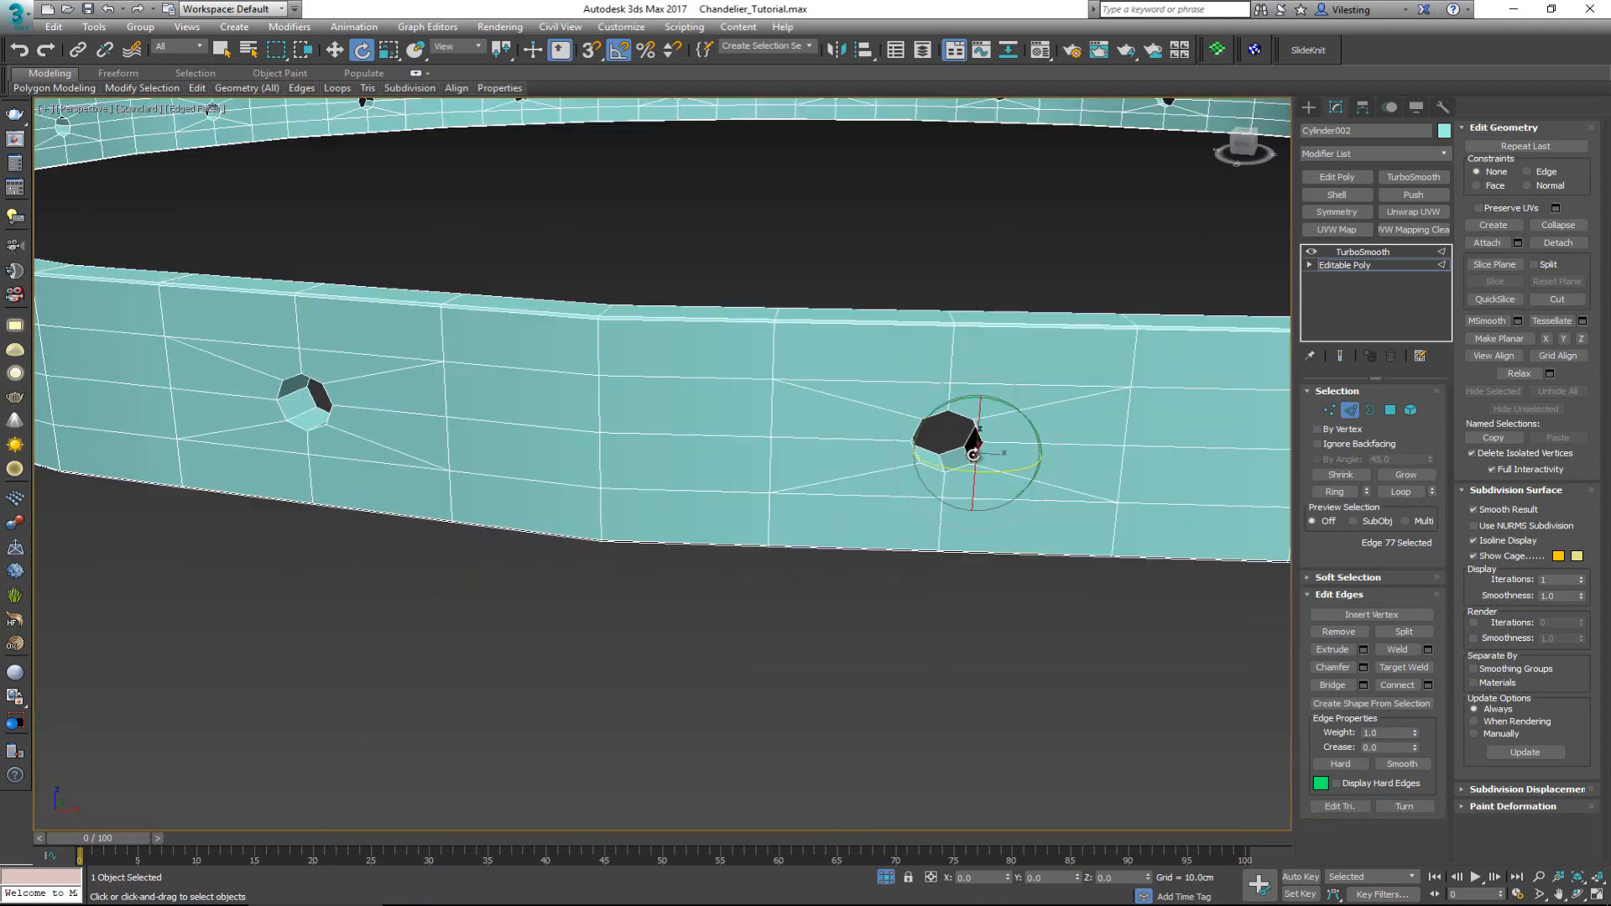
- Undo the hole edge selection, the TurboSmooth modifier, the rim chamfer and the rim edge selection
middle_drag(953, 439, 903, 555)
scroll(903, 556, down, 2)
key(ctrl+z)
key(ctrl+z)
key(ctrl+z)
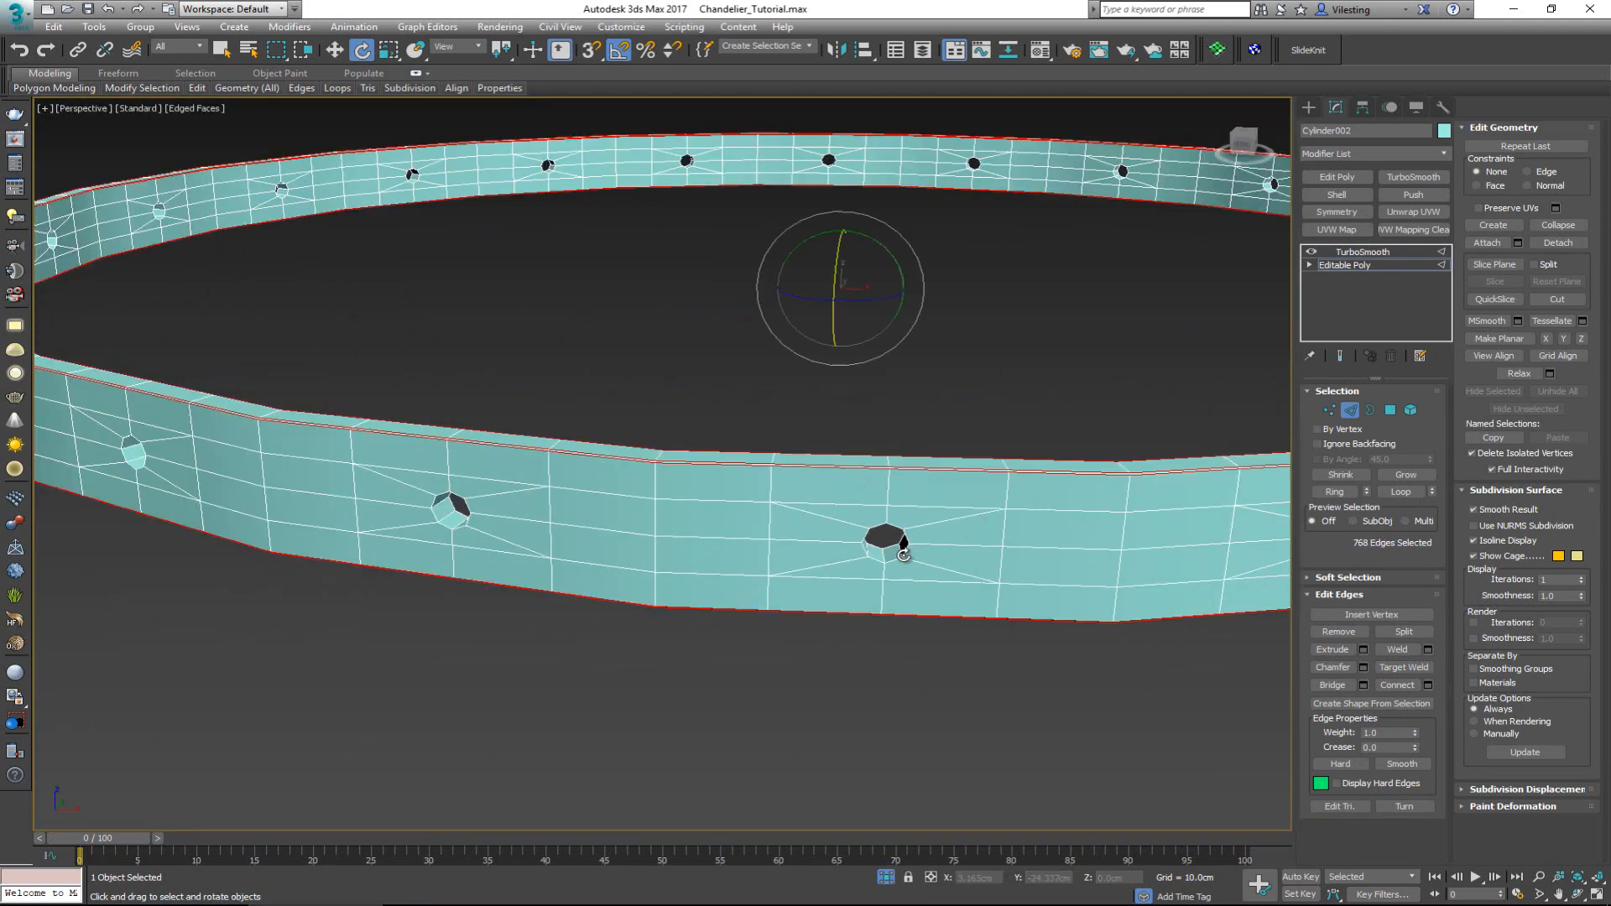
key(ctrl+z)
key(ctrl+z)
key(ctrl+z)
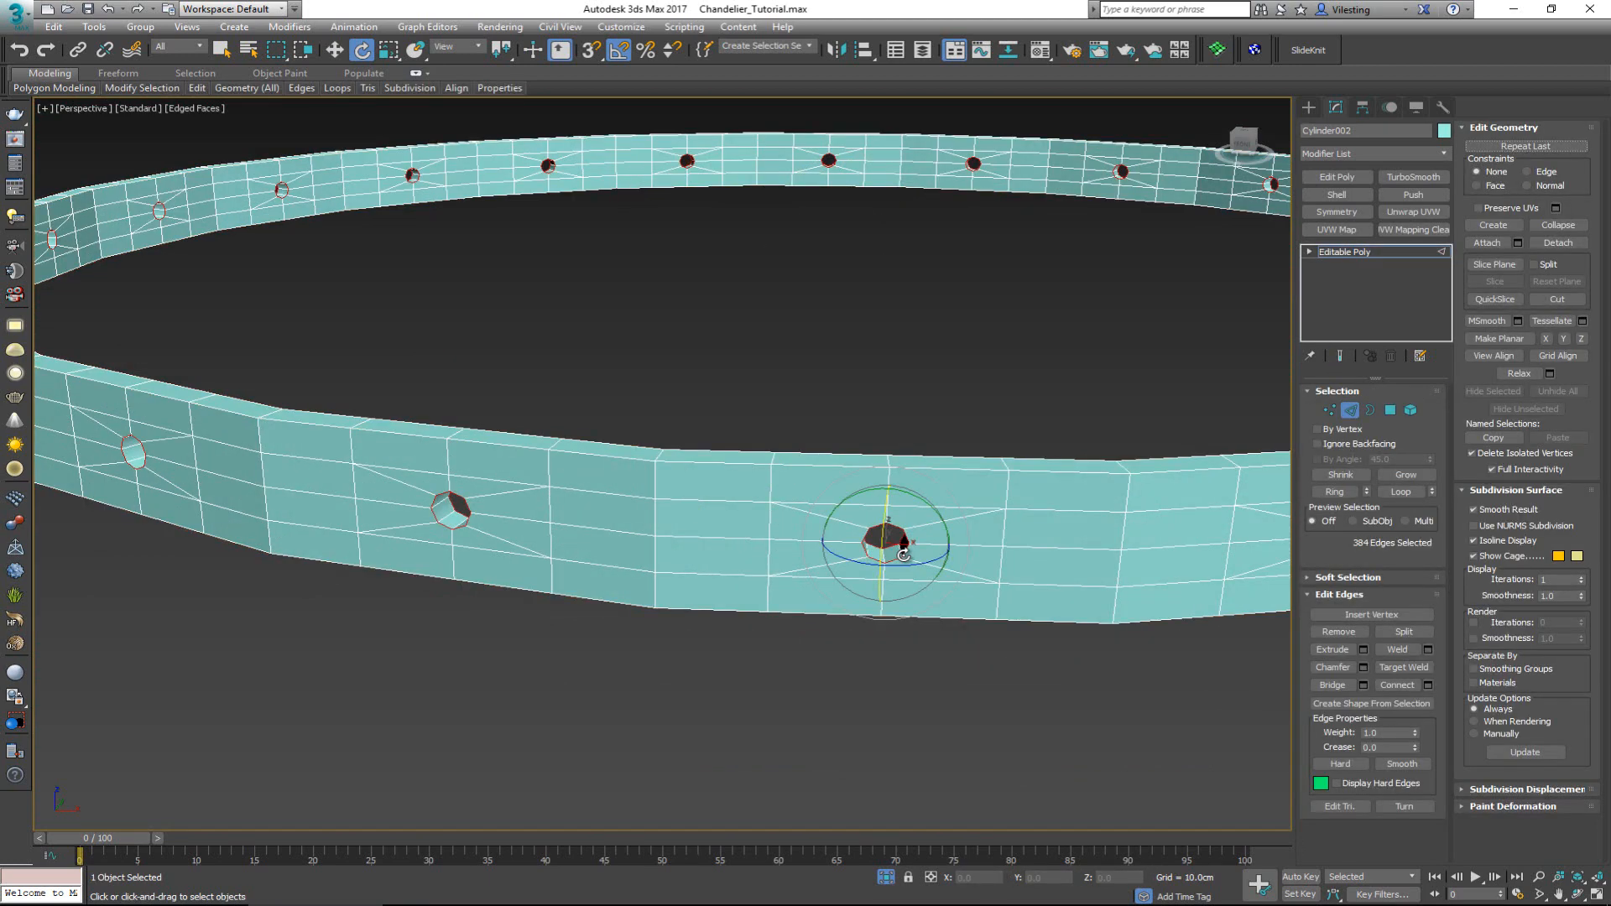
- Clear the edge selection and leave edge editing on the ring
click(915, 361)
click(1348, 409)
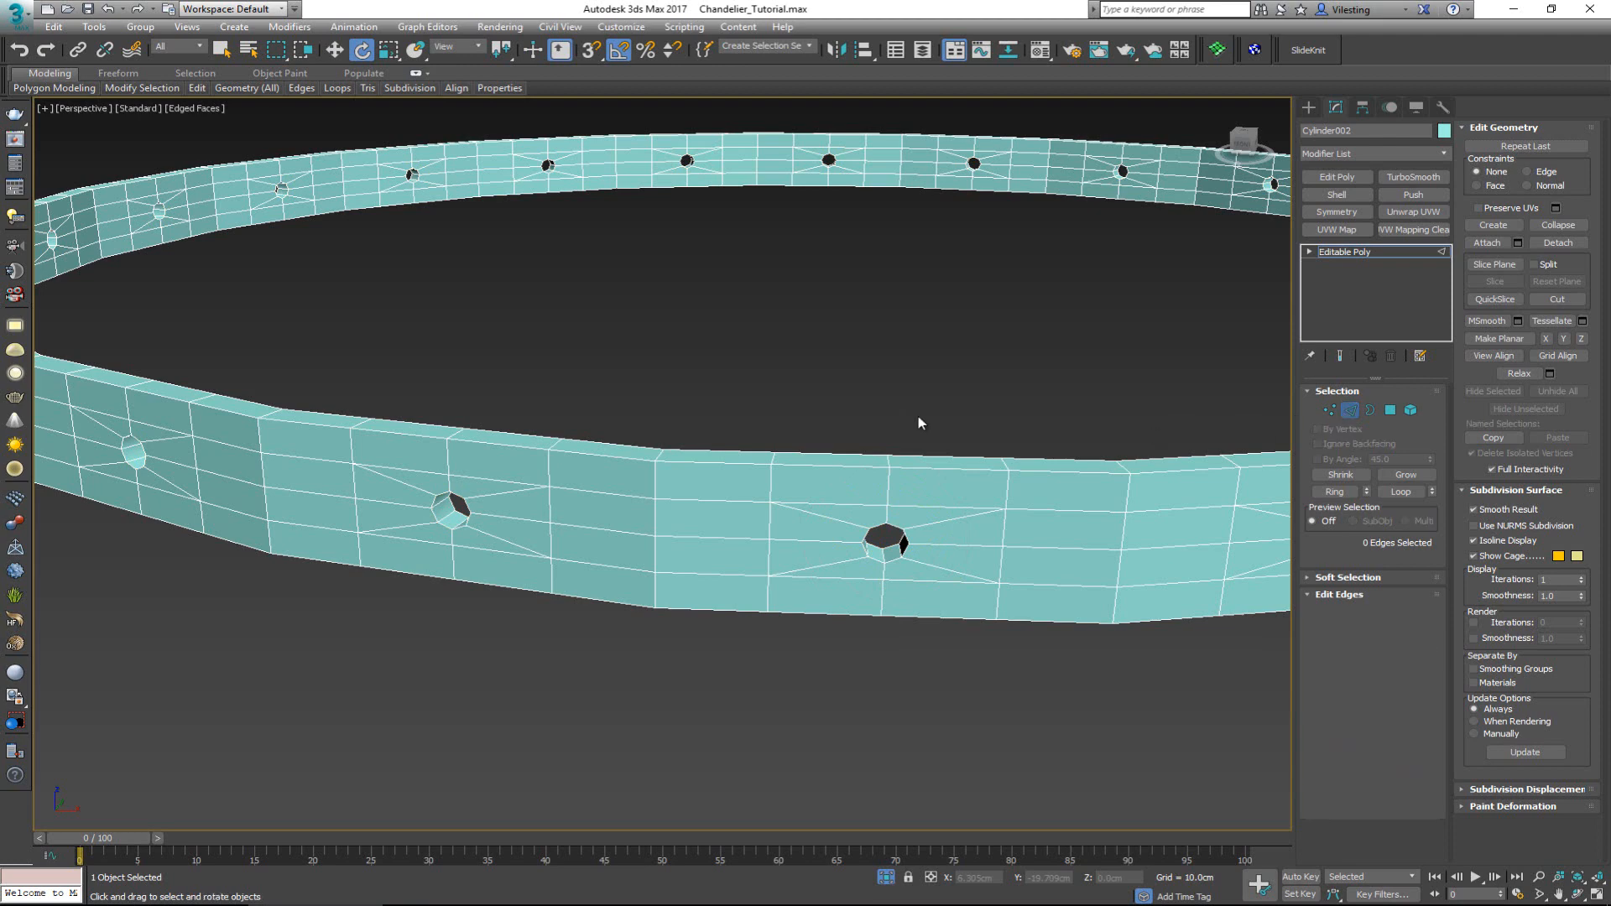
click(956, 424)
click(884, 548)
middle_drag(902, 509, 796, 568)
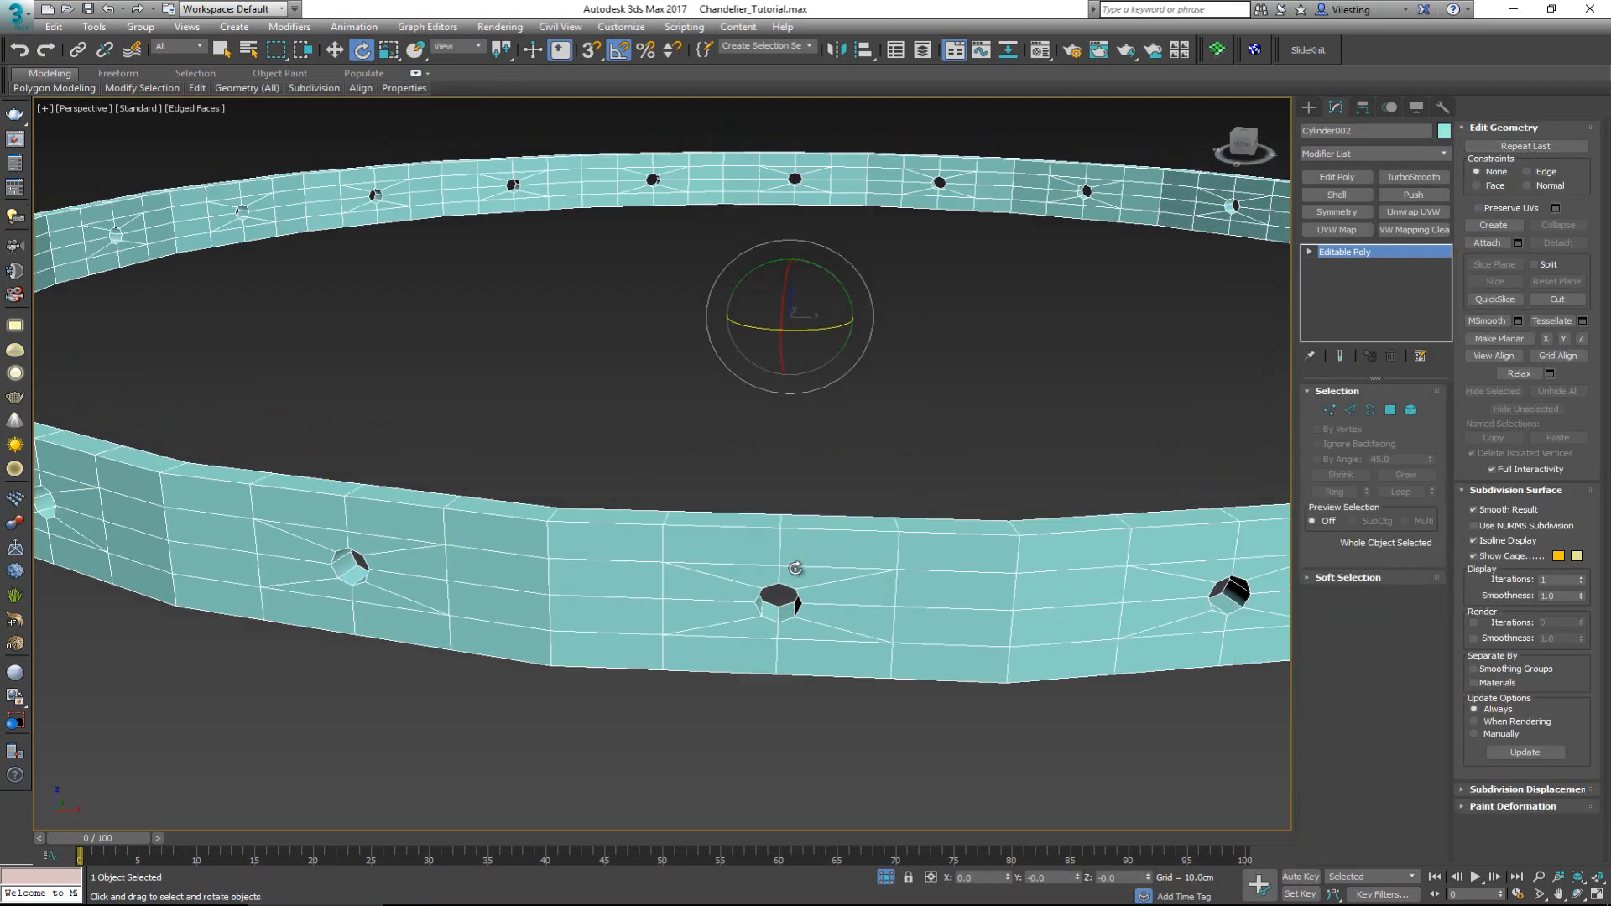
scroll(796, 568, down, 3)
scroll(795, 568, up, 4)
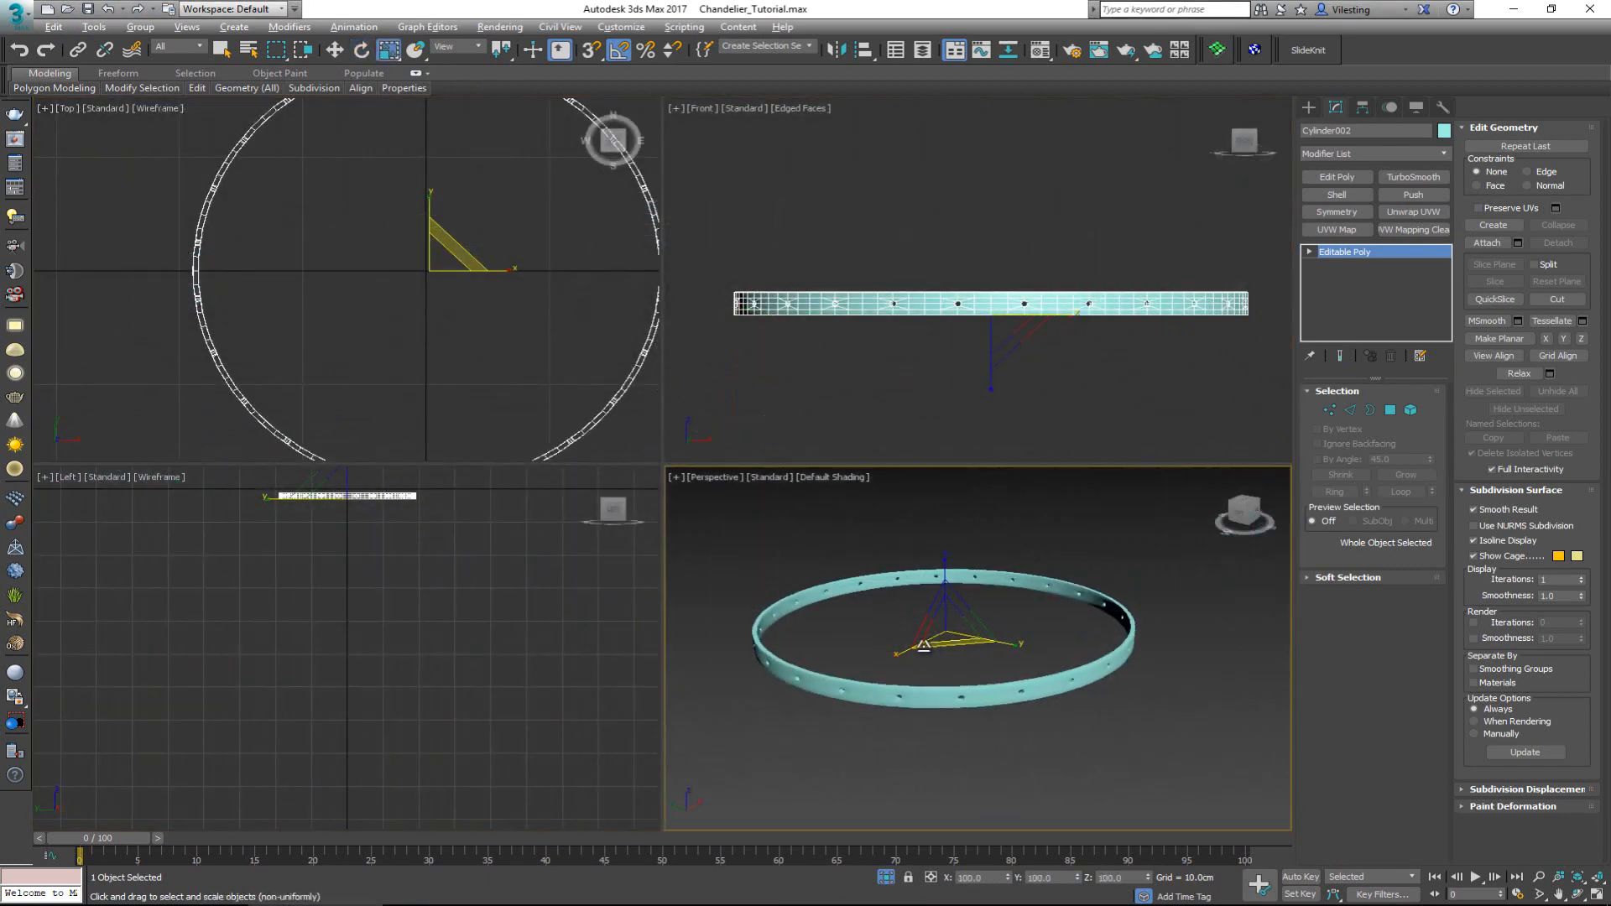
- Maximize the perspective view and examine the ring's chamfered rims and holes with edged faces displayed
key(alt+w)
scroll(764, 554, up, 2)
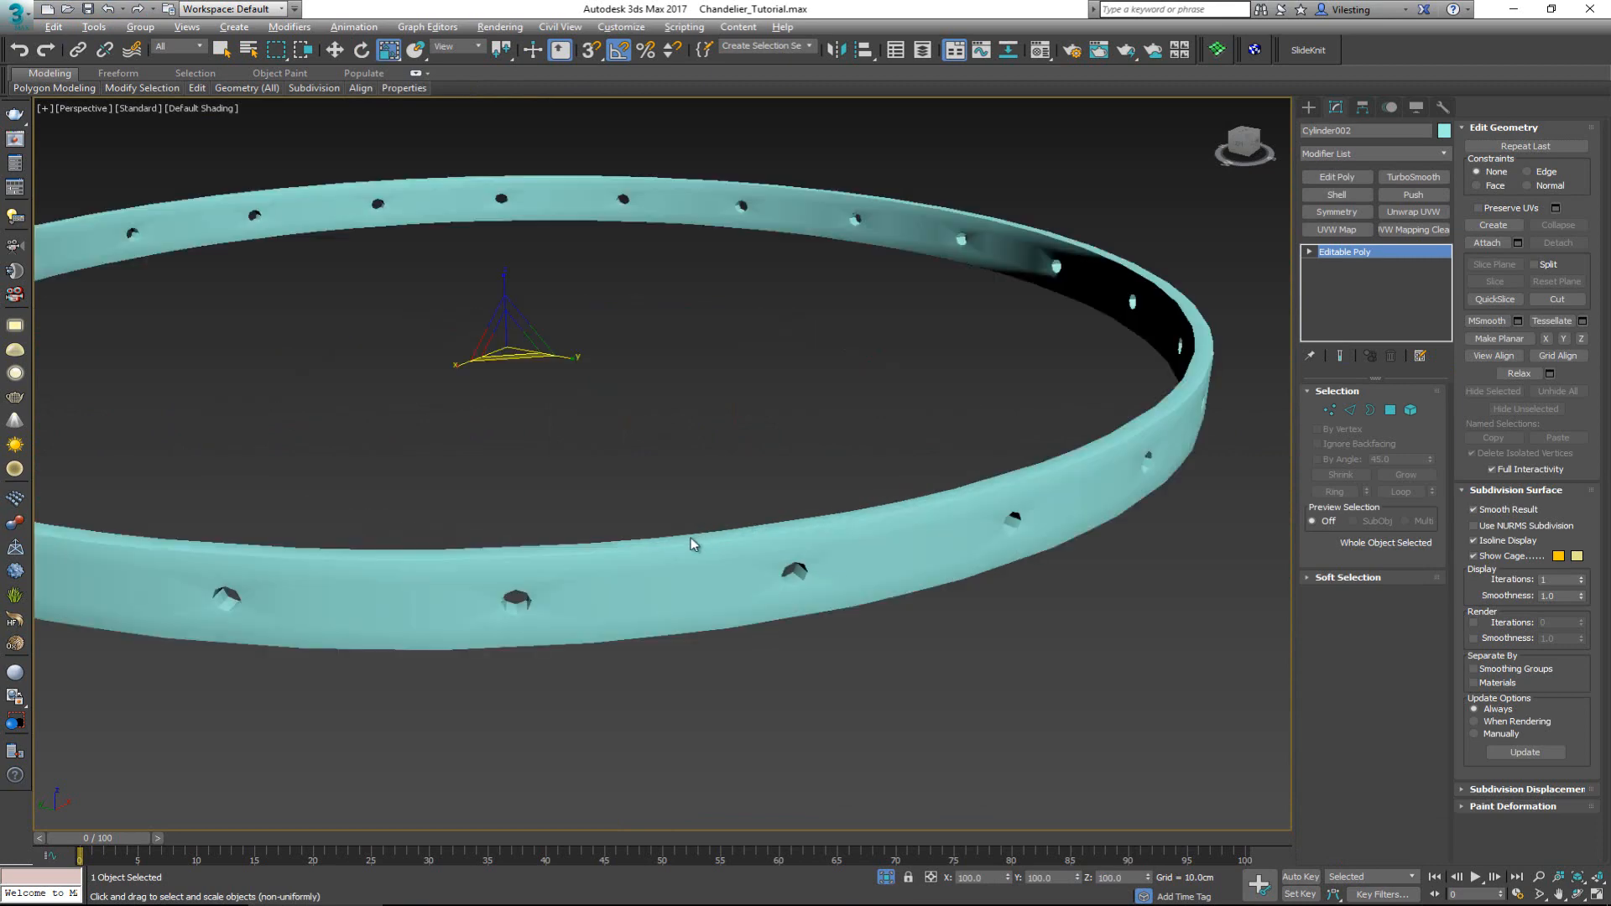
scroll(579, 568, up, 5)
key(F4)
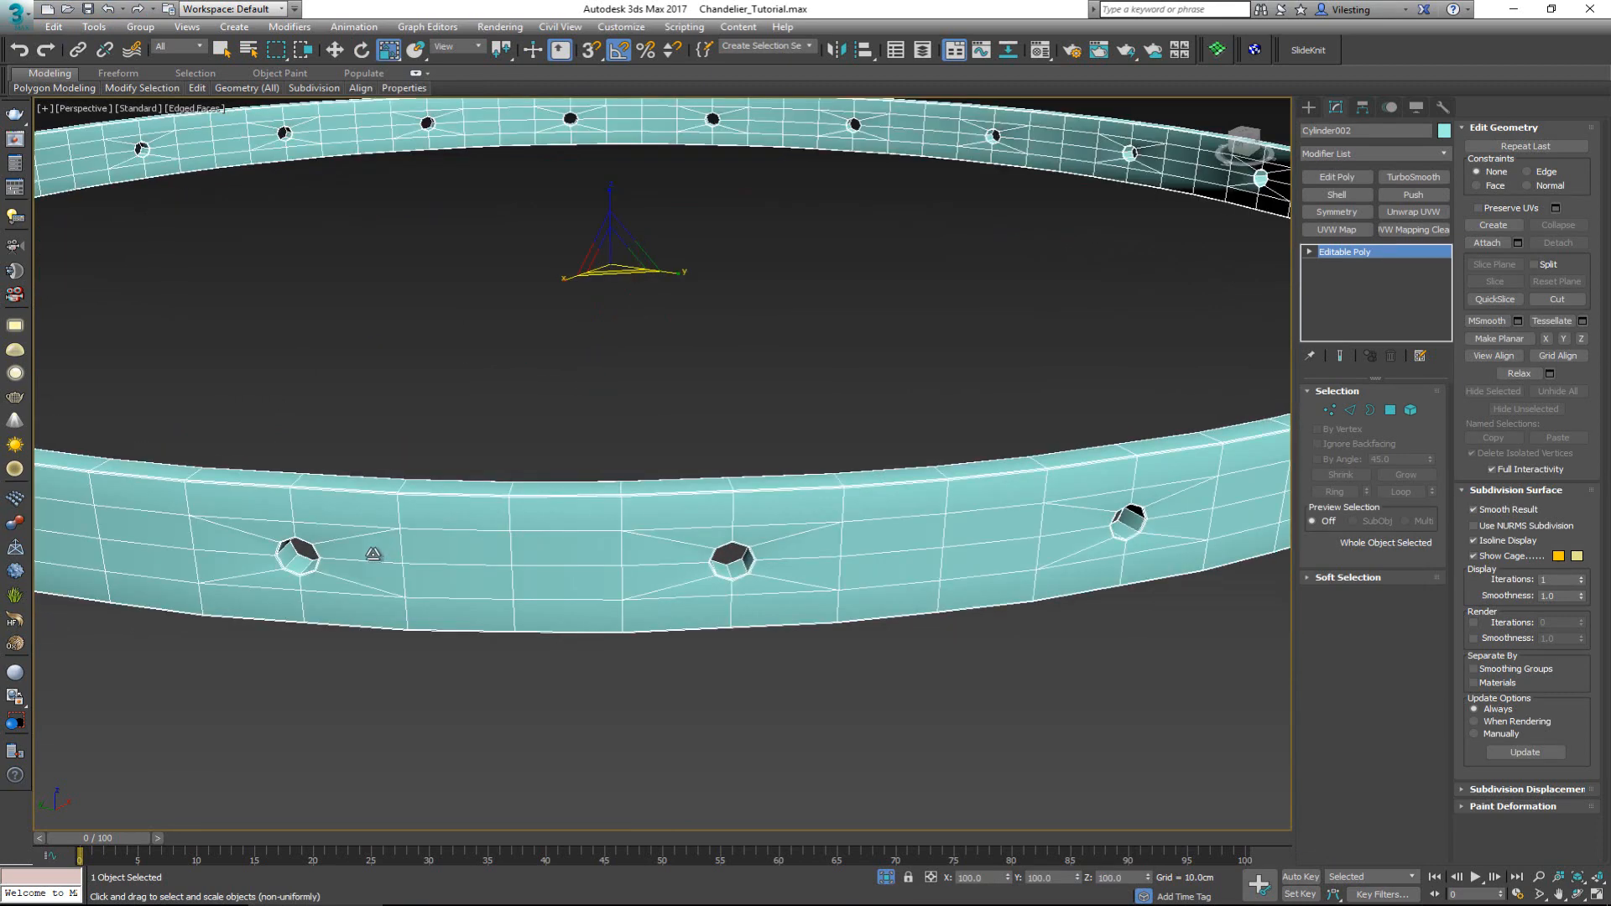
scroll(272, 539, up, 3)
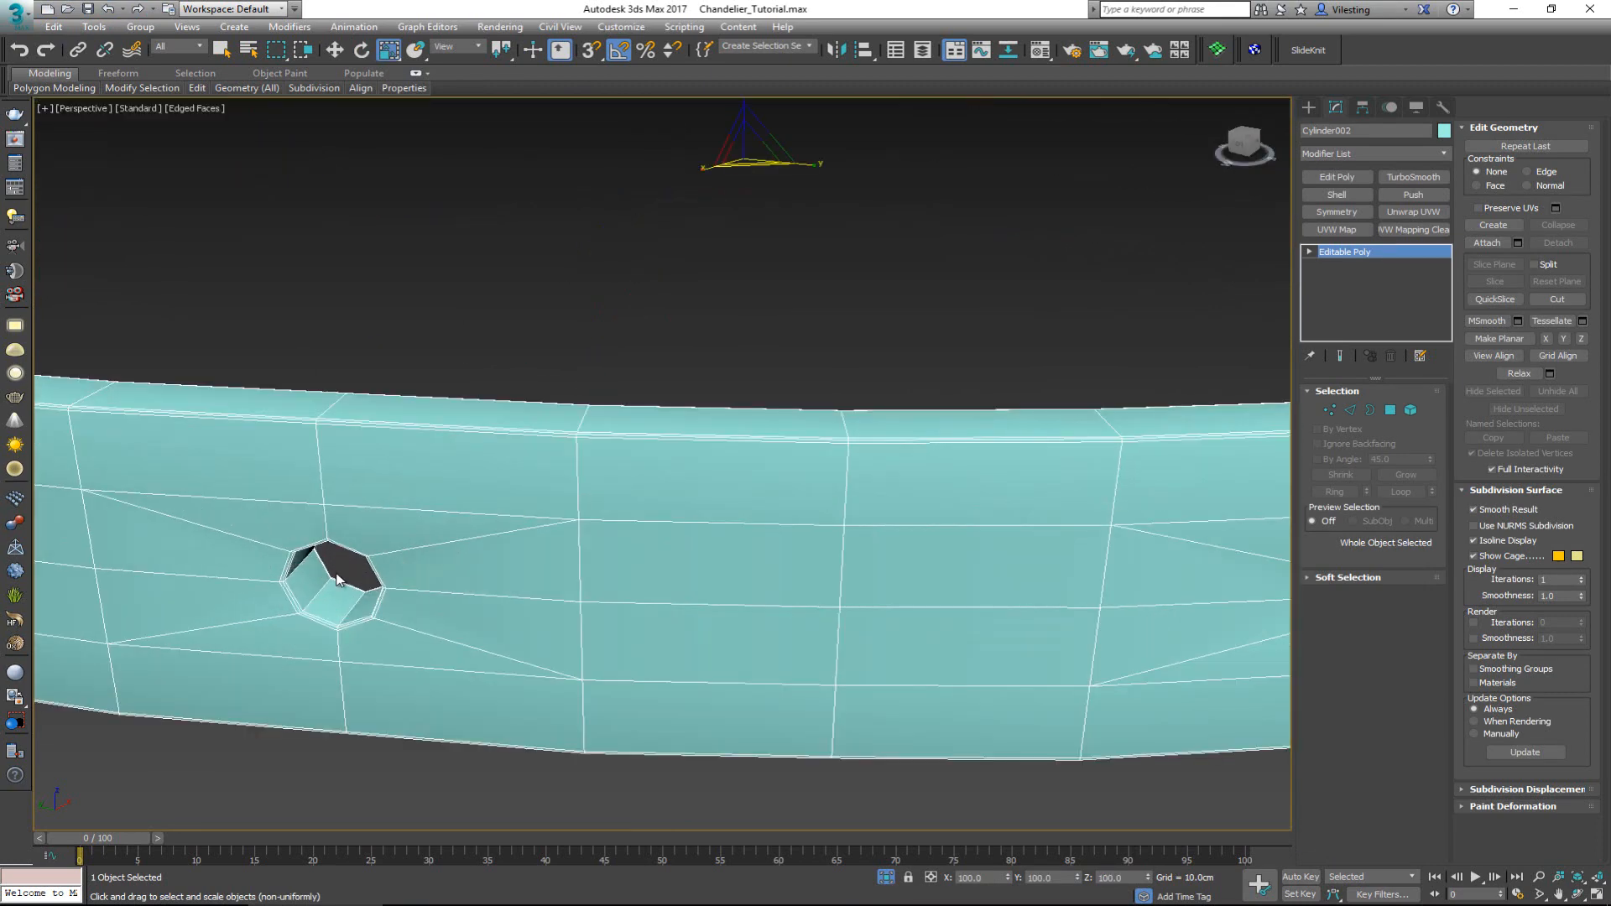
scroll(338, 579, up, 3)
scroll(337, 579, down, 5)
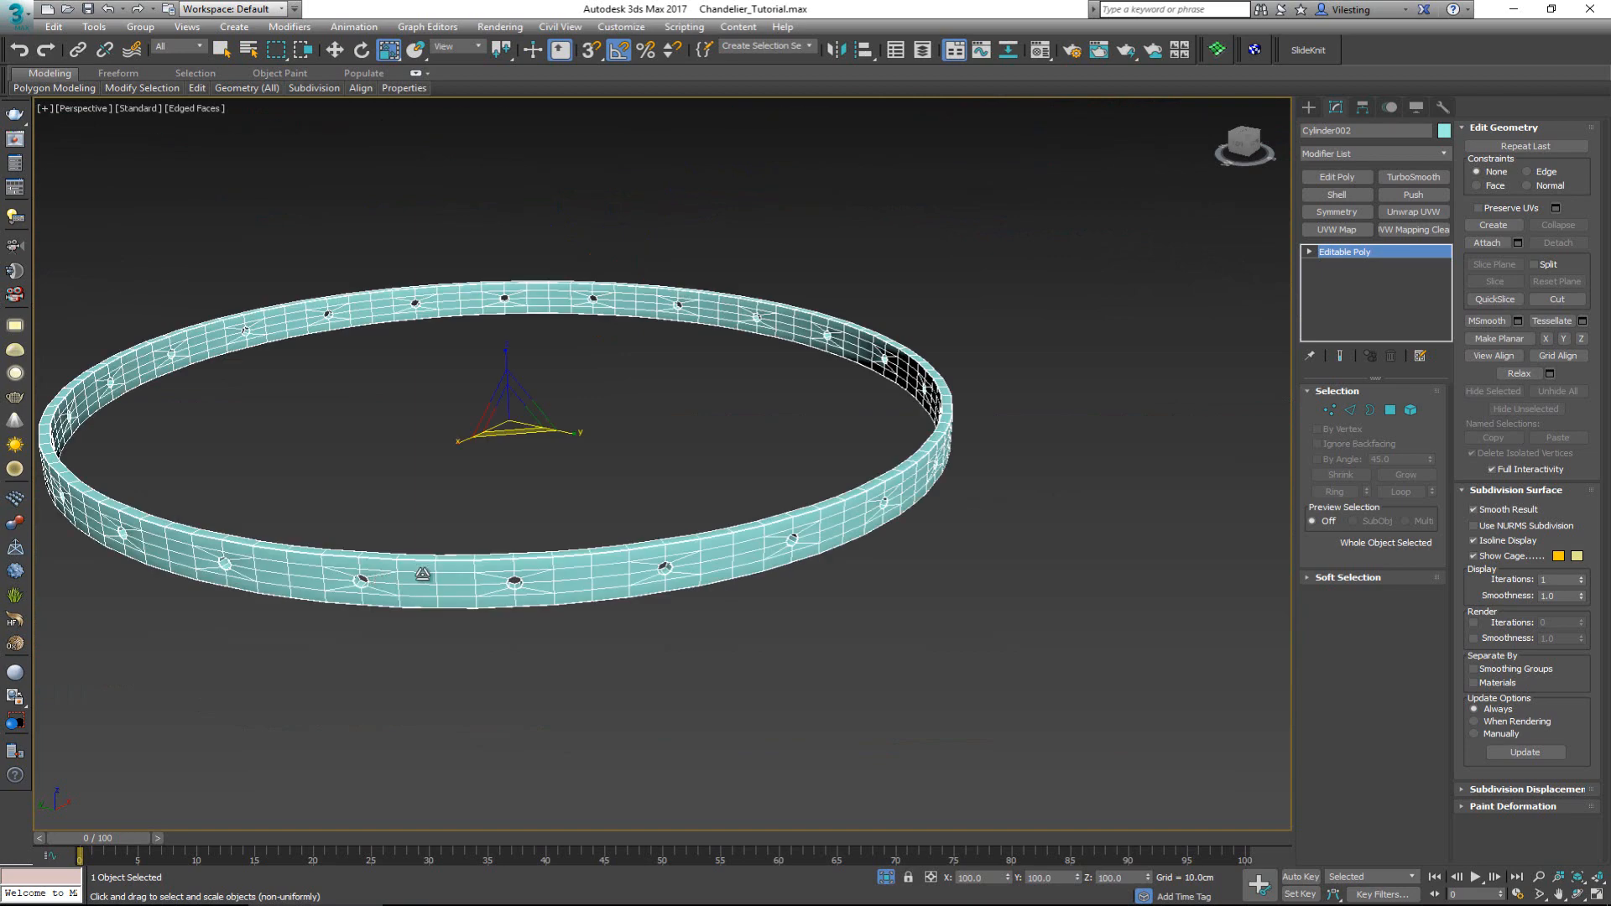
scroll(425, 576, up, 3)
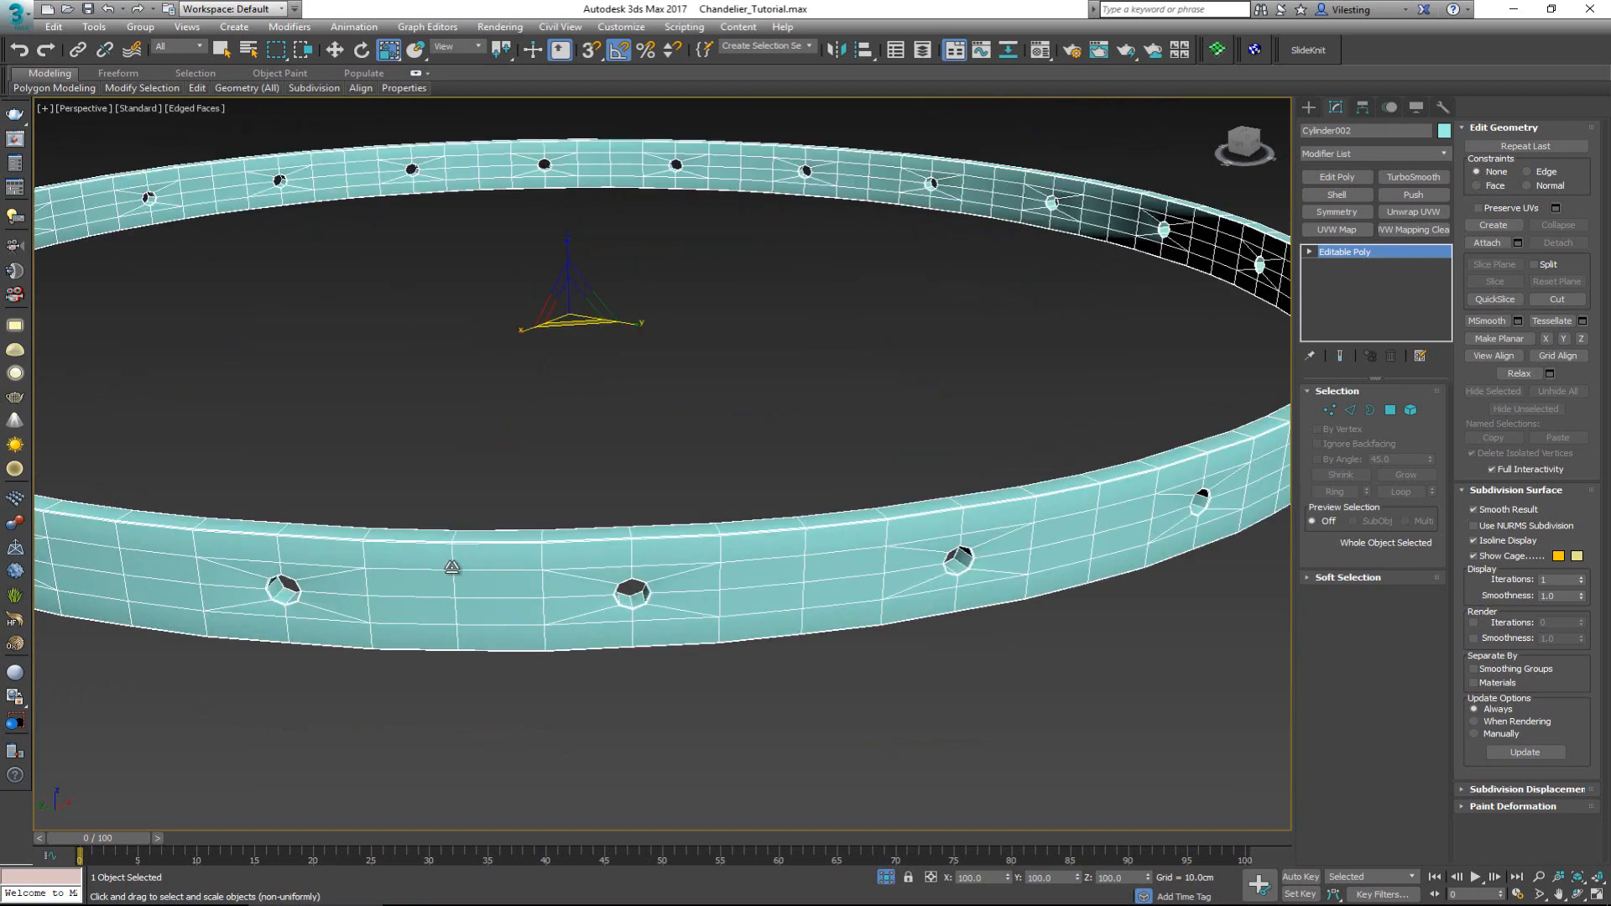
- Apply TurboSmooth with 2 iterations to the ring and check the smoothed holes with and without edged faces
click(1427, 177)
key(F4)
click(592, 423)
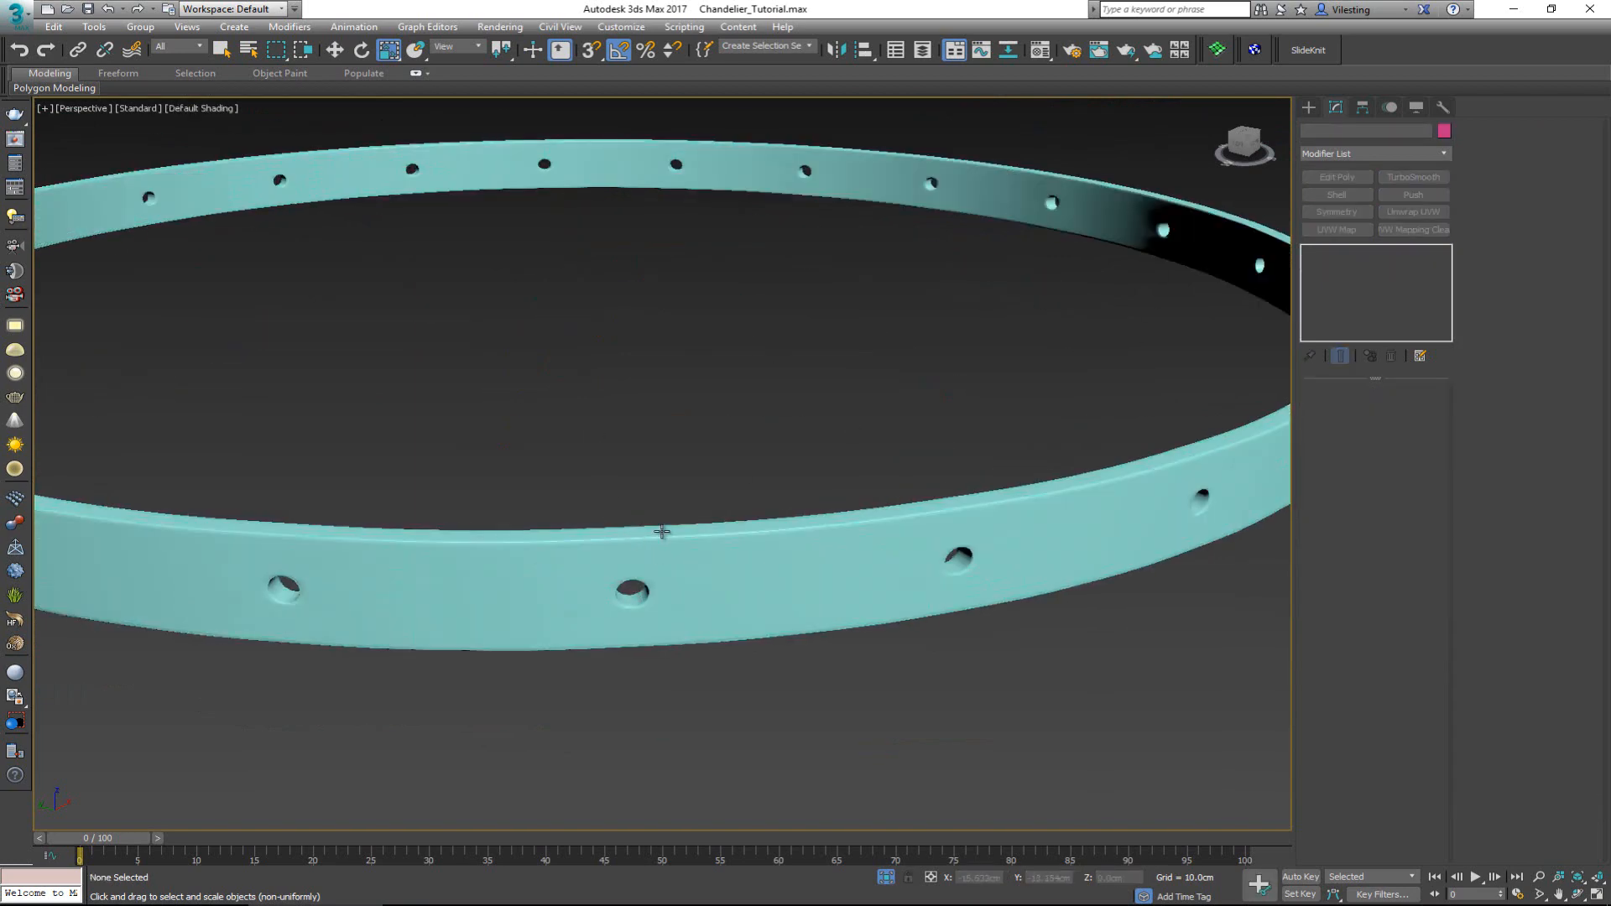
scroll(662, 532, down, 4)
scroll(745, 525, up, 8)
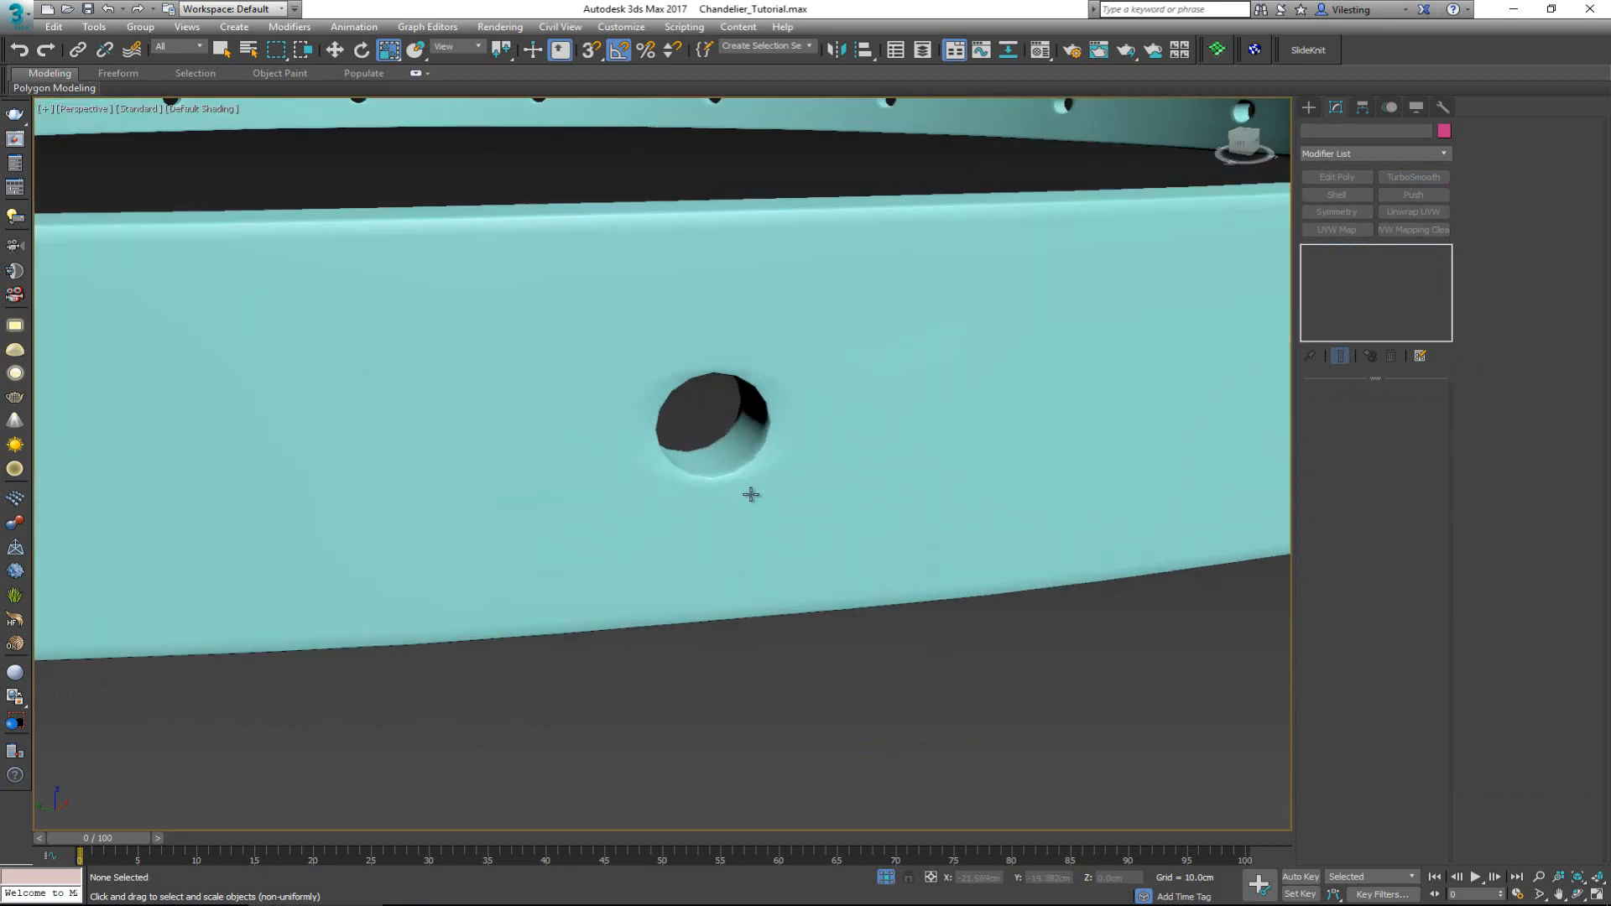
click(751, 494)
click(1427, 417)
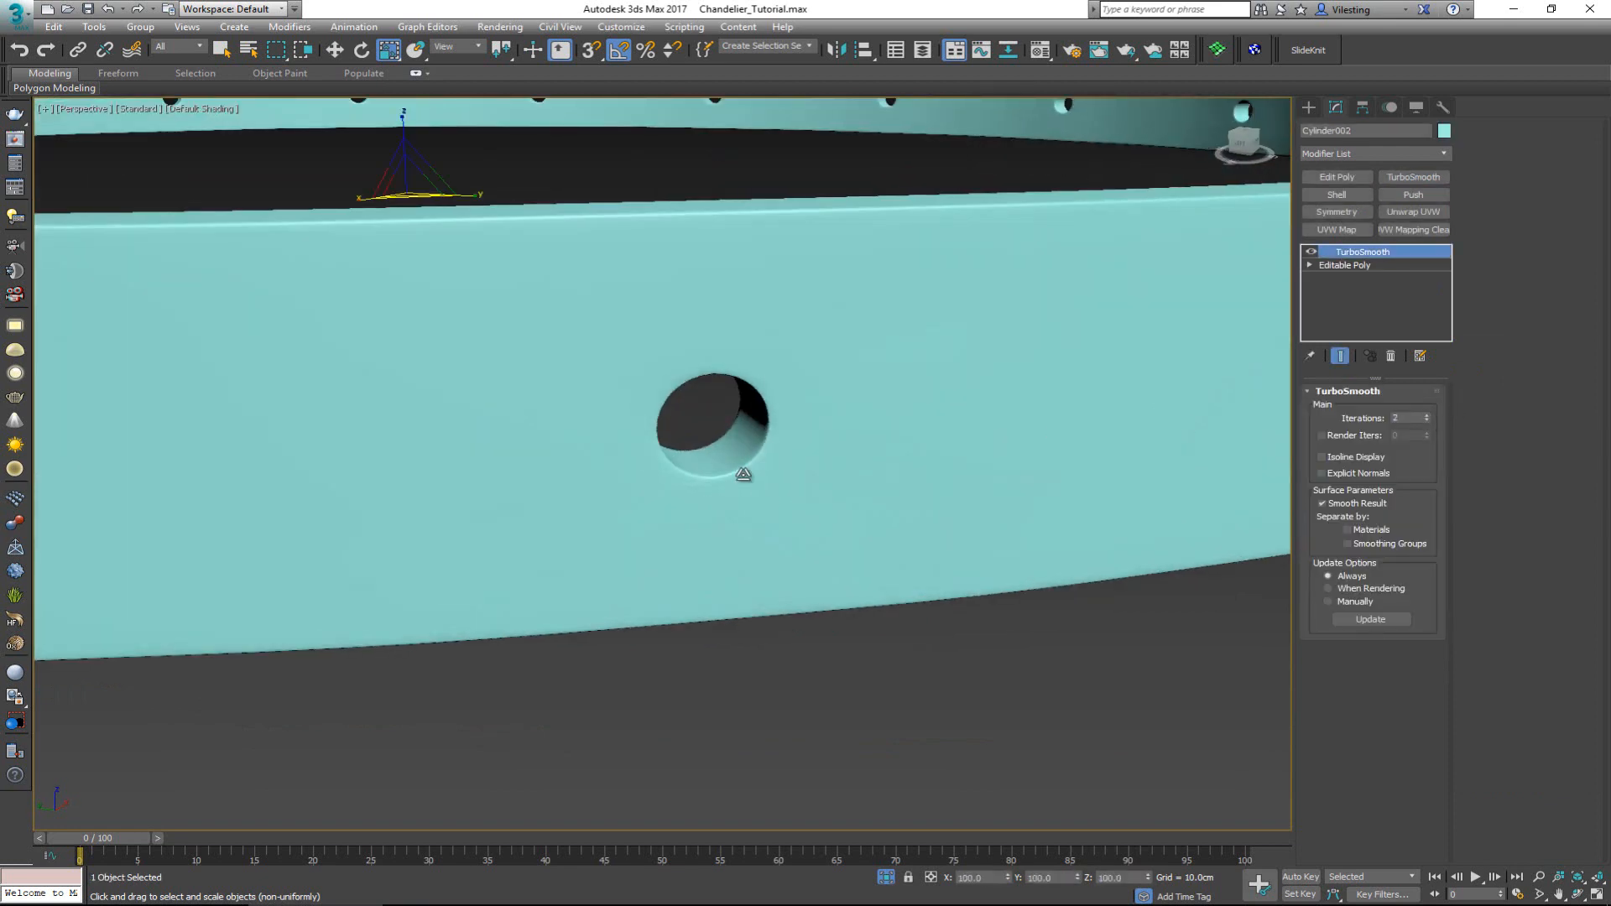
key(F4)
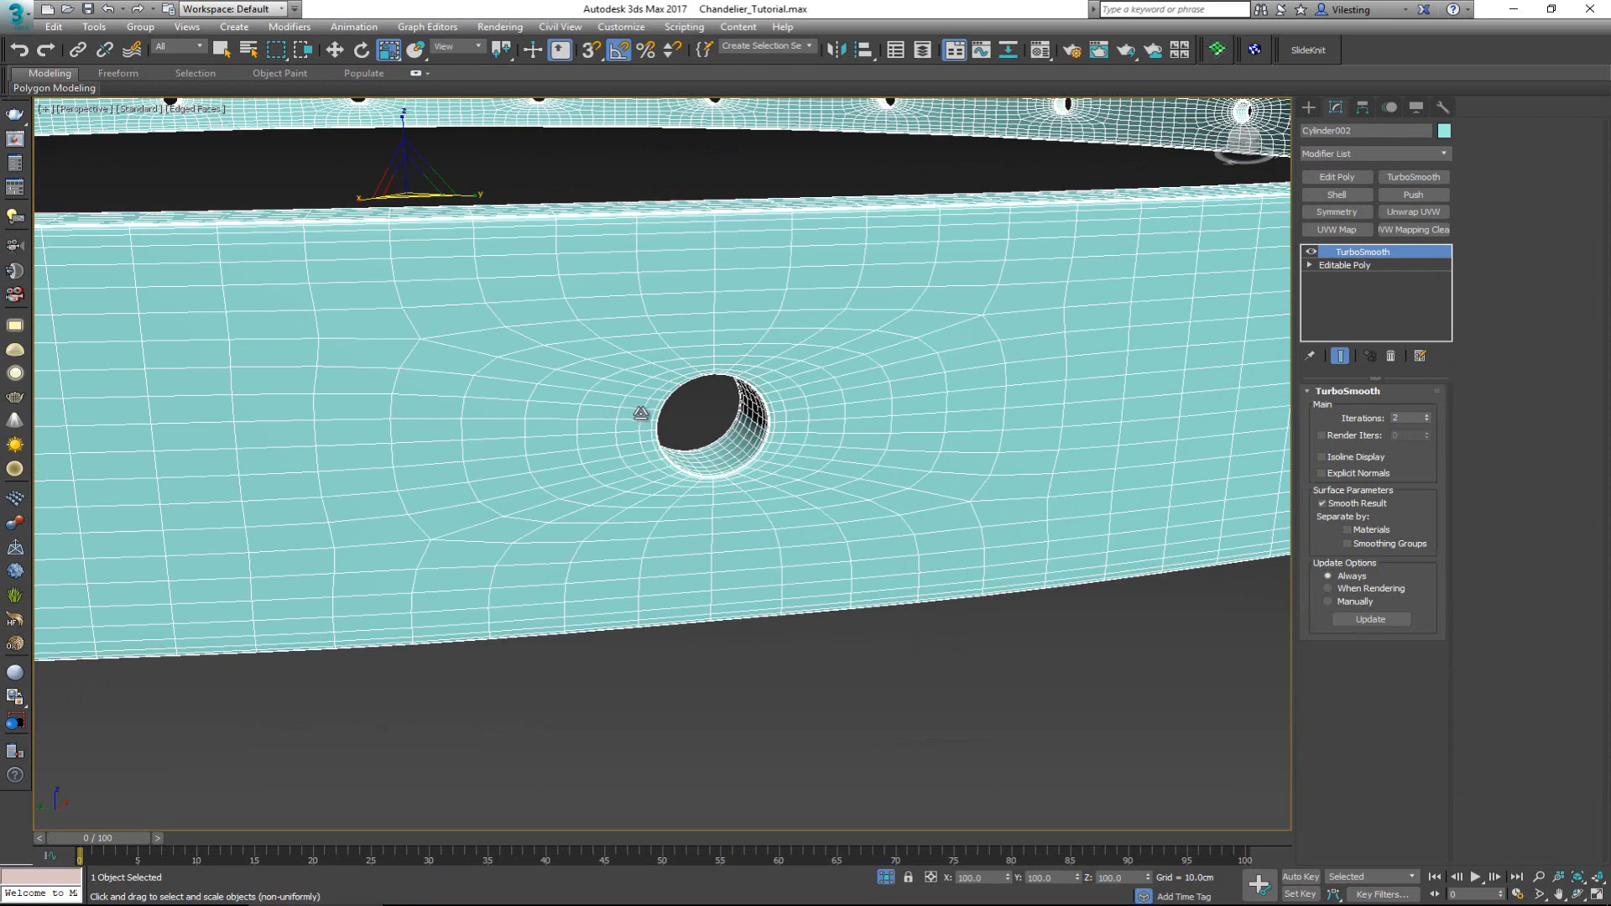
key(F4)
- End the isolation and view the ring against the cylinder and the chandelier reference image, with non-uniform scaling active
scroll(726, 512, down, 6)
scroll(711, 492, down, 5)
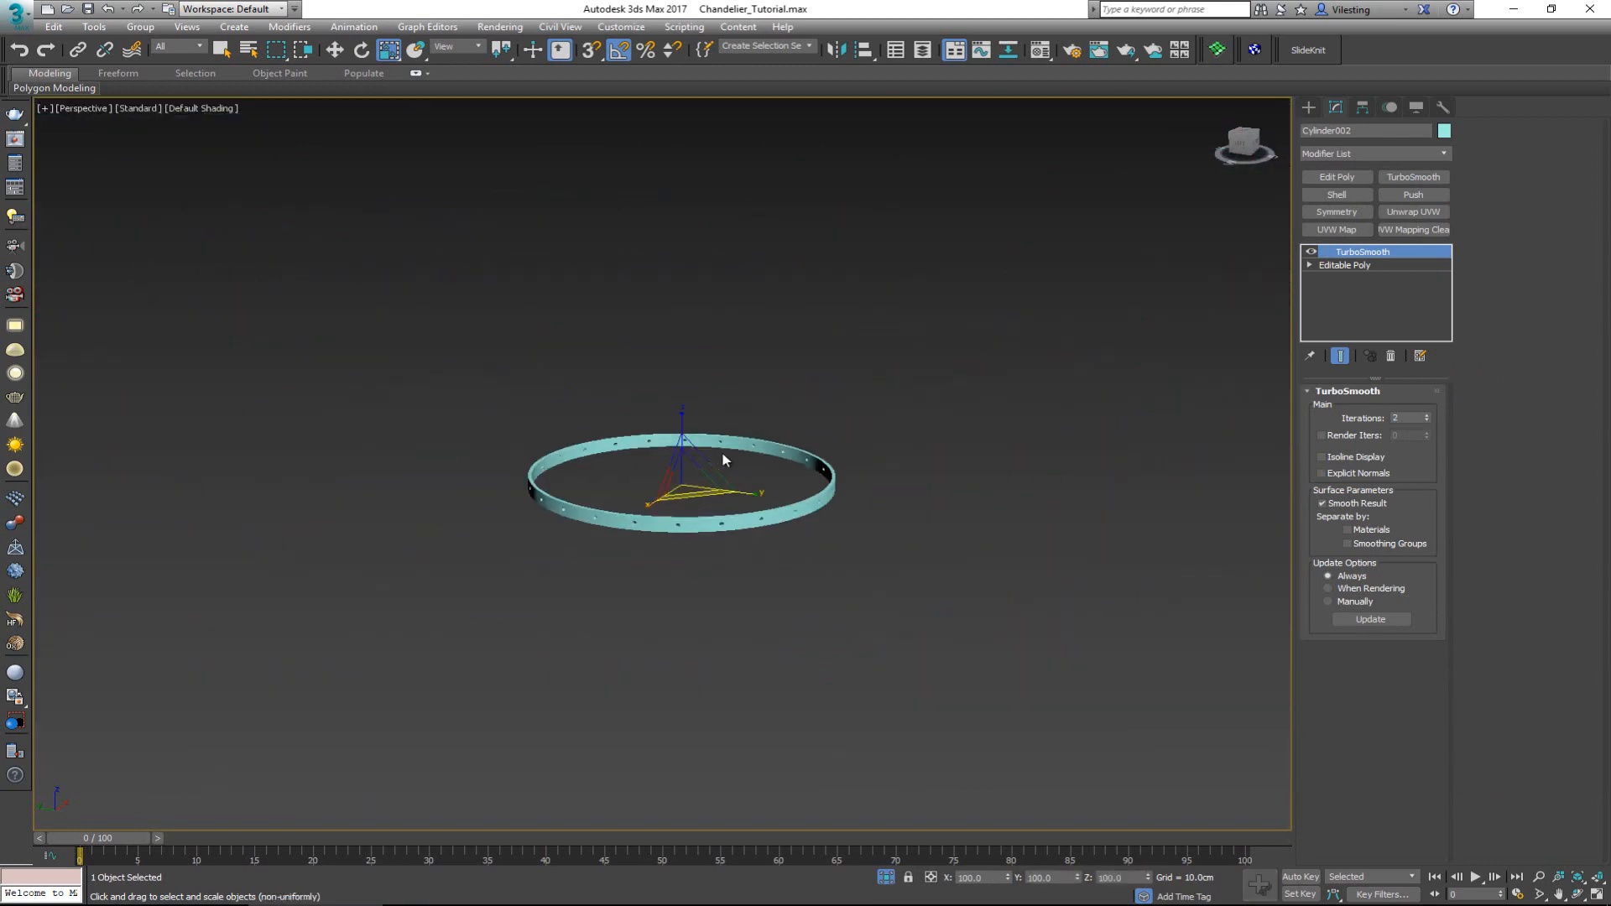
right_click(720, 453)
click(775, 333)
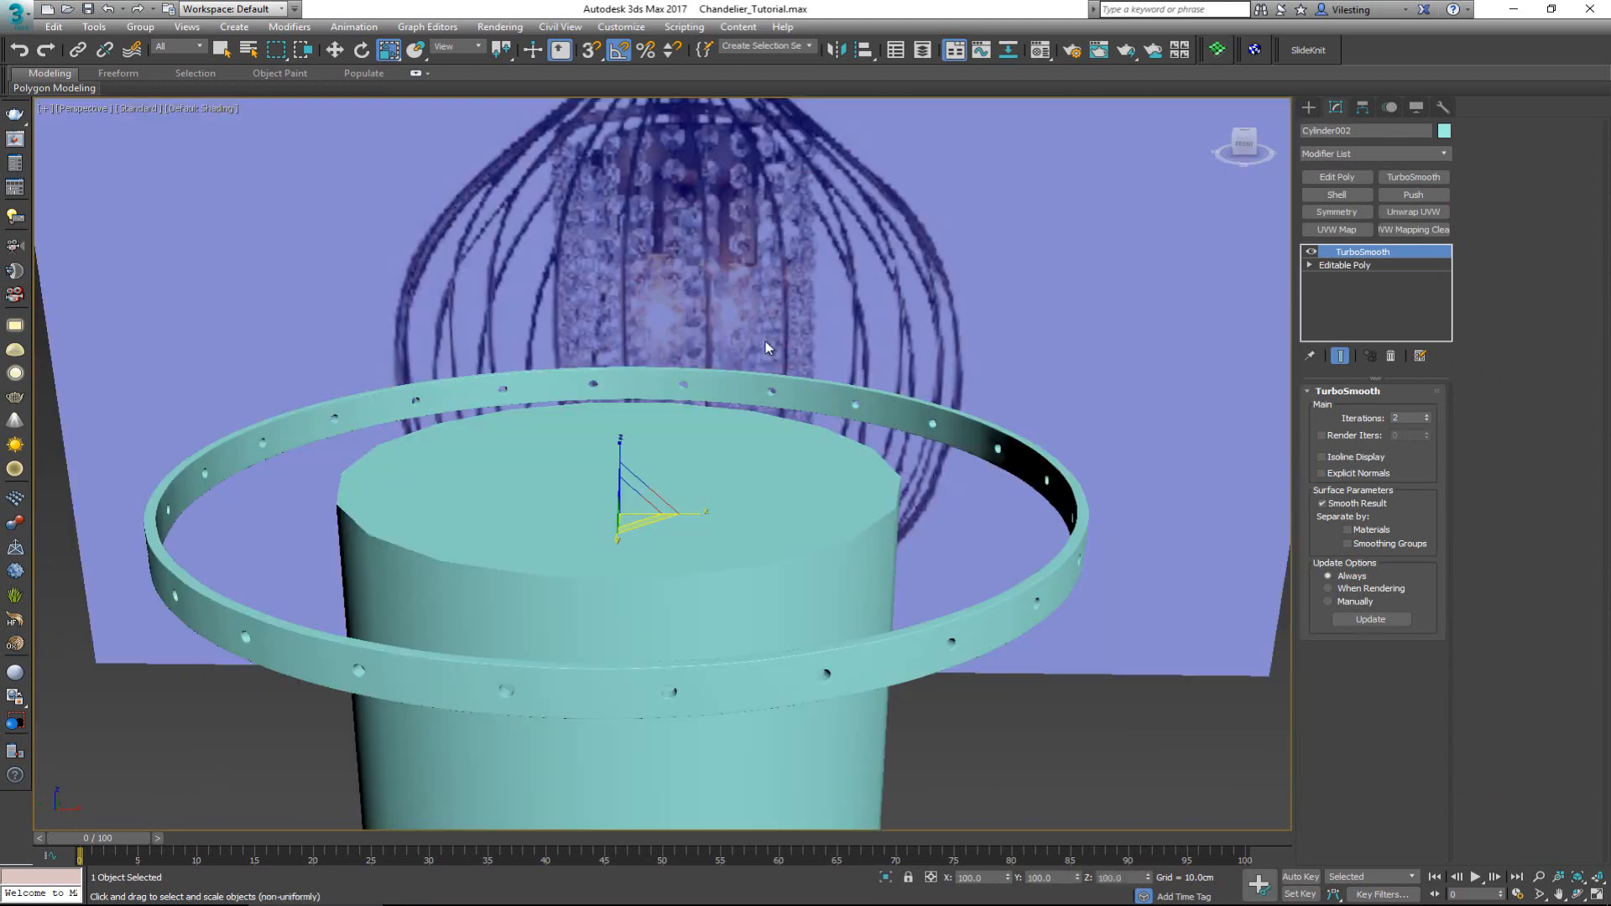
alt+middle_drag(743, 417, 558, 273)
scroll(741, 352, down, 5)
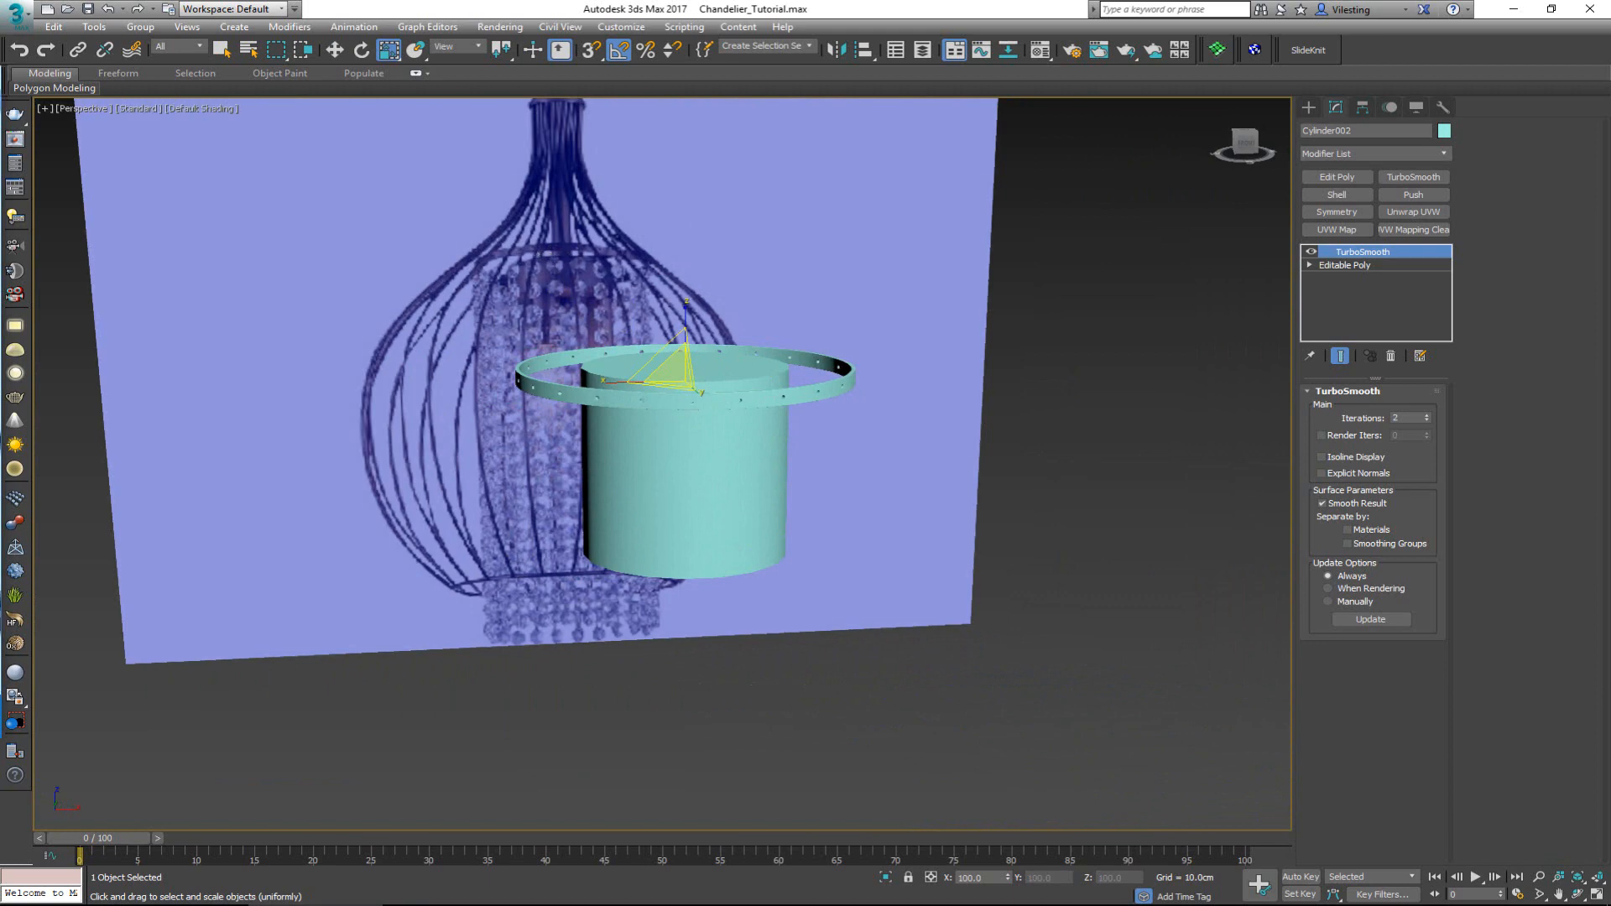
drag(0, 92, 4, 160)
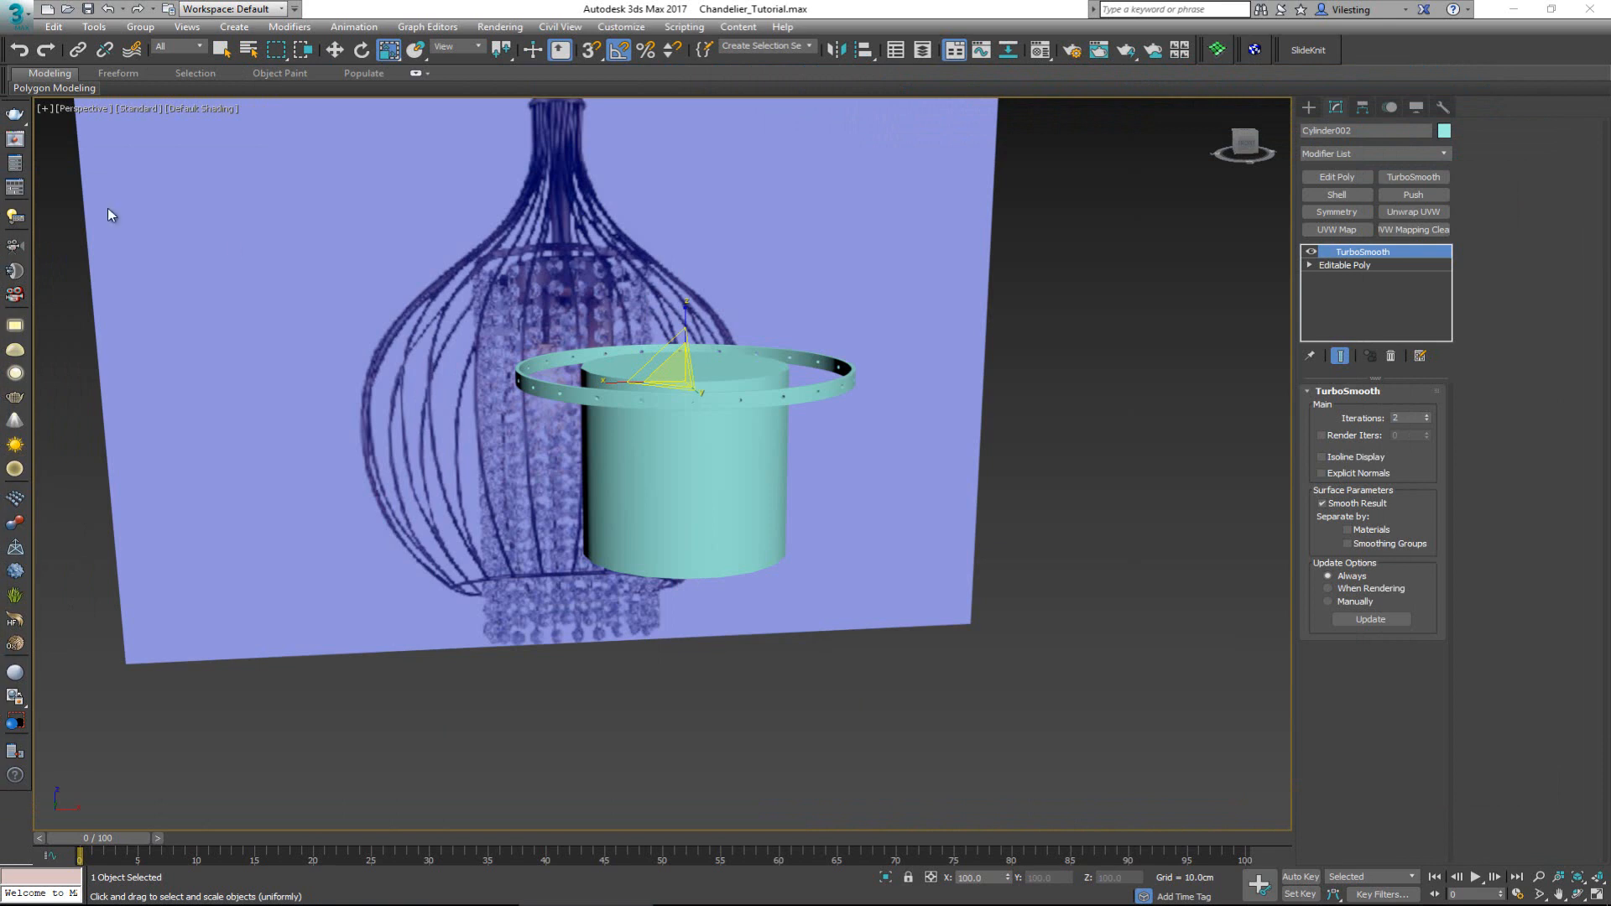
alt+middle_drag(755, 394, 741, 446)
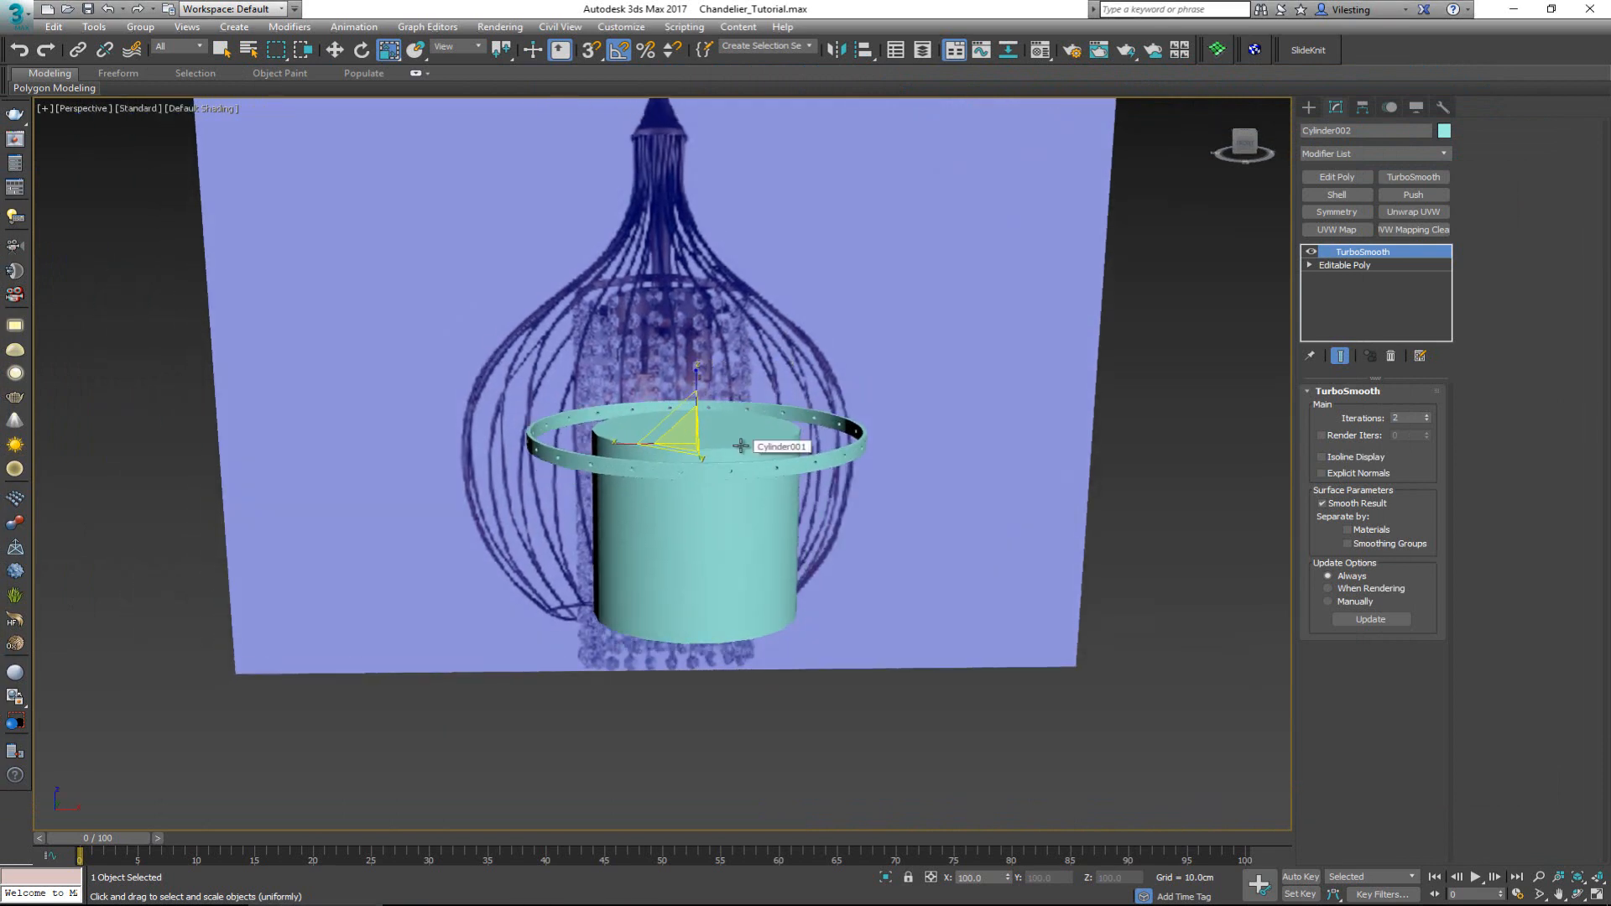
key(r)
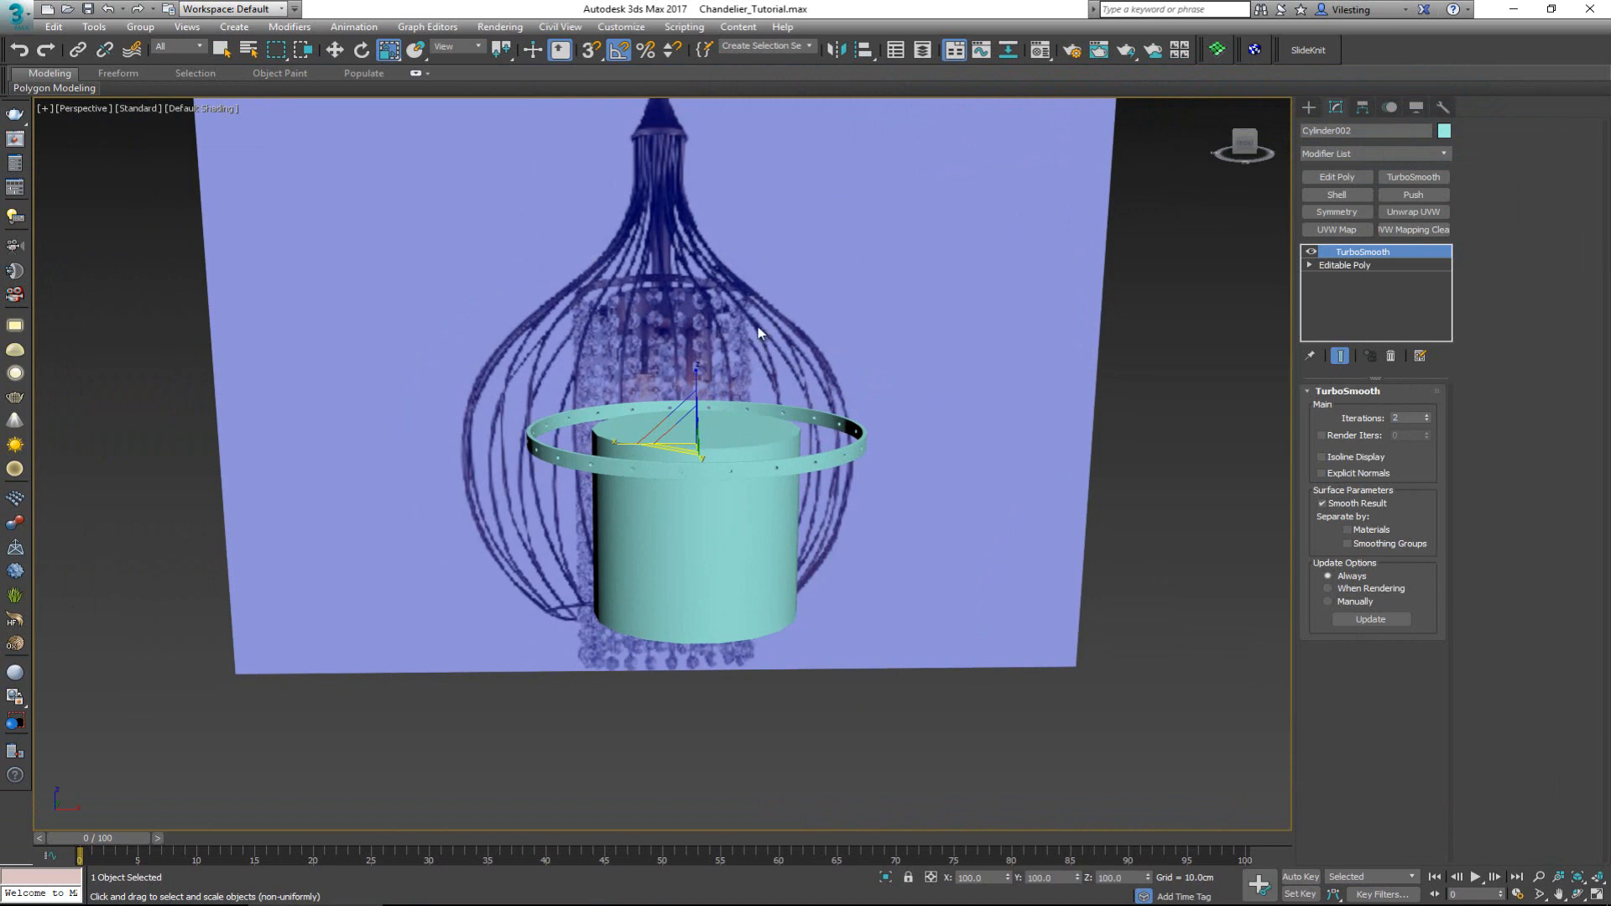